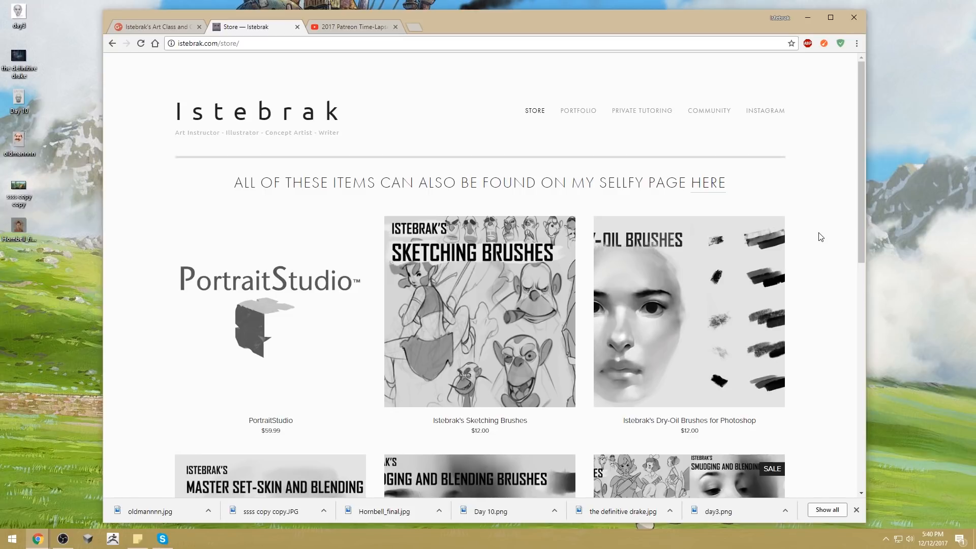
Step: Open YouTube in a new browser tab and go to the signed-in account's channel page with the side guide collapsed
left_click(415, 26)
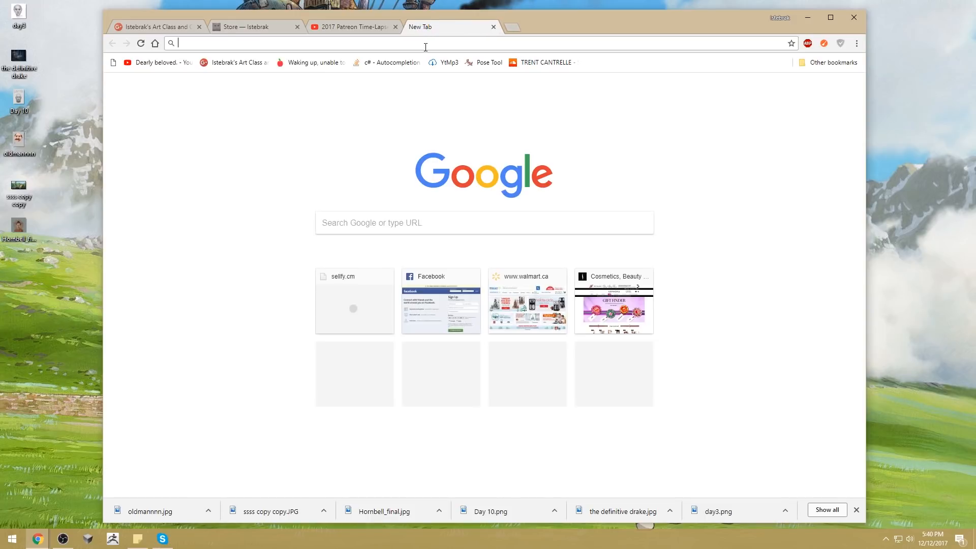
type("you")
key("Return")
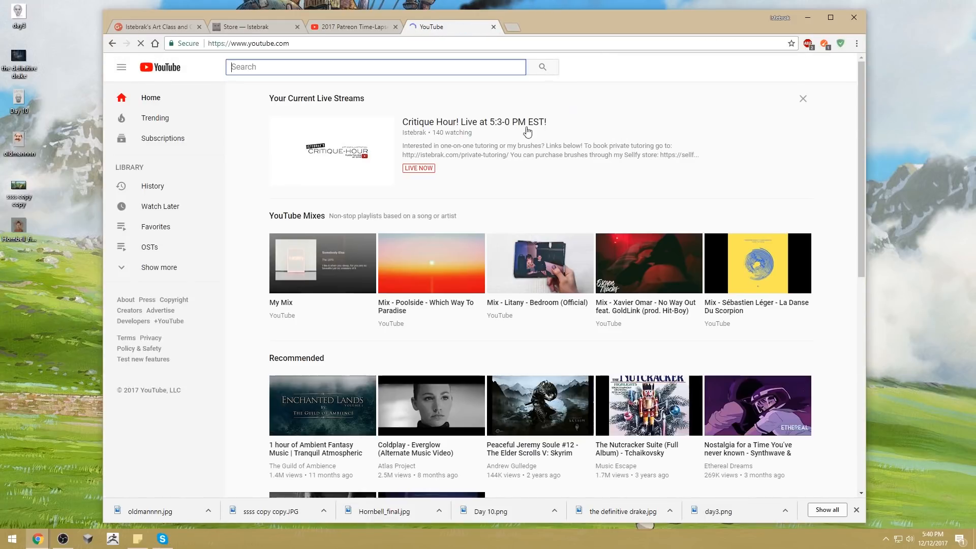
left_click(832, 67)
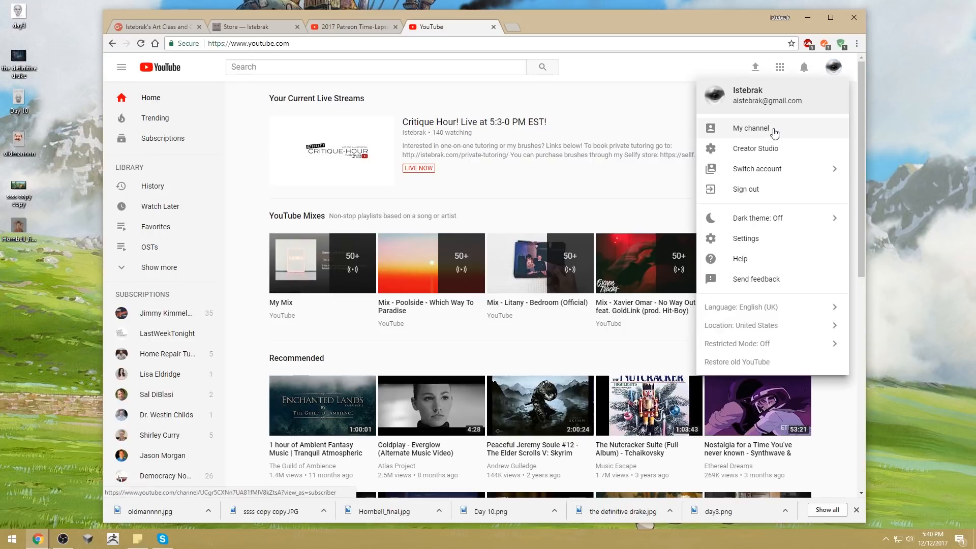
left_click(719, 125)
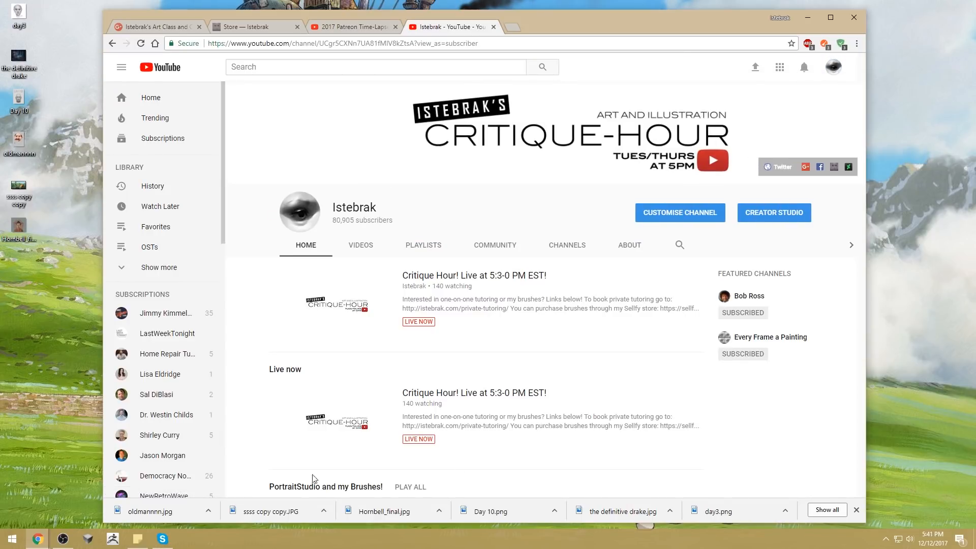
left_click(122, 68)
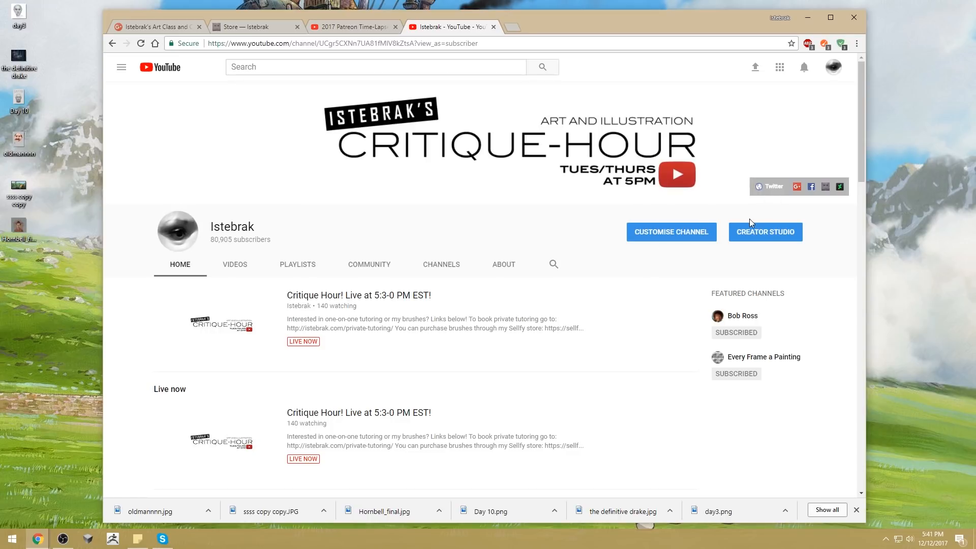
Step: Return to the open store page and look through the products further down the page
left_click(249, 27)
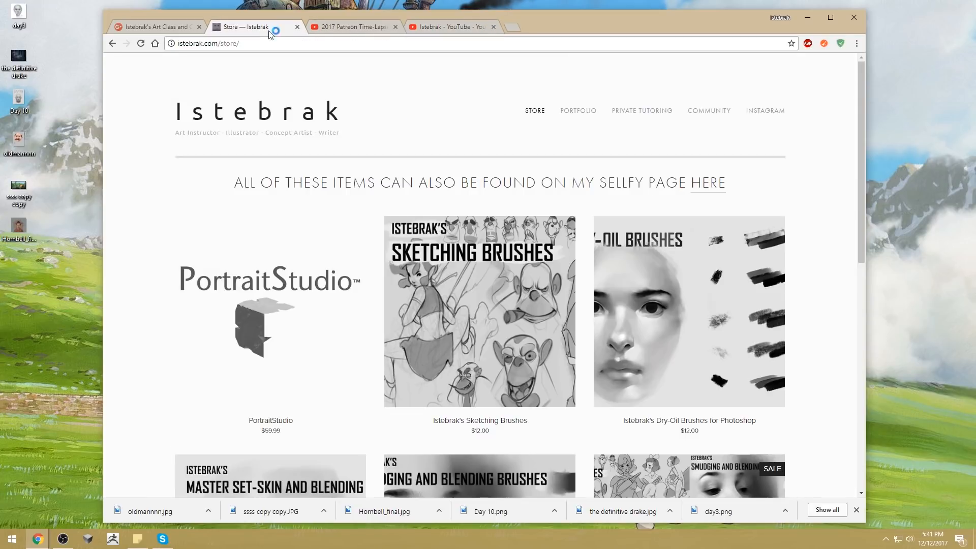
scroll(701, 294, "down", 1)
scroll(700, 294, "down", 3)
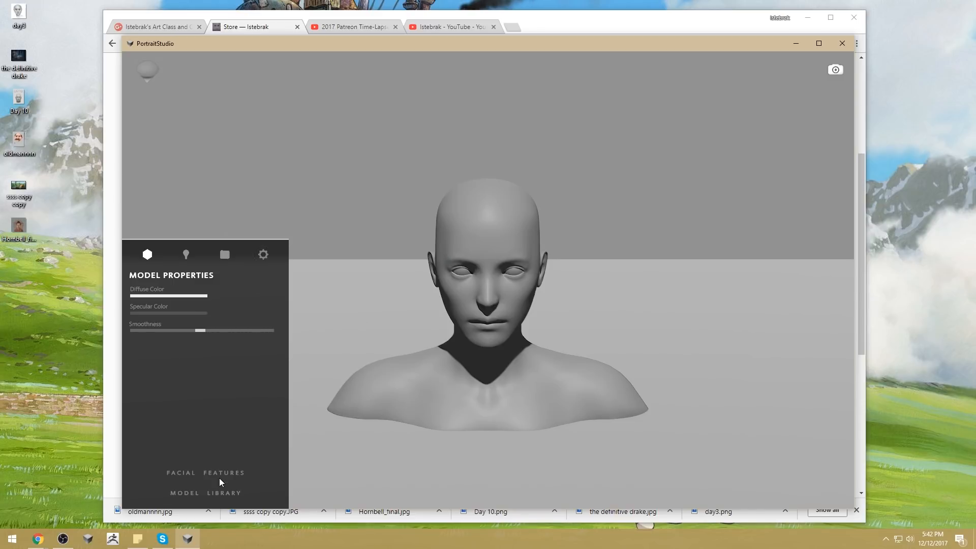
Step: In PortraitStudio, open the model library and browse the heads, full-body figures, hands and statues
left_click(215, 494)
scroll(229, 418, "down", 10)
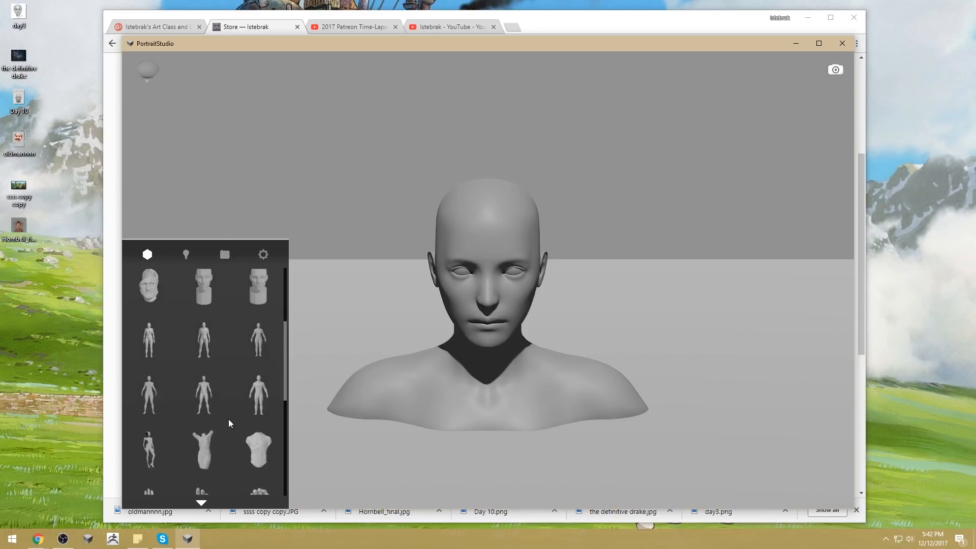
scroll(228, 418, "down", 1)
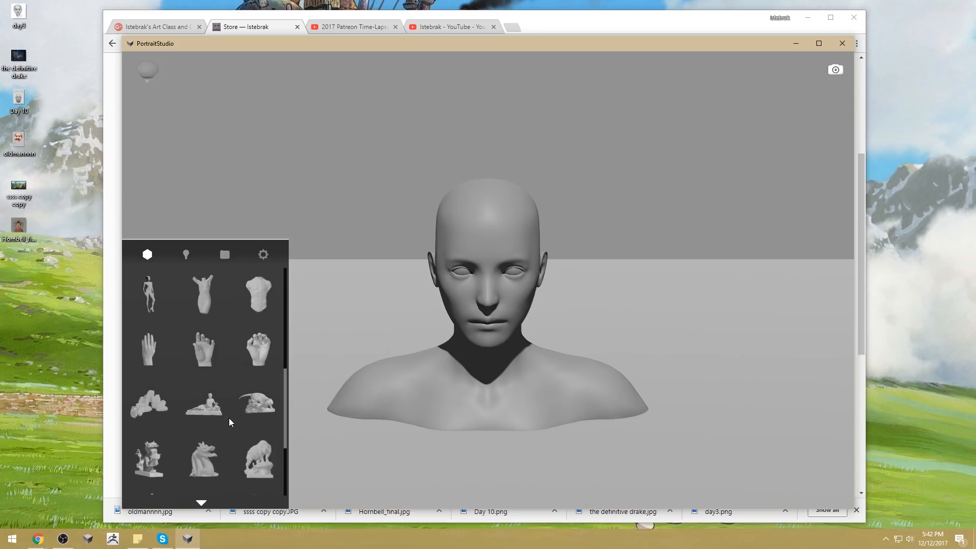
scroll(227, 419, "down", 4)
scroll(228, 419, "down", 1)
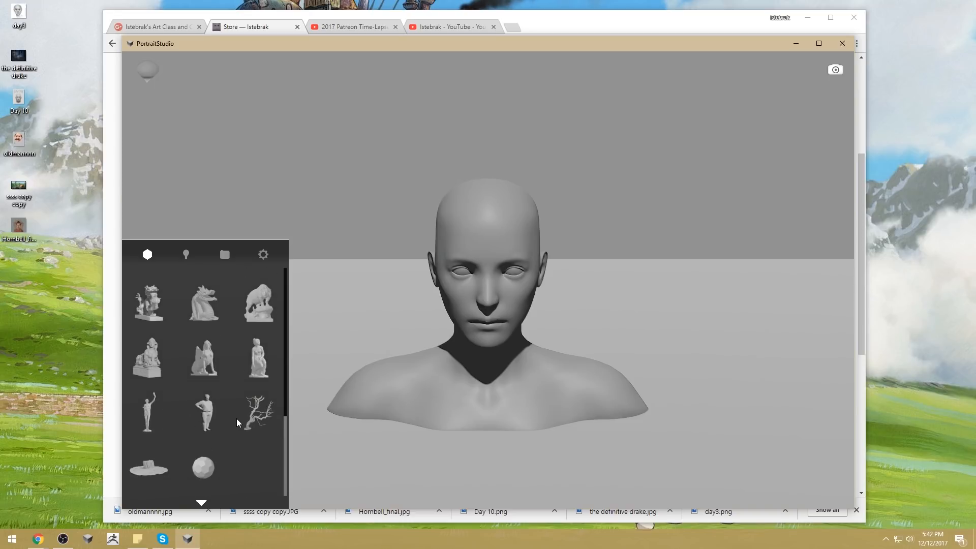
Step: Check the resolution and window mode options in the application settings and set the graphics quality to Low
left_click(184, 258)
left_click(262, 254)
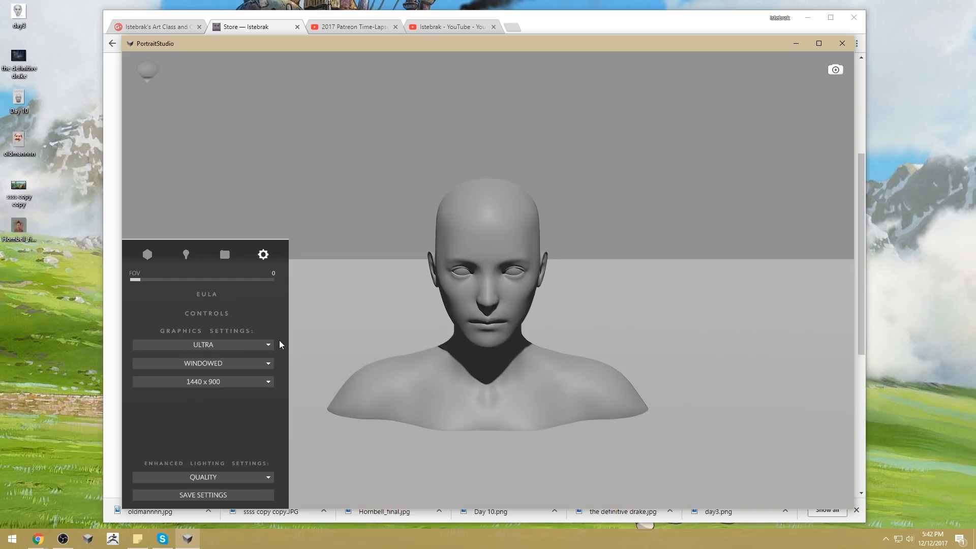
left_click(240, 383)
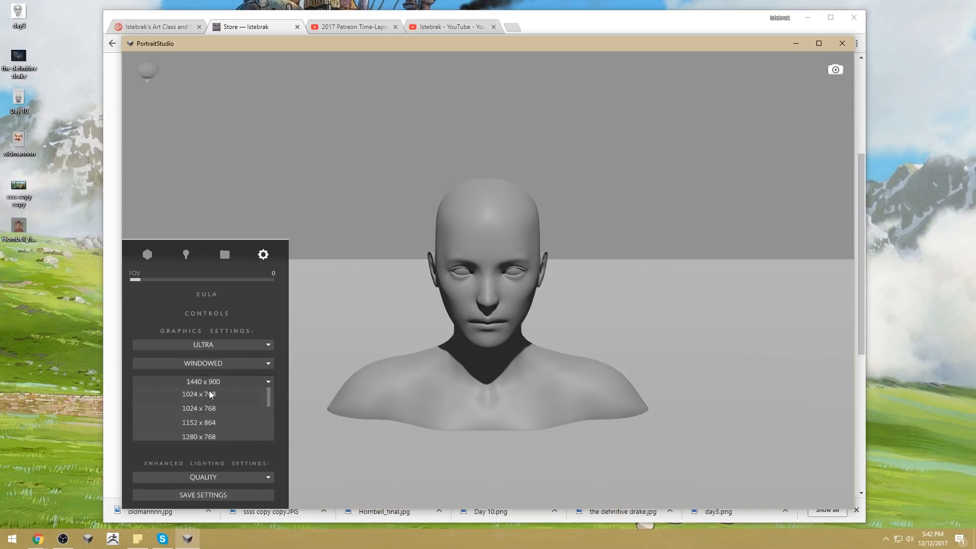
left_click(253, 370)
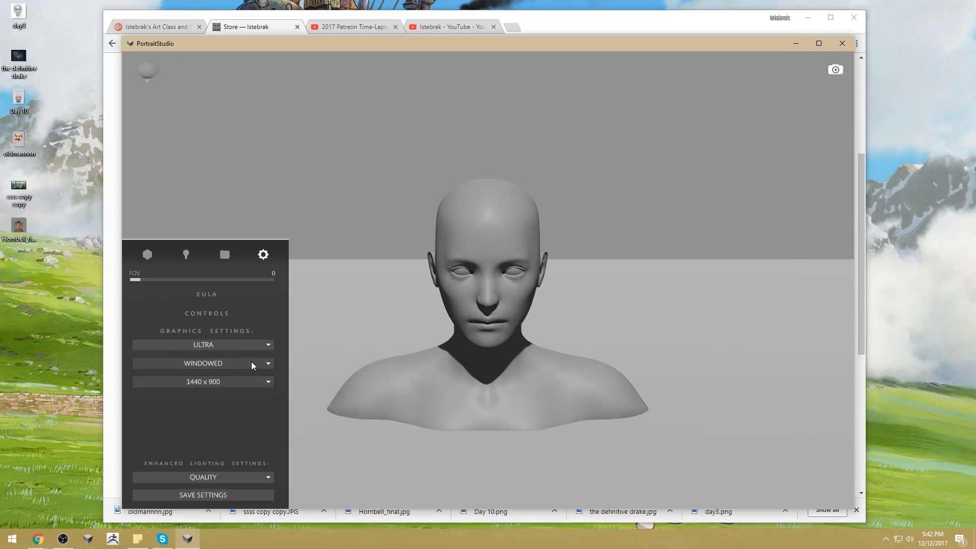
left_click(252, 365)
left_click(249, 343)
left_click(248, 344)
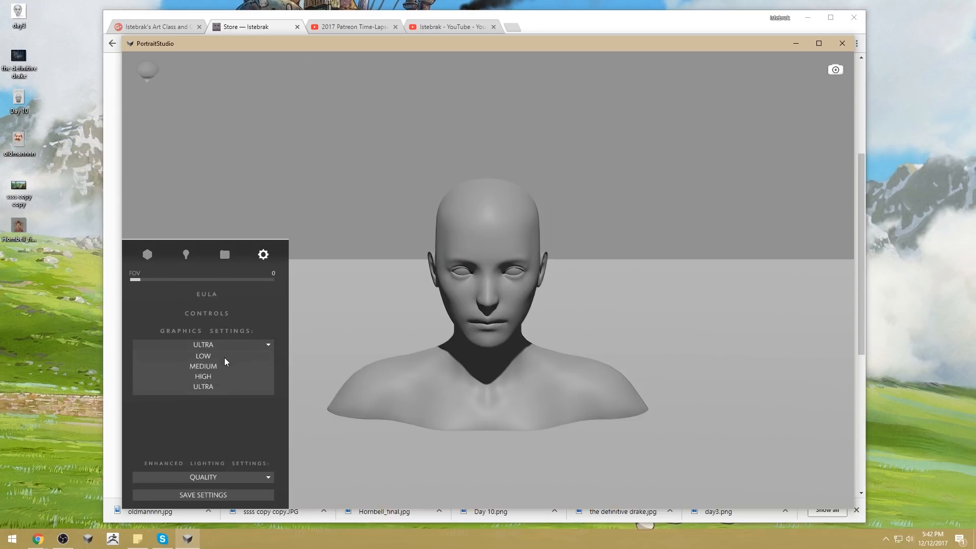
left_click(225, 357)
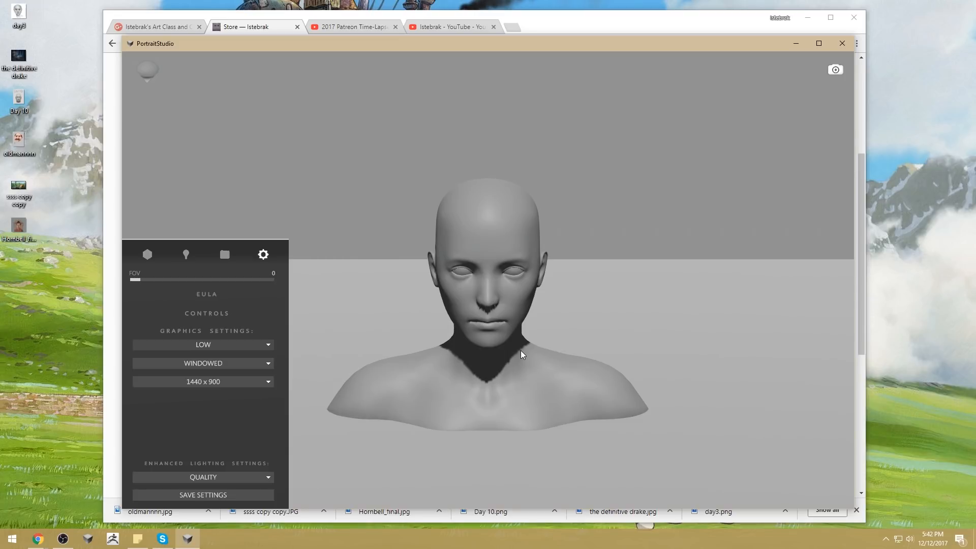
Step: Aim the directional light more steeply down on the bust and set the graphics quality to Medium, finishing on Ultra
left_click_drag(539, 307, 531, 332)
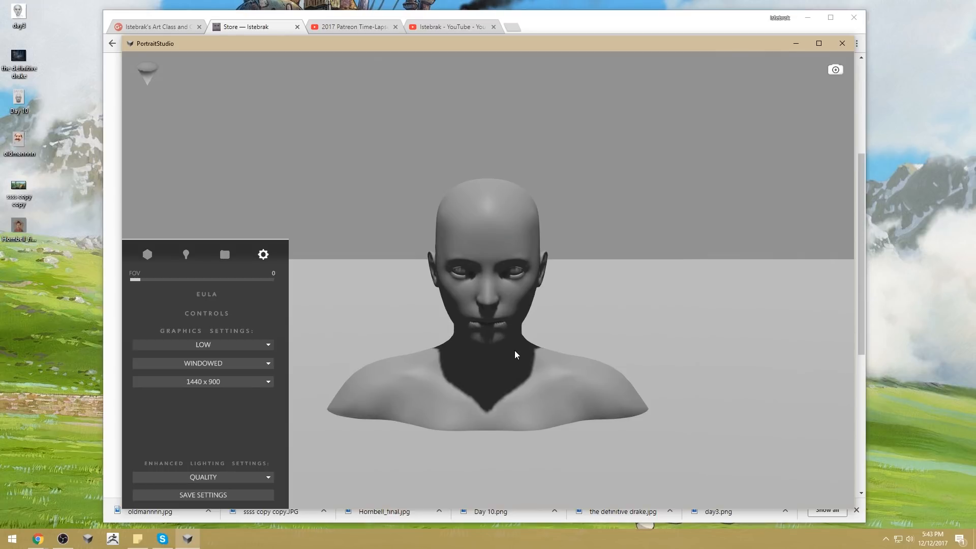
left_click(240, 349)
left_click(221, 369)
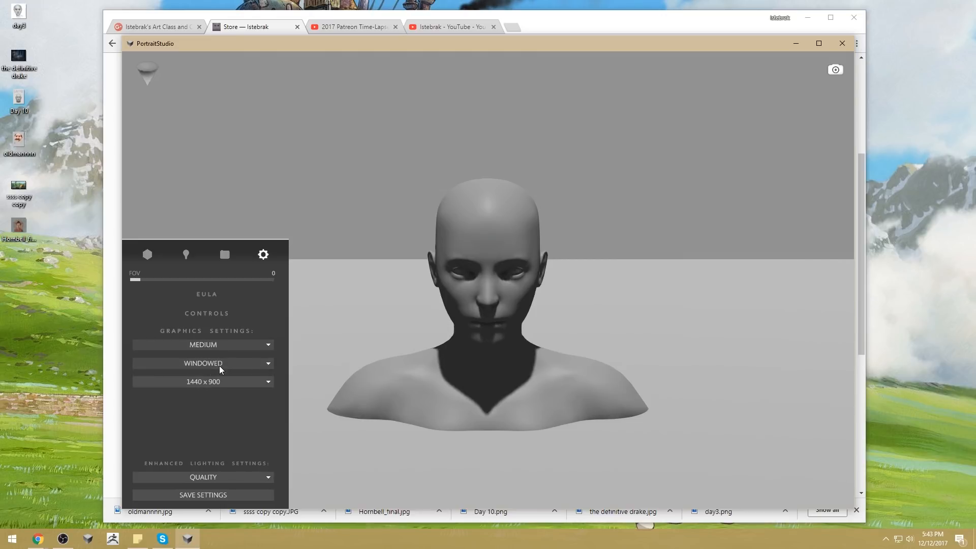
left_click(213, 345)
left_click(203, 388)
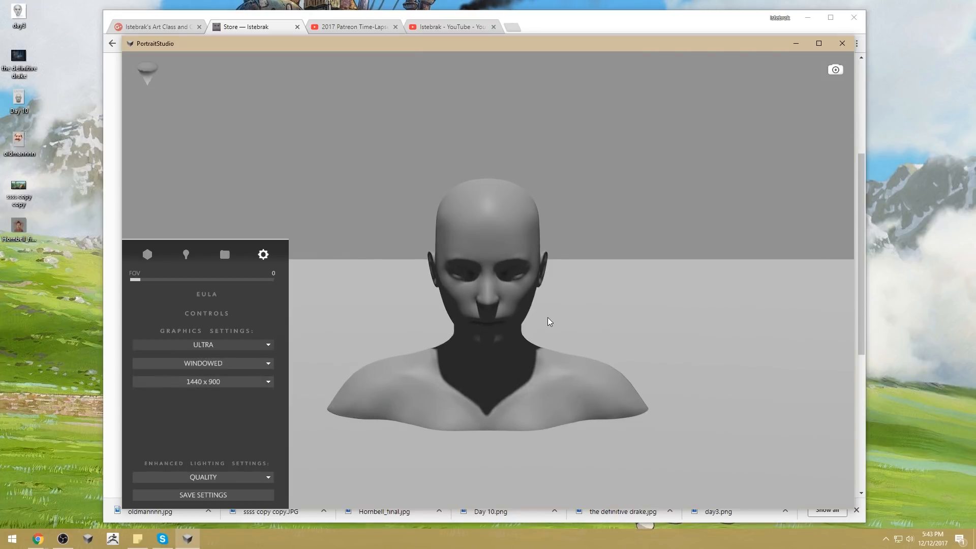
Step: Aim the directional light less steeply at the bust and check the enhanced lighting quality options, keeping Quality
mouse_move(592, 273)
left_mouse_down()
mouse_move(579, 277)
mouse_move(608, 273)
mouse_move(583, 270)
mouse_move(573, 292)
mouse_move(581, 295)
left_mouse_up()
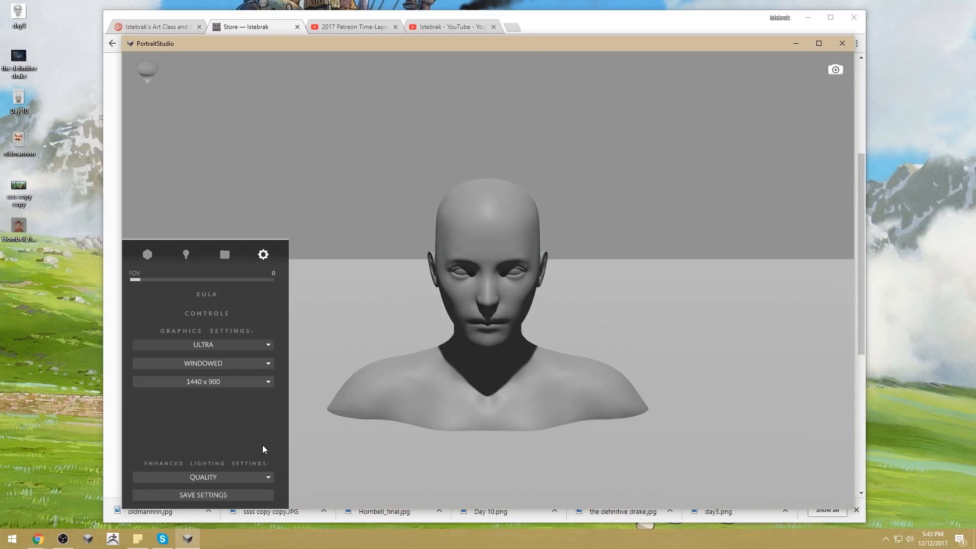
left_click(244, 477)
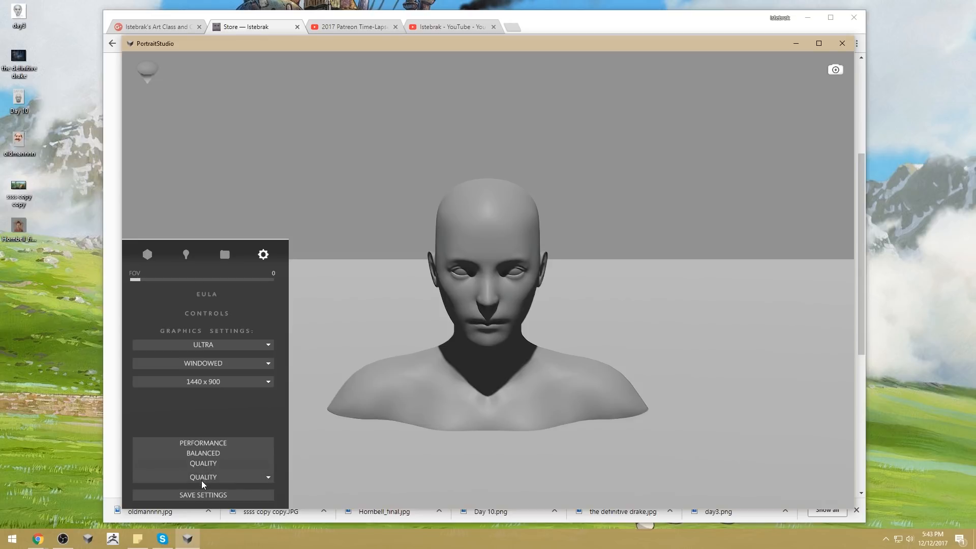
left_click(219, 410)
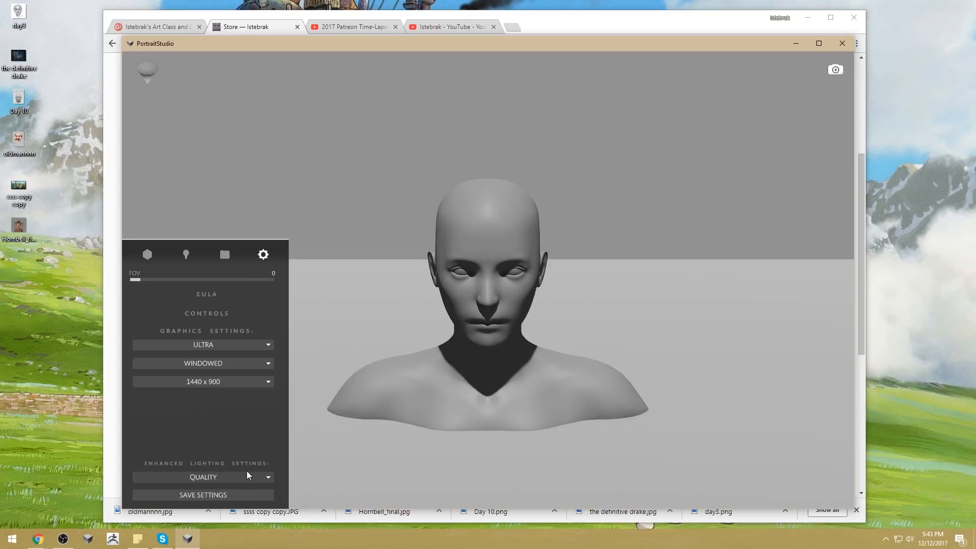
Step: Enable bounce lighting in the enhanced lighting settings and return to the camera and directional light settings
left_click(187, 255)
left_click_drag(284, 297, 277, 457)
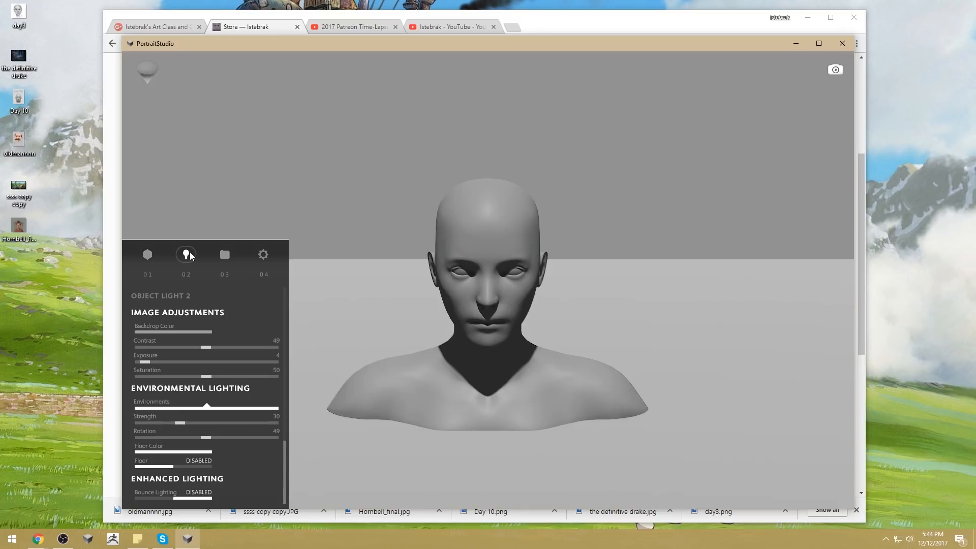
left_click(166, 497)
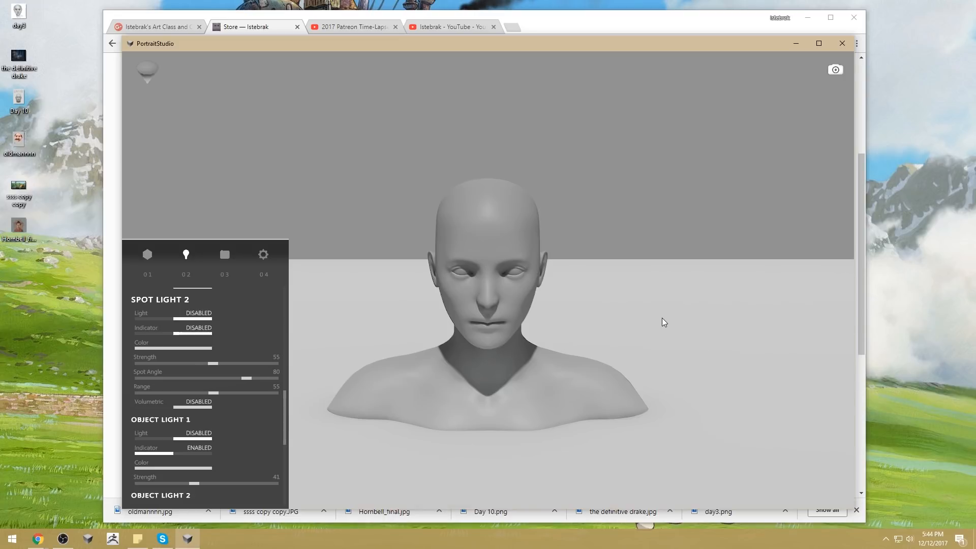
scroll(254, 395, "up", 10)
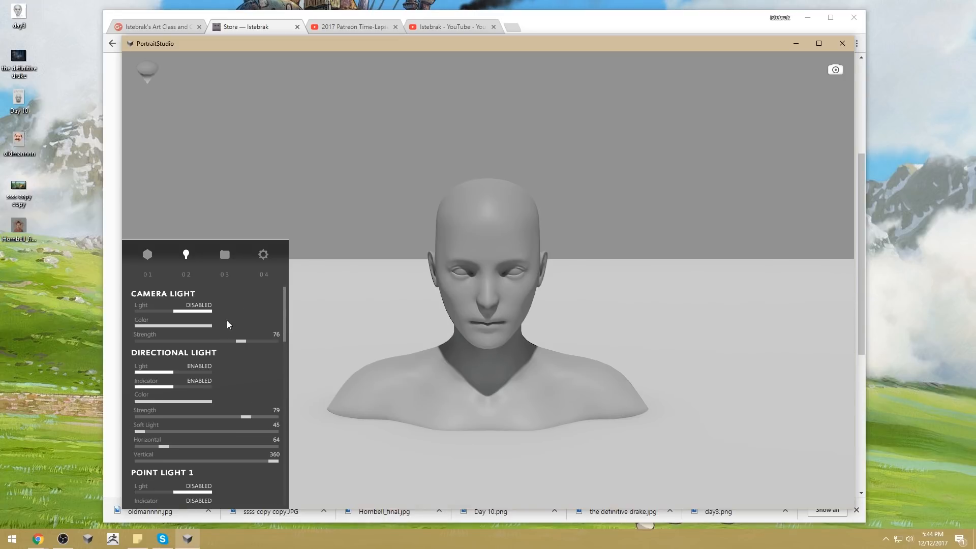
left_click(201, 4)
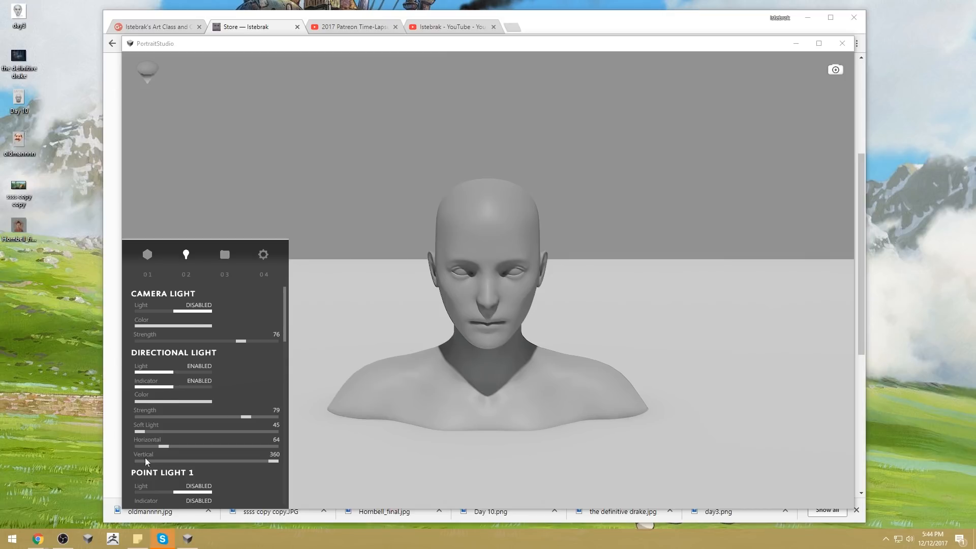
Step: Load the broader of the two faceted planar head busts from the model library and aim the directional light from above to one side
left_click(148, 255)
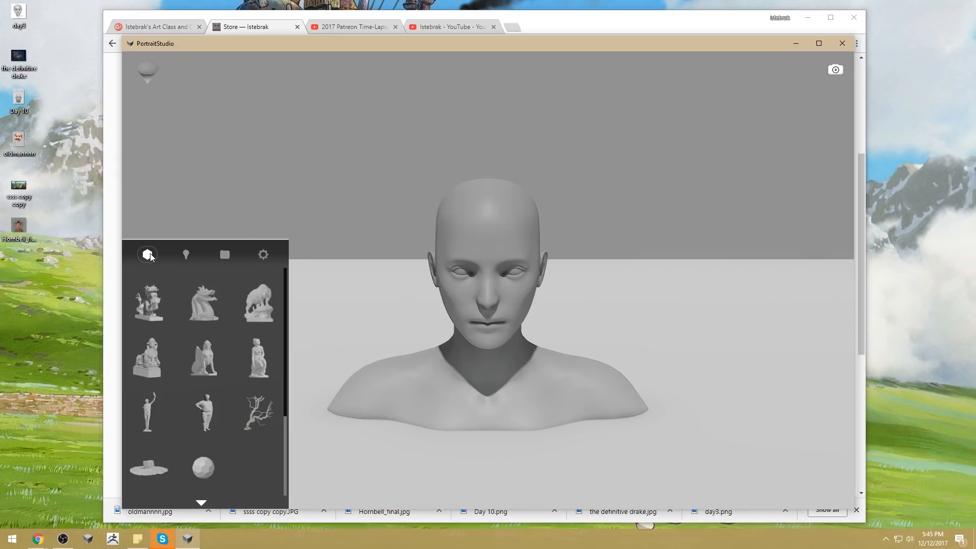
left_click(202, 503)
left_click(221, 493)
scroll(254, 394, "up", 1)
scroll(255, 394, "up", 10)
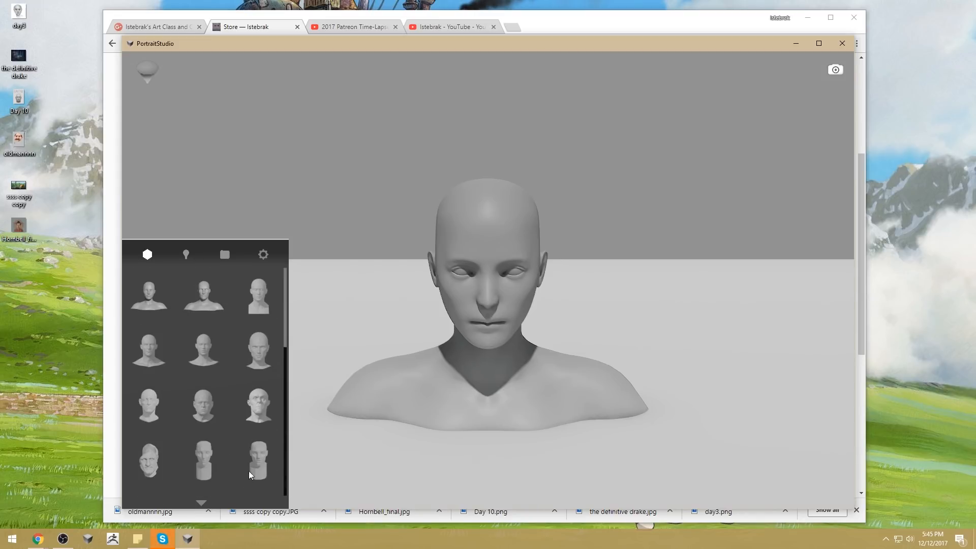
left_click(206, 465)
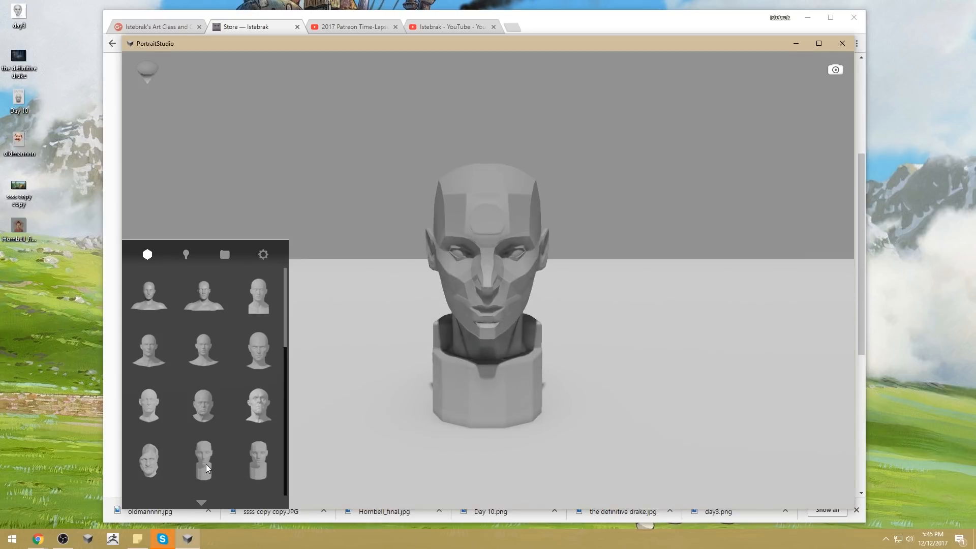
left_click(259, 457)
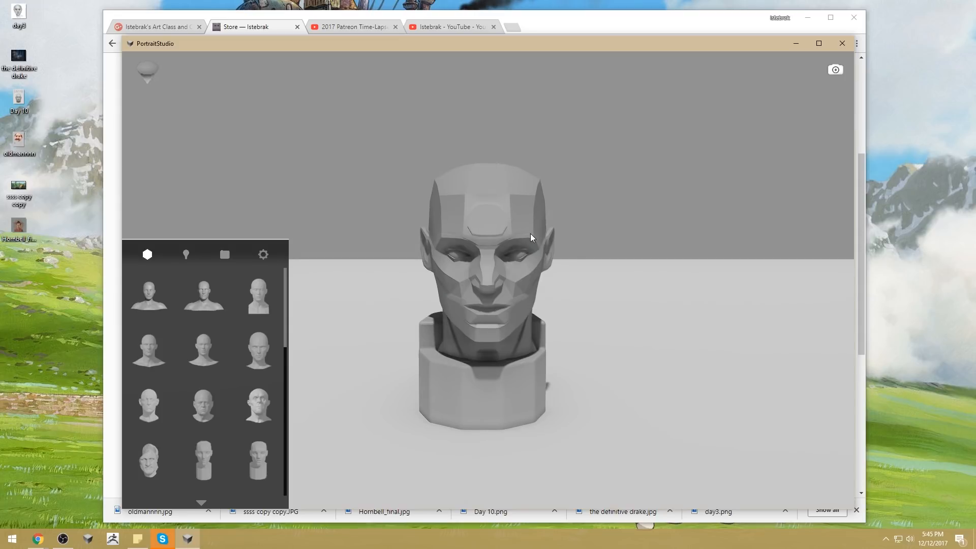
mouse_move(530, 233)
left_mouse_down()
mouse_move(530, 180)
mouse_move(519, 232)
left_mouse_up()
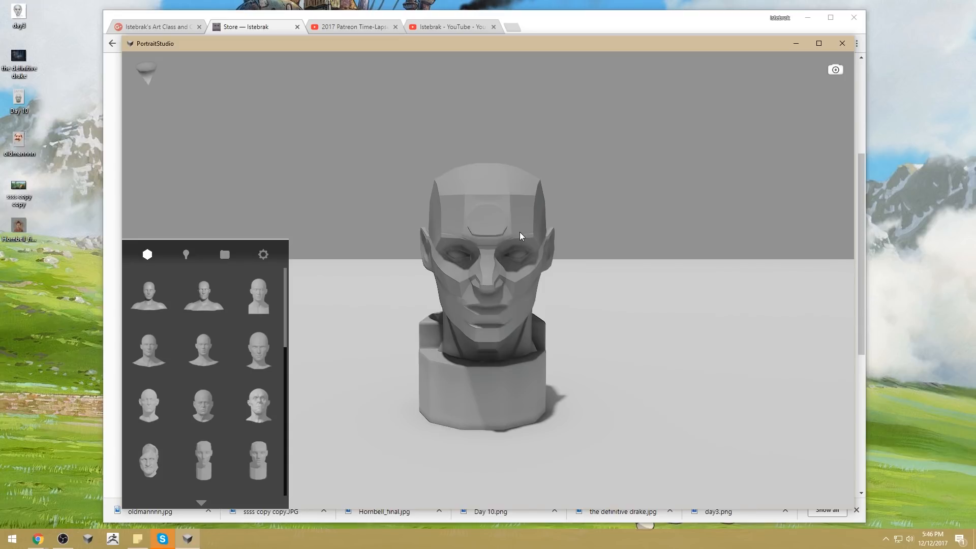
Step: Load the muscular male full-body figure from the model library and toggle its posing joint markers
scroll(203, 364, "down", 2)
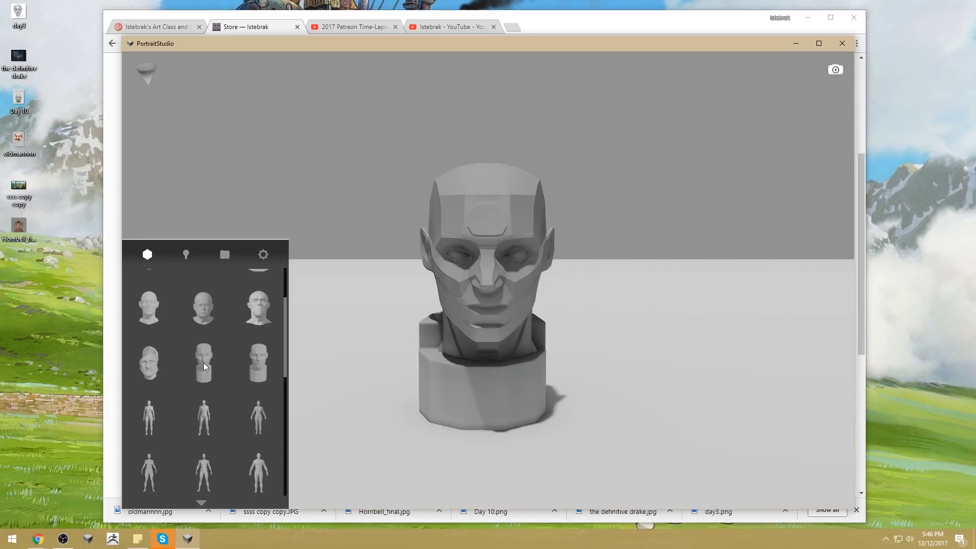
left_click(205, 400)
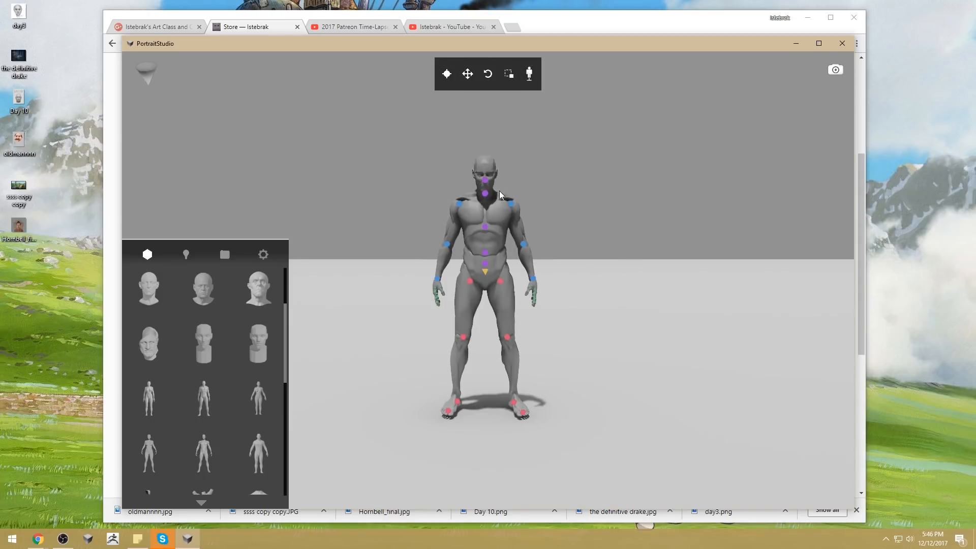
left_click(447, 75)
left_click(446, 75)
left_click(445, 75)
left_click(446, 75)
left_click(446, 75)
left_click(446, 74)
Step: Select the shoulder, elbow and wrist joints of the figure's left arm in turn, leaving the wrist selected for a close look
left_click(514, 208)
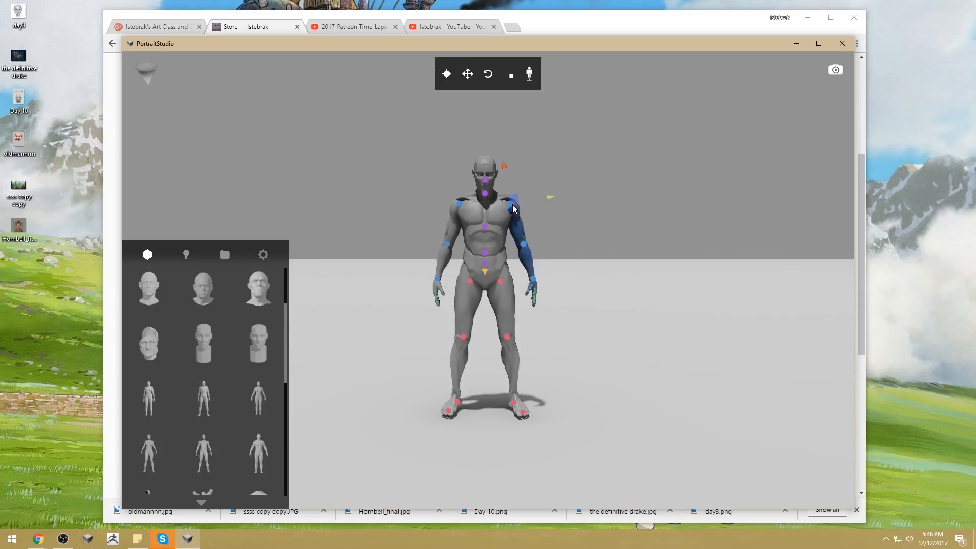
left_click(535, 241)
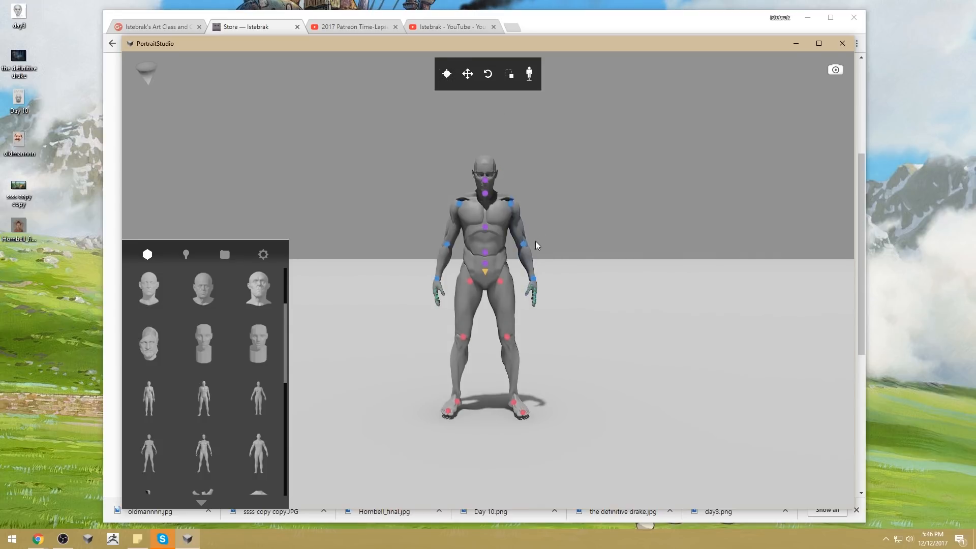
left_click(526, 248)
left_click(546, 284)
left_click(532, 279)
left_click_drag(540, 301, 787, 480)
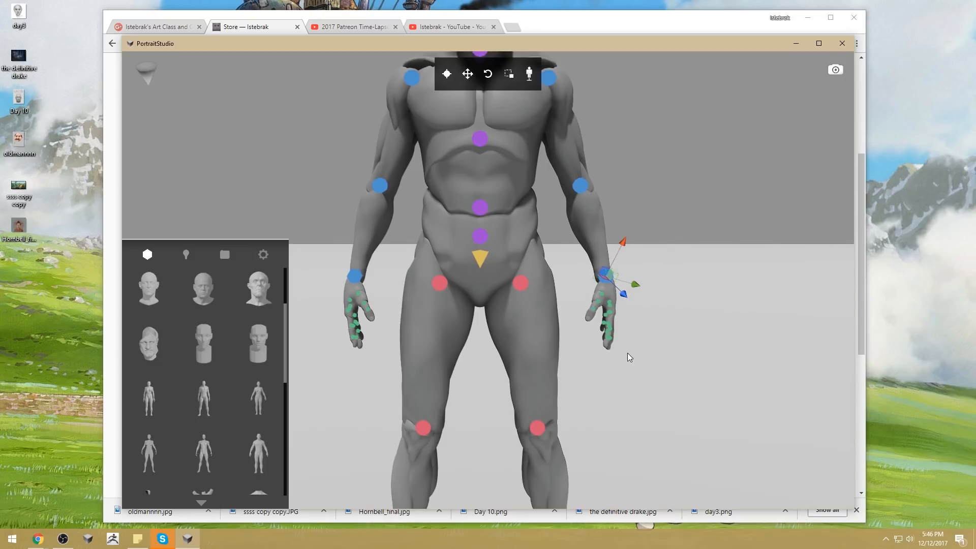
Step: Select the tip joint of the figure's left thumb and rotate it to bend the thumb tip inward
left_click_drag(665, 405, 609, 387)
left_click_drag(620, 325, 712, 431)
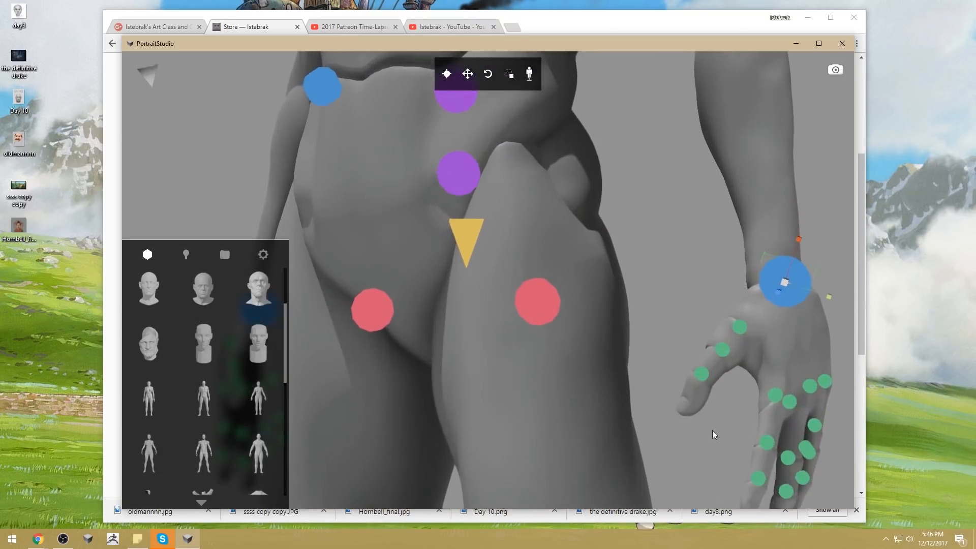
left_click_drag(633, 414, 554, 346)
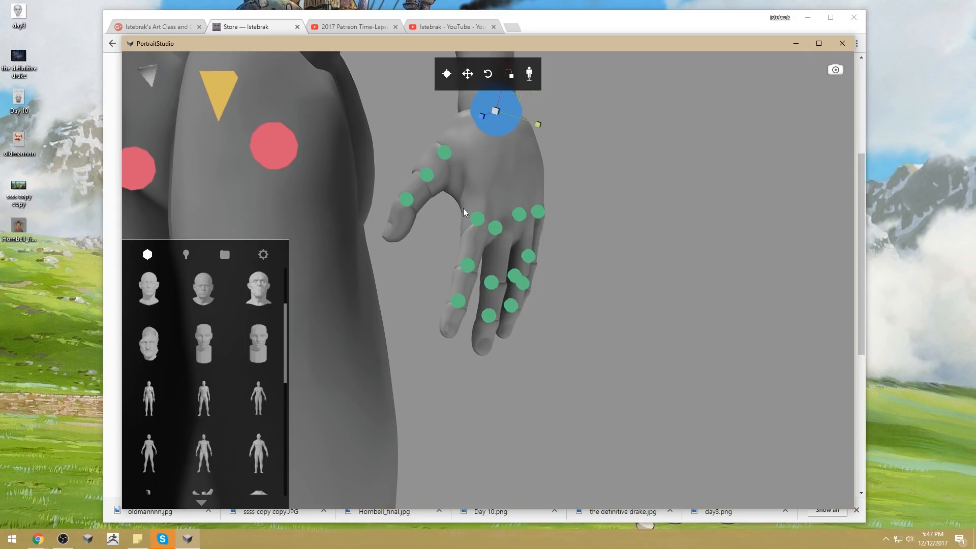
left_click(427, 175)
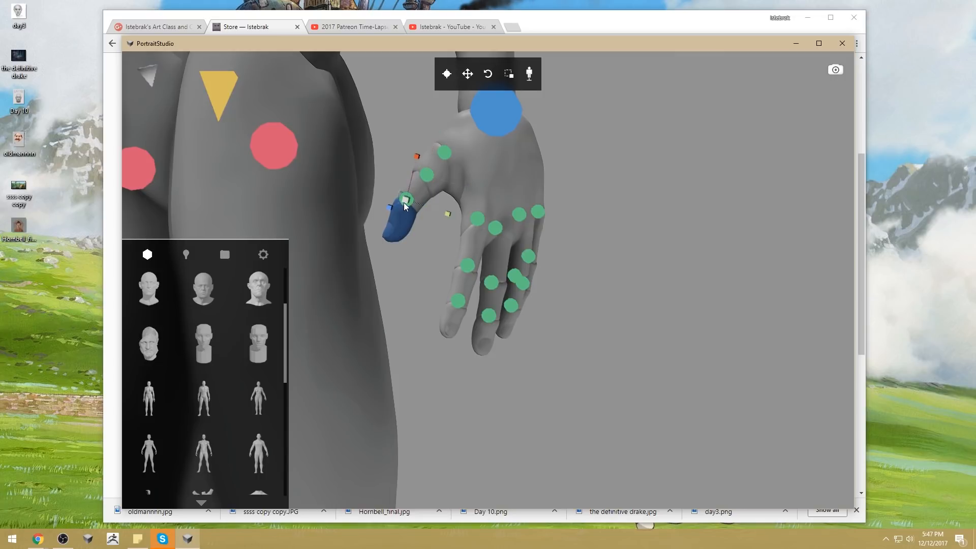
left_click(405, 201)
left_click_drag(405, 172, 370, 208)
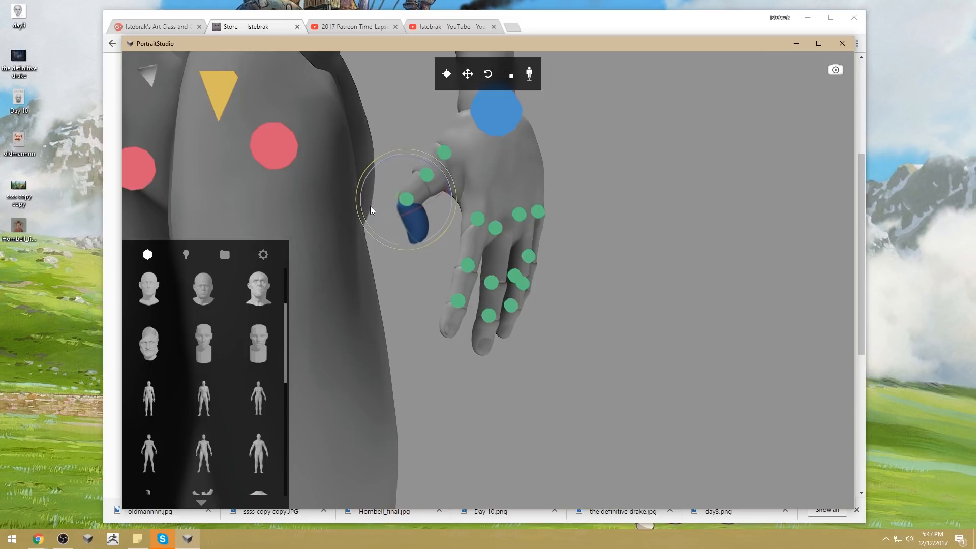
left_click(630, 185)
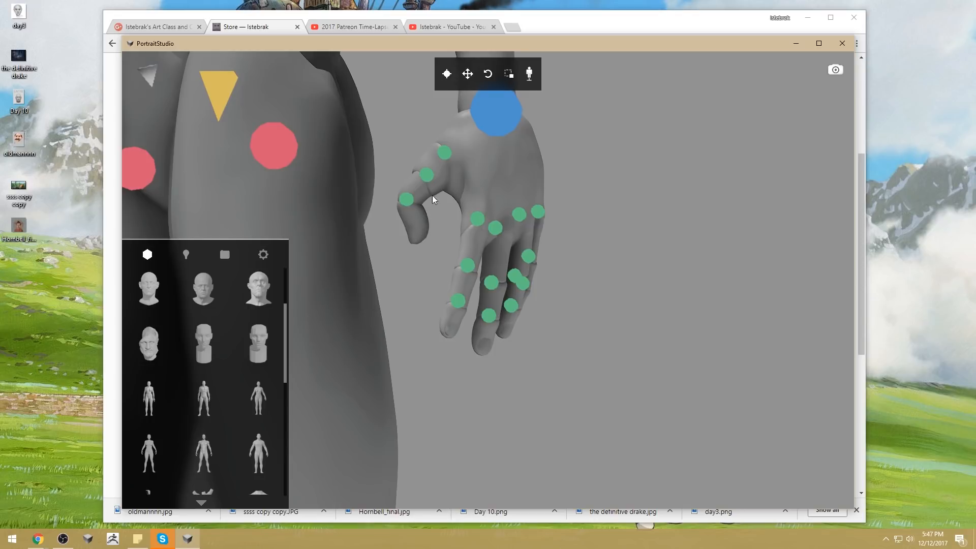
Step: Return the left thumb's tip joint to its original straight pose and deselect it
left_click(405, 200)
left_click(487, 74)
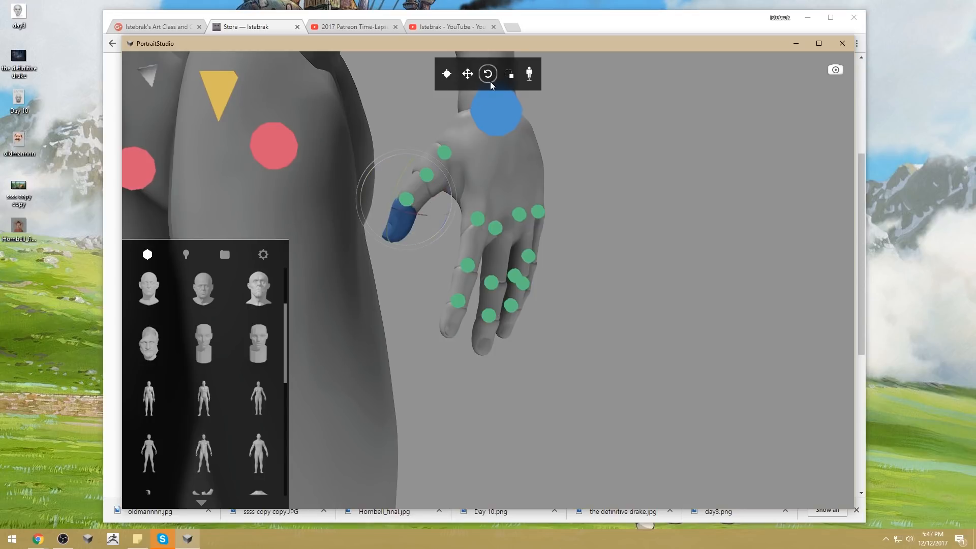
left_click(633, 184)
Step: Lift the whole figure slightly off the floor using its root marker at the pelvis, and deselect it
scroll(650, 232, "down", 5)
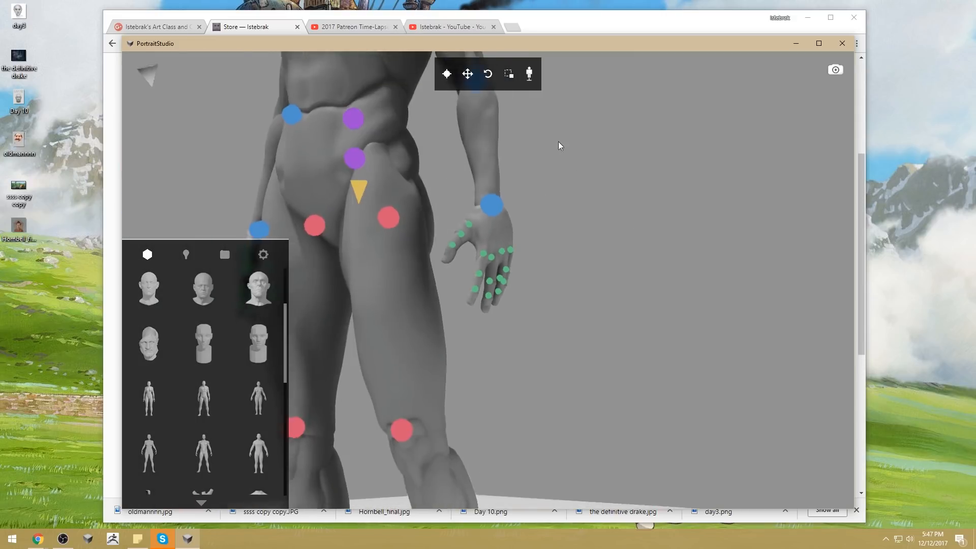
scroll(568, 150, "down", 3)
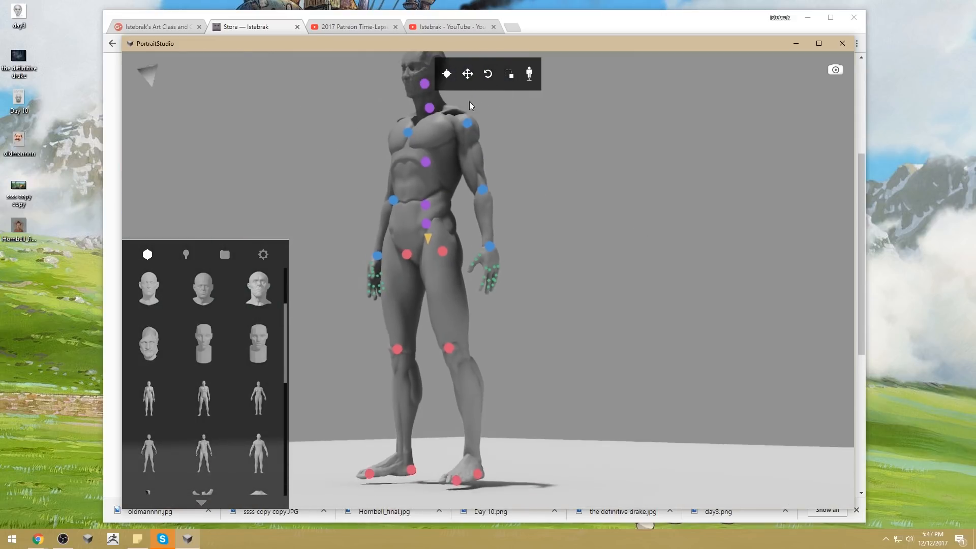
left_click(427, 235)
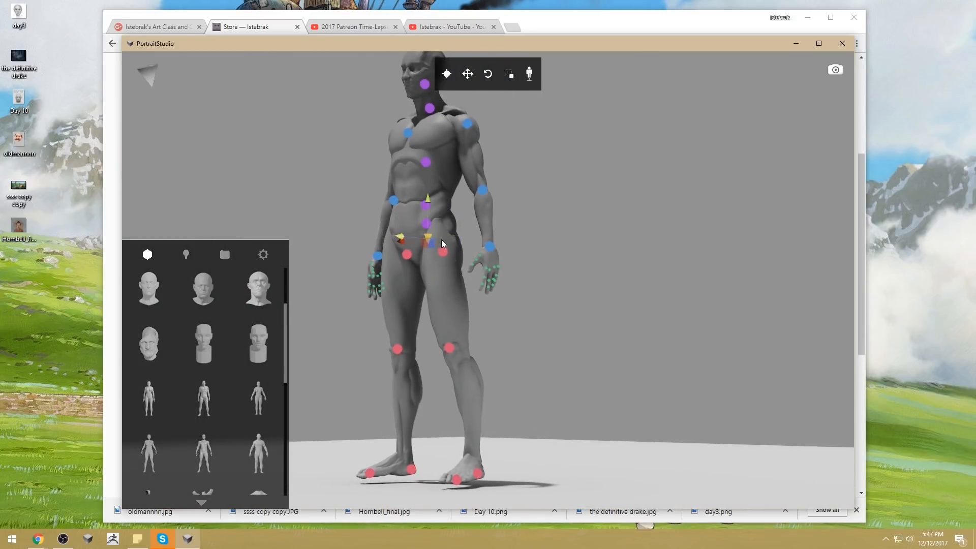
left_click_drag(428, 245, 520, 237)
key("r")
left_click_drag(612, 259, 681, 268)
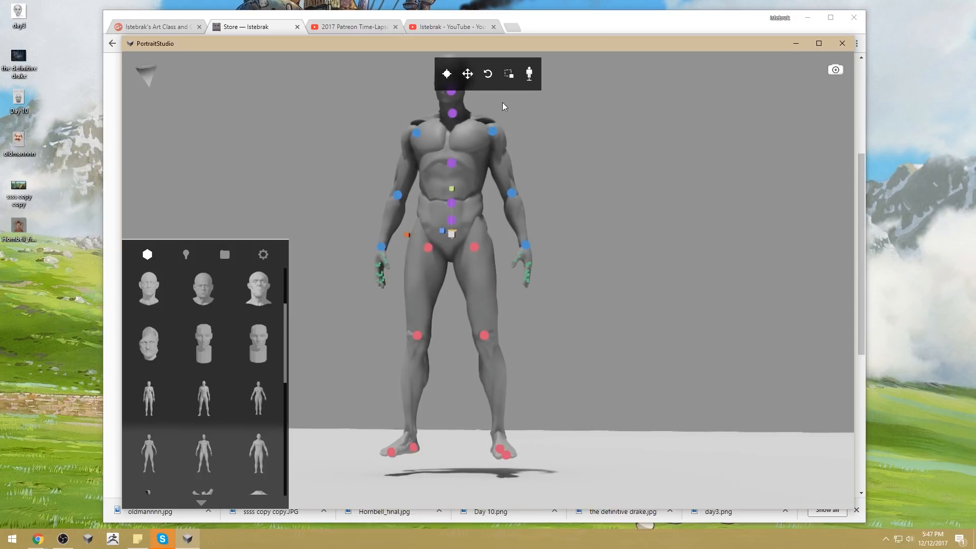
left_click(596, 189)
left_click_drag(596, 304, 556, 256)
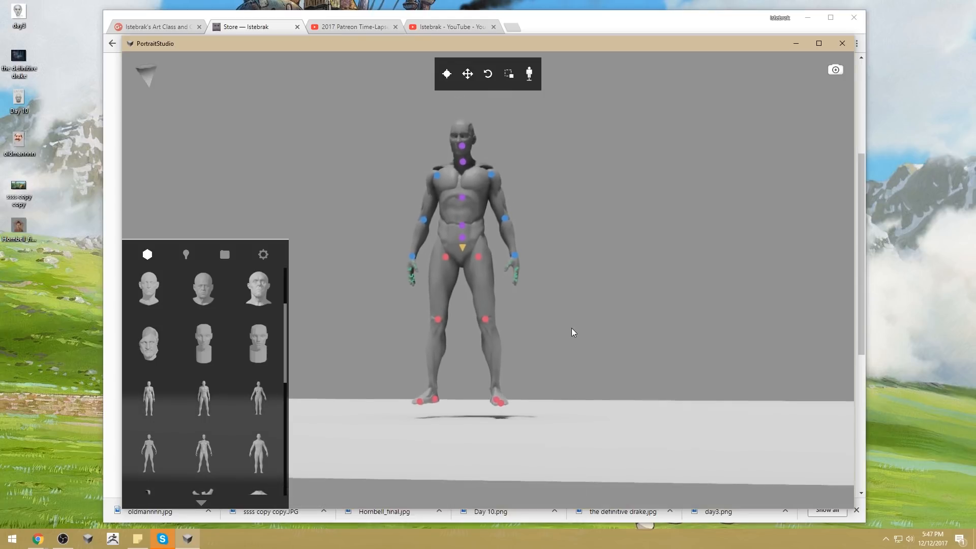
left_click_drag(573, 334, 591, 347)
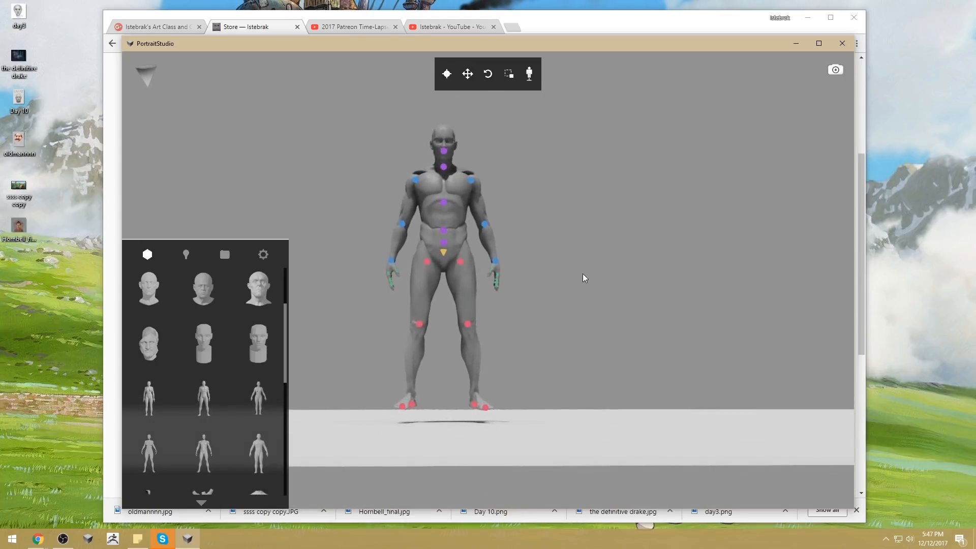
left_click_drag(589, 305, 591, 310)
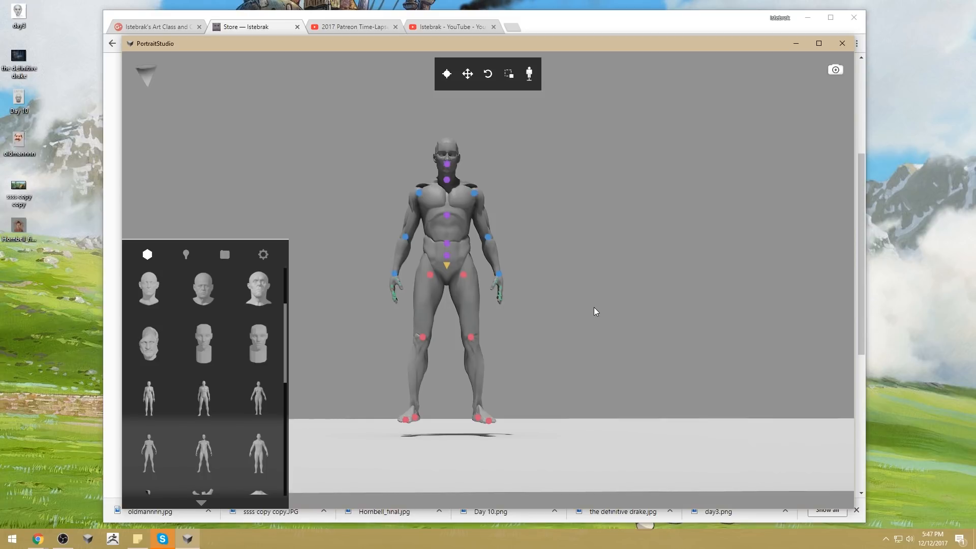
Step: Switch to the browser's Istebrak store page and look over its product listings and the setup support form
left_click(258, 30)
scroll(526, 158, "up", 4)
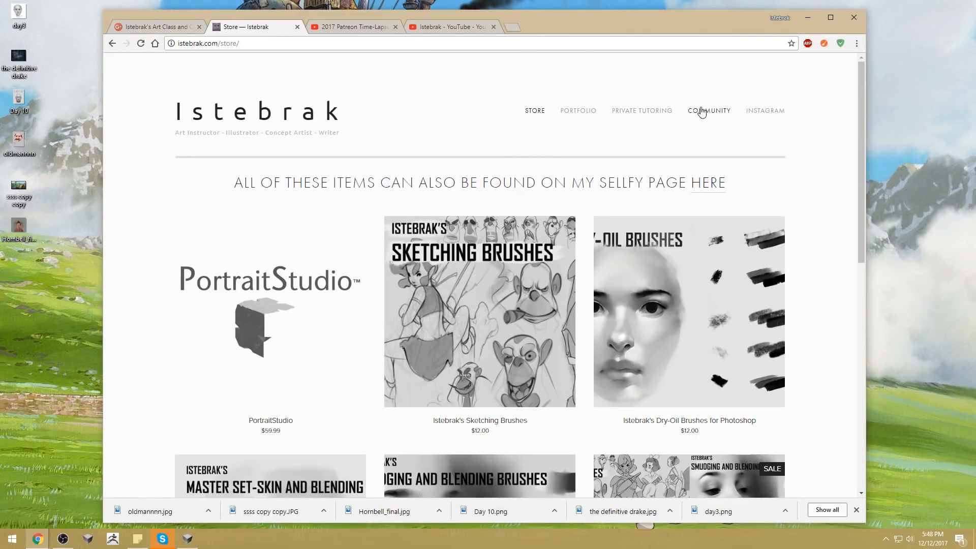
scroll(552, 352, "down", 10)
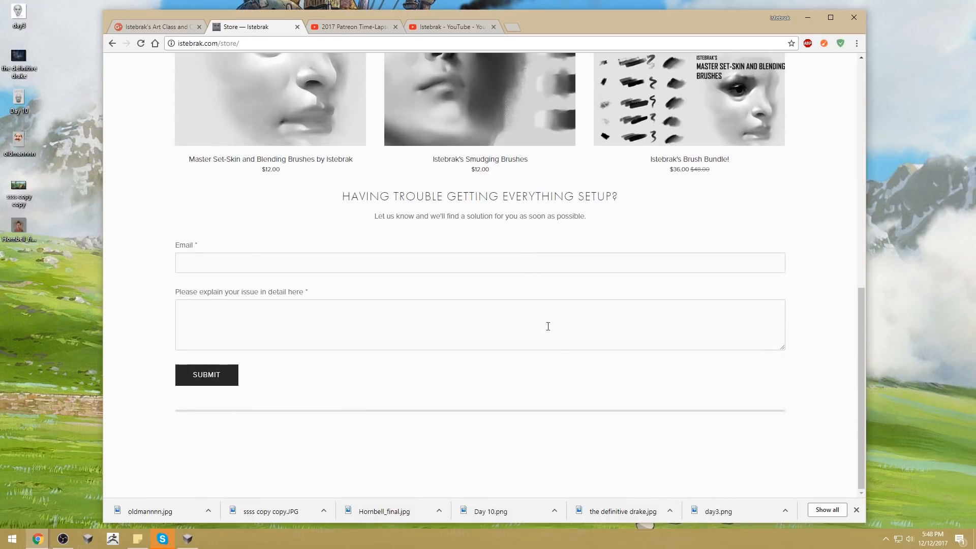
left_click(267, 260)
scroll(312, 274, "up", 10)
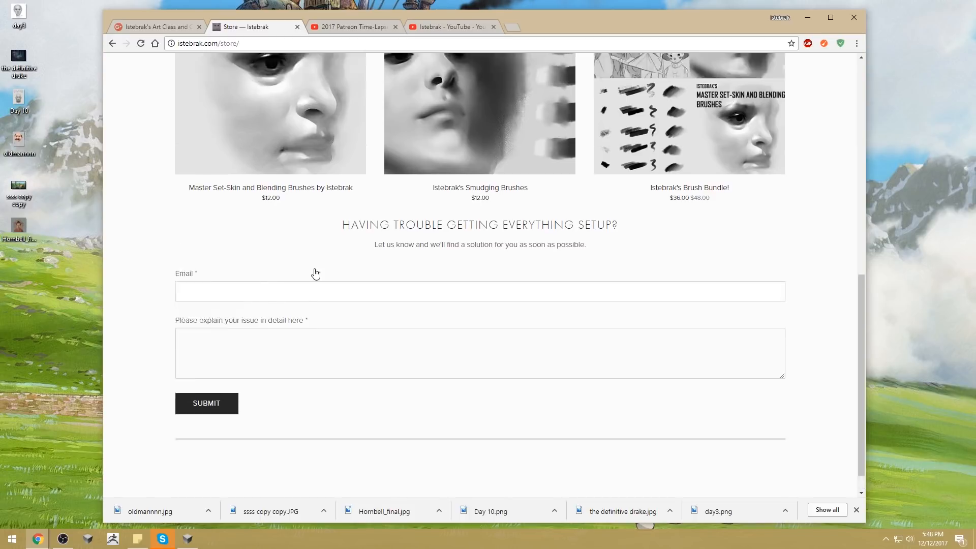
left_click(310, 5)
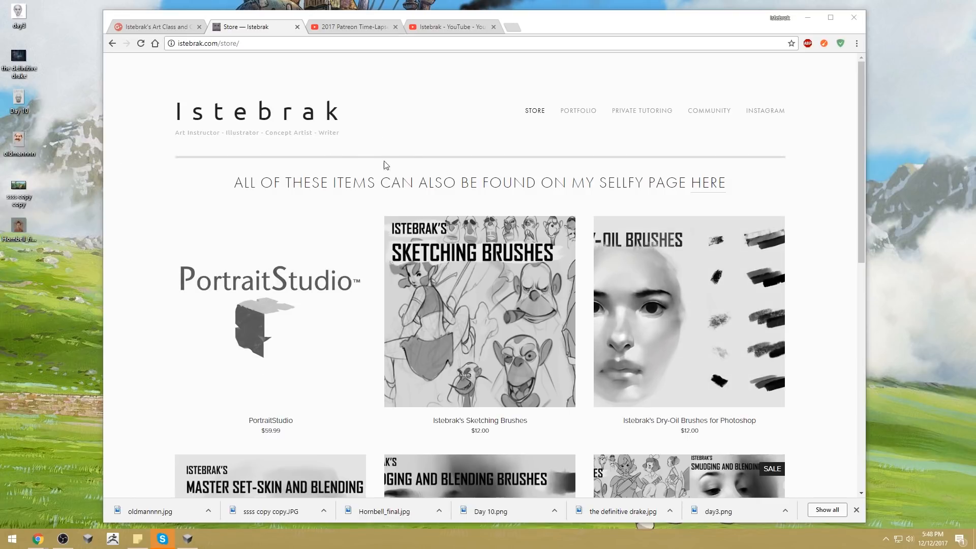
Step: Open the 2017 Patreon Time-Lapse Videos playlist on YouTube and check the date in the system calendar
left_click(362, 27)
left_click(453, 26)
left_click(351, 27)
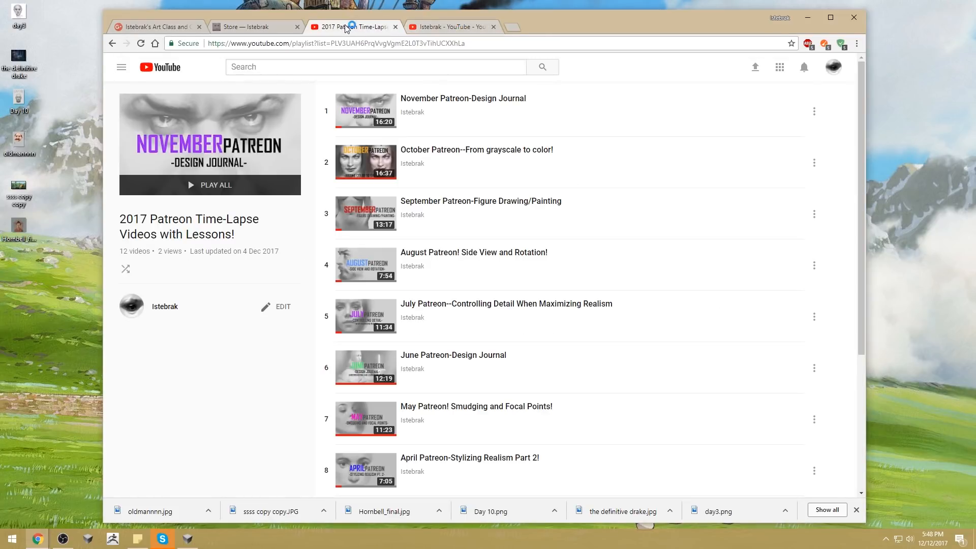
left_click(358, 4)
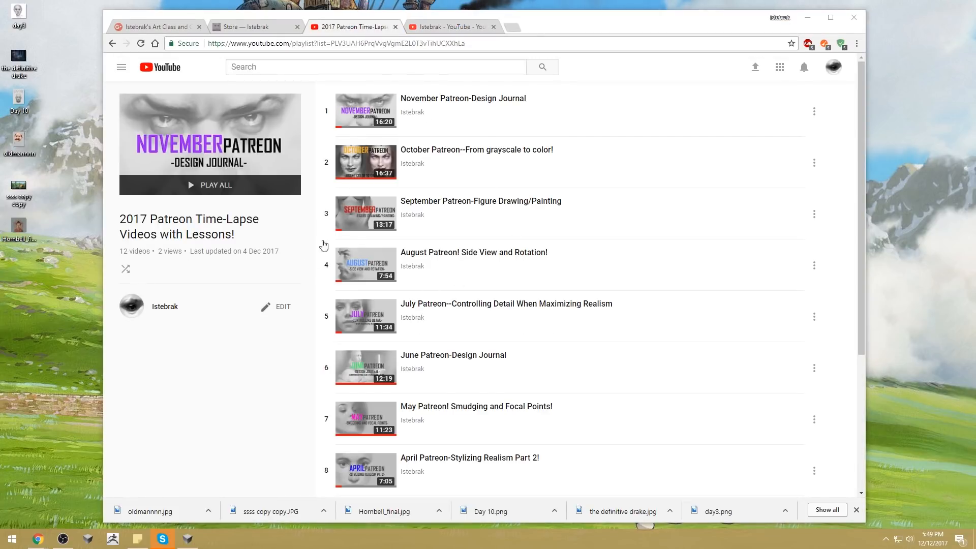
left_click(933, 539)
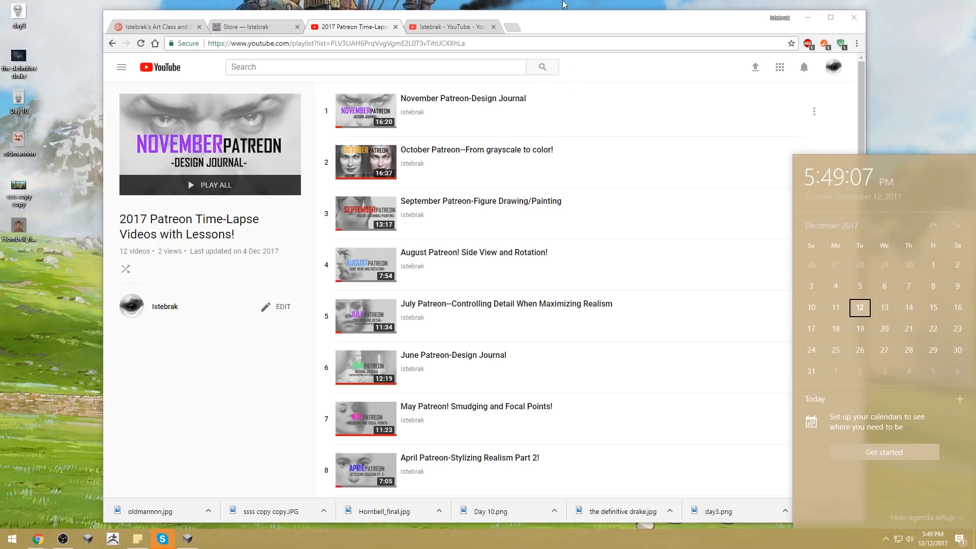
left_click(252, 389)
Step: Examine the monthly Patreon lesson videos across the full length of the 2017 playlist
scroll(465, 223, "down", 4)
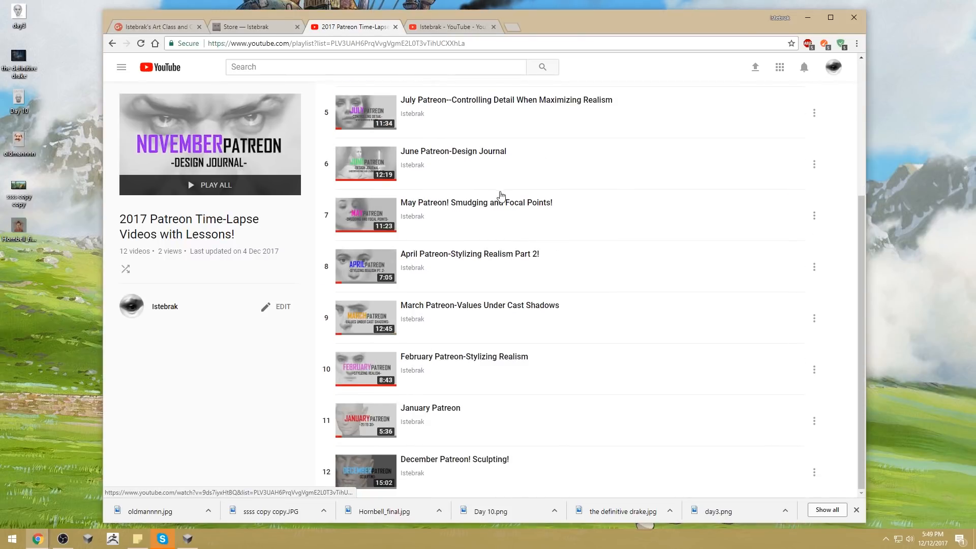
scroll(562, 346, "up", 4)
scroll(561, 345, "down", 4)
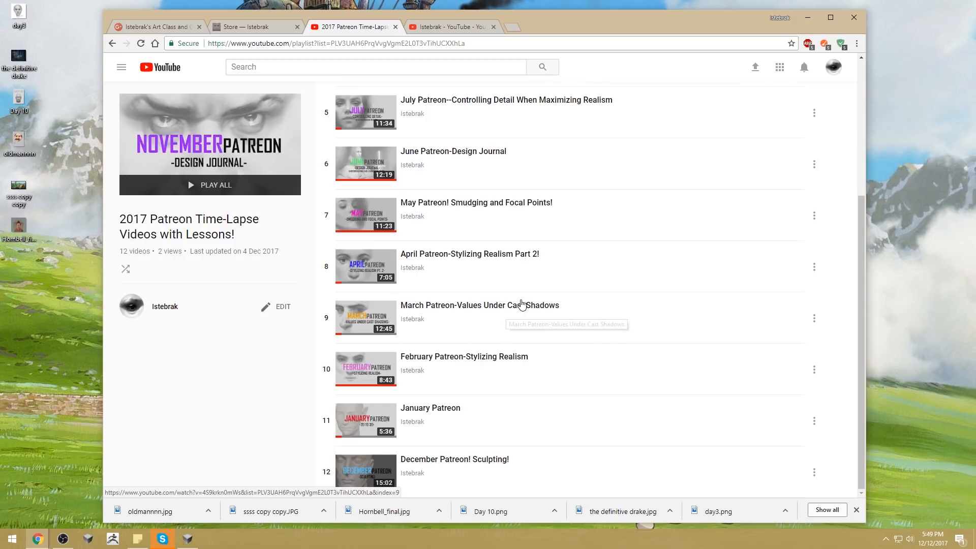
scroll(520, 295, "up", 2)
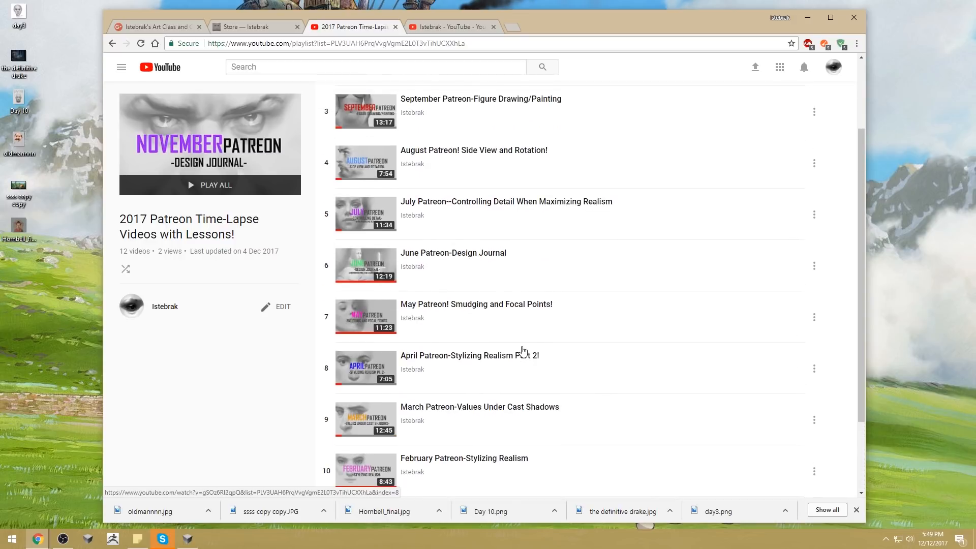
scroll(523, 358, "up", 1)
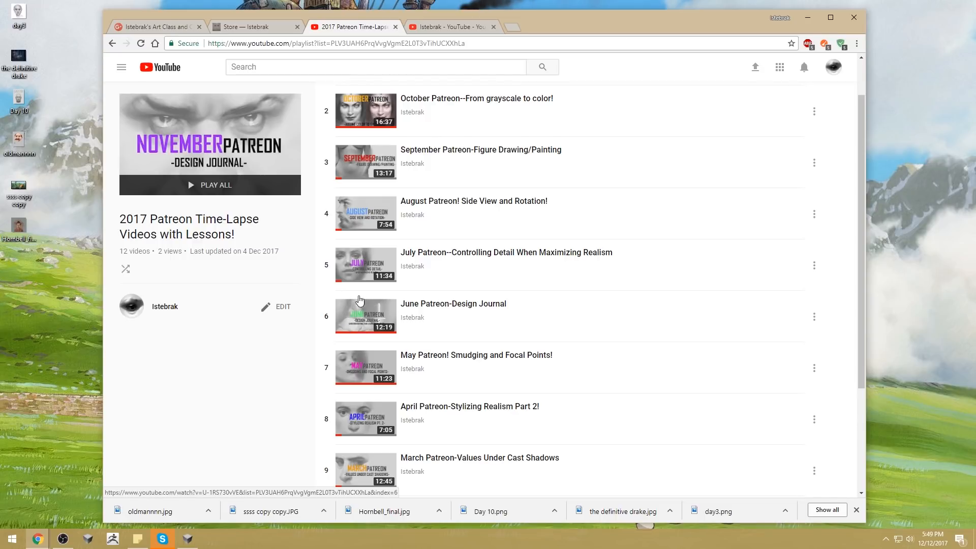
scroll(396, 229, "up", 1)
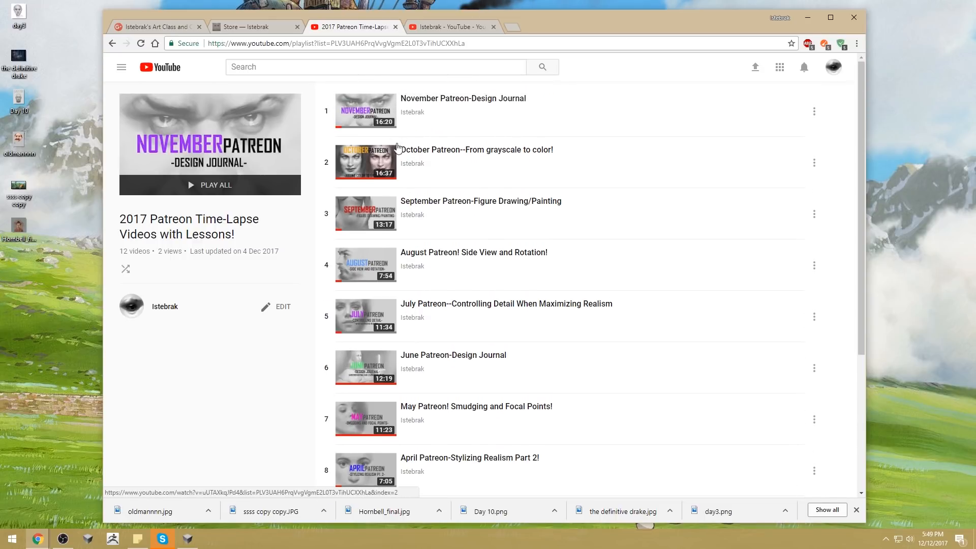
scroll(407, 168, "down", 4)
scroll(417, 420, "up", 4)
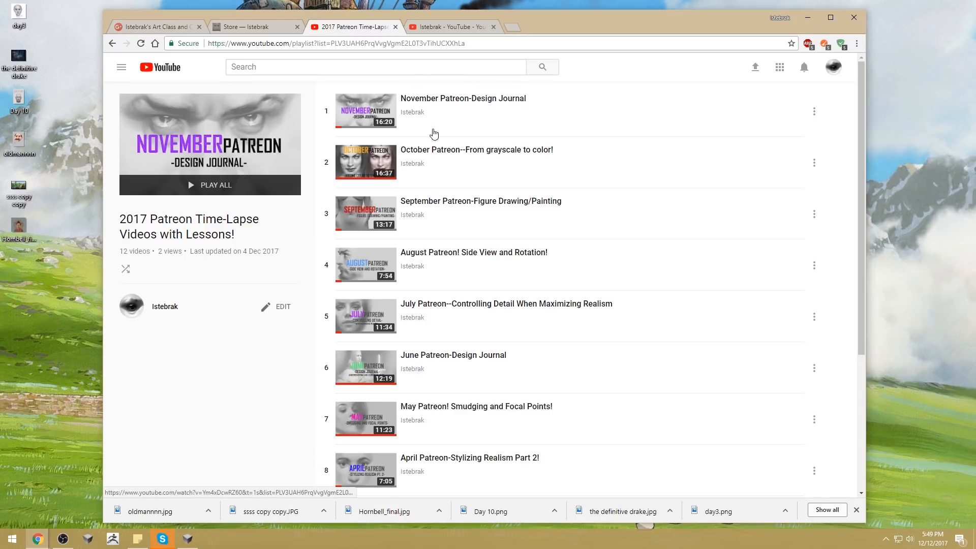
scroll(527, 237, "down", 4)
scroll(567, 421, "up", 4)
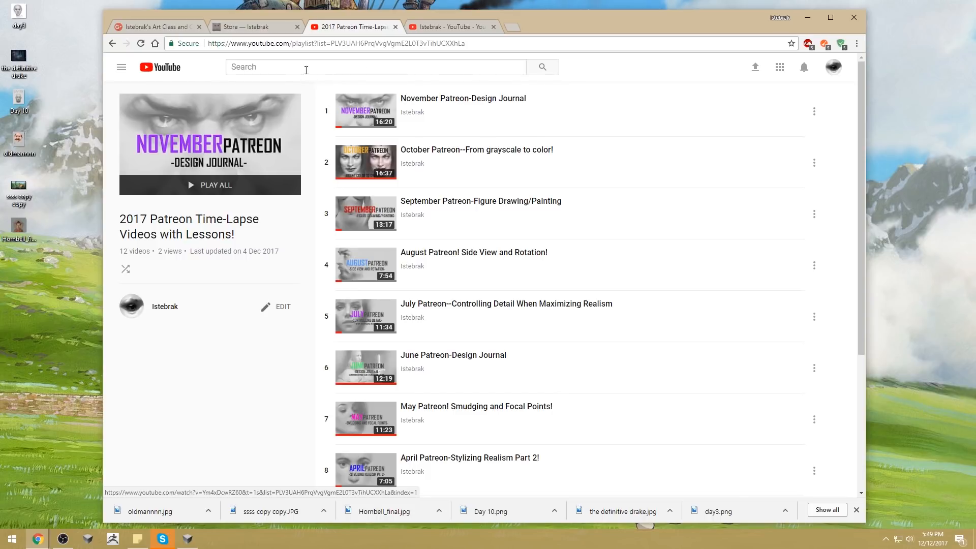
Step: Return to the Istebrak website, go to its home page and open the linked Google+ critique community
left_click(274, 29)
left_click(251, 111)
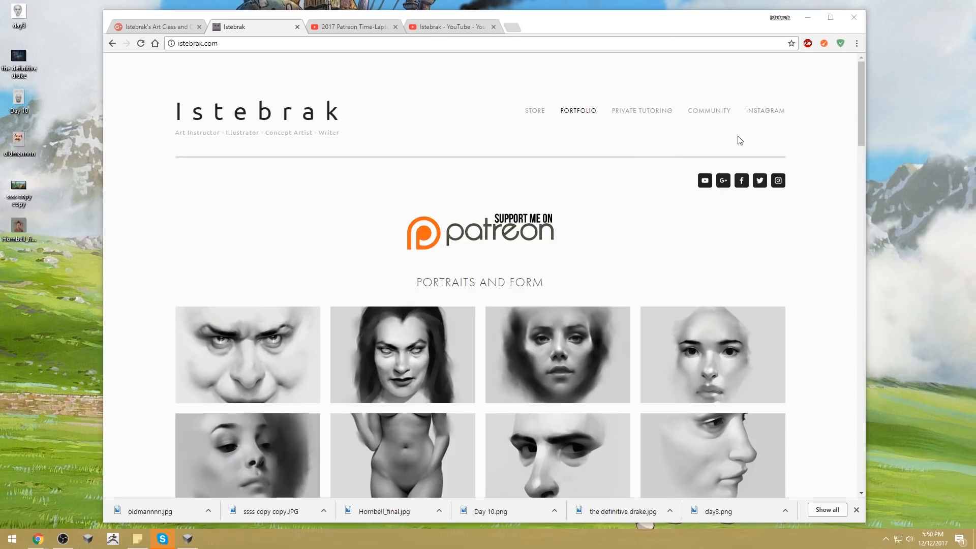
left_click(723, 183)
left_click(723, 183)
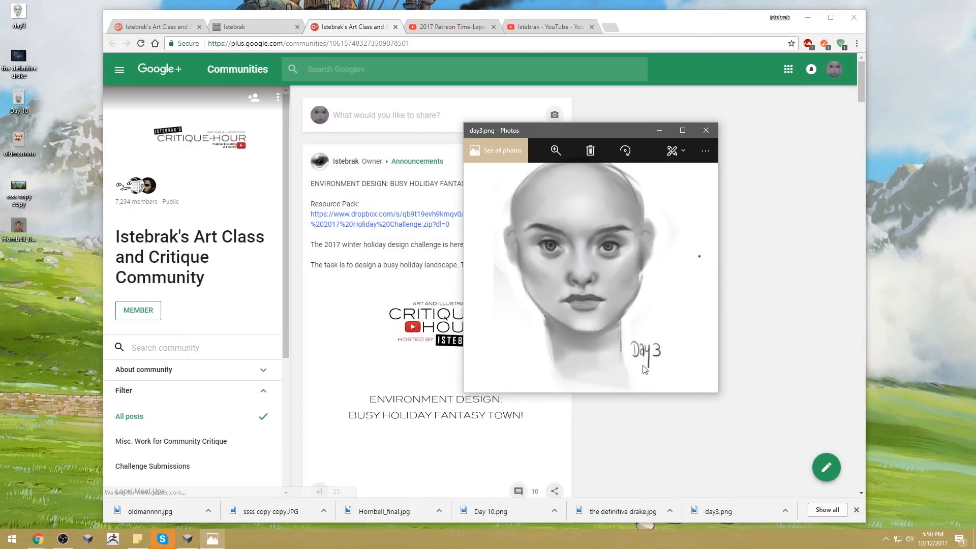
Step: View the saved student artworks from day3.png through Day 10.png to Hornbell_final.jpg in the Photos viewer, and close it
left_click(695, 267)
left_click(694, 266)
left_click(695, 267)
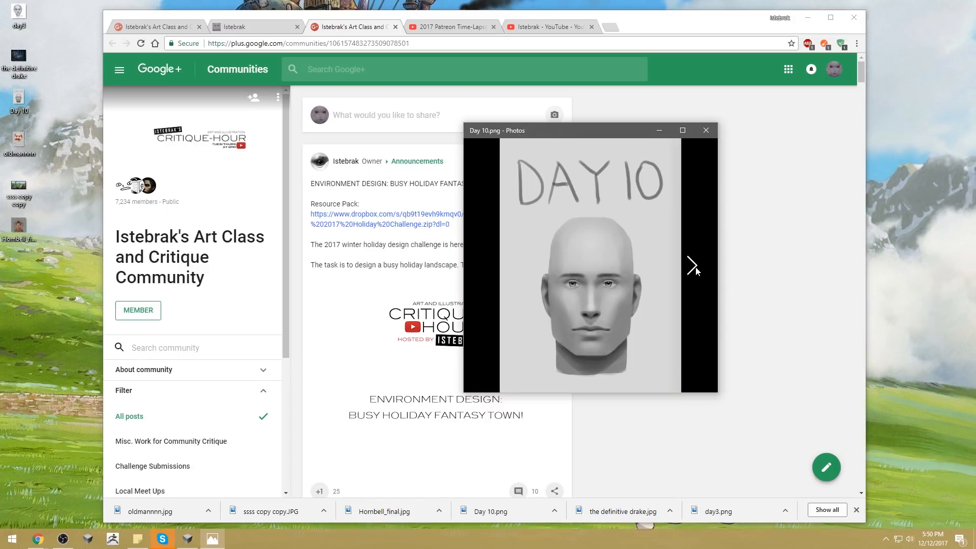
left_click(695, 266)
left_click(695, 266)
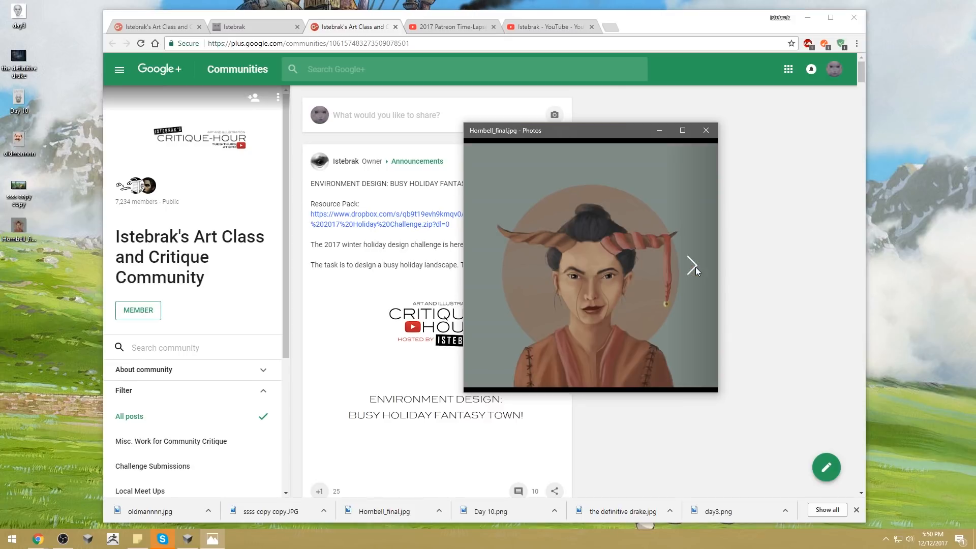
left_click(706, 131)
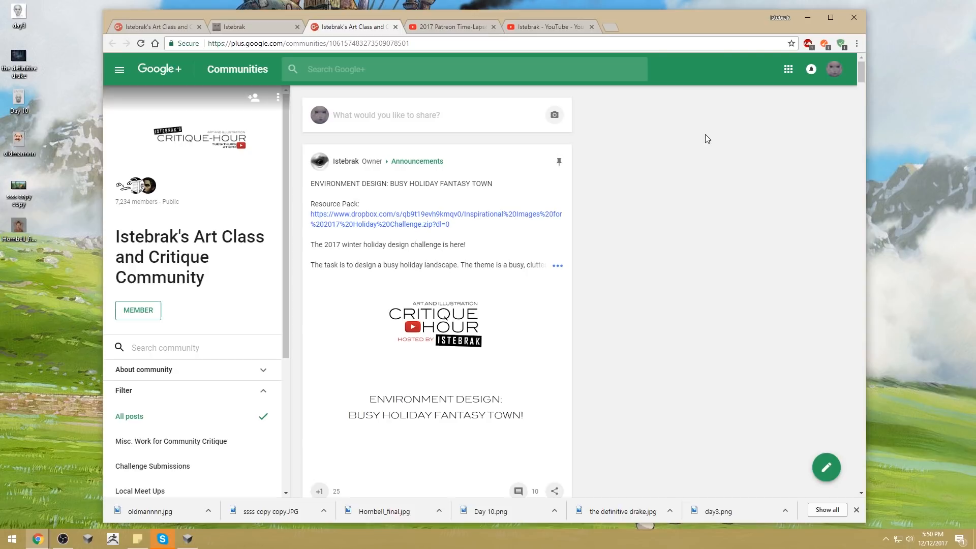
Step: Revisit the Istebrak portfolio page and the 2017 Patreon playlist, ending on the originally opened Google+ community page
left_click(244, 28)
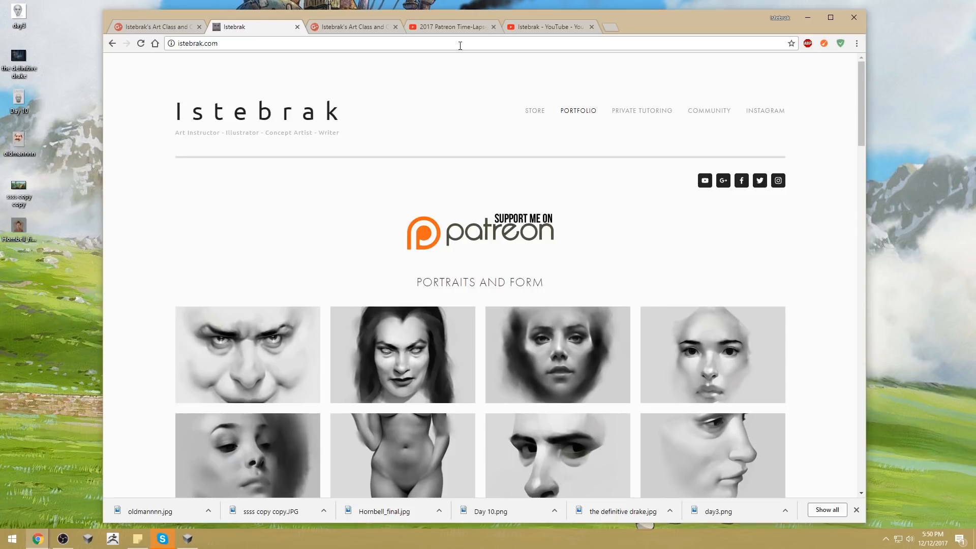
left_click(468, 28)
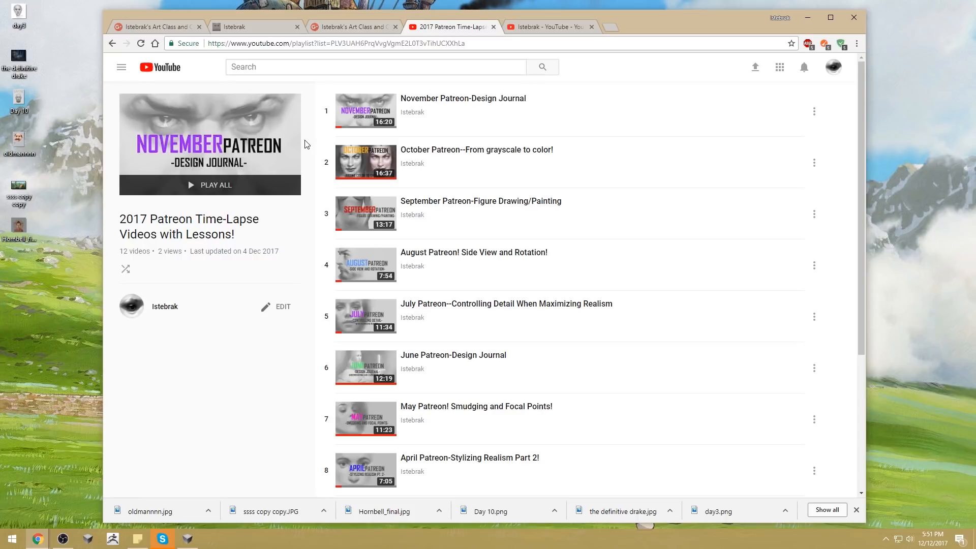
left_click(175, 28)
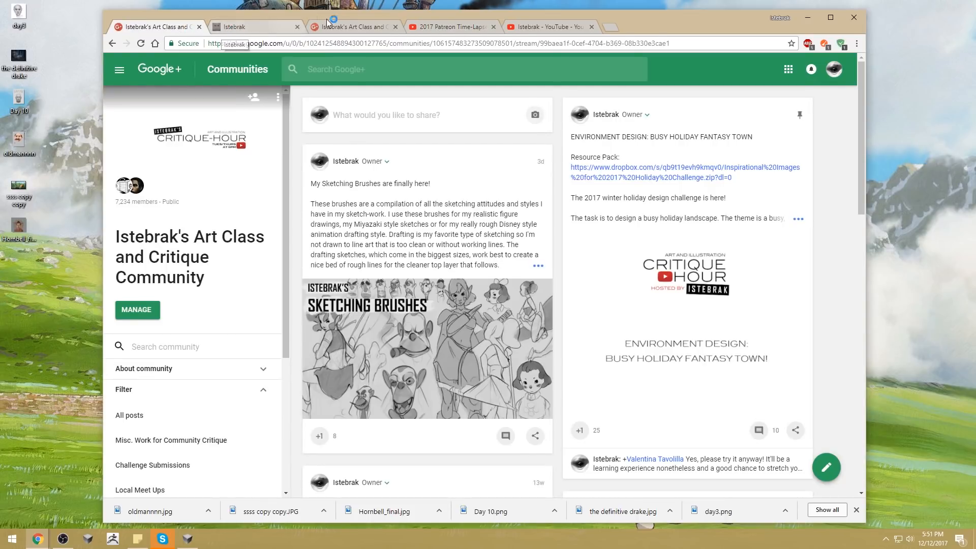
Step: Revisit the Istebrak website and the other open pages, and return to the Announcements posts of the Google+ critique community
left_click(388, 1)
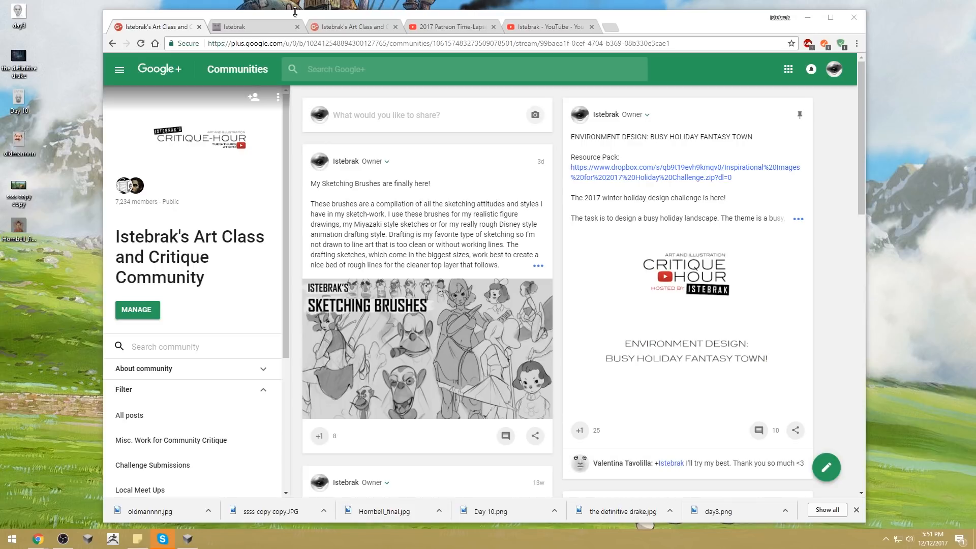
left_click(248, 24)
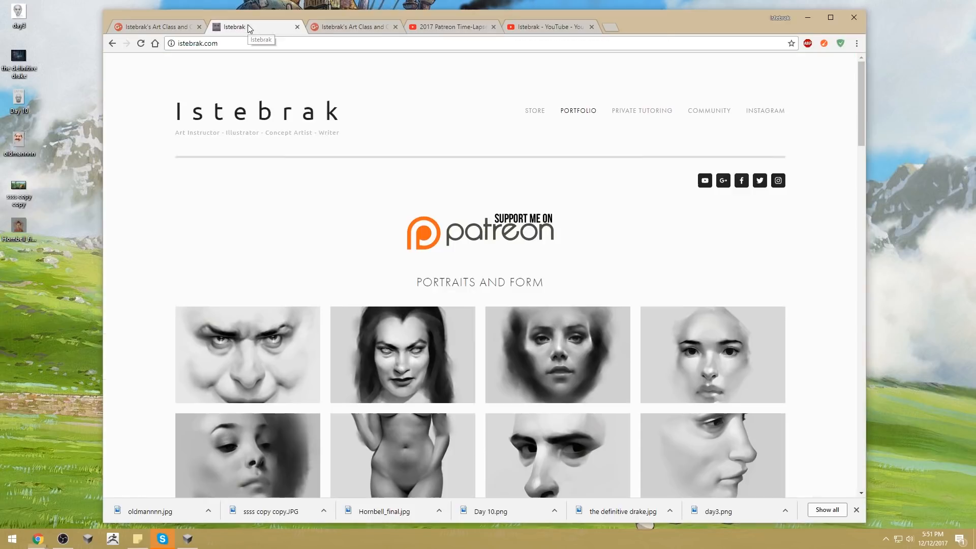
left_click(359, 25)
left_click(419, 28)
left_click(175, 28)
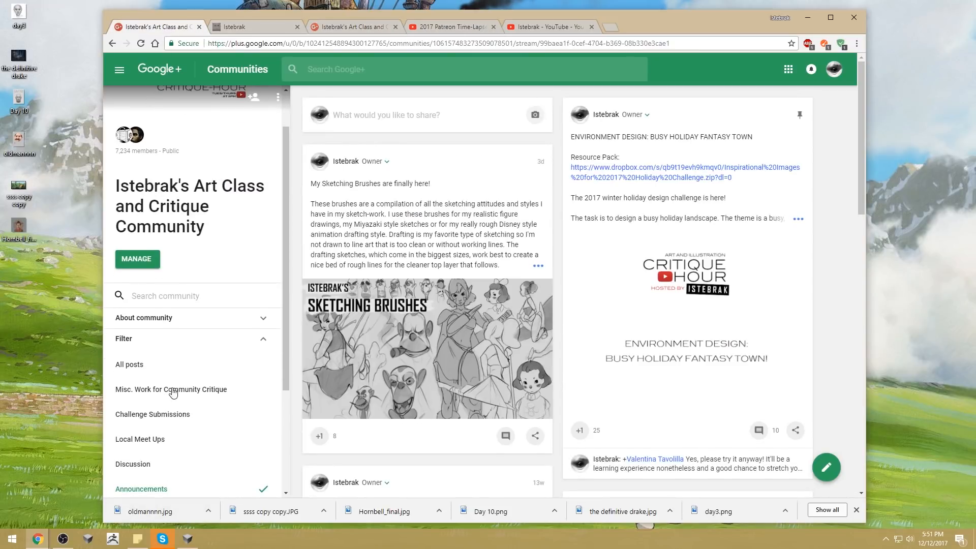
scroll(177, 475, "down", 1)
left_click(177, 447)
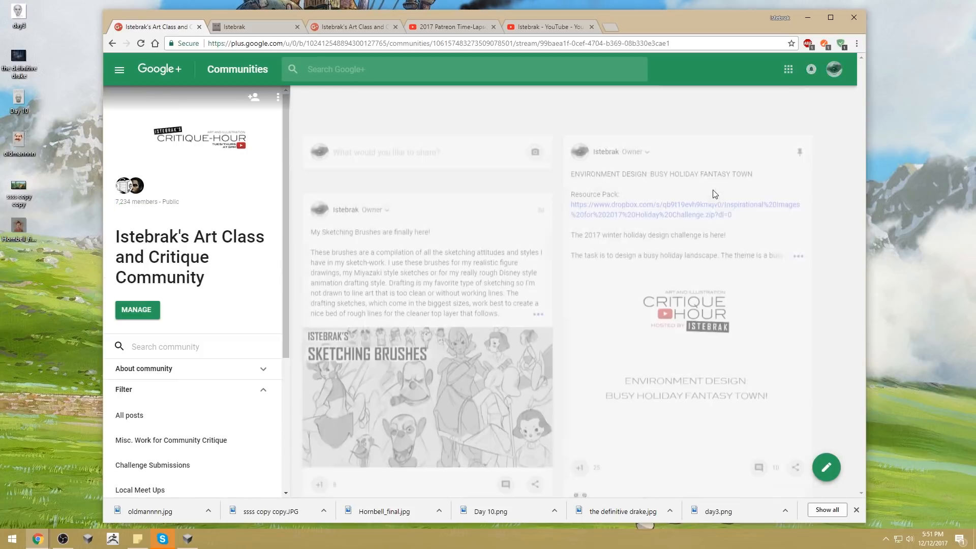
Step: Expand the pinned Busy Holiday Fantasy Town challenge post to its full text and look through the community's list of post categories
left_click(797, 221)
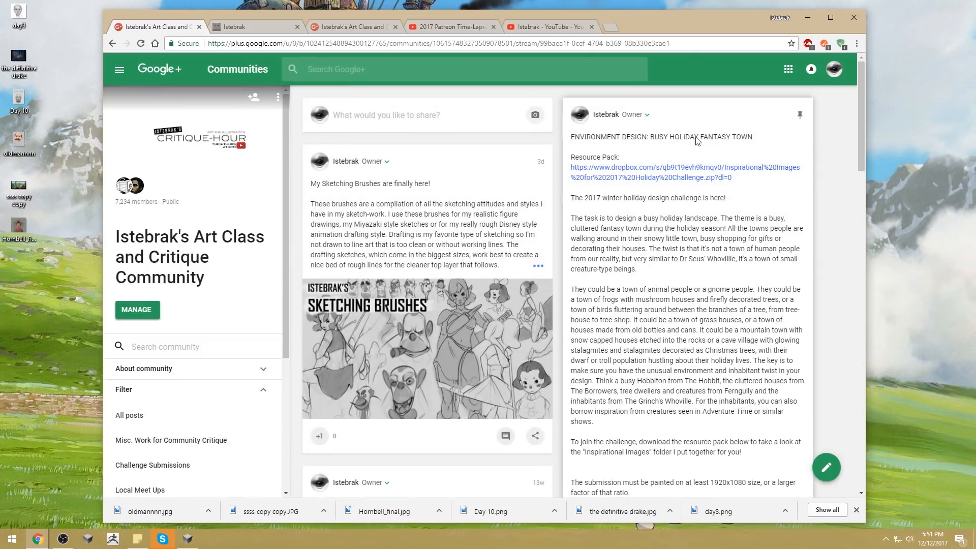
scroll(684, 288, "down", 3)
scroll(682, 286, "down", 3)
scroll(665, 269, "up", 6)
scroll(180, 458, "down", 2)
scroll(168, 440, "down", 2)
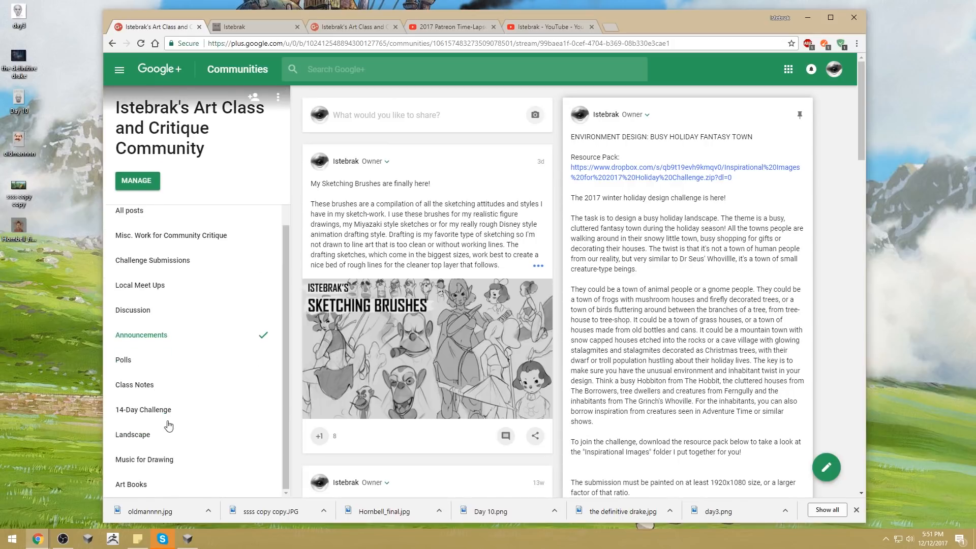
scroll(185, 401, "up", 4)
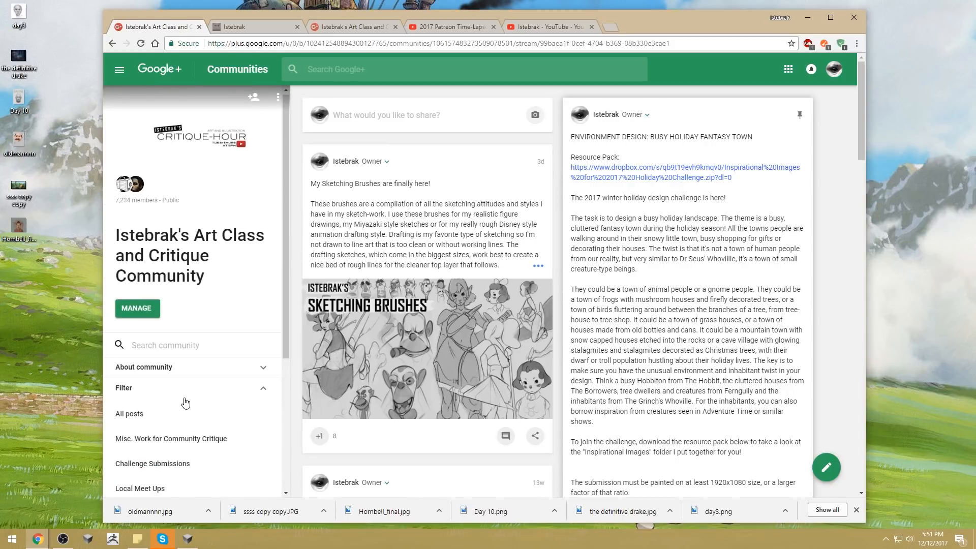
Step: Filter the community posts to Challenge Submissions, view the fairy tree thumbnail of the 12.12.2017 album full size, and return to the feed
left_click(163, 464)
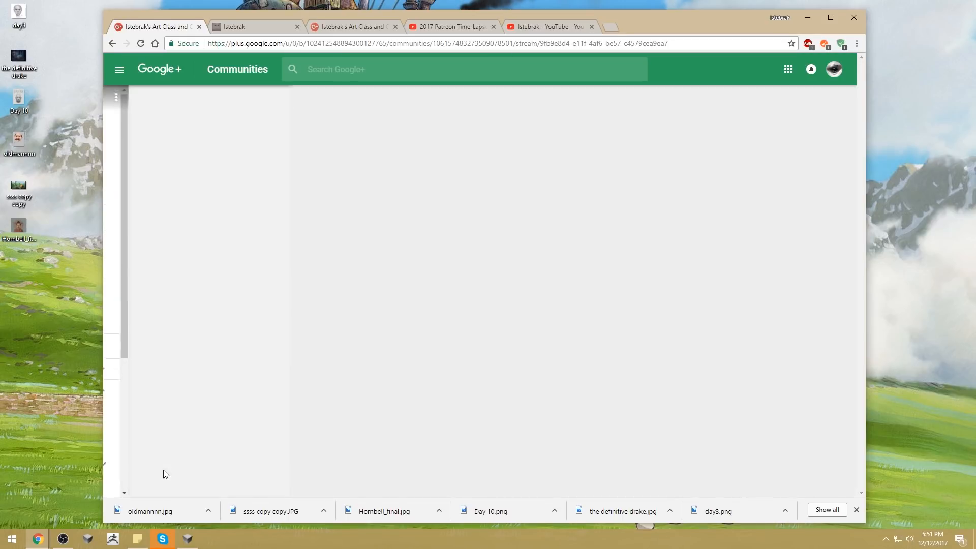
scroll(609, 202, "down", 2)
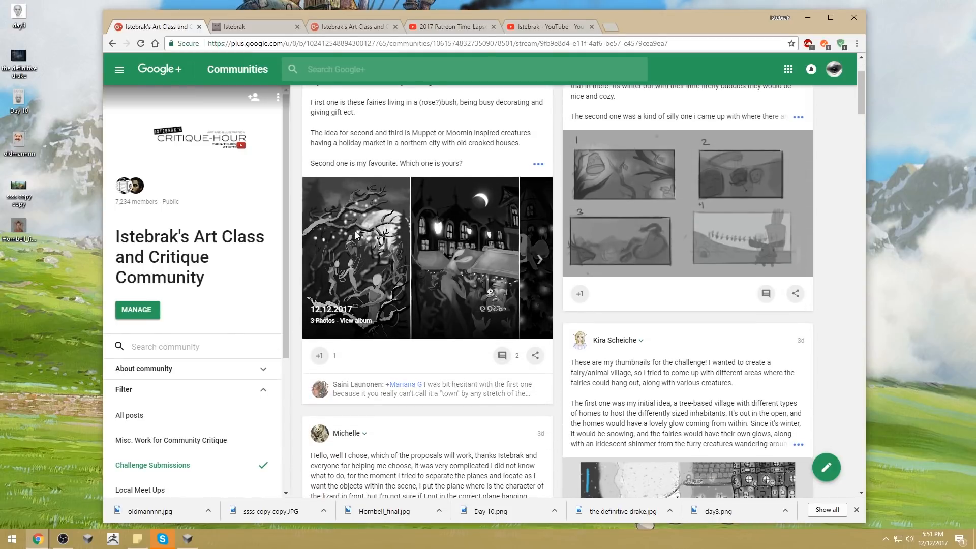
left_click(356, 231)
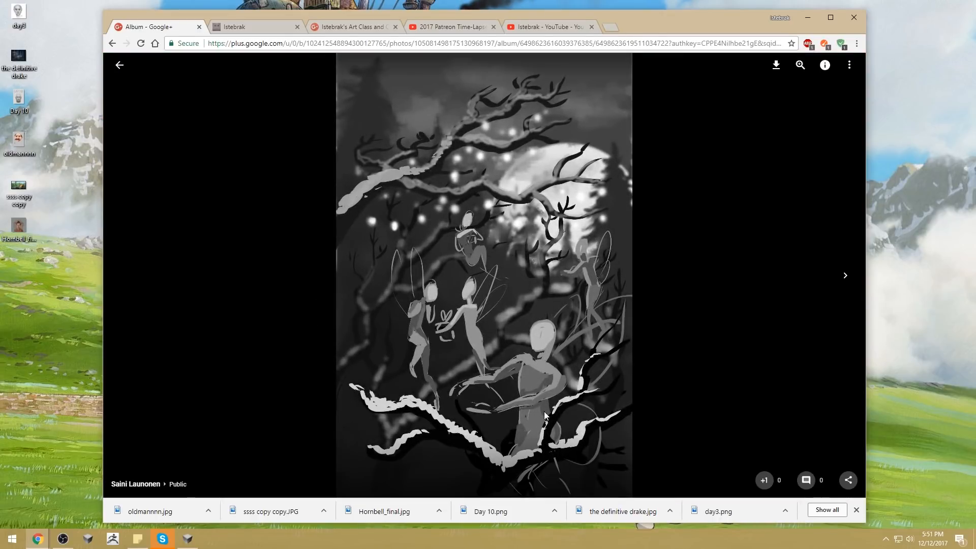
left_click(120, 66)
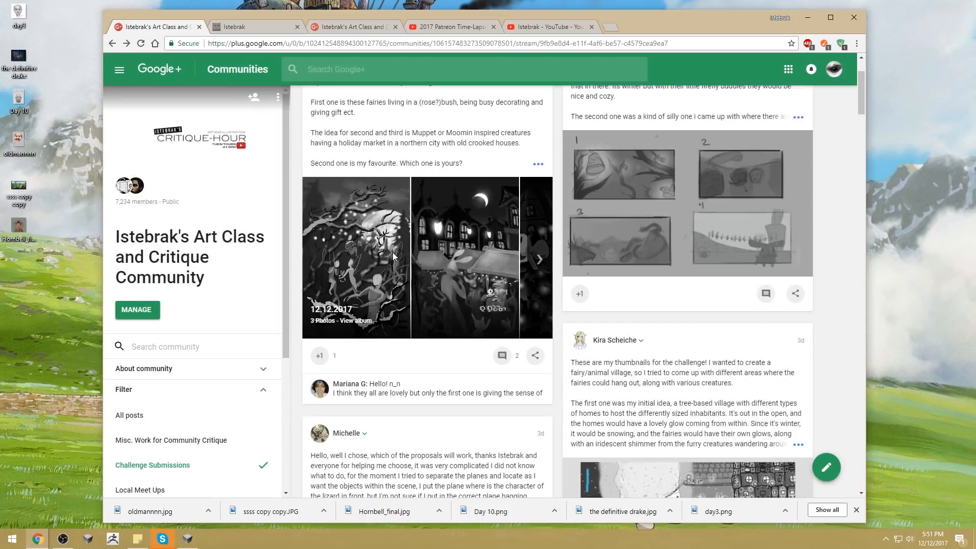
Step: Browse the 12.12.2017 album's thumbnails within the post, view its fairy picture full size again, and go back to the feed's beginning
left_click(540, 310)
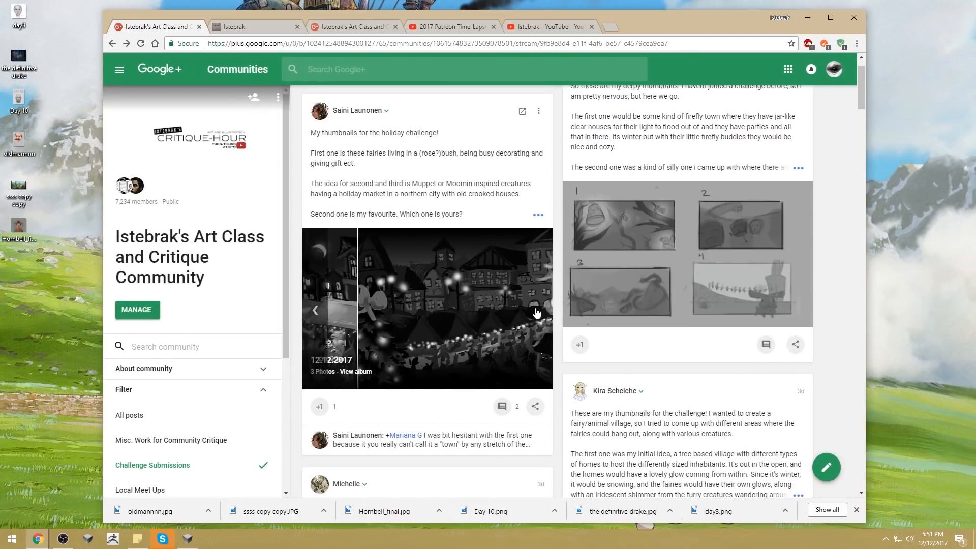
left_click(320, 307)
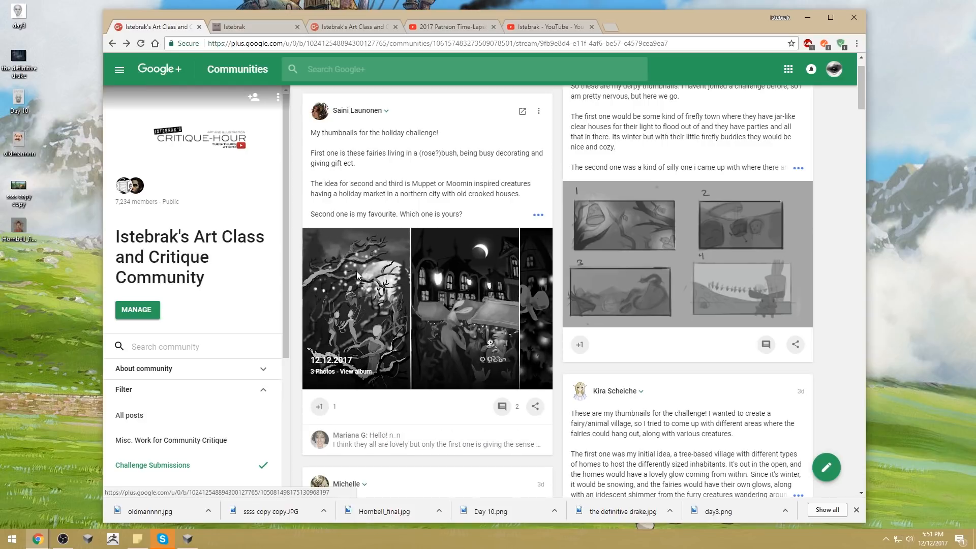
left_click(356, 271)
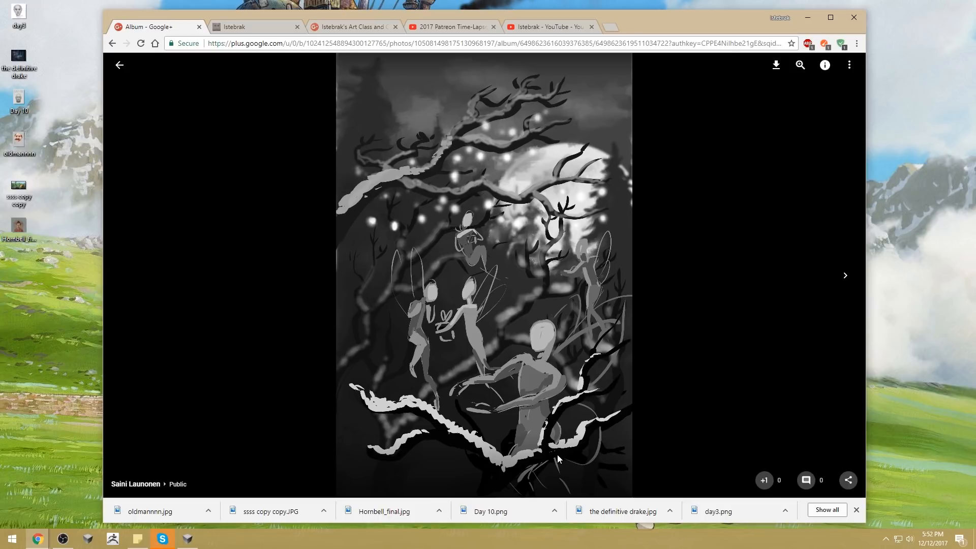
left_click(119, 64)
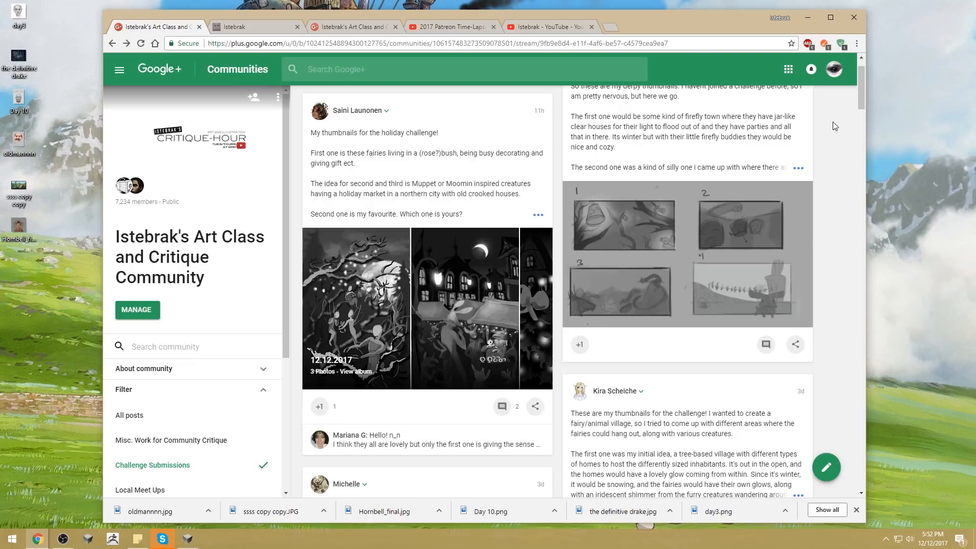
scroll(781, 390, "up", 1)
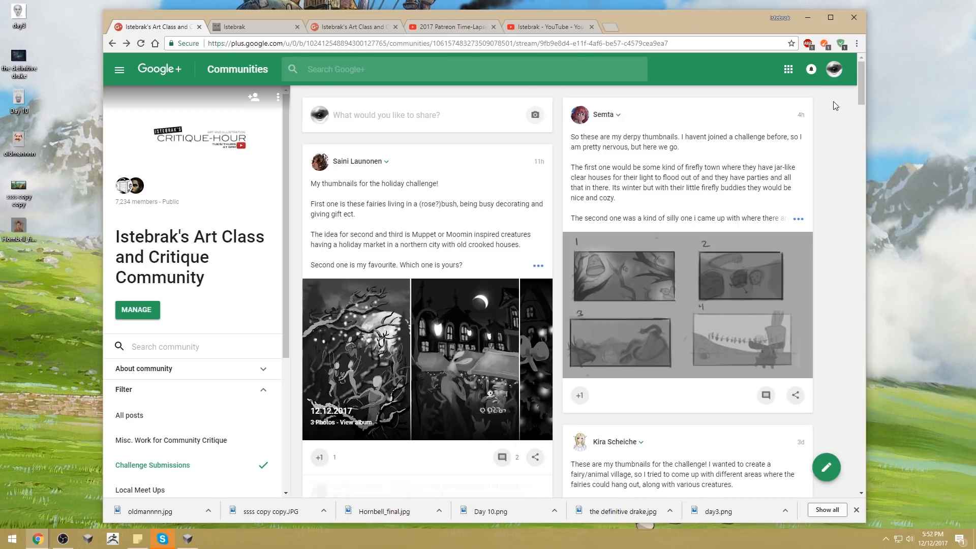
Step: Examine the 9/12/17 album with the hanging lanterns and the three numbered fairy village sketches among the challenge submissions
scroll(834, 105, "down", 15)
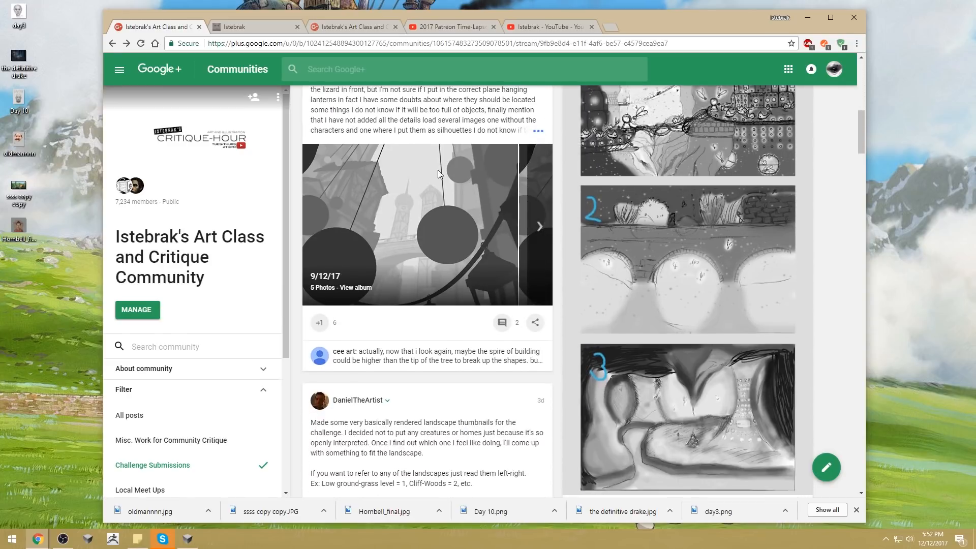
left_click(547, 227)
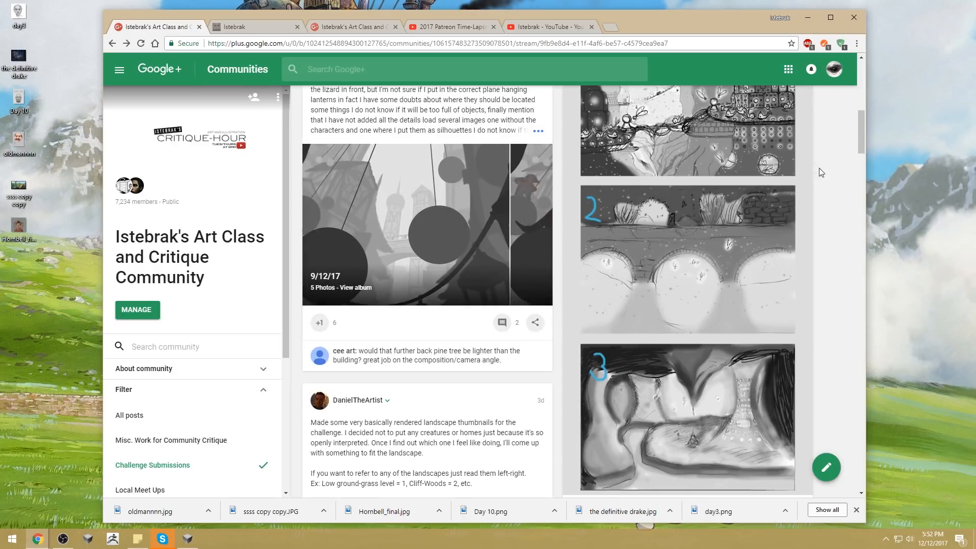
scroll(836, 157, "up", 2)
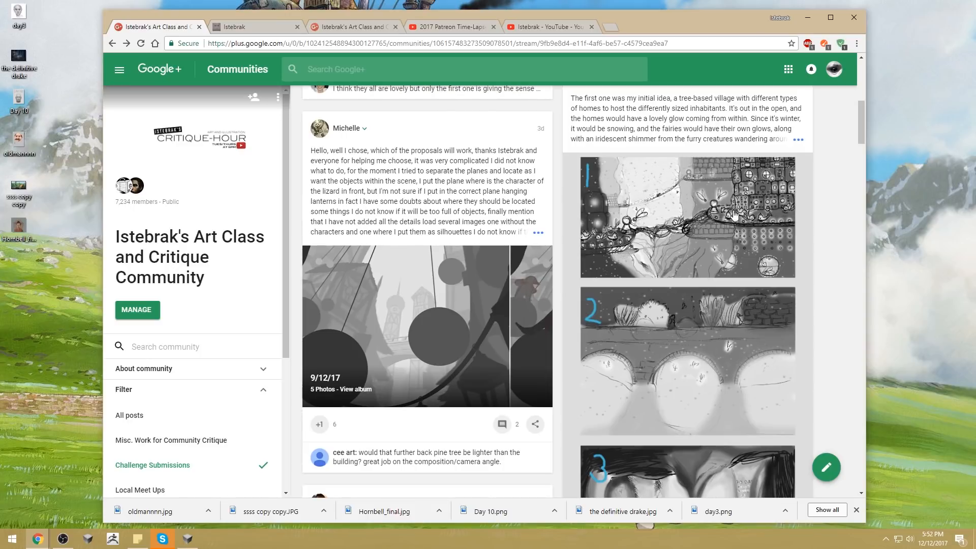
scroll(756, 189, "down", 7)
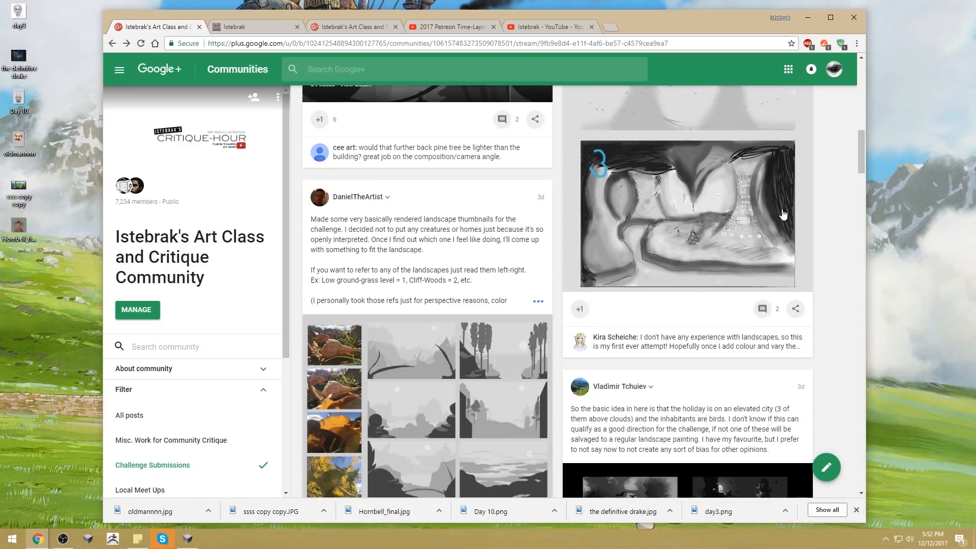
scroll(793, 270, "up", 3)
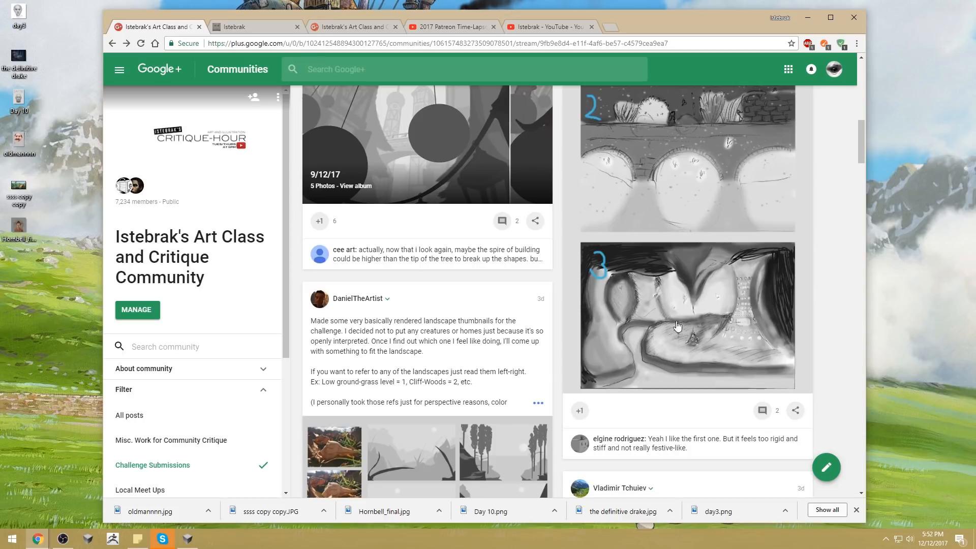
scroll(826, 283, "up", 2)
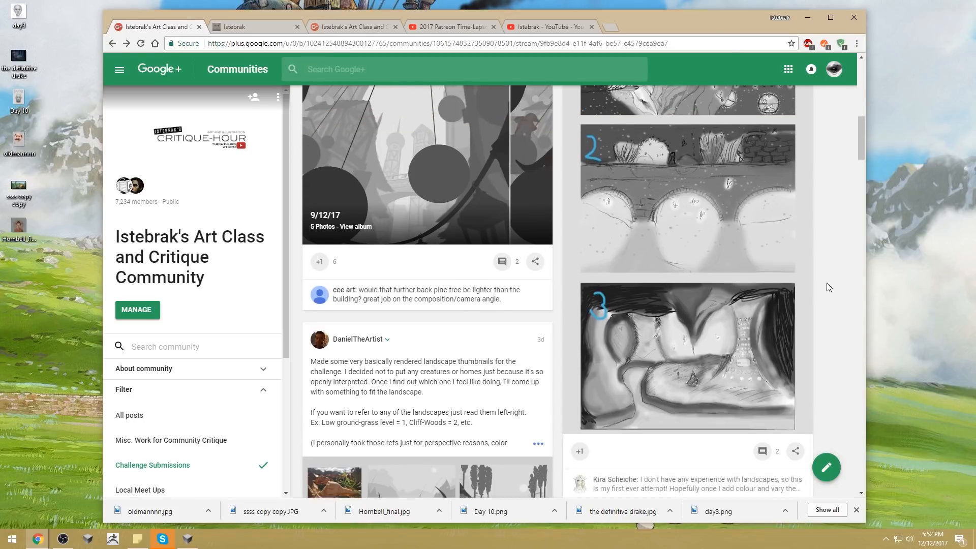
scroll(699, 291, "up", 1)
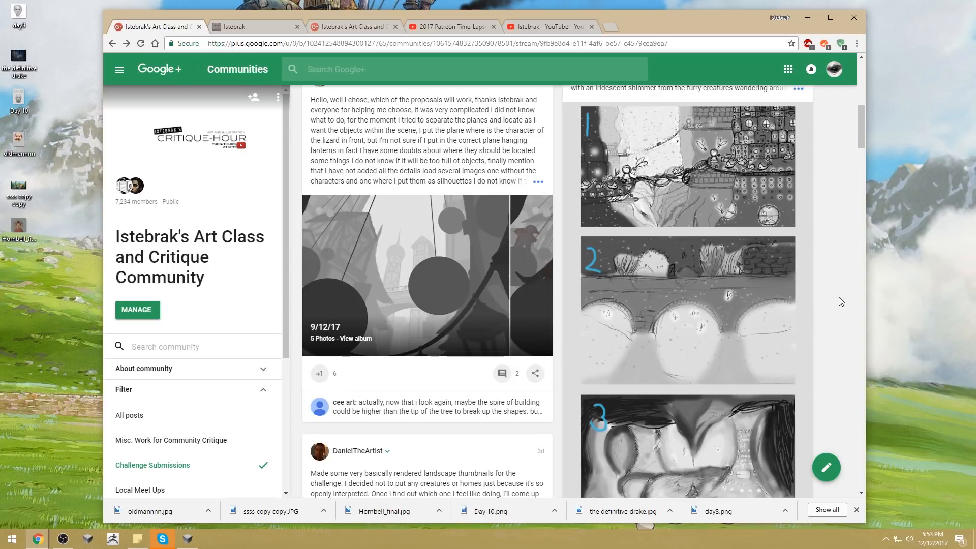
Step: Examine the grayscale landscape thumbnails, the elevated bird city concepts and the four numbered animal village sketches in the submissions
scroll(832, 271, "down", 10)
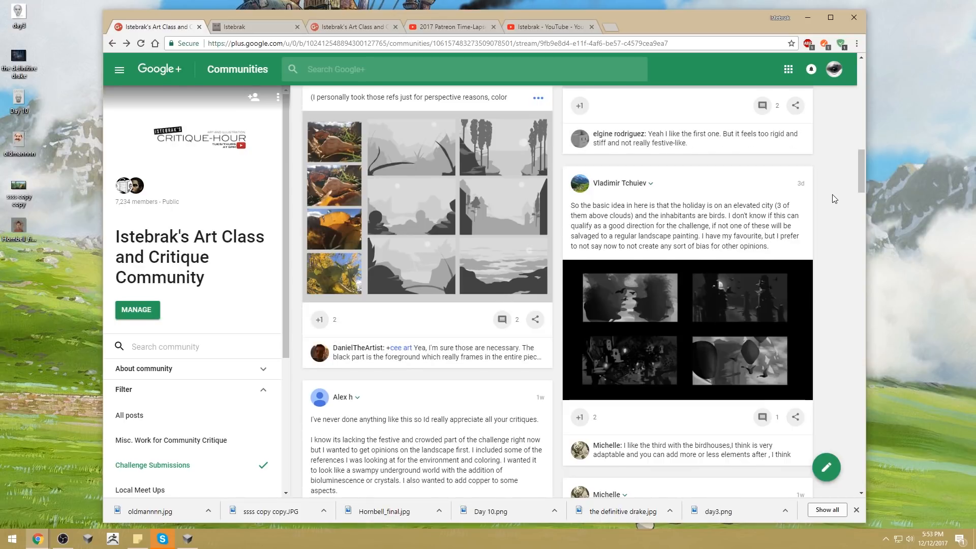
scroll(834, 198, "down", 1)
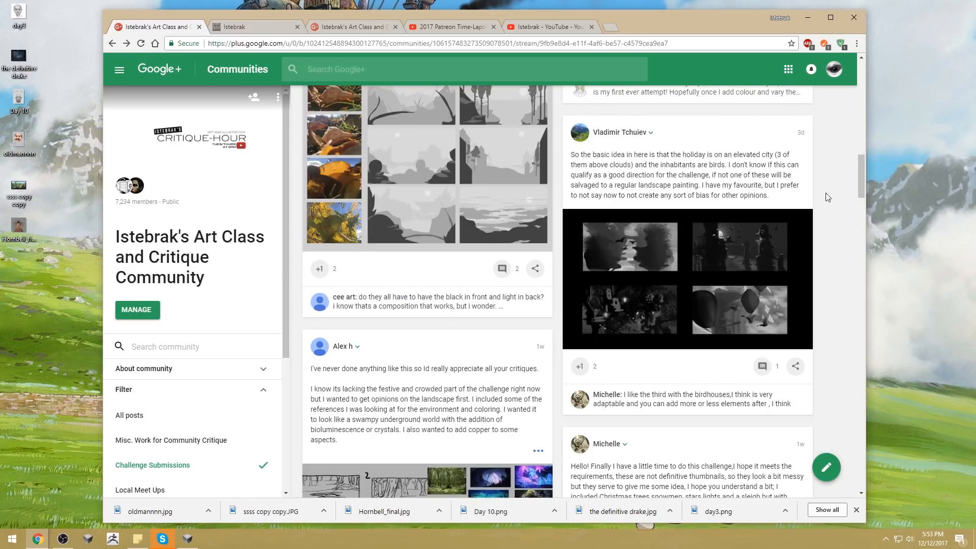
scroll(827, 175, "up", 2)
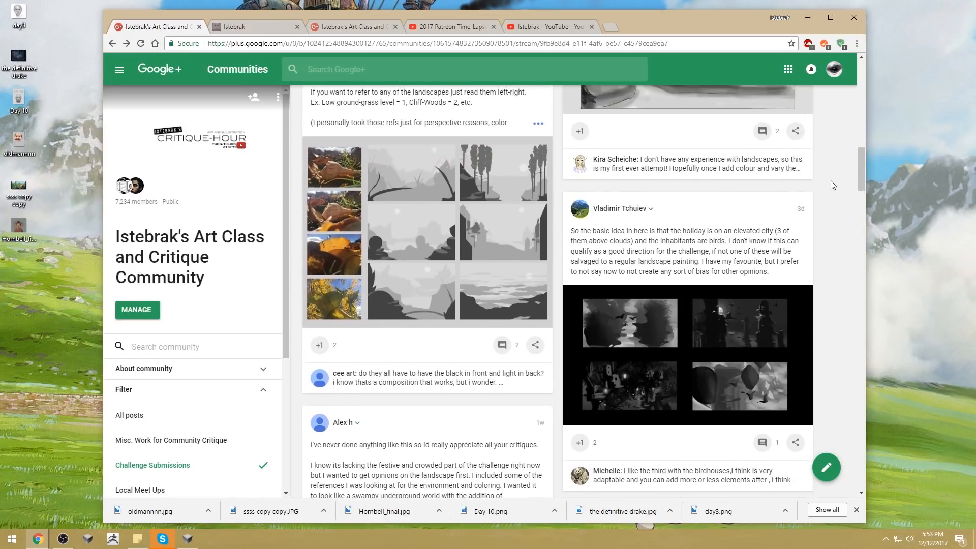
scroll(830, 181, "down", 8)
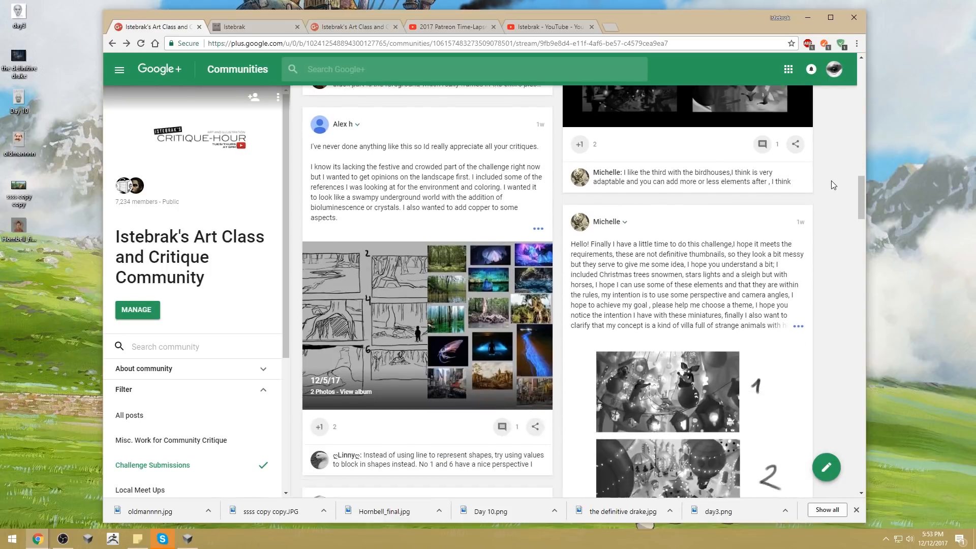
scroll(831, 181, "down", 2)
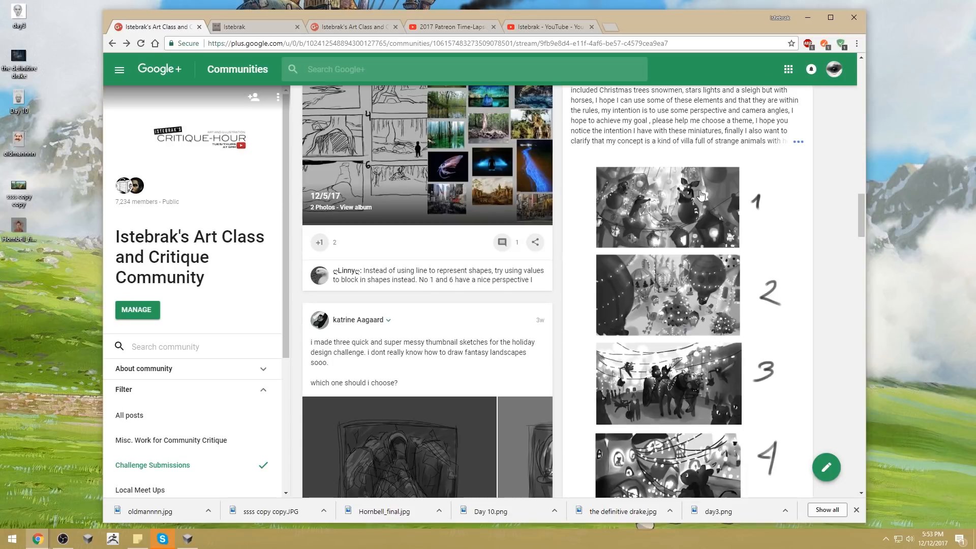
scroll(830, 214, "down", 3)
scroll(829, 227, "up", 5)
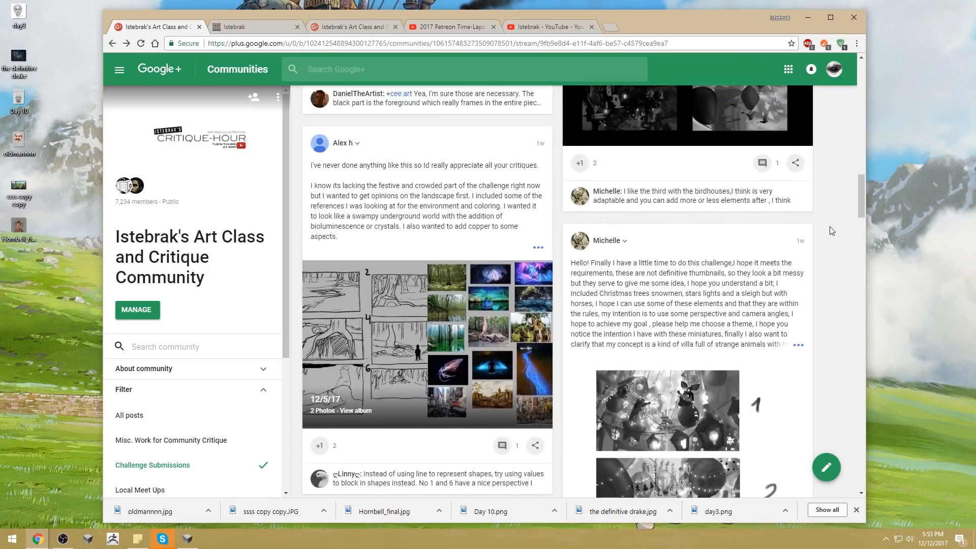
scroll(830, 227, "down", 5)
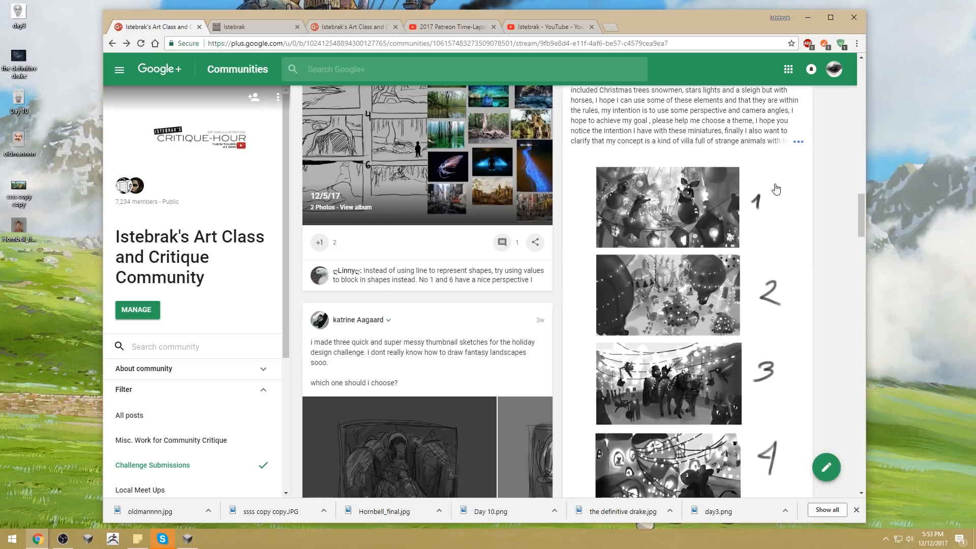
scroll(816, 229, "down", 1)
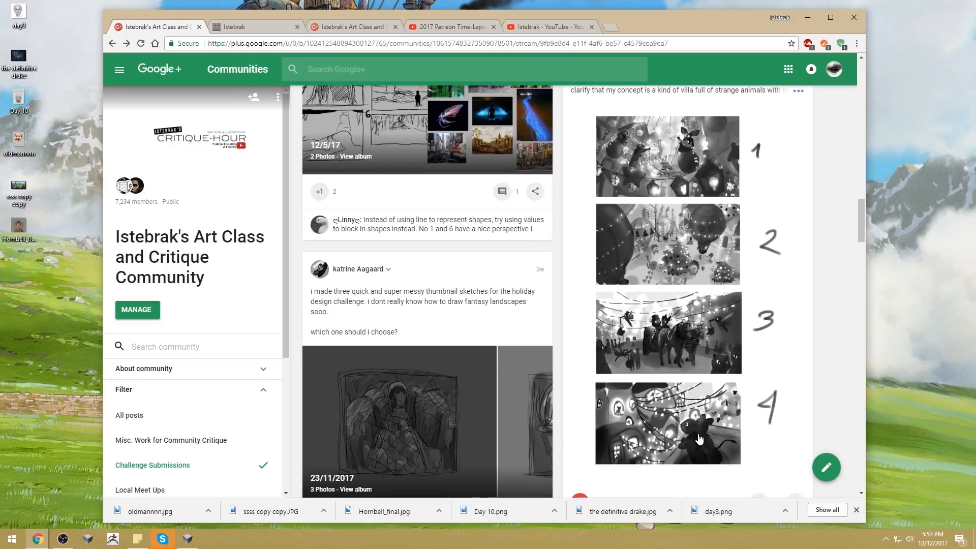
Step: Look through the older holiday submissions, from the gnome village album of 11/30/17 to the underwater colour concepts and insect town sketches
scroll(834, 155, "down", 5)
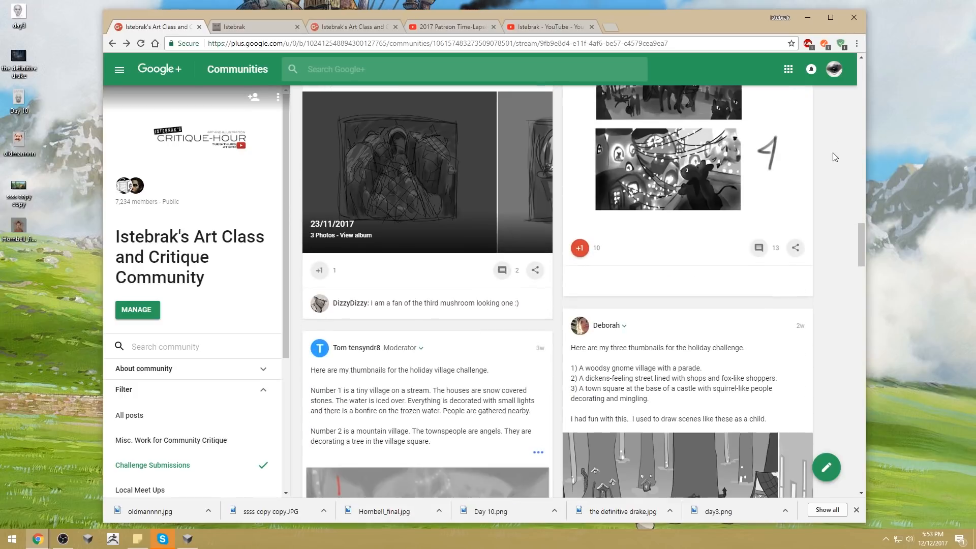
scroll(833, 155, "down", 5)
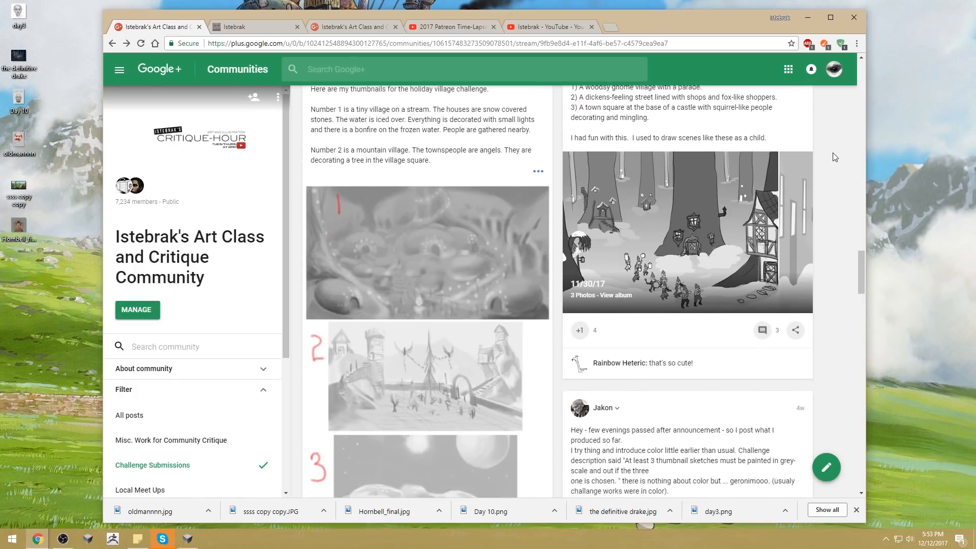
scroll(835, 157, "down", 1)
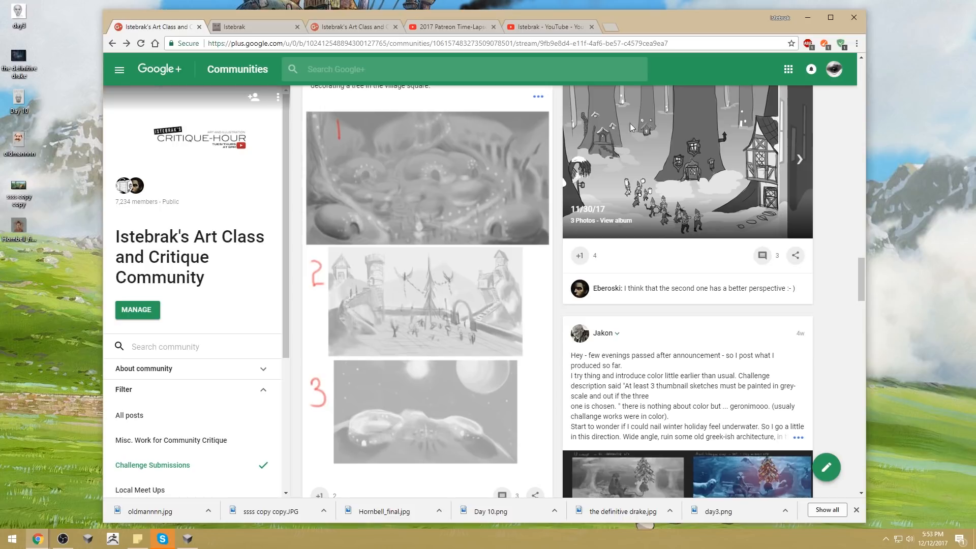
scroll(838, 208, "down", 10)
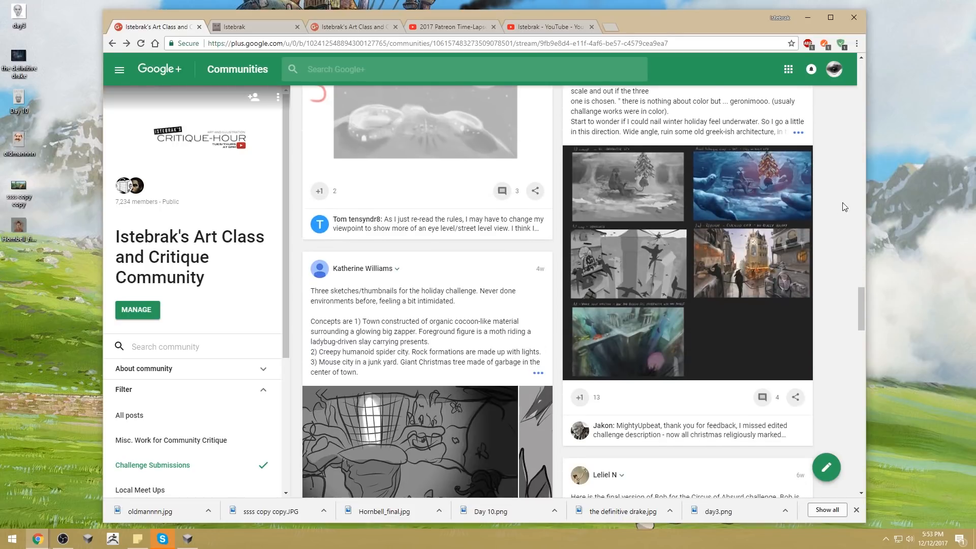
Step: Minimize the browser after skimming the Circus of the Absurd submissions, and exit PortraitStudio without saving the current project
scroll(837, 207, "down", 10)
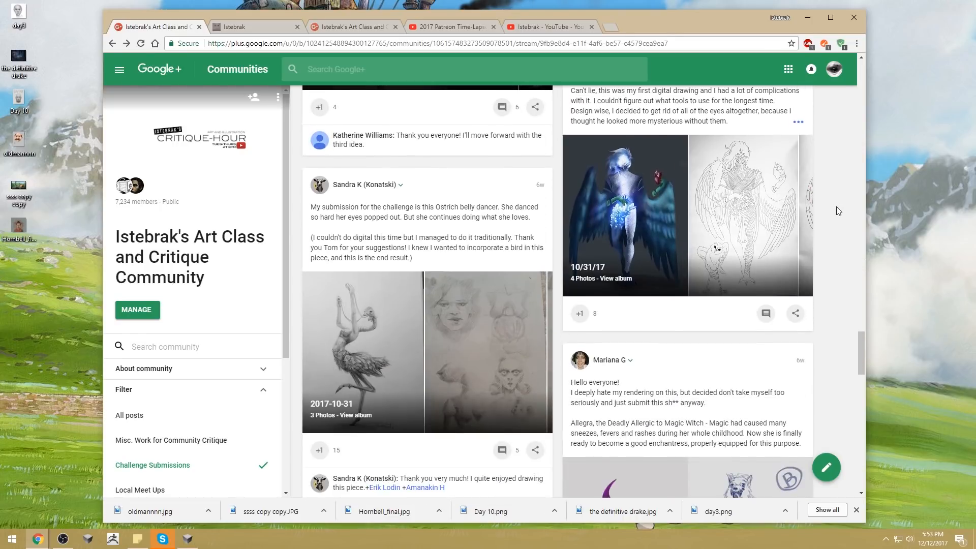
scroll(837, 207, "down", 2)
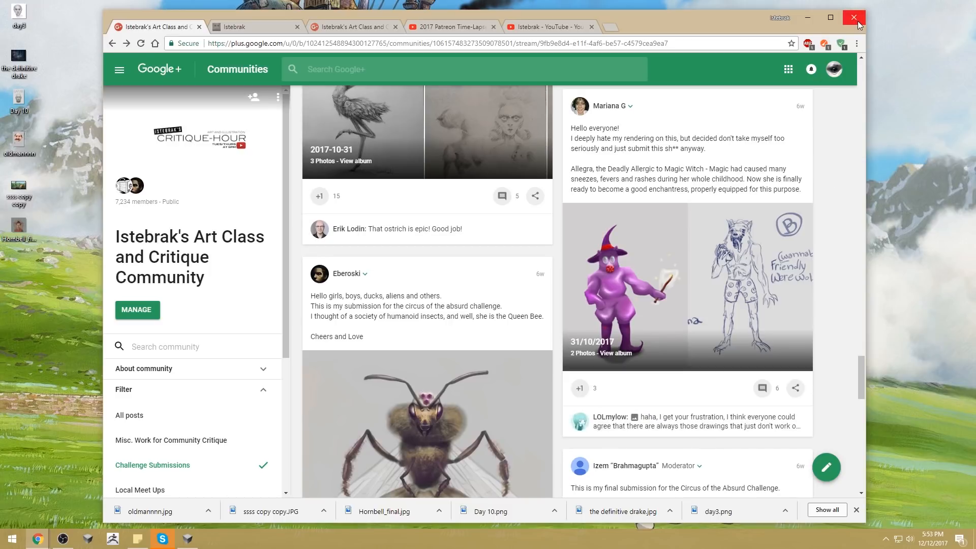
left_click(807, 17)
left_click(842, 45)
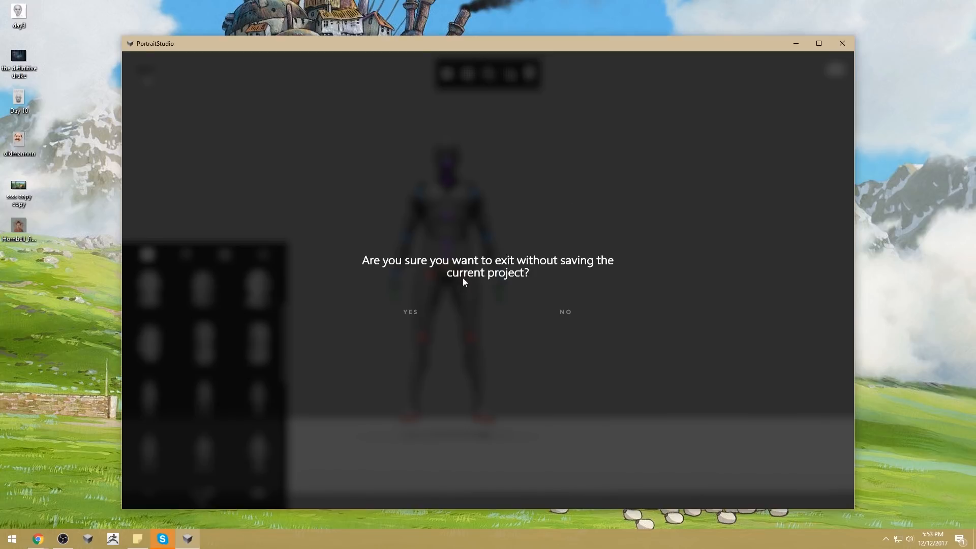
left_click(414, 313)
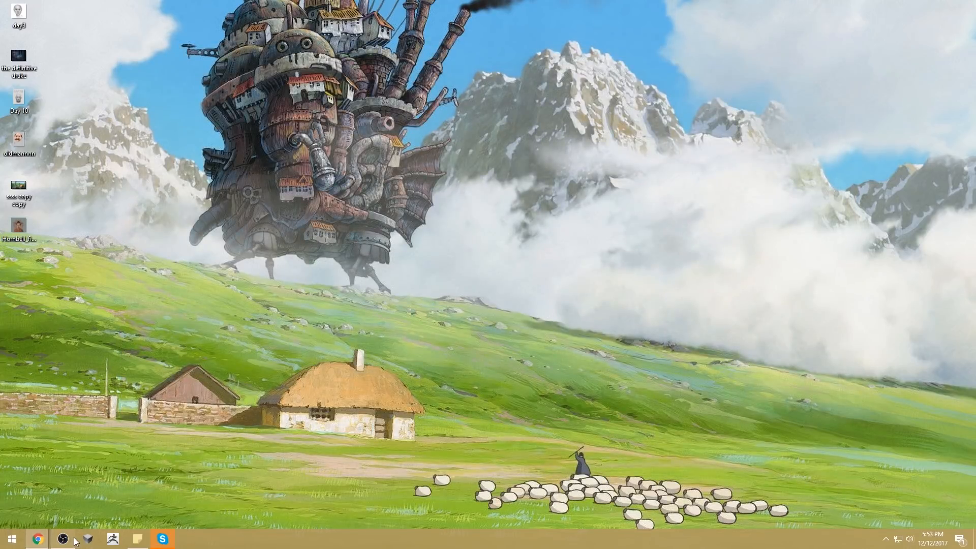
left_click(10, 540)
left_click(53, 382)
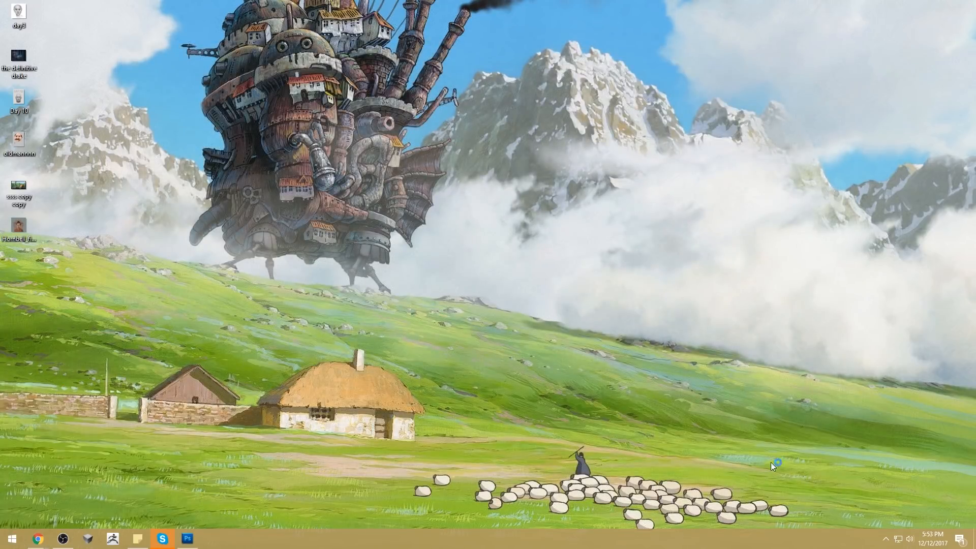
left_click(886, 539)
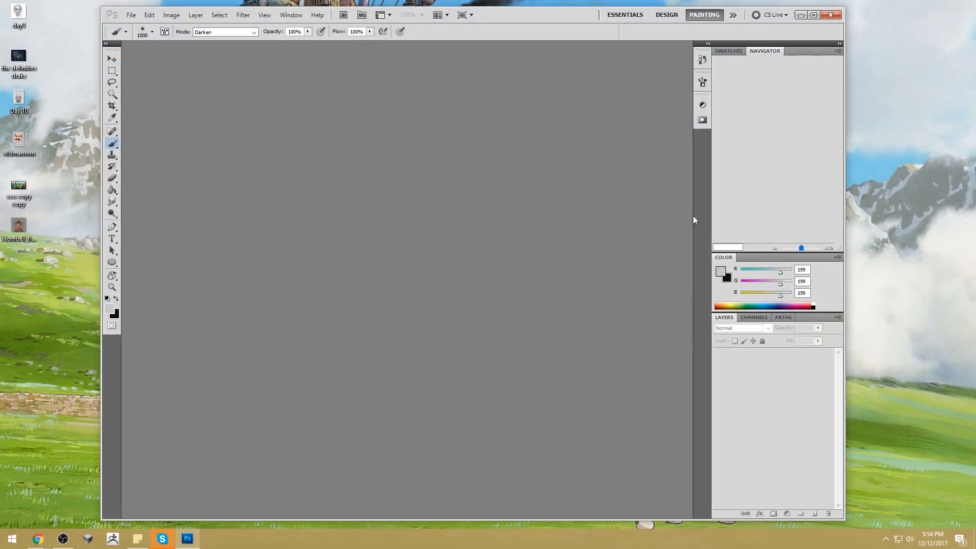
left_click(540, 3)
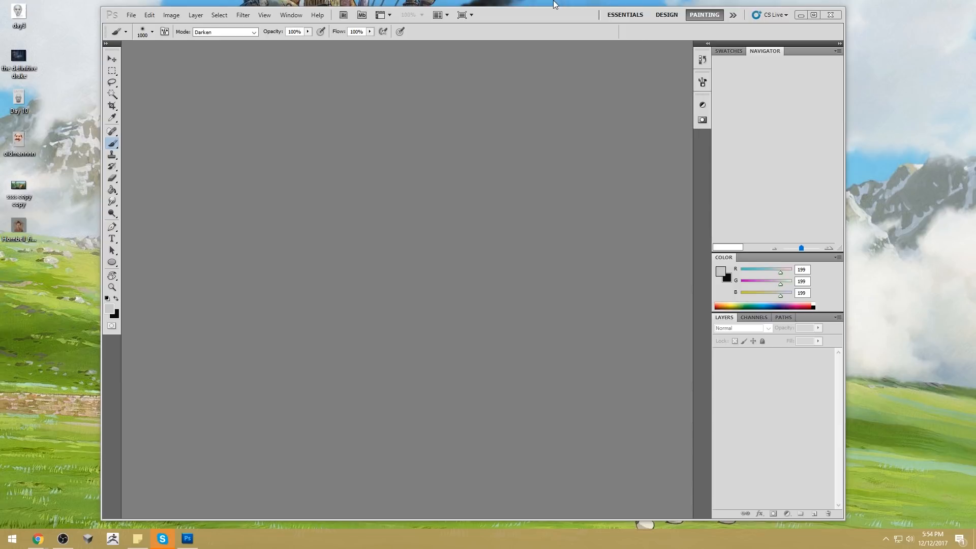
left_click(830, 15)
Step: Launch Adobe Photoshop, open the six desktop images as separate documents and bring day3.png to the front
left_click(12, 538)
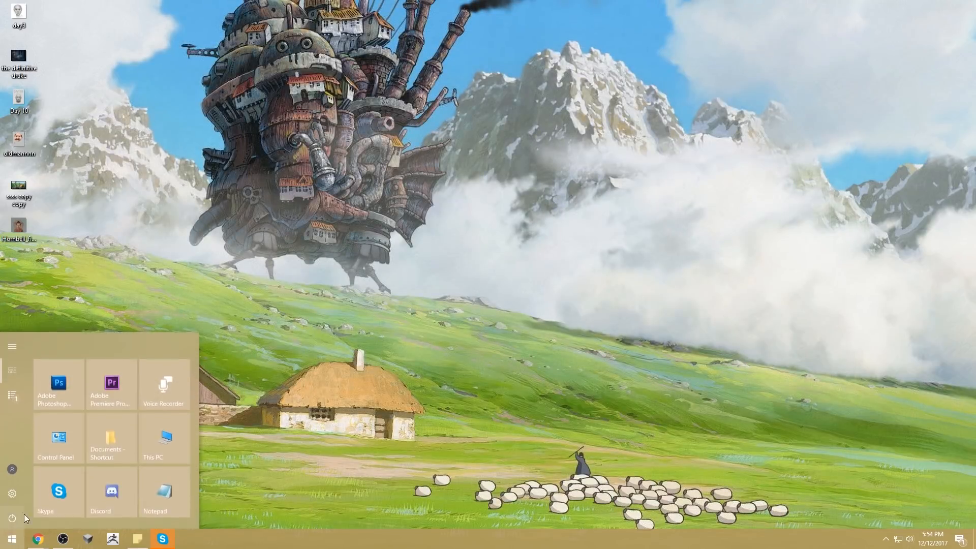
left_click(72, 367)
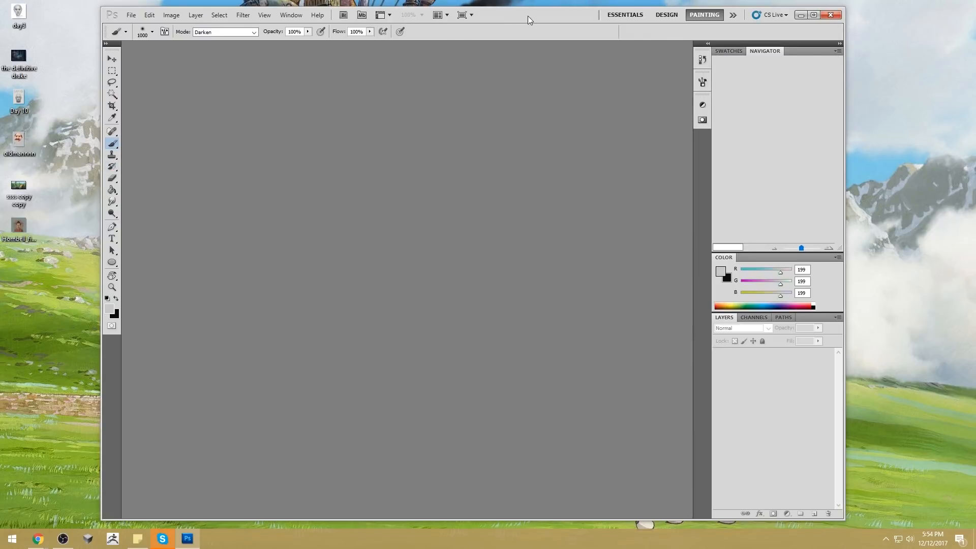
left_click_drag(528, 16, 592, 16)
left_click_drag(57, 287, 425, 170)
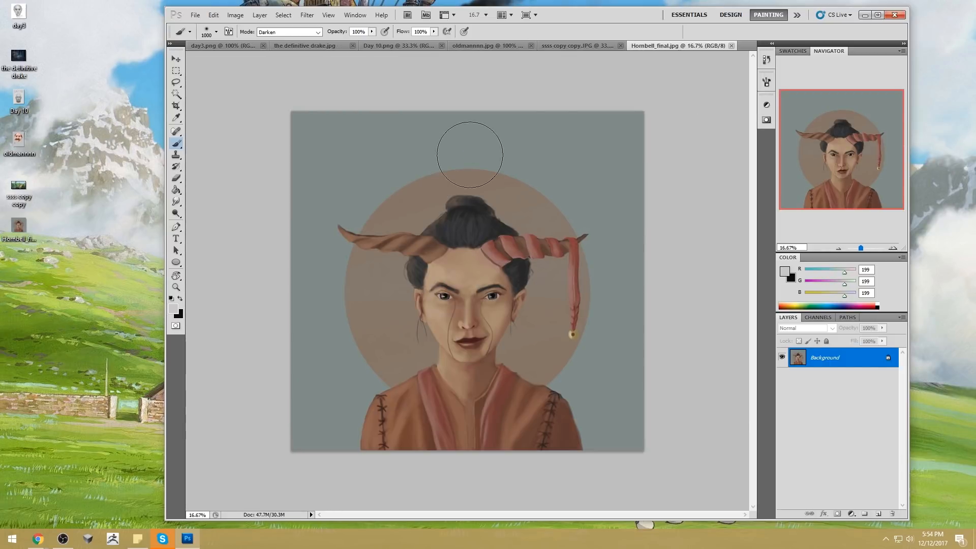
left_click(222, 46)
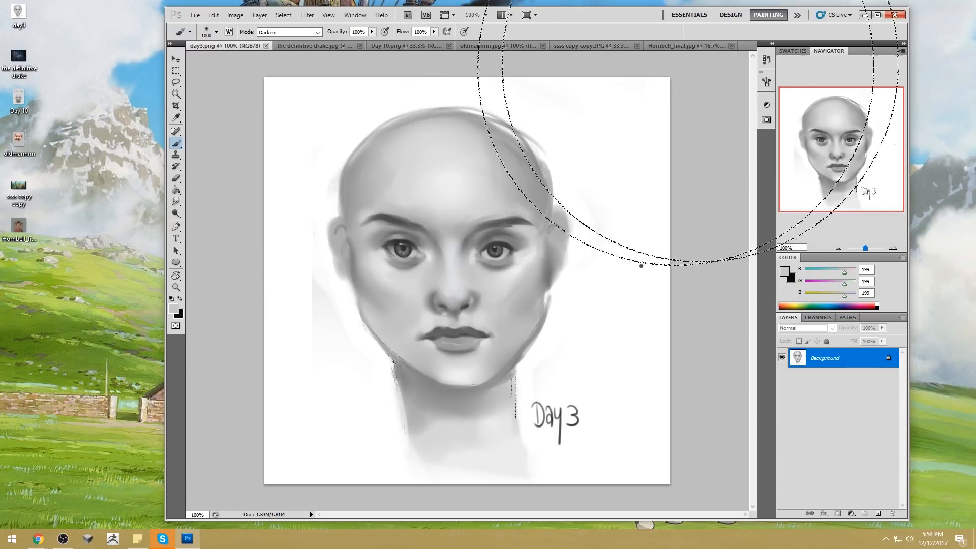
Step: Try expanding the docked History and Brush panels and rearranging the History group, and collapse the dock to icons again
left_click(766, 60)
left_click(771, 44)
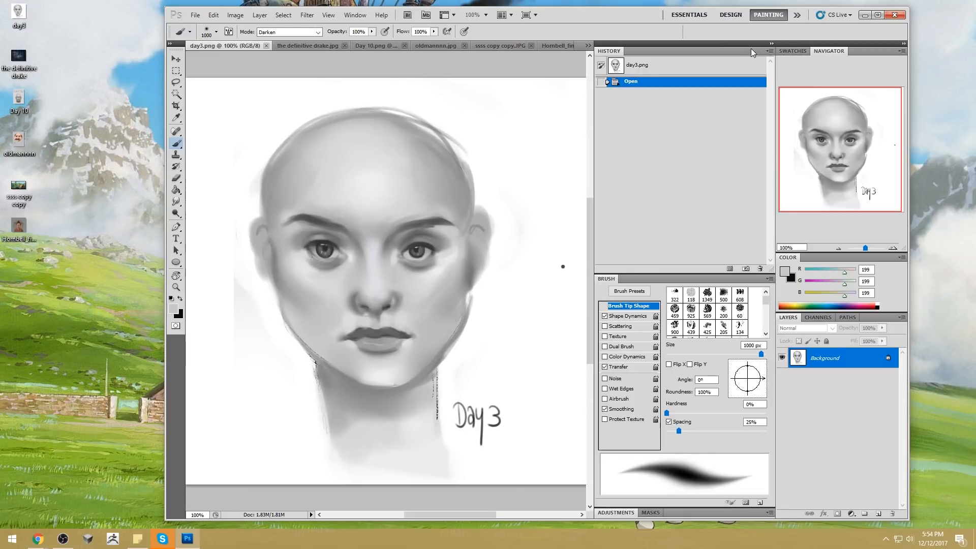
left_click(771, 51)
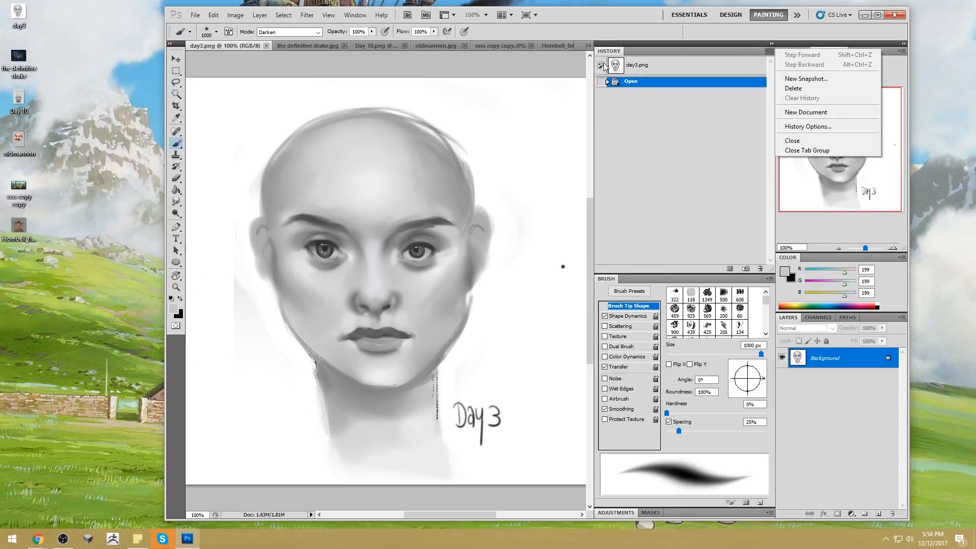
left_click(627, 51)
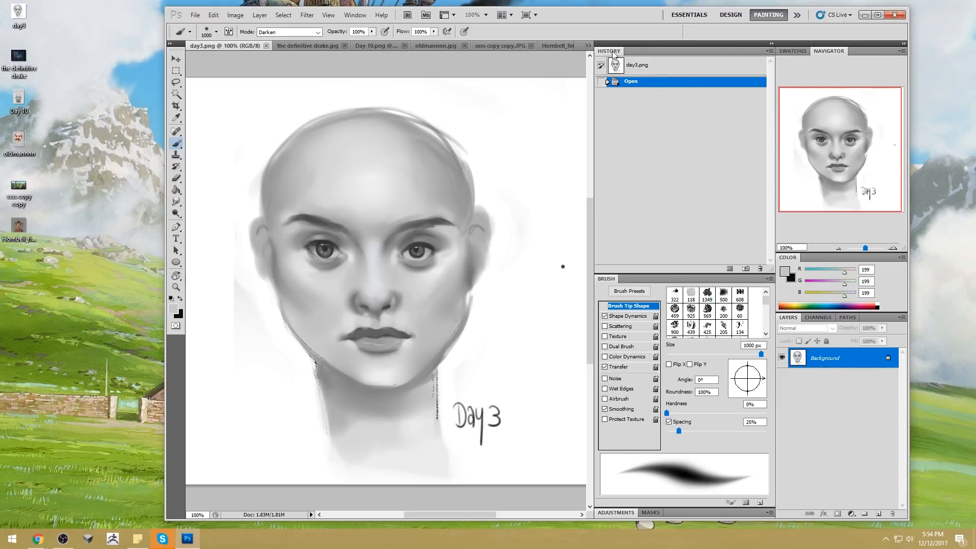
left_click(770, 51)
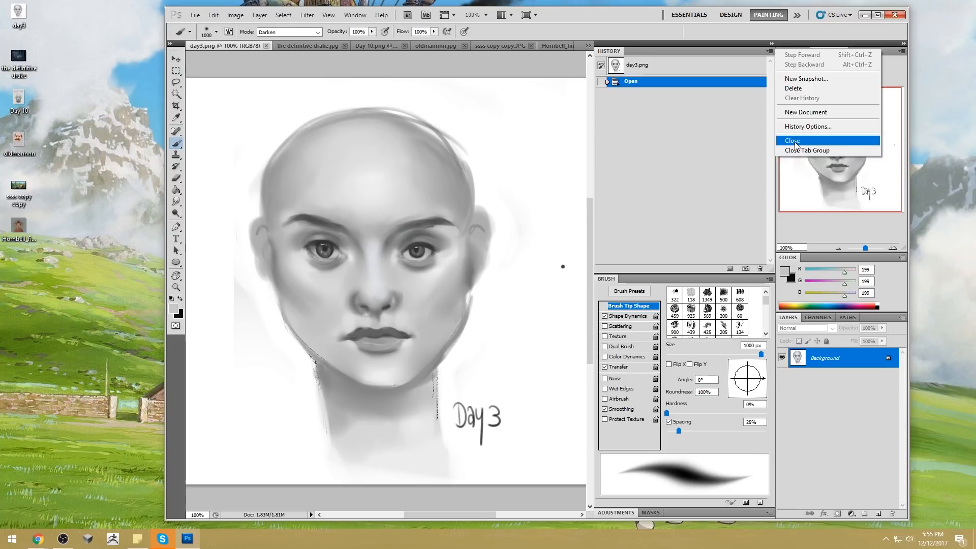
left_click(700, 58)
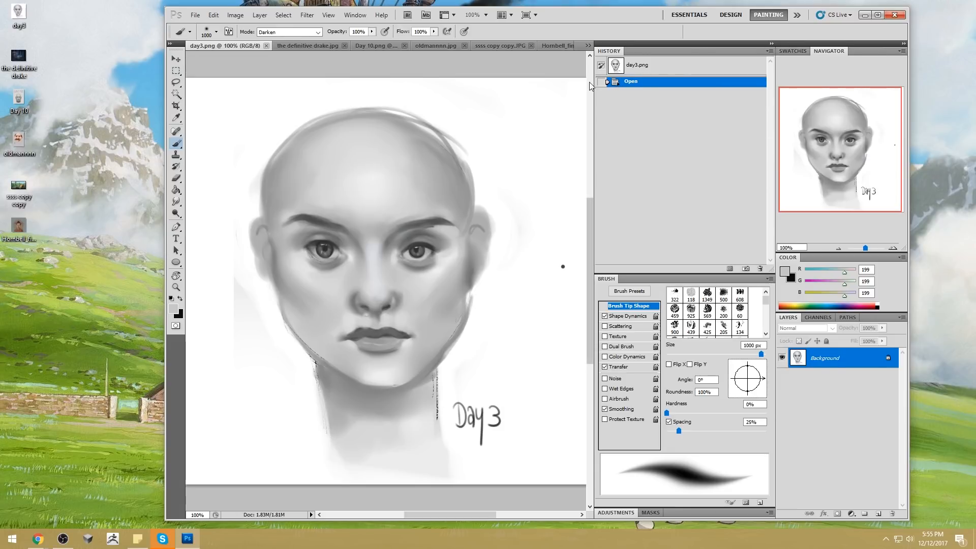
left_click_drag(600, 89, 738, 89)
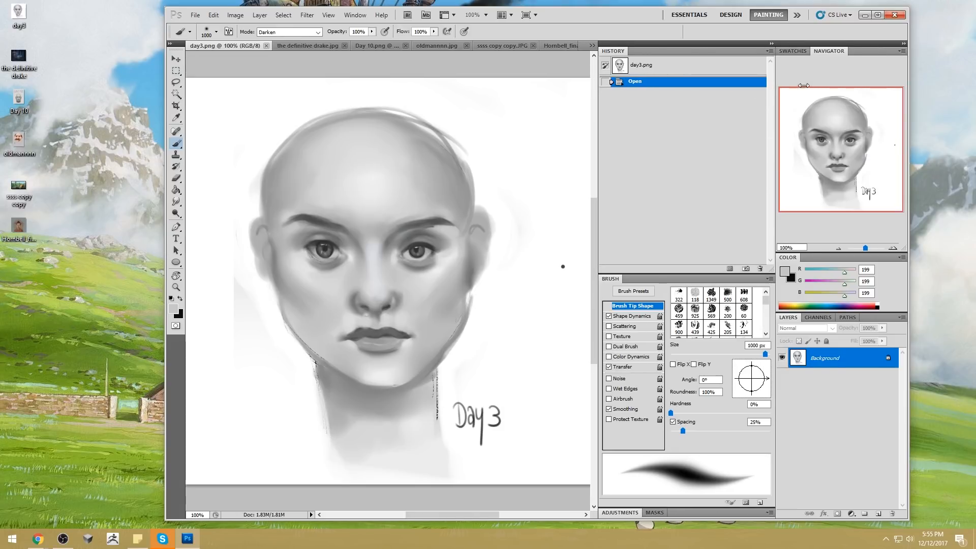
left_click(768, 51)
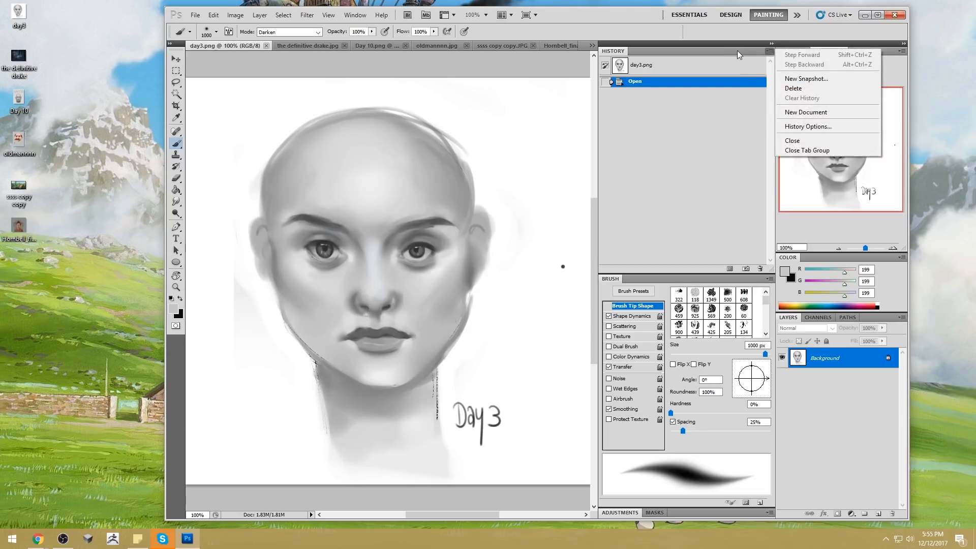
left_click(748, 53)
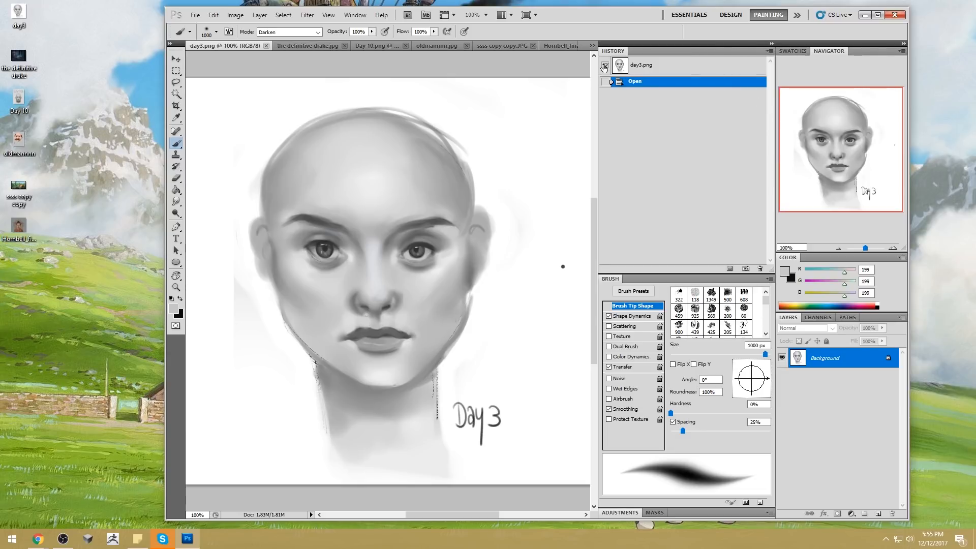
double_click(614, 51)
double_click(614, 51)
left_click(672, 44)
left_click(770, 44)
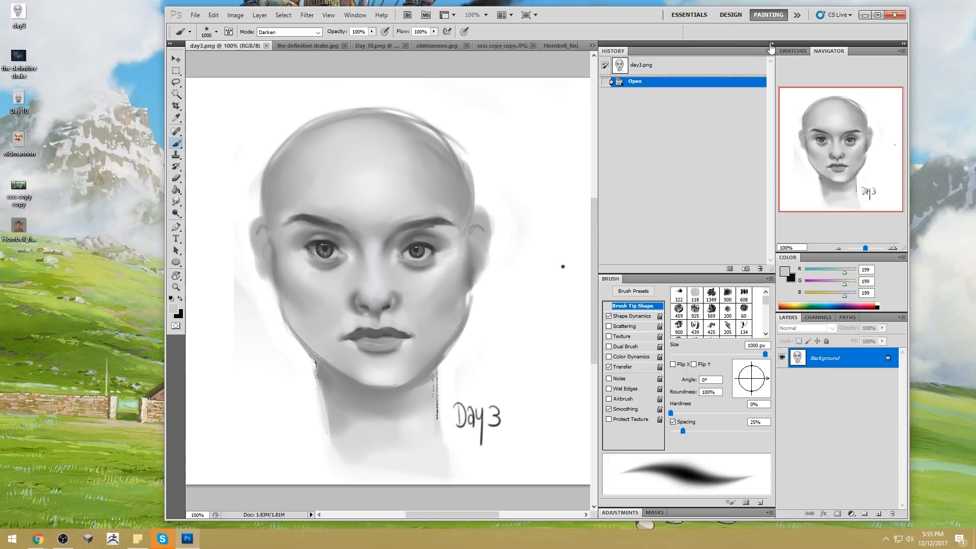
left_click(771, 44)
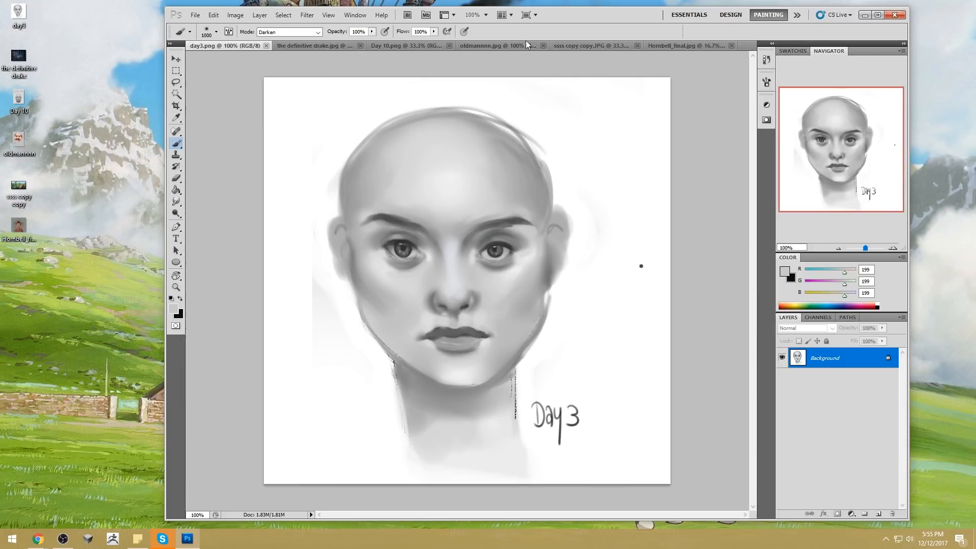
left_click(767, 60)
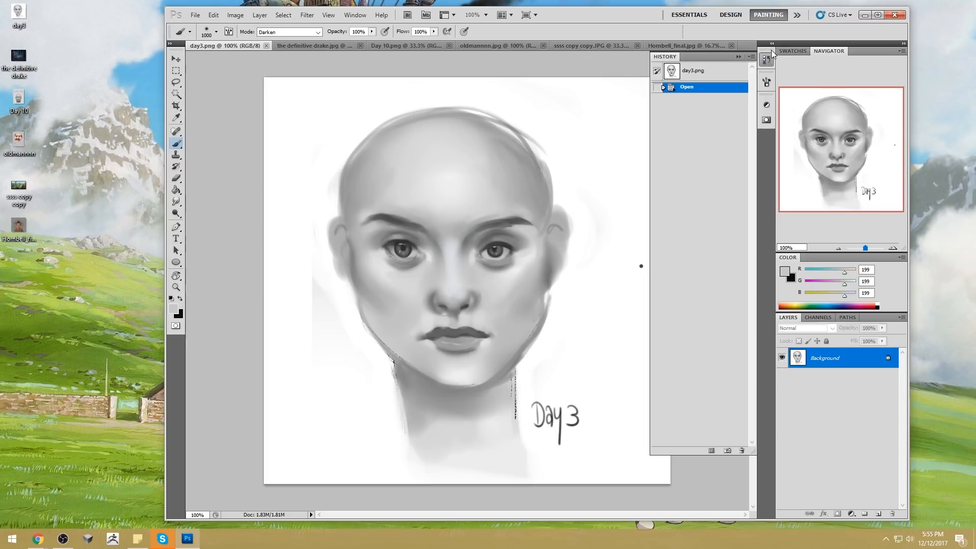
Step: Look through the open paintings from the definitive drake.jpg and Day 10.png to oldmannnn.jpg, ssss copy copy.JPG and Hornbell_final.jpg
left_click(305, 47)
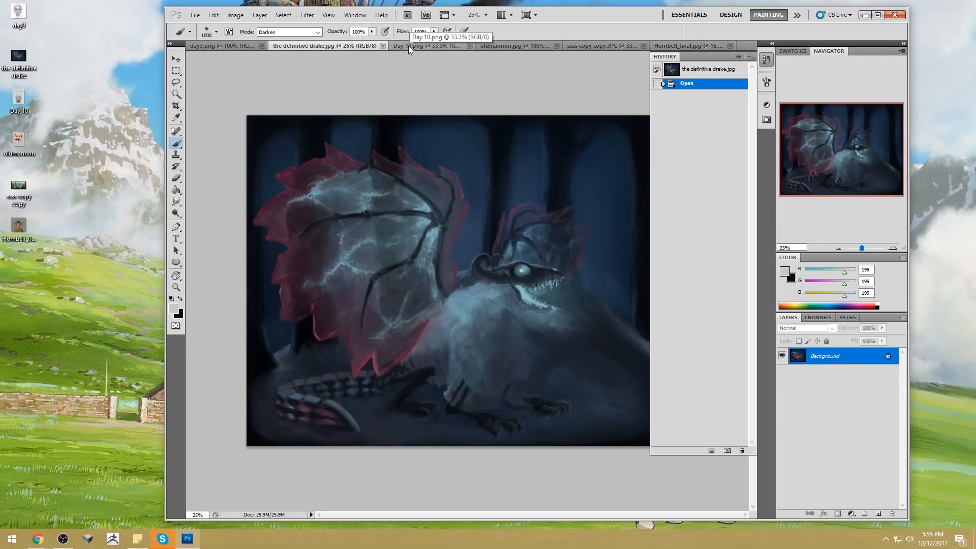
left_click(739, 57)
left_click(440, 47)
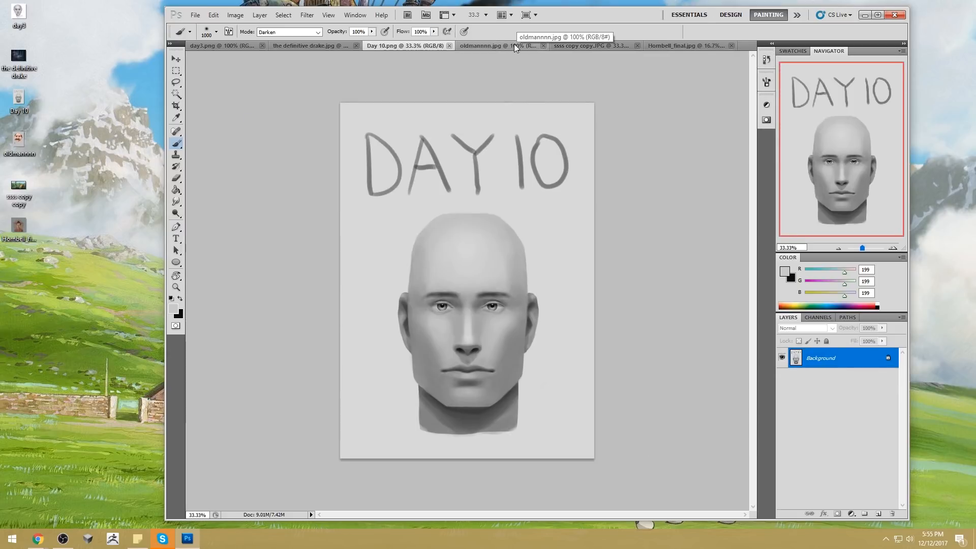
left_click(515, 45)
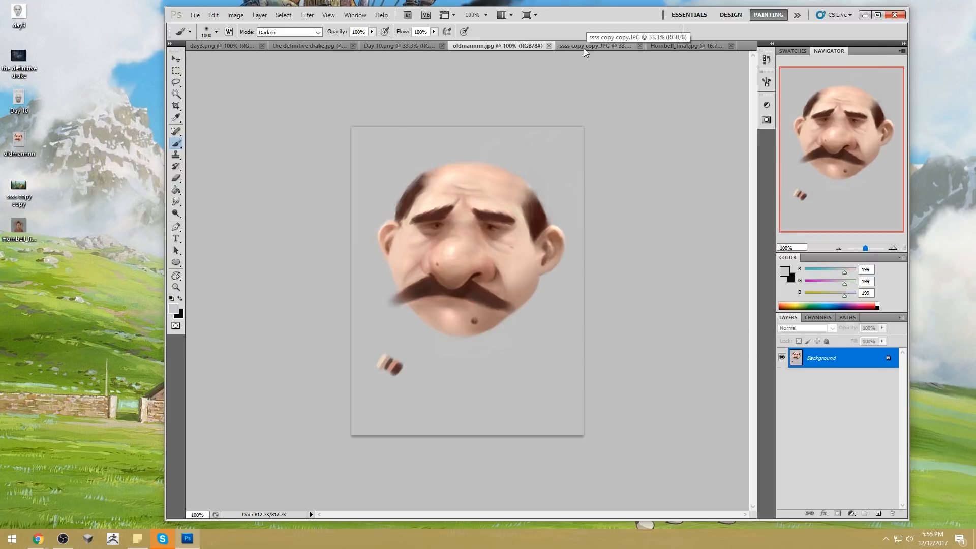
left_click(584, 47)
left_click(690, 48)
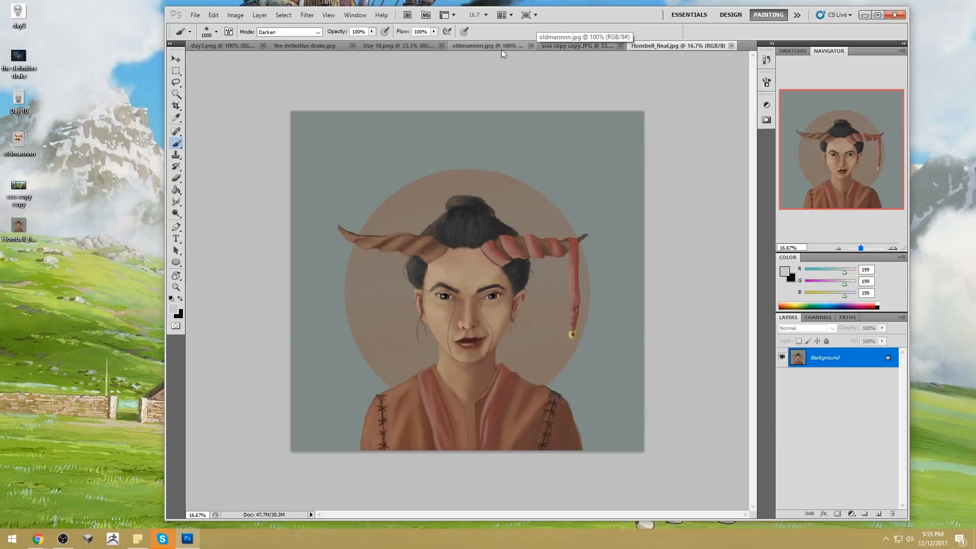
left_click(559, 44)
Step: Bring oldmannnn.jpg to the front, reduce the brush size to 200 and maximize the Photoshop window
left_click(461, 47)
key("bracketleft")
key("bracketleft")
key("bracketleft")
key("bracketleft")
key("bracketleft")
key("bracketleft")
key("bracketleft")
key("bracketleft")
key("bracketleft")
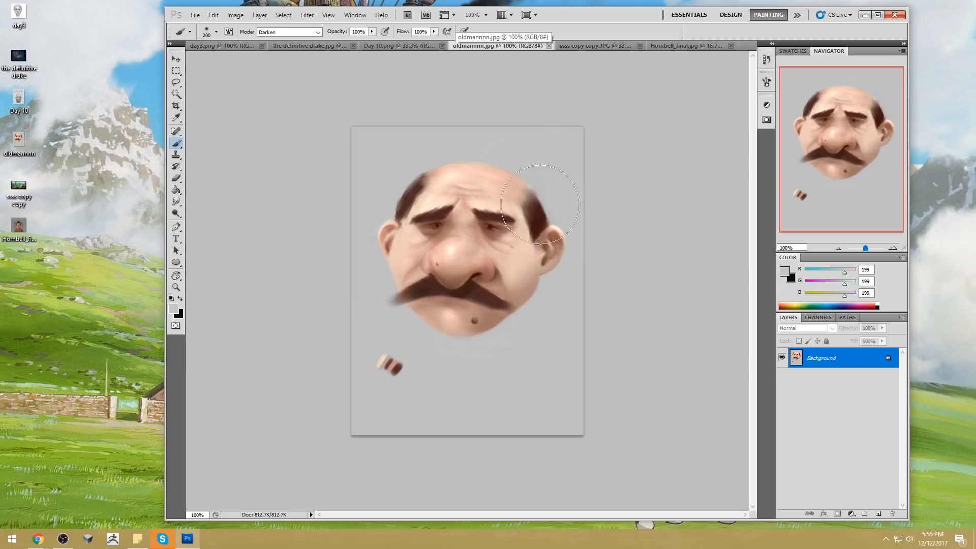
left_click(878, 15)
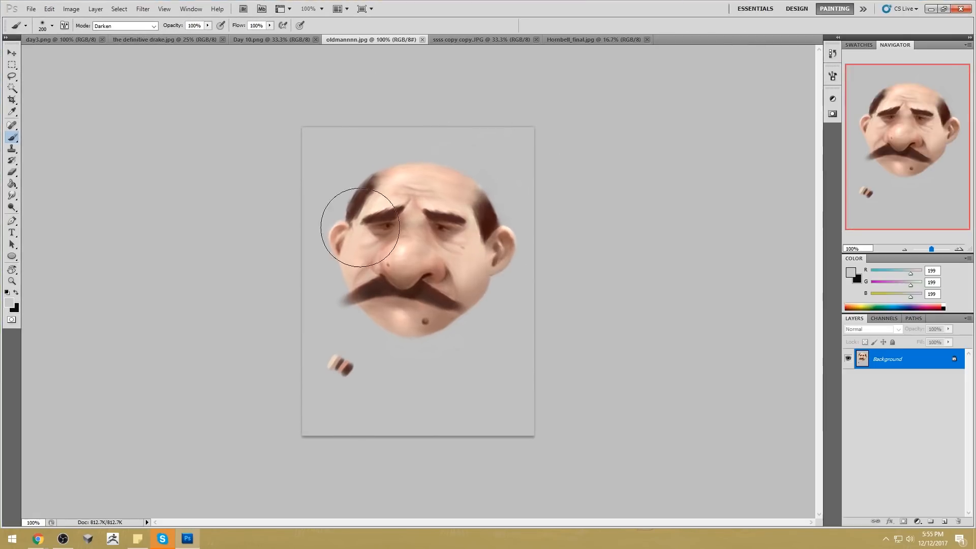
Step: Sample skin colours on the face, and set the foreground to the background grey, RGB 192, 192, 192
left_click_drag(372, 219, 399, 225)
left_click_drag(469, 226, 441, 243)
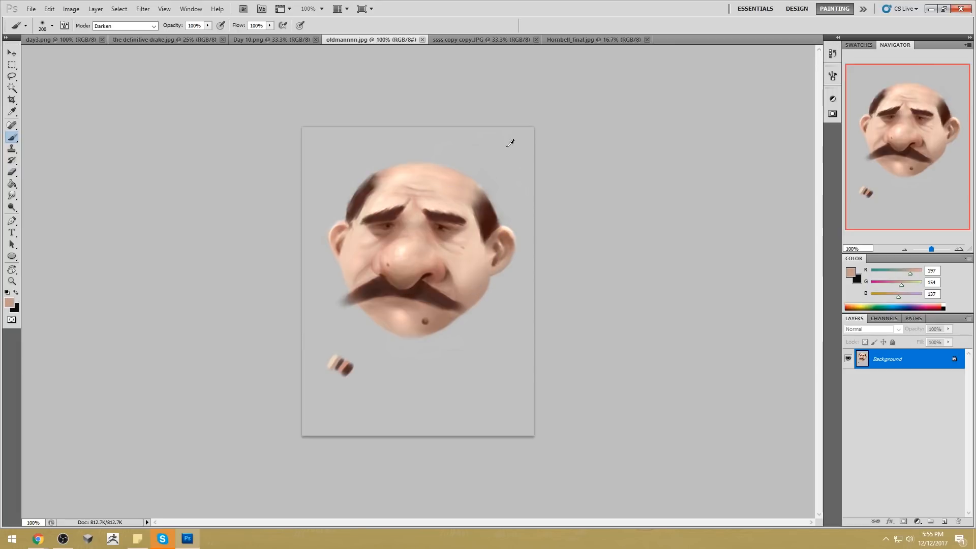
left_click(507, 150, "alt")
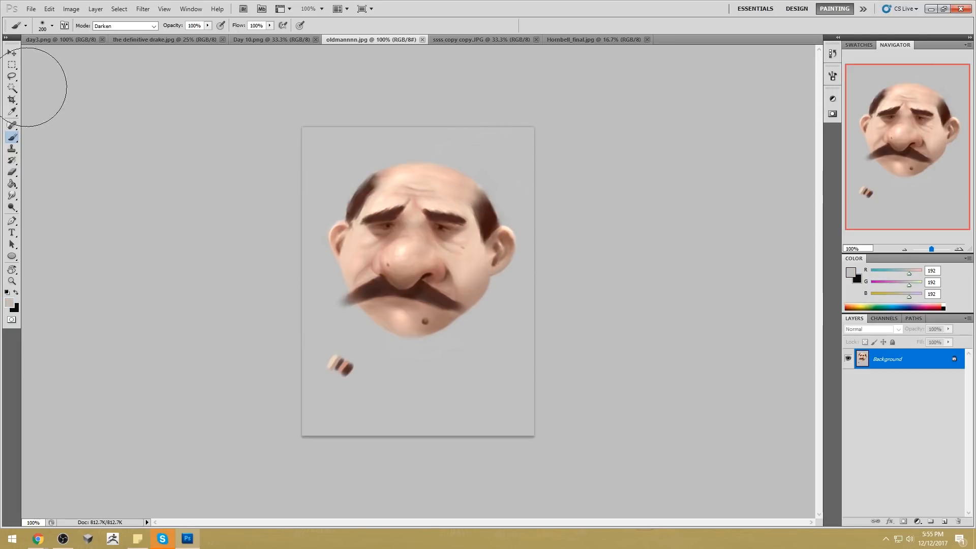
Step: Select the grey background around the face with the Magic Wand and lighten it to near-white using Hue/Saturation's Lightness
left_click(11, 87)
left_click(513, 307)
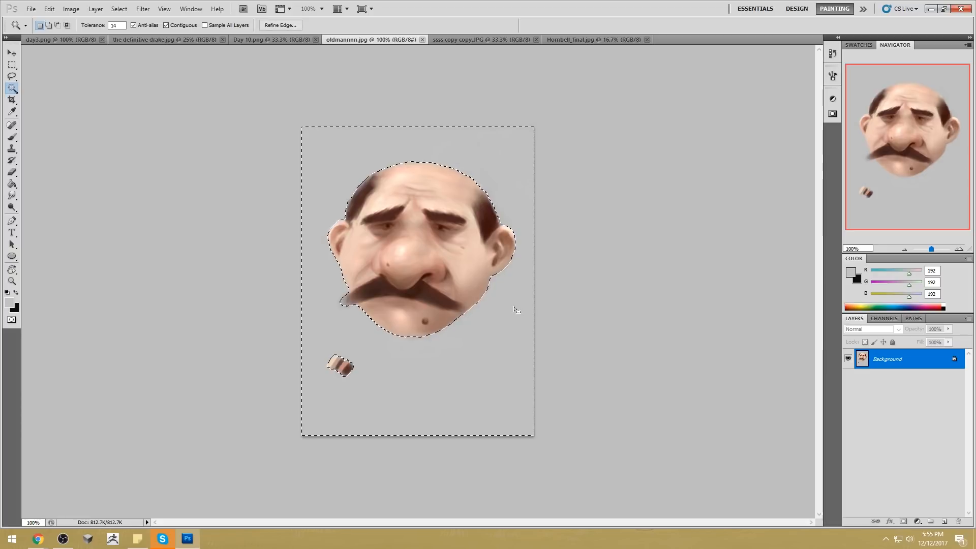
key("ctrl+u")
left_click_drag(814, 359, 843, 362)
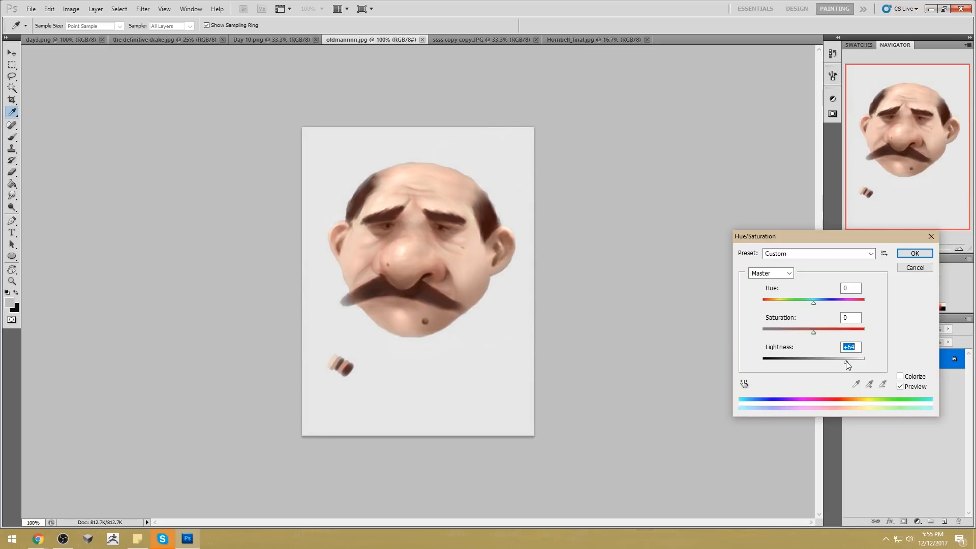
mouse_move(846, 361)
left_mouse_down()
mouse_move(867, 360)
mouse_move(837, 364)
left_mouse_up()
left_click_drag(843, 362, 845, 362)
left_click(923, 254)
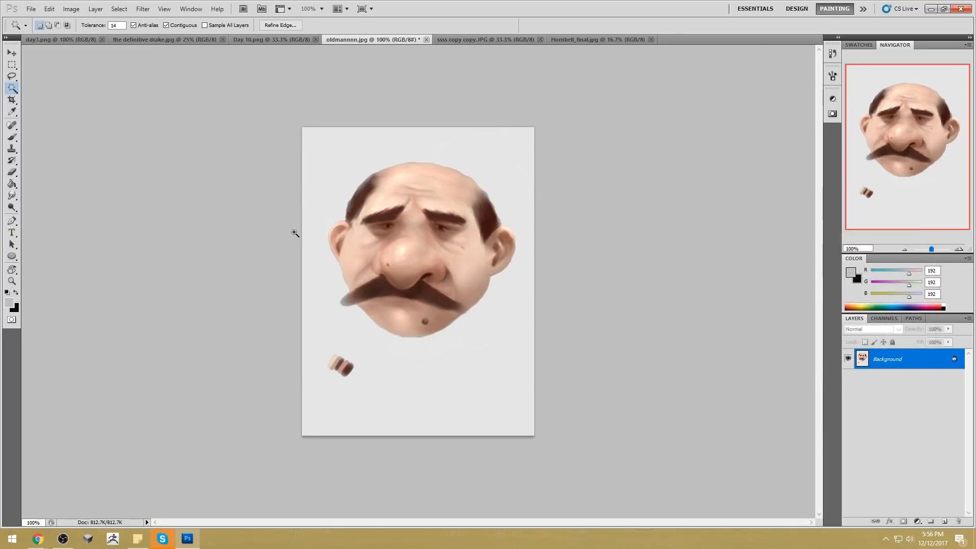
Step: Switch to the Sponge tool in Desaturate mode and reduce its brush size to 90
key("b")
left_click(12, 208)
left_click(56, 224)
left_click(124, 26)
left_click(117, 31)
key("bracketleft")
key("bracketleft")
key("bracketleft")
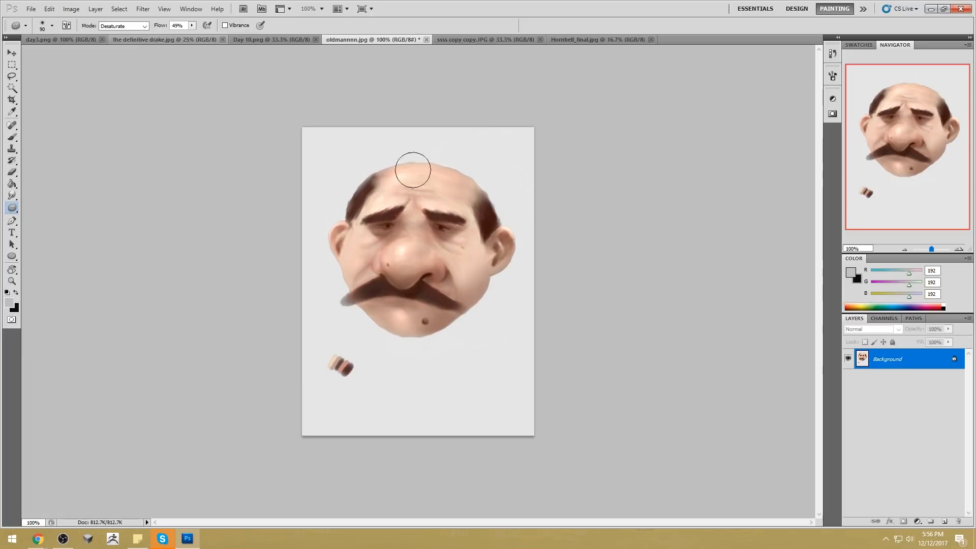
key("bracketright")
key("bracketright")
key("bracketleft")
key("bracketleft")
right_click(444, 200)
key("Escape")
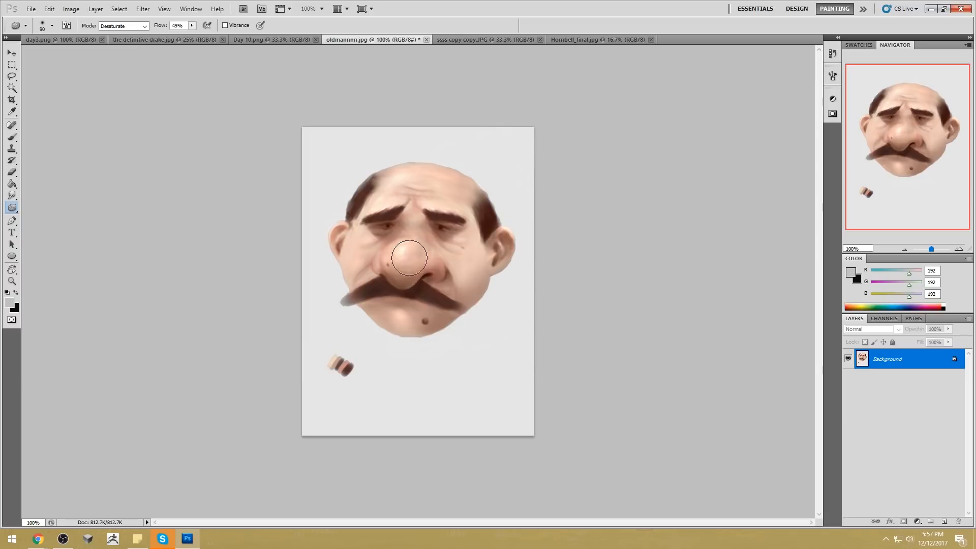
Step: Desaturate the nose with the Sponge tool, and set the image's Saturation to -14 using Hue/Saturation
mouse_move(407, 289)
left_mouse_down()
mouse_move(398, 251)
mouse_move(421, 279)
mouse_move(432, 258)
mouse_move(408, 278)
mouse_move(428, 277)
mouse_move(410, 258)
mouse_move(420, 255)
left_mouse_up()
key("ctrl+u")
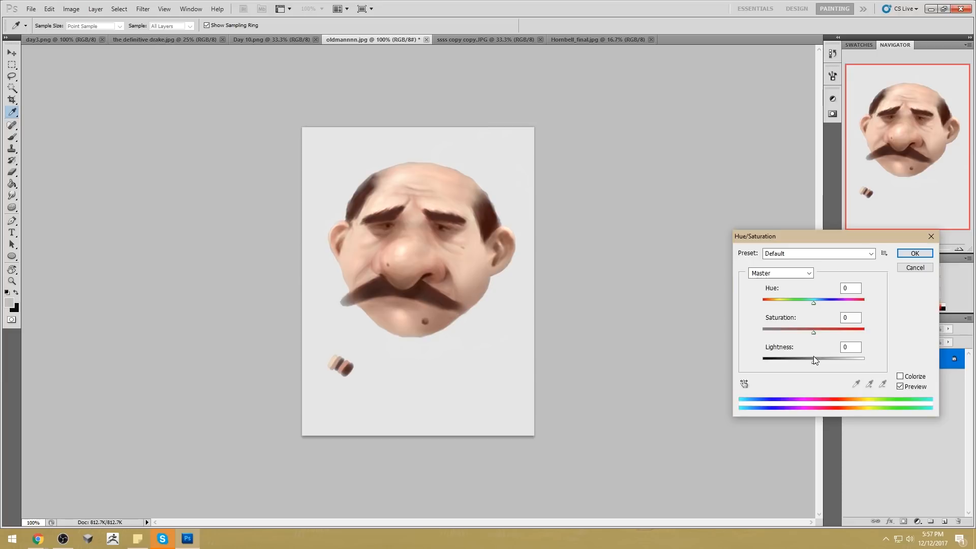
left_click_drag(813, 333, 792, 330)
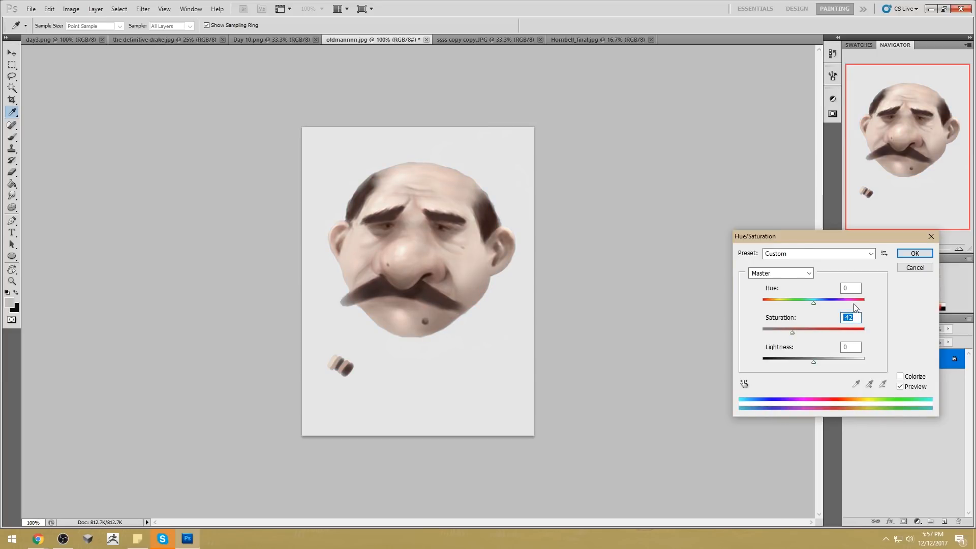
type("0")
left_click_drag(814, 332, 806, 331)
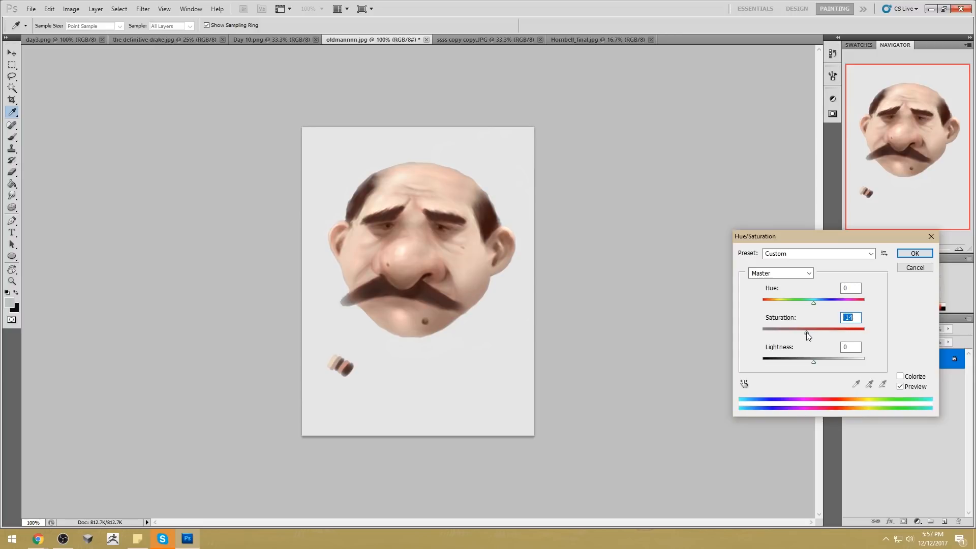
left_click(915, 253)
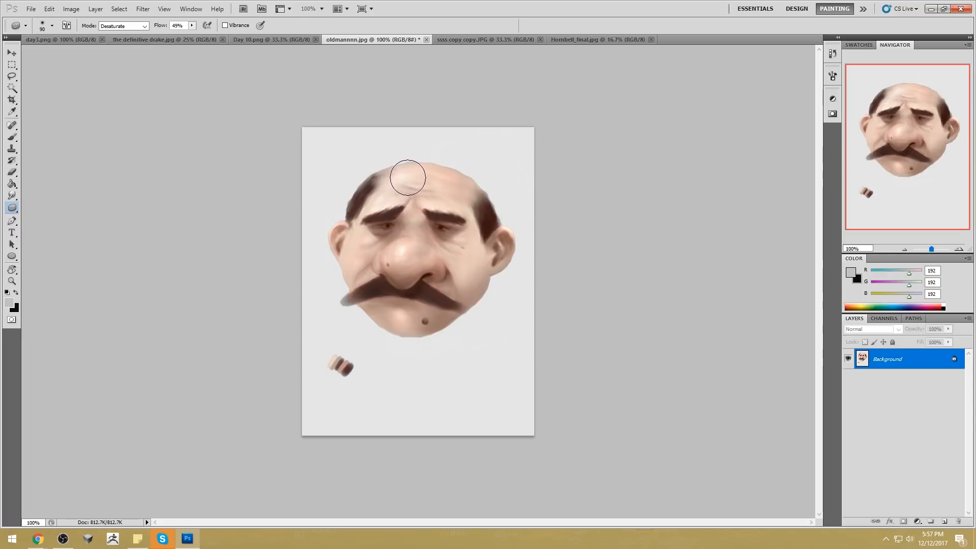
Step: Sample the forehead highlight and the background grey with the Brush's eyedropper to compare their colours
key("b")
left_click(403, 170, "alt")
left_click(401, 177, "alt")
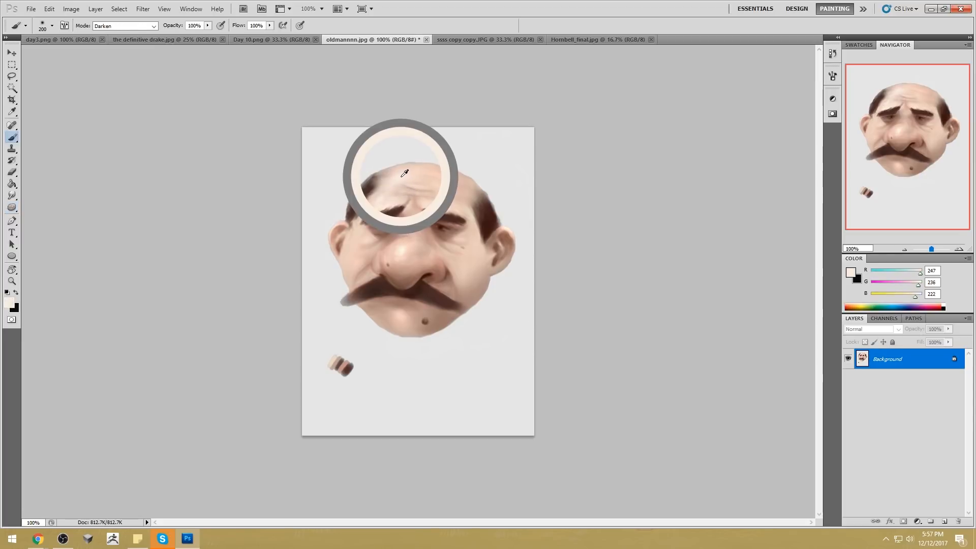
left_click(478, 154, "alt")
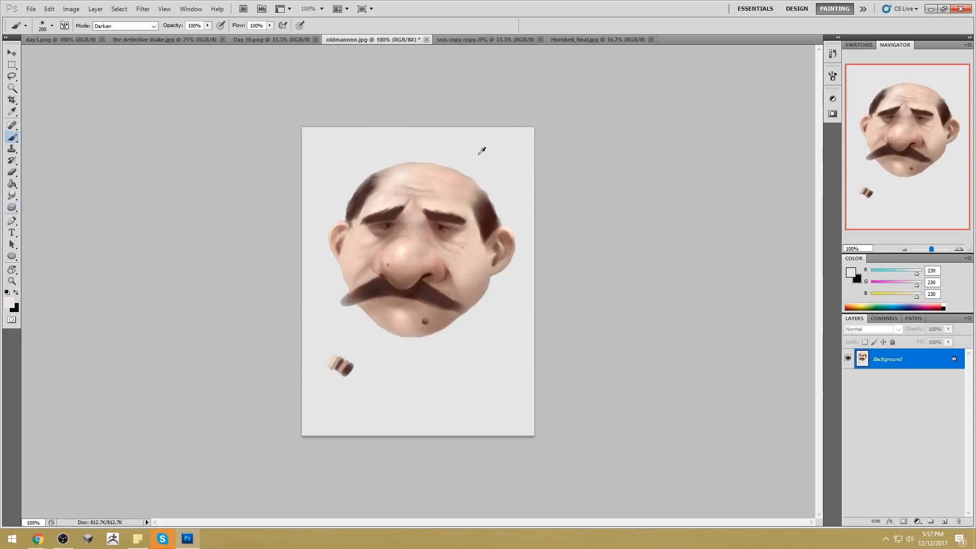
left_click(401, 177, "alt")
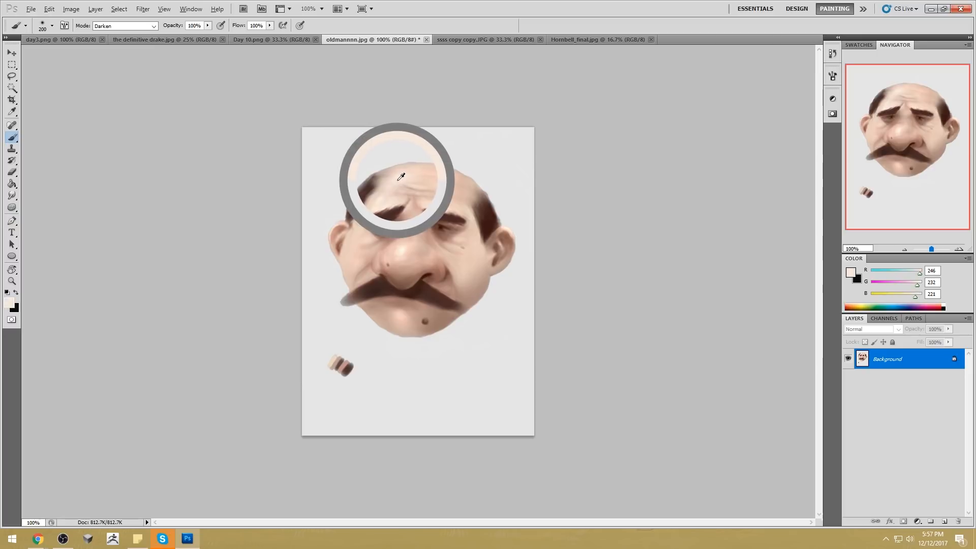
left_click_drag(401, 177, 404, 178)
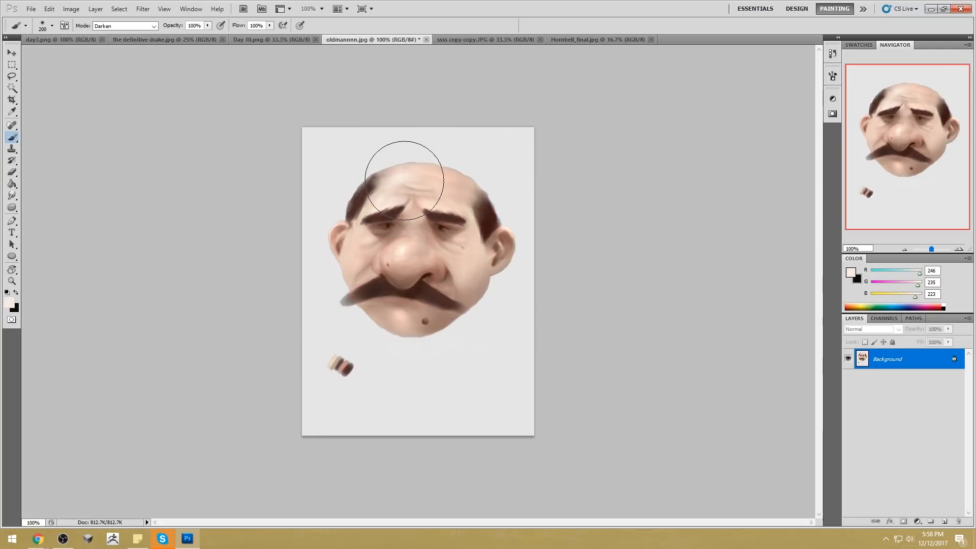
left_click(401, 176, "alt")
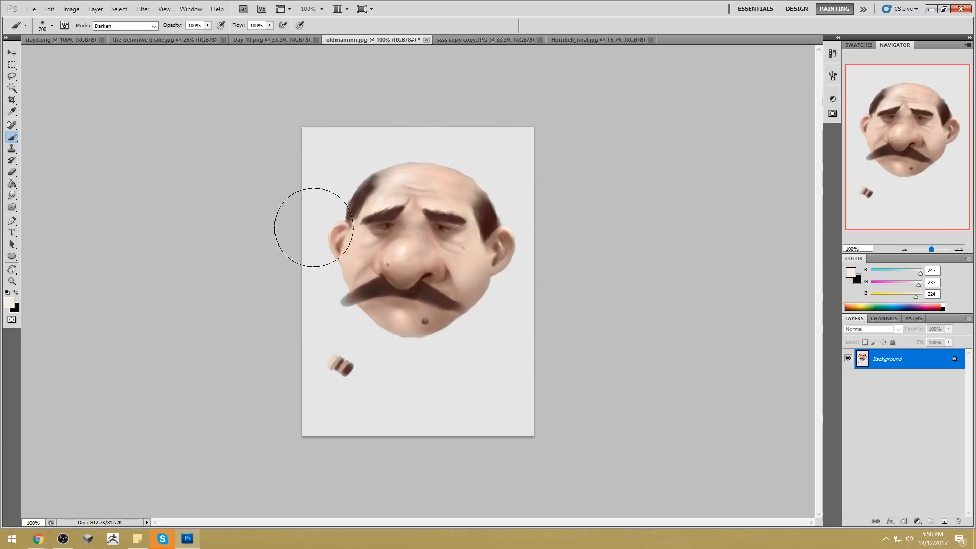
Step: Sample the reddish skin beside the nose, RGB 192, 138, 123, and paint it over the nose in Color mode at brush size 175
left_click(11, 208)
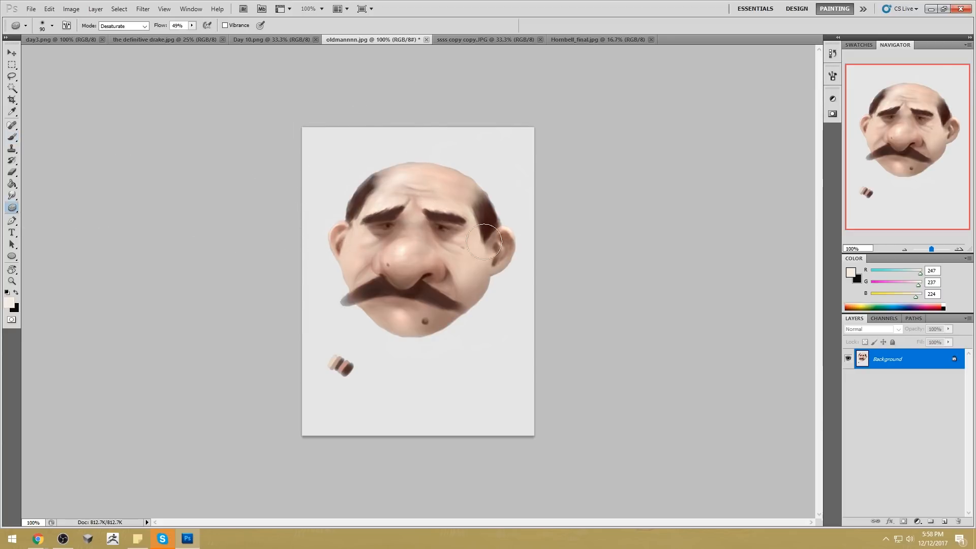
key("b")
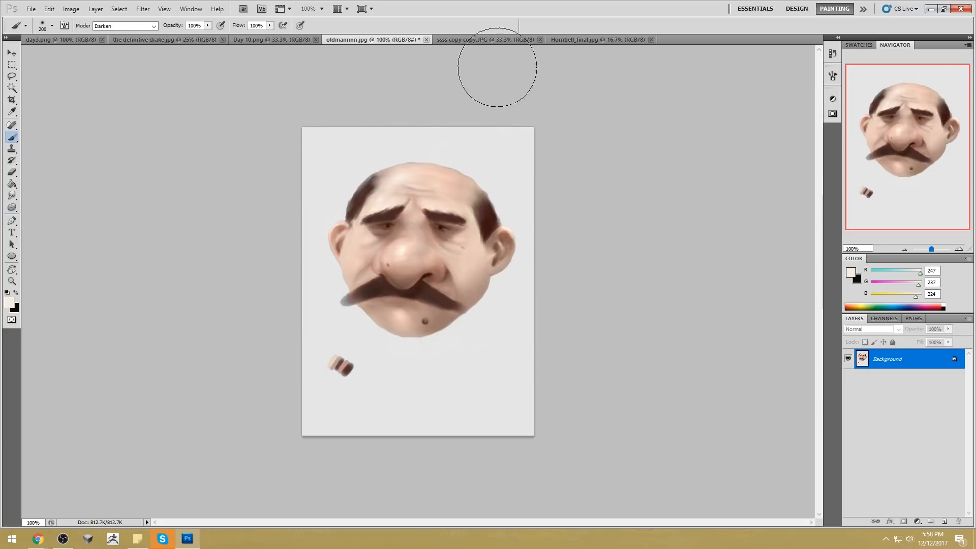
left_click(444, 262, "alt")
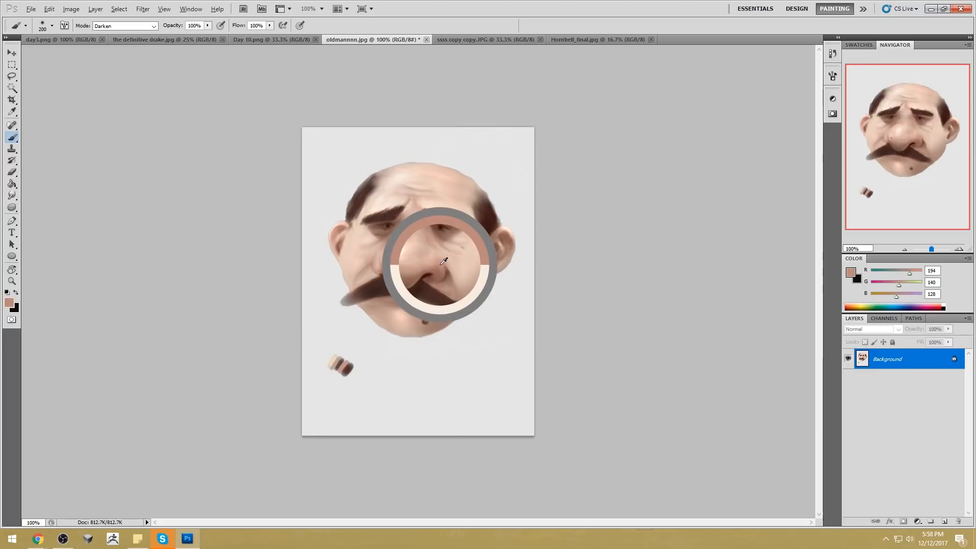
left_click(141, 26)
left_click(126, 298)
key("bracketleft")
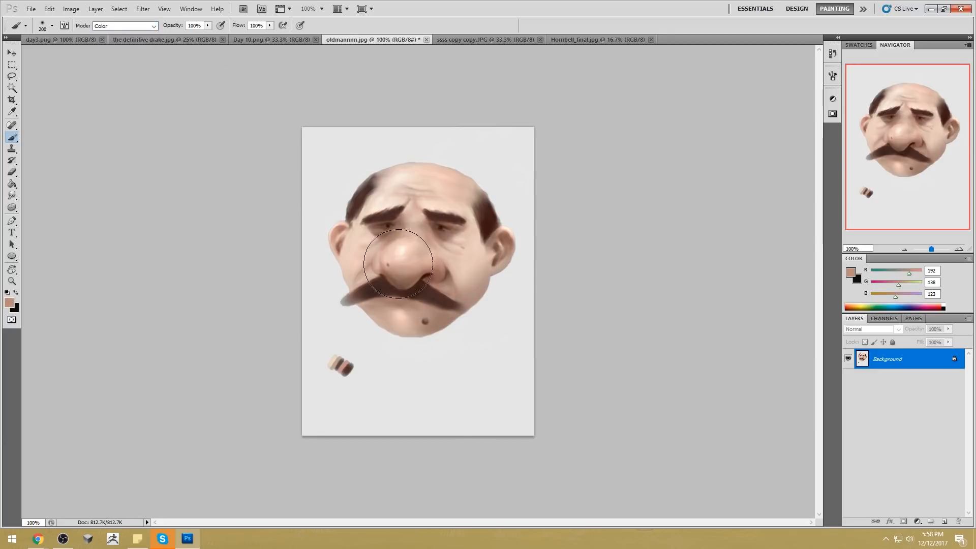
mouse_move(411, 269)
left_mouse_down()
mouse_move(417, 249)
mouse_move(381, 265)
mouse_move(415, 238)
left_mouse_up()
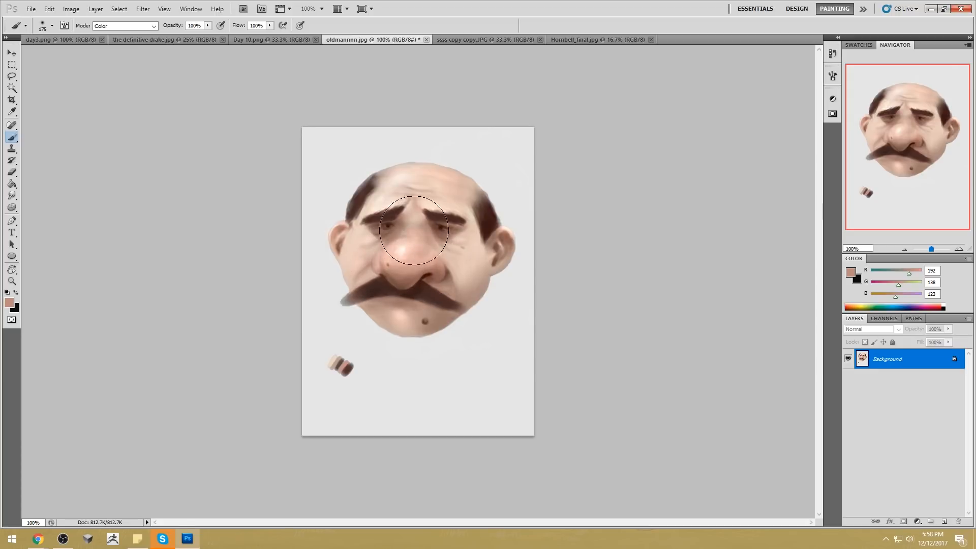
Step: Continue tinting the nose and its surrounding skin with the reddish Color brush, shrinking and enlarging the brush between strokes
key("bracketleft")
key("bracketleft")
key("bracketleft")
mouse_move(415, 255)
left_mouse_down()
mouse_move(405, 260)
mouse_move(396, 249)
mouse_move(389, 274)
mouse_move(432, 273)
left_mouse_up()
key("bracketright")
key("bracketright")
key("bracketright")
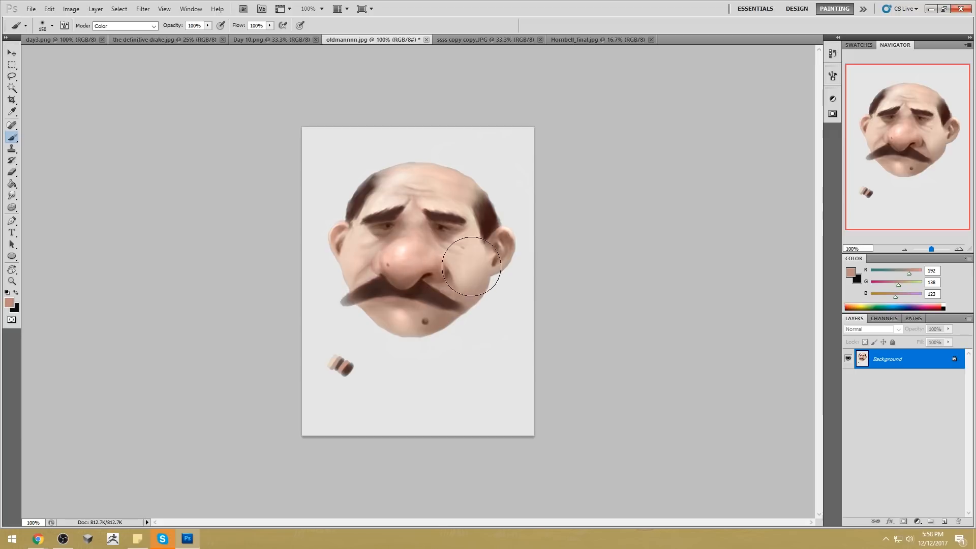
mouse_move(432, 279)
left_mouse_down()
mouse_move(497, 258)
mouse_move(376, 280)
left_mouse_up()
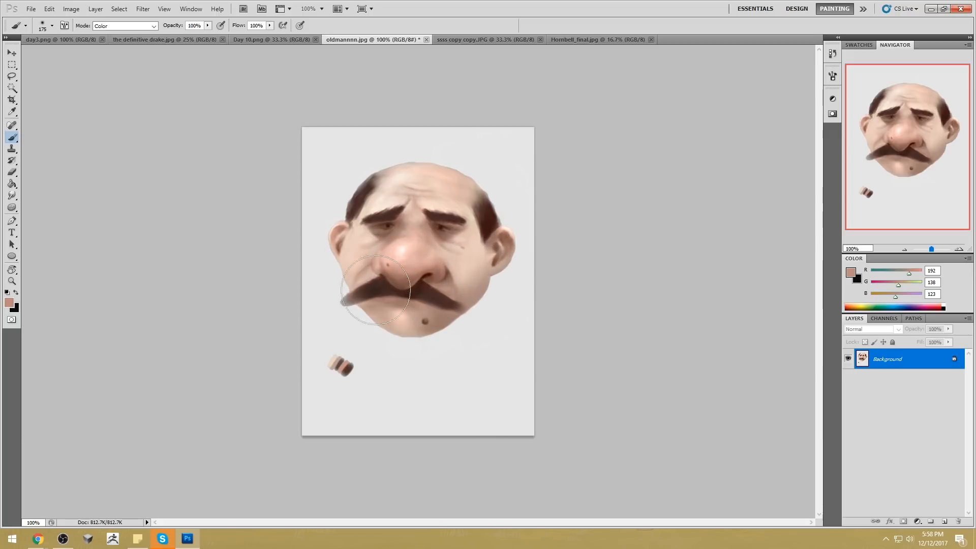
Step: Desaturate the eyebrows, moustache and hair with the Sponge tool, and sample the nose's pink with the Brush
left_click(12, 207)
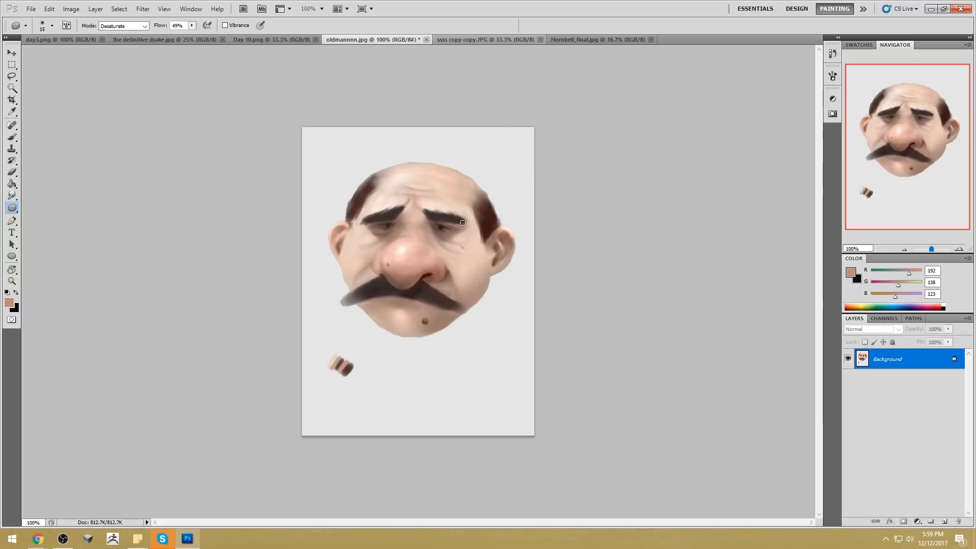
key("bracketright")
key("b")
left_click(421, 250, "alt")
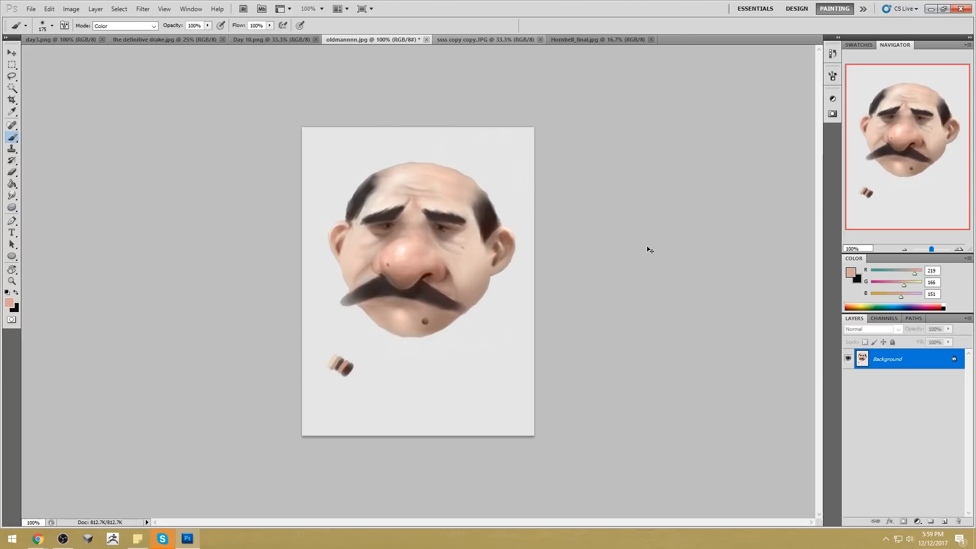
Step: Select the background with the Magic Wand and invert the selection to the face
key("w")
left_click(469, 342)
right_click(494, 330)
left_click(541, 410)
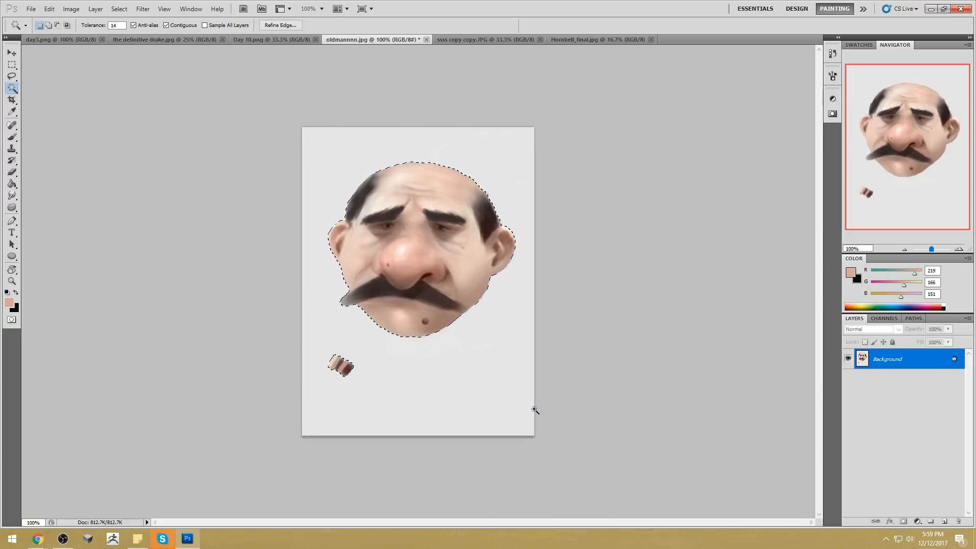
key("ctrl+d")
Step: Sample the nose's pink, RGB 234, 182, 166, and tint the ear on the image's right with the Color brush, reduced to size 90
key("b")
left_click(415, 259, "alt")
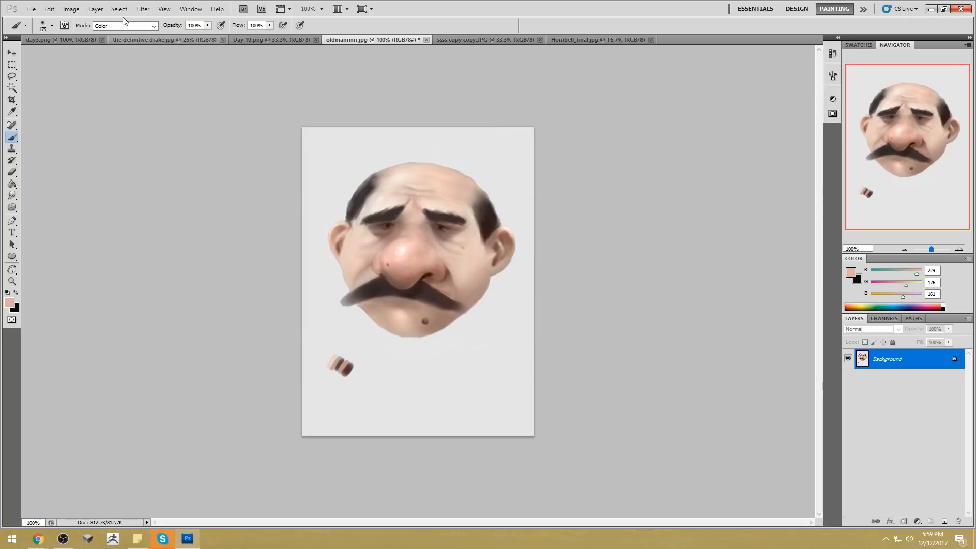
left_click(415, 258, "alt")
left_click_drag(415, 258, 413, 256)
key("bracketleft")
key("bracketleft")
key("bracketleft")
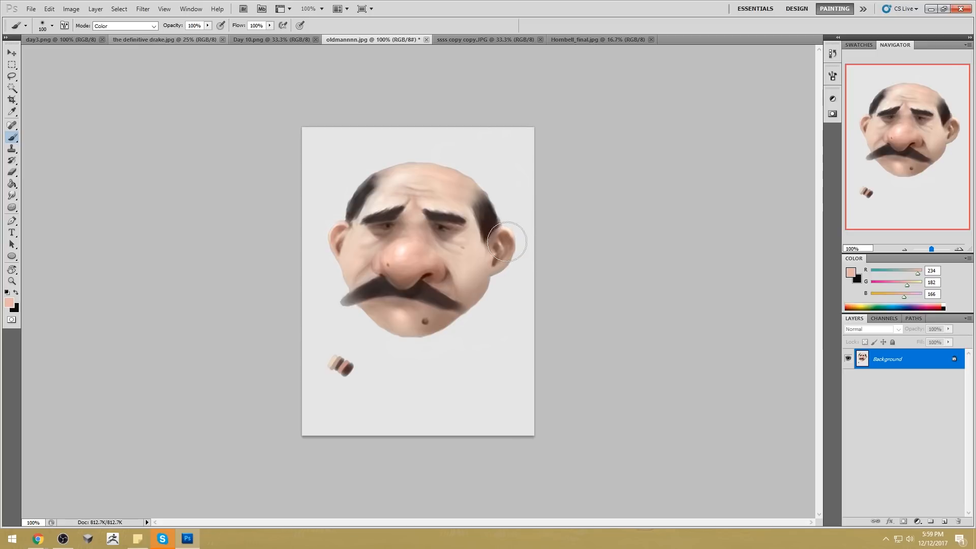
key("bracketleft")
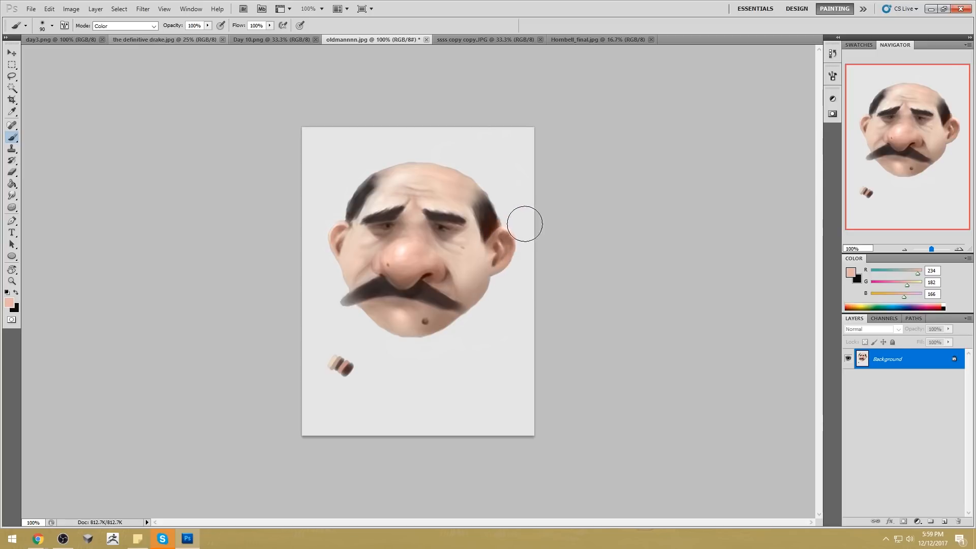
Step: Reduce the Color brush to size 50, tint the ear on the image's left pink, and clear the selection
key("bracketleft")
key("bracketleft")
key("bracketleft")
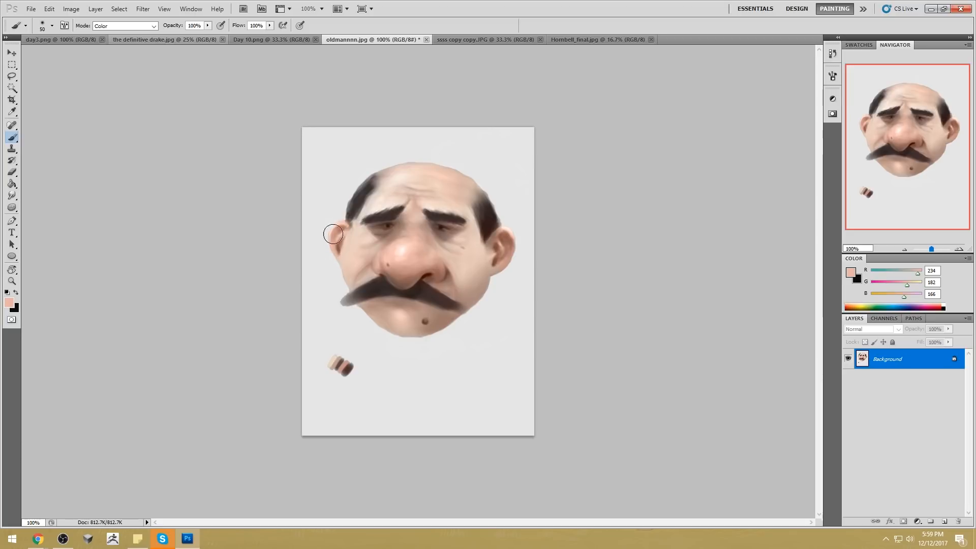
right_click(414, 258)
left_click(447, 260)
Step: Dodge the highlights of both ears at 25% exposure, reducing the Dodge tool's brush size to 30
left_click(509, 231, "alt")
left_click(18, 206)
left_click(51, 208)
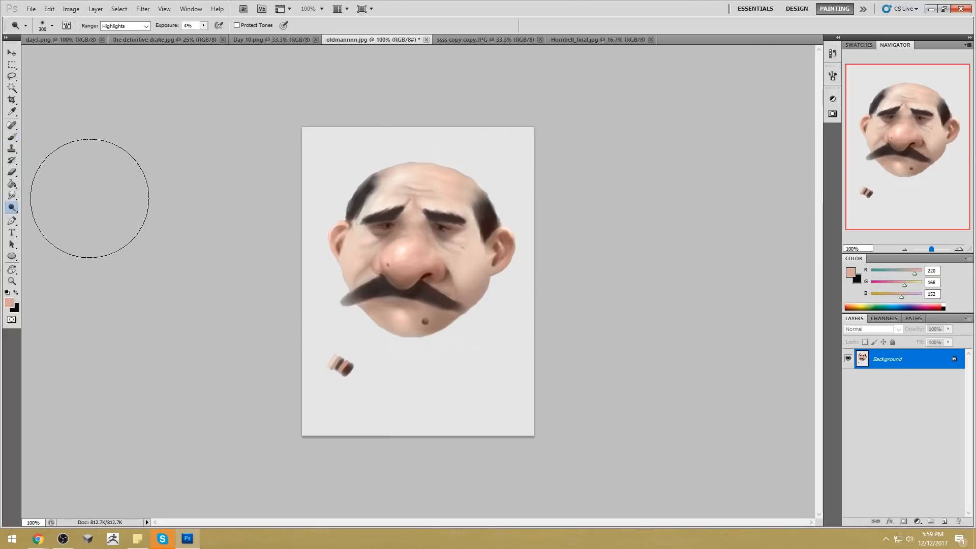
key("bracketleft")
key("bracketleft")
key("bracketleft")
key("bracketleft")
key("bracketleft")
key("bracketleft")
key("bracketleft")
key("bracketleft")
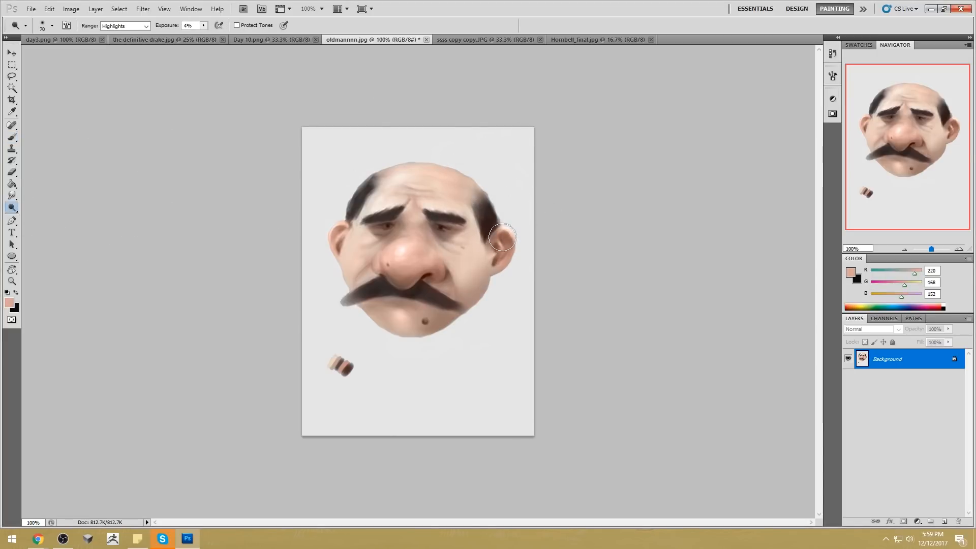
left_click_drag(203, 26, 214, 36)
key("bracketleft")
key("bracketleft")
key("bracketleft")
key("bracketleft")
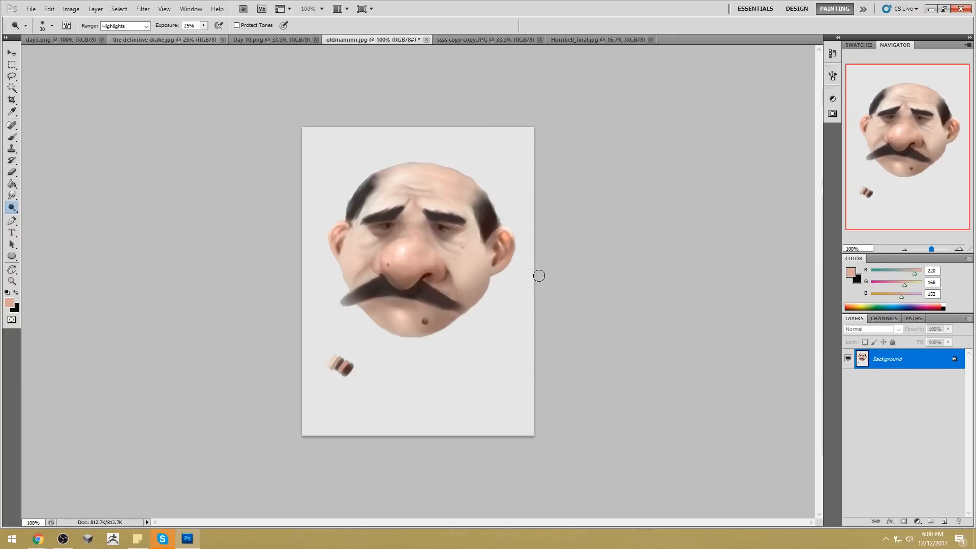
Step: Copy the whole dodged image, revert the Background to the Deselect history state before dodging, and paste the copy in place as a new layer
key("b")
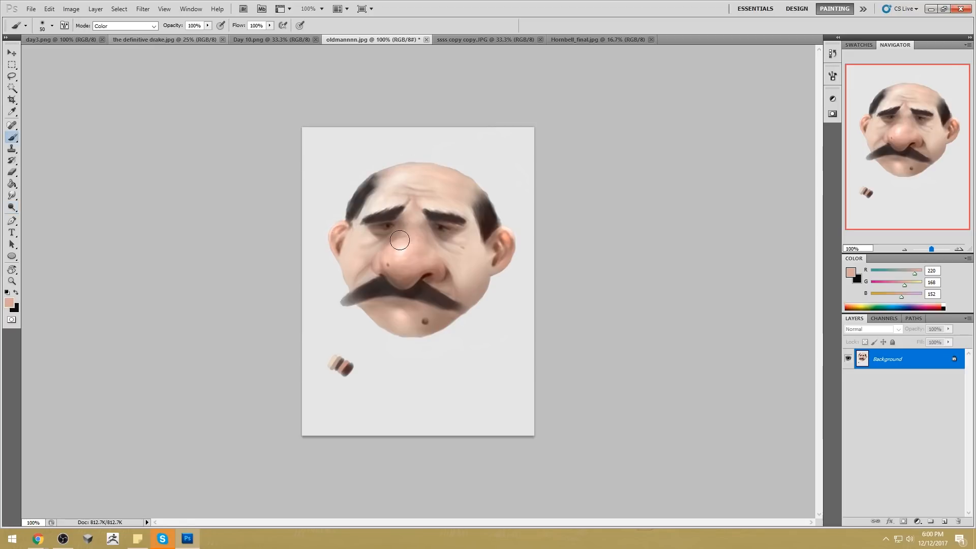
left_click(512, 234, "alt")
key("ctrl+a")
left_click(833, 54)
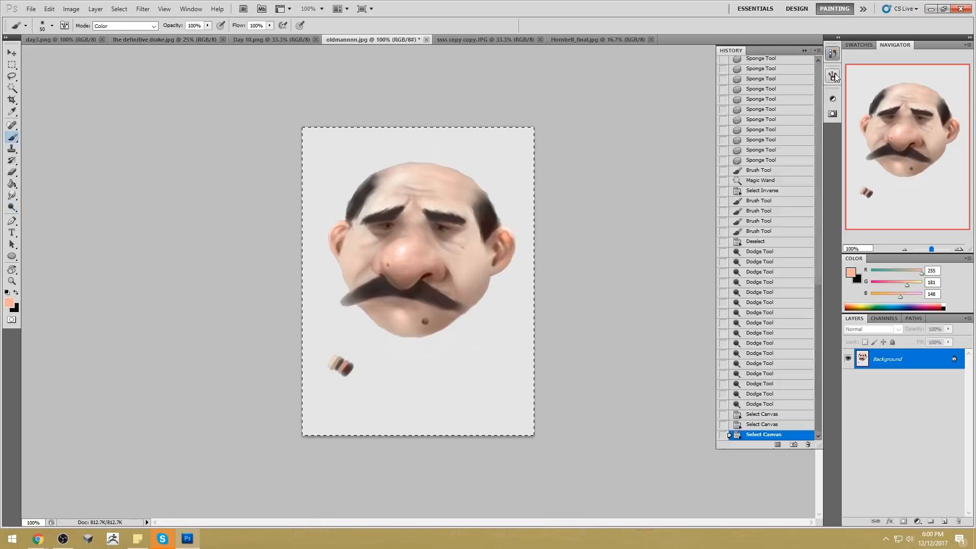
left_click(755, 241)
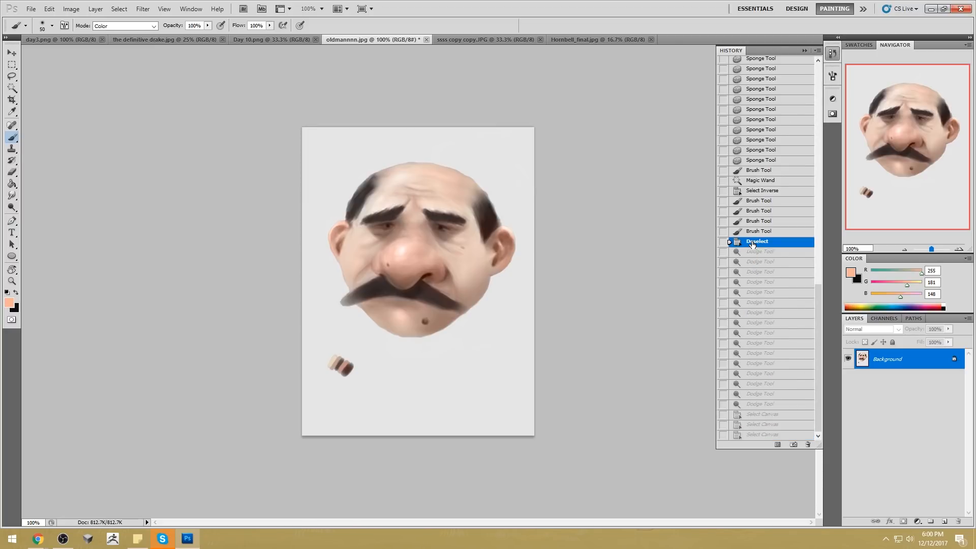
key("ctrl+shift+v")
left_click(805, 52)
key("e")
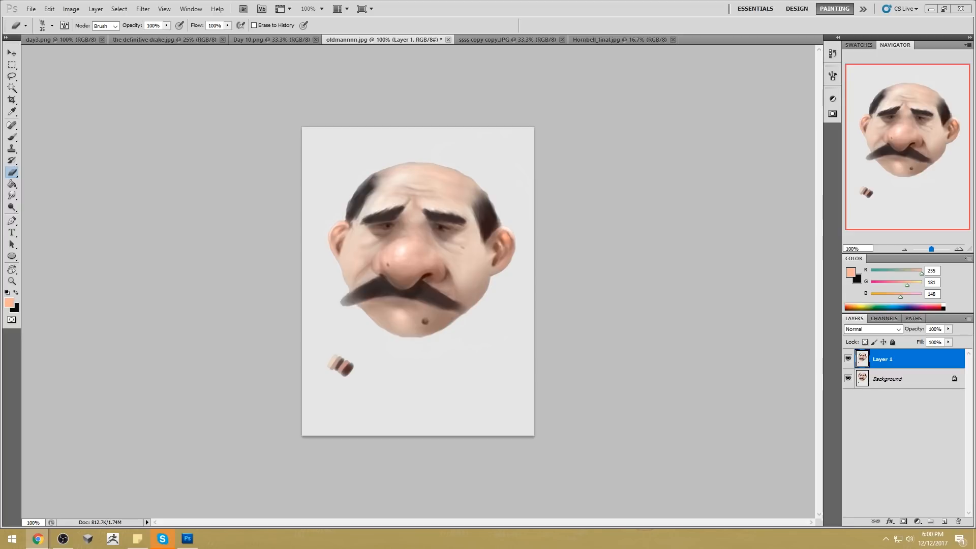
Step: Switch to Chrome, search the Istebrak YouTube channel for "scattering", and close the page
left_click(38, 539)
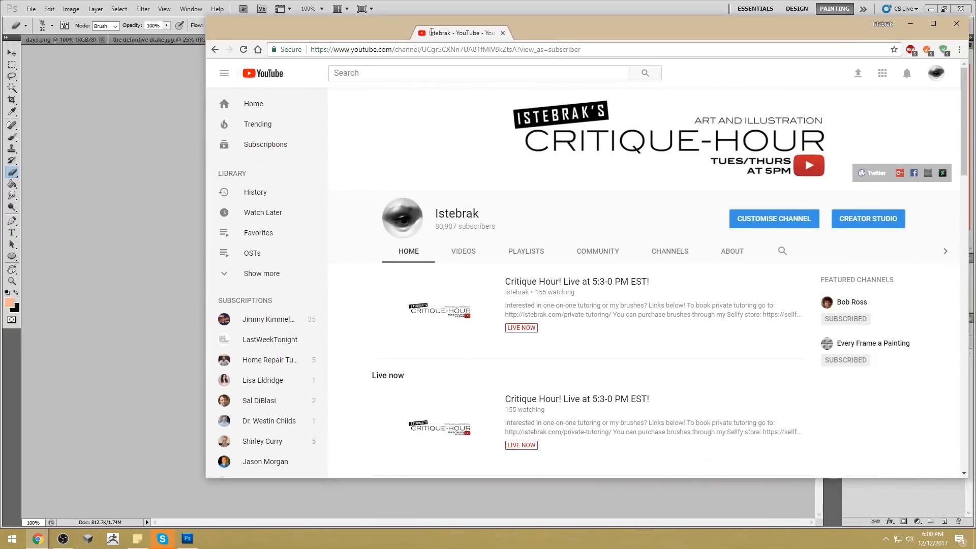
left_click(609, 266)
type("scattering")
key("Return")
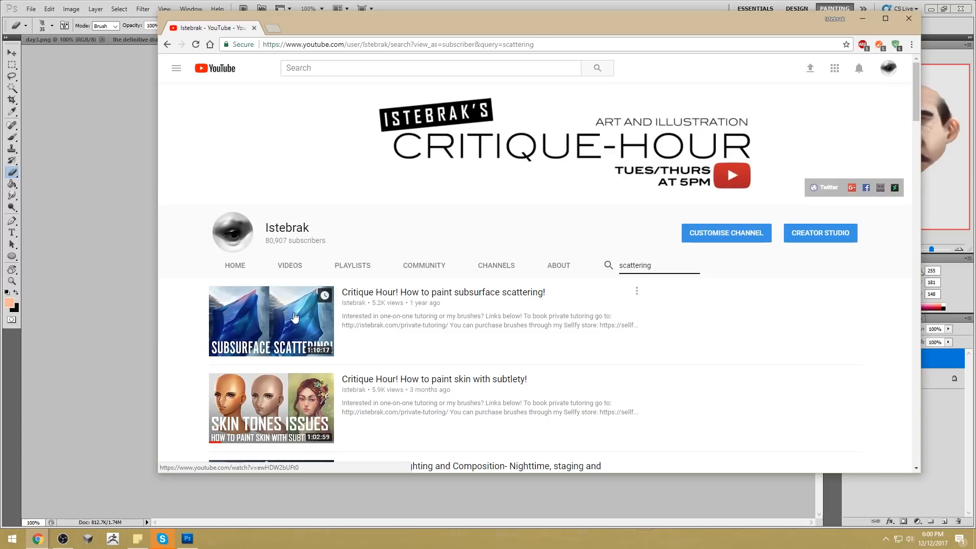
left_click(253, 28)
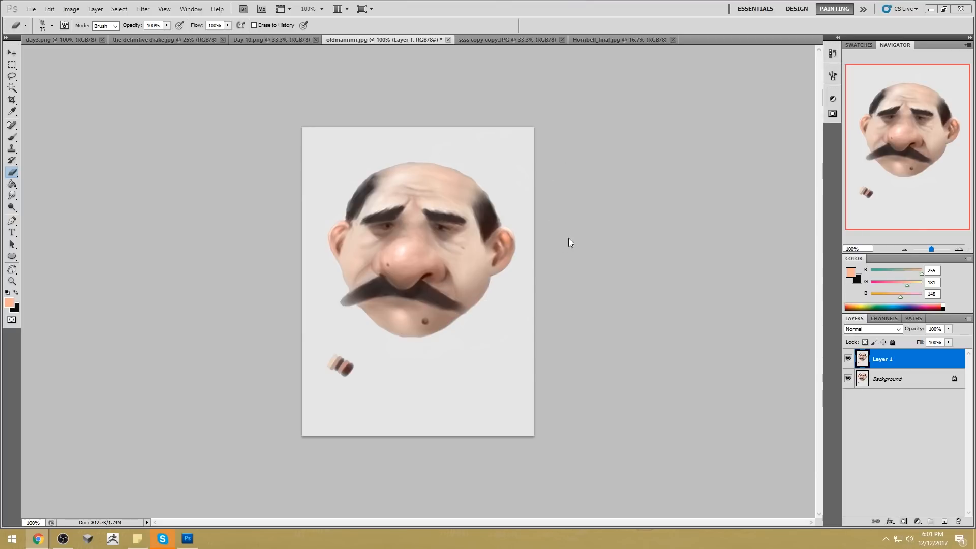
Step: Enlarge the Sponge tool to size 100 and sponge over the nose in Desaturate mode at 49% flow
key("b")
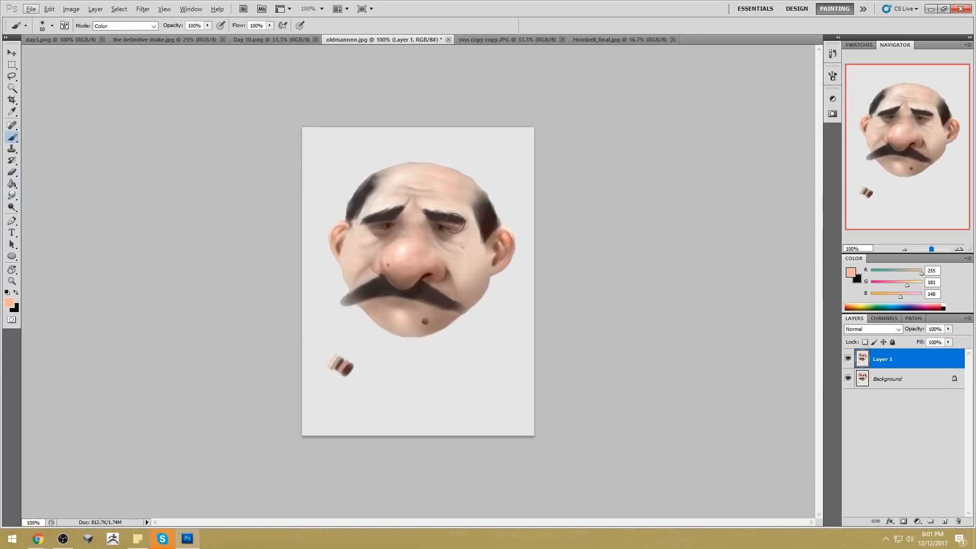
left_click_drag(12, 207, 50, 227)
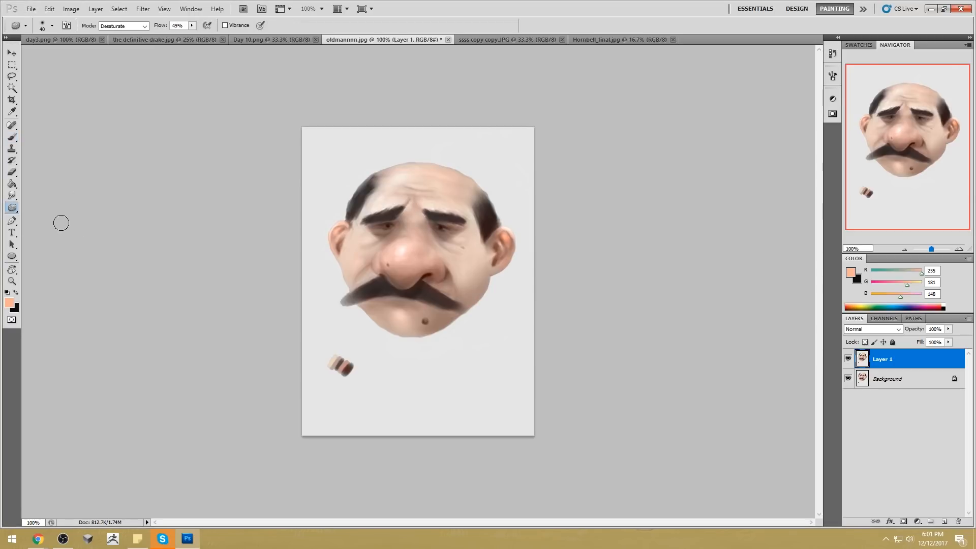
key("bracketright")
key("bracketright")
key("bracketright")
key("bracketright")
key("bracketright")
key("bracketright")
mouse_move(426, 262)
left_mouse_down()
mouse_move(400, 259)
mouse_move(410, 270)
left_mouse_up()
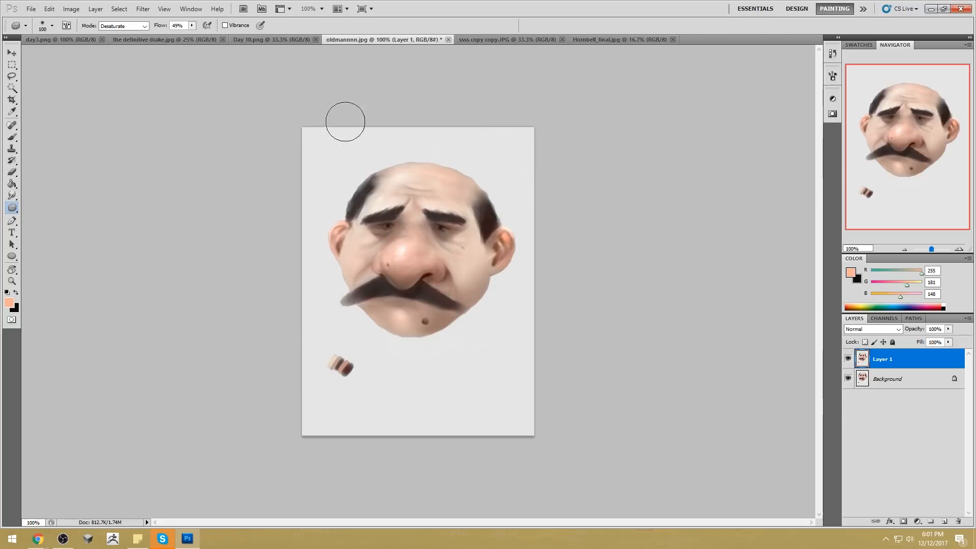
Step: Set the Sponge to Saturate mode and saturate the nose and inner eye area, reducing the tool to size 70
left_click(125, 26)
left_click(128, 40)
mouse_move(427, 254)
left_mouse_down()
mouse_move(405, 273)
mouse_move(390, 266)
mouse_move(431, 233)
left_mouse_up()
key("bracketleft")
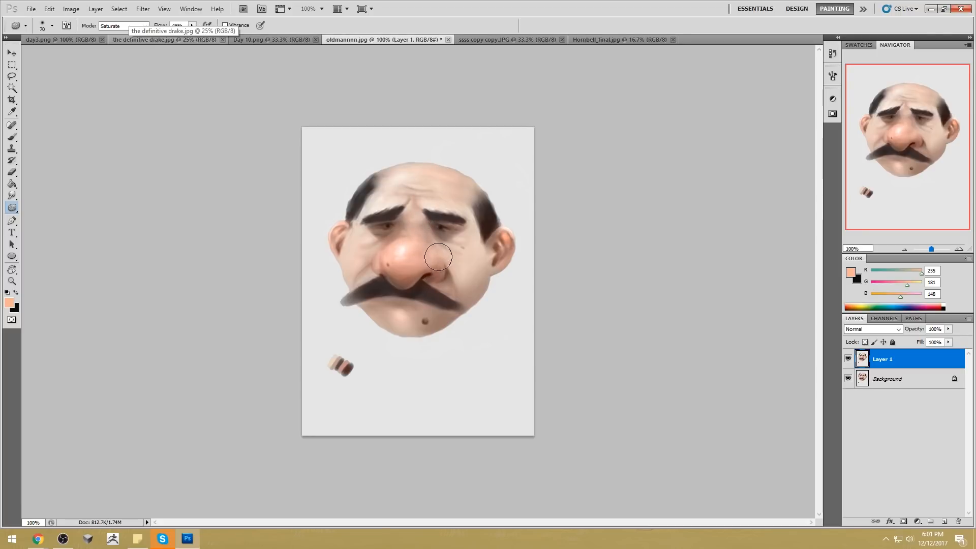
Step: Sample the nose's skin tone with the brush and shift the foreground colour to a dusty pink, RGB 207, 127, 135
key("b")
left_click(428, 263, "alt")
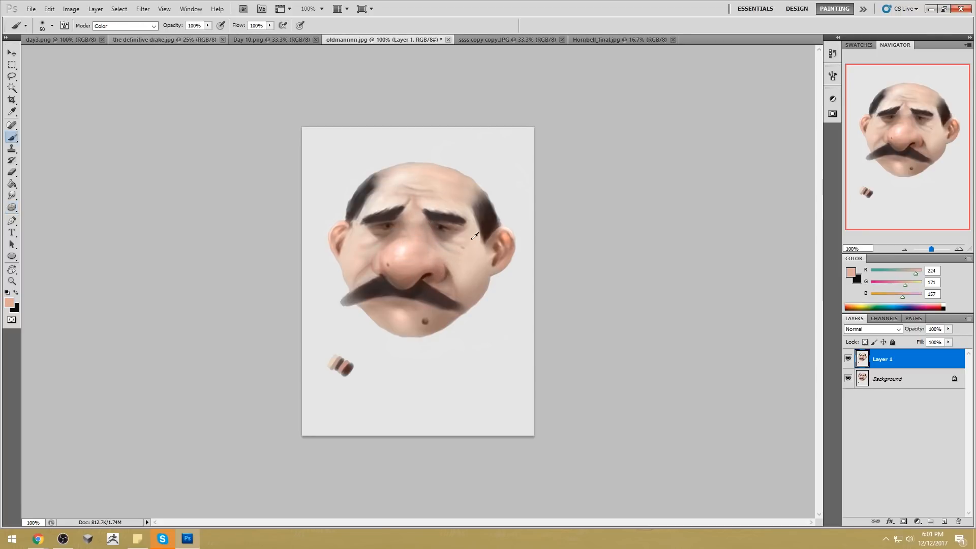
left_click(850, 273)
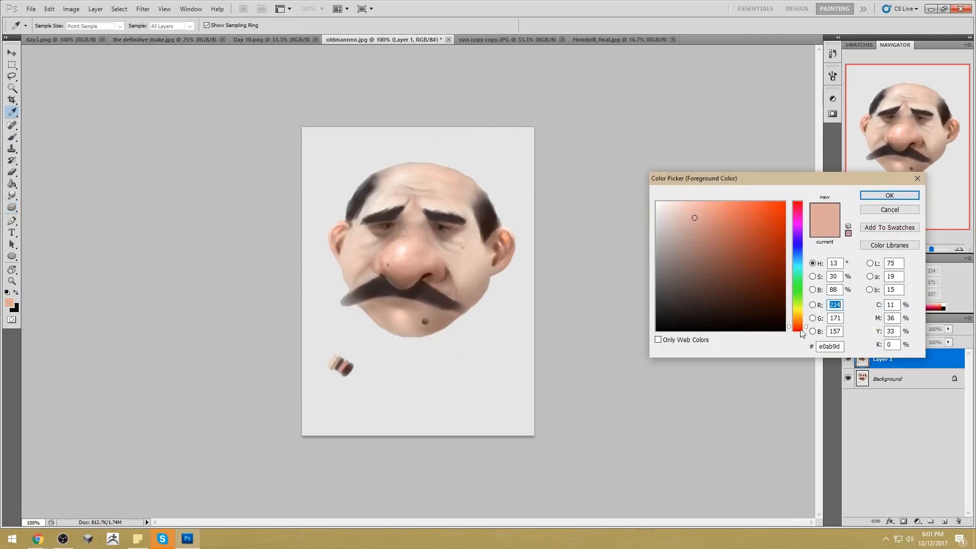
left_click_drag(800, 328, 801, 335)
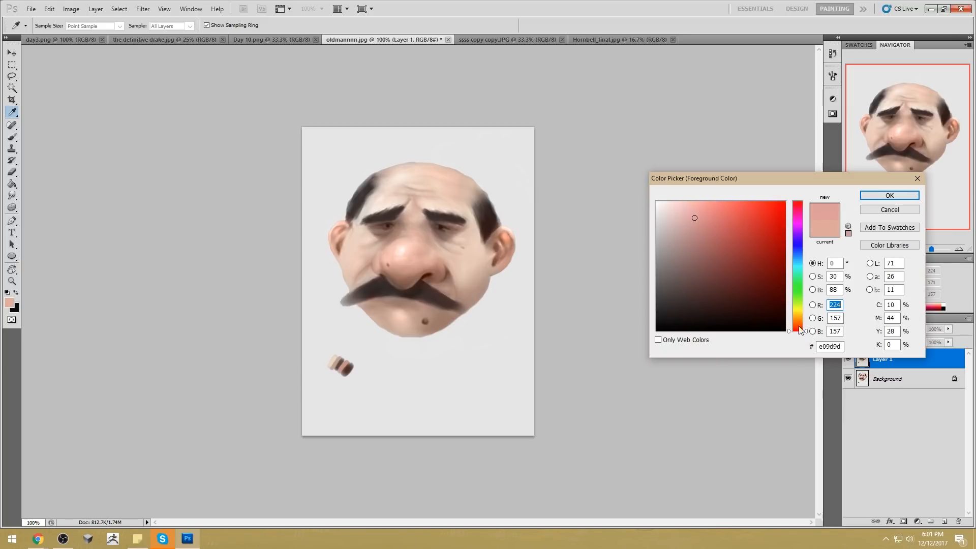
left_click_drag(721, 219, 707, 226)
left_click(889, 195)
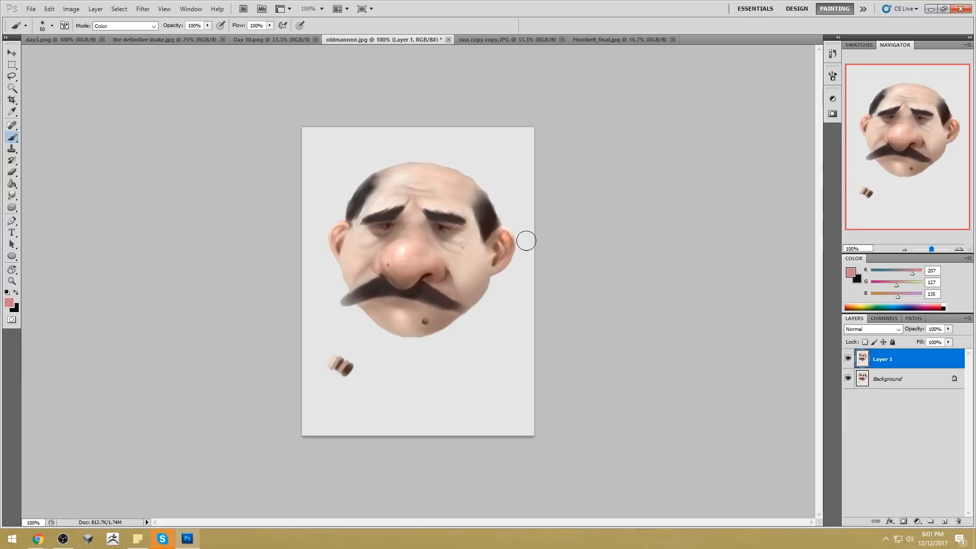
Step: Tint the nose with the dusty pink using the Color brush, adjusting its size to 175
key("bracketright")
key("bracketright")
key("bracketright")
key("bracketright")
key("bracketright")
key("bracketright")
key("bracketright")
key("bracketright")
key("bracketright")
key("bracketleft")
key("bracketleft")
key("bracketleft")
key("bracketleft")
key("bracketleft")
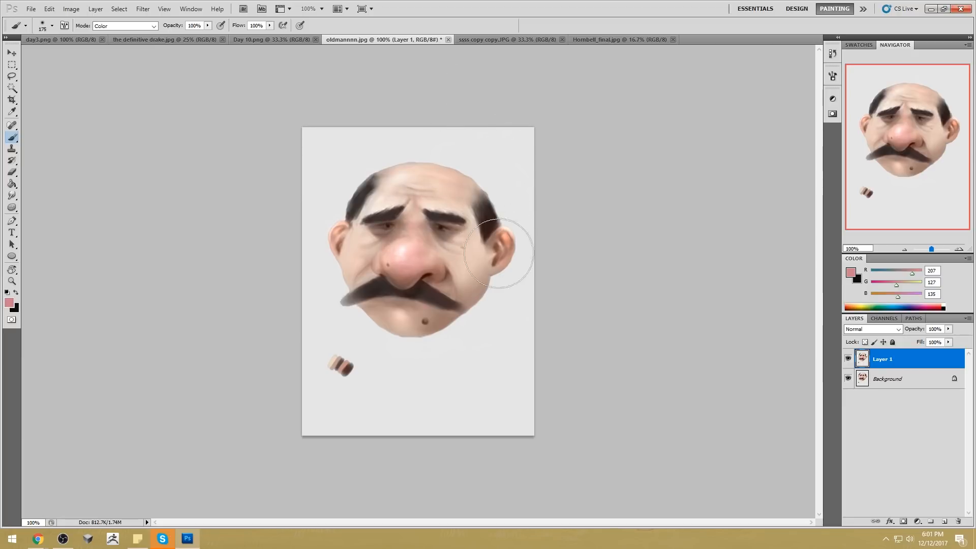
Step: Sample a reddish skin tone, RGB 204, 132, 117, from the ear on the image's right
key("bracketright")
key("bracketright")
left_click(504, 236, "alt")
left_click(510, 241, "alt")
Step: Desaturate the forehead with the Sponge tool in Desaturate mode at 49% flow, reducing its size to 50
left_click(14, 208)
right_click(16, 210)
left_click(56, 227)
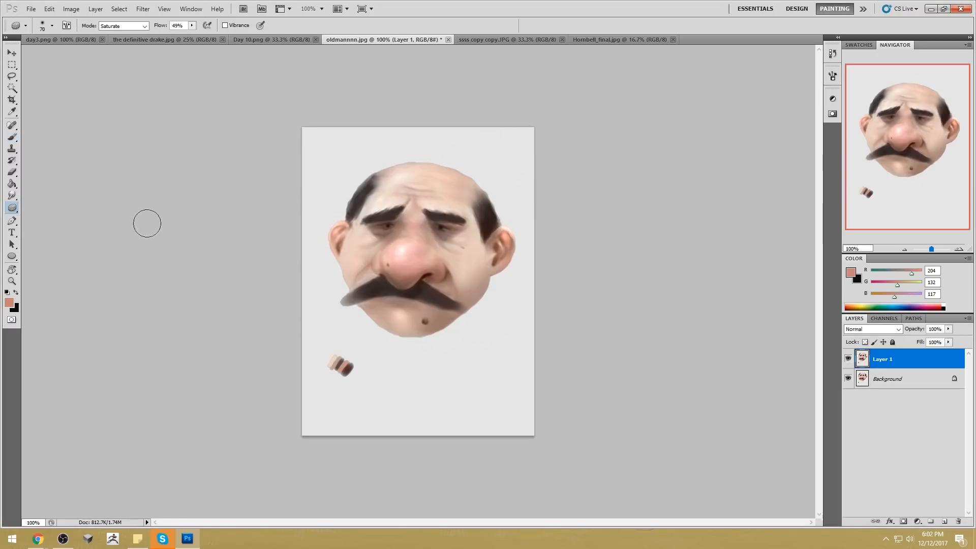
left_click(124, 26)
left_click(116, 32)
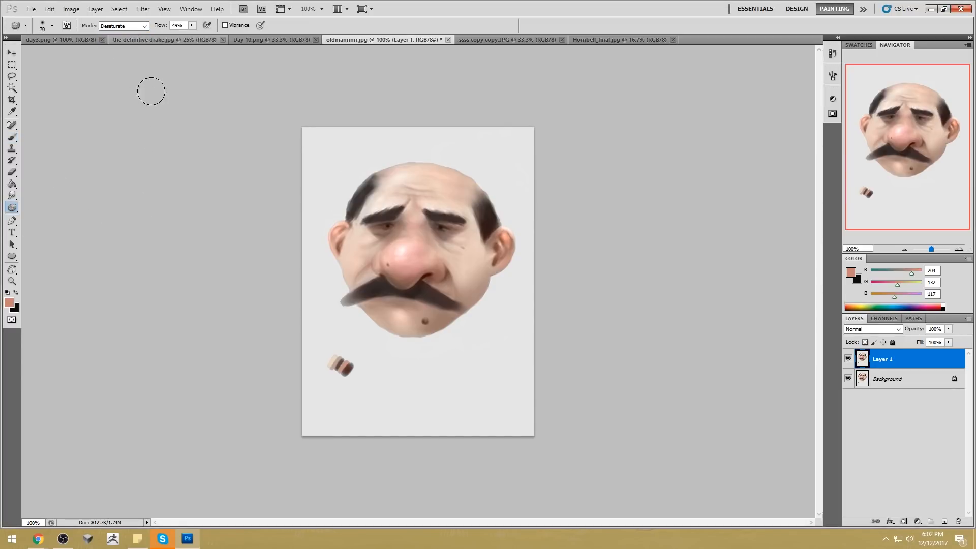
key("bracketleft")
key("bracketleft")
key("bracketleft")
key("bracketright")
key("bracketright")
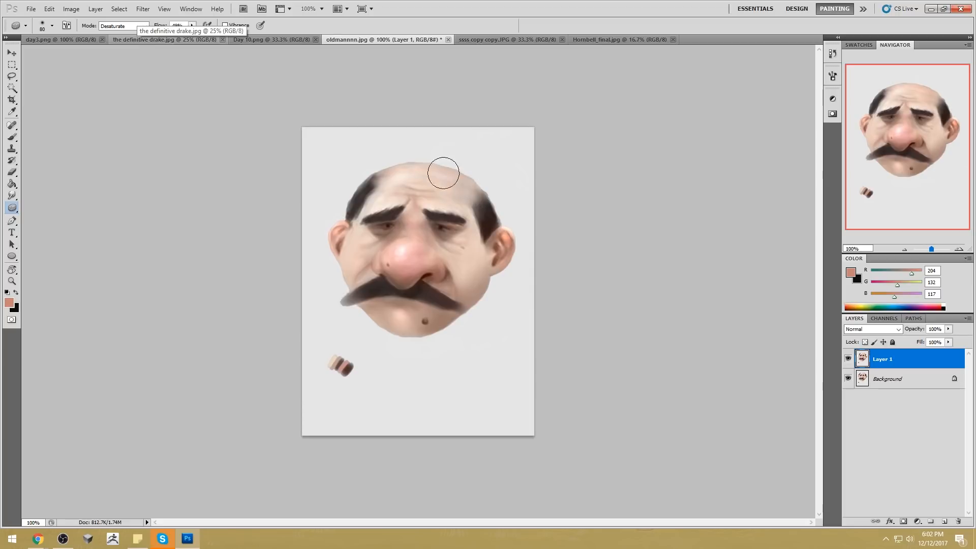
key("bracketleft")
key("bracketleft")
key("bracketleft")
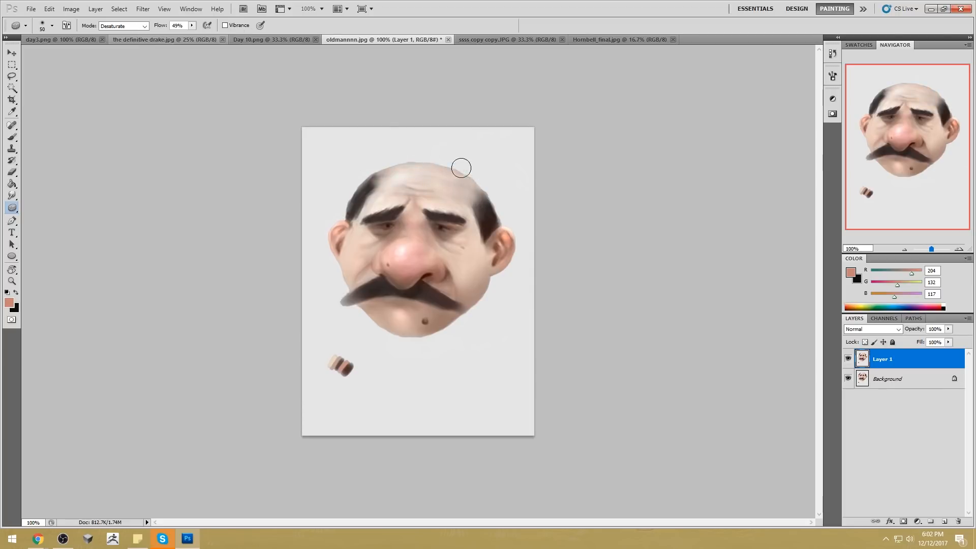
Step: Desaturate the forehead's edge, lower cheeks, jaw and chin with the Sponge tool, enlarging it to size 90 and then reducing it
key("bracketright")
key("bracketright")
key("bracketright")
key("bracketright")
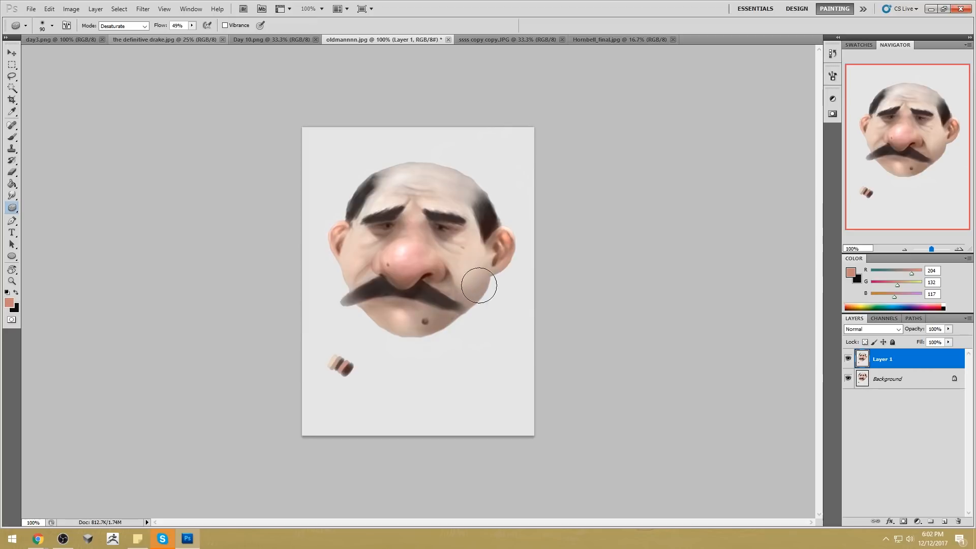
key("bracketleft")
key("bracketleft")
key("bracketleft")
key("b")
left_click(12, 207)
right_click(12, 207)
left_click(46, 231)
Step: Sample the greyed jaw tone with the brush and shift its hue to 179°, giving a grey-teal of RGB 142, 165, 165
key("b")
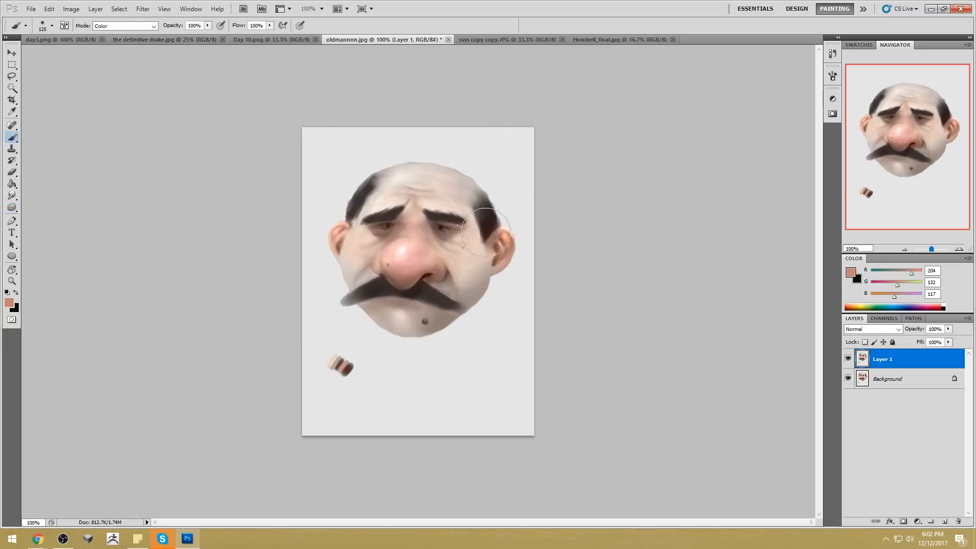
left_click(469, 288, "alt")
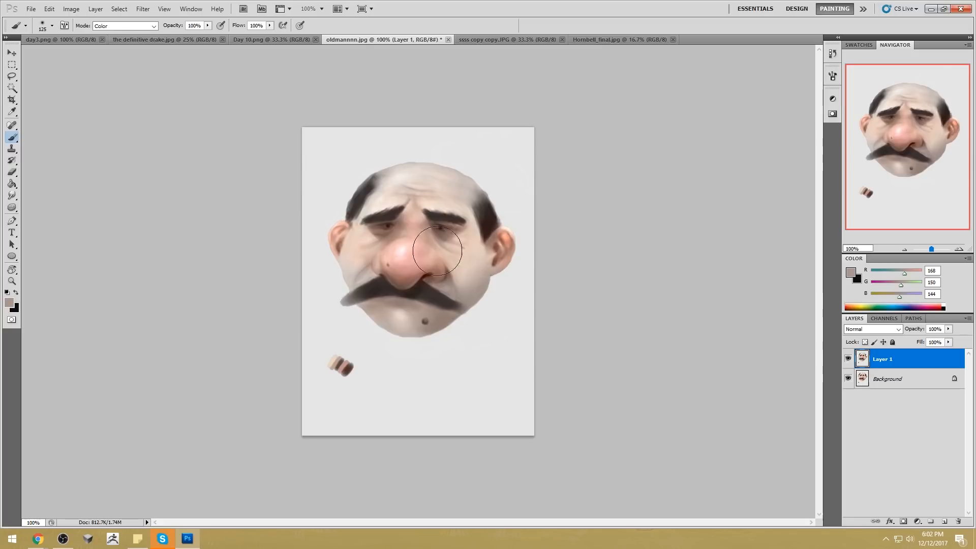
left_click(851, 272)
left_click(479, 282)
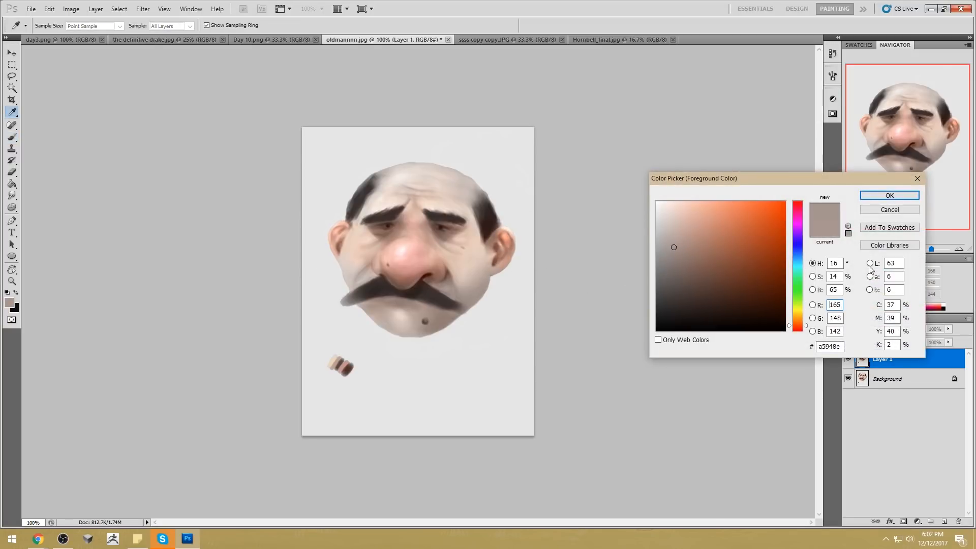
left_click_drag(808, 328, 806, 271)
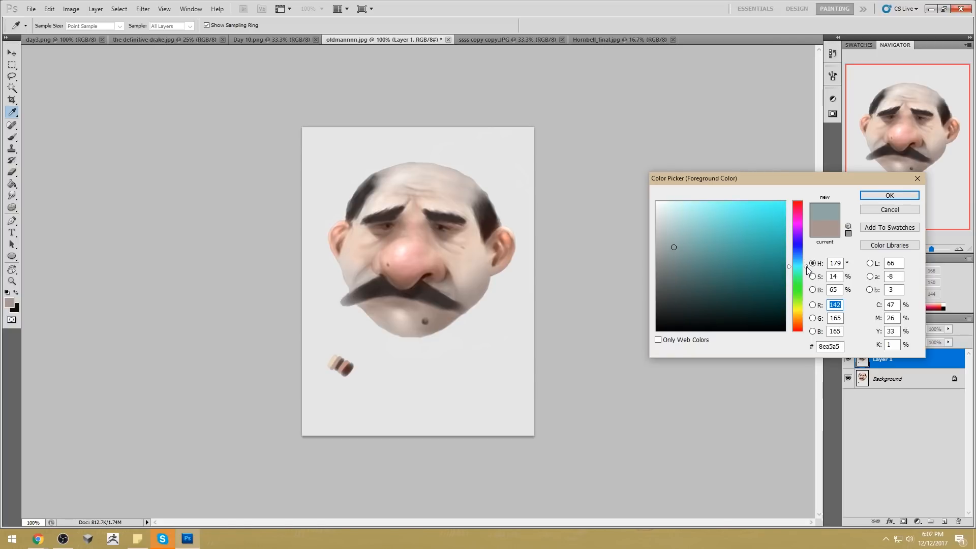
mouse_move(806, 268)
left_mouse_down()
mouse_move(808, 284)
mouse_move(808, 271)
left_mouse_up()
left_click(894, 195)
key("b")
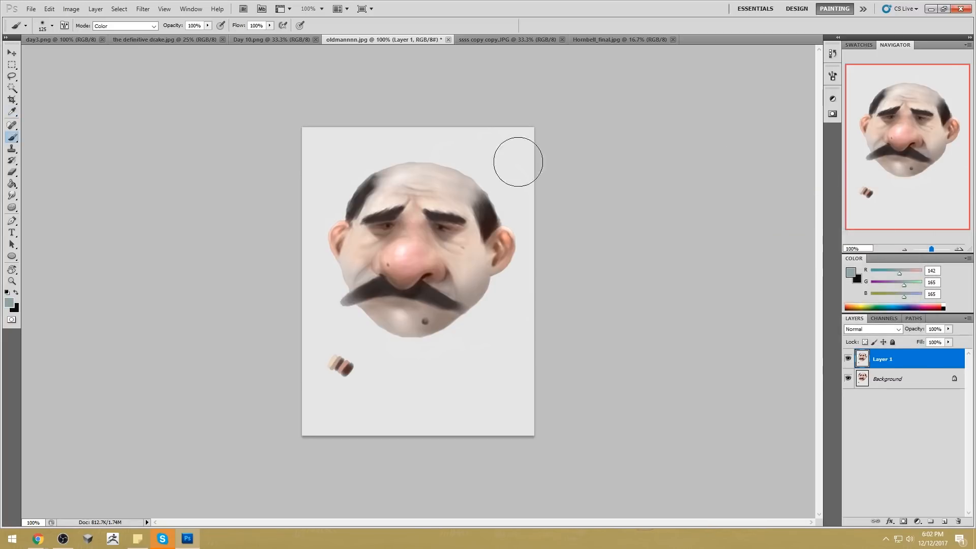
Step: Lower the Color brush's opacity to 14%, set its size to 175, and glaze the grey-teal over the chin and jaw
key("bracketright")
key("bracketright")
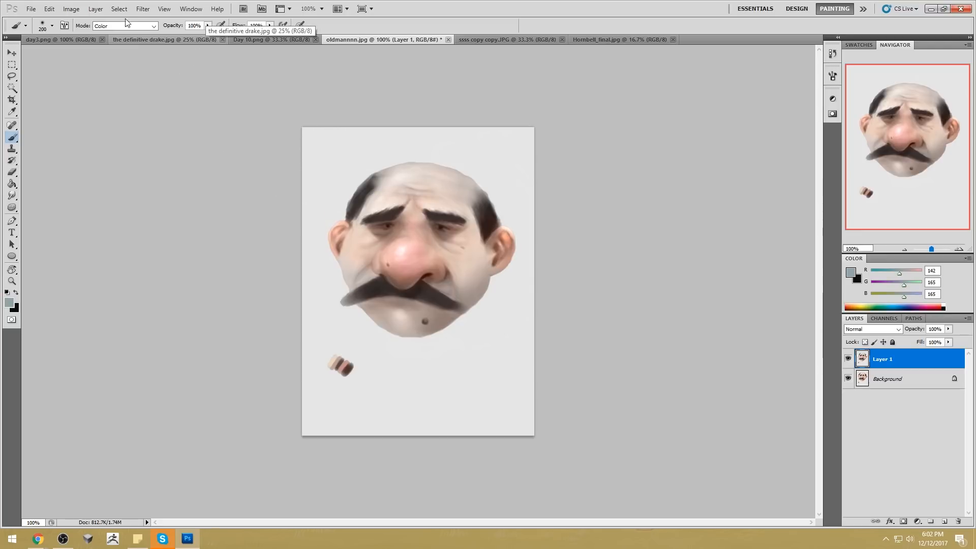
left_click_drag(210, 24, 163, 34)
key("bracketleft")
key("bracketleft")
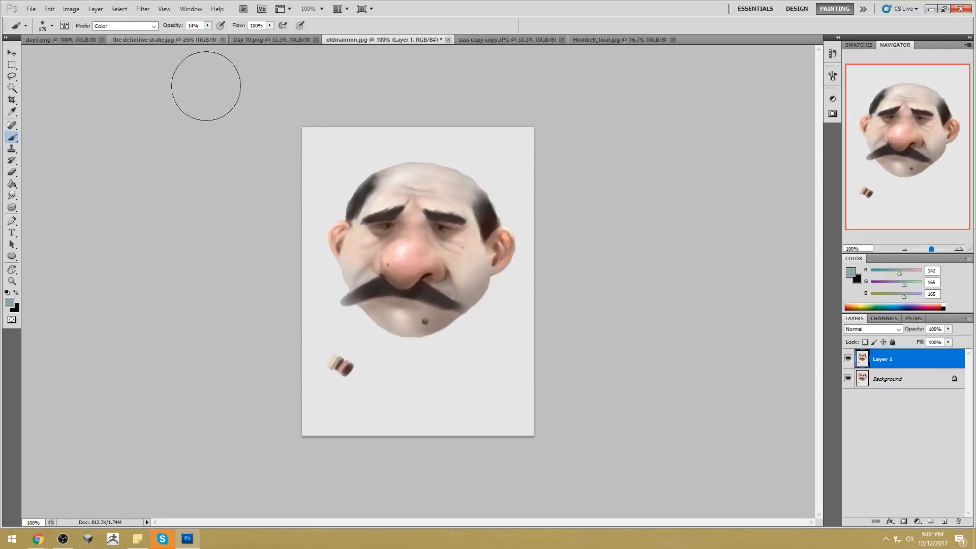
key("bracketright")
key("bracketright")
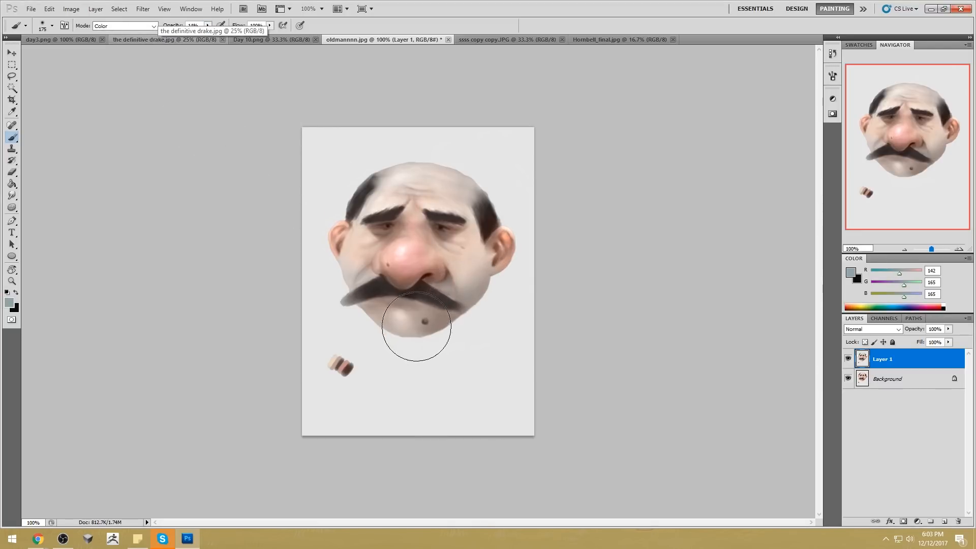
mouse_move(366, 301)
left_mouse_down()
mouse_move(349, 282)
mouse_move(368, 273)
left_mouse_up()
Step: Glaze the grey-teal lightly over the upper forehead and temple, reducing the Color brush from size 125 to about 50
key("bracketleft")
key("bracketleft")
key("bracketleft")
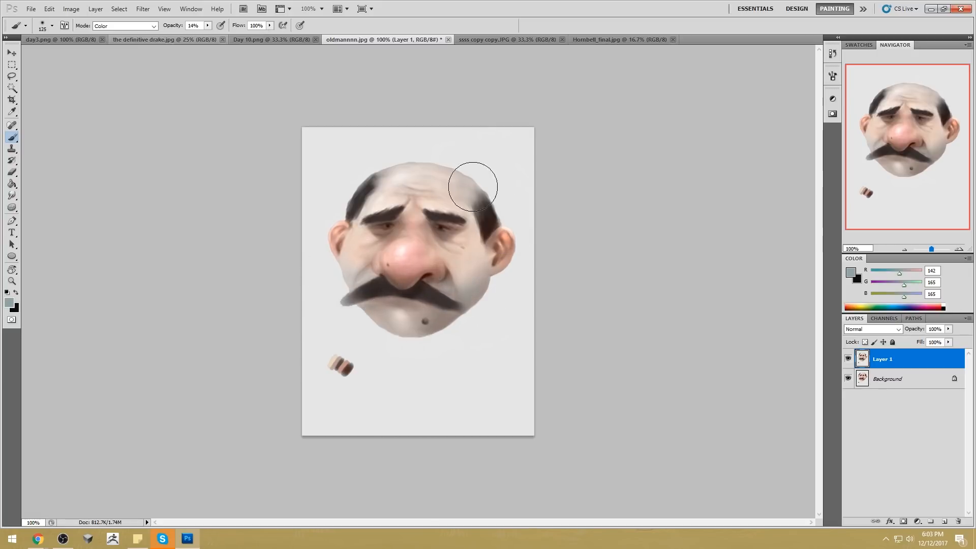
key("bracketright")
key("bracketright")
key("bracketright")
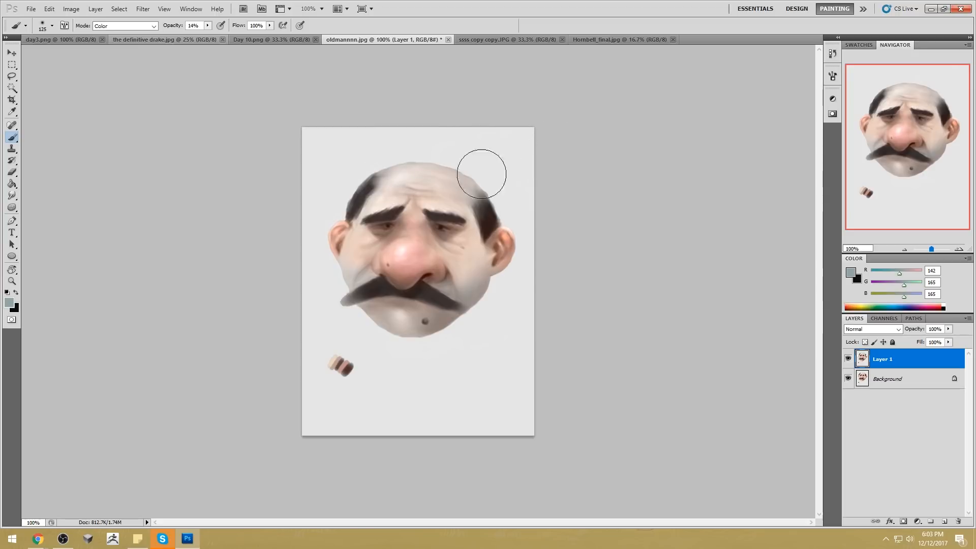
key("bracketleft")
key("bracketleft")
key("bracketleft")
key("bracketleft")
key("bracketleft")
key("bracketleft")
key("bracketleft")
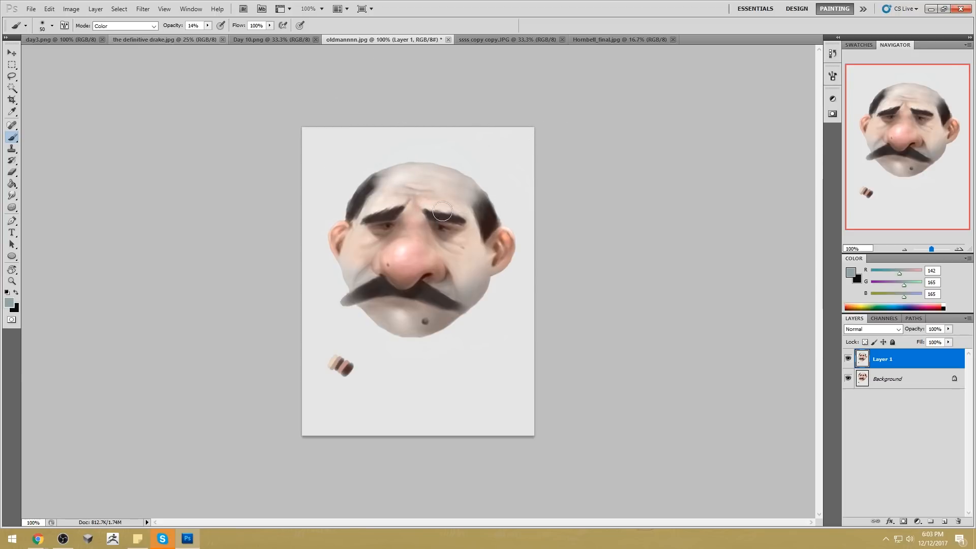
key("bracketleft")
key("bracketright")
key("bracketright")
Step: Choose a different brush tip, shrink it to size 15, and set the brush mode to Normal
right_click(470, 242)
left_click(597, 301)
left_click(746, 250)
key("bracketleft")
key("bracketleft")
key("bracketleft")
key("bracketleft")
key("bracketleft")
key("bracketleft")
left_click(127, 25)
left_click(135, 30)
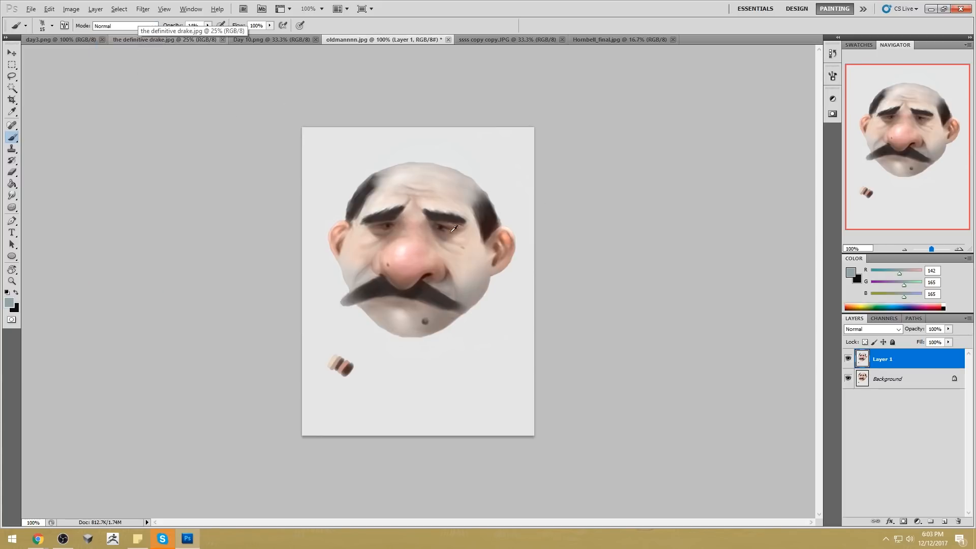
Step: Paint sampled skin tones over the cheek and around the ear on the image's left, raising the brush opacity to 75%
left_click(429, 209, "alt")
key("bracketleft")
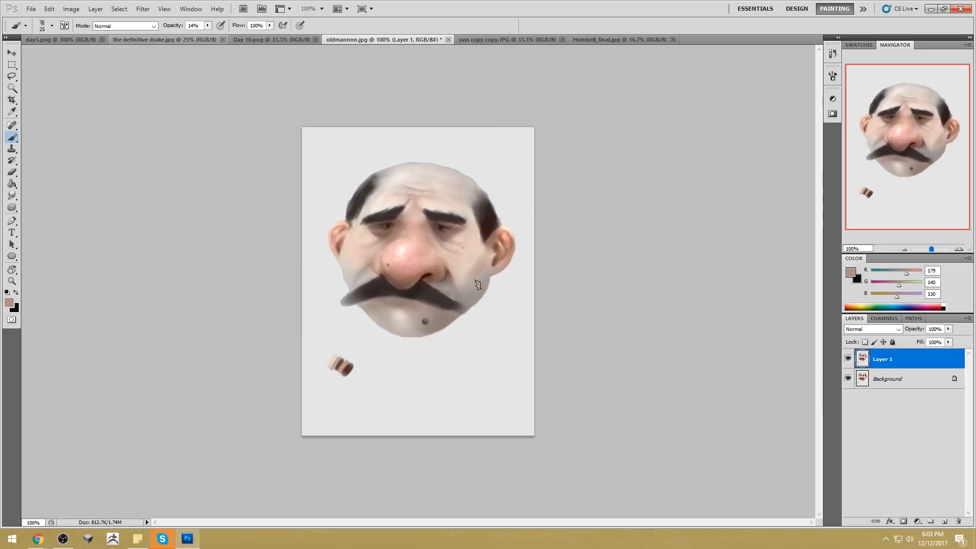
left_click(341, 251, "alt")
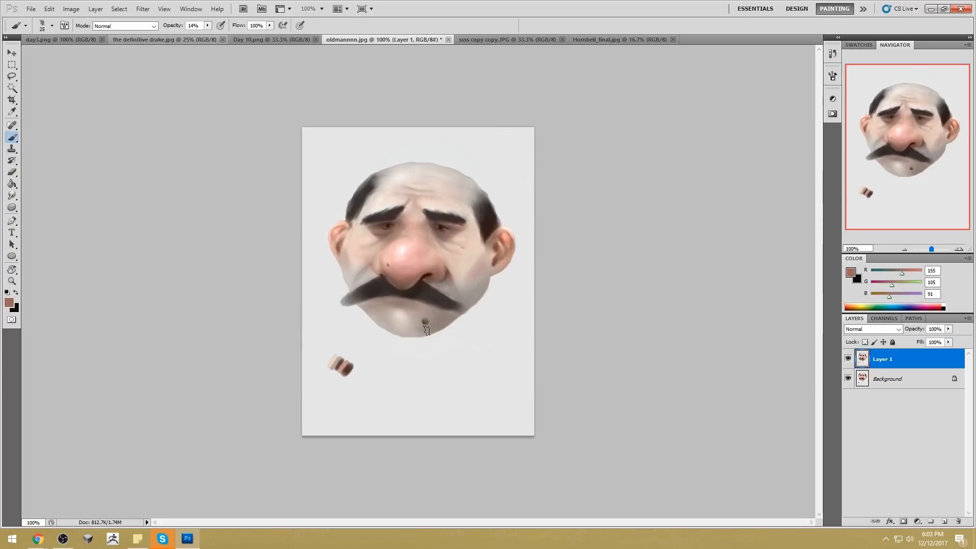
left_click(348, 250, "alt")
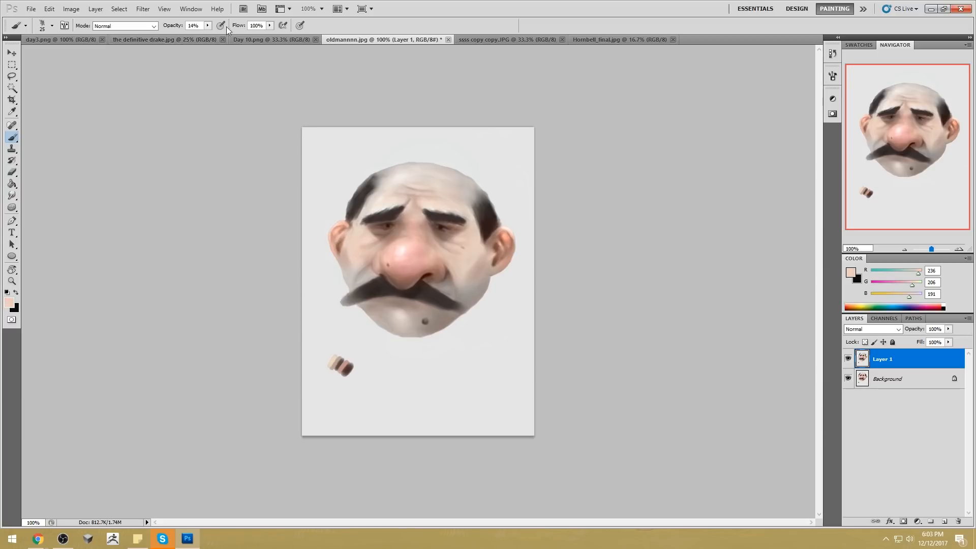
key("7")
key("5")
left_click(354, 247, "alt")
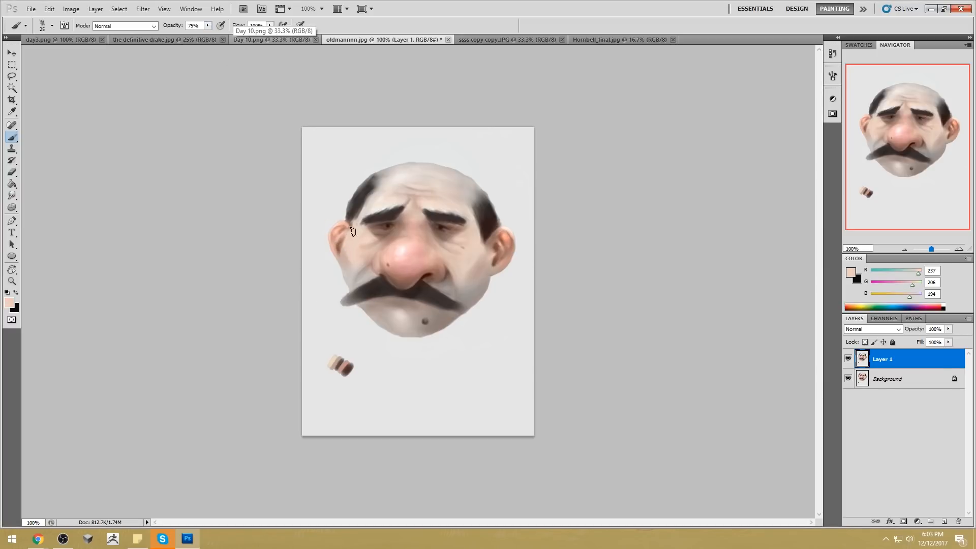
left_click(476, 255, "alt")
Step: Smudge the cheek on the image's right with the Smudge tool at 10% strength and about size 15, and return to the brush
left_click_drag(15, 197, 52, 215)
key("bracketleft")
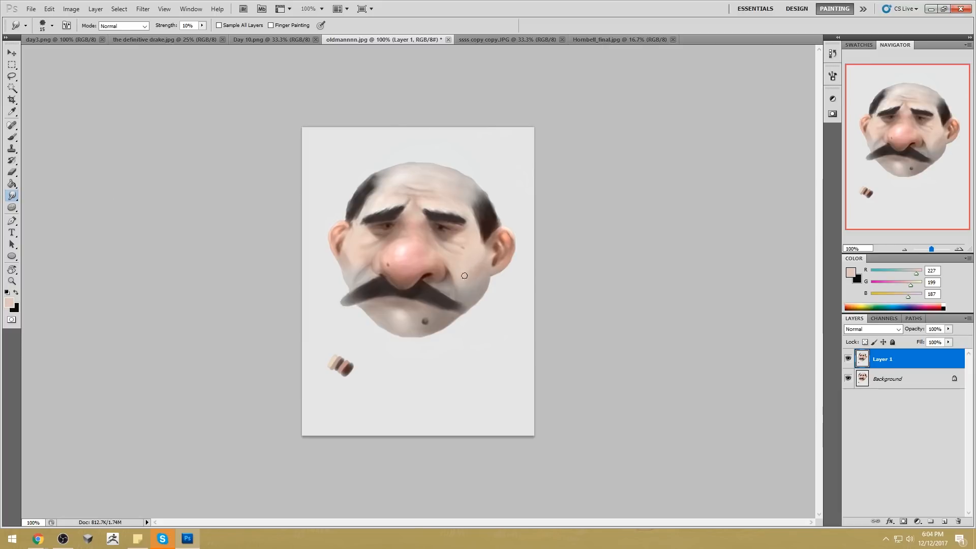
key("bracketleft")
key("bracketright")
key("bracketleft")
key("bracketright")
key("bracketright")
key("b")
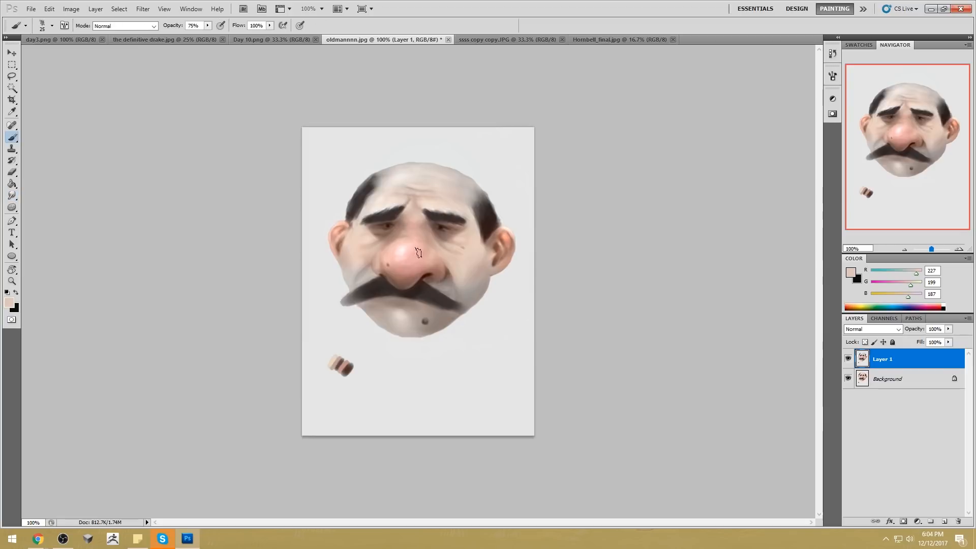
Step: Sample a pale pink, RGB 254, 234, 231, and paint small highlights below the eye on the image's right
left_click(458, 234, "alt")
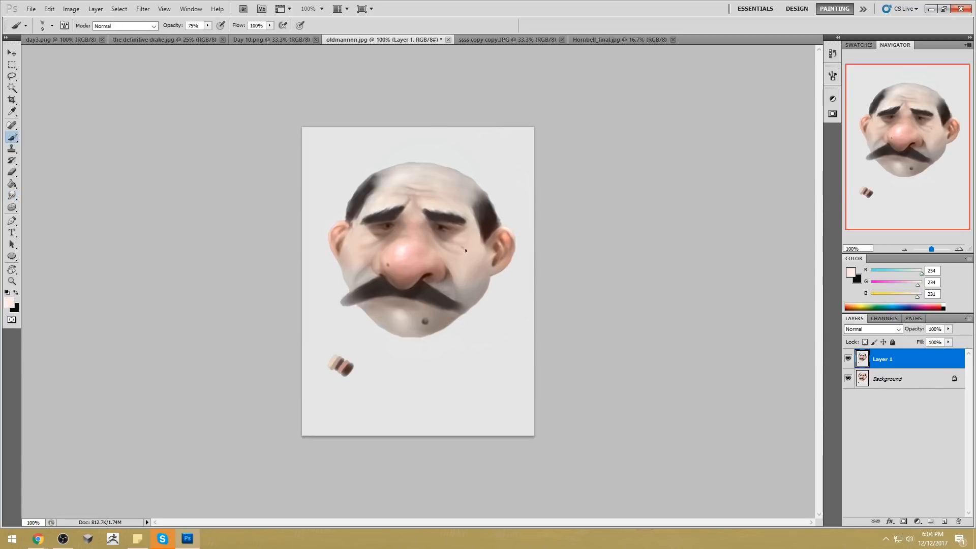
key("bracketleft")
key("bracketright")
key("bracketright")
key("bracketright")
key("bracketleft")
key("bracketleft")
key("bracketleft")
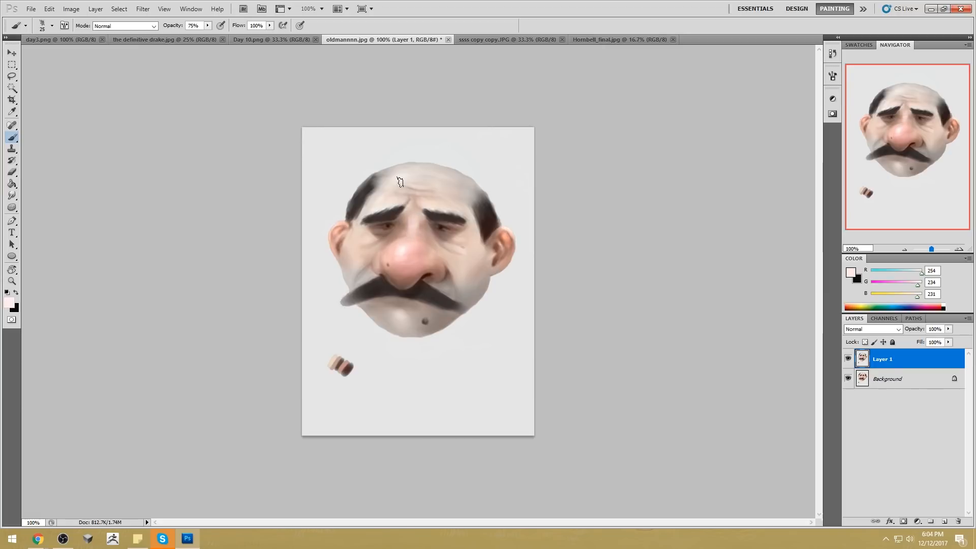
Step: Add pale pink highlights to the forehead and cheek wrinkles at 75% opacity, varying the brush around size 20
key("bracketleft")
key("bracketright")
key("bracketleft")
key("bracketleft")
key("bracketleft")
key("bracketright")
key("bracketright")
key("bracketright")
key("bracketleft")
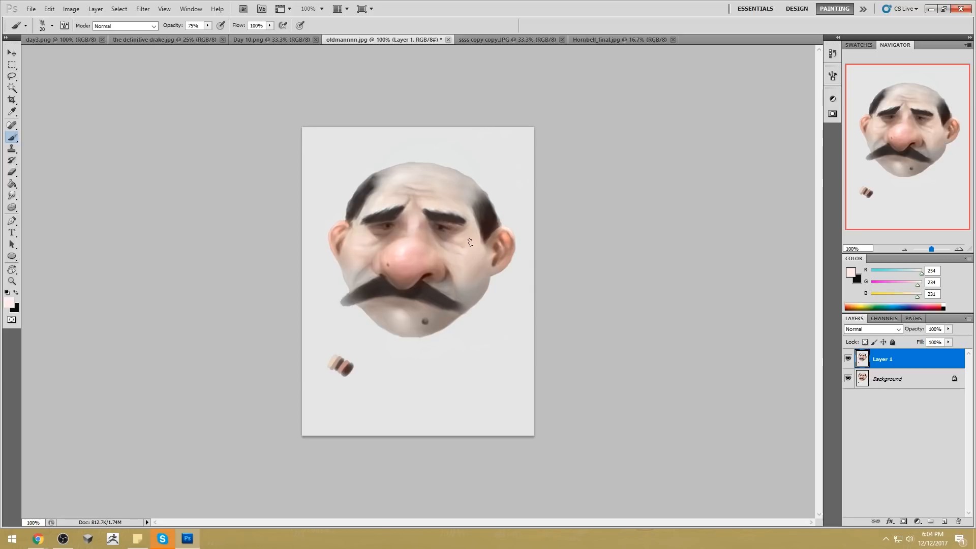
Step: Paint the crease between the eyebrows with a small brush at 75% opacity, using sampled muted browns such as RGB 173, 136, 123
key("bracketleft")
key("bracketright")
key("bracketright")
key("bracketright")
key("bracketright")
left_click(429, 221, "alt")
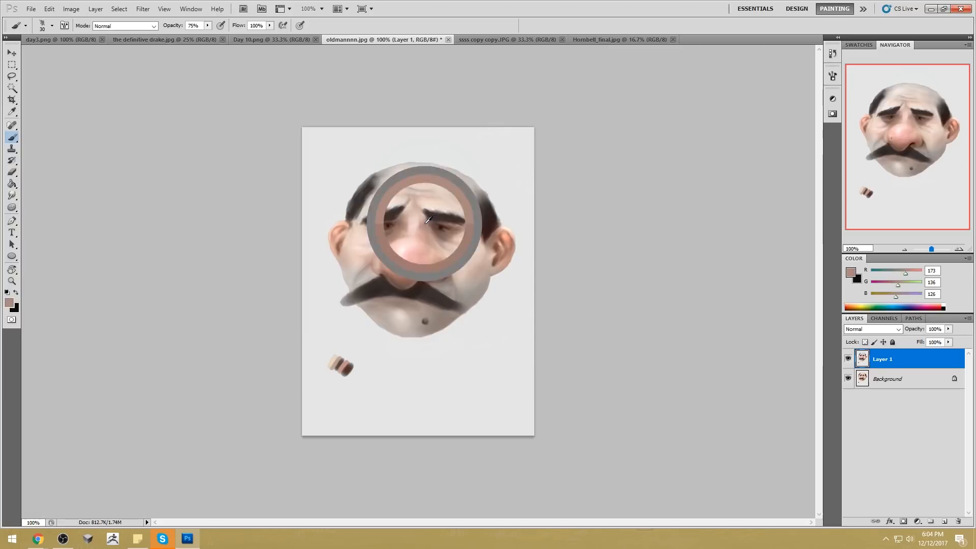
key("bracketleft")
key("bracketleft")
key("bracketleft")
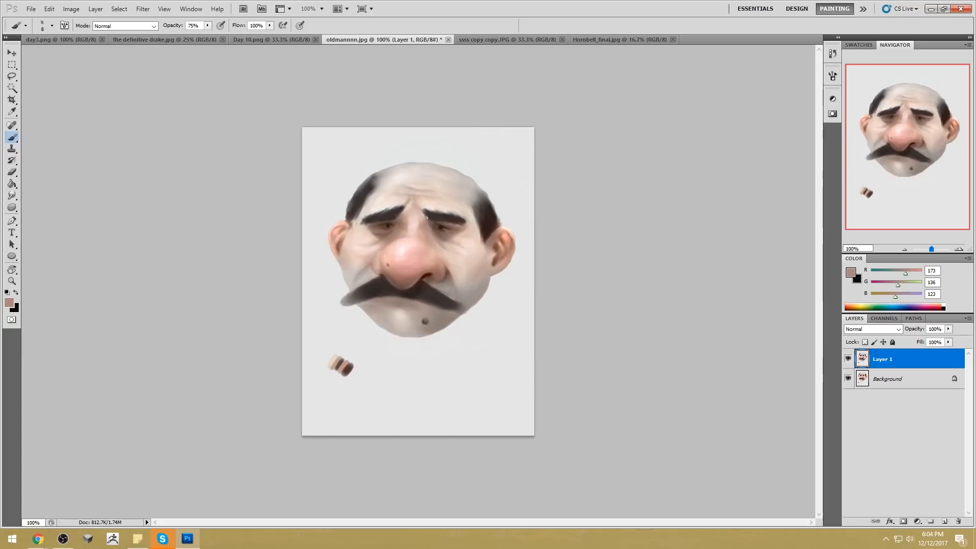
left_click_drag(418, 210, 424, 223)
left_click(397, 226, "alt")
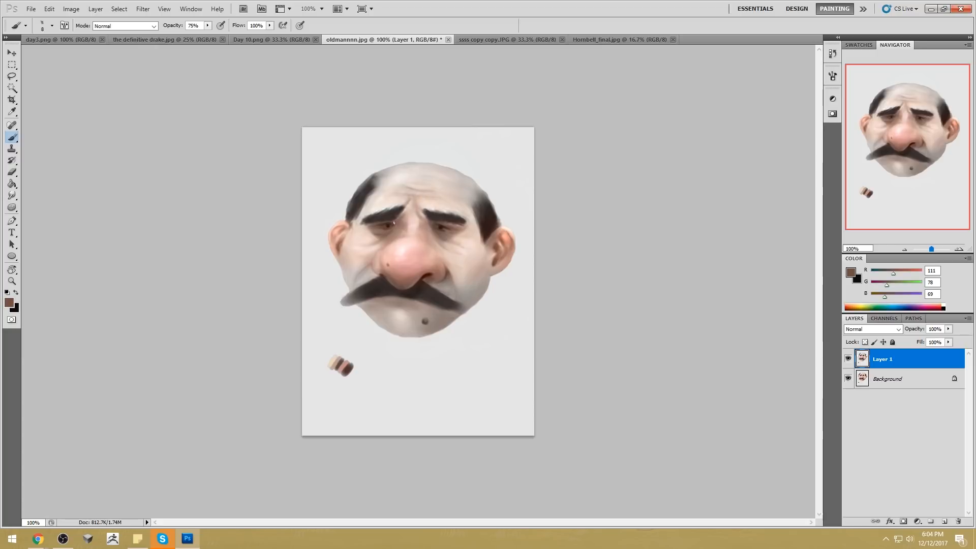
Step: Sample light skin and dark brow tones and refine the inner ends of both eyebrows, reducing the brush to size 7
left_click(420, 207, "alt")
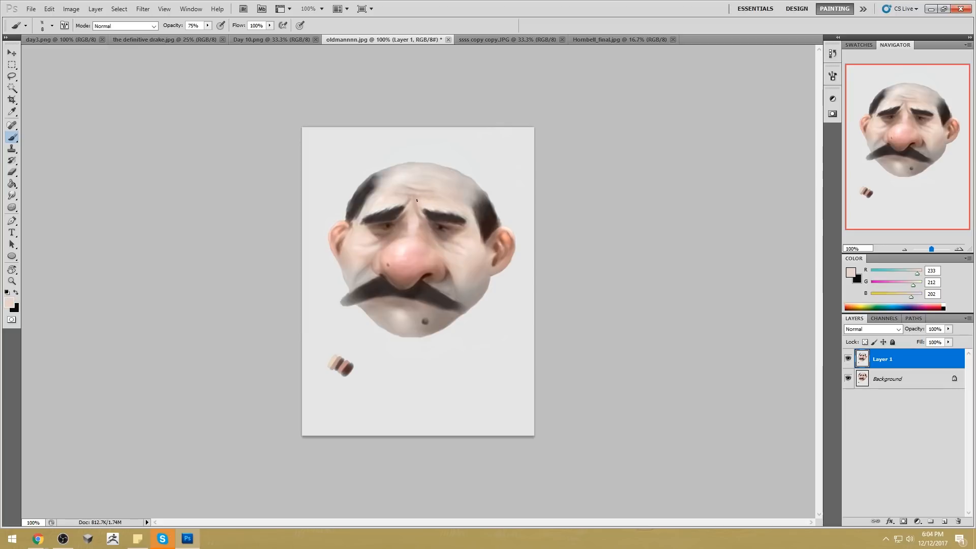
left_click(405, 196, "alt")
left_click(396, 216, "alt")
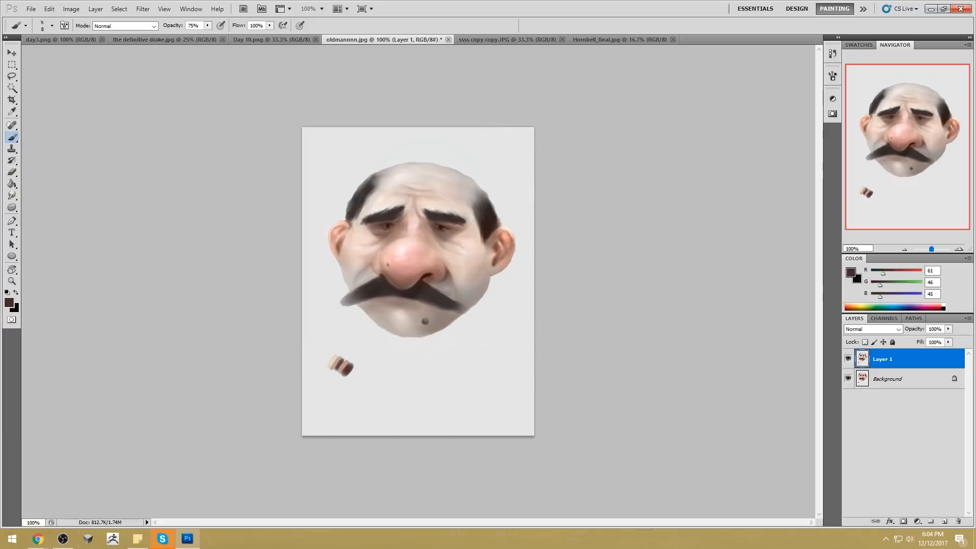
left_click(434, 212, "alt")
key("bracketleft")
key("bracketleft")
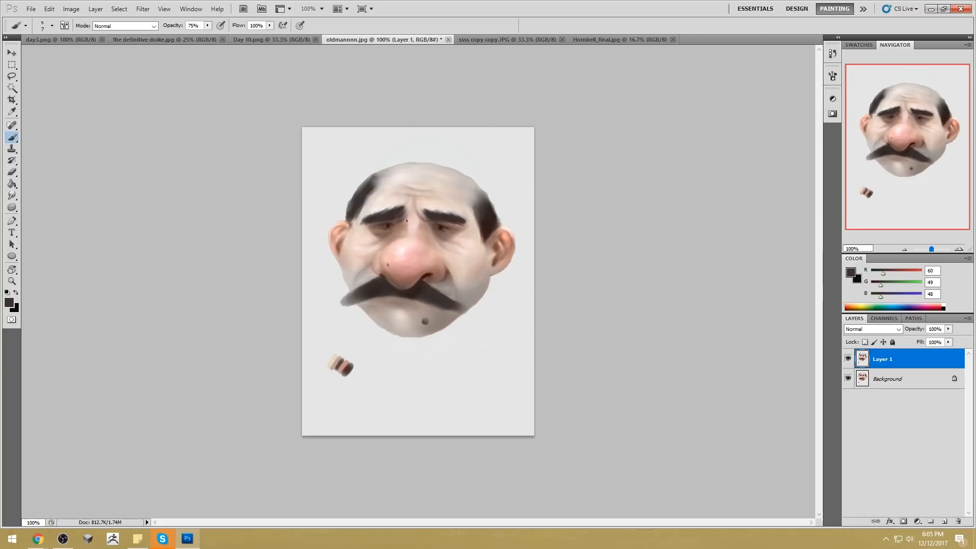
Step: Alternate sampled light and brown skin tones to sharpen the frown folds between the eyebrows with the size 7 brush
left_click(410, 209, "alt")
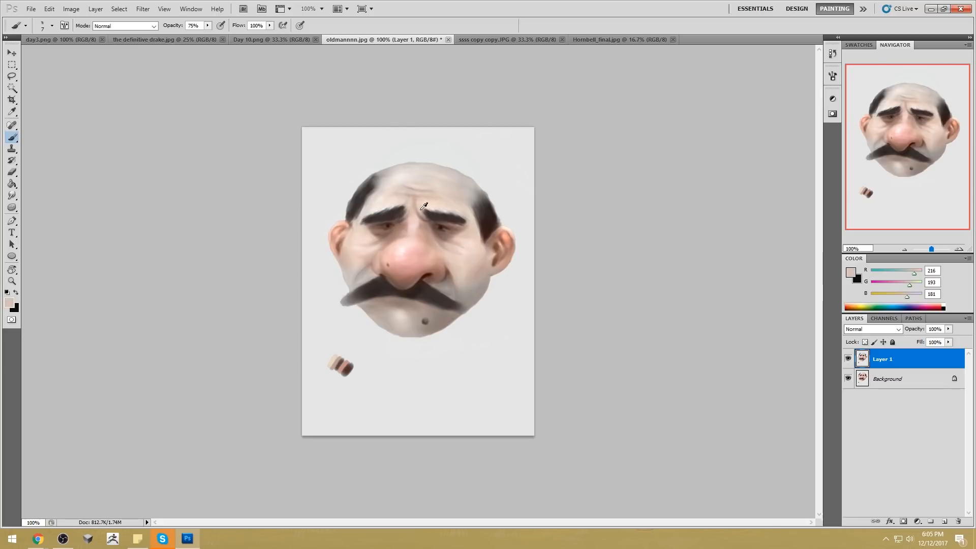
left_click(422, 217, "alt")
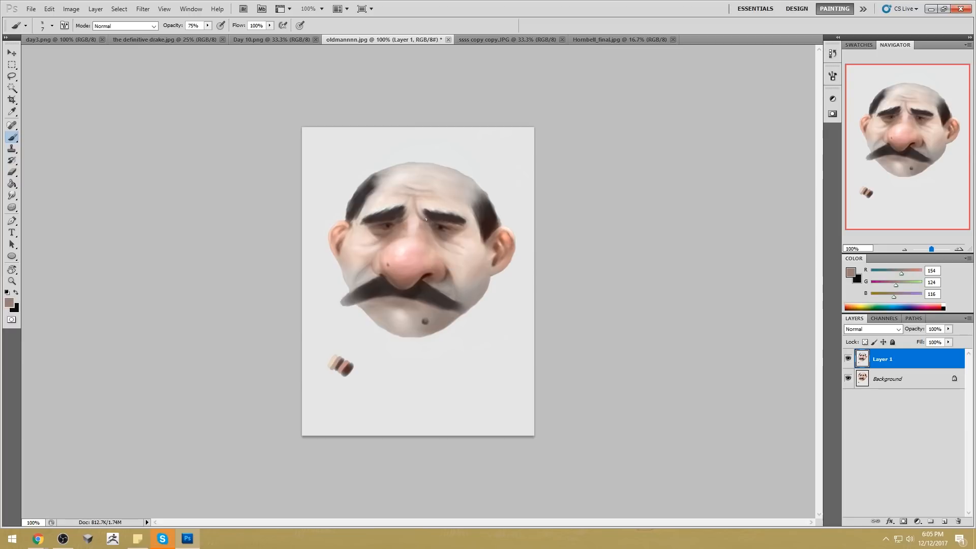
left_click(414, 208, "alt")
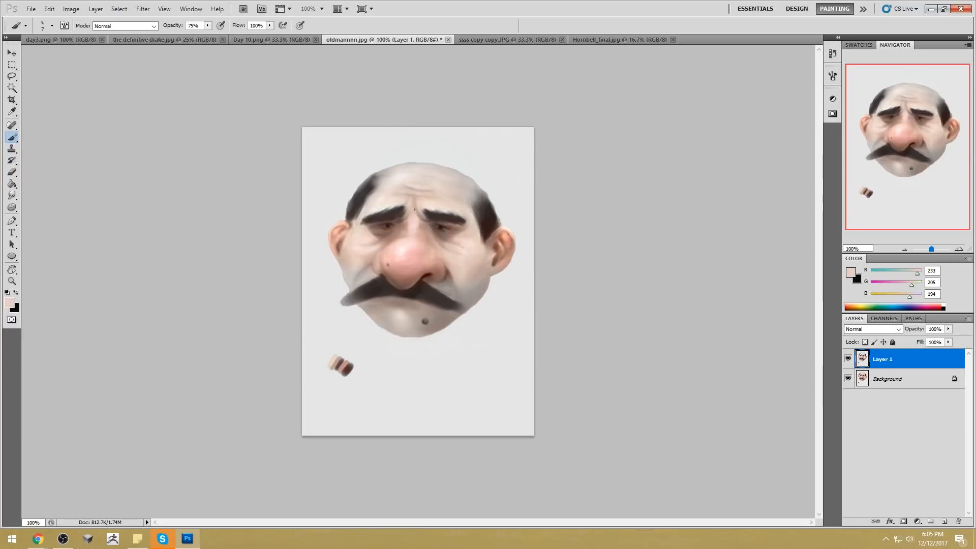
left_click(419, 214, "alt")
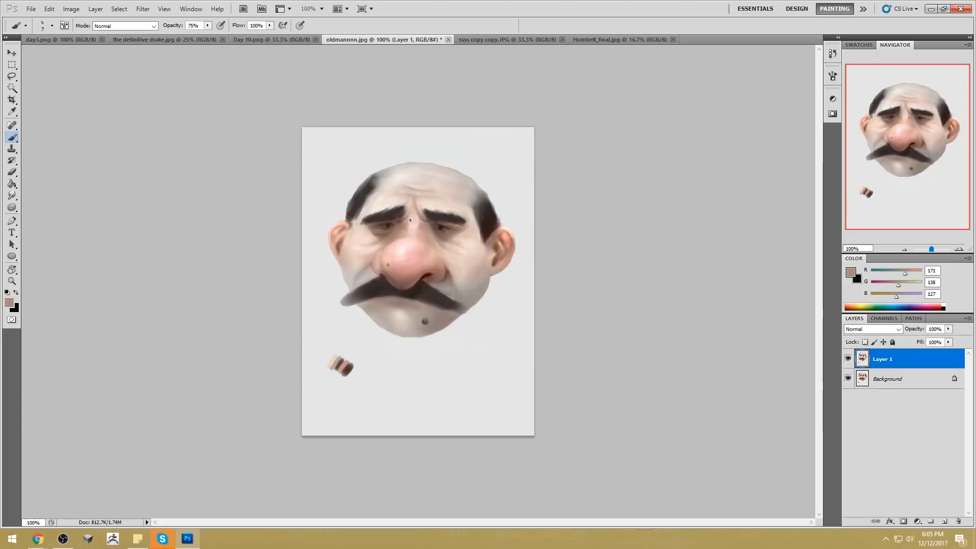
left_click(423, 225, "alt")
Step: Lighten the forehead above the eyebrows with sampled RGB 240, 221, 209 and 242, 235, 230, varying the brush between about 9 and 15
left_click(425, 205, "alt")
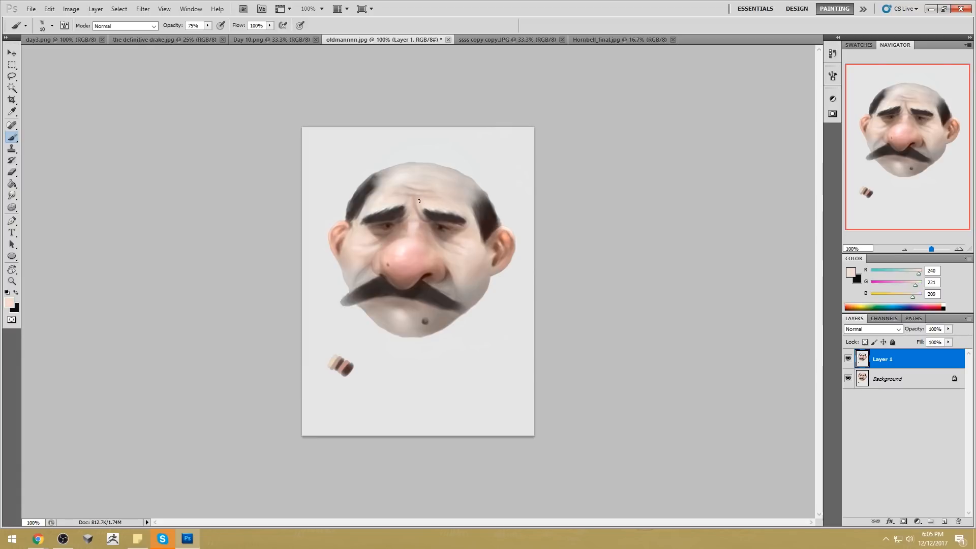
key("bracketright")
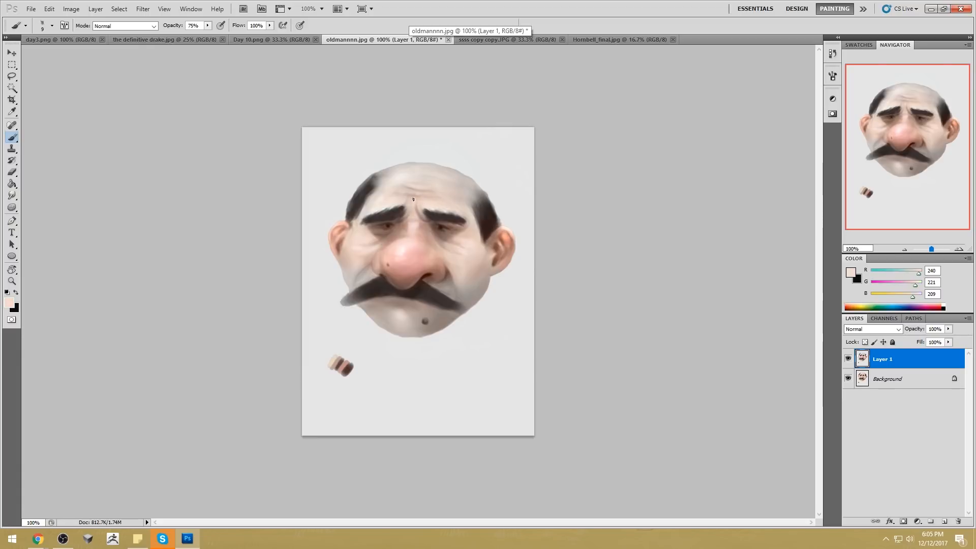
key("bracketleft")
key("bracketleft")
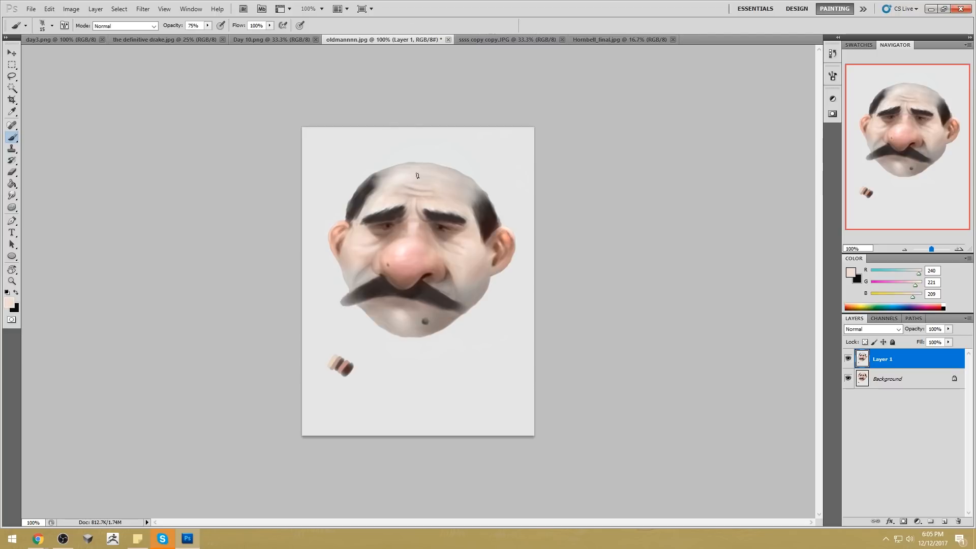
left_click(400, 181, "alt")
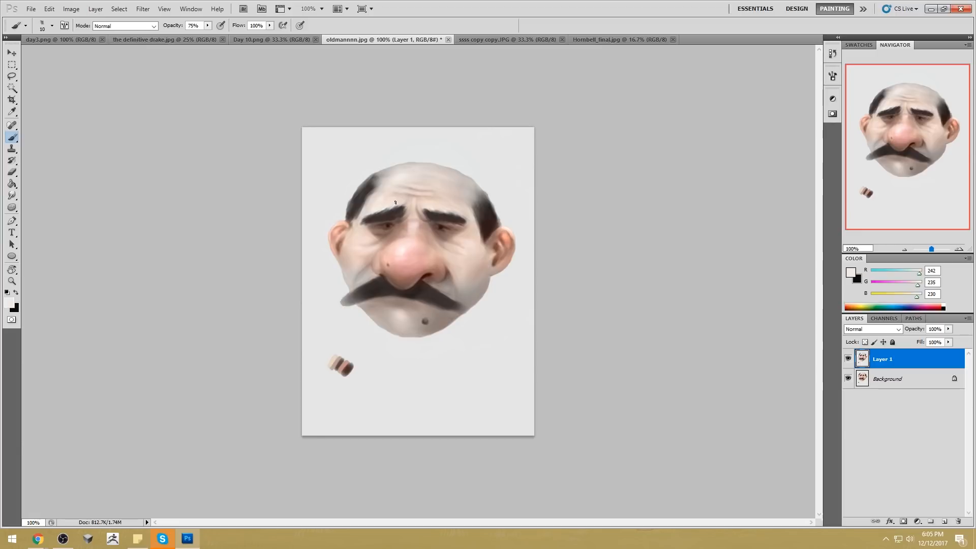
key("bracketleft")
Step: Brighten the nose bridge, sample the background's light grey, RGB 230, 230, 230, and paint nose highlights, undoing the oversized stroke and reducing the brush
left_click_drag(403, 241, 390, 248)
left_click(404, 241, "alt")
left_click(407, 249, "alt")
left_click(511, 310, "alt")
key("bracketright")
left_click_drag(408, 275, 420, 257)
key("ctrl+z")
key("bracketleft")
key("bracketleft")
key("bracketleft")
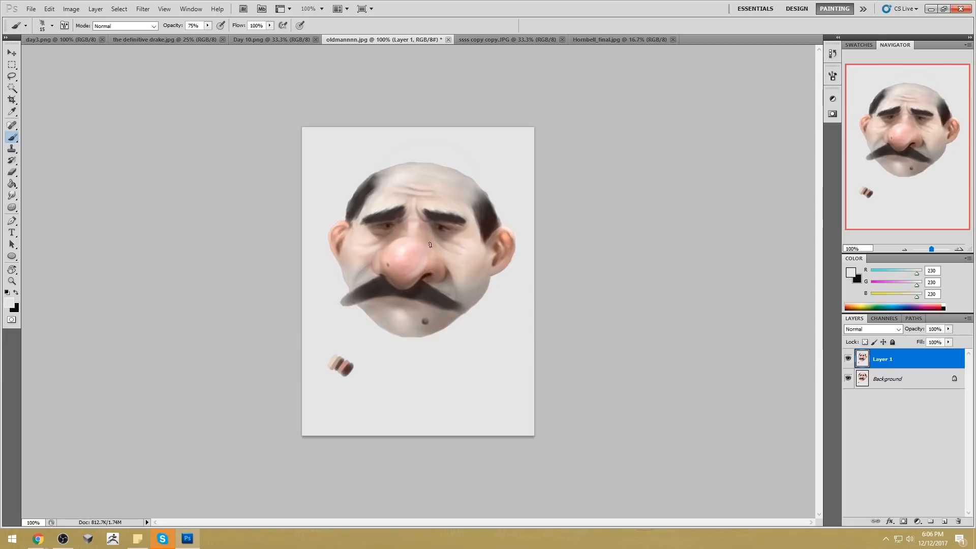
Step: Soften the nose highlights with the Smudge tool at 10% strength and size 9, and return to the brush
left_click_drag(11, 195, 35, 214)
key("bracketleft")
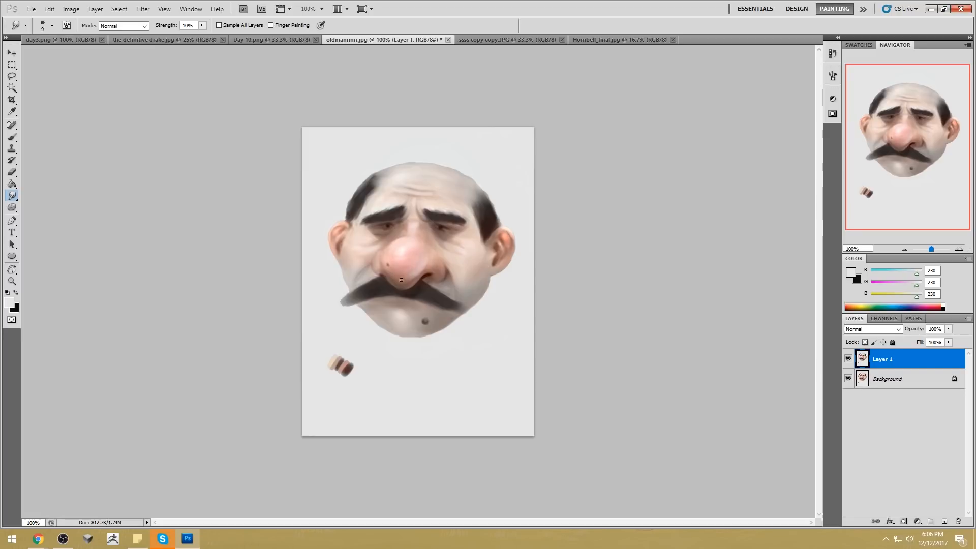
key("b")
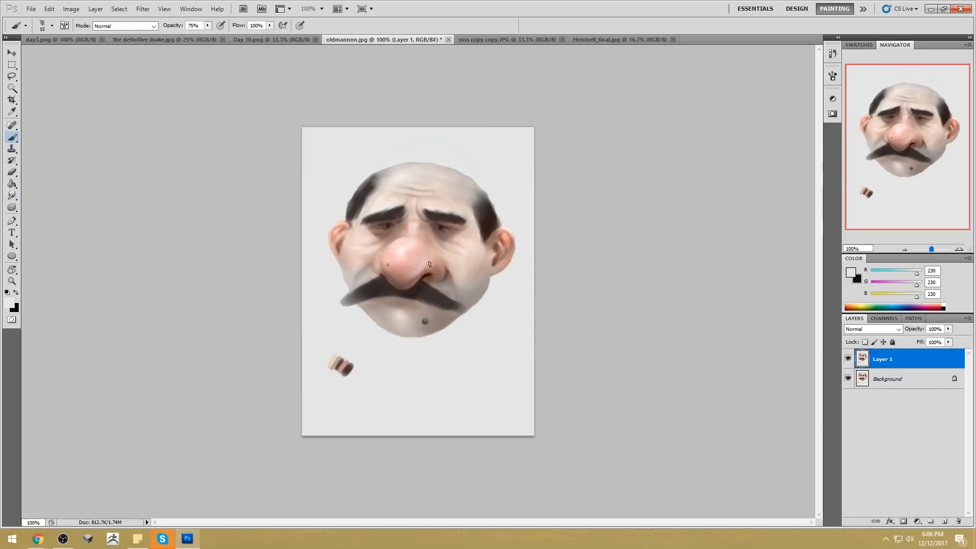
Step: Touch up the side and underside of the nose with sampled pink, RGB 221, 181, 178, and the background's light grey, varying the brush size
left_click(426, 264, "alt")
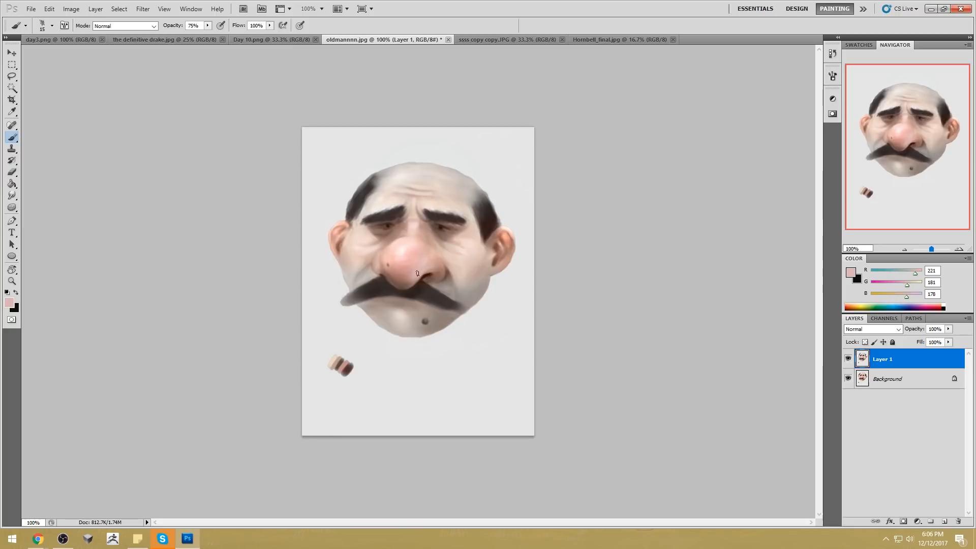
left_click(512, 312, "alt")
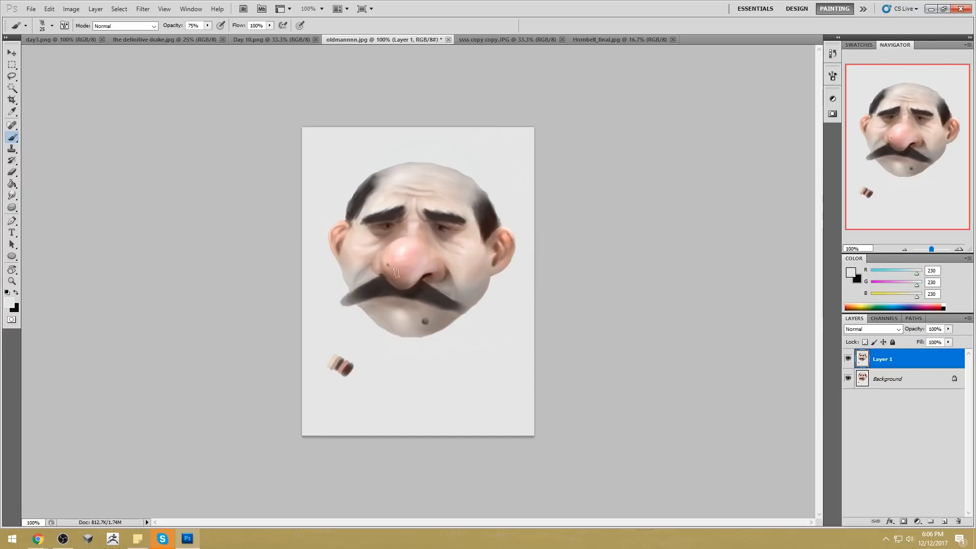
key("bracketleft")
key("bracketleft")
key("bracketright")
key("bracketright")
key("bracketright")
key("bracketright")
Step: Clean up the eyebrow edges with sampled skin and dark brow tones using a small brush, and switch to the Smudge tool
left_click(440, 206, "alt")
key("bracketleft")
key("bracketleft")
key("bracketleft")
key("bracketleft")
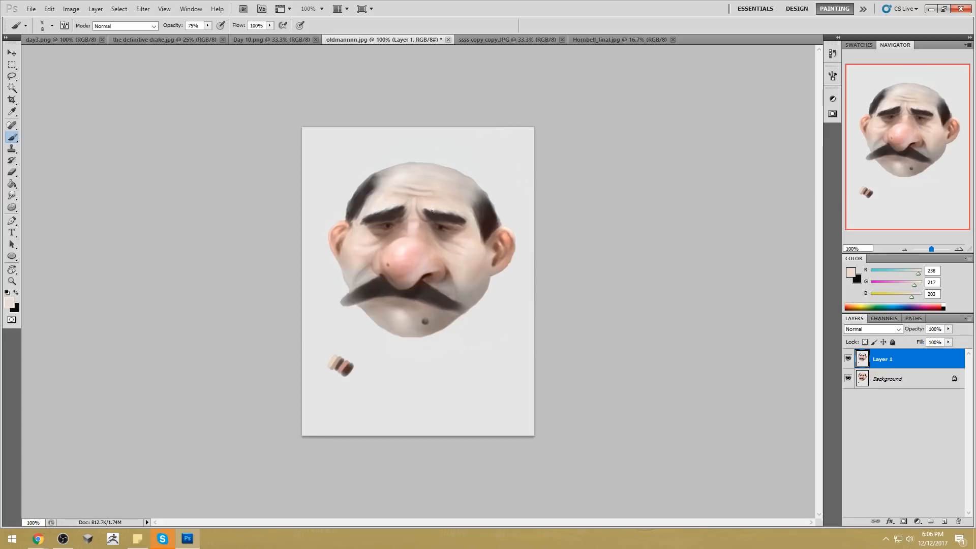
left_click(395, 201, "alt")
left_click(366, 219, "alt")
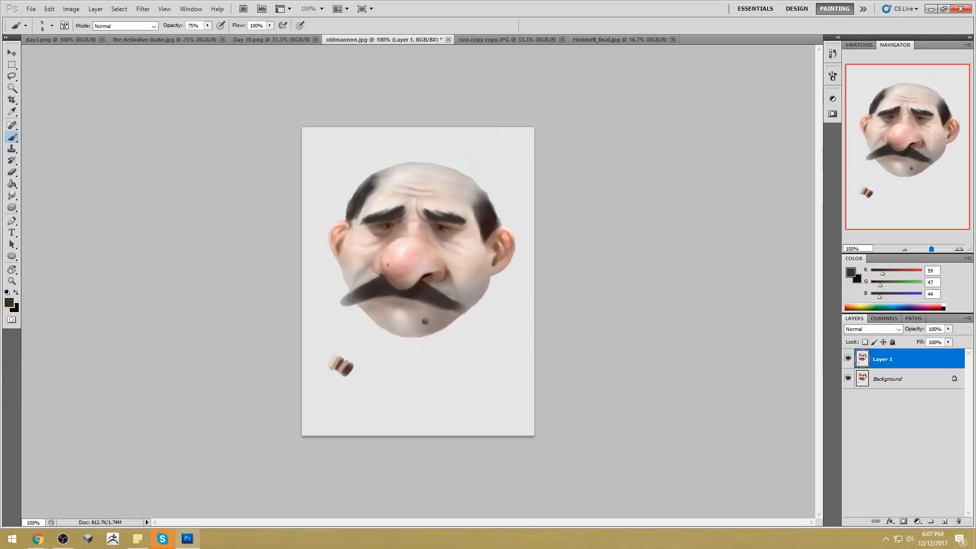
left_click(12, 195)
left_click(51, 214)
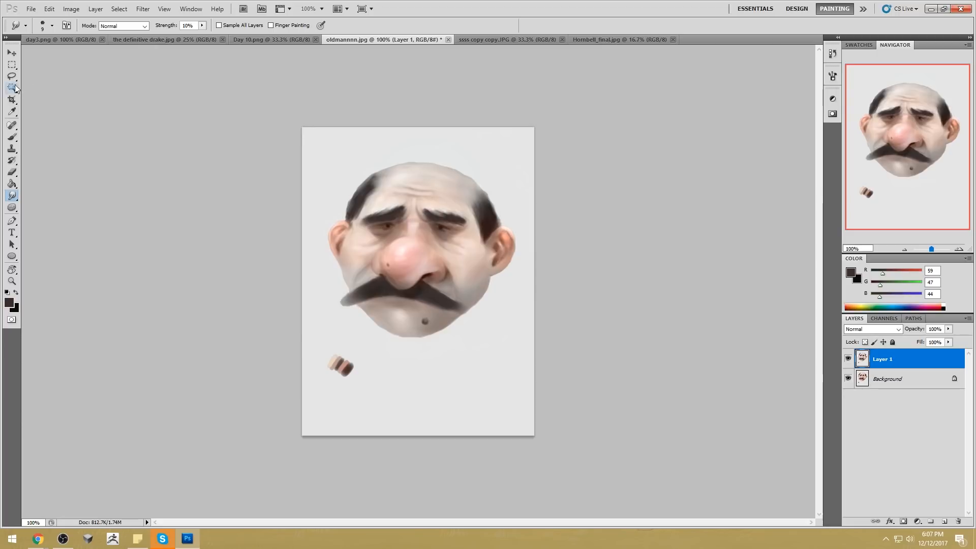
Step: Select the moustache with the Magic Wand at tolerance 14 and return to the brush
key("w")
left_click(425, 296)
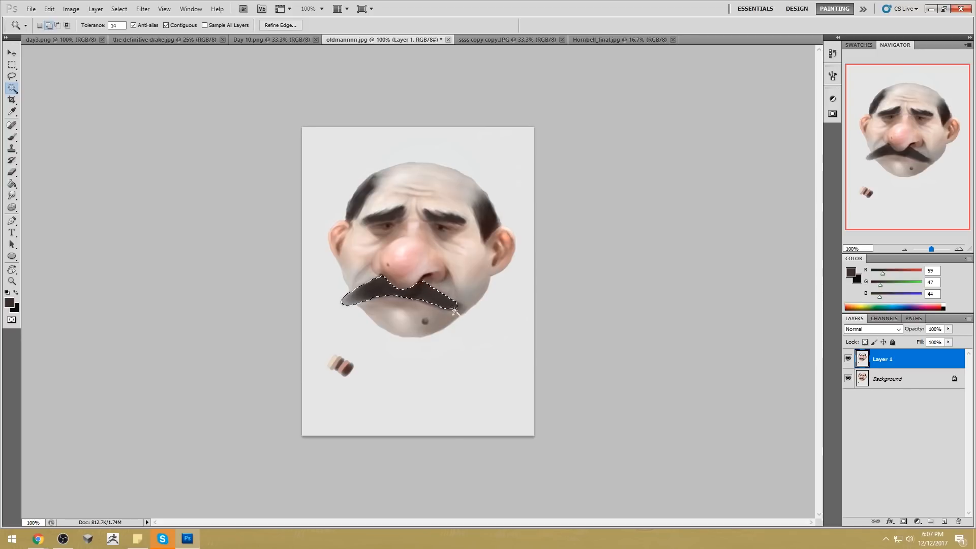
key("b")
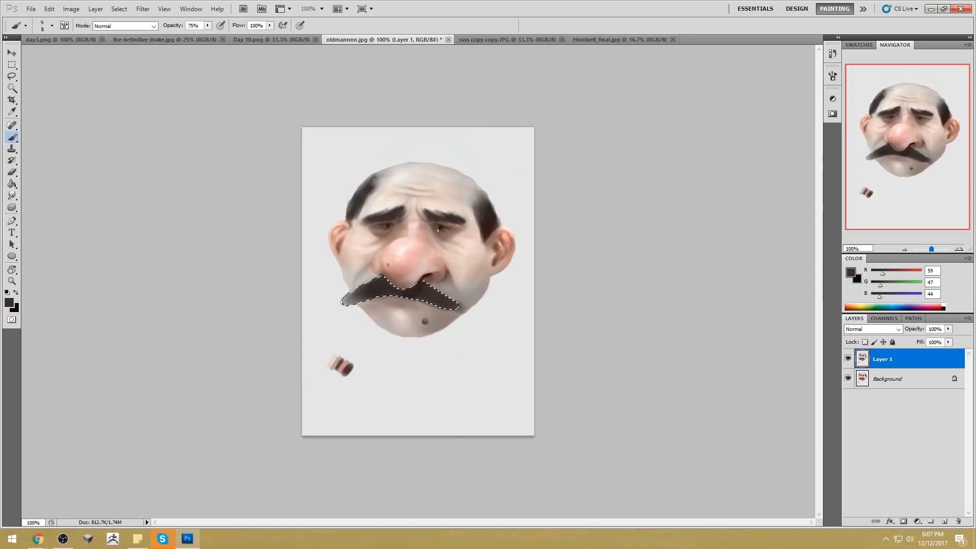
Step: Set the foreground colour to black, darken the selected moustache with a size 80 brush, and deselect it
left_click(453, 214, "alt")
key("ctrl+z")
left_click(851, 273)
left_click(656, 331)
left_click(912, 197)
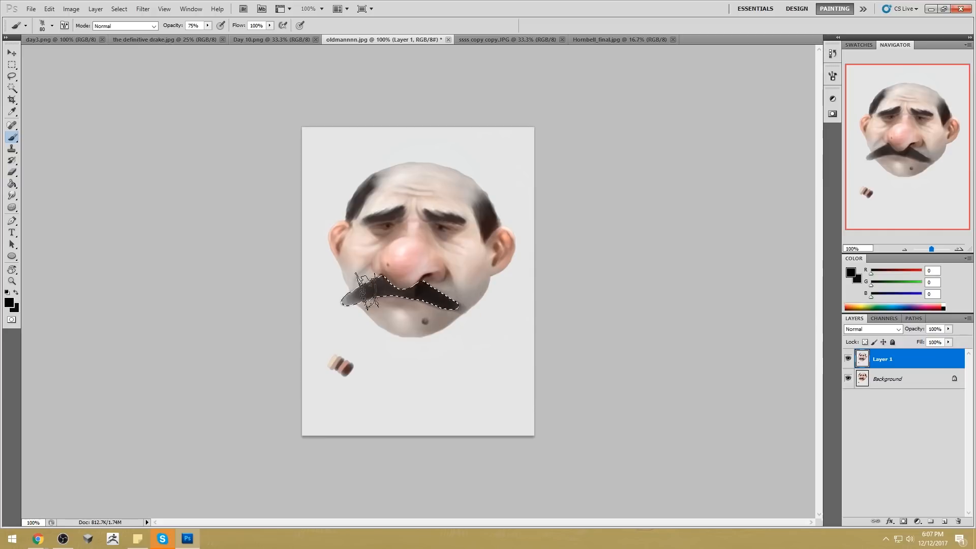
left_click_drag(405, 293, 512, 278)
key("m")
right_click(426, 285)
left_click(449, 291)
key("b")
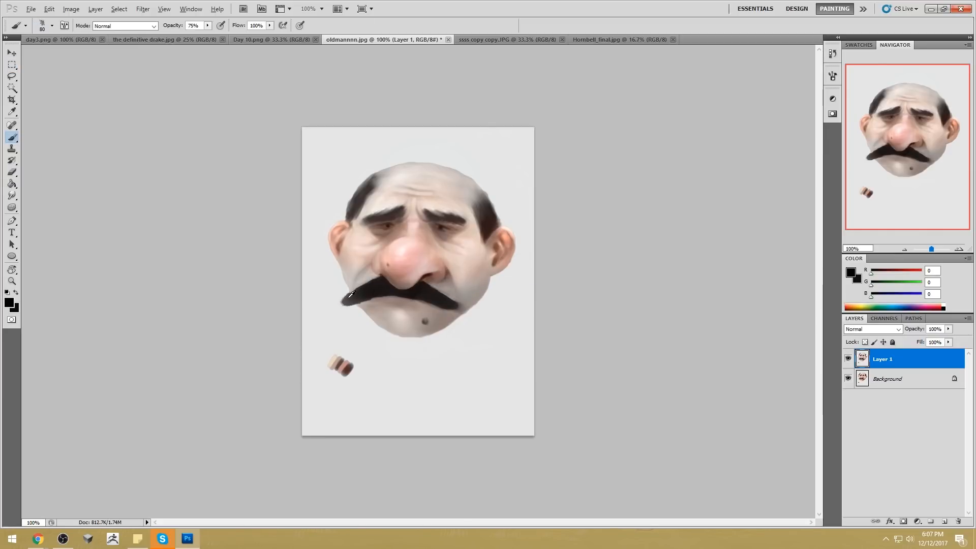
left_click(351, 292, "alt")
left_click(349, 287, "alt")
left_click_drag(348, 288, 347, 255)
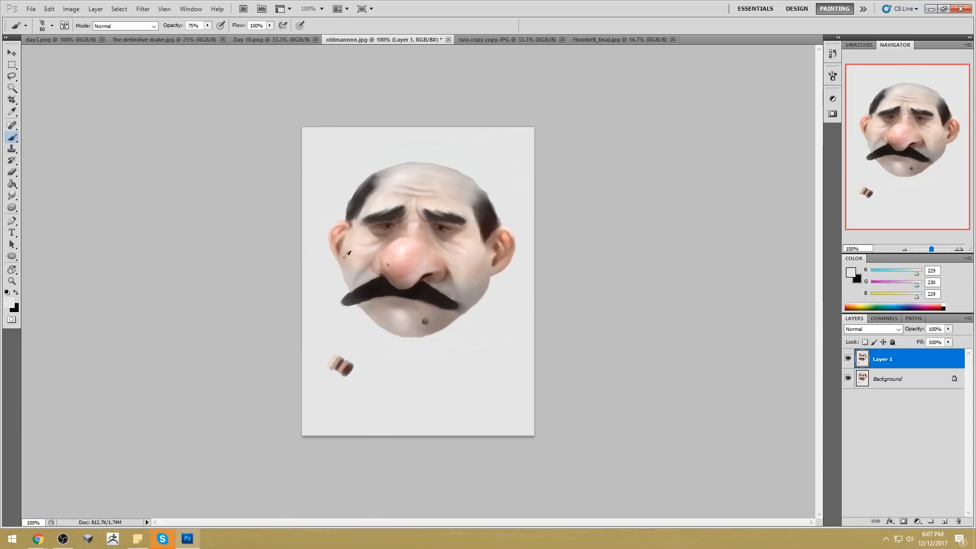
left_click_drag(357, 295, 336, 257)
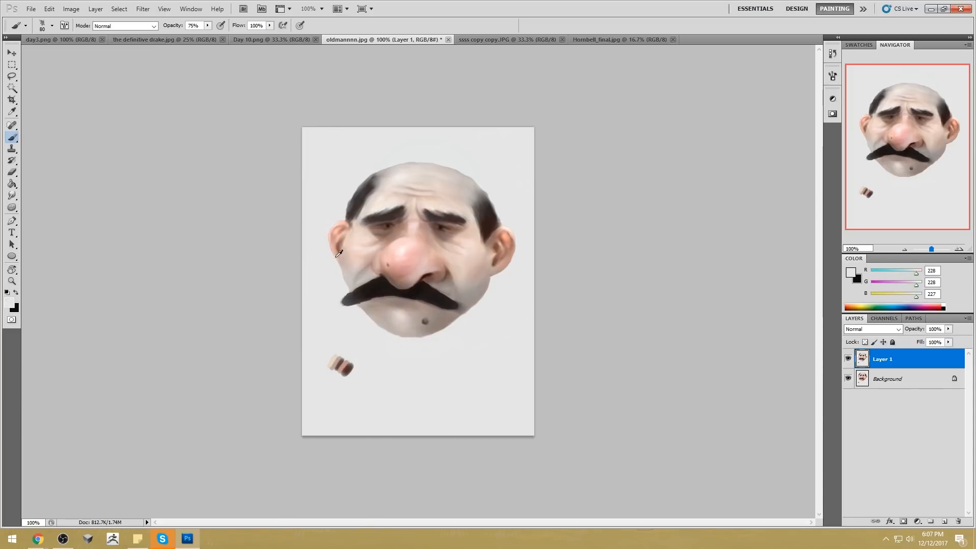
Step: Sample near-black, RGB 32, 26, 25, and extend both moustache tips outward with a small brush at 100% opacity
left_click(437, 296, "alt")
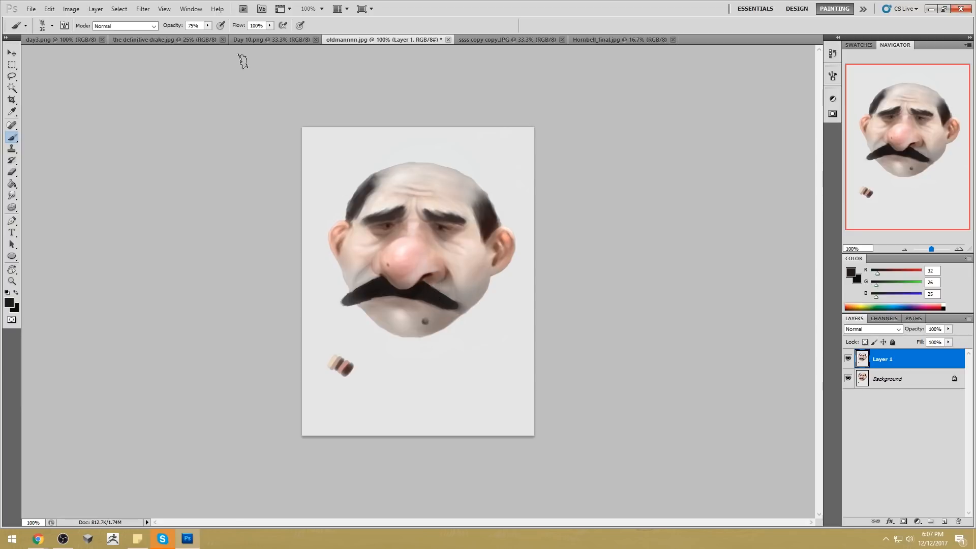
left_click_drag(208, 25, 231, 39)
key("bracketleft")
key("bracketleft")
key("bracketleft")
key("bracketleft")
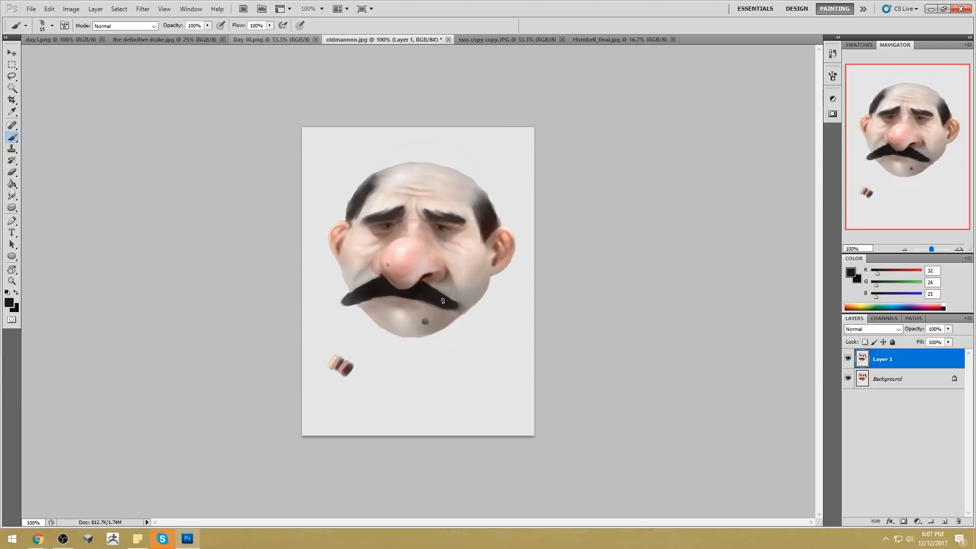
key("bracketright")
key("bracketright")
left_click_drag(424, 296, 471, 314)
left_click_drag(362, 291, 349, 301)
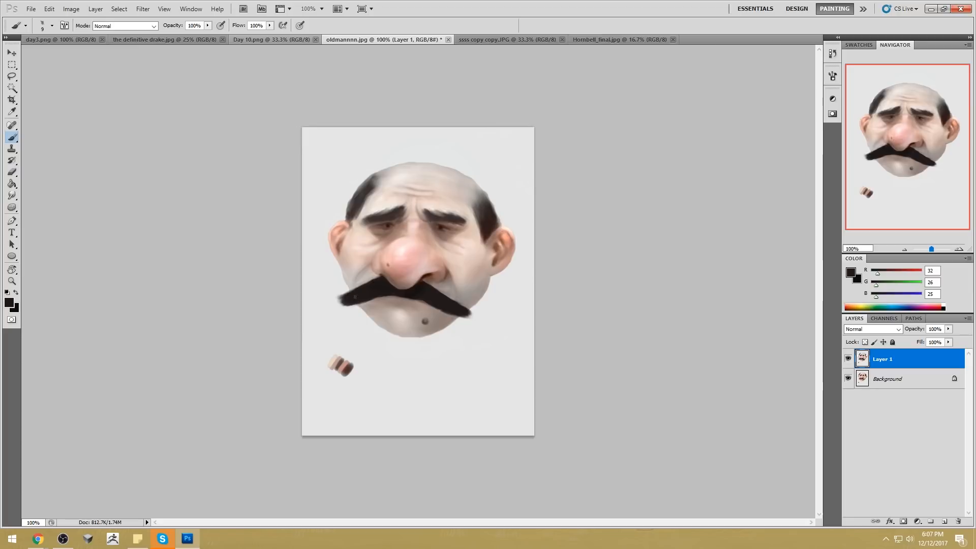
left_click_drag(342, 303, 336, 303)
Step: Look up the name of the 100 px dry oil brush preset and close the presets without renaming it
right_click(414, 184)
right_click(543, 299)
right_click(529, 298)
left_click(540, 304)
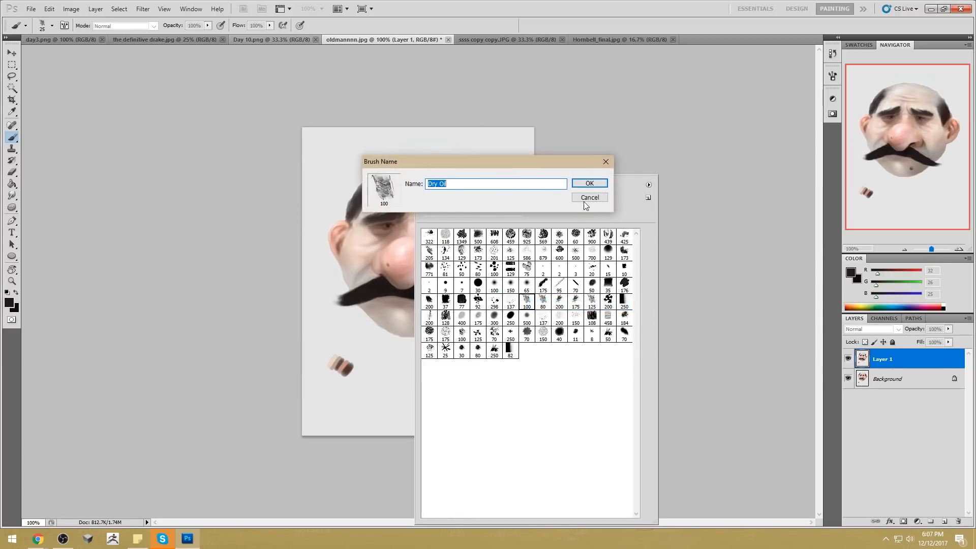
left_click(587, 198)
left_click(706, 131)
Step: Choose the 100 px dry oil brush preset, test a stroke below the face, and undo it
right_click(440, 244)
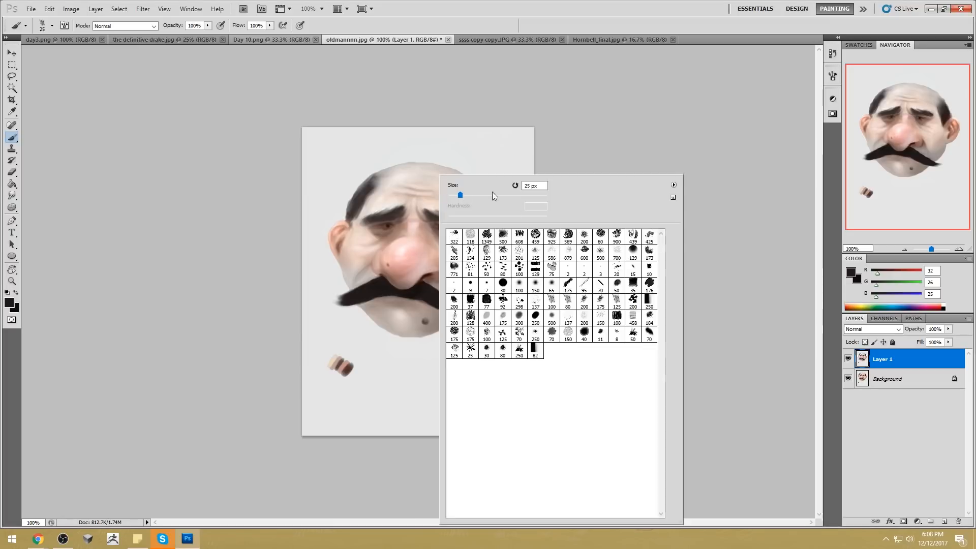
left_click(551, 307)
left_click_drag(390, 369, 470, 384)
key("ctrl+z")
Step: Look up the name of the 80 px dry oil brush preset and close the presets without renaming it
right_click(448, 246)
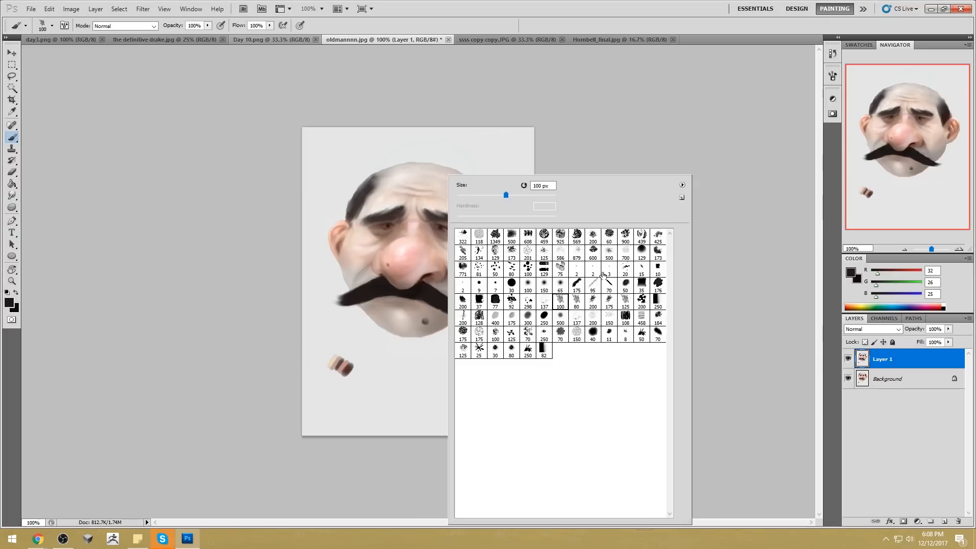
right_click(573, 301)
left_click(594, 307)
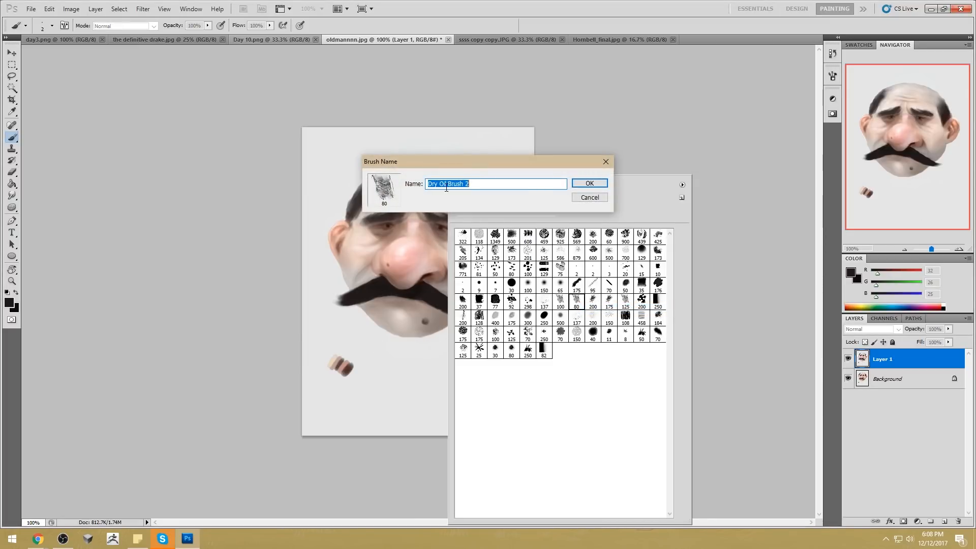
left_click(590, 197)
left_click(721, 105)
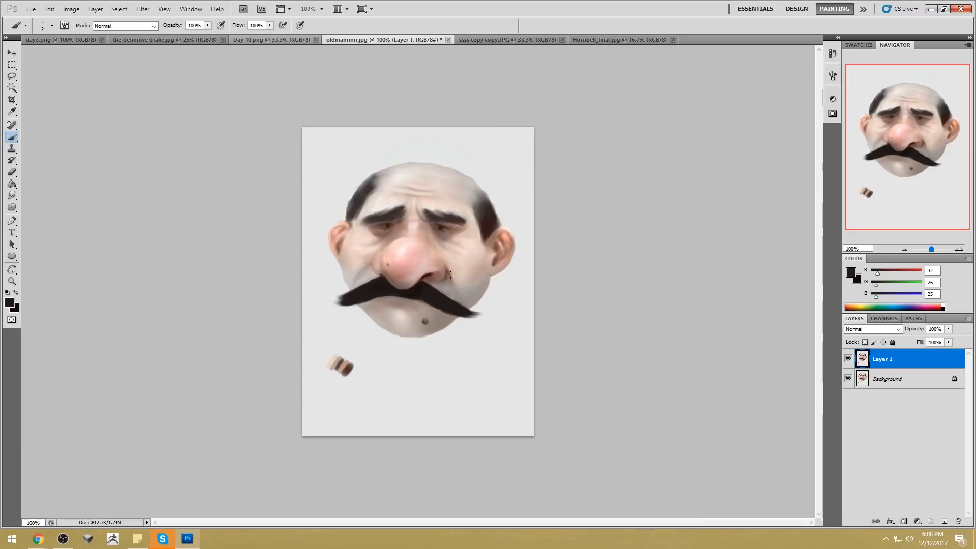
Step: Choose a dry oil brush preset, reduce it to 15 px, sample dark brown, RGB 46, 23, 18, and stroke along the moustache
key("bracketright")
key("bracketright")
key("bracketright")
key("bracketright")
key("bracketright")
key("bracketright")
right_click(416, 264)
left_click(548, 304)
left_click(673, 247)
key("bracketleft")
key("bracketleft")
key("bracketleft")
key("bracketleft")
key("bracketleft")
key("bracketleft")
key("bracketleft")
key("bracketleft")
key("bracketleft")
key("bracketleft")
left_click(424, 284, "alt")
left_click_drag(426, 285, 464, 304)
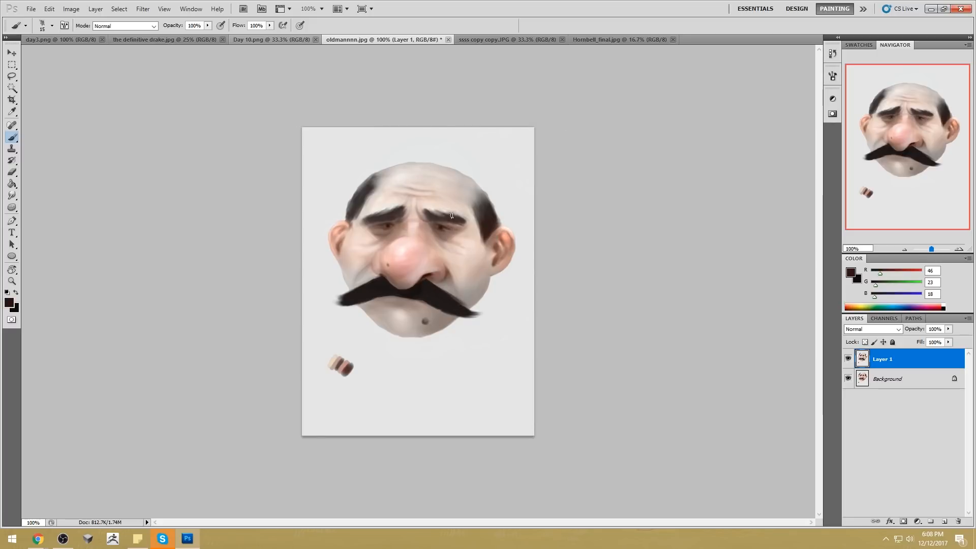
Step: Choose the 80 px preset in the last row, shrink it, and paint darker eyelid shading around the eye on the image's right
key("bracketleft")
right_click(471, 233)
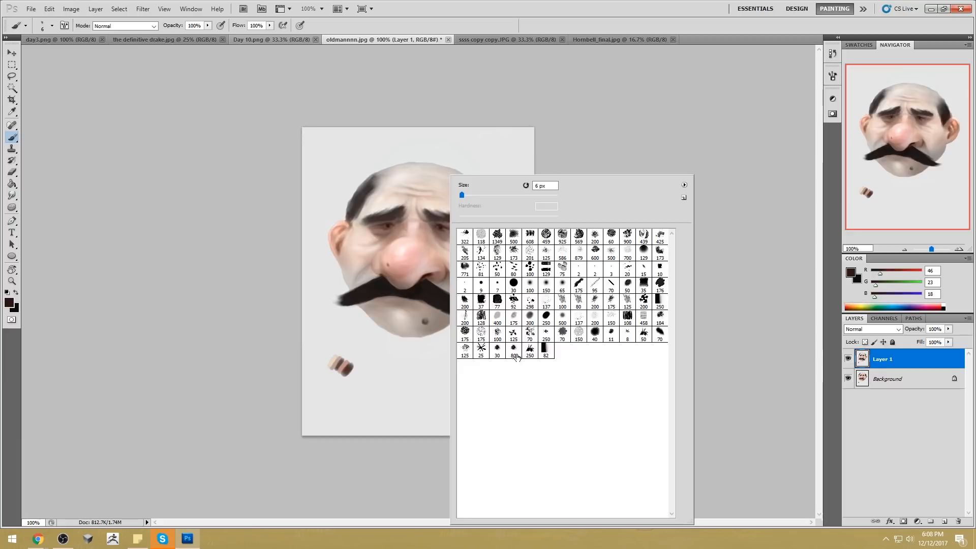
left_click(500, 352)
left_click(510, 353)
left_click(756, 291)
key("[")
key("[")
key("[")
key("[")
key("[")
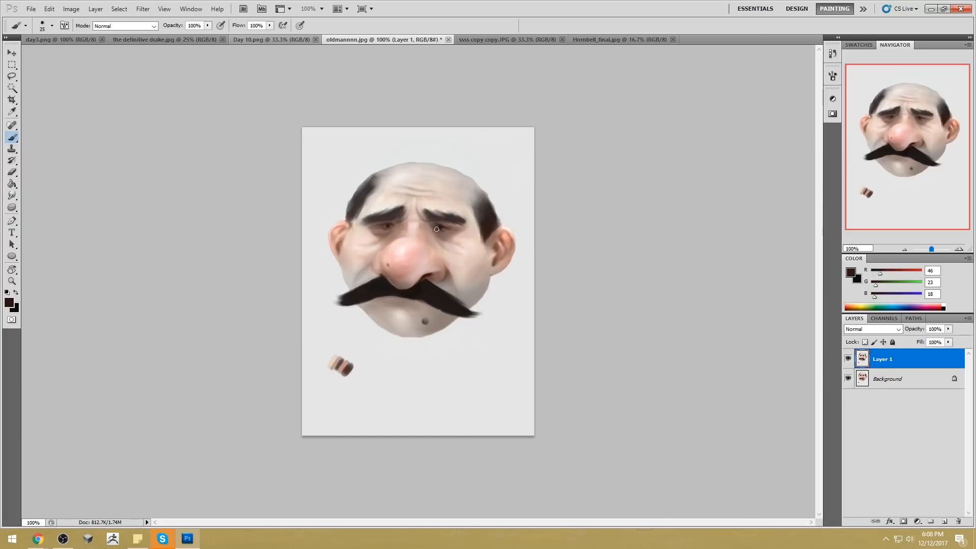
left_click(463, 229, "alt")
left_click_drag(434, 235, 462, 229)
left_click(447, 224, "alt")
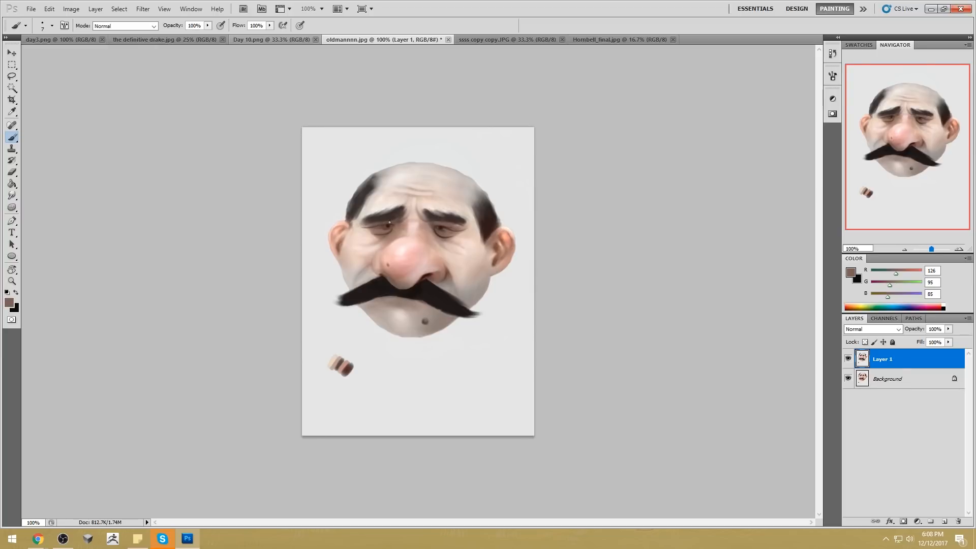
Step: Sample nearby skin and shadow tones and refine the eyelids of both eyes with the 7 px brush
left_click(439, 226, "alt")
left_click(392, 222, "alt")
left_click(395, 224, "alt")
left_click(394, 228, "alt")
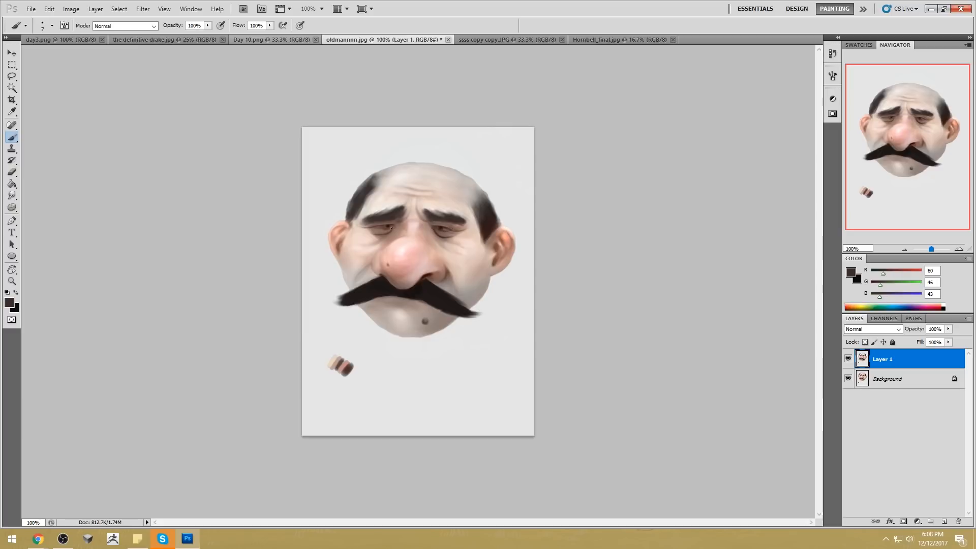
Step: Draw a thin dark mouth line below the moustache and contour lines down both cheeks in RGB 60, 46, 43
left_click_drag(378, 307, 416, 311)
key("ctrl+z")
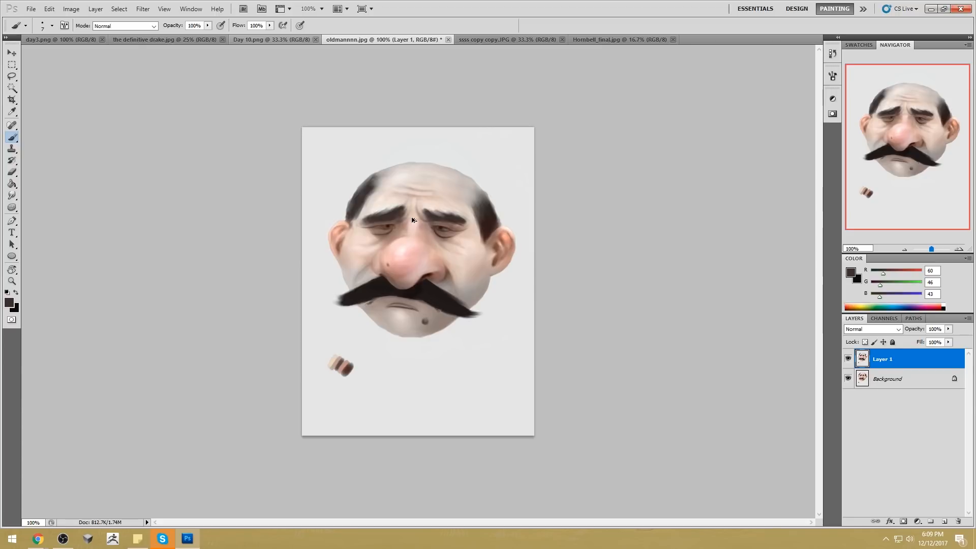
left_click_drag(484, 245, 472, 276)
left_click_drag(346, 252, 341, 292)
left_click_drag(486, 266, 476, 308)
key("ctrl+z")
left_click_drag(489, 268, 470, 311)
key("ctrl+z")
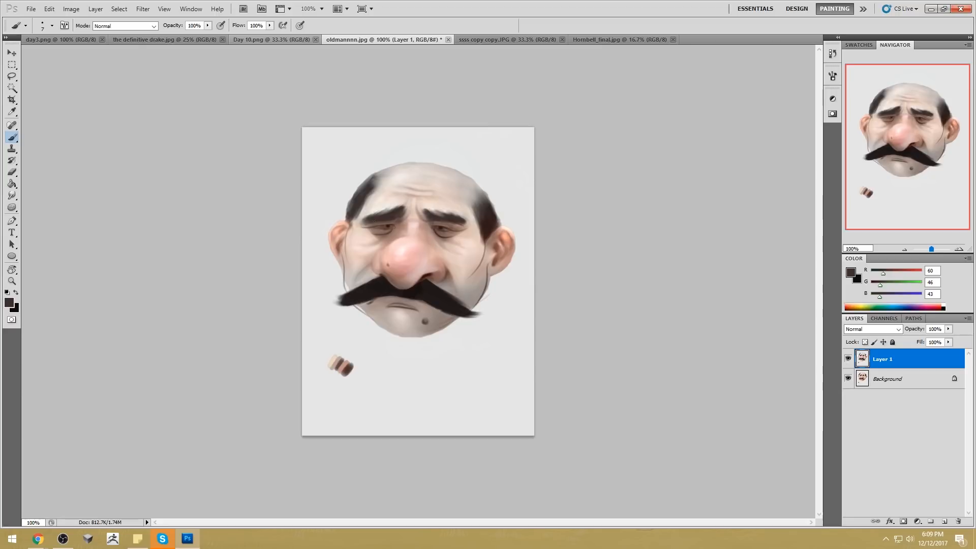
Step: Sample dark brown, RGB 46, 27, 26, and outline hanging earlobes below both ears with the 7 px brush
left_click(390, 286, "alt")
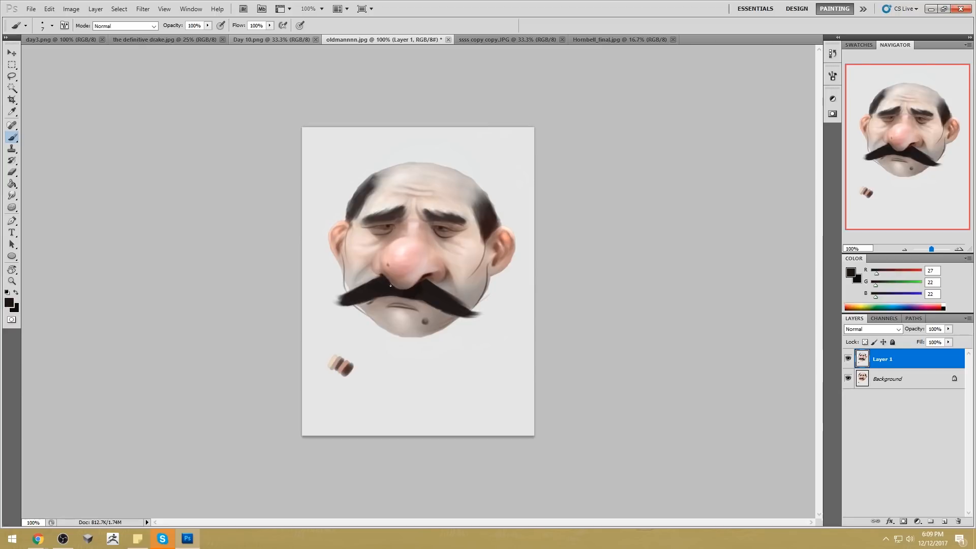
left_click(494, 270, "alt")
left_click(491, 222, "alt")
mouse_move(489, 273)
left_mouse_down()
mouse_move(512, 264)
mouse_move(499, 282)
left_mouse_up()
key("ctrl+z")
key("ctrl+z")
key("ctrl+z")
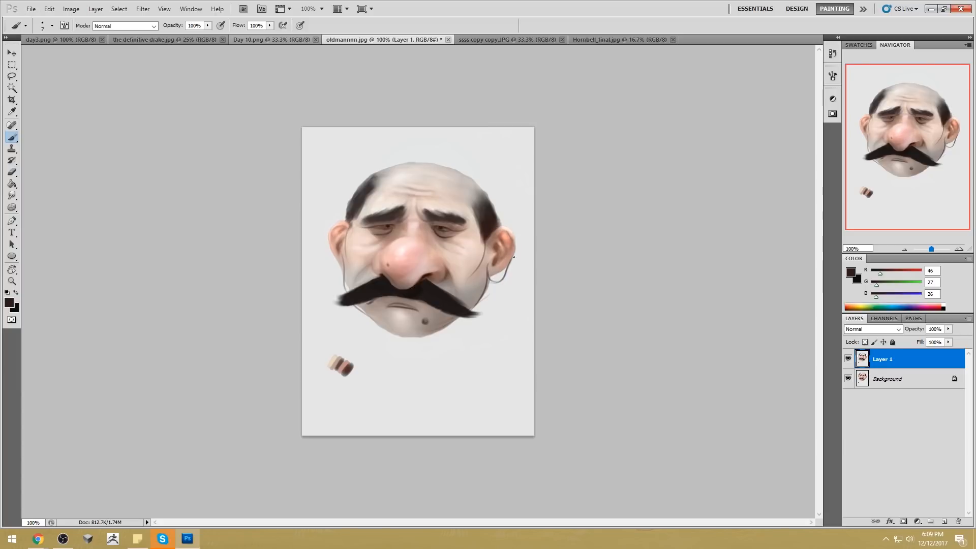
left_click_drag(339, 253, 339, 274)
key("ctrl+z")
left_click(395, 287, "alt")
left_click(425, 210, "alt")
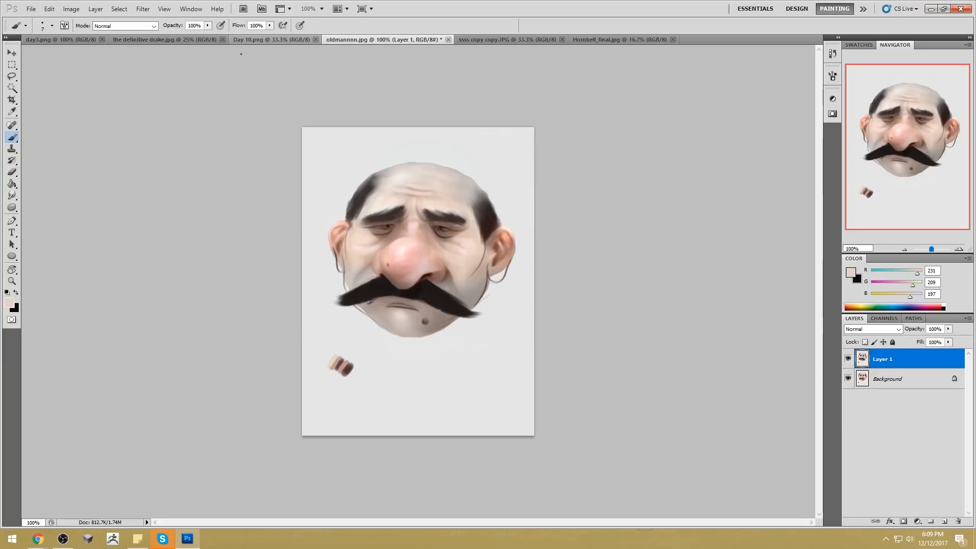
left_click(143, 9)
left_click(198, 67)
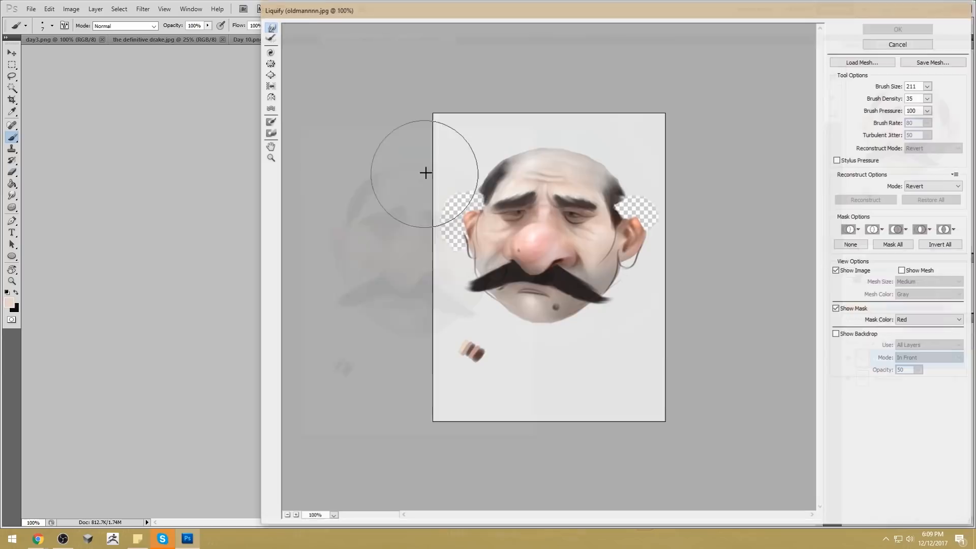
left_click(904, 46)
Step: Flatten the image and reshape both eyebrows to be lower and straighter in Liquify with brush size 91
right_click(904, 356)
left_click(898, 329)
left_click(142, 8)
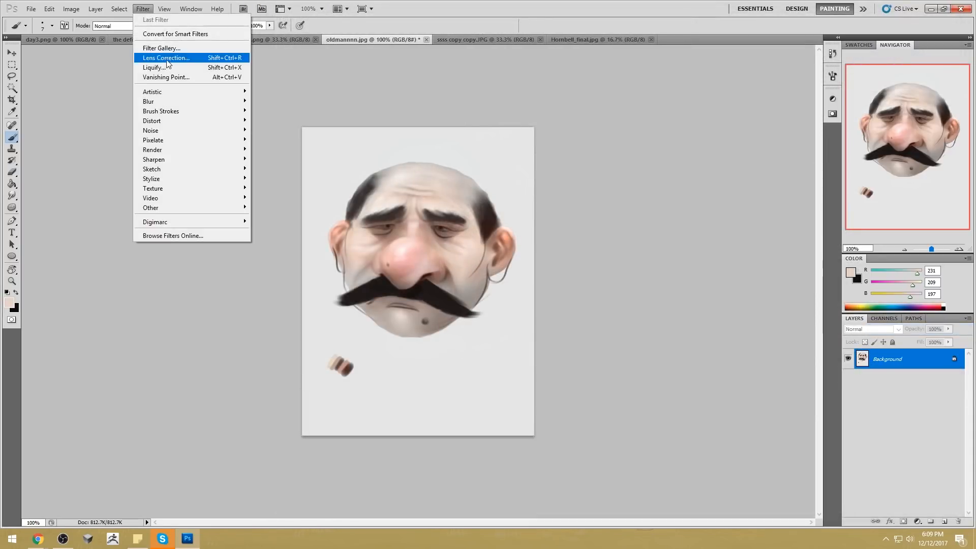
left_click(199, 67)
left_click(929, 86)
left_click_drag(904, 98, 880, 99)
left_click(530, 186)
left_click_drag(531, 184, 588, 199)
left_click_drag(501, 196, 501, 194)
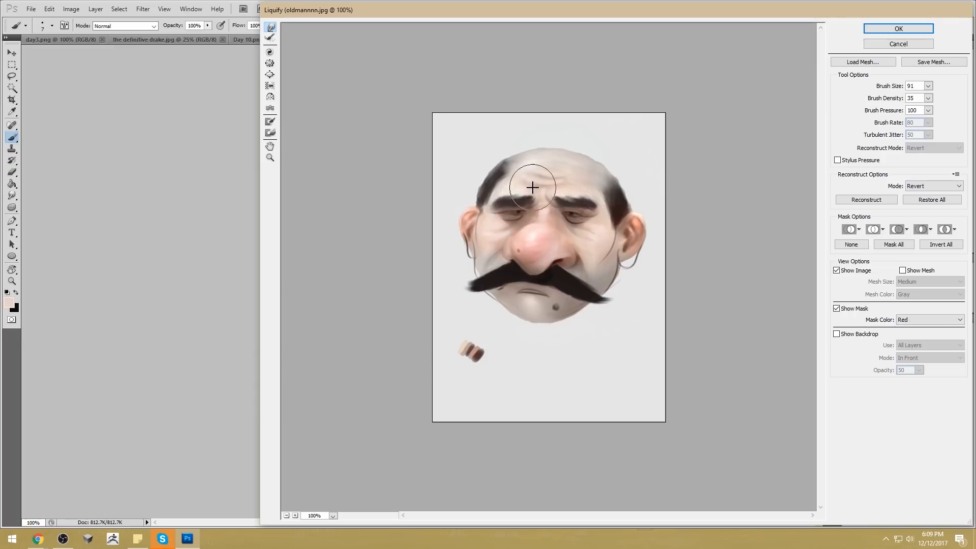
Step: Set the Liquify brush size to 136, push both temples inward, and raise the crown to narrow the skull
left_click(928, 87)
left_click(882, 99)
left_click_drag(625, 153, 618, 155)
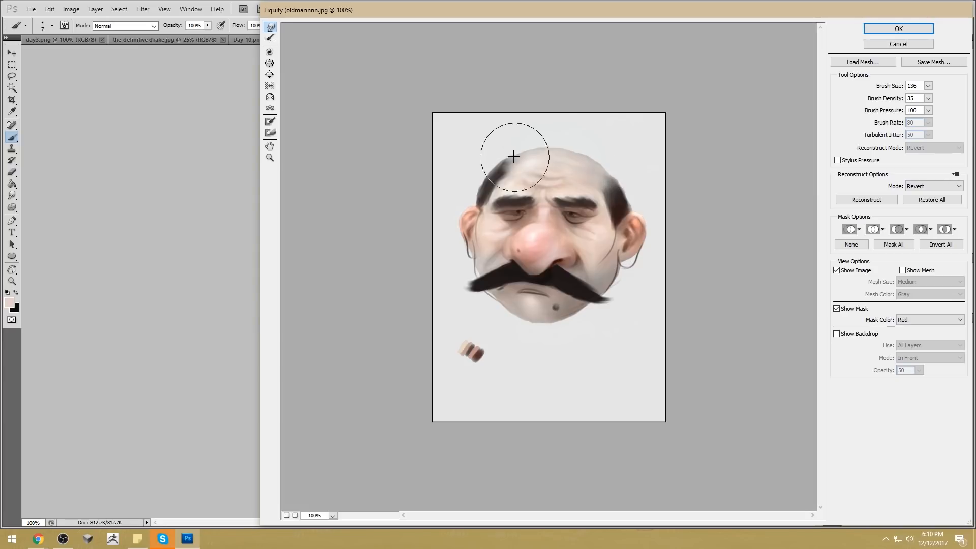
left_click_drag(498, 151, 504, 153)
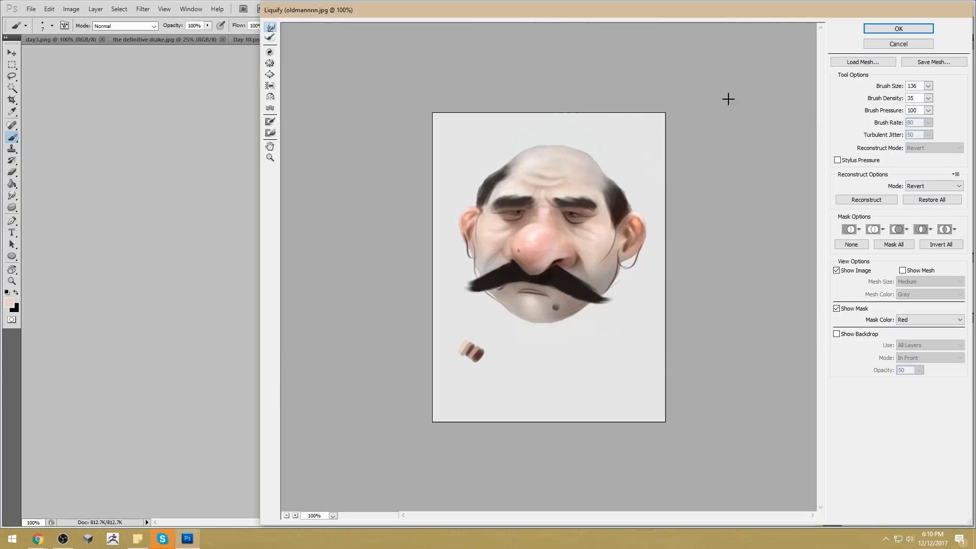
Step: Refine the crown and upper temples, setting the Liquify brush size to 181
left_click(929, 86)
left_click_drag(876, 102, 872, 102)
left_click(567, 154)
left_click(929, 88)
left_click_drag(879, 98, 886, 102)
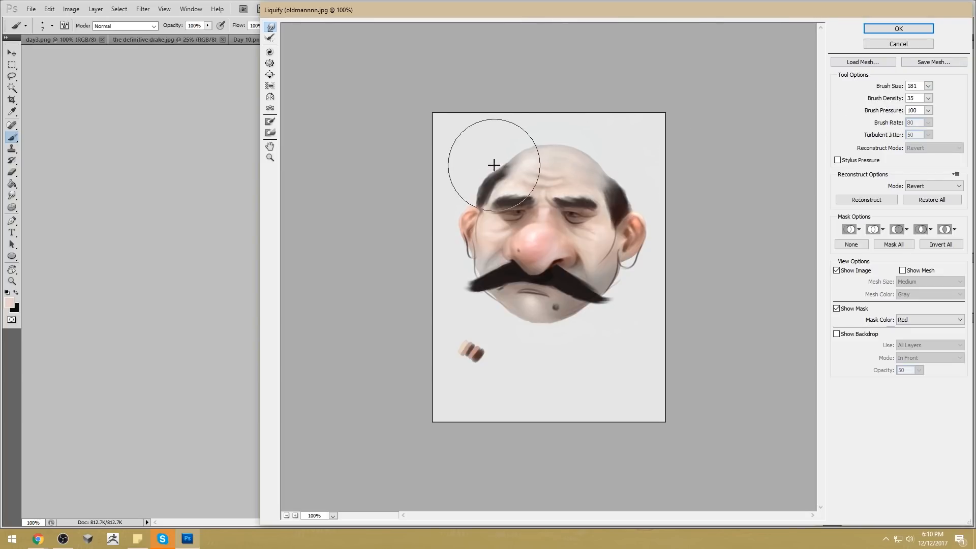
Step: Set the Liquify brush size to 91, adjust the hairline at the temples, and push the jaw inward around the chin
left_click(928, 86)
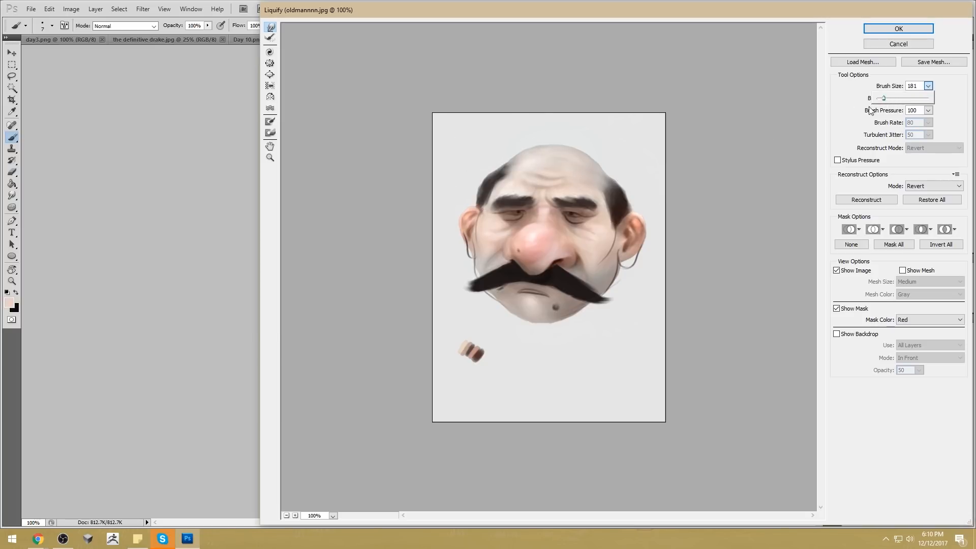
left_click_drag(882, 102, 879, 101)
left_click(611, 180)
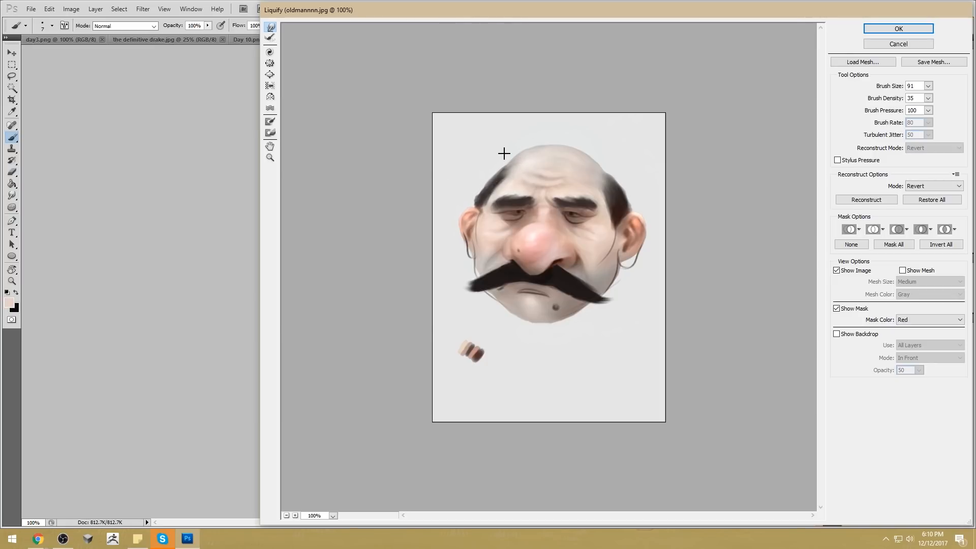
mouse_move(506, 159)
left_mouse_down()
mouse_move(490, 186)
mouse_move(508, 179)
mouse_move(480, 209)
left_mouse_up()
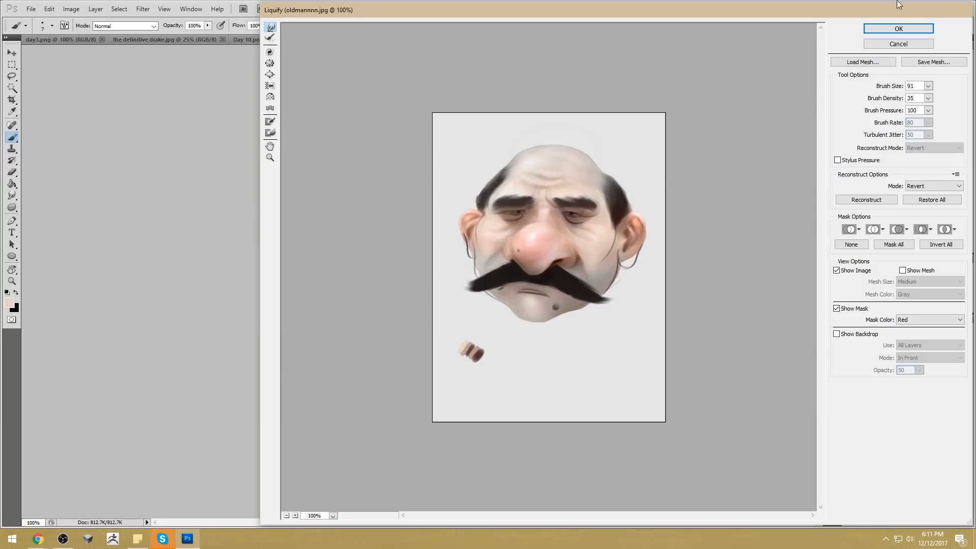
Step: Reduce the Liquify brush size to 46 for the fine facial adjustments and apply the Liquify changes
left_click(929, 86)
left_click_drag(887, 102, 882, 101)
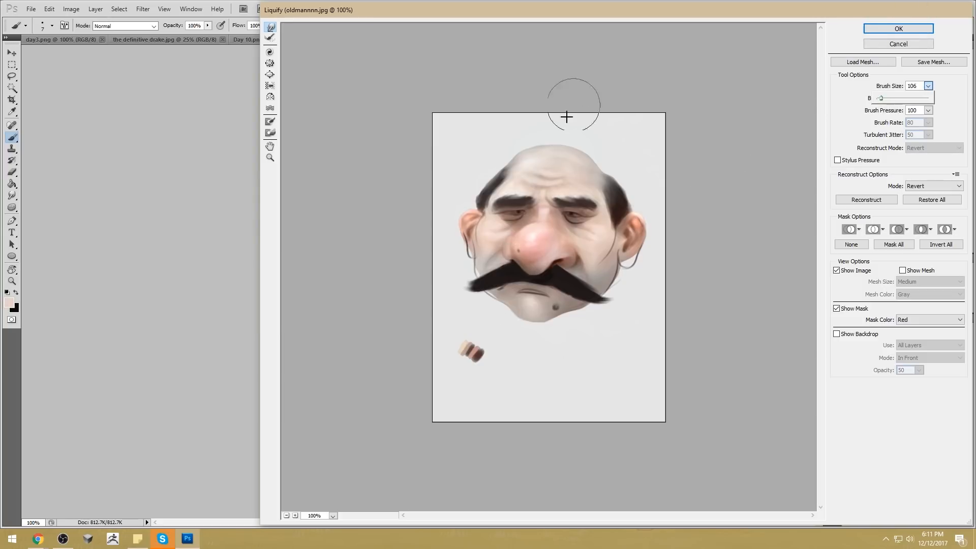
key("bracketleft")
key("bracketleft")
key("bracketleft")
key("bracketleft")
key("bracketleft")
key("bracketleft")
key("bracketleft")
key("bracketleft")
key("bracketleft")
key("bracketleft")
key("bracketleft")
key("bracketleft")
key("bracketleft")
key("bracketleft")
key("bracketleft")
key("bracketleft")
key("bracketleft")
key("bracketleft")
key("bracketleft")
key("bracketleft")
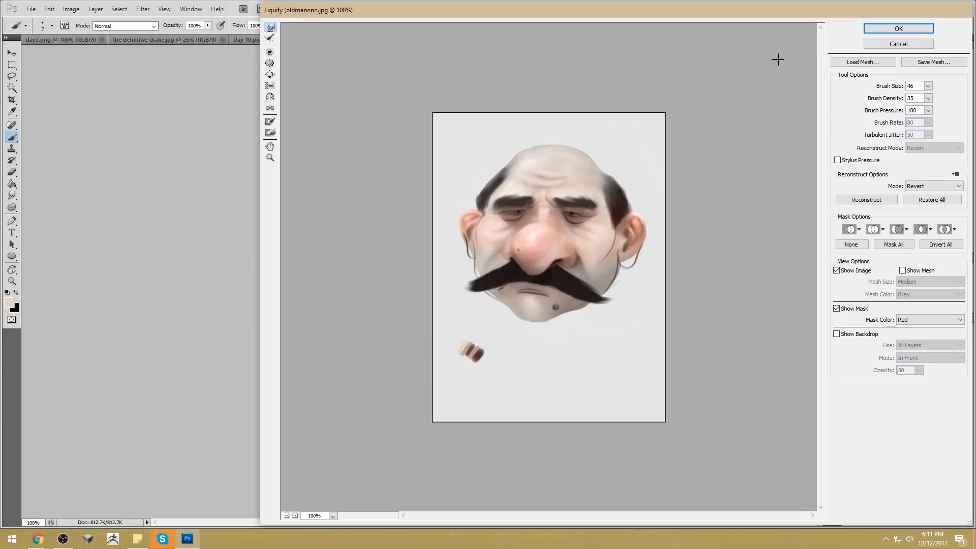
left_click(899, 29)
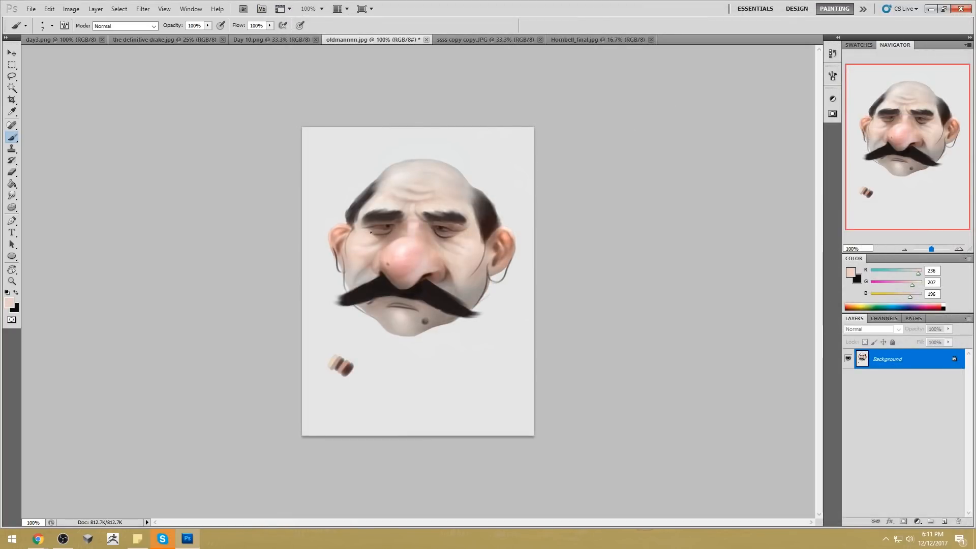
Step: Sample brown and pink skin tones from the nose and refine its bridge and the nostril with the 7 px brush
left_click(388, 243, "alt")
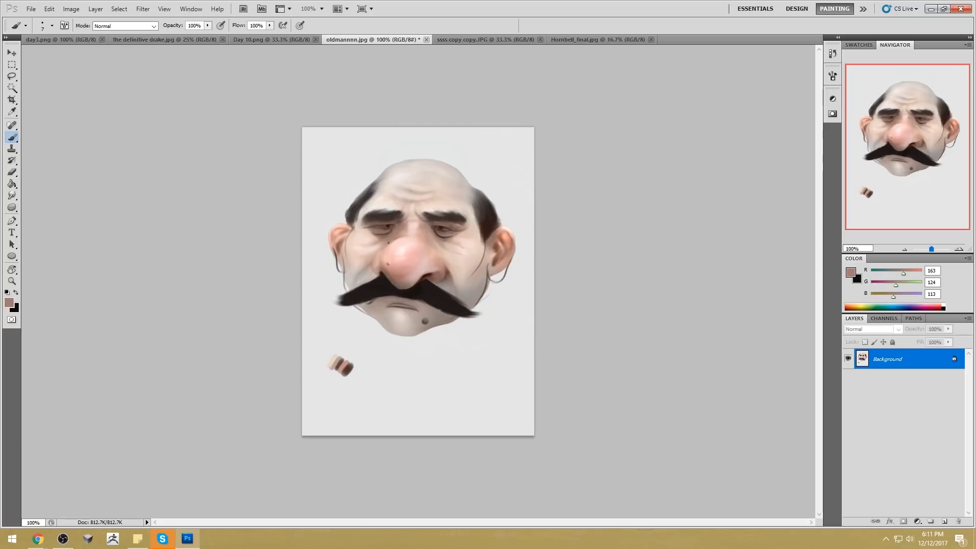
left_click(401, 239, "alt")
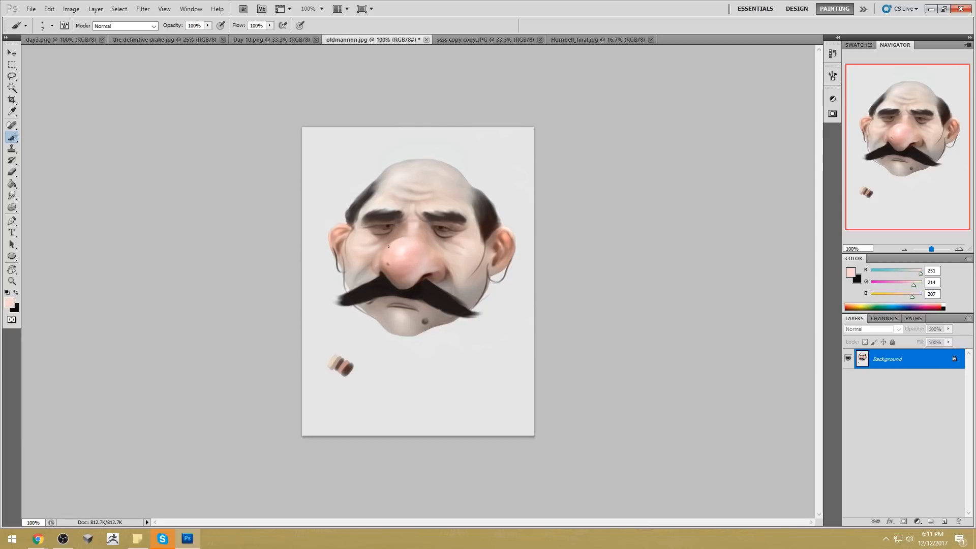
left_click(438, 265, "alt")
left_click(431, 272, "alt")
mouse_move(432, 277)
left_mouse_down()
mouse_move(443, 277)
mouse_move(436, 272)
left_mouse_up()
Step: Sample near-black, brown and grey-brown tones and paint the shadow between the nostril and the moustache
left_click(435, 290, "alt")
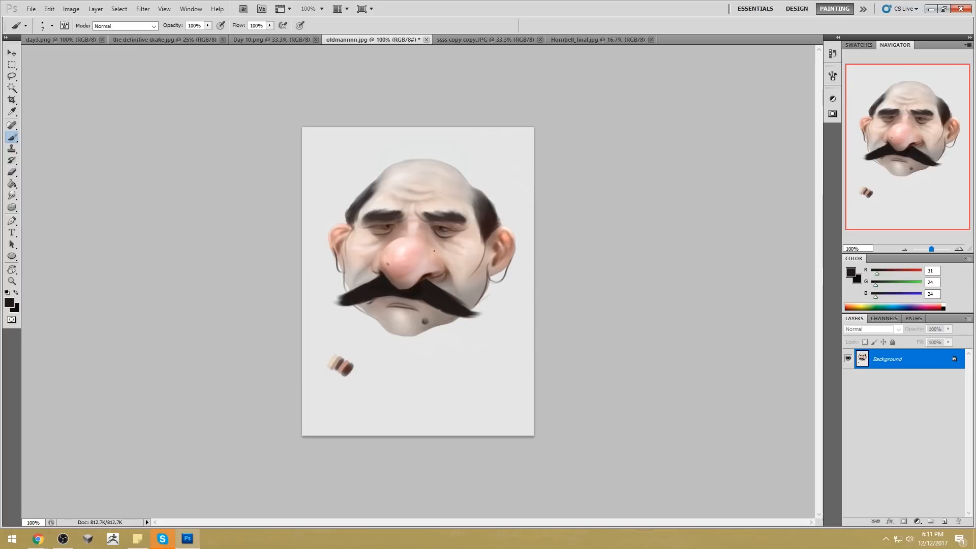
left_click(444, 260, "alt")
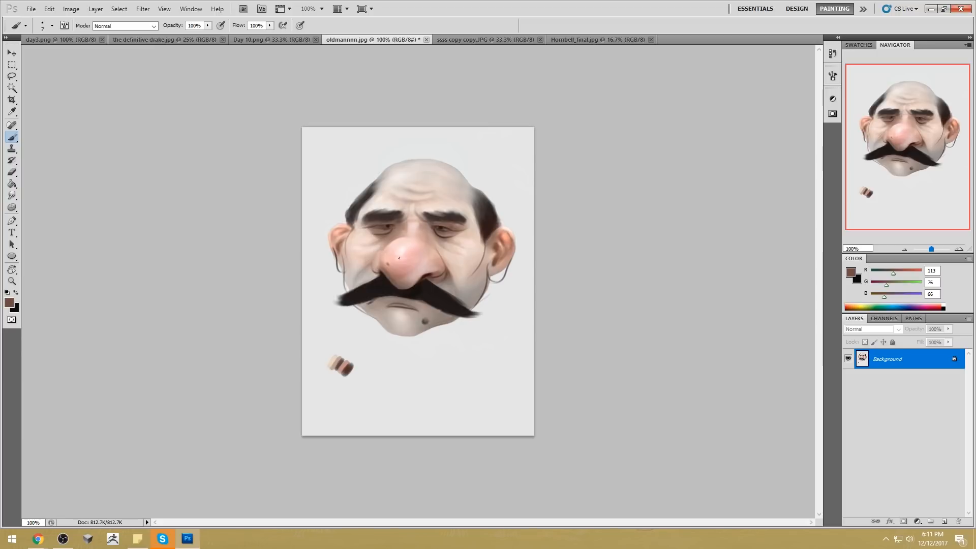
left_click(453, 275, "alt")
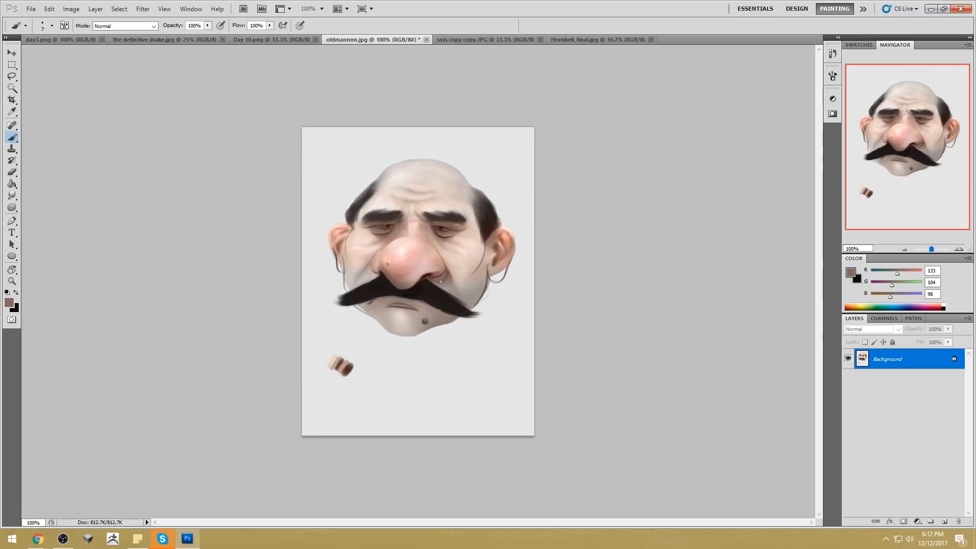
left_click(443, 280, "alt")
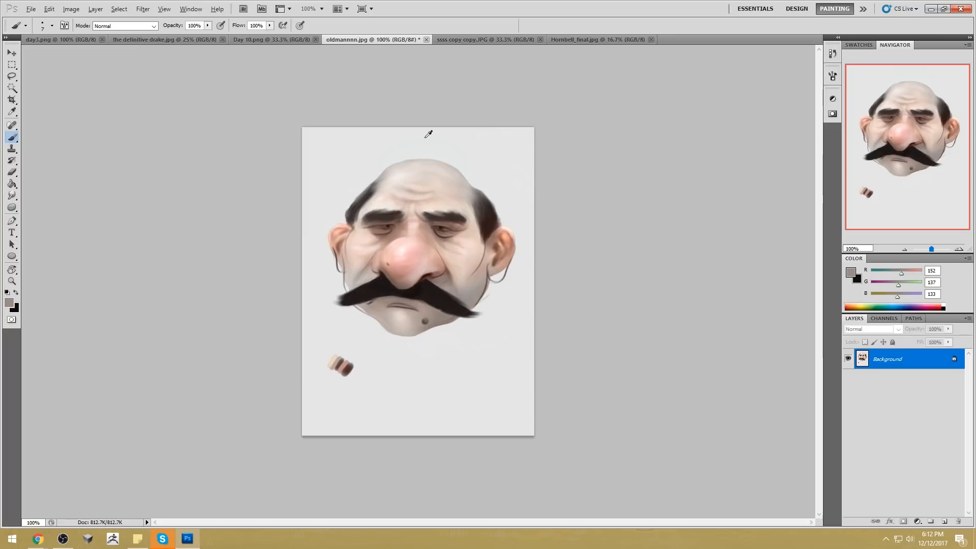
Step: Sample scalp and hair tones and touch up the edges of the head, the hairline and the brow
left_click(465, 190, "alt")
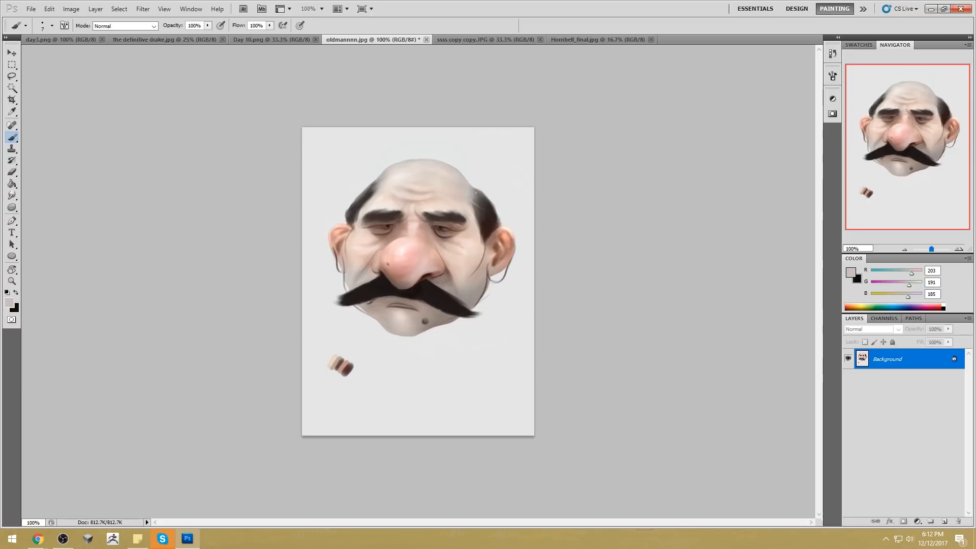
left_click(386, 184, "alt")
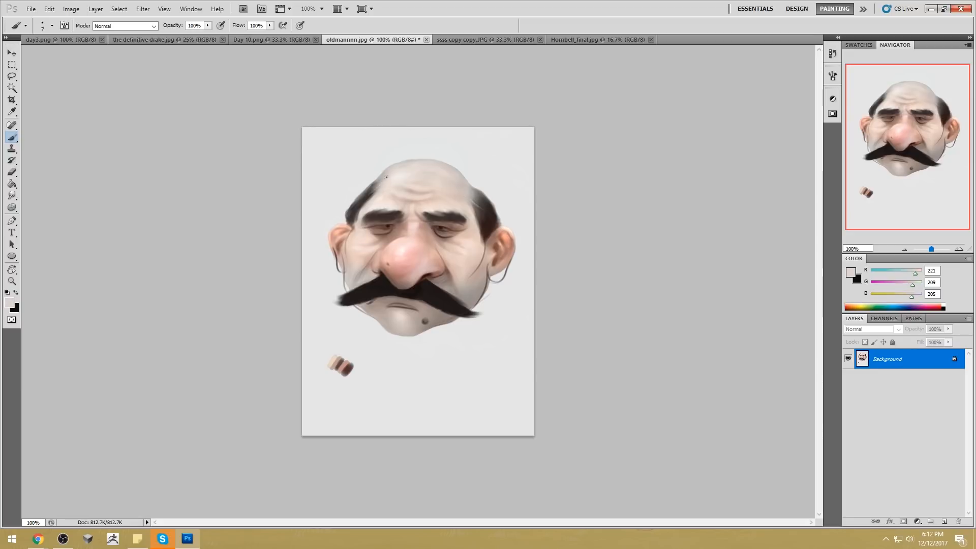
left_click(480, 202, "alt")
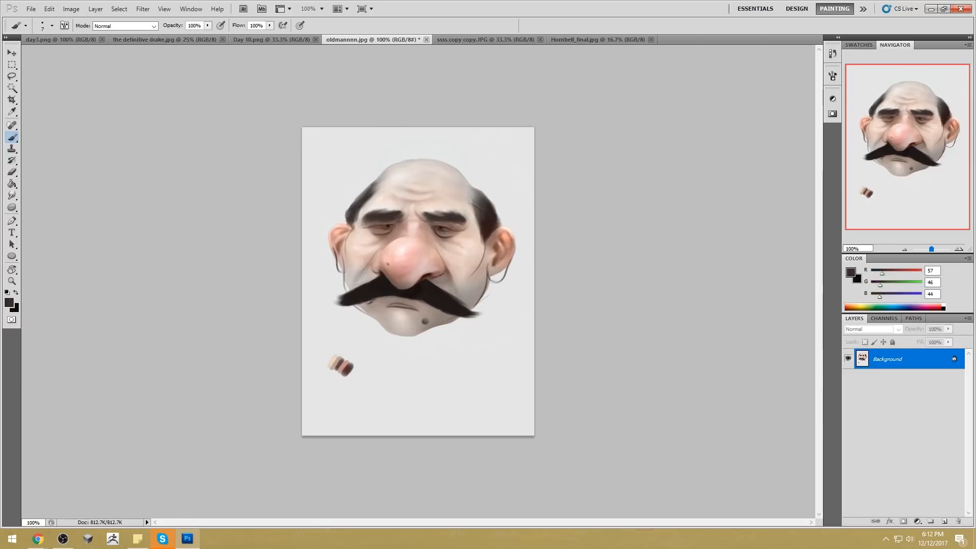
left_click(464, 220, "alt")
Step: Desaturate the chin and brow area with the Sponge tool at 49% flow, and switch its mode to Saturate
left_click(12, 208)
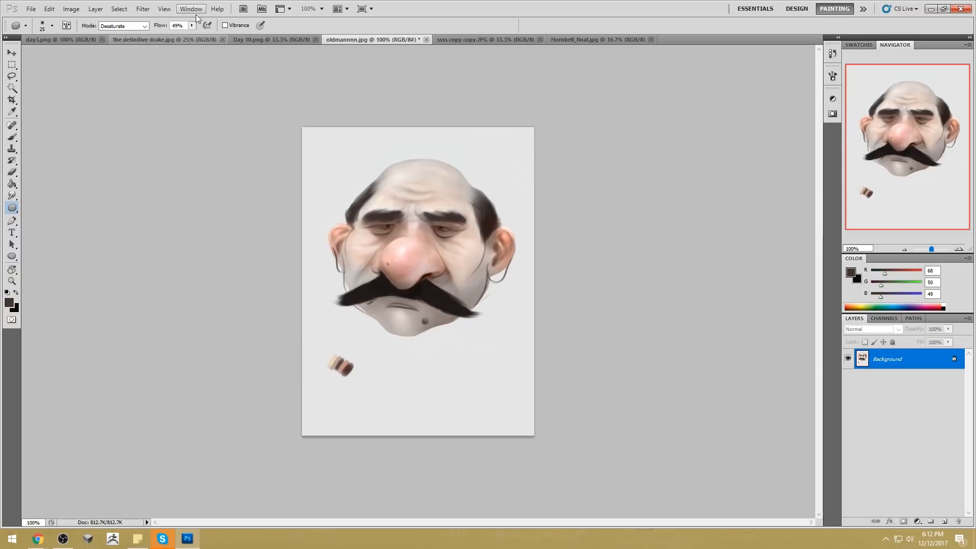
left_click(124, 26)
left_click(122, 41)
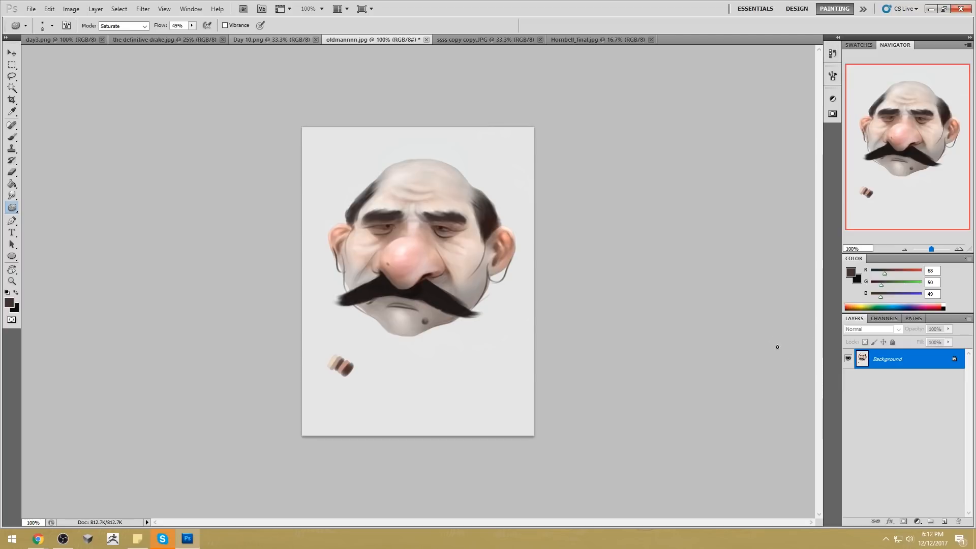
Step: Deselect the whole canvas and lasso longer, broader shapes around both wings of the moustache
key("ctrl+a")
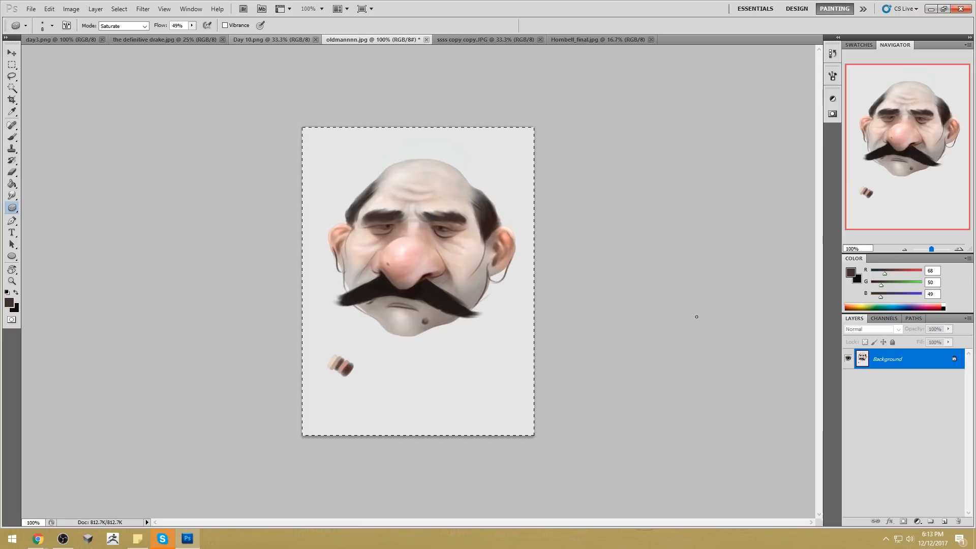
key("l")
right_click(419, 263)
left_click(431, 270)
mouse_move(425, 277)
left_mouse_down()
mouse_move(489, 313)
mouse_move(365, 278)
mouse_move(327, 299)
mouse_move(379, 293)
left_mouse_up()
Step: Sample near-black, RGB 28, 23, 22, and fill the selected moustache wings with a 60 px brush
key("b")
key("ctrl+b")
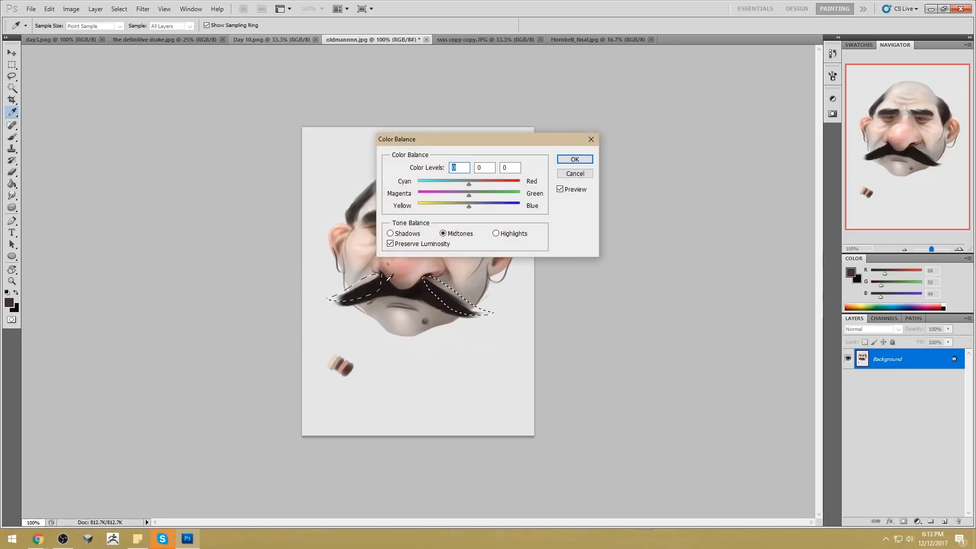
key("Escape")
left_click(379, 283, "alt")
key("]")
key("]")
key("]")
key("]")
key("]")
key("]")
key("]")
key("]")
mouse_move(372, 282)
left_mouse_down()
mouse_move(432, 256)
mouse_move(428, 279)
mouse_move(453, 293)
left_mouse_up()
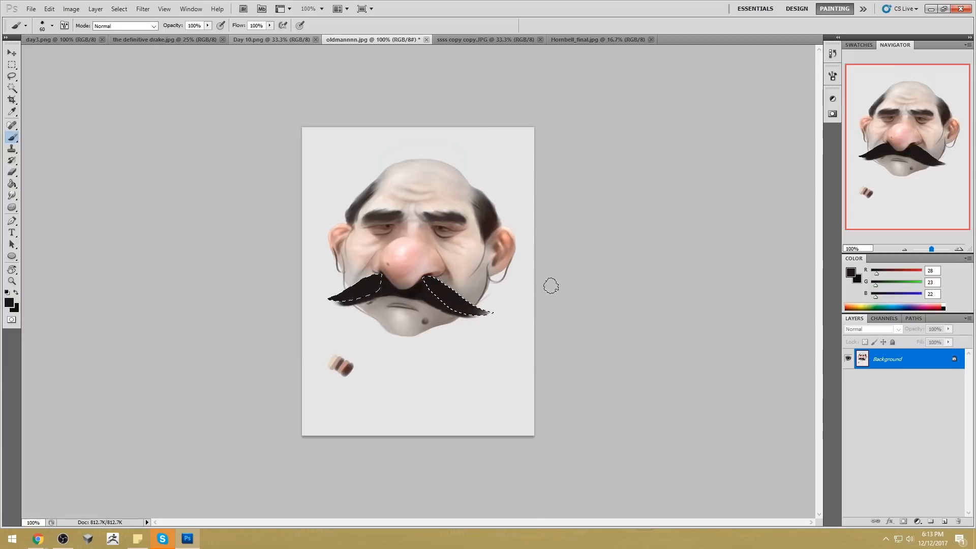
Step: Clear the mustache selection and copy the entire canvas of the edited painting
key("ctrl+d")
key("m")
right_click(441, 266)
left_click(462, 273)
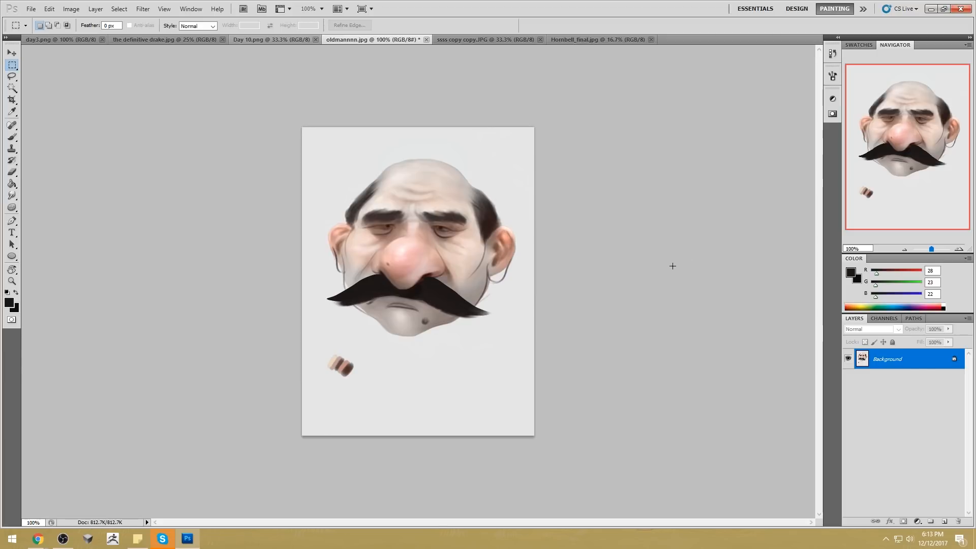
key("ctrl+a")
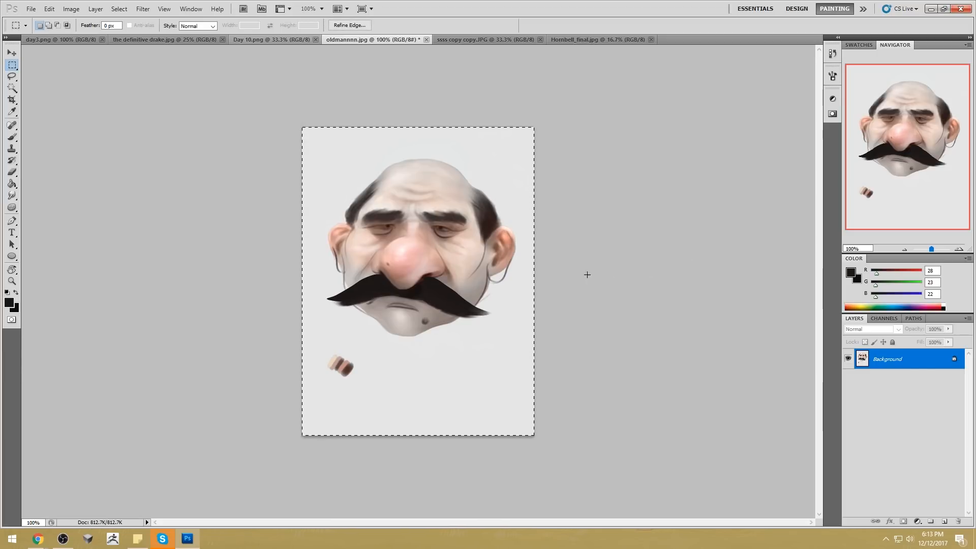
Step: Revert oldmannnn.jpg to its opening history snapshot and paste the edited painting as a new layer above the original
left_click(832, 53)
left_click_drag(818, 415, 814, 66)
left_click(782, 68)
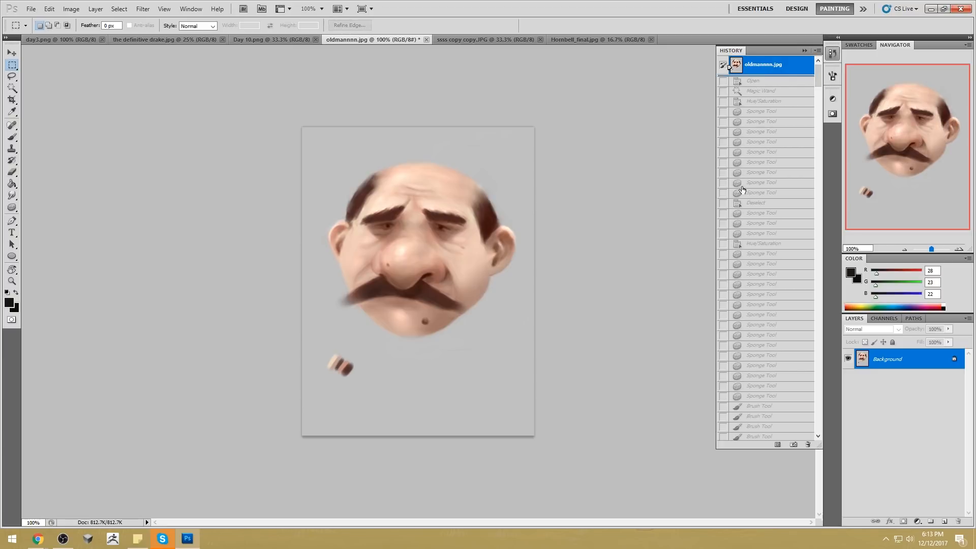
key("ctrl+v")
left_click(832, 54)
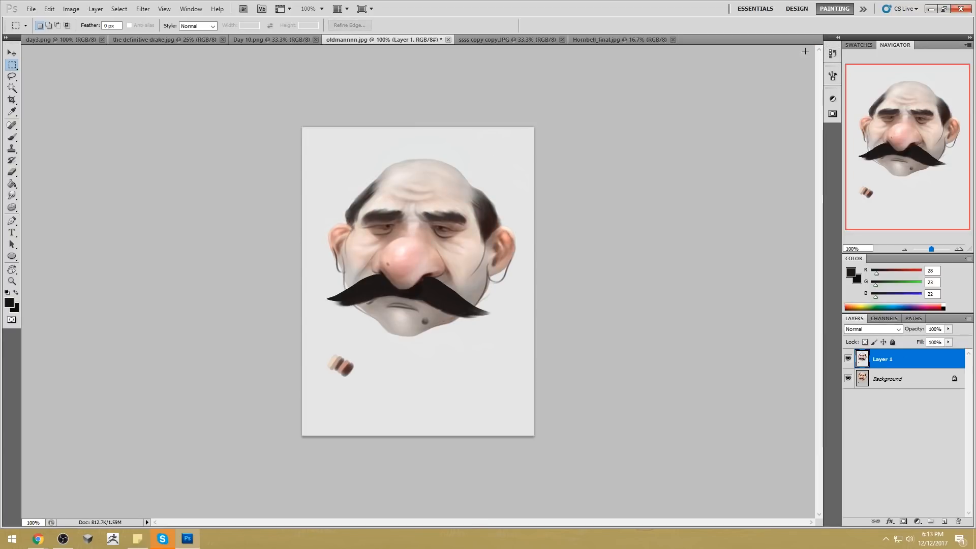
Step: Compare the original portrait with the edited version by repeatedly hiding and showing Layer 1
left_click(848, 359)
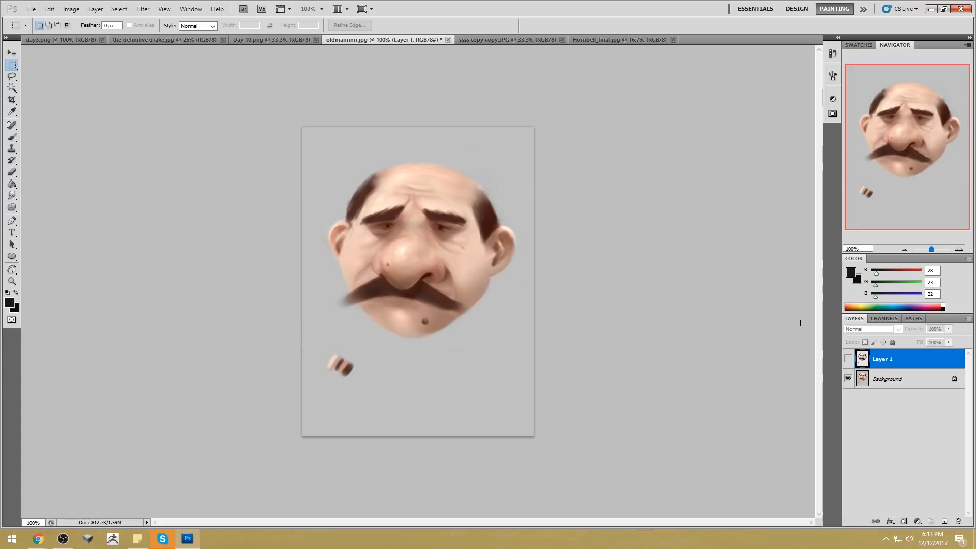
left_click(849, 360)
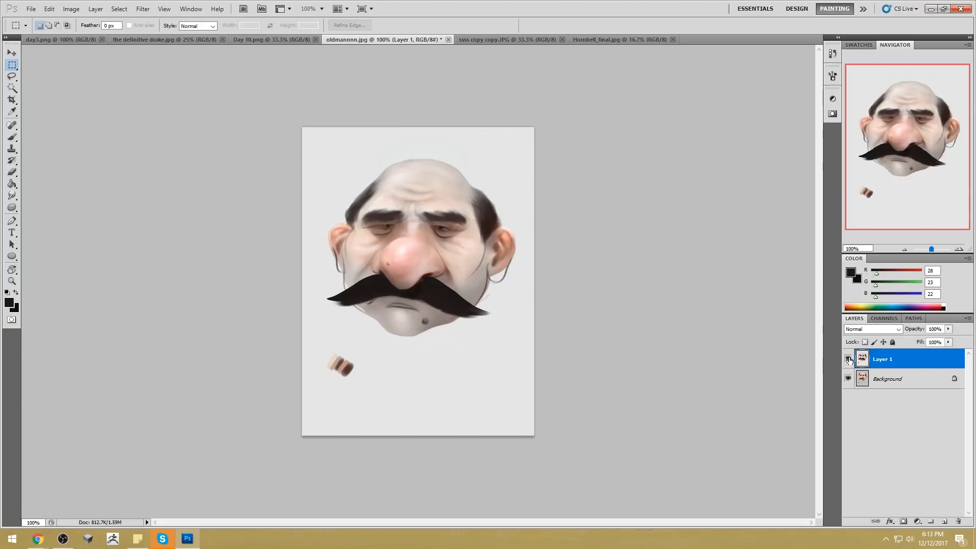
left_click(848, 360)
left_click(848, 359)
left_click(849, 359)
left_click(848, 359)
left_click(848, 359)
left_click(849, 359)
left_click(848, 359)
left_click(848, 359)
left_click(848, 359)
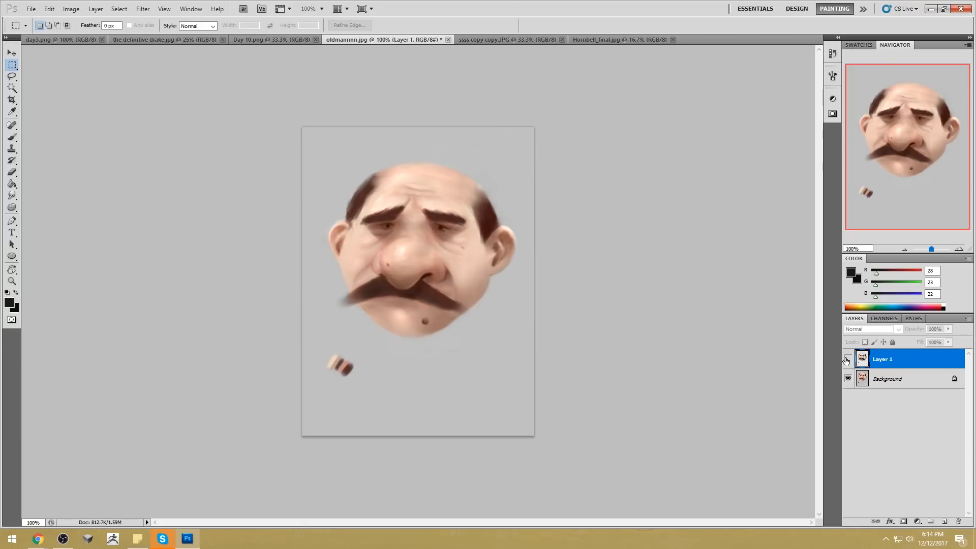
left_click(848, 360)
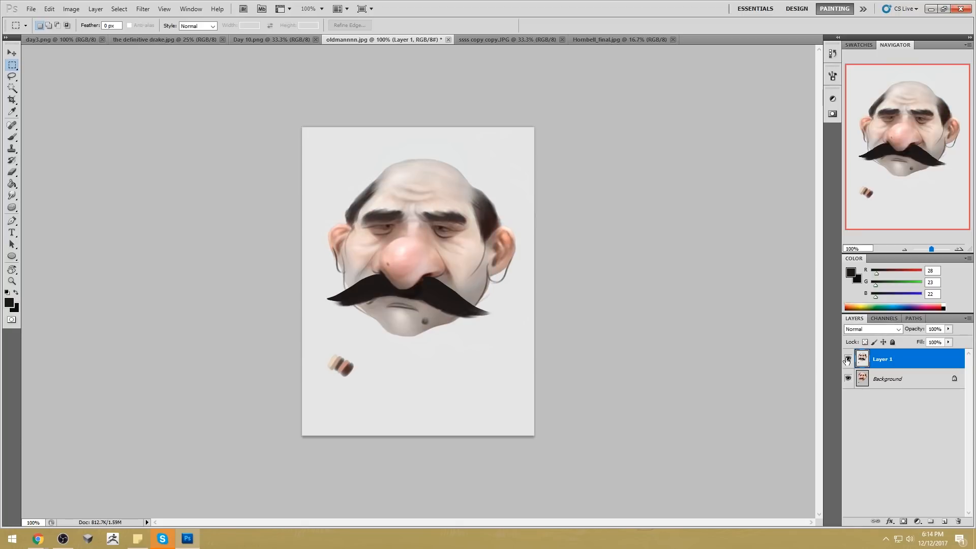
Step: Try a slight hue shift on Layer 1 with Hue/Saturation and return the hue to 0
key("ctrl+u")
left_click_drag(813, 303, 812, 302)
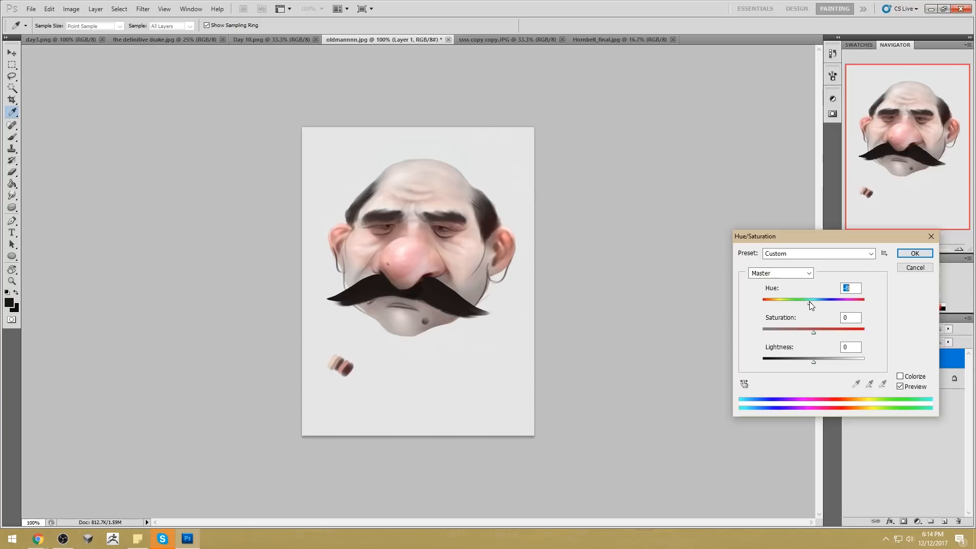
type("0")
left_click(915, 253)
key("m")
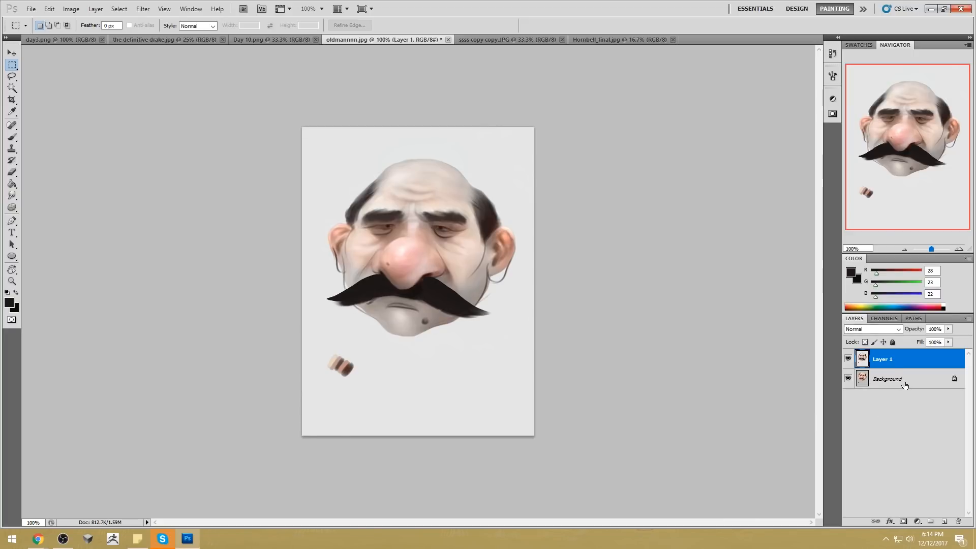
Step: Toggle Layer 1's visibility again to review the before and after states of the old man's face
left_click(848, 359)
left_click(848, 359)
left_click(848, 359)
left_click(848, 359)
left_click(848, 359)
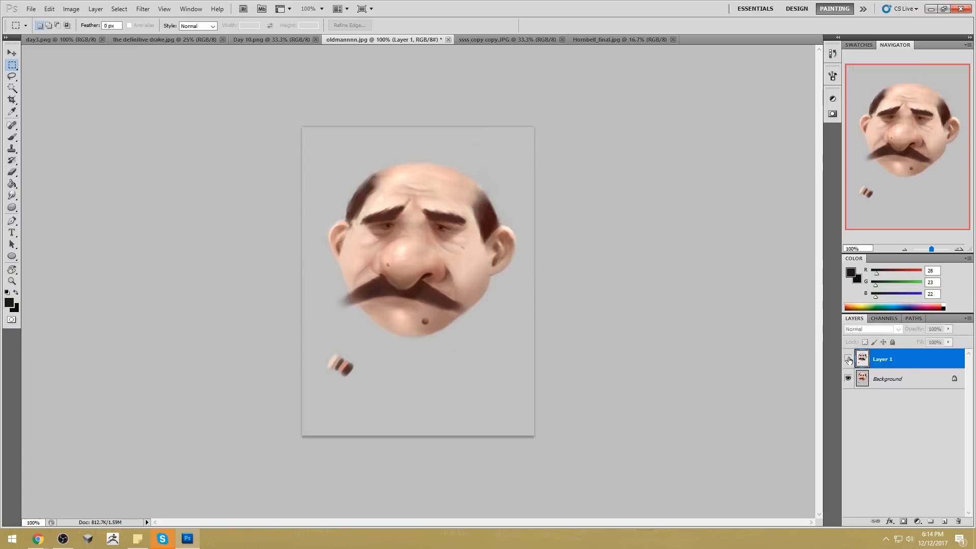
left_click(848, 359)
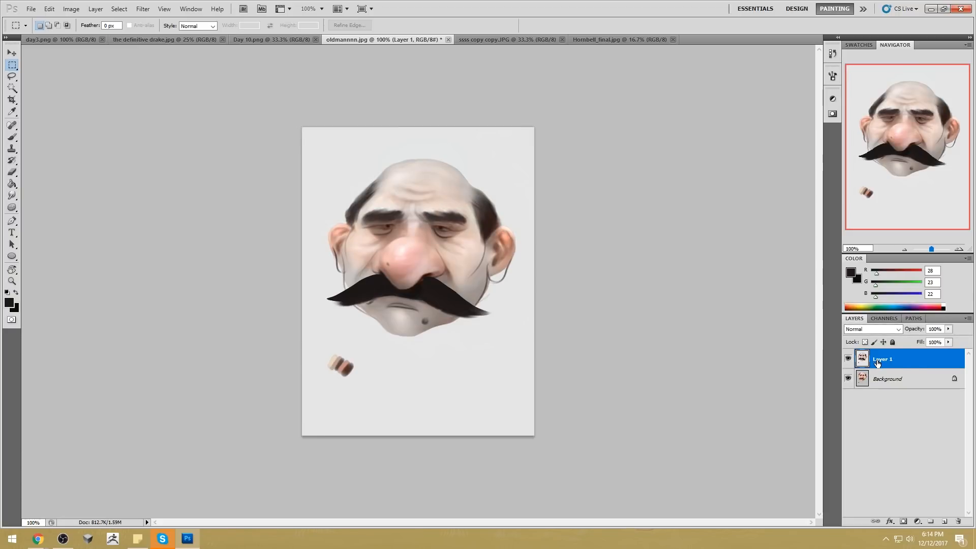
Step: Flatten the image, then close oldmannnn.jpg, saving it as a quality 12 progressive JPEG with 5 scans
right_click(915, 364)
left_click(920, 324)
left_click(426, 39)
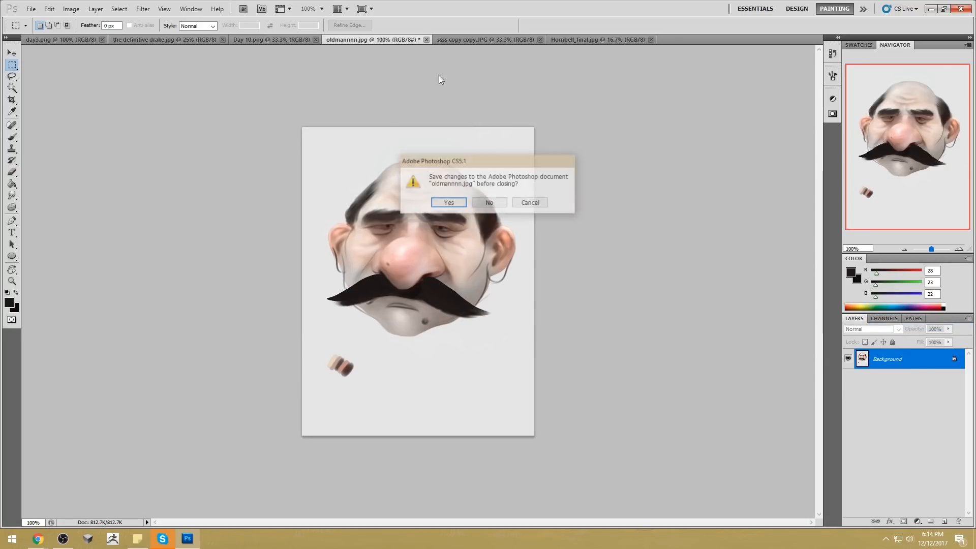
left_click(457, 200)
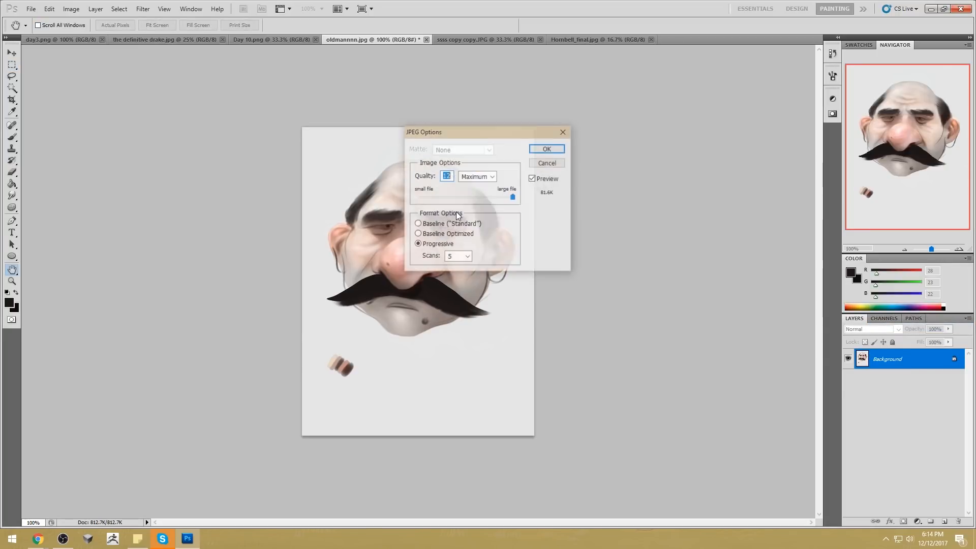
left_click(547, 148)
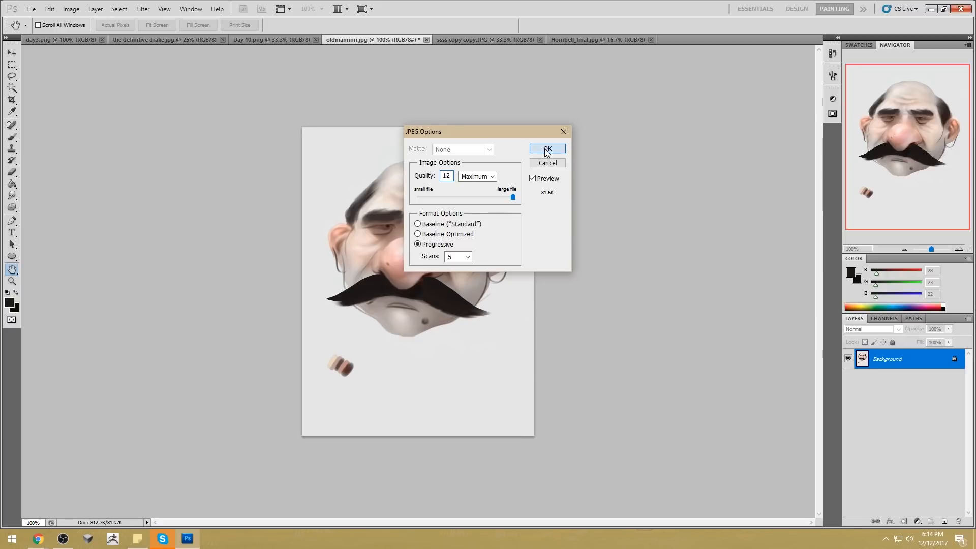
Step: Switch to day3.png and select the white background around the head with the Magic Wand
left_click(248, 40)
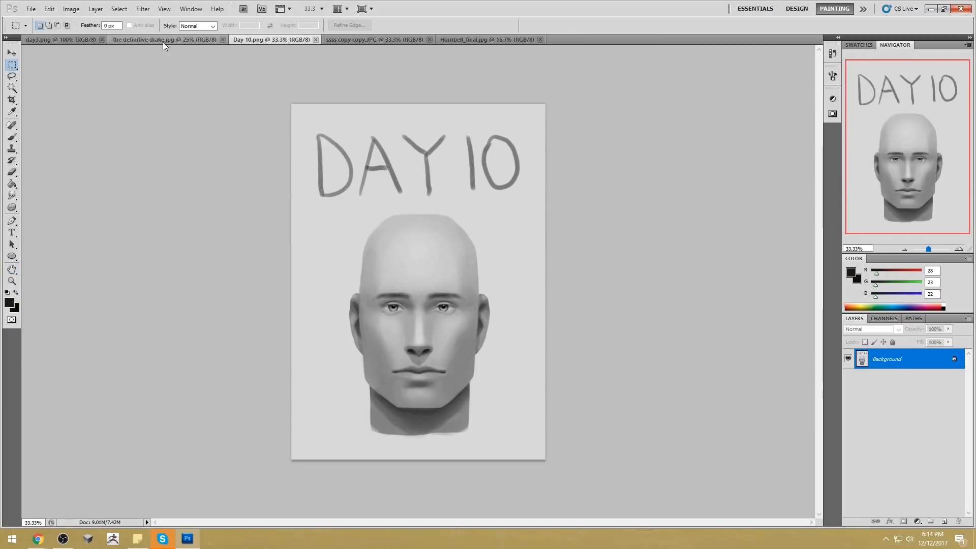
left_click(163, 41)
left_click(73, 39)
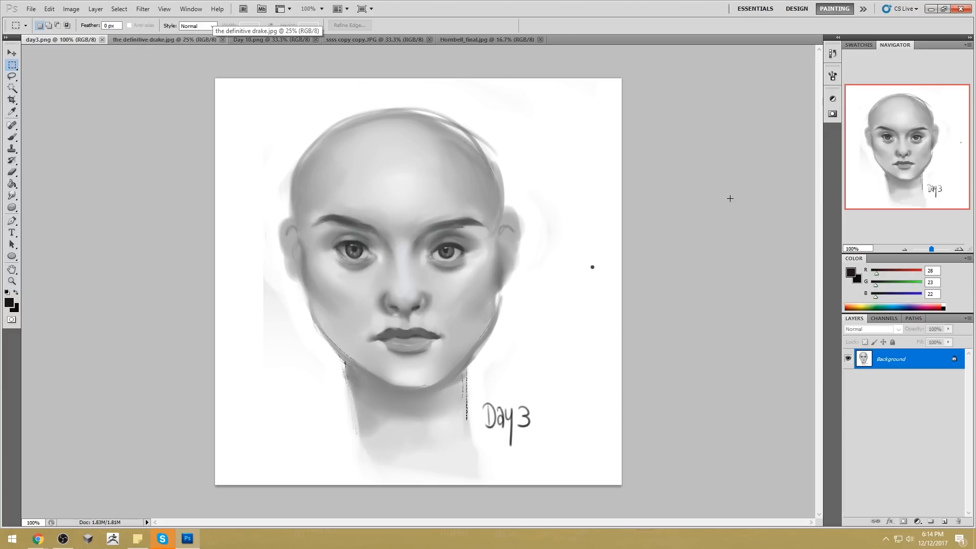
left_click(12, 88)
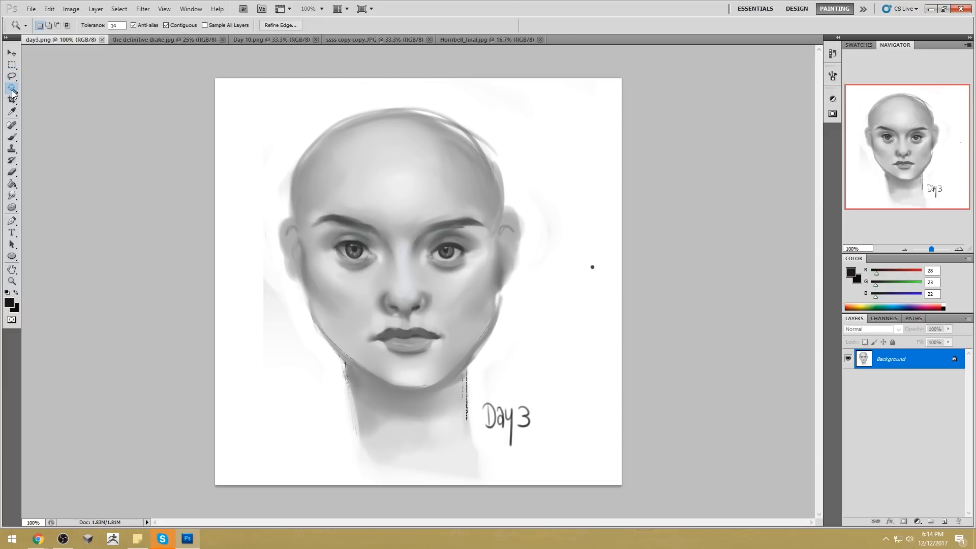
left_click(600, 266)
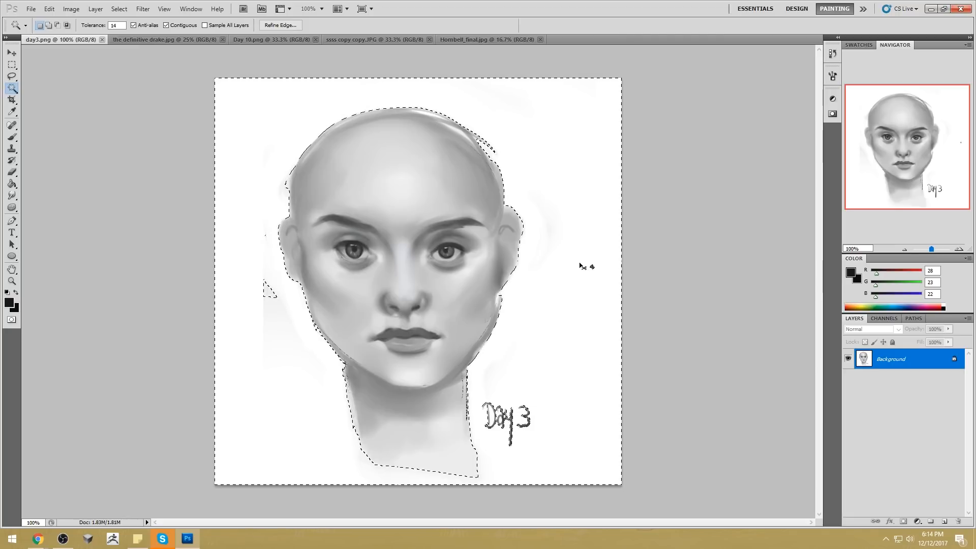
Step: Darken the selected background with Hue/Saturation to about -17 lightness and clear the selection
key("ctrl+u")
left_click_drag(819, 362, 803, 361)
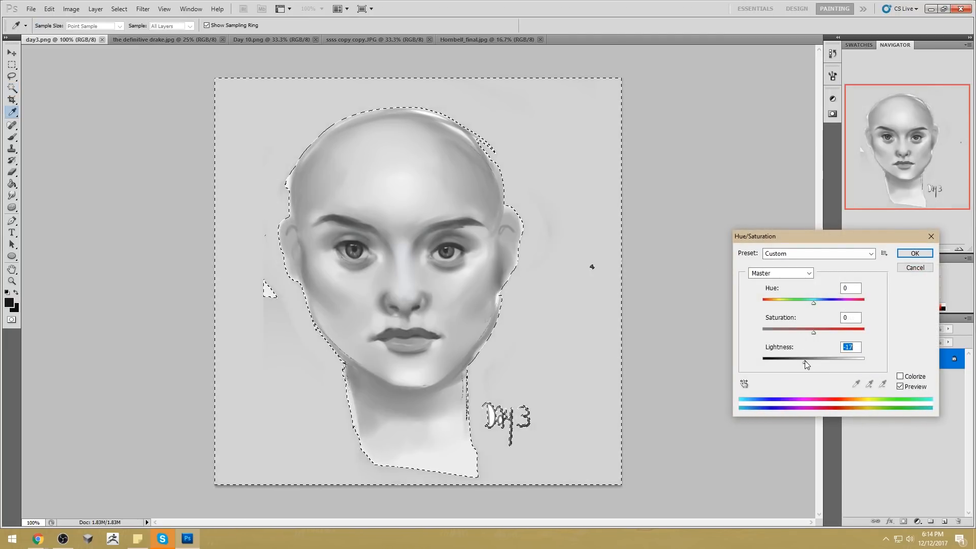
left_click(915, 253)
key("m")
right_click(494, 235)
left_click(500, 243)
Step: Sample a mid-gray from the upper edge of the head as the Brush color
key("b")
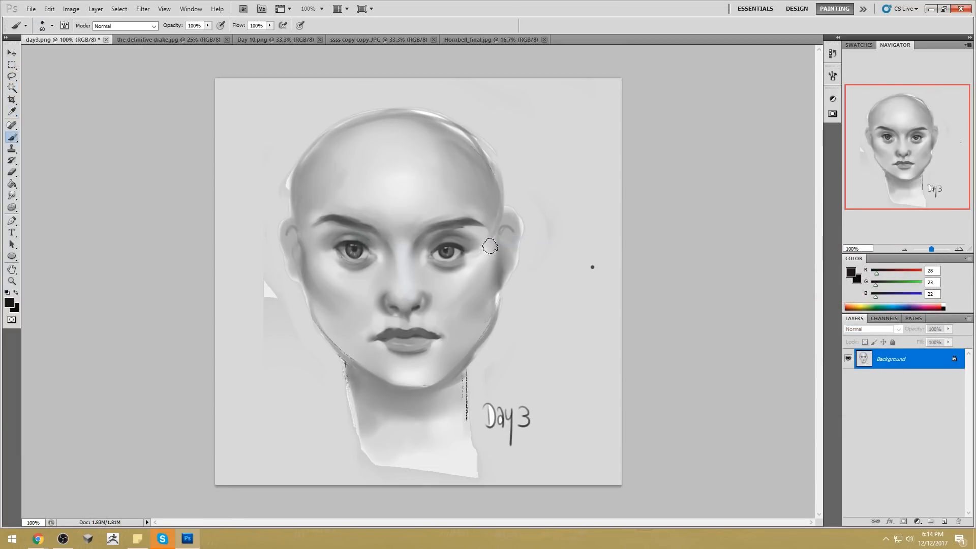
left_click(482, 158, "alt")
Step: Try painting a gray shadow over the lower face and a downward arrow beside the head, and undo the strokes
mouse_move(453, 323)
left_mouse_down()
mouse_move(457, 364)
mouse_move(371, 343)
left_mouse_up()
left_click_drag(543, 97, 543, 191)
left_click_drag(528, 149, 563, 157)
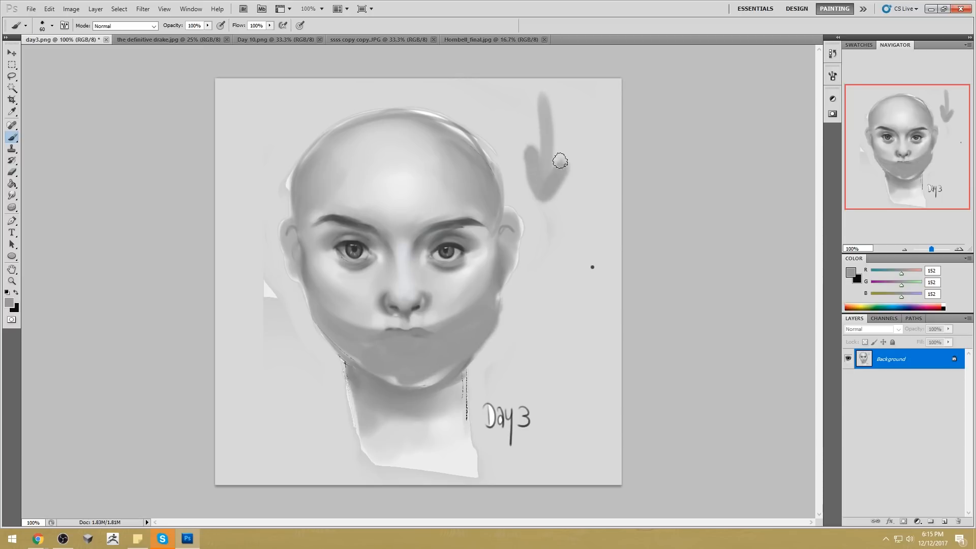
key("ctrl+alt+z")
key("ctrl+alt+z")
key("ctrl+alt+z")
key("ctrl+alt+z")
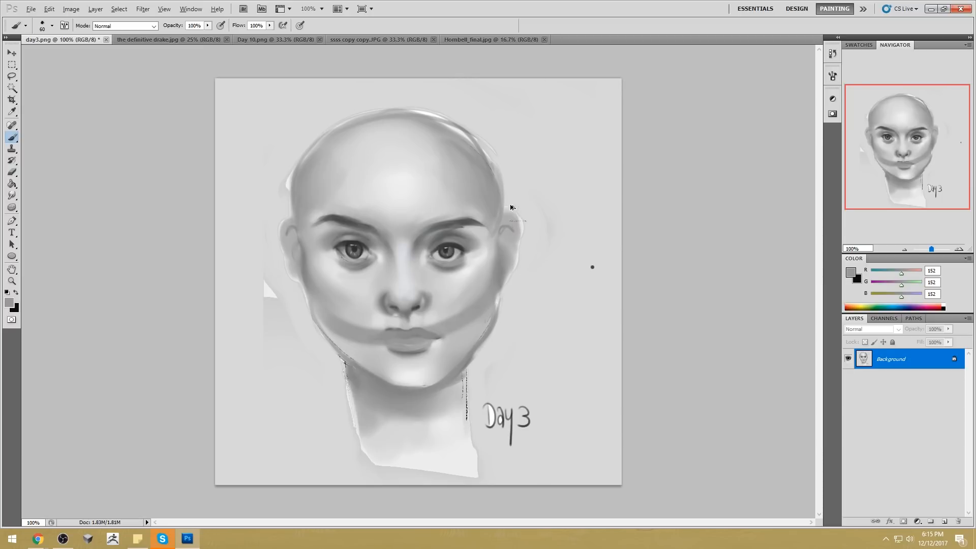
Step: Reduce the brush size to 25 and undo the test stroke and the remaining shadow stroke across the mouth
mouse_move(543, 125)
left_mouse_down()
mouse_move(560, 79)
mouse_move(539, 95)
left_mouse_up()
key("bracketleft")
key("ctrl+alt+z")
key("ctrl+alt+z")
Step: Sketch a top-light diagram beside the head: a circle with a hatched lower half and two downward arrows
left_click_drag(571, 137, 572, 136)
mouse_move(568, 84)
left_mouse_down()
mouse_move(559, 113)
mouse_move(579, 106)
left_mouse_up()
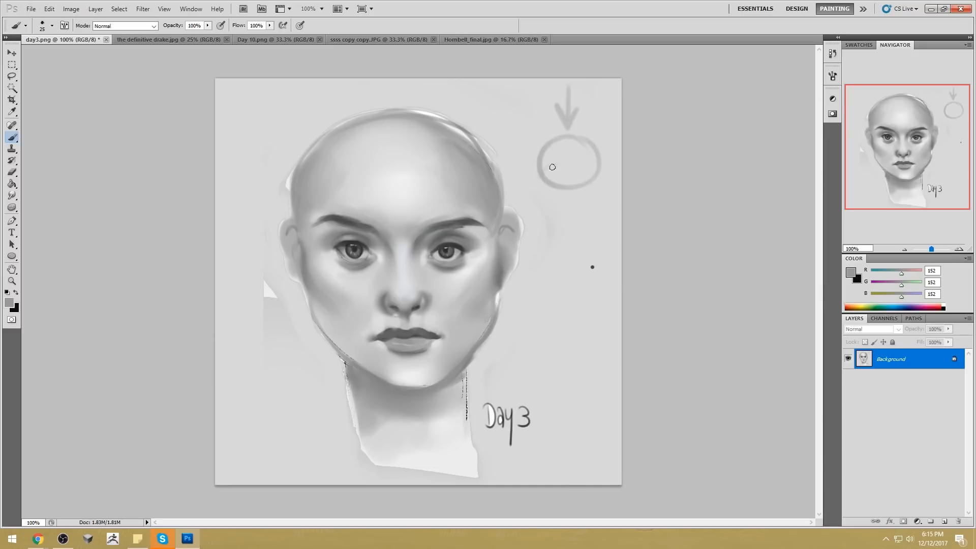
left_click_drag(563, 178, 598, 166)
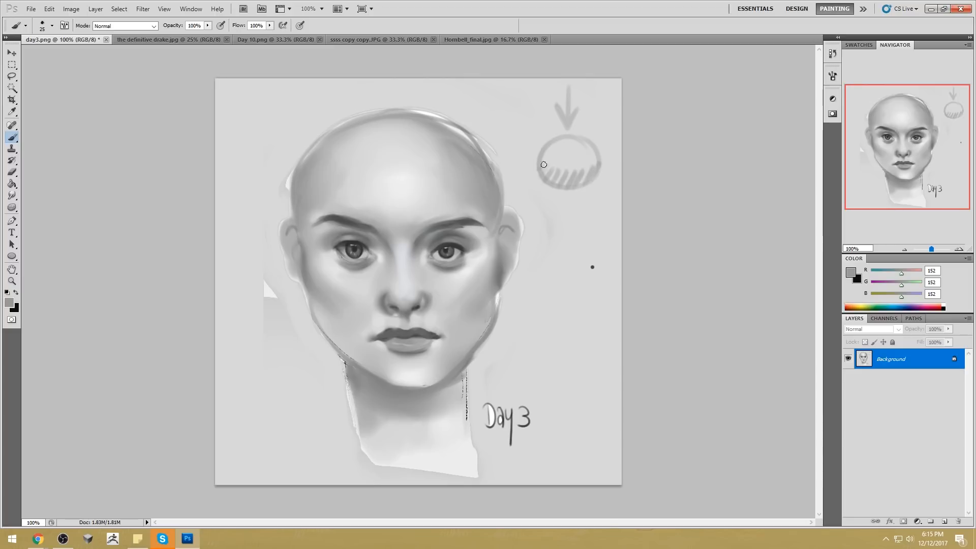
left_click_drag(522, 140, 520, 182)
left_click_drag(528, 168, 522, 182)
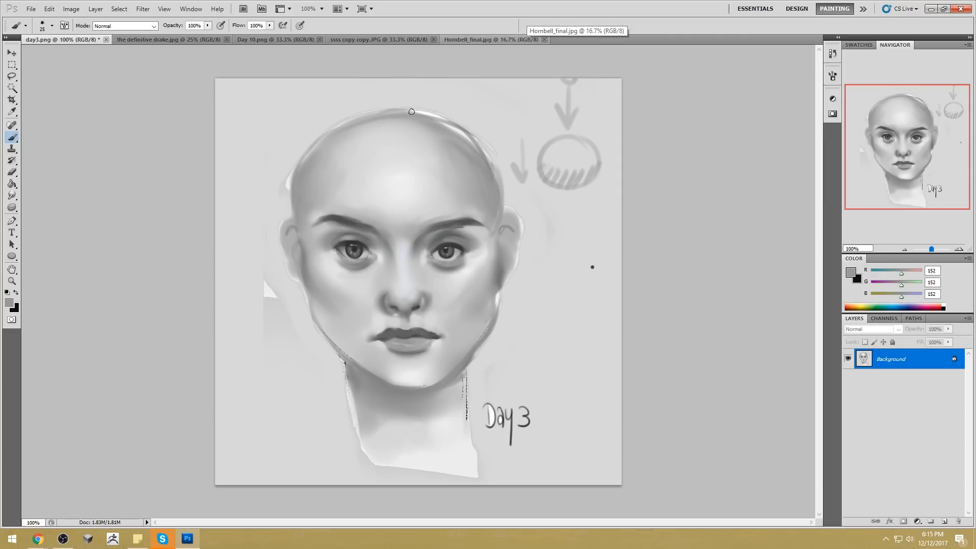
Step: Use Liquify with a 541 brush to push the mouth, chin and neck slightly left and straighten the neck's sides
left_click(143, 9)
left_click(152, 68)
left_click(928, 86)
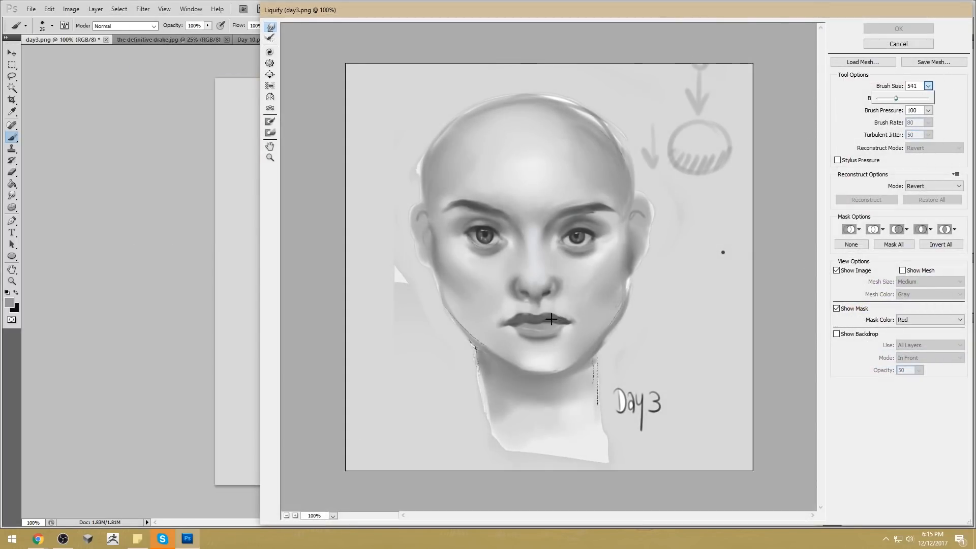
left_click_drag(532, 347, 522, 349)
left_click_drag(465, 346, 459, 348)
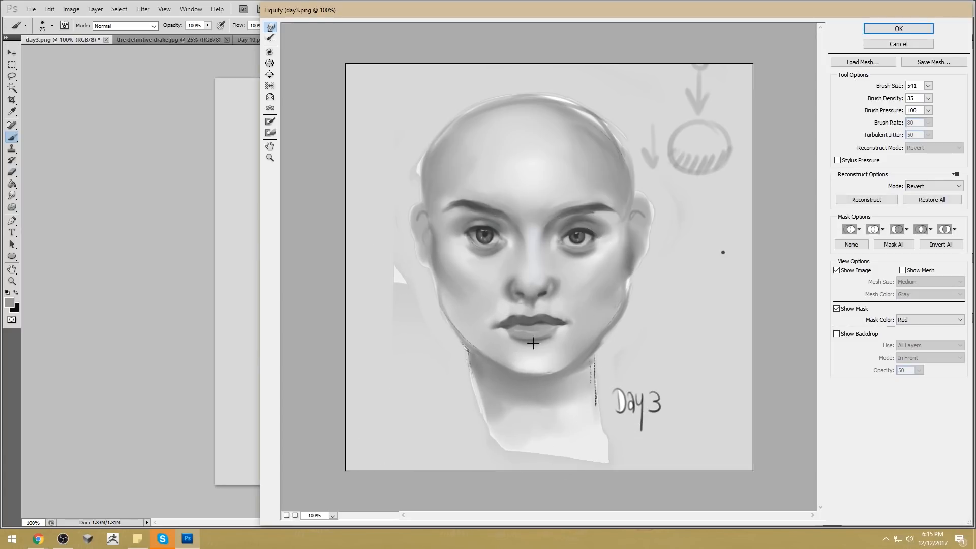
mouse_move(578, 388)
left_mouse_down()
mouse_move(524, 447)
mouse_move(464, 459)
mouse_move(420, 432)
mouse_move(420, 408)
left_mouse_up()
left_click_drag(628, 462, 608, 453)
Step: Pull in the jaw edge below the right-hand ear with a 361 brush and nudge the nose with a 181 brush
left_click(928, 86)
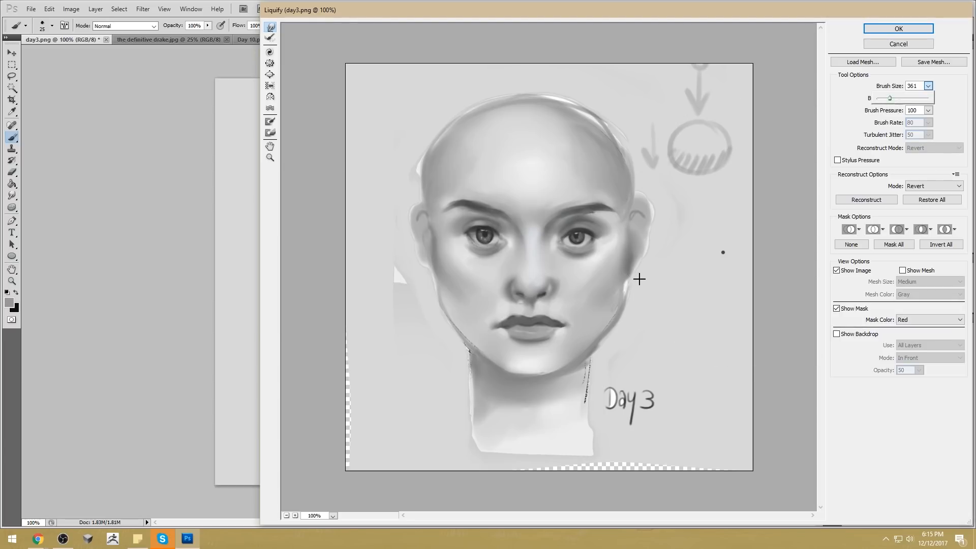
left_click_drag(642, 276, 630, 290)
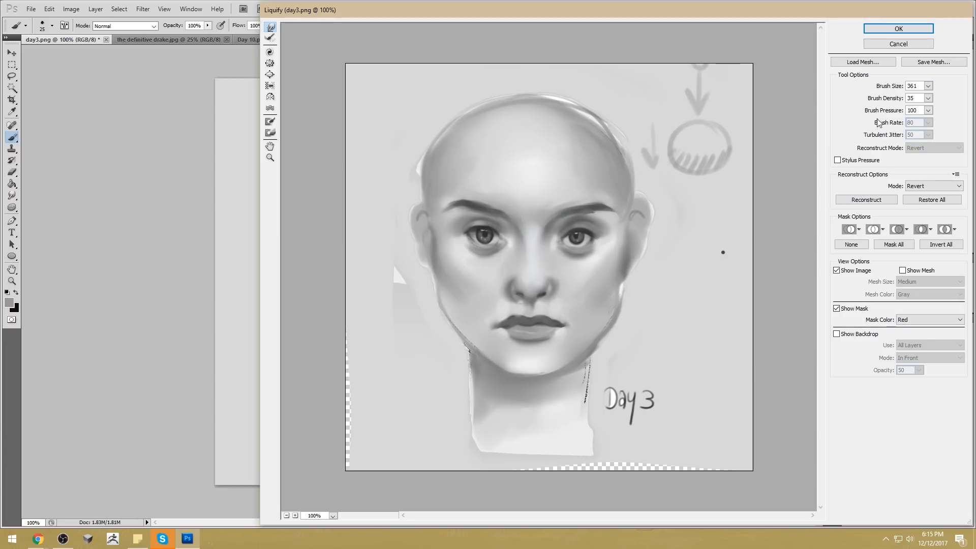
left_click(930, 86)
left_click(884, 101)
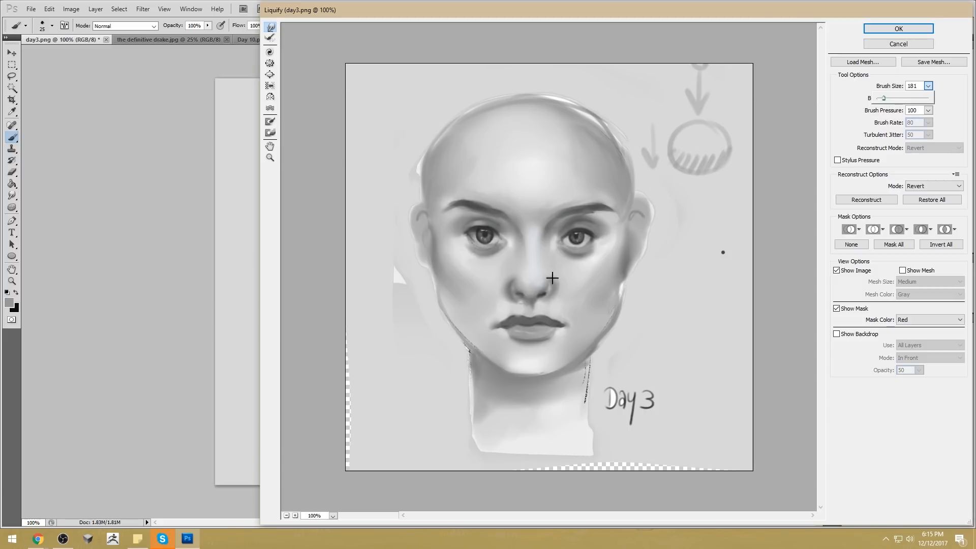
left_click_drag(527, 300, 531, 300)
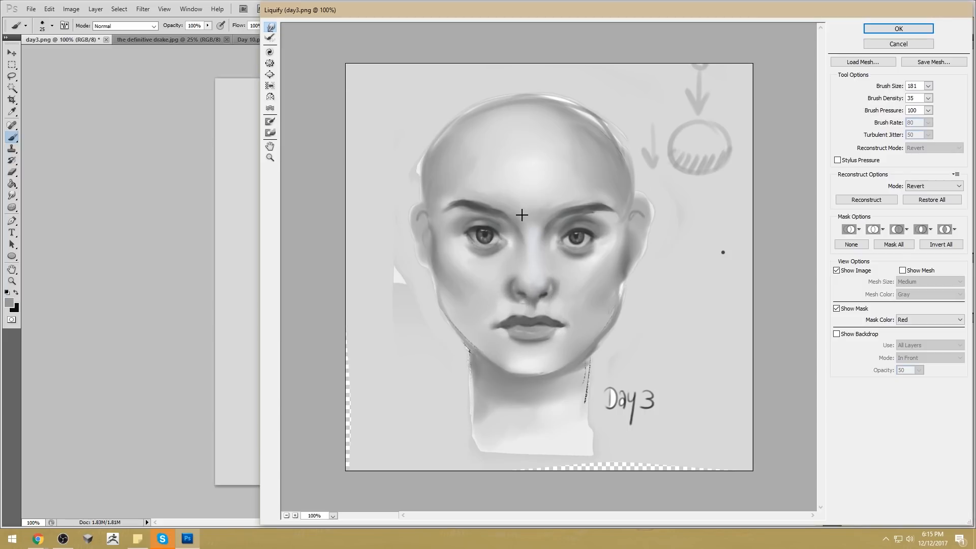
Step: Adjust the shape of both eyes with a 91 brush and apply the Liquify changes
left_click(929, 85)
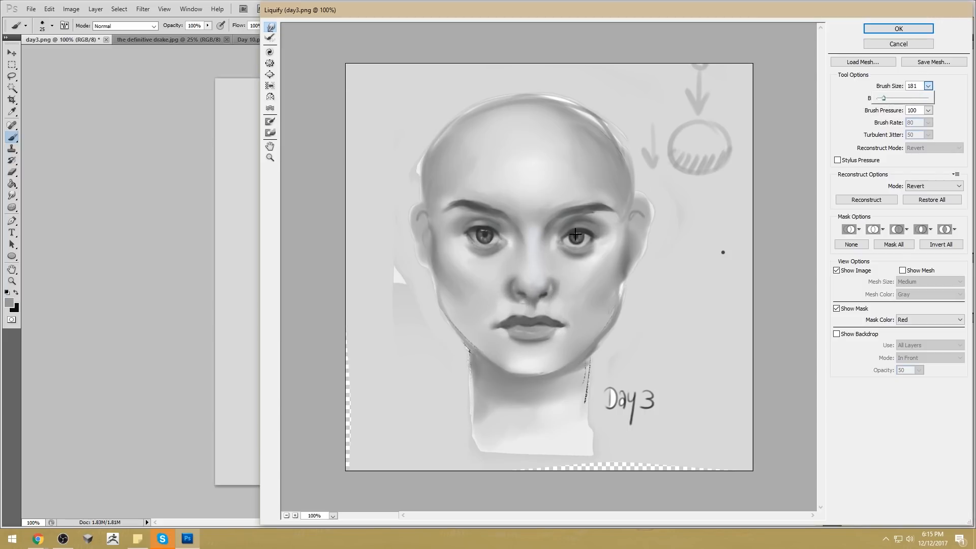
left_click(575, 236)
left_click(929, 87)
left_click_drag(882, 100, 879, 101)
left_click(573, 233)
left_click_drag(493, 232, 474, 235)
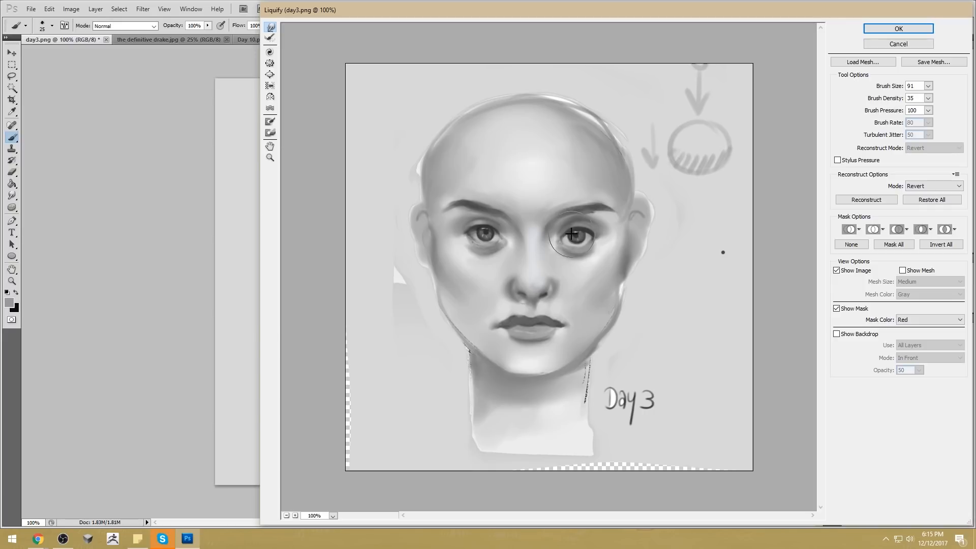
left_click(887, 29)
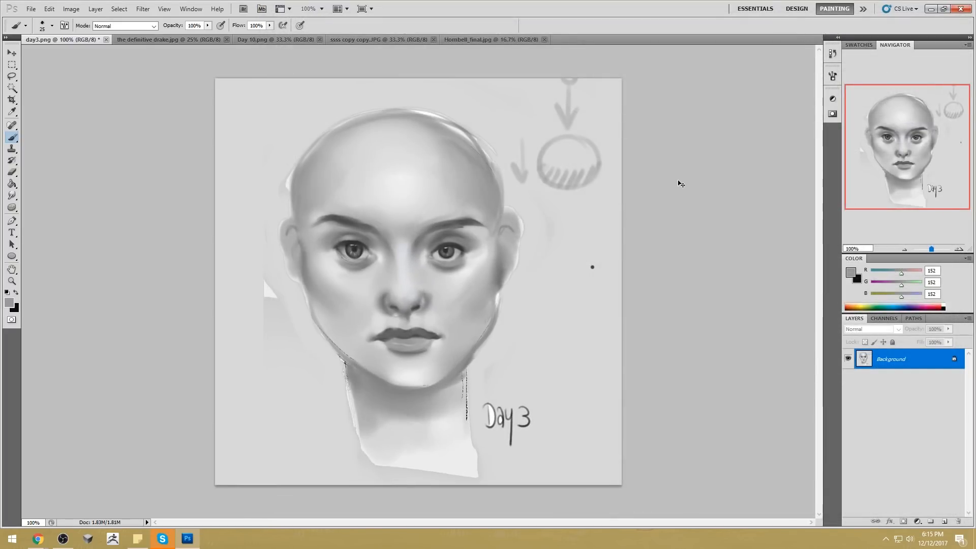
Step: Set up a soft round brush at 100 px in Darken mode
left_click(296, 159, "alt")
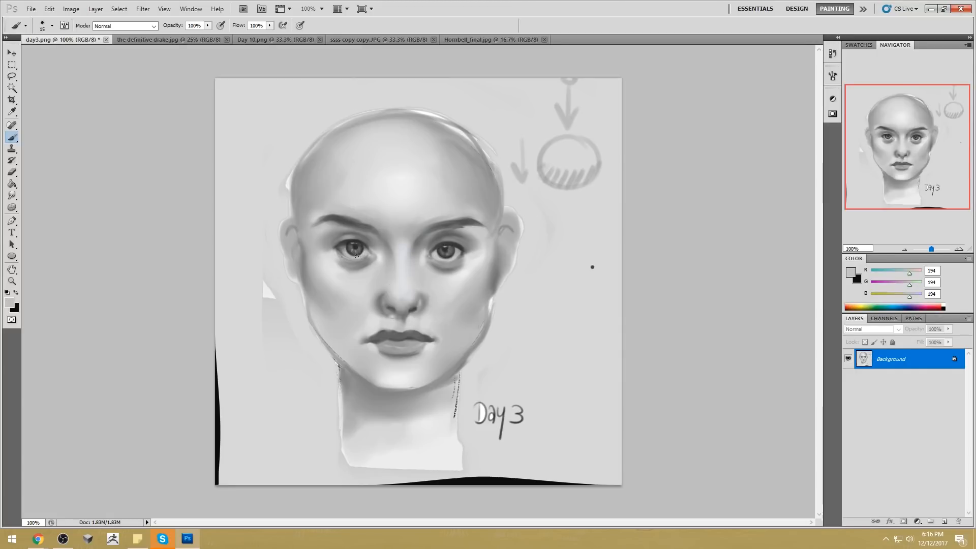
left_click(475, 256, "alt")
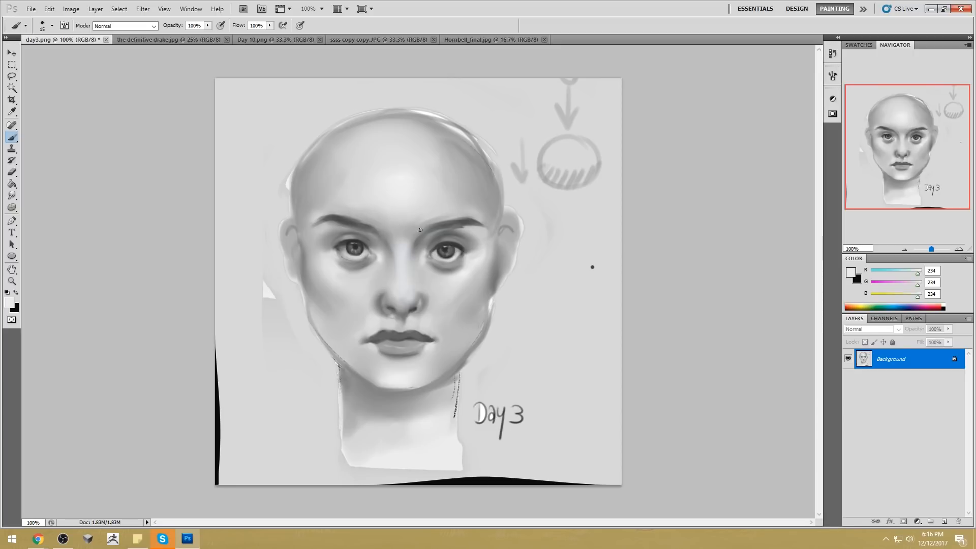
right_click(501, 256)
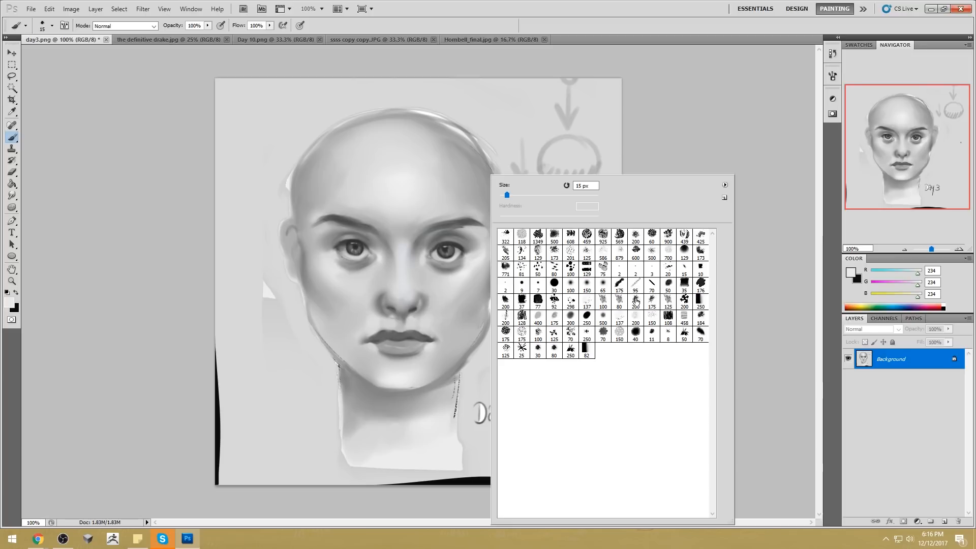
left_click(619, 300)
right_click(450, 182)
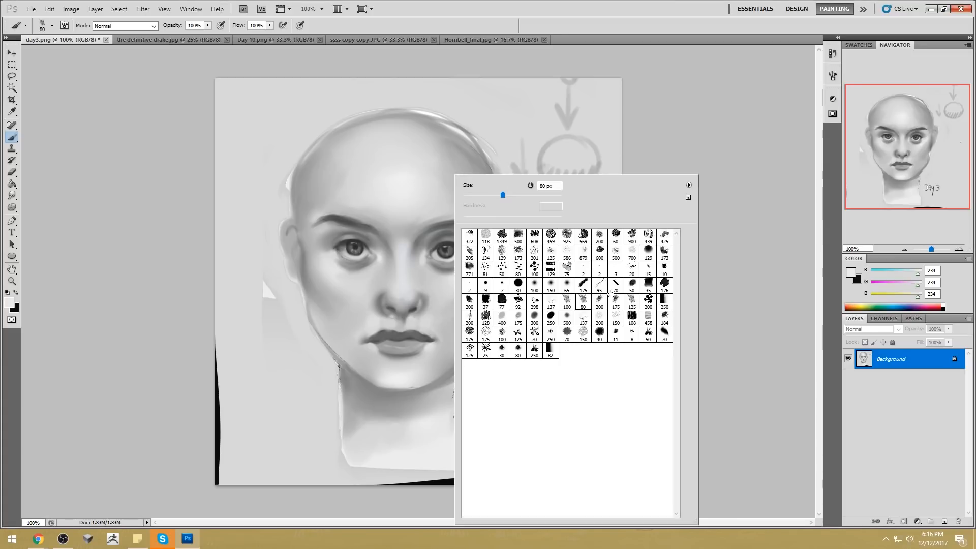
left_click(552, 289)
left_click(743, 242)
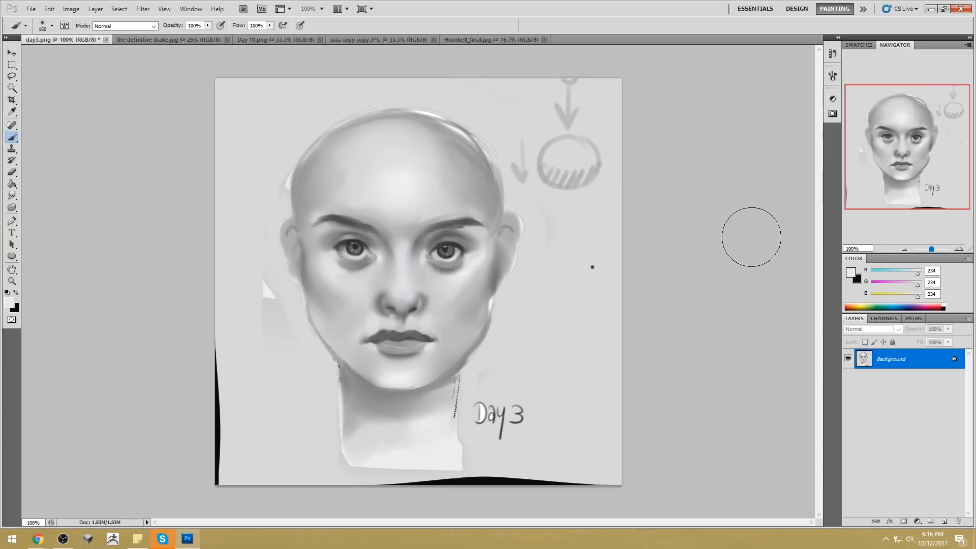
key("bracketleft")
key("bracketleft")
left_click(136, 26)
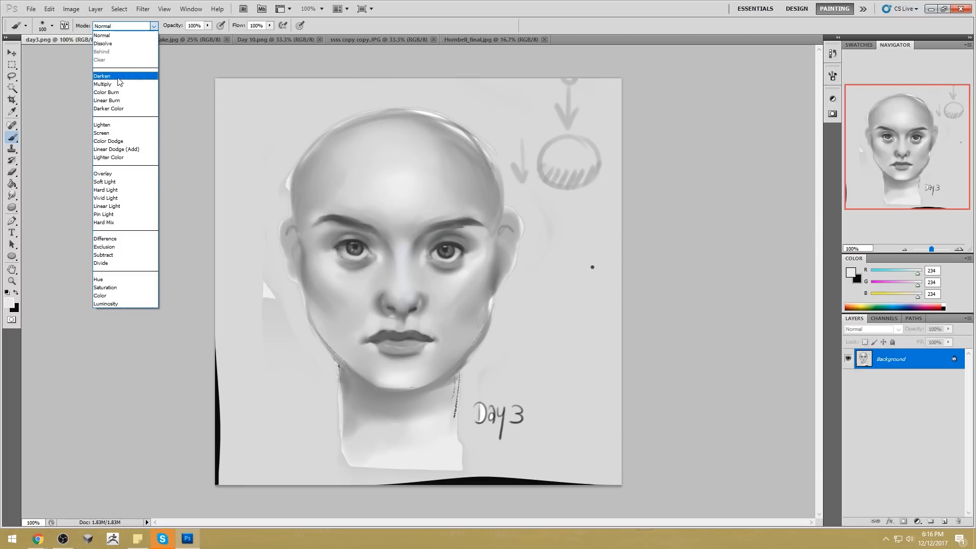
left_click(102, 76)
Step: Try darkening the skin beneath the right-hand eye with a sampled grey at 100 px, and undo the stroke
left_click(319, 214, "alt")
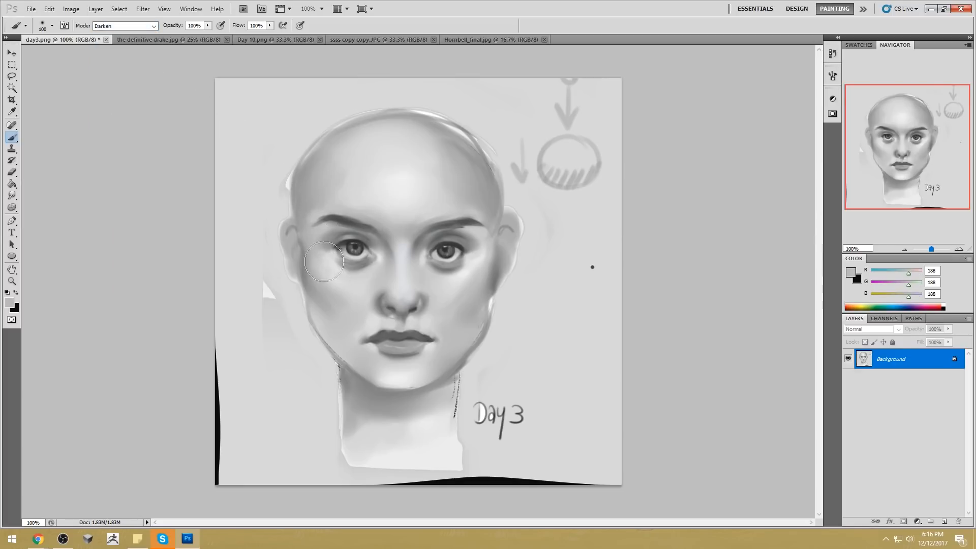
right_click(413, 178)
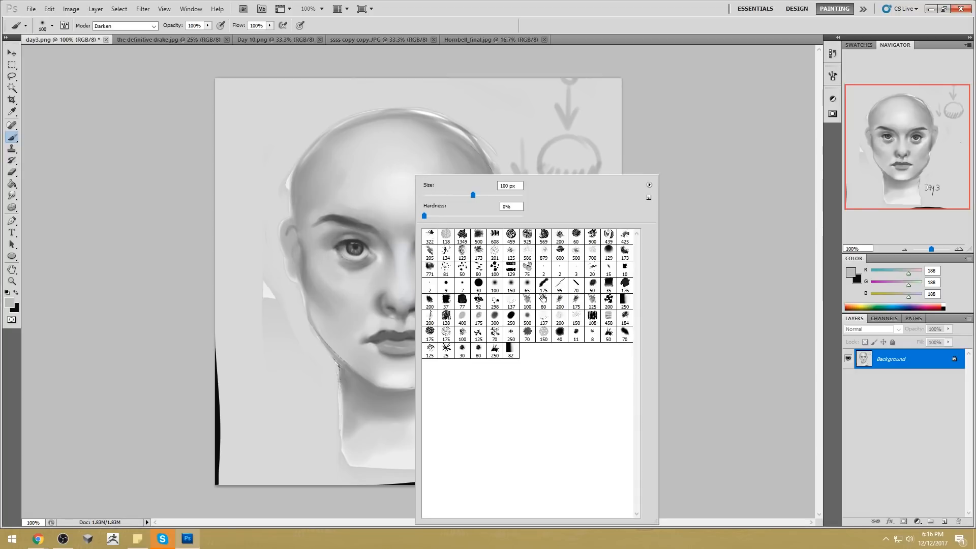
left_click(768, 244)
left_click(492, 246, "alt")
left_click_drag(474, 258, 456, 280)
key("ctrl+z")
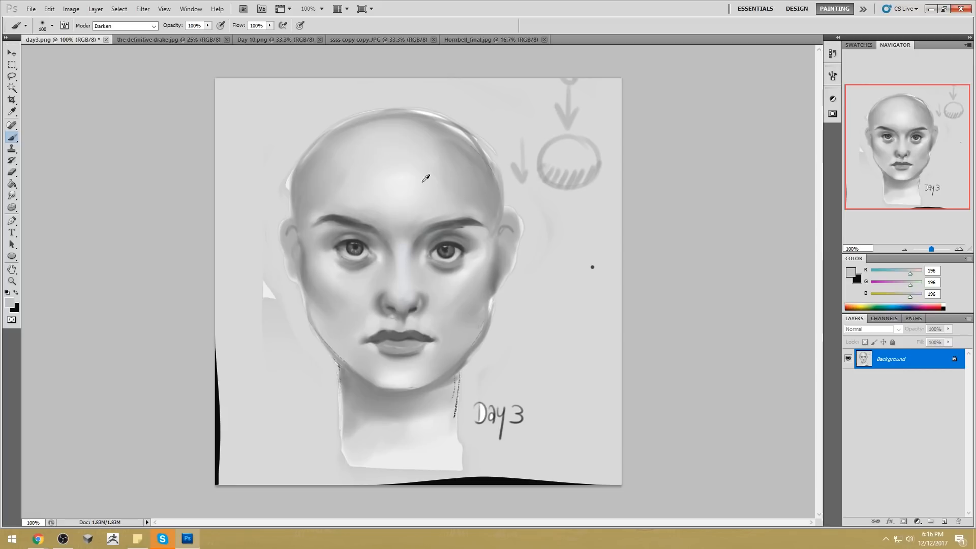
Step: Darken the right-hand cheek with the sampled grey, using a 250 px brush at 56% opacity
key("bracketright")
key("bracketright")
key("bracketright")
key("bracketright")
key("bracketright")
left_click_drag(208, 26, 188, 39)
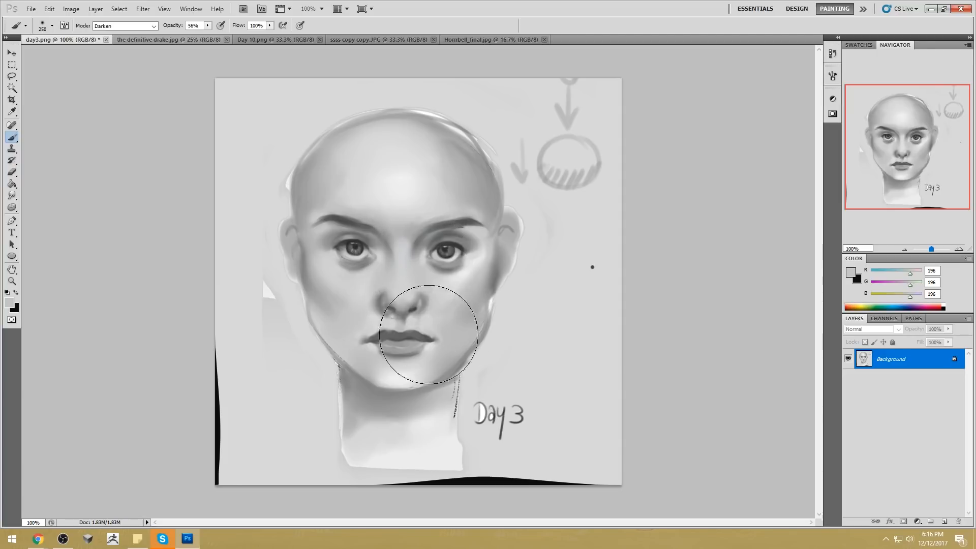
left_click_drag(466, 282, 467, 280)
Step: Tone down the forehead highlight in Darken mode with a light grey sampled from the forehead, undoing the first stroke
mouse_move(405, 190)
left_mouse_down()
mouse_move(357, 189)
mouse_move(394, 182)
left_mouse_up()
key("ctrl+z")
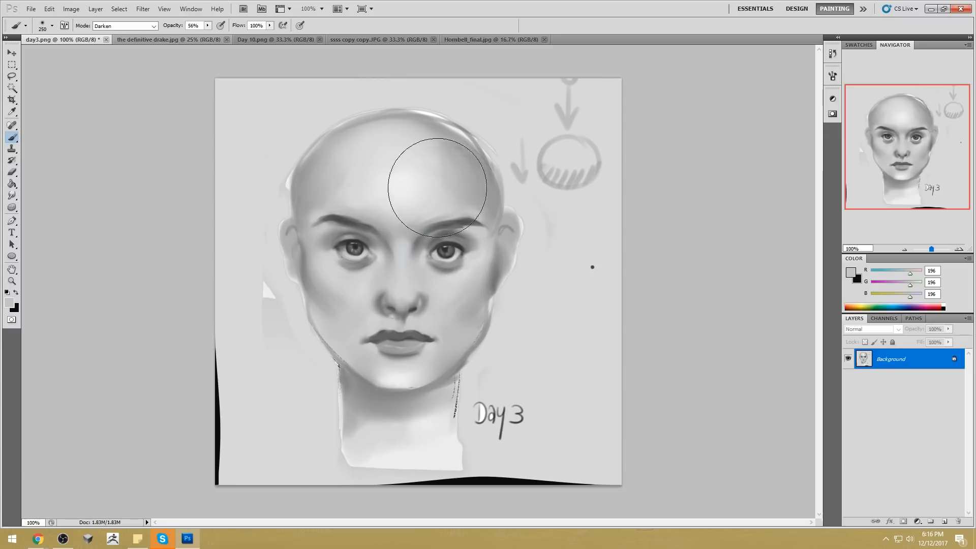
left_click(431, 169, "alt")
mouse_move(389, 171)
left_mouse_down()
mouse_move(433, 190)
mouse_move(389, 167)
mouse_move(414, 153)
mouse_move(479, 191)
mouse_move(427, 162)
mouse_move(459, 194)
left_mouse_up()
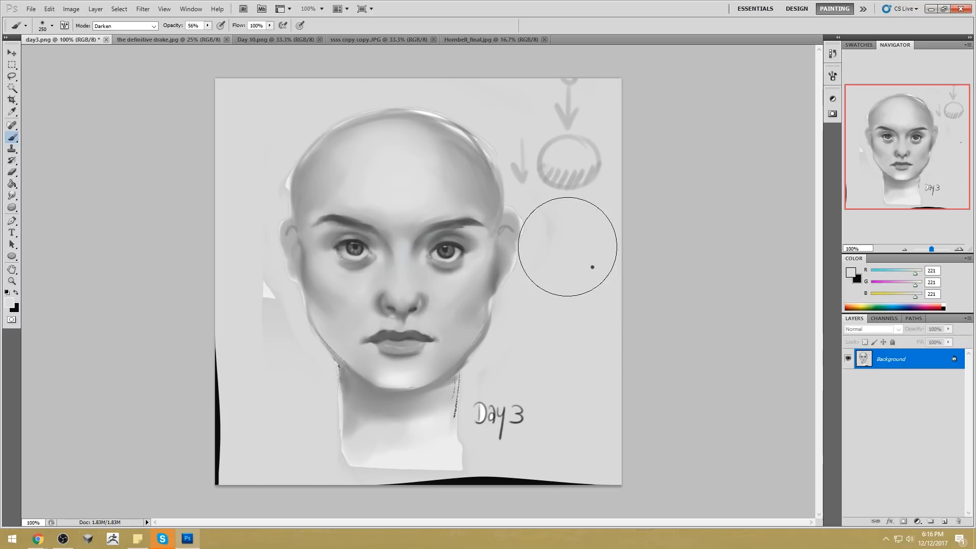
Step: Brighten the forehead and upper skull with a sampled light grey, using a 600 px brush in Lighten mode
left_click(400, 144, "alt")
key("bracketright")
key("bracketright")
key("bracketright")
key("bracketright")
key("bracketright")
key("bracketright")
key("bracketright")
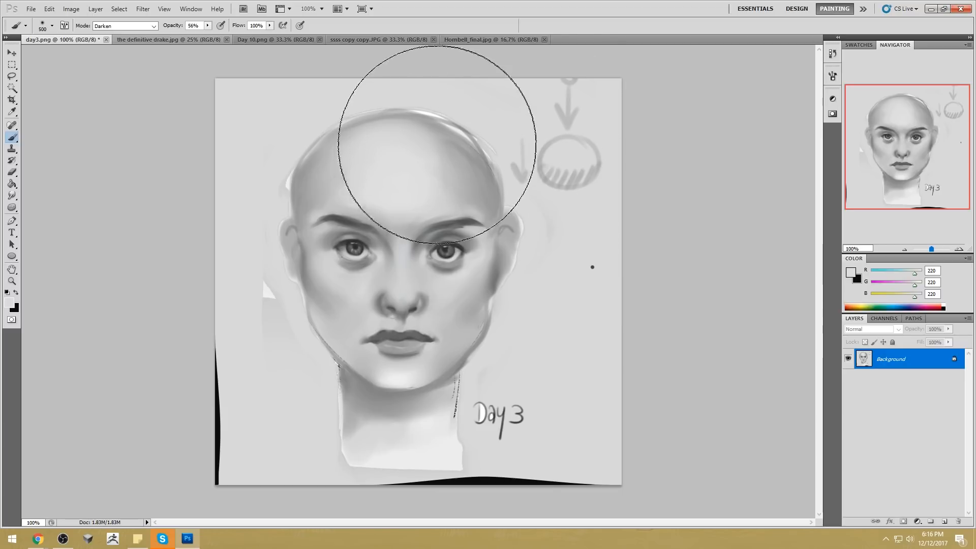
left_click(125, 26)
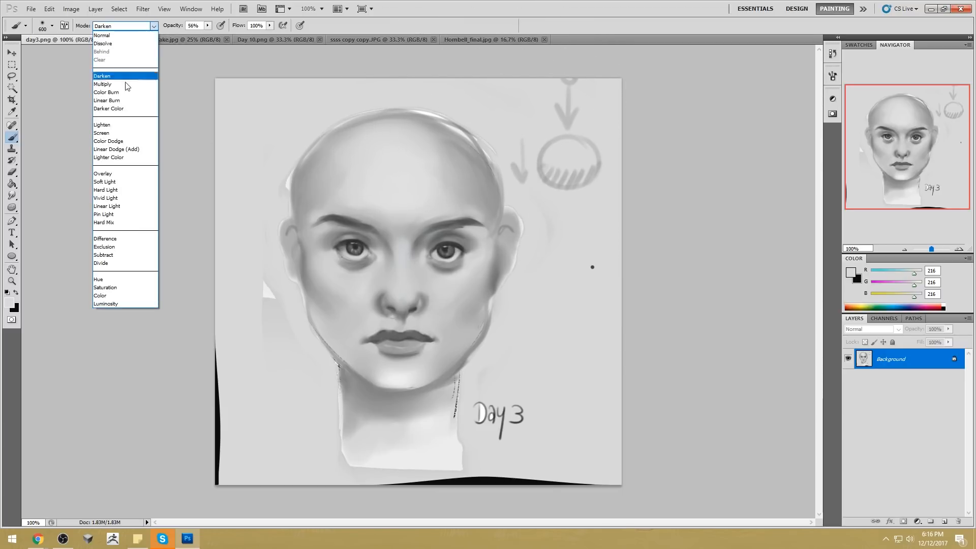
left_click(112, 125)
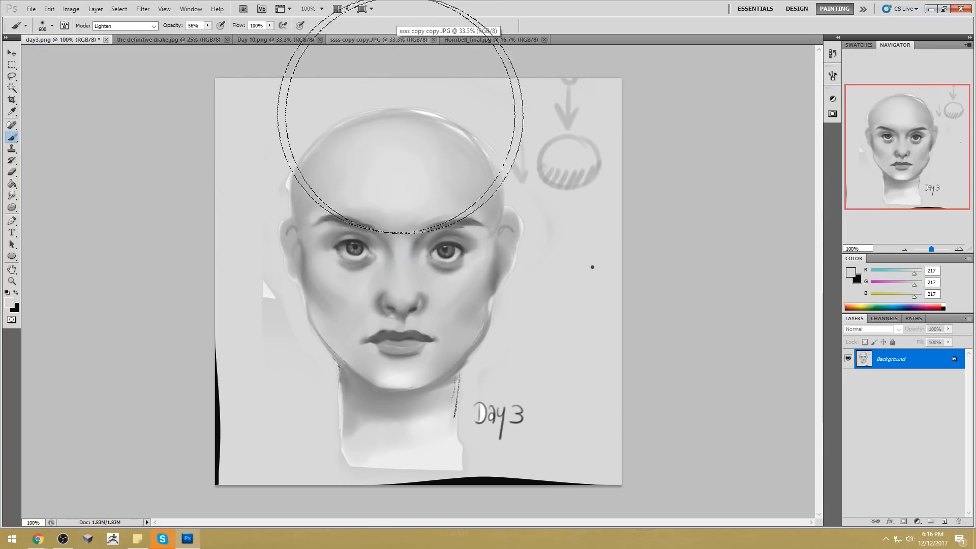
Step: Add a new layer in Darken mode and shade the lower face and neck with a mid grey sampled from the cheek edge
left_click(499, 275, "alt")
left_click(125, 26)
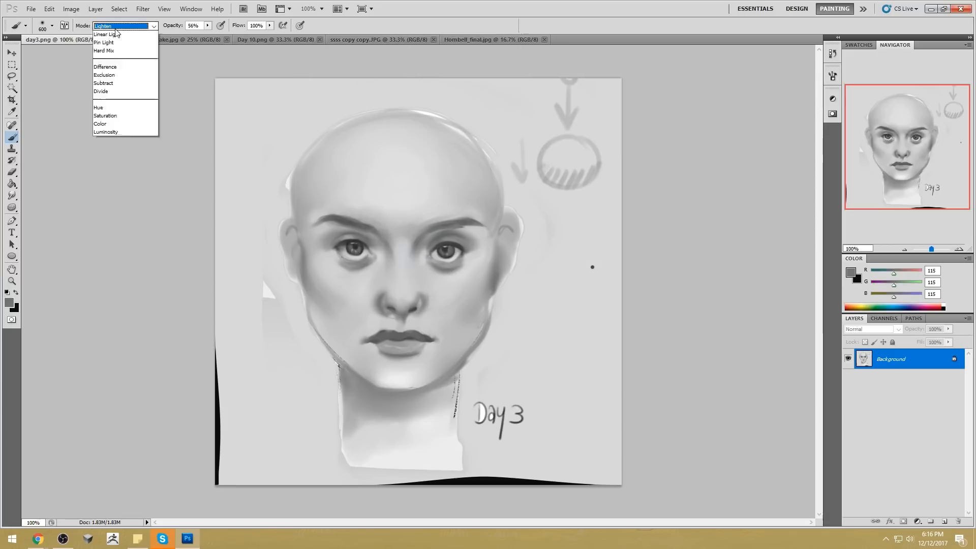
left_click(112, 76)
left_click(944, 522)
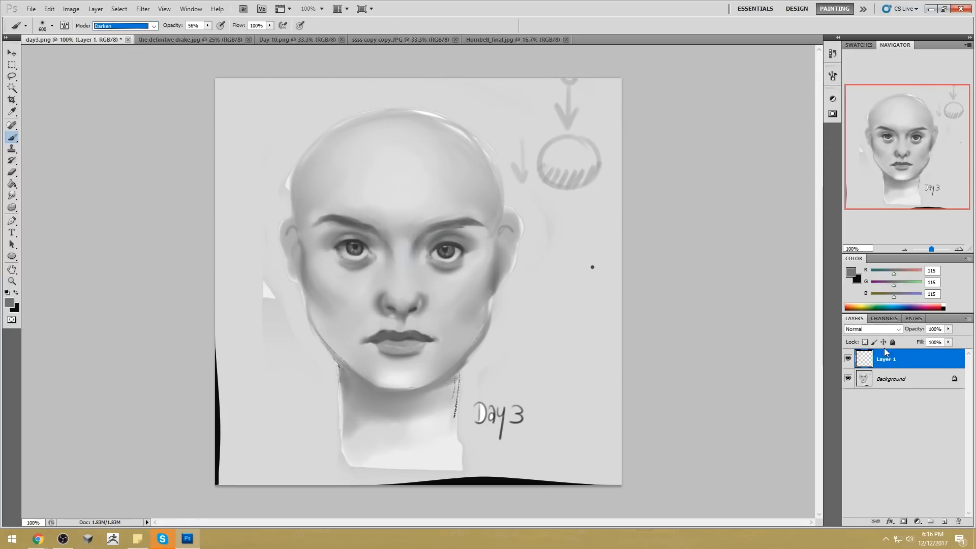
left_click(882, 331)
left_click(863, 93)
left_click(491, 276, "alt")
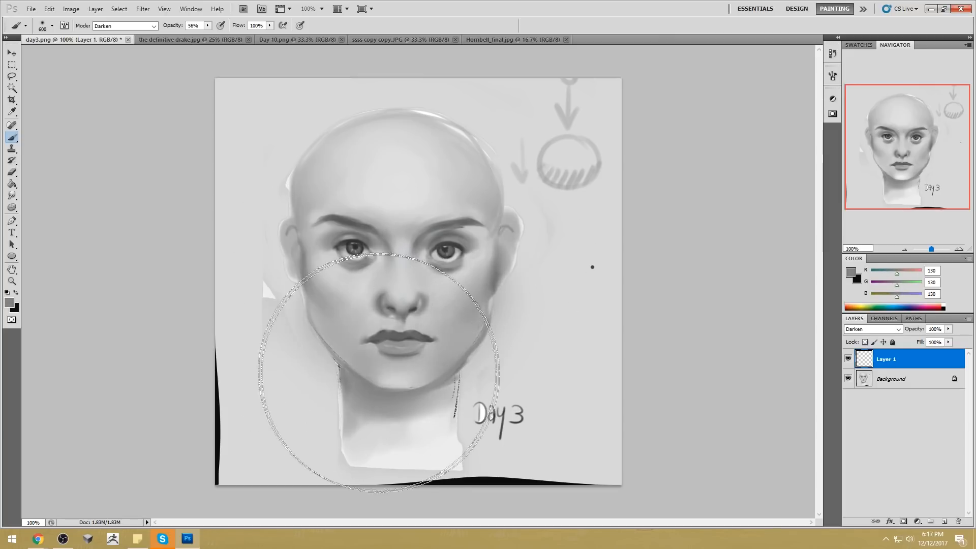
Step: Erase the shading spilling past both sides of the jaw, and erase and smudge a soft highlight on the chin
key("e")
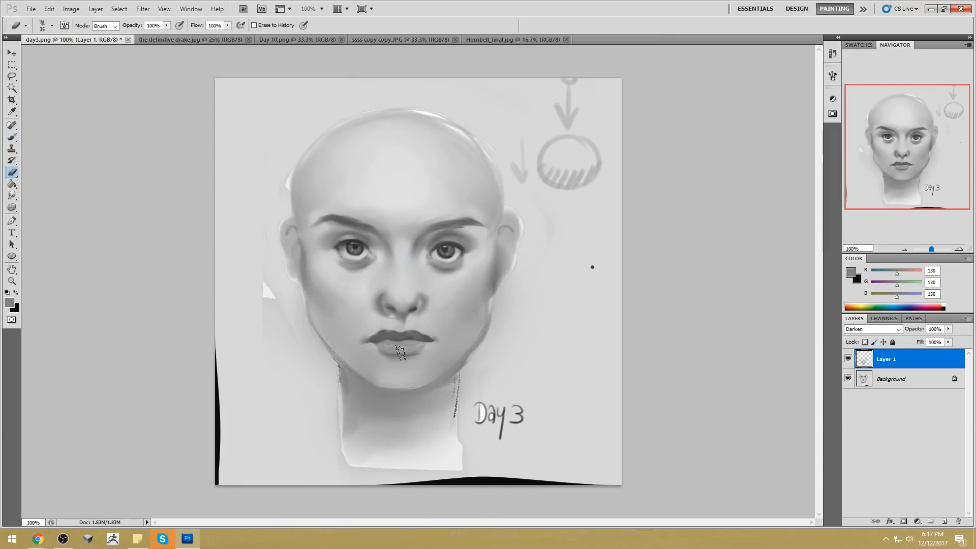
mouse_move(314, 380)
left_mouse_down()
mouse_move(298, 318)
mouse_move(326, 366)
mouse_move(314, 387)
left_mouse_up()
mouse_move(496, 351)
left_mouse_down()
mouse_move(476, 376)
mouse_move(496, 331)
left_mouse_up()
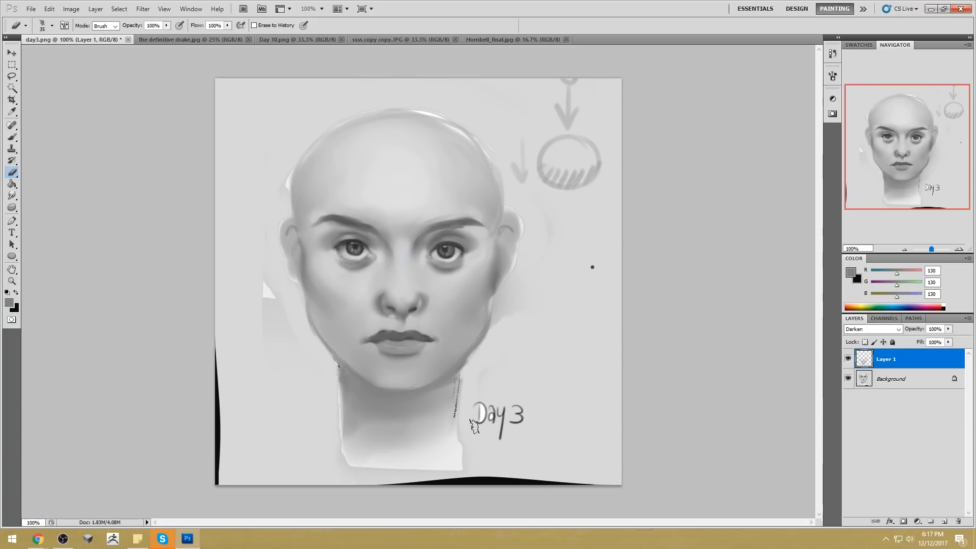
left_click_drag(511, 300, 496, 333)
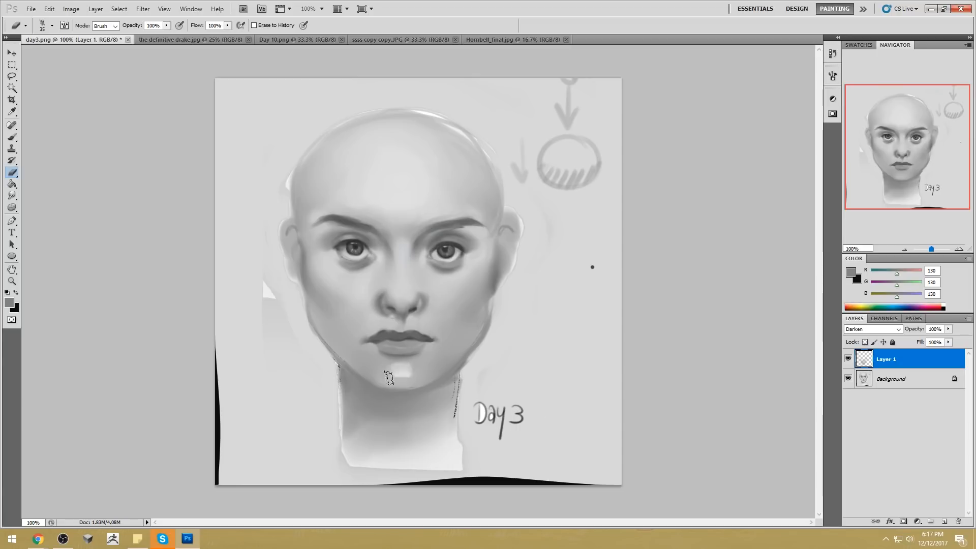
mouse_move(407, 370)
left_mouse_down()
mouse_move(386, 375)
mouse_move(395, 373)
left_mouse_up()
left_click_drag(12, 195, 73, 211)
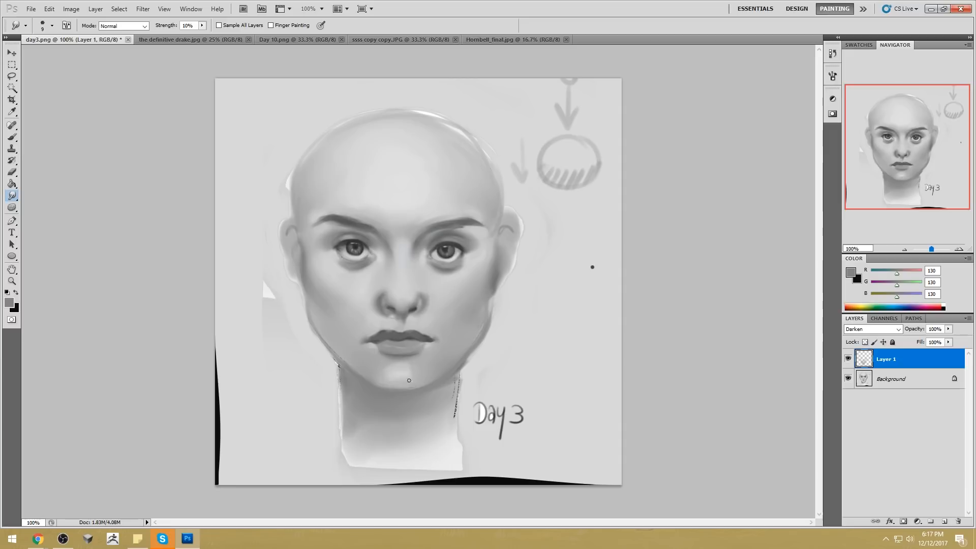
Step: Compare the face with and without the shading layer, and merge that layer down into the Background
right_click(938, 368)
left_click(849, 361)
left_click(849, 361)
left_click(849, 361)
right_click(895, 360)
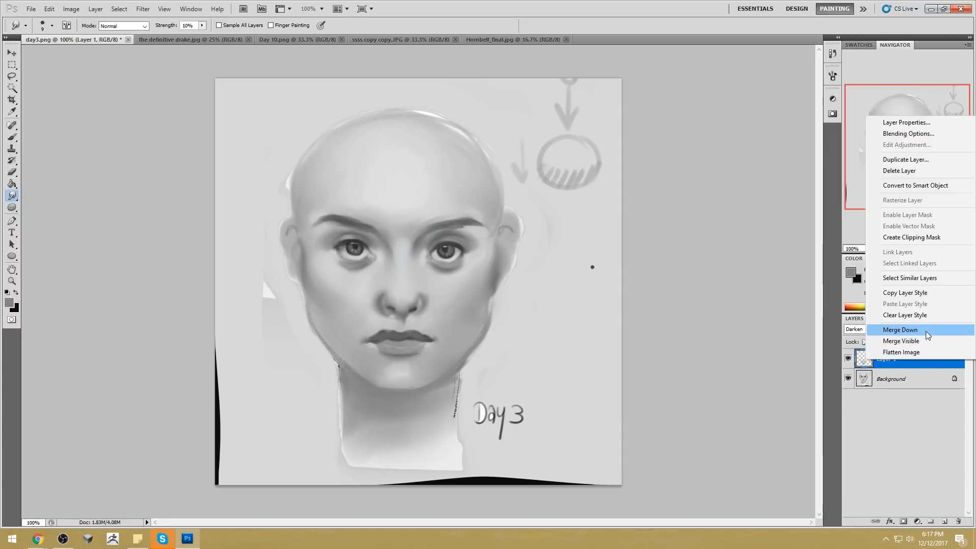
left_click(926, 331)
Step: Set up the textured 80 px brush tip at 15 px in Normal mode with a light grey sampled beside the nose
key("bracketright")
key("bracketright")
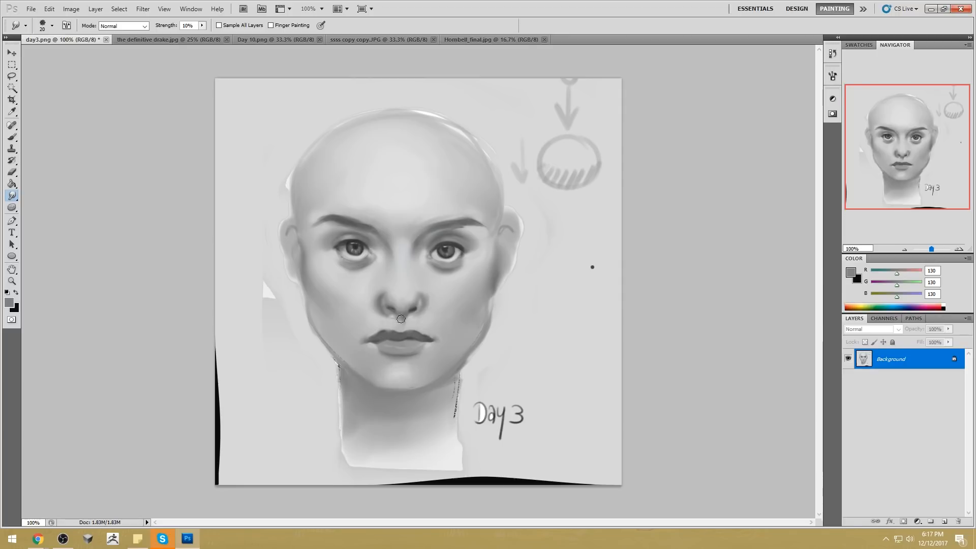
key("v")
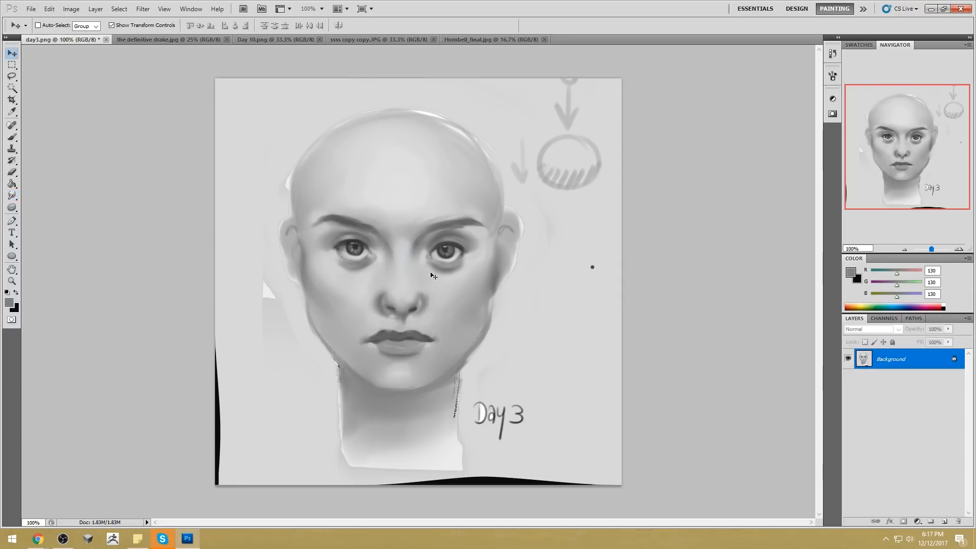
key("b")
right_click(424, 278)
left_click(559, 303)
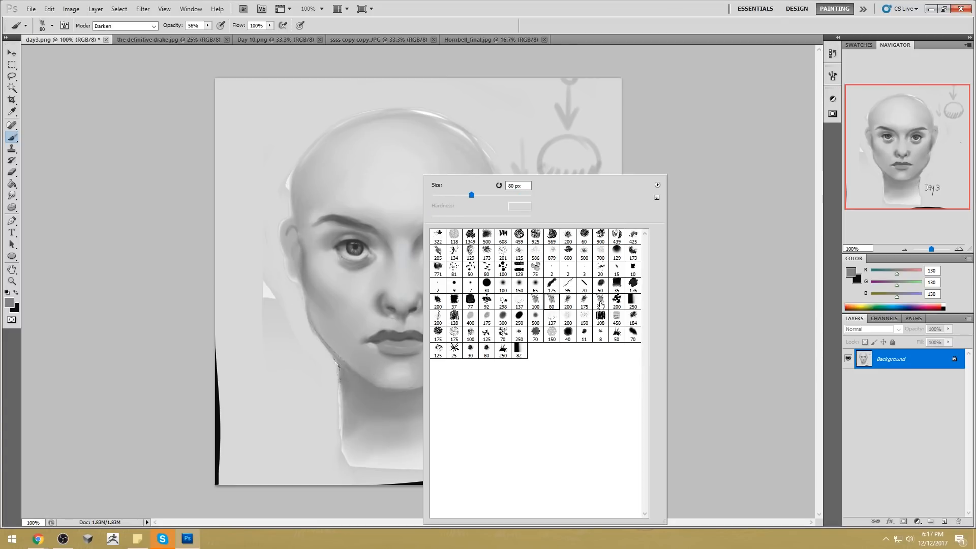
left_click(765, 276)
left_click(373, 292, "alt")
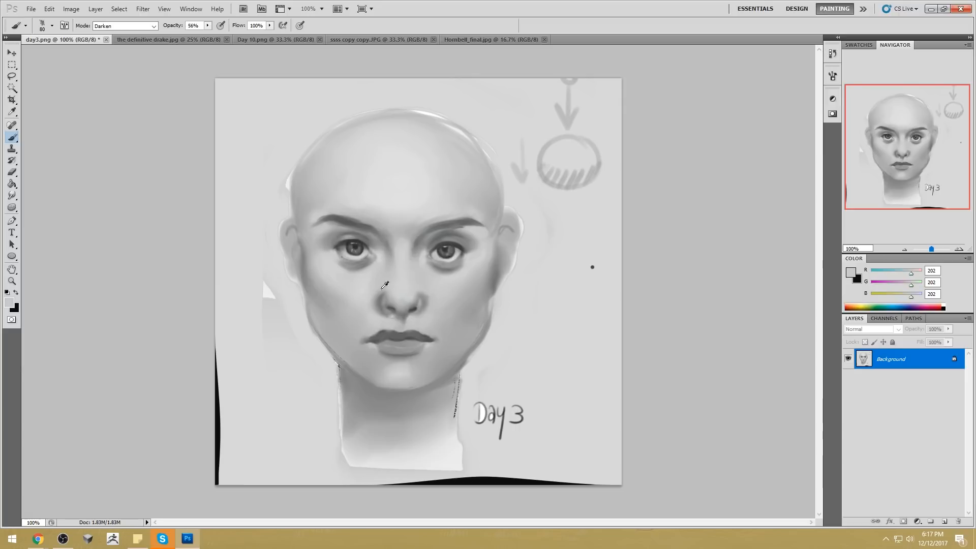
key("bracketleft")
key("bracketleft")
key("bracketleft")
key("bracketleft")
key("bracketleft")
key("bracketleft")
left_click(125, 26)
left_click(122, 34)
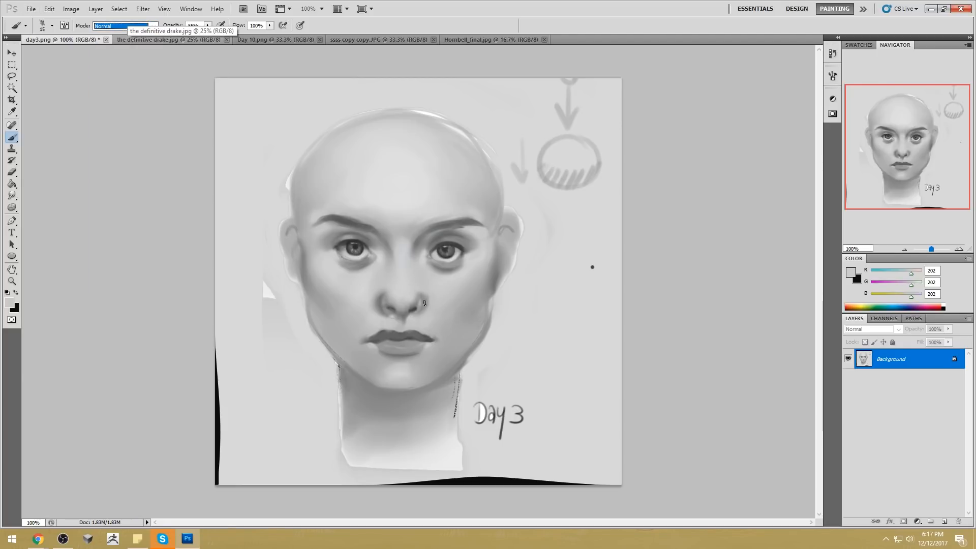
Step: Sketch a nose structure diagram beside the face in dark grey, with bridge lines, side planes and a curved base
left_click(418, 306, "alt")
left_click_drag(517, 305, 513, 337)
mouse_move(587, 299)
left_mouse_down()
mouse_move(580, 340)
mouse_move(578, 328)
mouse_move(523, 332)
mouse_move(548, 341)
left_mouse_up()
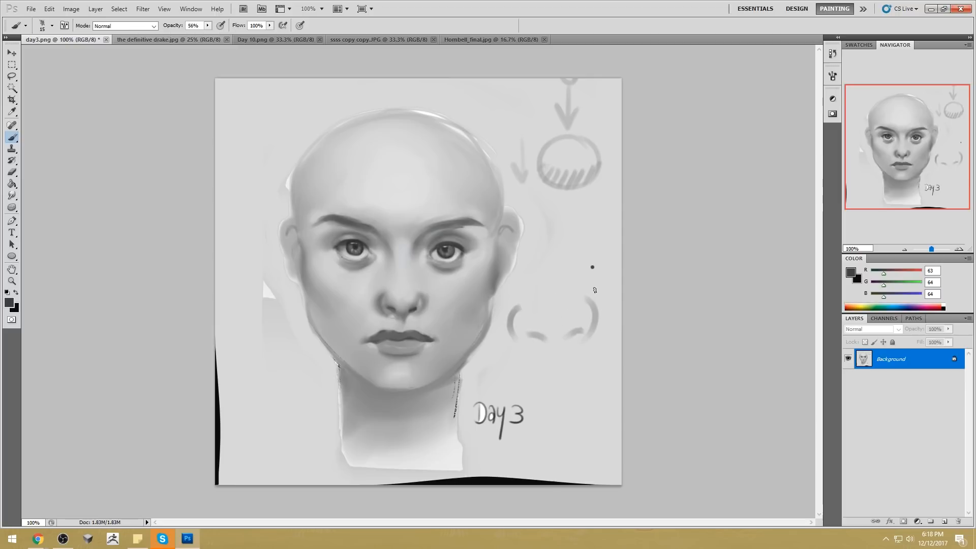
mouse_move(539, 213)
left_mouse_down()
mouse_move(555, 328)
mouse_move(503, 315)
mouse_move(551, 228)
mouse_move(587, 272)
mouse_move(548, 307)
mouse_move(561, 309)
left_mouse_up()
left_click_drag(561, 314, 548, 314)
mouse_move(543, 261)
left_mouse_down()
mouse_move(549, 316)
mouse_move(600, 298)
left_mouse_up()
mouse_move(513, 322)
left_mouse_down()
mouse_move(589, 312)
mouse_move(573, 331)
mouse_move(580, 320)
mouse_move(557, 319)
mouse_move(561, 342)
left_mouse_up()
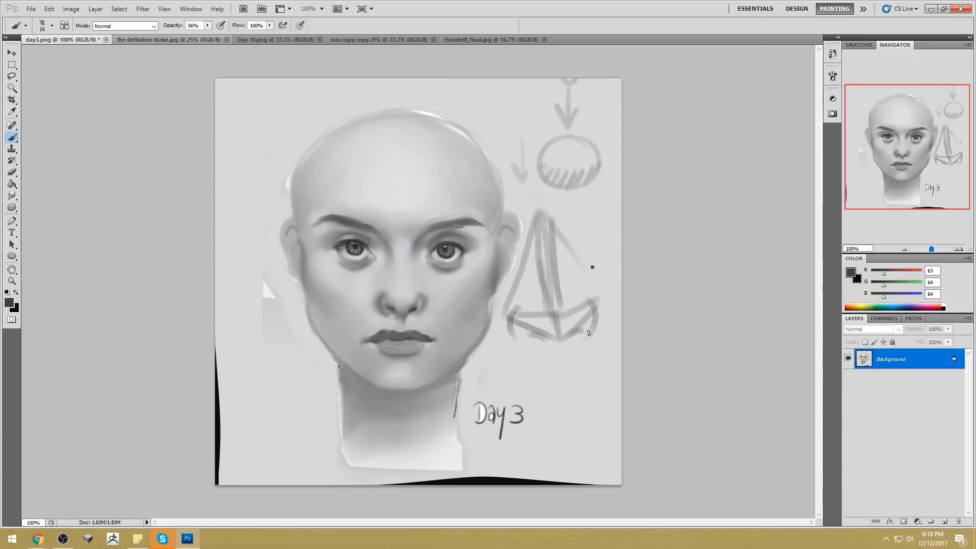
left_click_drag(590, 307, 549, 332)
mouse_move(503, 274)
left_mouse_down()
mouse_move(460, 302)
mouse_move(453, 341)
left_mouse_up()
left_click_drag(529, 330, 496, 364)
Step: Undo all strokes of the nose structure diagram
key("ctrl+alt+z")
key("ctrl+alt+z")
key("ctrl+alt+z")
key("ctrl+alt+z")
key("ctrl+alt+z")
key("ctrl+alt+z")
key("ctrl+alt+z")
key("ctrl+alt+z")
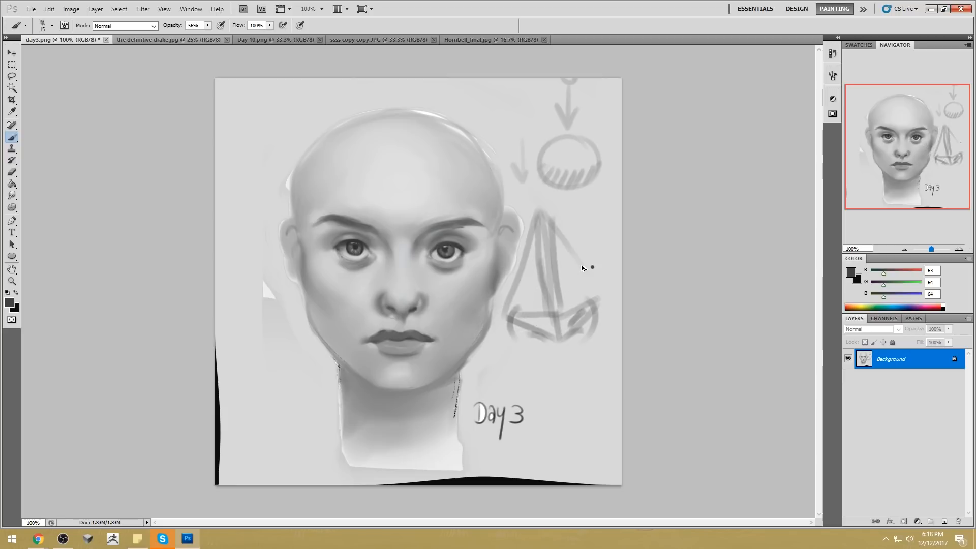
key("ctrl+alt+z")
key("ctrl+alt+z")
key("ctrl+alt+z")
key("ctrl+alt+z")
key("ctrl+alt+z")
key("ctrl+alt+z")
key("ctrl+alt+z")
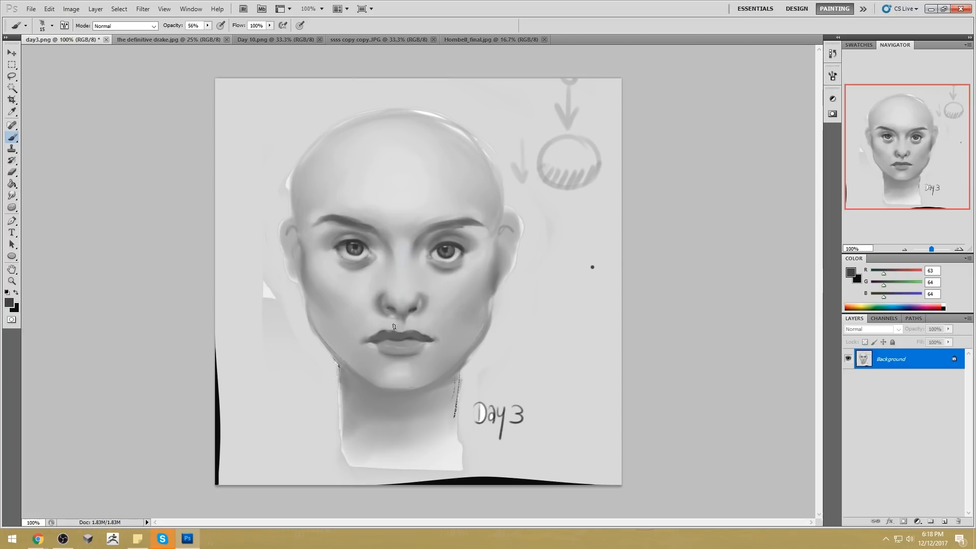
Step: Soften the shading around both nostril wings with a 30 px brush, using light greys sampled from the nose and cheek
left_click(436, 287, "alt")
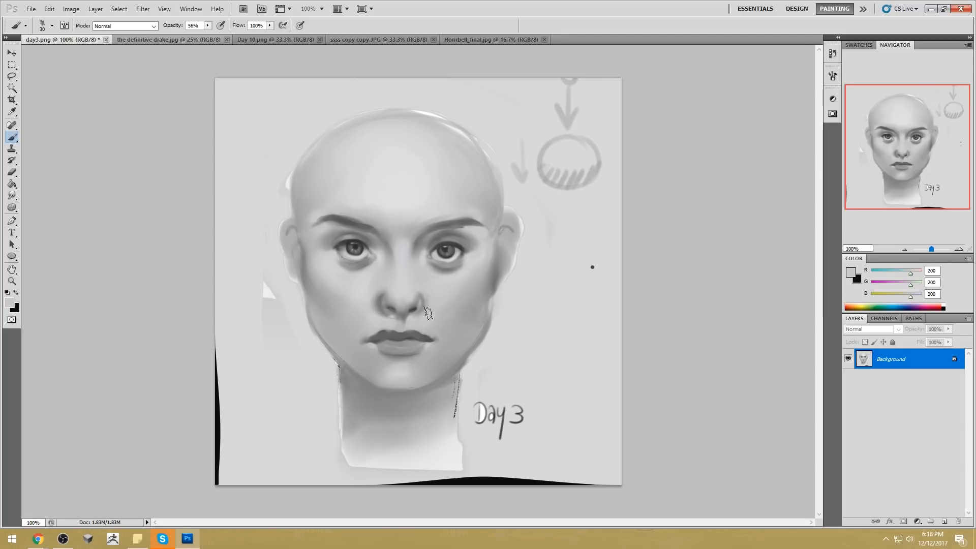
key("bracketright")
left_click(426, 288, "alt")
left_click(404, 293, "alt")
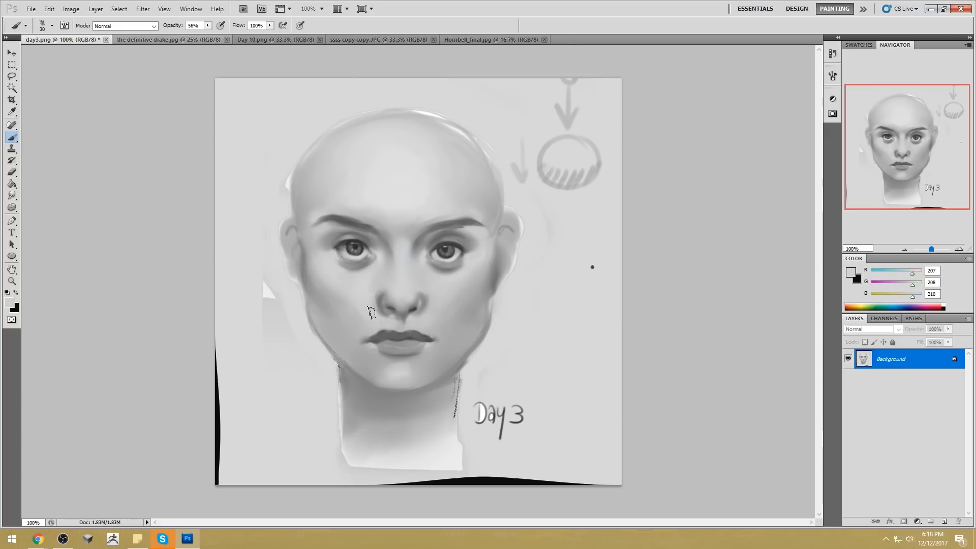
left_click(428, 292, "alt")
left_click(389, 289, "alt")
Step: Refine both nostril wings with a 10 px brush at 100% opacity, using greys sampled from the nose and surrounding cheeks
key("bracketleft")
key("bracketleft")
left_click(207, 25)
left_click_drag(210, 36, 236, 36)
left_click(200, 63)
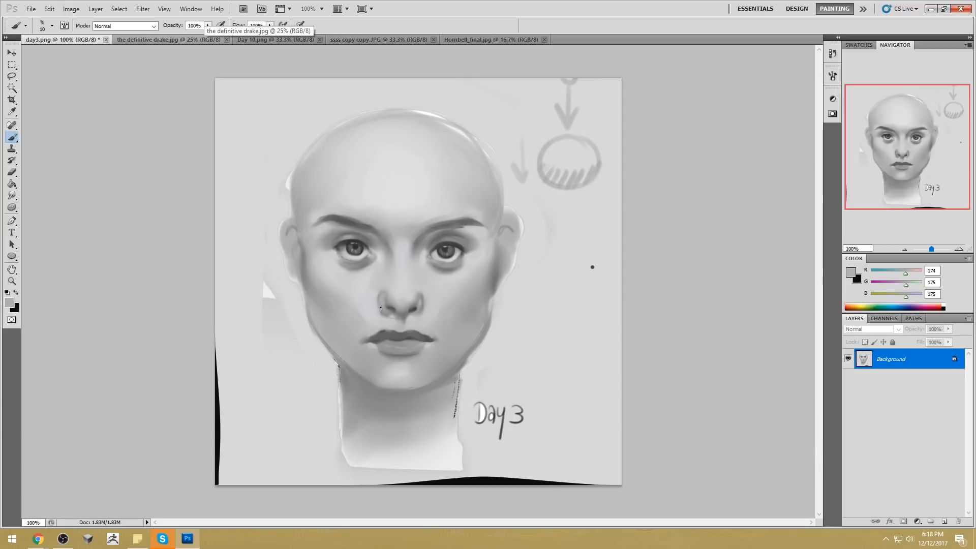
left_click(368, 298, "alt")
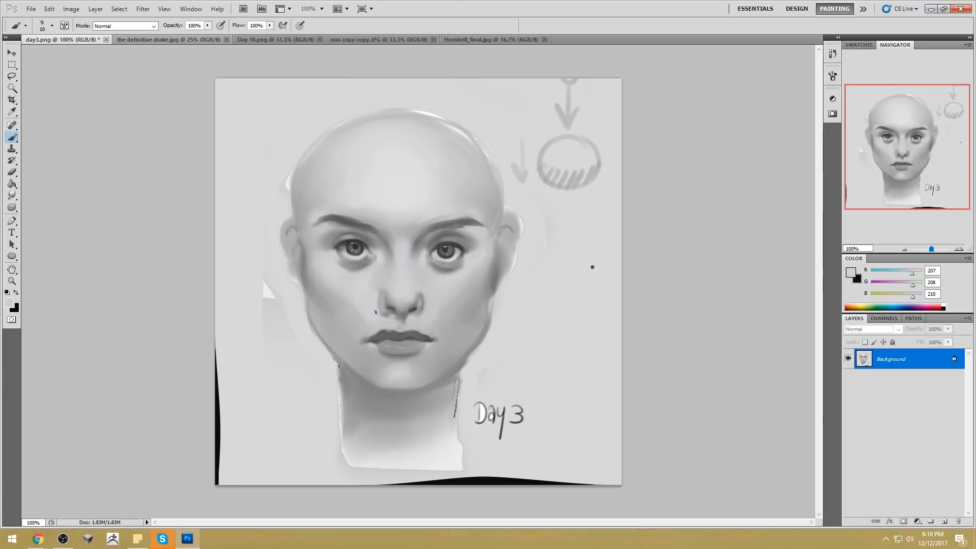
left_click(380, 303, "alt")
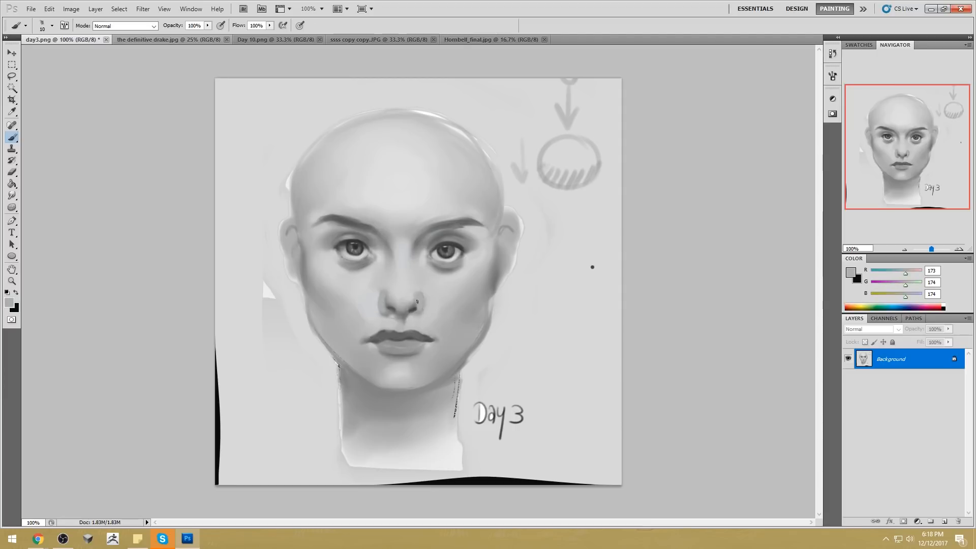
left_click(428, 307, "alt")
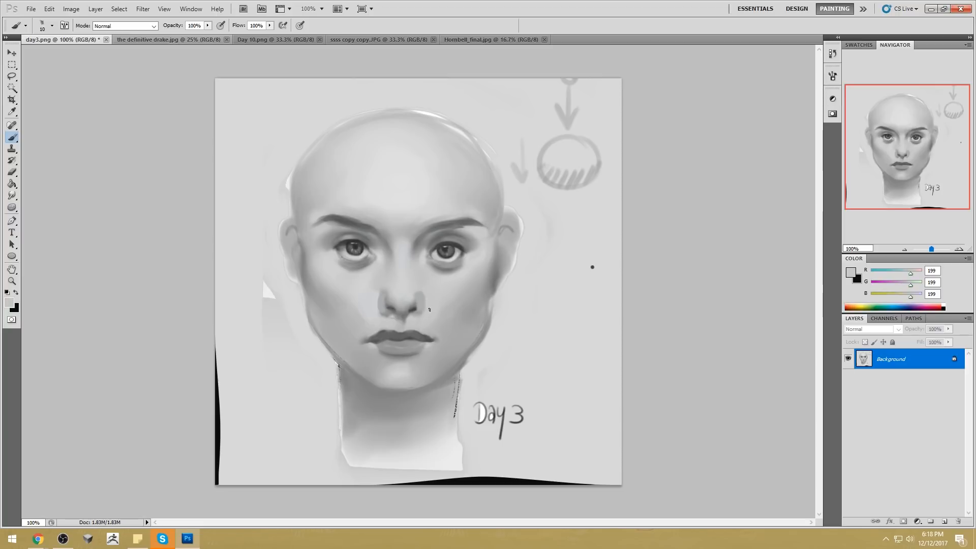
Step: Blend the cheeks beside both nostrils and the area under the nose with light greys sampled around them
key("bracketright")
key("bracketright")
key("bracketright")
left_click(369, 296, "alt")
left_click(431, 297, "alt")
left_click(428, 299, "alt")
left_click(373, 312, "alt")
left_click_drag(372, 309, 387, 319)
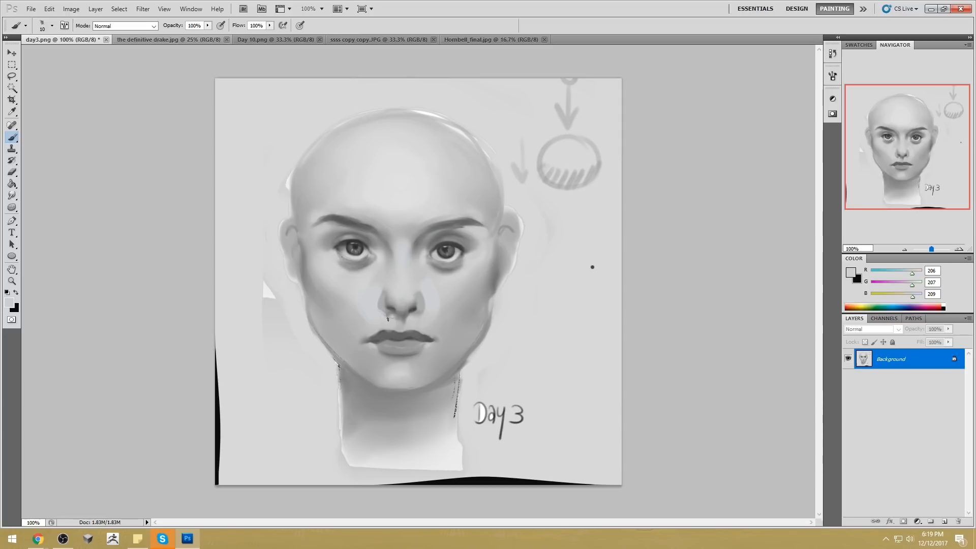
Step: Redefine the nostrils, nose tip and bridge sides with dark and mid greys sampled from the nose
left_click(415, 308, "alt")
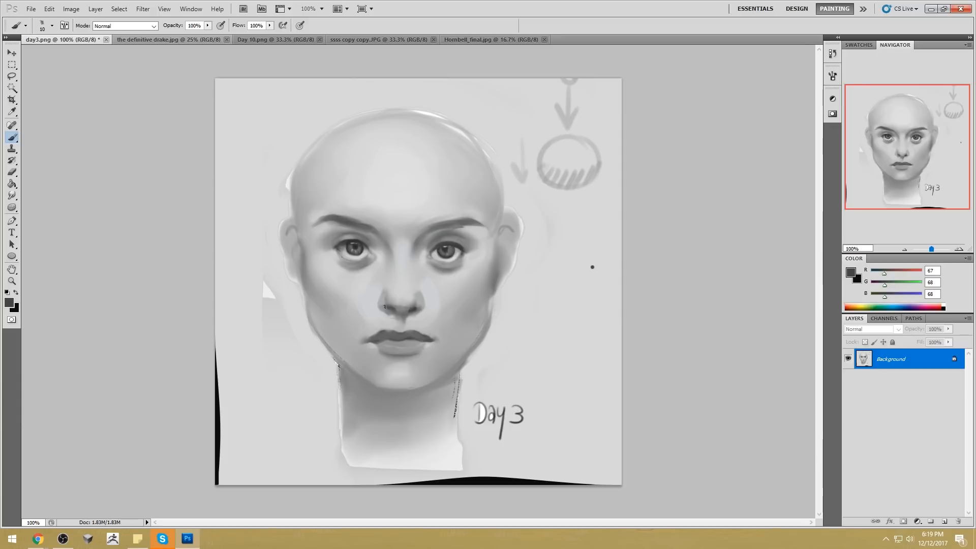
key("ctrl+z")
left_click(391, 293, "alt")
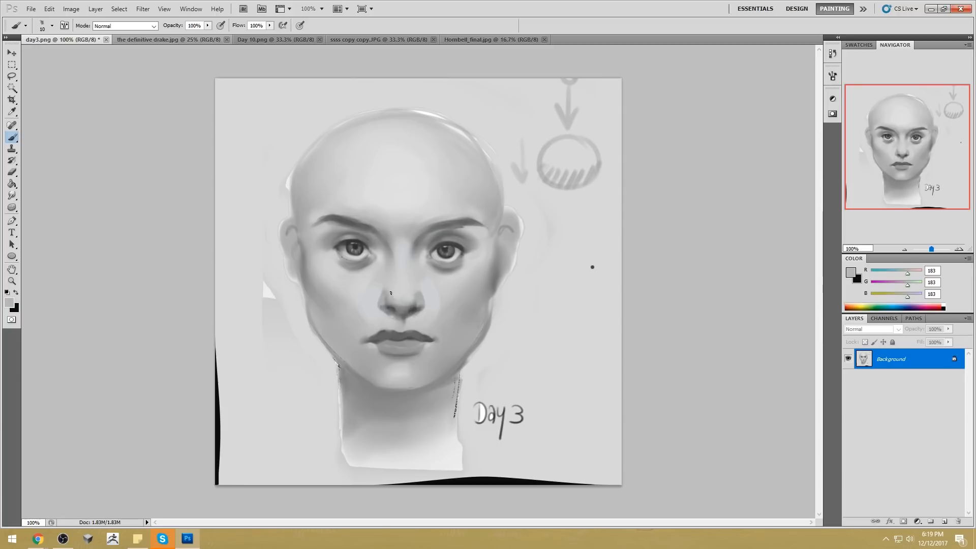
left_click(414, 296, "alt")
left_click(414, 259, "alt")
left_click(400, 278, "alt")
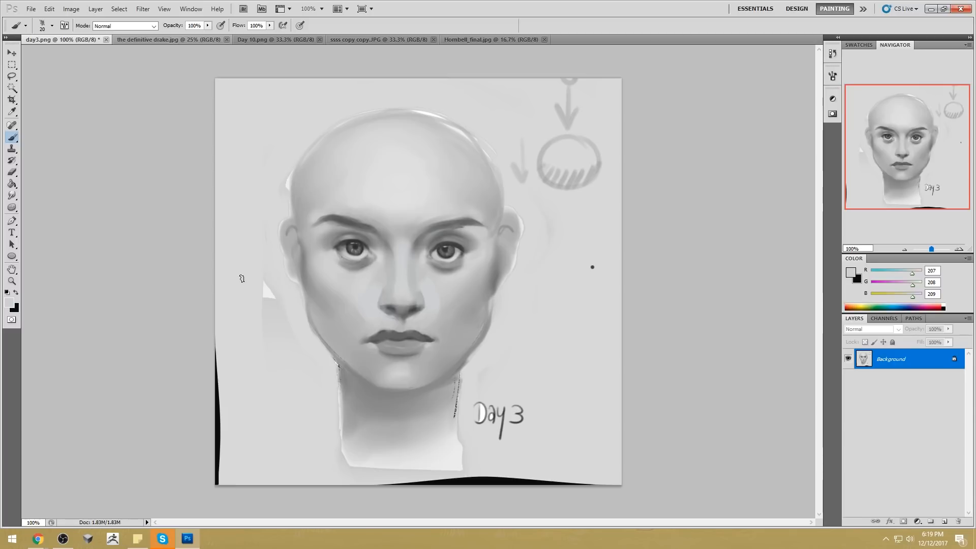
Step: Paint over the black strips on the canvas's left and bottom edges with the sampled background grey and a 45 px brush
left_click(243, 331, "alt")
key("bracketright")
key("bracketright")
key("bracketright")
key("bracketright")
key("bracketright")
mouse_move(214, 330)
left_mouse_down()
mouse_move(215, 459)
mouse_move(211, 428)
left_mouse_up()
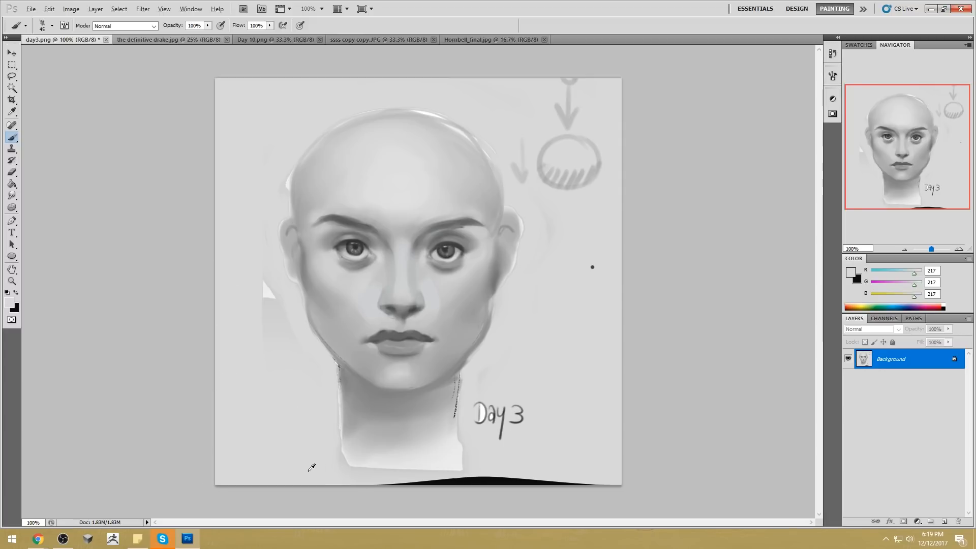
mouse_move(314, 473)
left_mouse_down()
mouse_move(348, 473)
mouse_move(627, 477)
left_mouse_up()
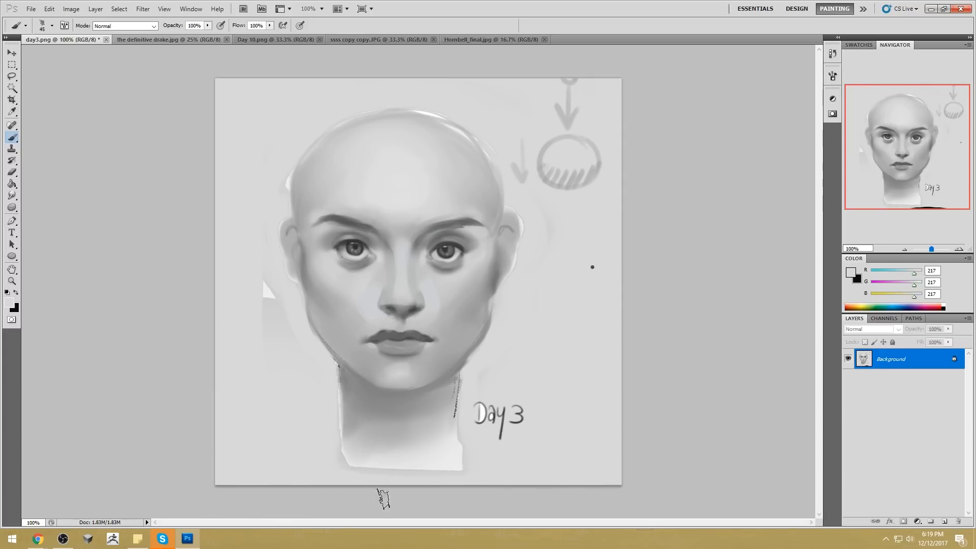
Step: Cover the "Day 3" text and the stray marks left of the head with the background grey
left_click(529, 392, "alt")
mouse_move(521, 405)
left_mouse_down()
mouse_move(516, 360)
mouse_move(501, 357)
mouse_move(478, 463)
mouse_move(464, 425)
left_mouse_up()
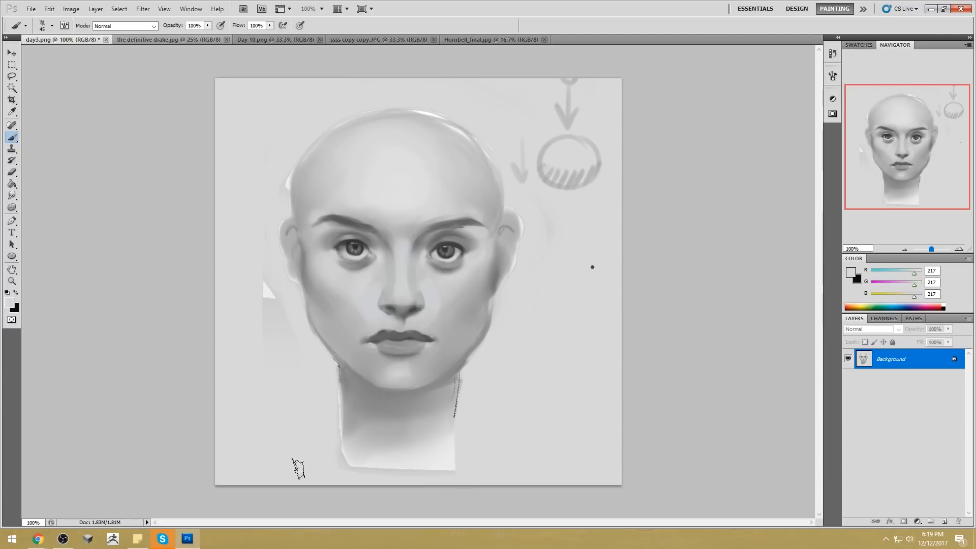
left_click_drag(269, 287, 283, 359)
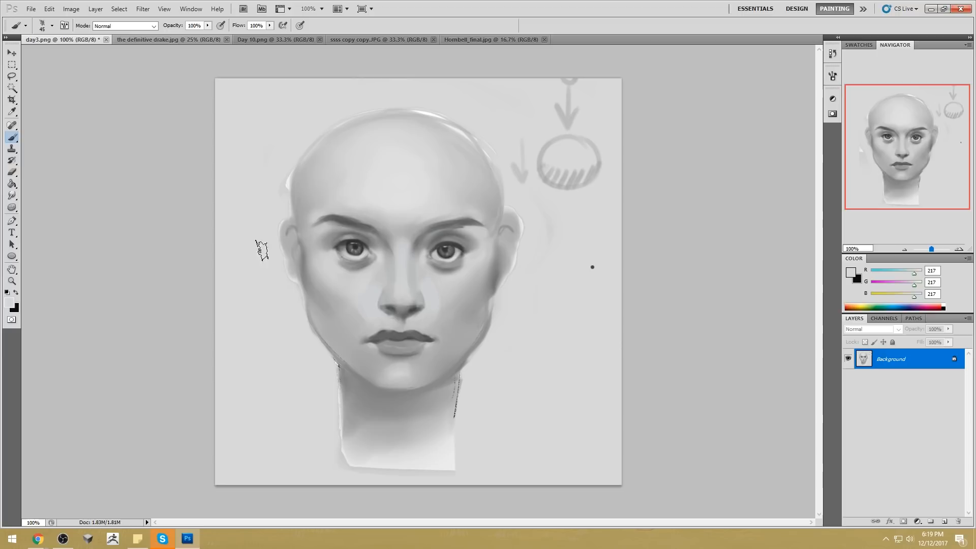
left_click_drag(272, 149, 288, 182)
Step: Paint out the lighting diagram beside the head and trim the neck's edges into a clean, pointed base
mouse_move(519, 79)
left_mouse_down()
mouse_move(584, 101)
mouse_move(532, 153)
mouse_move(579, 211)
mouse_move(612, 232)
left_mouse_up()
left_click_drag(522, 150, 533, 192)
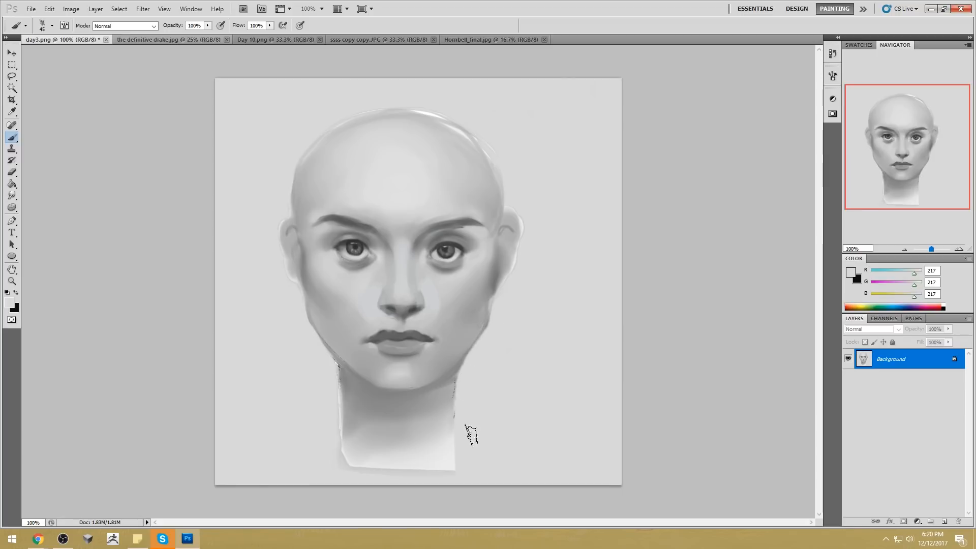
mouse_move(331, 365)
left_mouse_down()
mouse_move(325, 437)
mouse_move(326, 364)
mouse_move(316, 437)
mouse_move(426, 485)
mouse_move(427, 446)
mouse_move(465, 447)
left_mouse_up()
left_click_drag(402, 482, 494, 427)
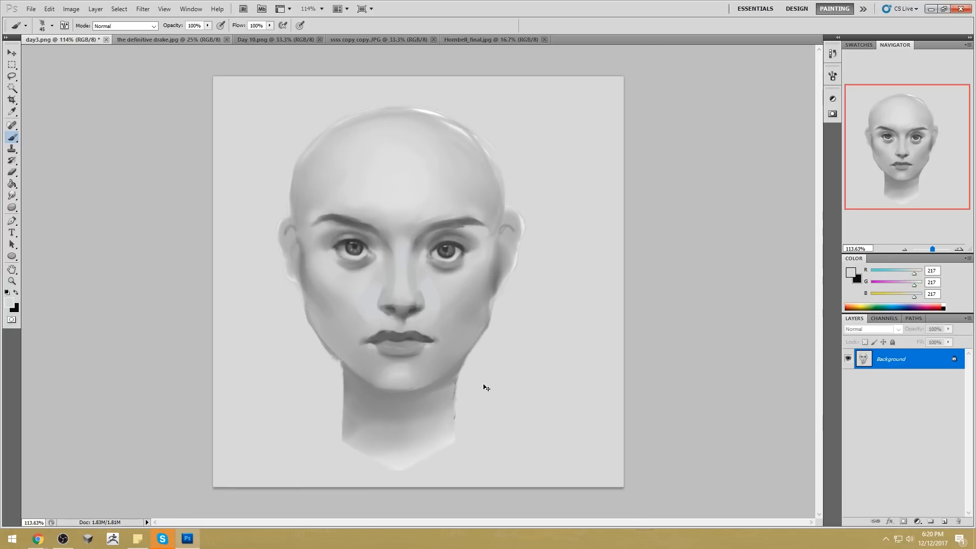
Step: Crop the canvas to a portrait format, narrowing both sides and adding space above and below the head
key("ctrl+minus")
key("c")
left_click_drag(282, 147, 661, 491)
left_click_drag(420, 148, 419, 98)
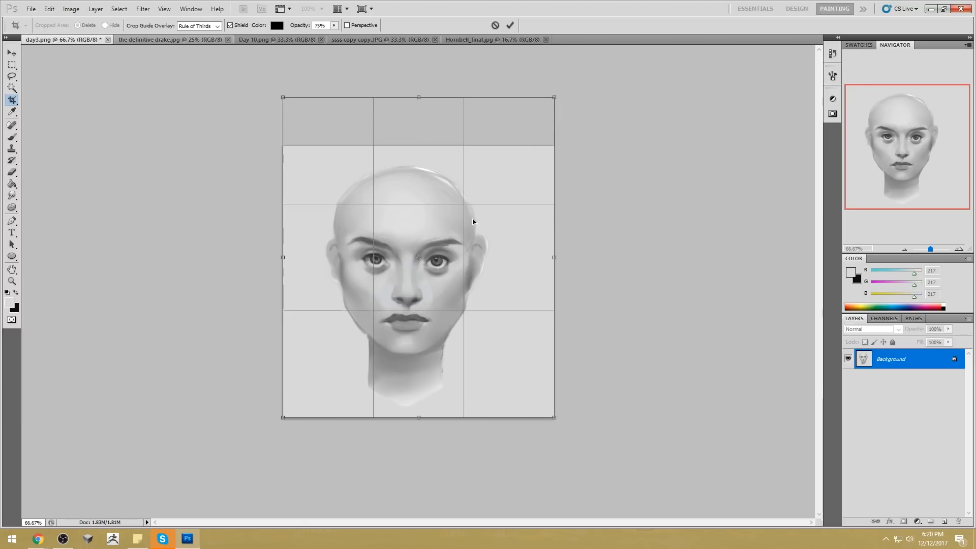
left_click_drag(418, 417, 418, 427)
left_click_drag(556, 275, 521, 262)
left_click_drag(281, 263, 293, 262)
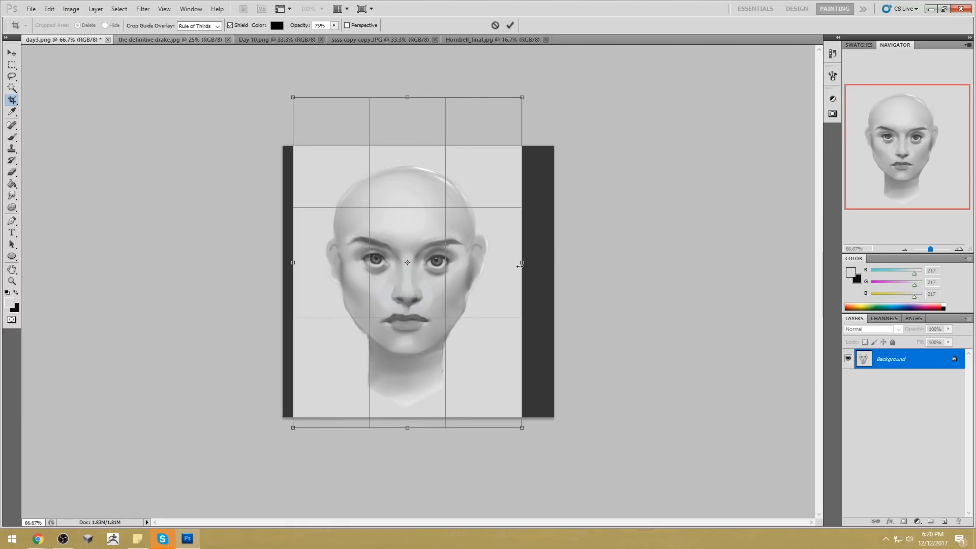
left_click_drag(408, 97, 408, 125)
Step: Convert the background into a regular layer and delete its black strips above and below the portrait
double_click(941, 368)
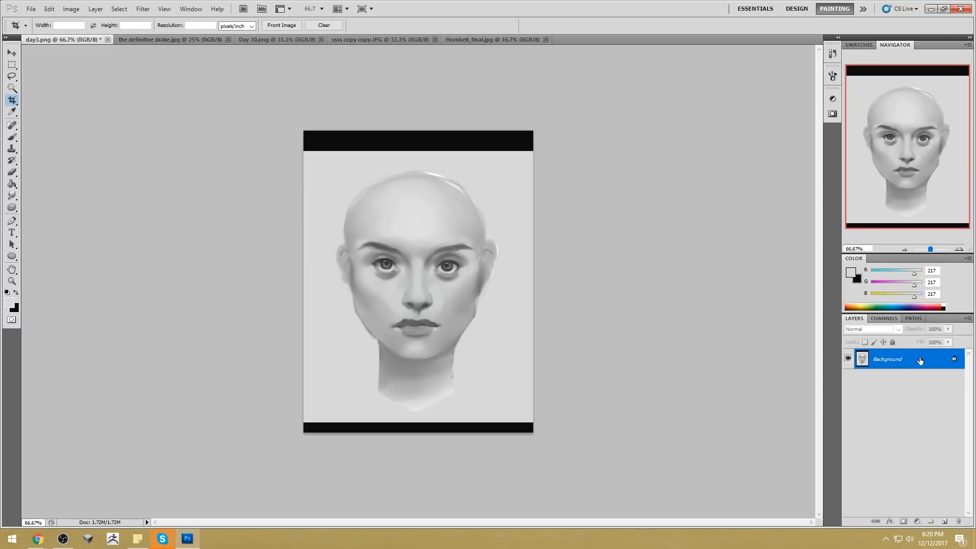
key("Return")
left_click(13, 89)
left_click(421, 143)
left_click(440, 433, "shift")
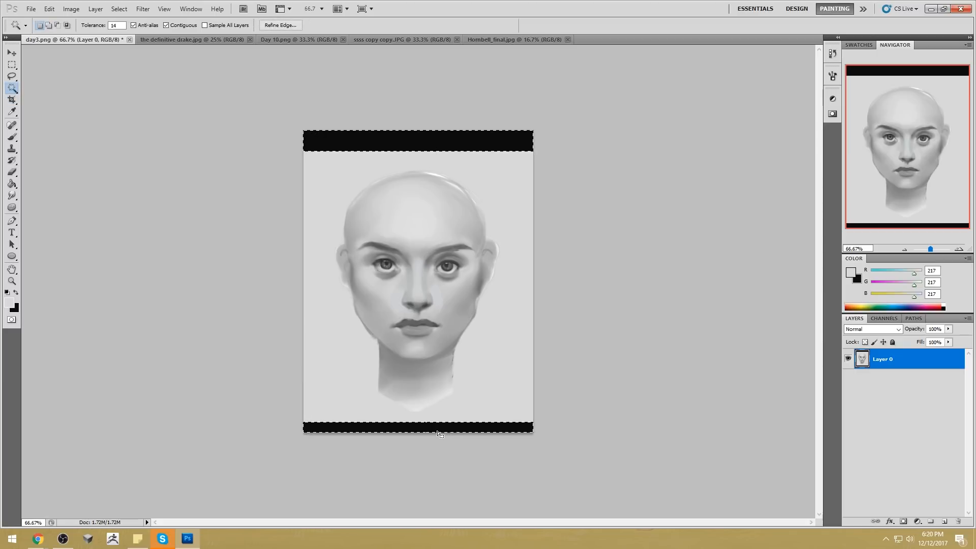
key("Delete")
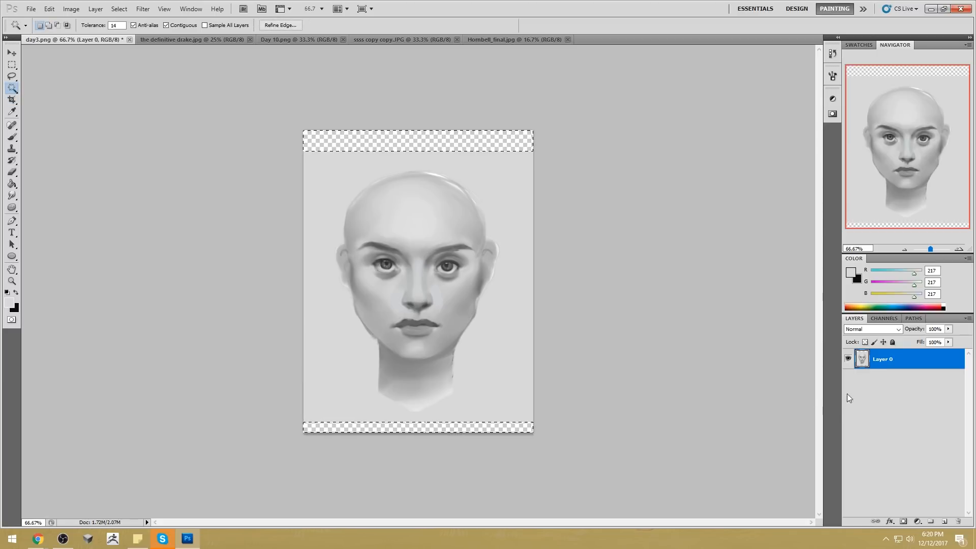
Step: Add a new layer beneath the portrait and fill the selected strips with the light background grey
left_click(944, 522)
left_click_drag(911, 366, 912, 390)
key("g")
left_click(533, 312)
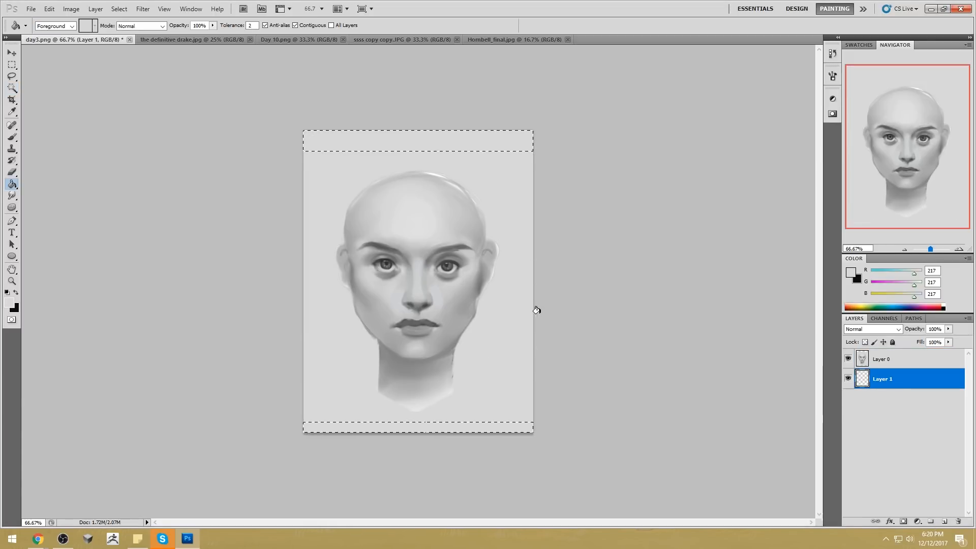
Step: Deselect the strips and step back three changes to undo the partial fill
key("m")
right_click(465, 260)
left_click(483, 270)
key("ctrl+alt+z")
key("ctrl+alt+z")
key("ctrl+alt+z")
Step: Fill the entire new layer with the light background grey without a selection and merge it beneath the portrait layer
right_click(540, 288)
right_click(486, 288)
left_click(513, 294)
key("g")
left_click(527, 317)
left_click_drag(895, 359, 910, 389)
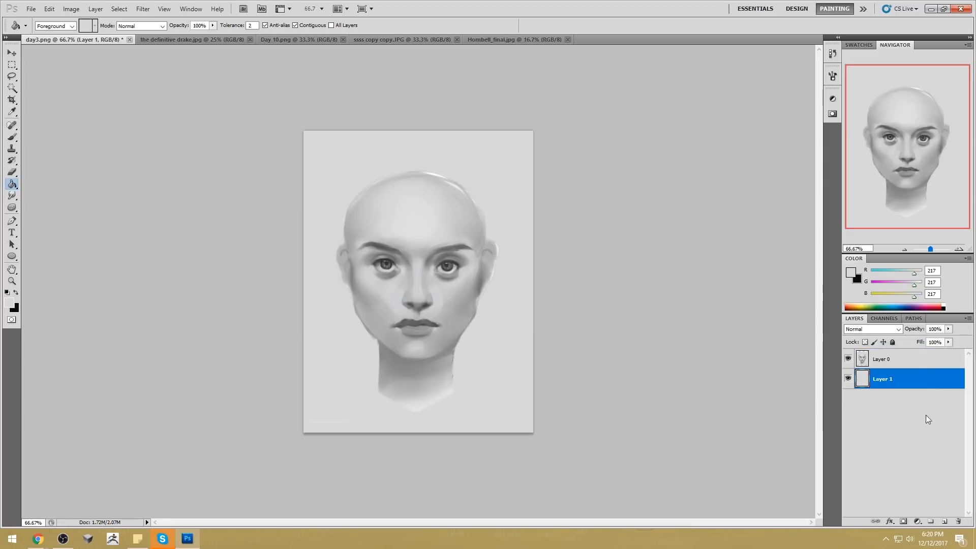
right_click(901, 360)
left_click(900, 325)
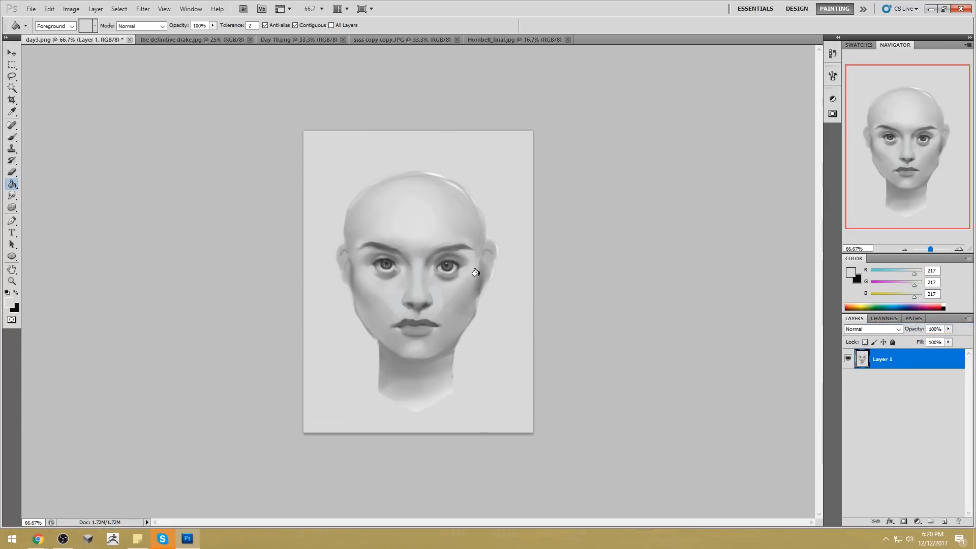
Step: Push the skull, ears and jaw inward on both sides in Liquify with a brush size of 406
left_click(143, 9)
left_click(159, 64)
left_click(928, 87)
left_click(904, 99)
left_click(891, 99)
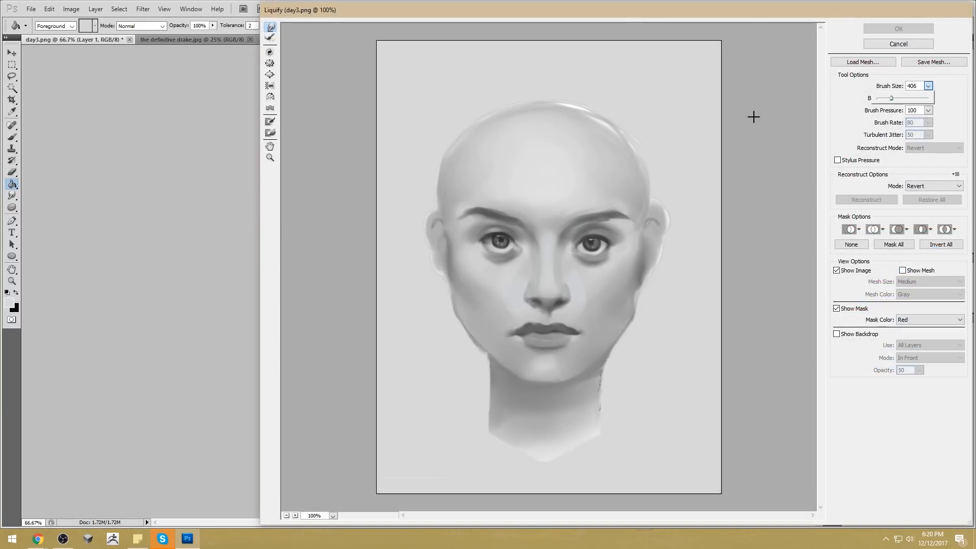
left_click(665, 164)
left_click_drag(665, 170, 654, 167)
left_click_drag(410, 171, 420, 177)
left_click_drag(410, 286, 431, 333)
left_click_drag(651, 321, 648, 328)
left_click_drag(657, 323, 656, 325)
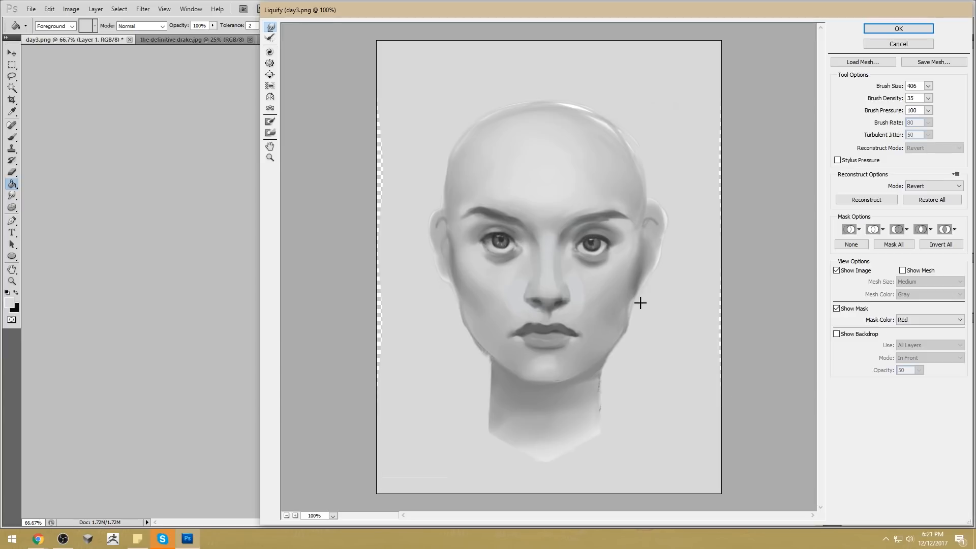
Step: Shift the neck slightly, push the image back over the transparent gaps at both canvas edges, and apply Liquify
left_click_drag(588, 404, 593, 405)
left_click_drag(475, 430, 480, 434)
mouse_move(366, 324)
left_mouse_down()
mouse_move(372, 206)
mouse_move(358, 189)
mouse_move(373, 136)
left_mouse_up()
left_click_drag(402, 186, 407, 178)
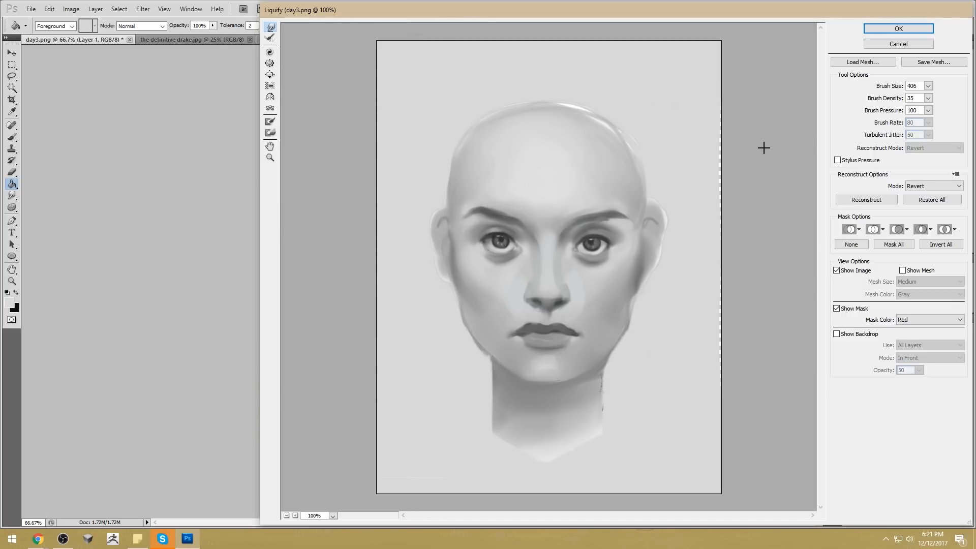
mouse_move(758, 153)
left_mouse_down()
mouse_move(751, 323)
mouse_move(762, 325)
mouse_move(750, 379)
left_mouse_up()
left_click(880, 30)
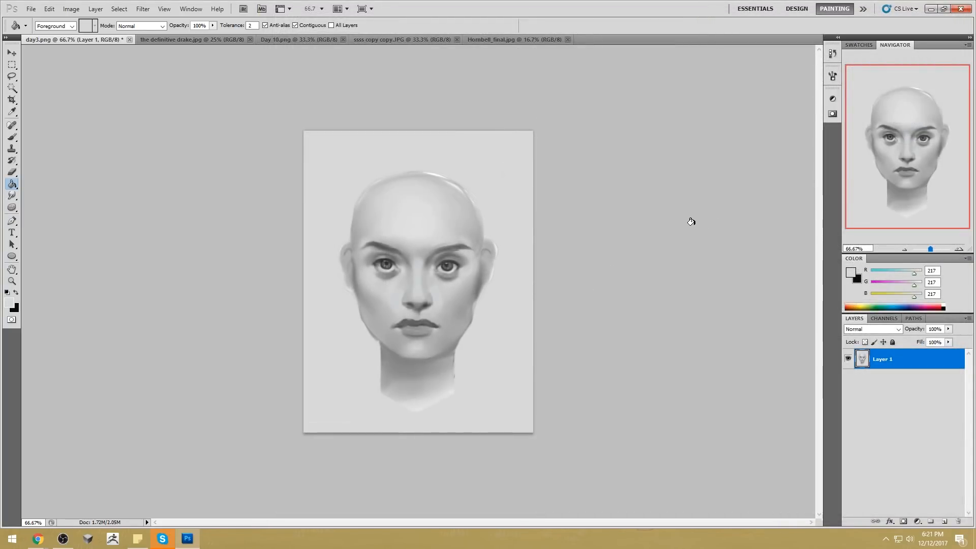
Step: Copy the whole corrected portrait, revert the document to its original day3.png snapshot, and paste the copy as a layer
key("ctrl+a")
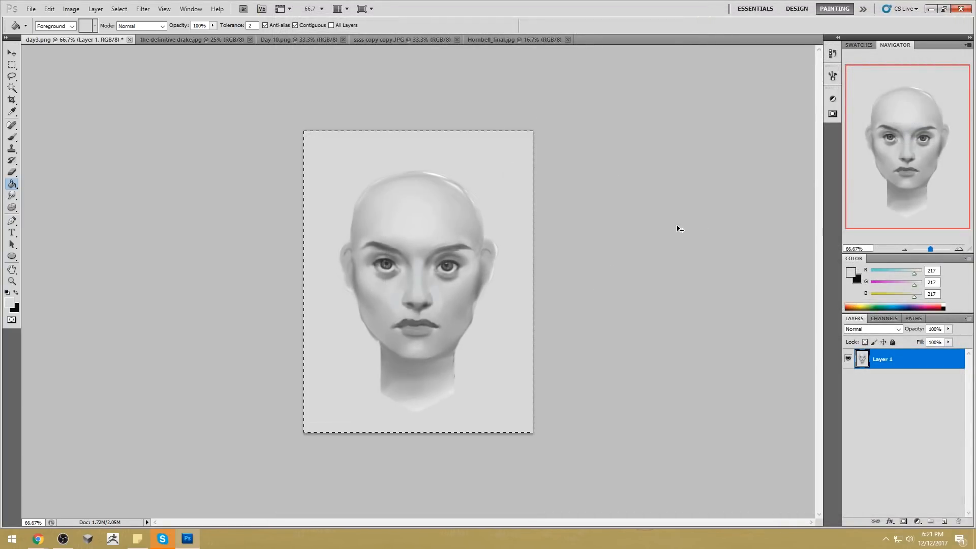
left_click_drag(12, 196, 42, 216)
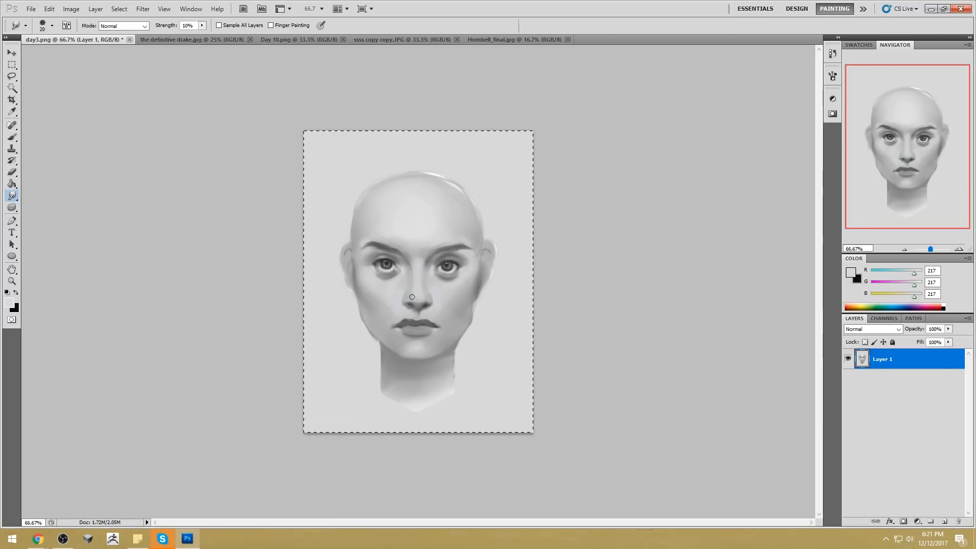
left_click(832, 53)
left_click_drag(818, 386, 817, 87)
left_click(760, 65)
key("ctrl+v")
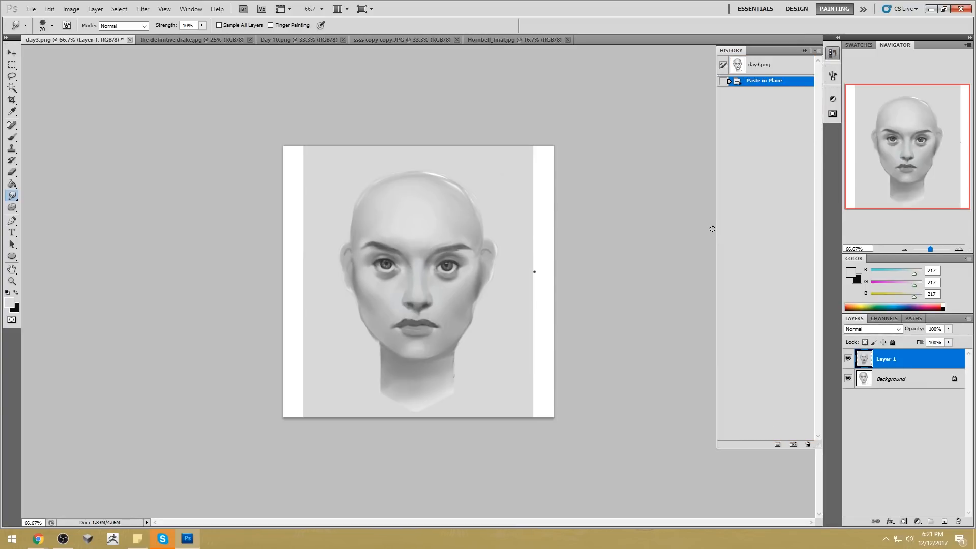
left_click(805, 51)
key("z")
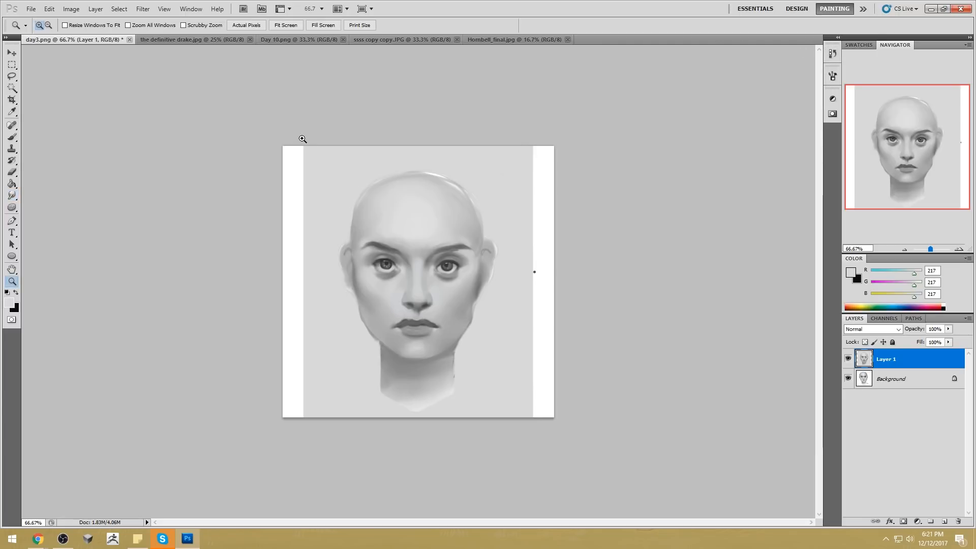
Step: Crop the canvas to the pasted portrait's side edges, extending it above and below to its full height
key("c")
left_click_drag(303, 145, 525, 436)
left_click_drag(554, 281, 533, 282)
left_click_drag(420, 146, 422, 124)
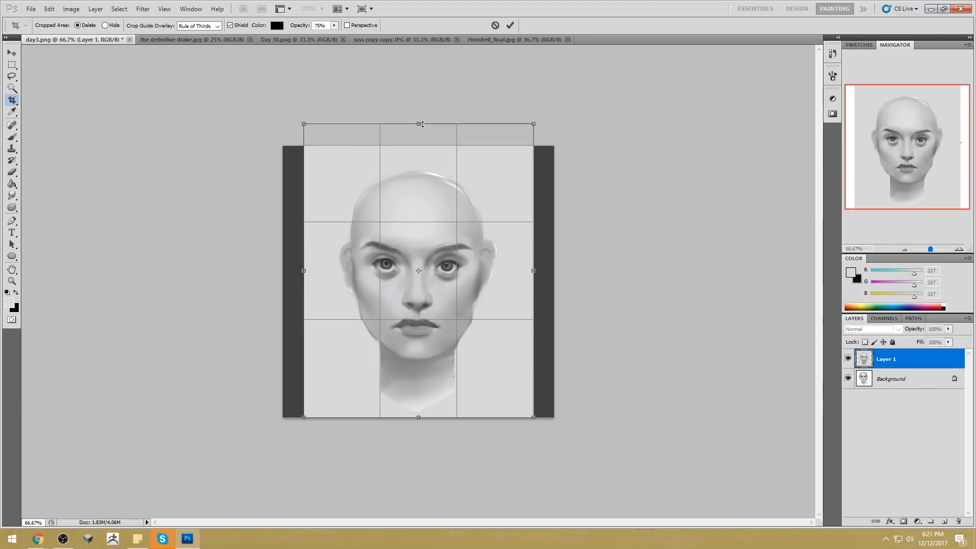
mouse_move(410, 420)
left_mouse_down()
mouse_move(410, 444)
mouse_move(409, 435)
left_mouse_up()
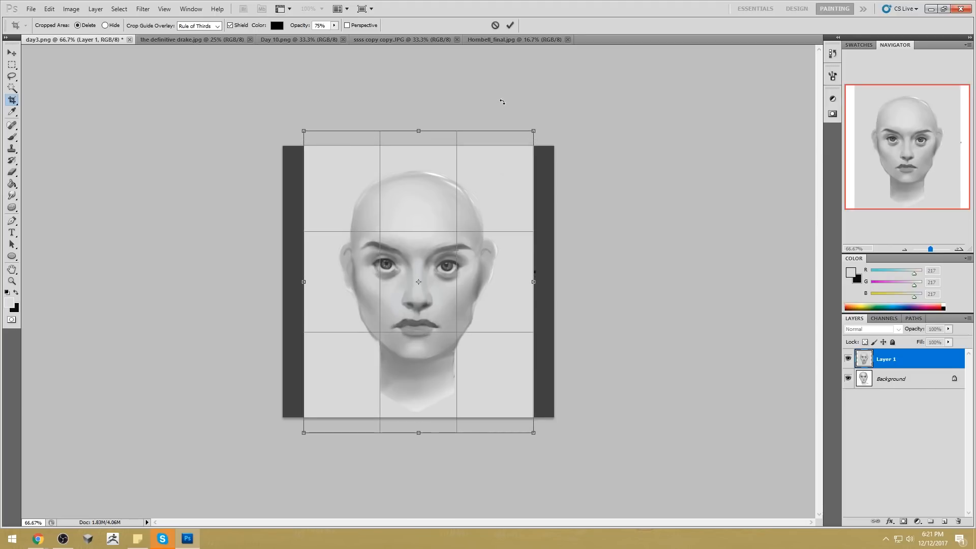
key("Return")
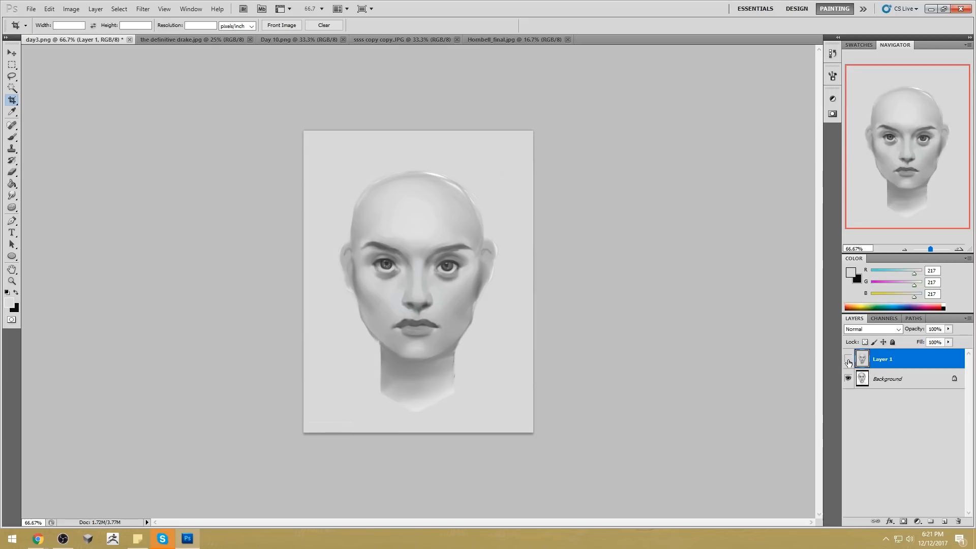
Step: Compare the pasted portrait layer with the original underneath by toggling its visibility
left_click(849, 361)
left_click(849, 361)
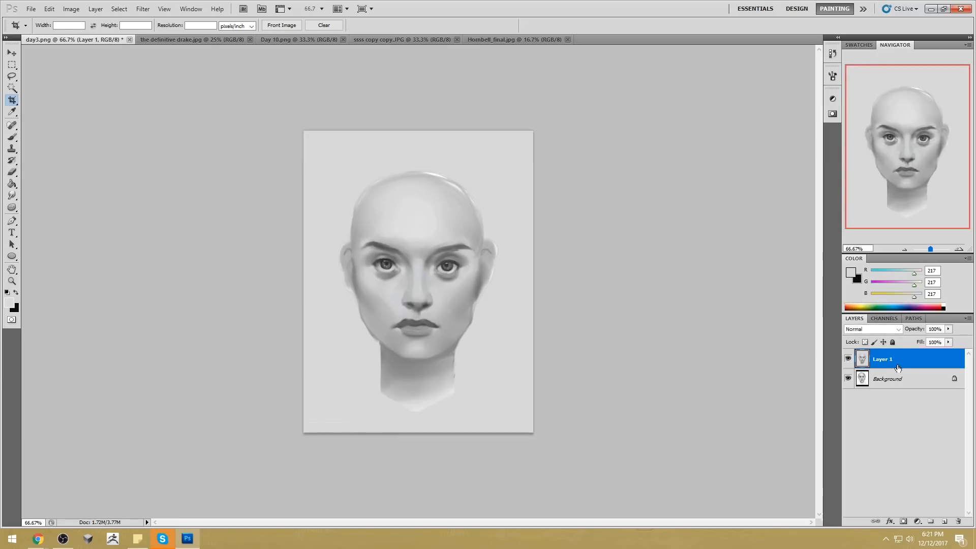
left_click(12, 88)
left_click(508, 211)
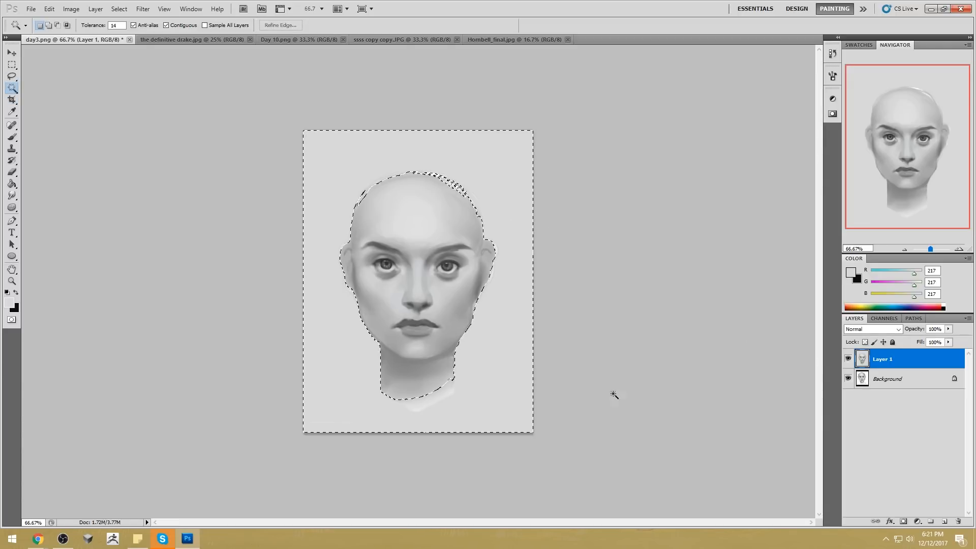
key("ctrl+d")
Step: Brighten the corrected portrait layer with Hue/Saturation, setting Lightness to +29
key("ctrl+u")
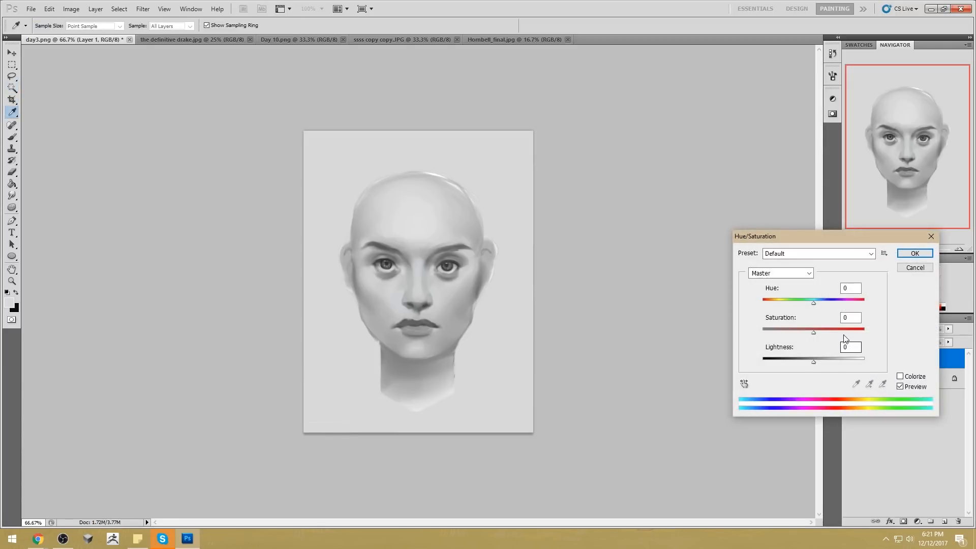
left_click_drag(814, 362, 828, 361)
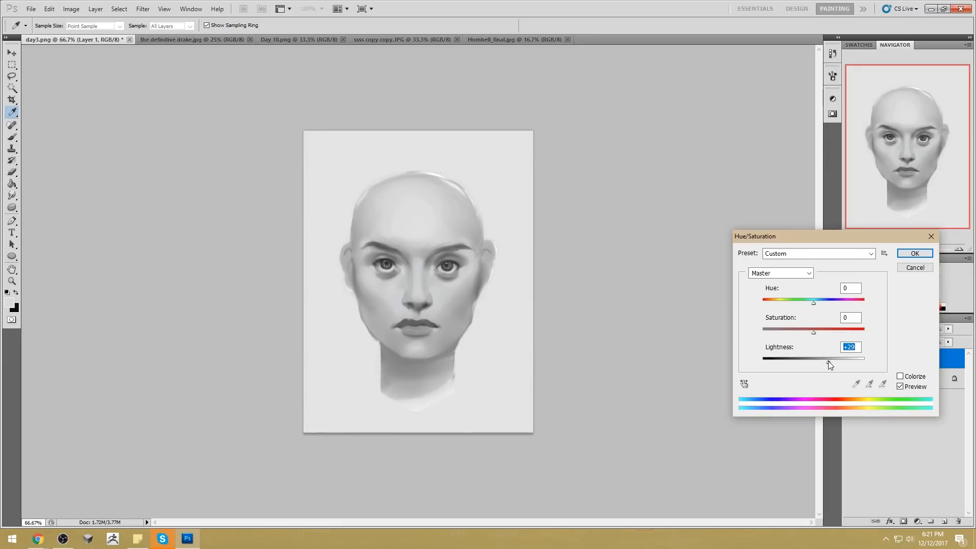
left_click(913, 253)
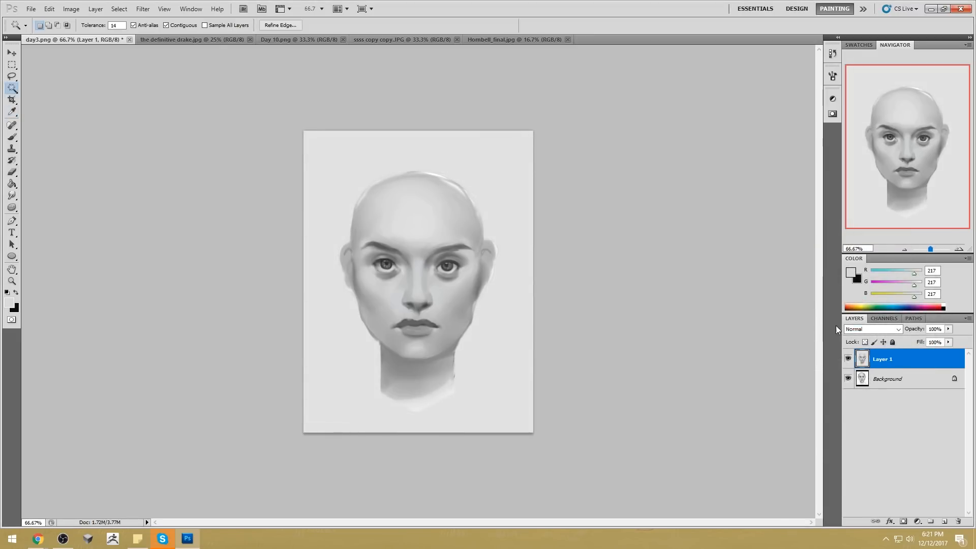
Step: Try merging the corrected portrait layer down, and step back in the history to the Hue/Saturation state
right_click(901, 362)
left_click(917, 328)
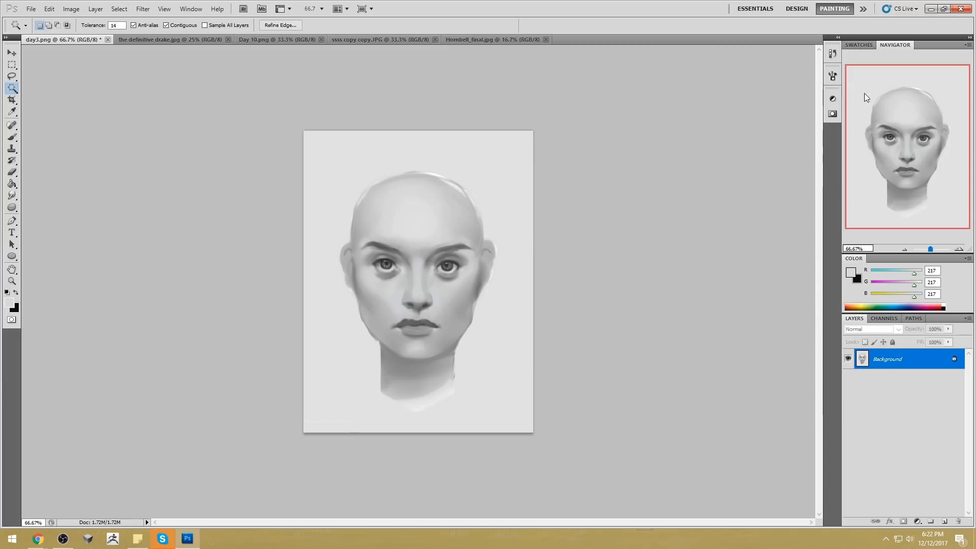
left_click(833, 53)
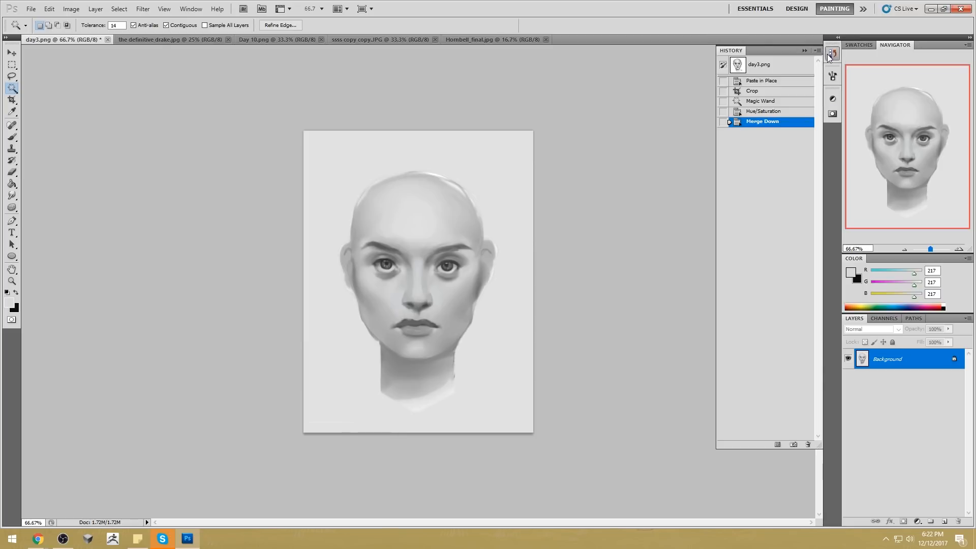
left_click(766, 113)
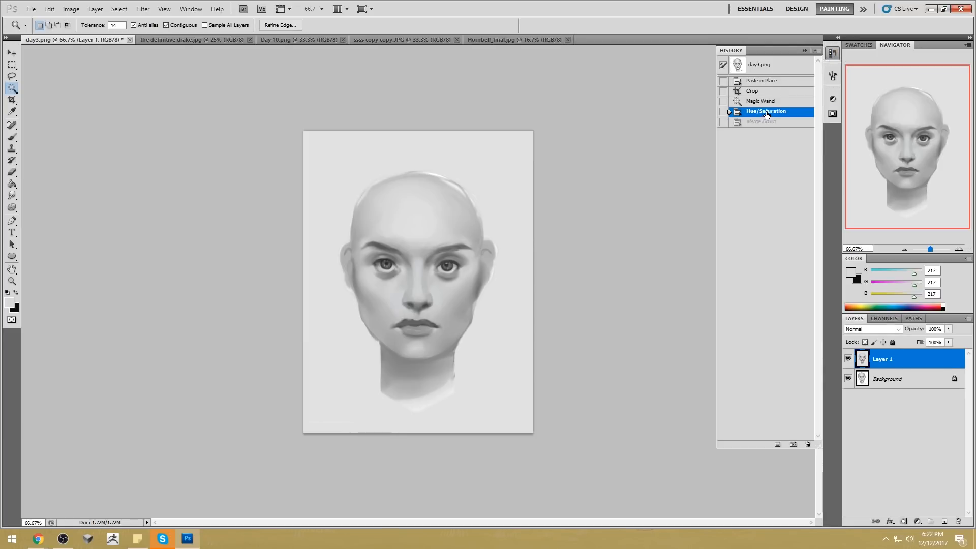
left_click(812, 45)
Step: Compare the brightened, corrected portrait with the original Day 3 painting by repeatedly toggling the corrected layer's visibility
left_click(848, 359)
left_click(848, 359)
left_click(848, 359)
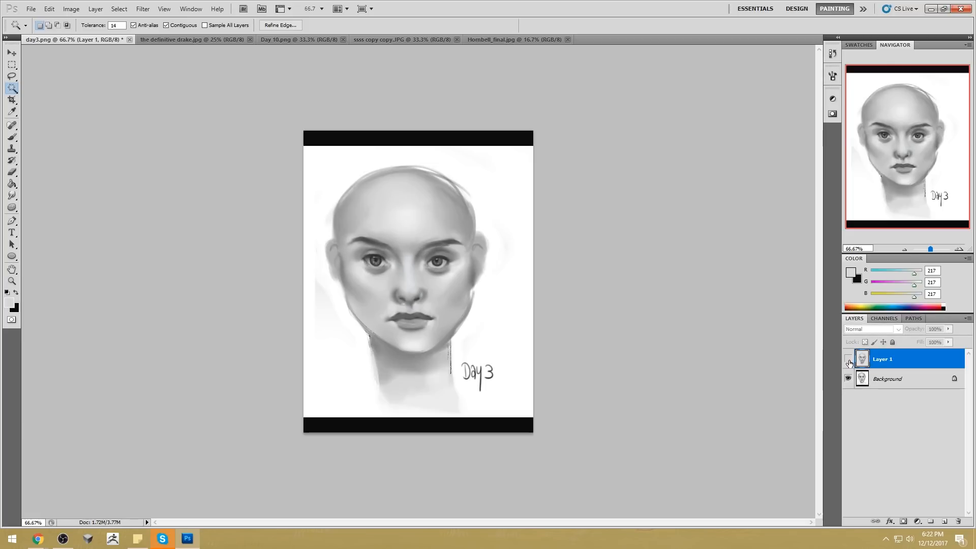
left_click(848, 359)
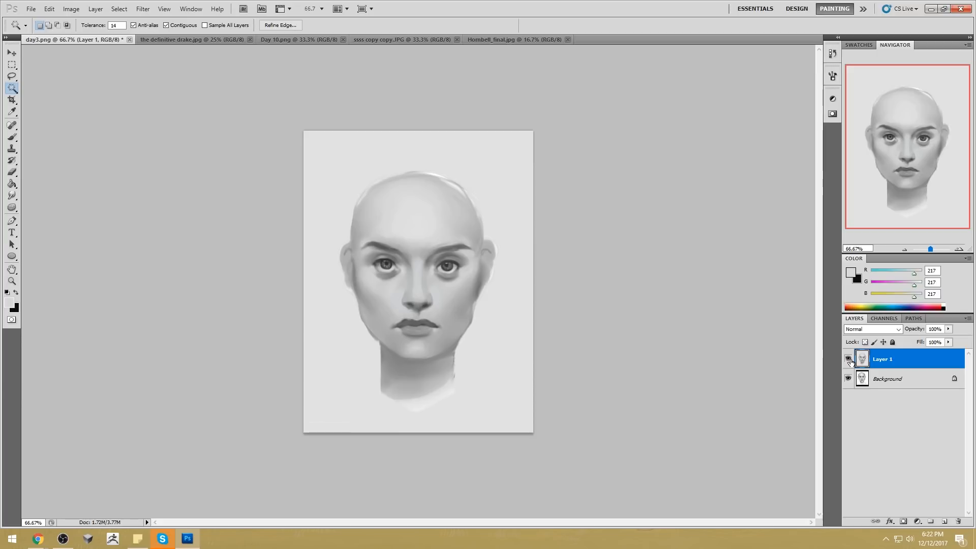
left_click(849, 359)
left_click(849, 359)
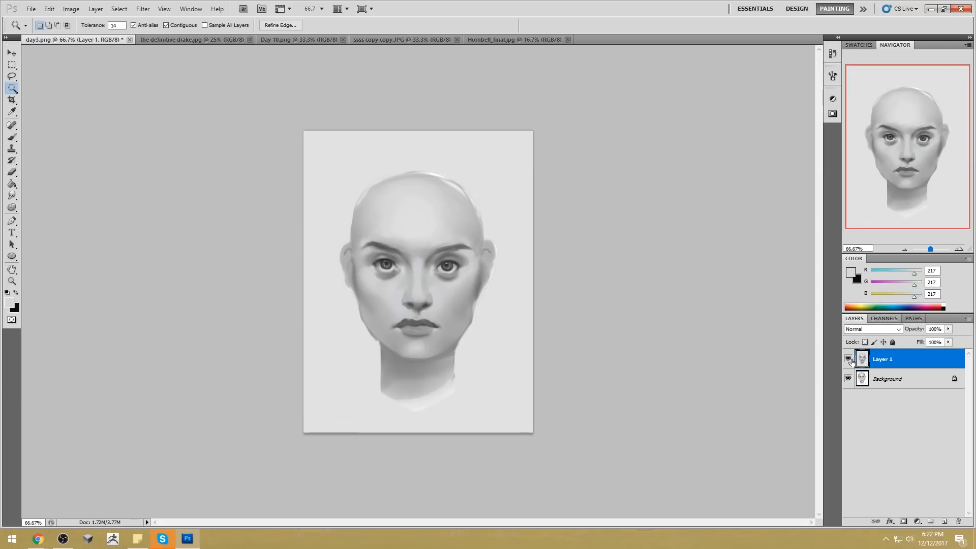
left_click(849, 359)
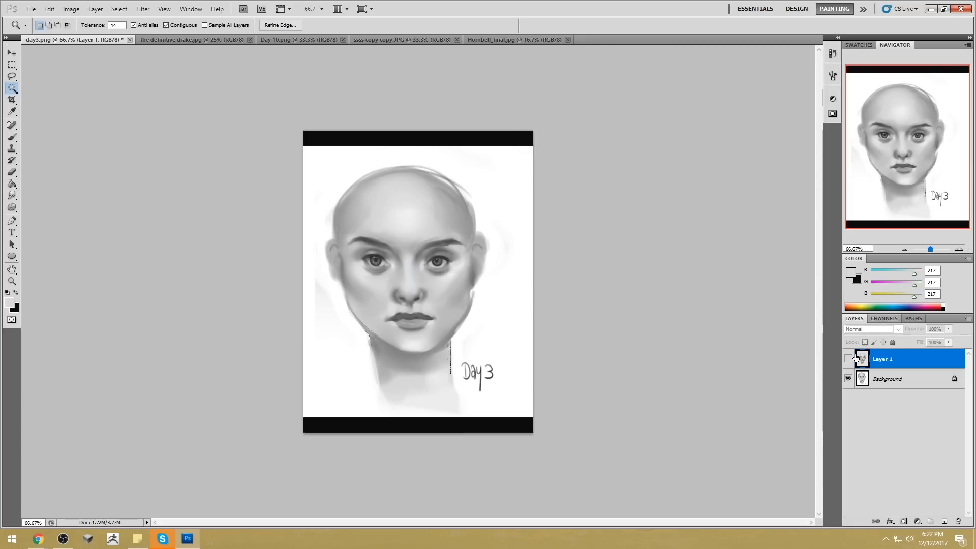
left_click(849, 362)
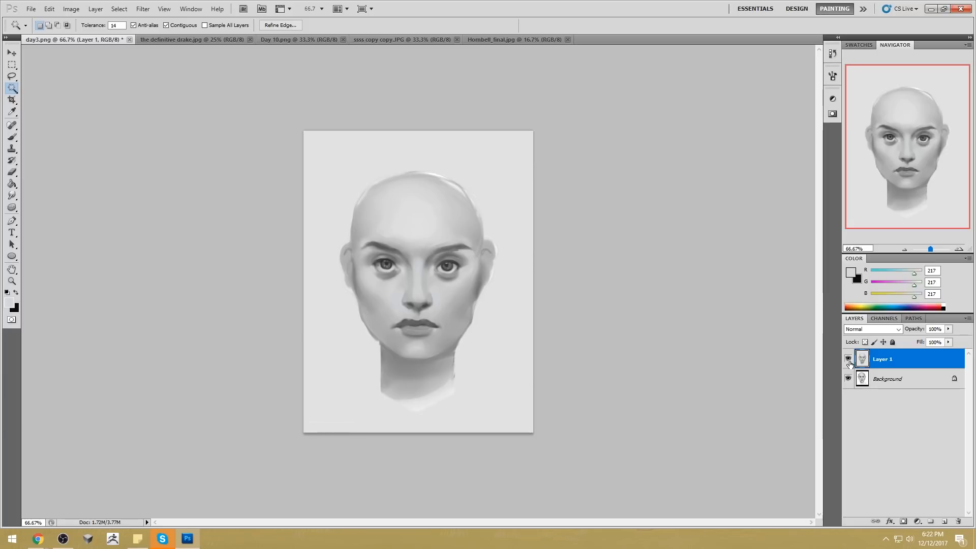
left_click(850, 362)
left_click(849, 362)
Step: Merge the corrected portrait layer down into the background and close day3.png
right_click(914, 359)
left_click(897, 413)
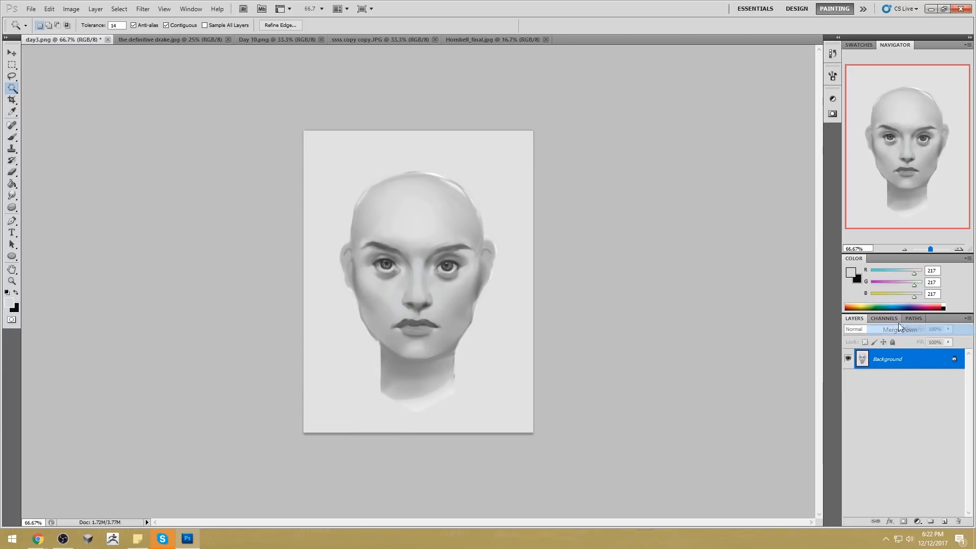
left_click(108, 39)
key("Escape")
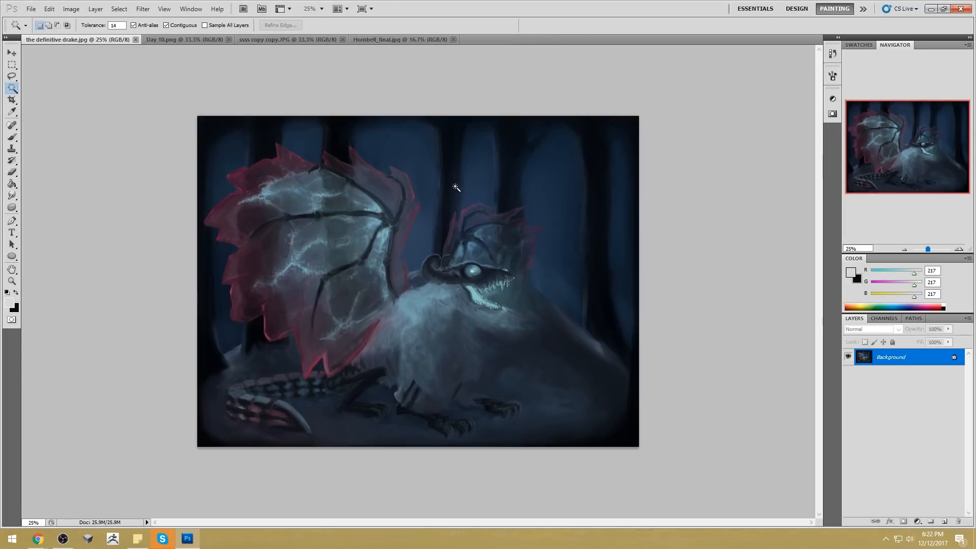
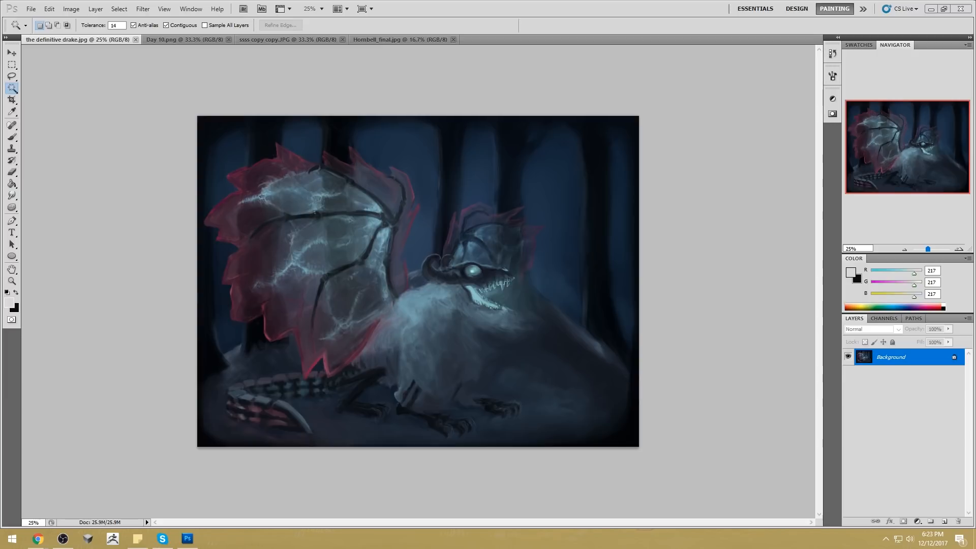
Step: In Day 10.png, lasso the DAY 10 lettering and cover it with a light grey fill (217, 217, 217) on a new layer
left_click(202, 40)
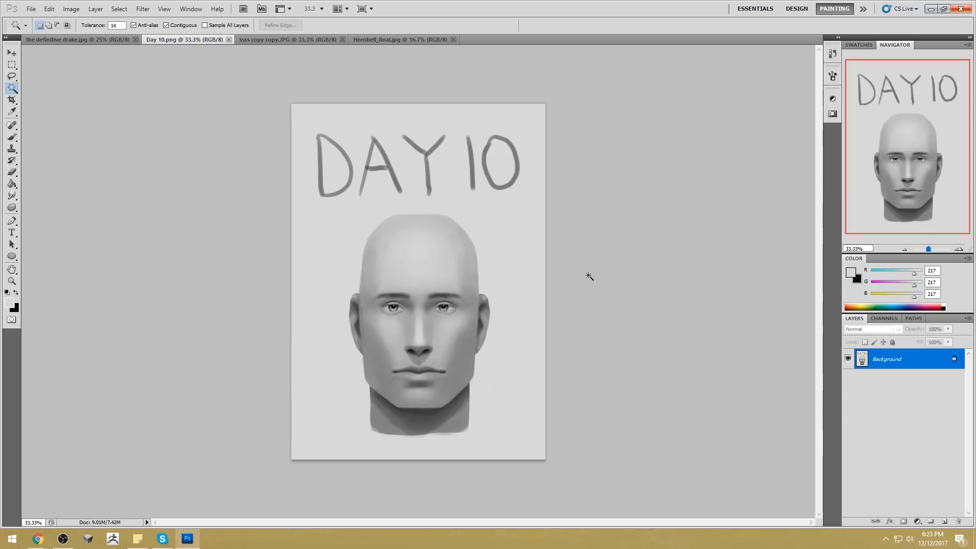
key("l")
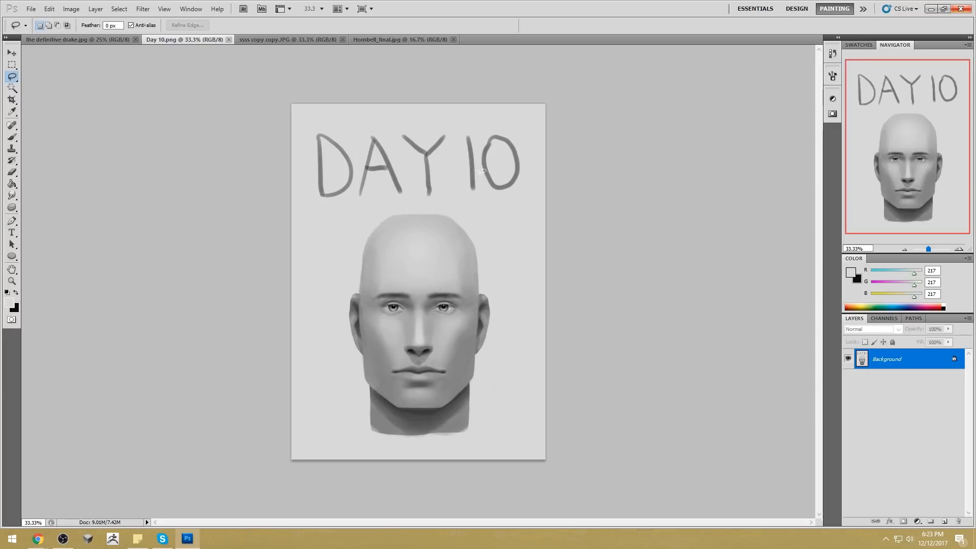
mouse_move(432, 201)
left_mouse_down()
mouse_move(361, 200)
mouse_move(536, 209)
mouse_move(436, 202)
left_mouse_up()
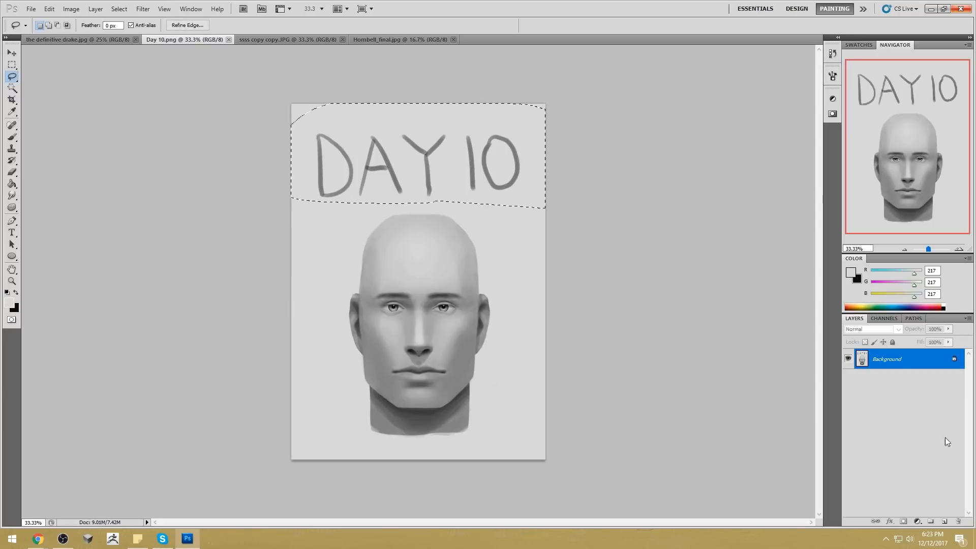
left_click(945, 521)
key("g")
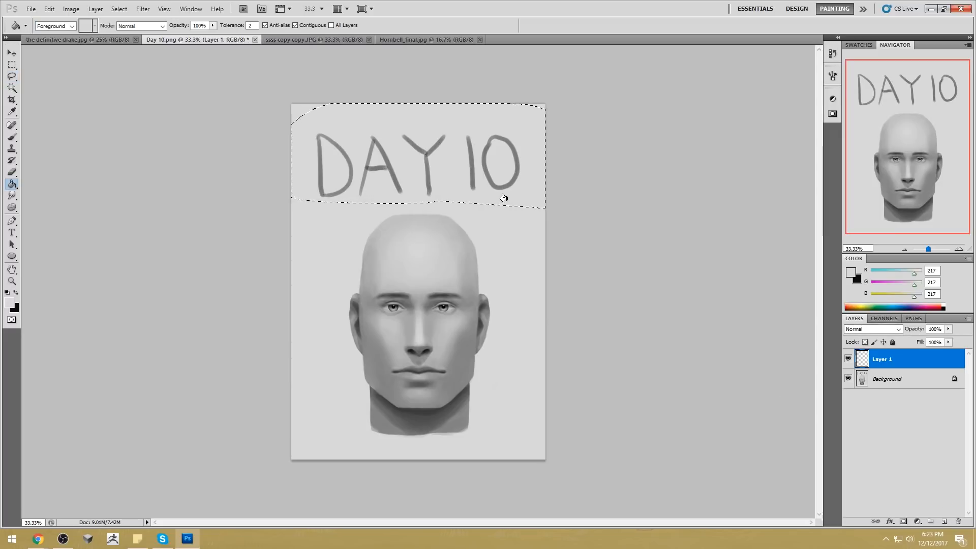
left_click(500, 162)
Step: Deselect the filled area and merge the fill layer down into the background
key("m")
right_click(474, 170)
left_click(490, 173)
key("b")
right_click(877, 357)
left_click(895, 395)
Step: Sketch a boxy cartoon head above the portrait with a 30 px brush in near-black sampled from the eye
right_click(501, 177)
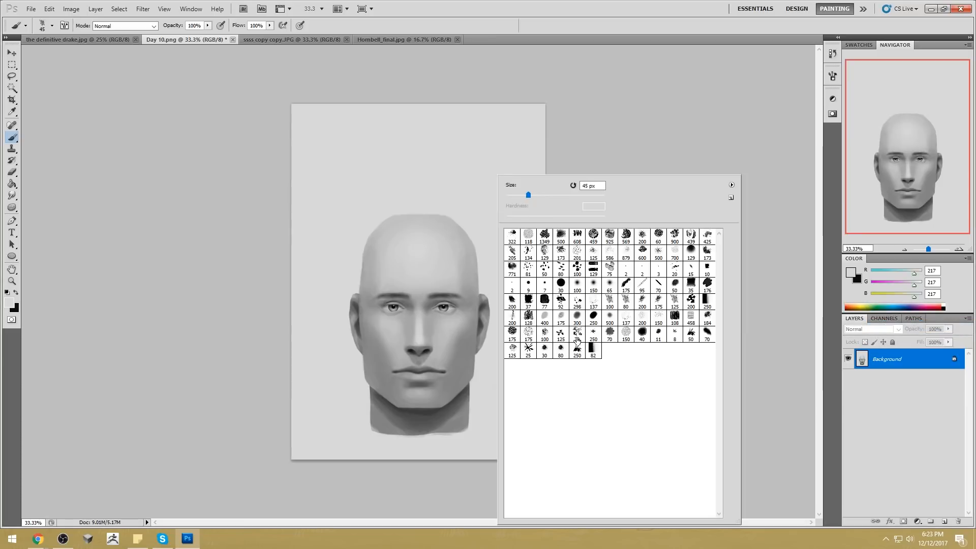
left_click(544, 350)
left_click(448, 304, "alt")
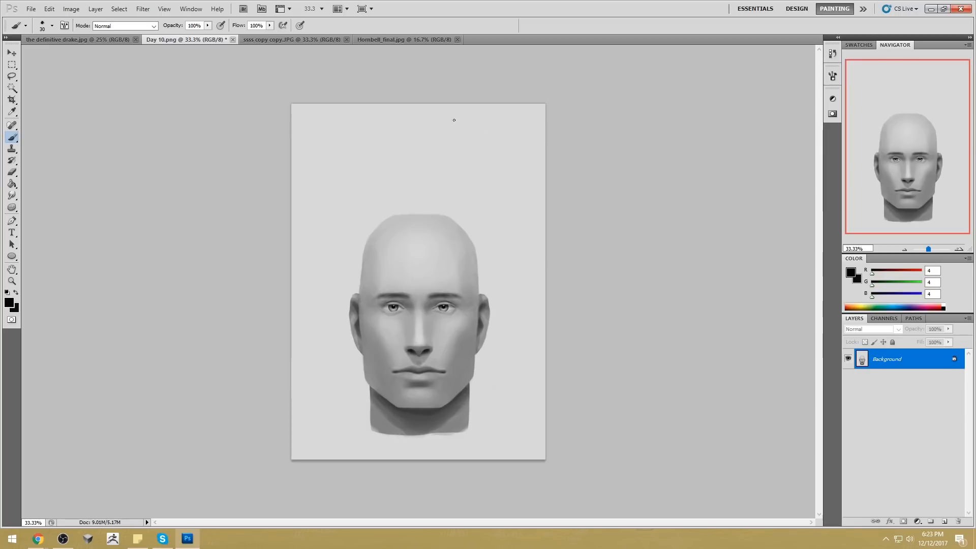
mouse_move(495, 122)
left_mouse_down()
mouse_move(434, 192)
mouse_move(520, 197)
left_mouse_up()
key("ctrl+alt+z")
key("ctrl+alt+z")
mouse_move(495, 121)
left_mouse_down()
mouse_move(474, 118)
mouse_move(457, 156)
left_mouse_up()
key("ctrl+alt+z")
left_click_drag(491, 155, 457, 156)
Step: Sketch a wide flaring jaw, a round ear and two neck lines onto the boxy cartoon head
mouse_move(438, 201)
left_mouse_down()
mouse_move(460, 168)
mouse_move(532, 171)
left_mouse_up()
mouse_move(506, 164)
left_mouse_down()
mouse_move(521, 201)
mouse_move(441, 202)
left_mouse_up()
left_click_drag(513, 144, 535, 221)
key("ctrl+alt+z")
key("ctrl+alt+z")
left_click_drag(469, 179, 437, 233)
left_click_drag(499, 175, 534, 233)
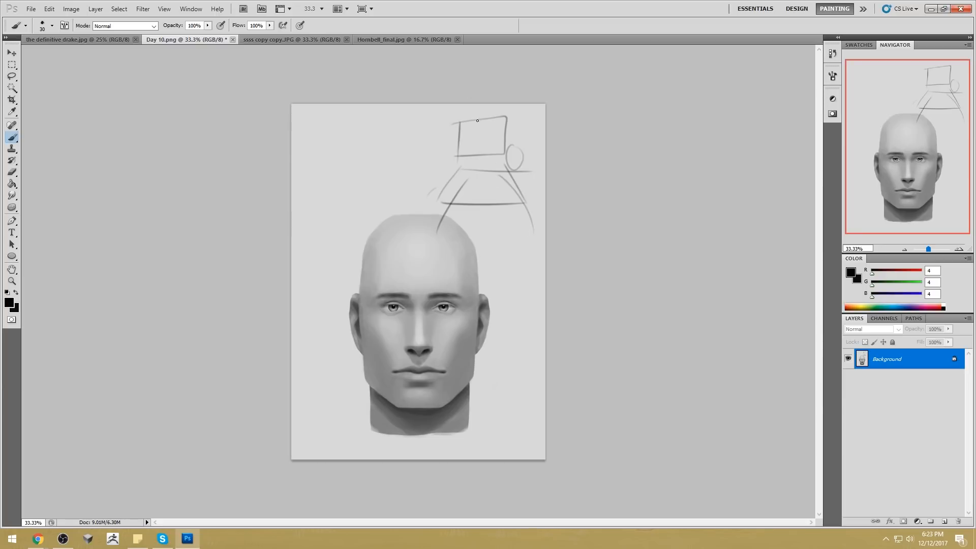
Step: Darken the cartoon head's skull and jaw outlines and add the ears, nose and narrow eyes
mouse_move(460, 121)
left_mouse_down()
mouse_move(504, 120)
mouse_move(505, 150)
left_mouse_up()
mouse_move(455, 174)
left_mouse_down()
mouse_move(435, 203)
mouse_move(512, 205)
left_mouse_up()
key("ctrl+z")
left_click_drag(509, 172, 515, 205)
mouse_move(510, 156)
left_mouse_down()
mouse_move(518, 155)
mouse_move(472, 174)
mouse_move(515, 189)
left_mouse_up()
key("ctrl+z")
left_click_drag(505, 145, 481, 144)
key("ctrl+z")
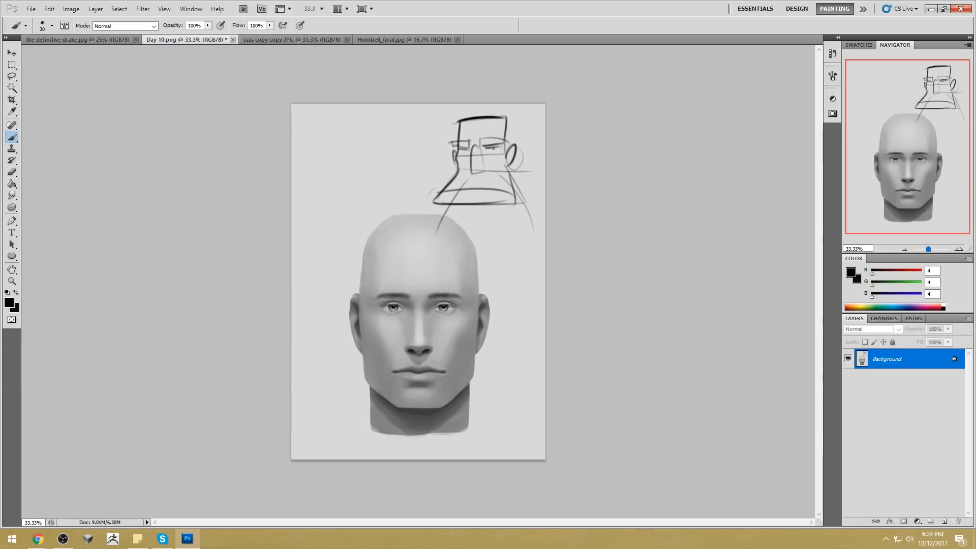
left_click_drag(464, 150, 509, 187)
Step: Sketch a smoking cigar at the cartoon's mouth, a rounded chin and sloping shoulder and arm lines
mouse_move(417, 181)
left_mouse_down()
mouse_move(450, 191)
mouse_move(423, 188)
left_mouse_up()
key("ctrl+z")
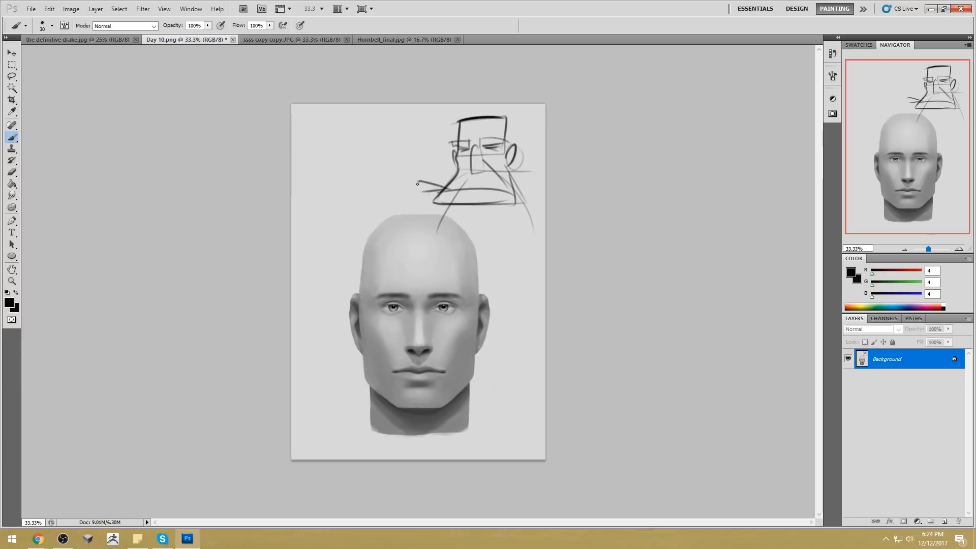
mouse_move(422, 182)
left_mouse_down()
mouse_move(421, 191)
mouse_move(419, 157)
mouse_move(413, 179)
left_mouse_up()
left_click_drag(511, 181, 545, 196)
left_click_drag(454, 177, 395, 205)
key("ctrl+z")
left_click_drag(445, 184, 382, 222)
mouse_move(505, 204)
left_mouse_down()
mouse_move(466, 233)
mouse_move(506, 204)
left_mouse_up()
key("ctrl+alt+z")
key("ctrl+alt+z")
left_click_drag(398, 211, 389, 253)
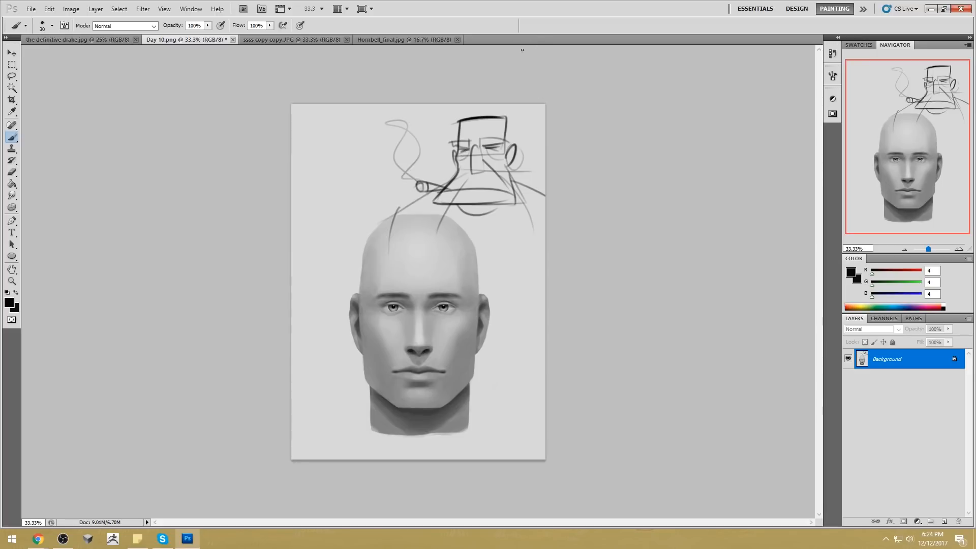
Step: Sketch a brimmed hat and side hair on the cartoon head, and add a line across the mouth
mouse_move(436, 131)
left_mouse_down()
mouse_move(465, 118)
mouse_move(427, 133)
left_mouse_up()
key("ctrl+z")
left_click_drag(479, 105, 504, 106)
mouse_move(503, 104)
left_mouse_down()
mouse_move(503, 116)
mouse_move(435, 134)
left_mouse_up()
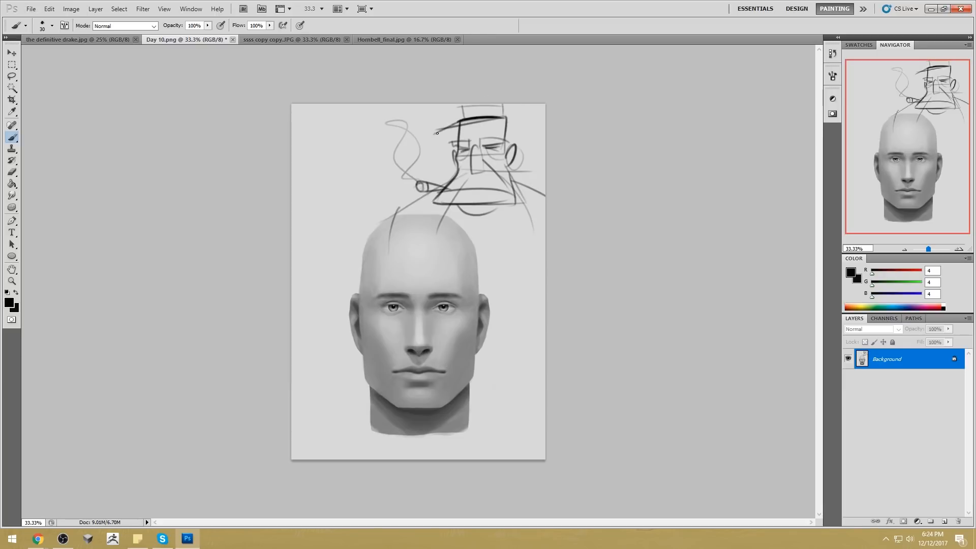
left_click_drag(508, 121, 515, 123)
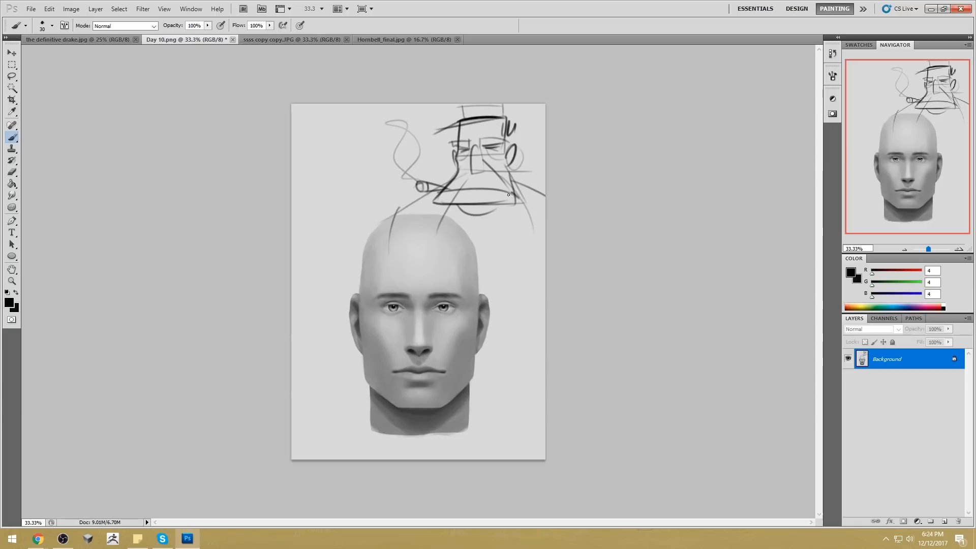
left_click_drag(434, 195, 502, 190)
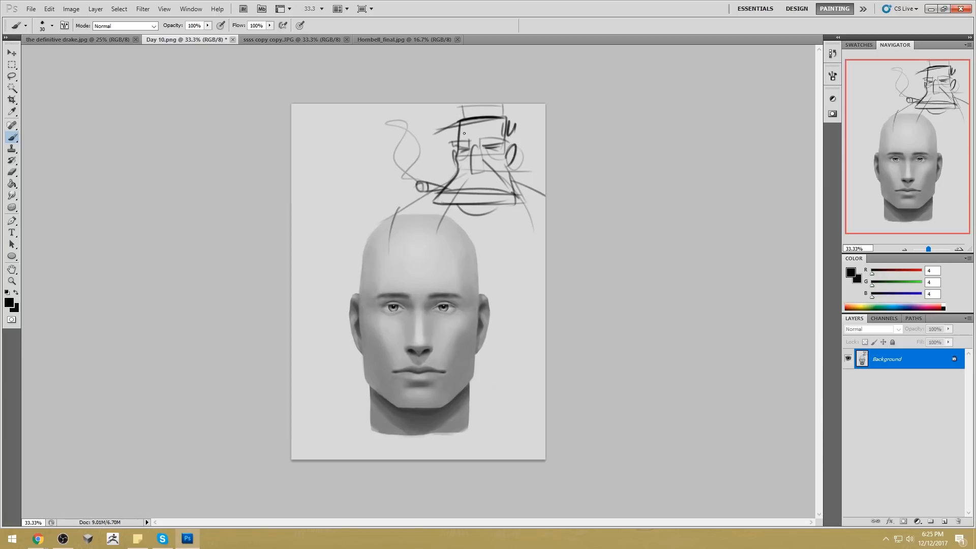
Step: Undo the hat, hair, shoulder, chin, cigar and cheek strokes on the cartoon sketch
key("ctrl+z")
key("ctrl+alt+z")
key("ctrl+alt+z")
key("ctrl+alt+z")
key("ctrl+alt+z")
key("ctrl+alt+z")
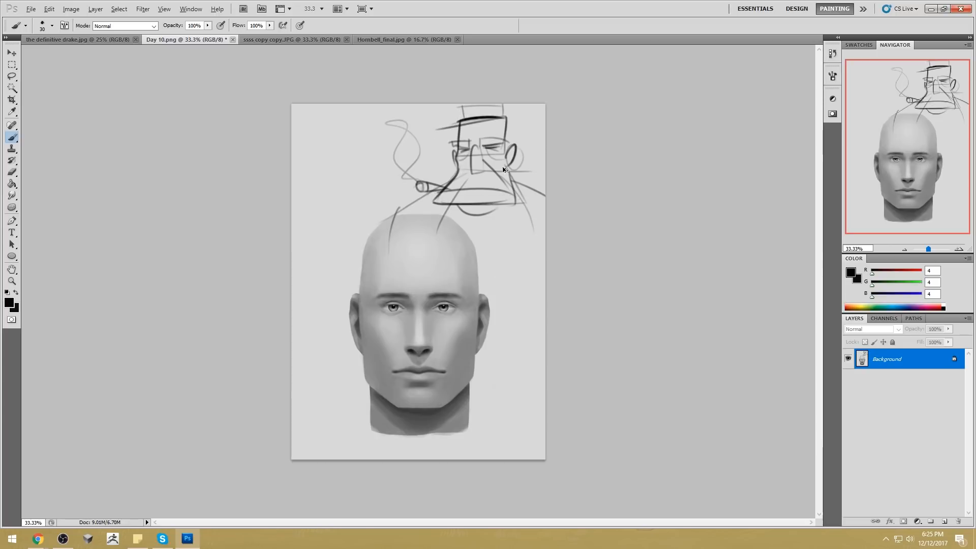
key("ctrl+alt+z")
key("ctrl+alt+z")
key("ctrl+alt+z")
key("ctrl+alt+z")
key("ctrl+alt+z")
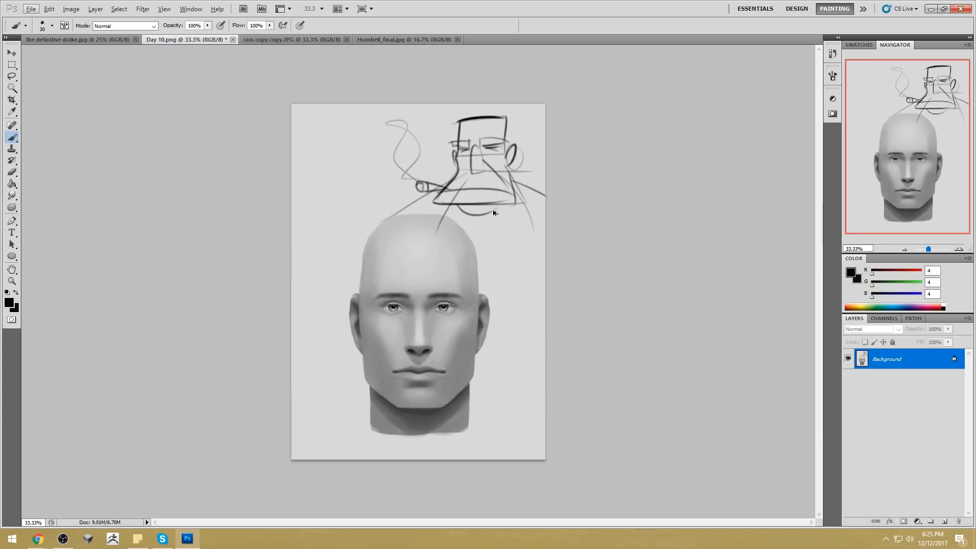
key("ctrl+alt+z")
key("ctrl+alt+z")
key("ctrl+alt+z")
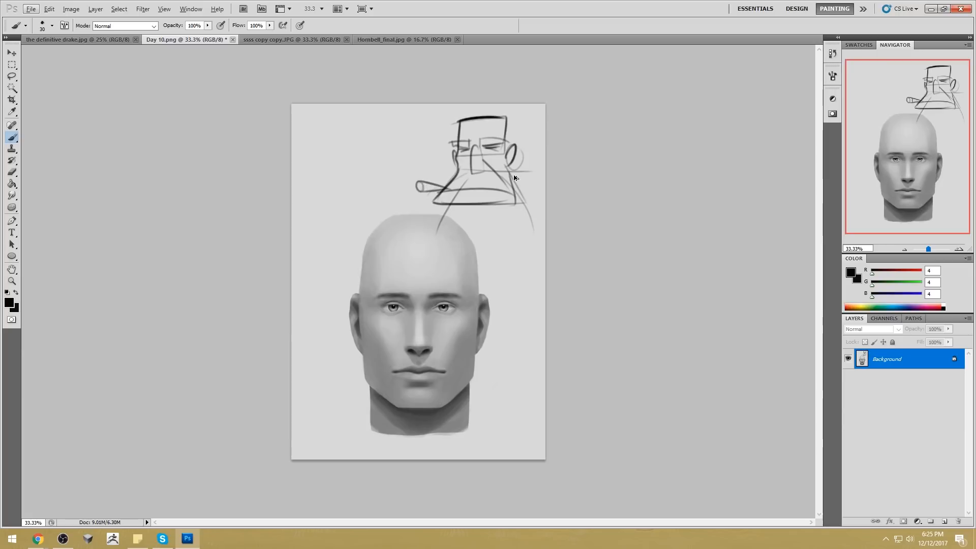
key("ctrl+alt+z")
key("ctrl+alt+z")
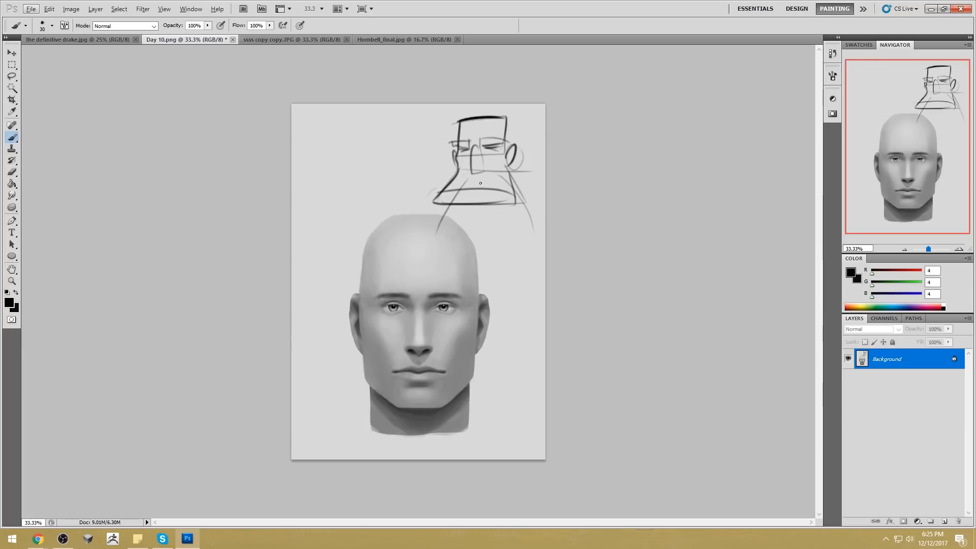
key("ctrl+alt+z")
Step: Sketch shoulder lines on the cartoon, curved tick strokes around it, and arrows pointing at the jaw corners of both heads
left_click_drag(515, 187, 548, 196)
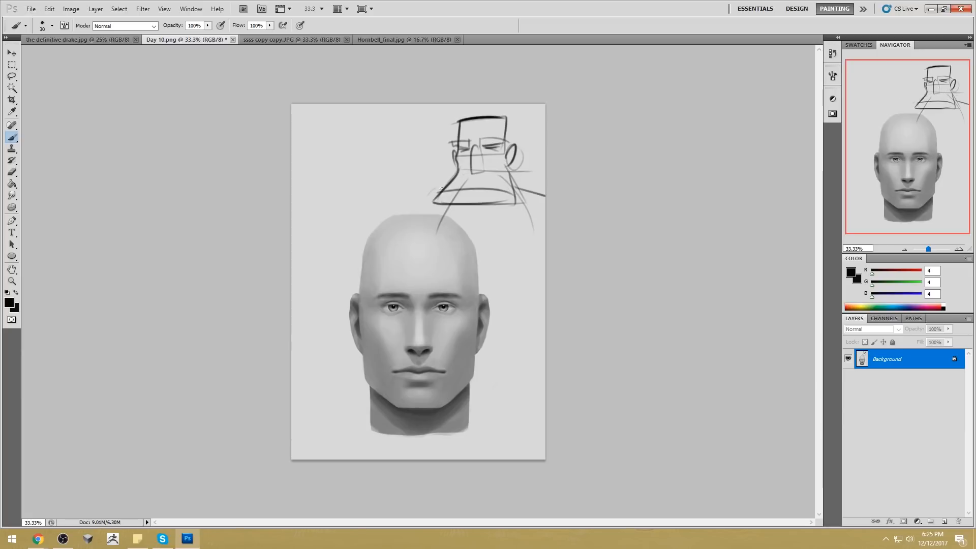
left_click_drag(439, 191, 379, 202)
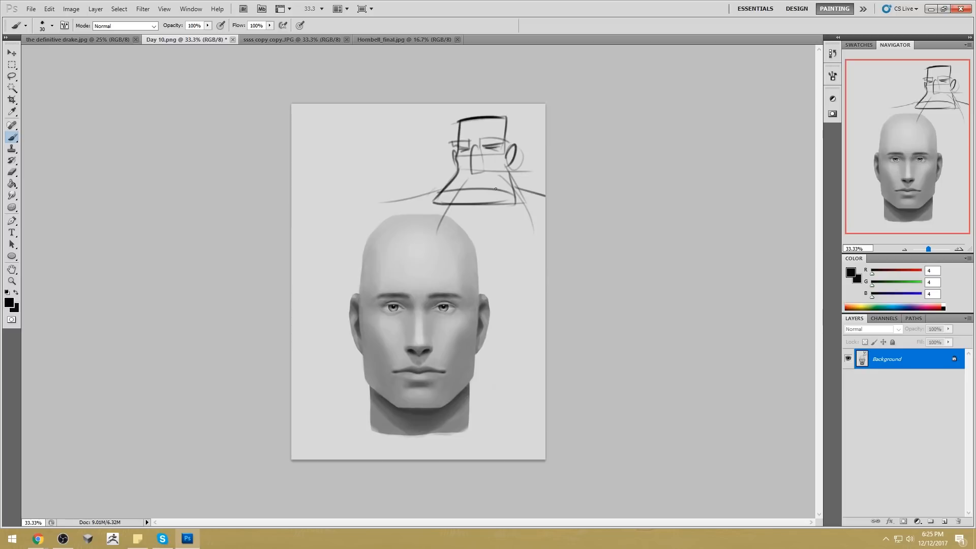
left_click_drag(523, 132, 546, 120)
mouse_move(421, 172)
left_mouse_down()
mouse_move(379, 135)
mouse_move(364, 161)
mouse_move(404, 141)
left_mouse_up()
right_click(376, 135)
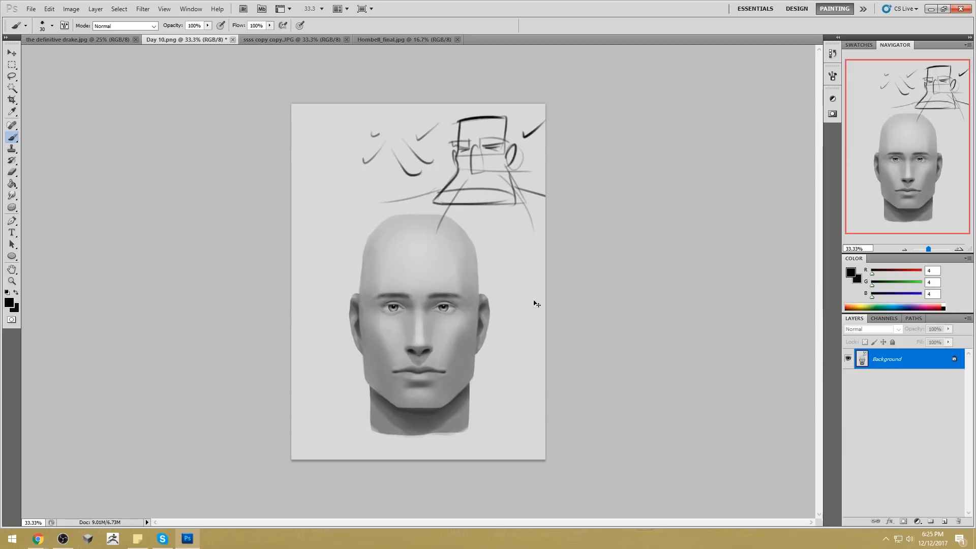
key("ctrl+z")
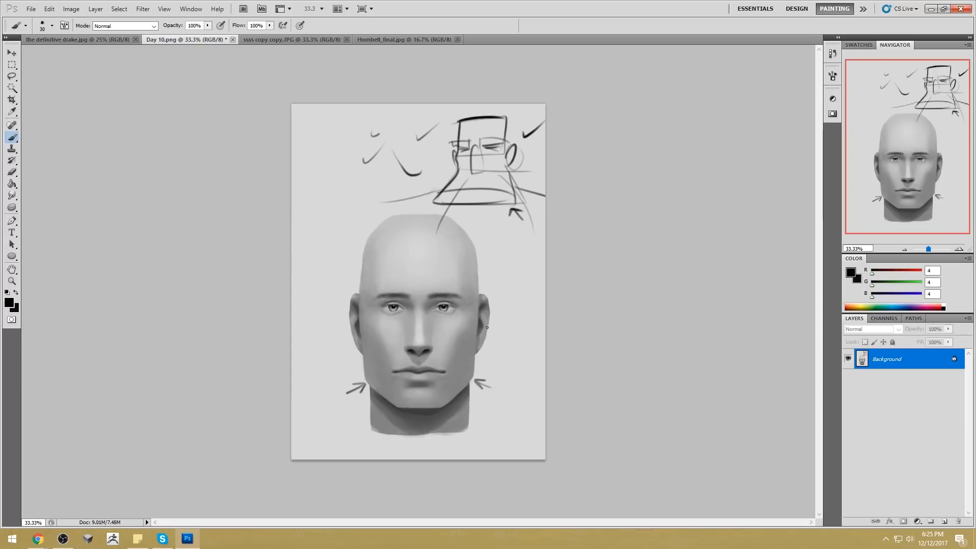
Step: Draw guide lines from the painted head's eyes down to a line extended across the mouth, with matching verticals on the cartoon
left_click_drag(478, 334, 478, 373)
left_click_drag(502, 152, 511, 198)
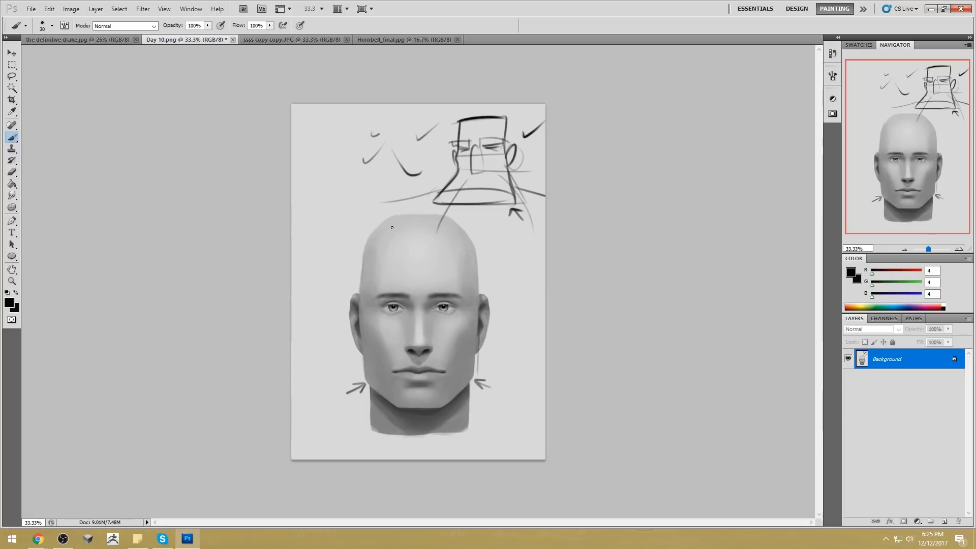
left_click_drag(455, 373, 387, 373)
left_click_drag(381, 306, 384, 371)
left_click_drag(451, 305, 459, 366)
left_click_drag(453, 148, 458, 198)
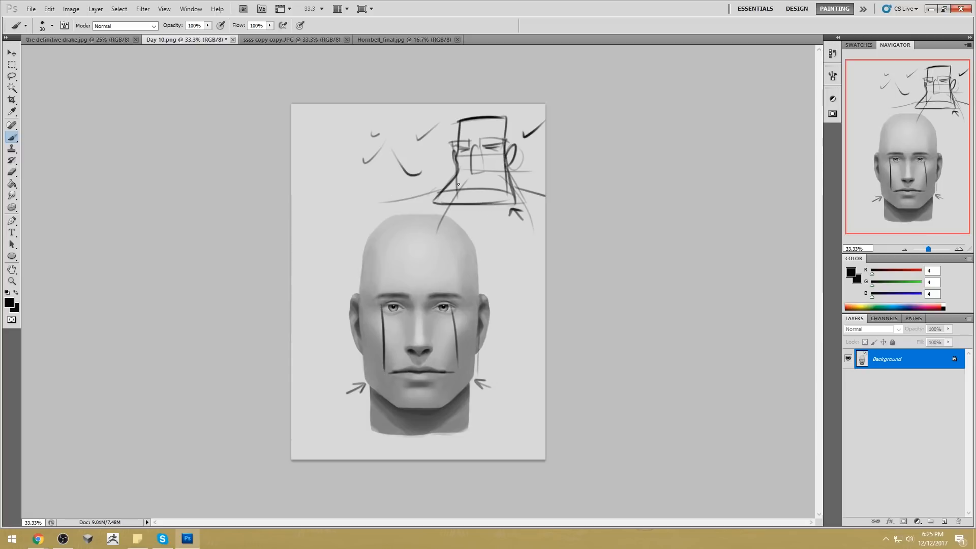
Step: Undo all guide lines, arrows and cartoon sketch strokes until only the painted head remains
key("ctrl+alt+z")
key("ctrl+alt+z")
key("ctrl+alt+z")
key("ctrl+alt+z")
key("ctrl+alt+z")
key("ctrl+alt+z")
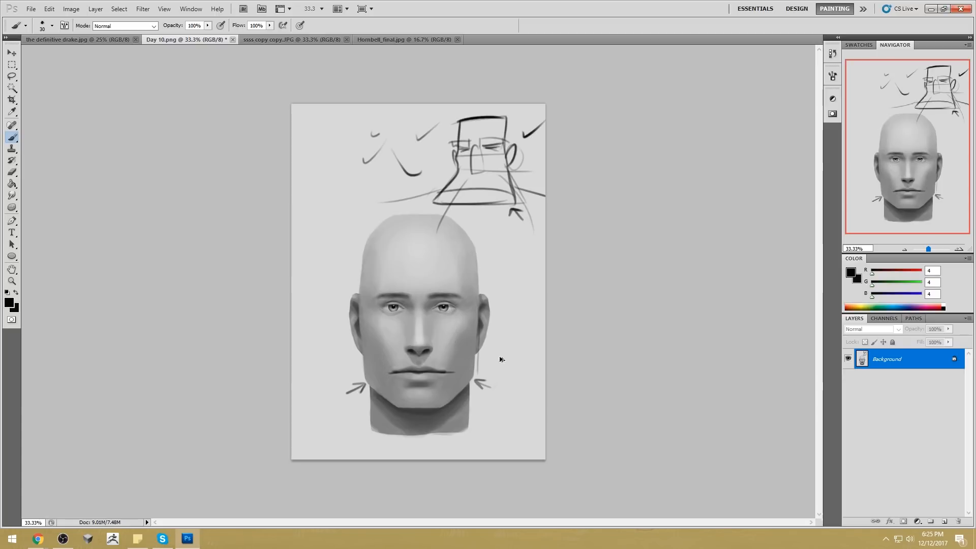
key("ctrl+alt+z")
key("ctrl+alt+z")
key("ctrl+alt+z")
key("ctrl+alt+z")
key("ctrl+alt+z")
key("ctrl+alt+z")
key("ctrl+alt+z")
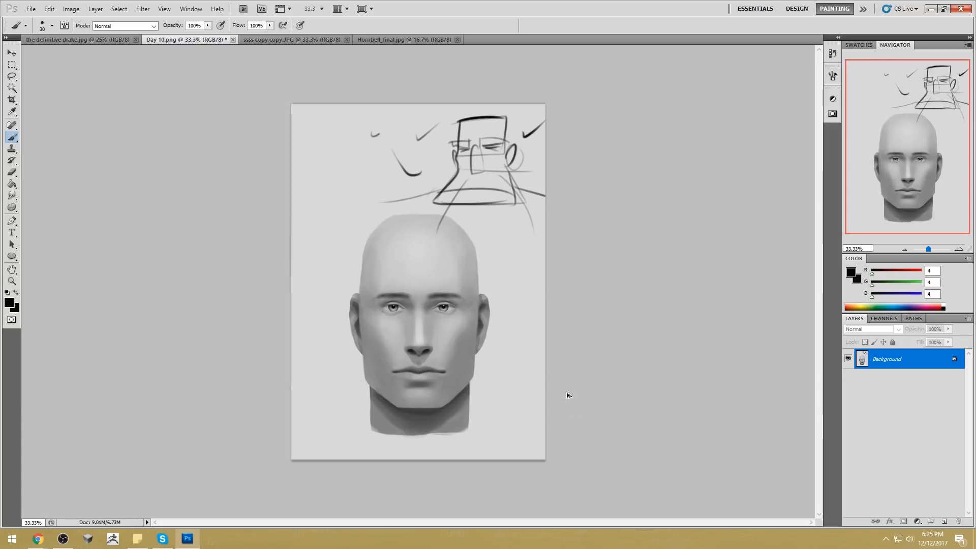
key("ctrl+alt+z")
key("ctrl+alt+z")
key("ctrl+alt+z")
key("ctrl+alt+z")
key("ctrl+alt+z")
key("ctrl+alt+z")
key("ctrl+alt+z")
key("ctrl+alt+z")
key("ctrl+alt+z")
key("ctrl+alt+z")
key("ctrl+alt+z")
key("ctrl+alt+z")
key("ctrl+alt+z")
key("ctrl+alt+z")
key("ctrl+alt+z")
key("ctrl+alt+z")
key("ctrl+alt+z")
key("ctrl+alt+z")
key("ctrl+alt+z")
key("ctrl+alt+z")
key("ctrl+alt+z")
key("ctrl+alt+z")
key("ctrl+alt+z")
key("ctrl+alt+z")
key("ctrl+alt+z")
key("ctrl+alt+z")
key("ctrl+alt+z")
key("ctrl+alt+z")
key("ctrl+alt+z")
key("ctrl+alt+z")
key("ctrl+alt+z")
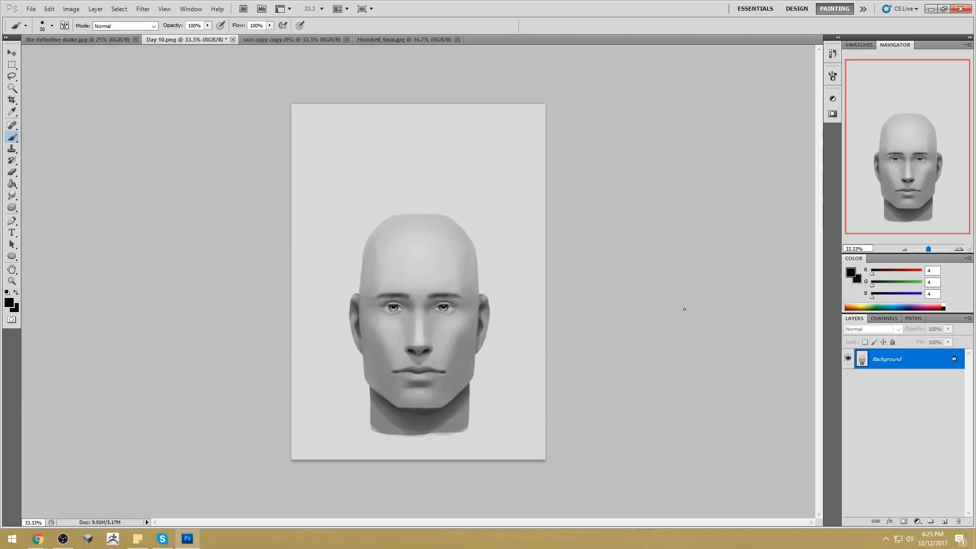
Step: Lasso the whole head with its surrounding background, move it up to the middle of the canvas, and deselect
key("l")
mouse_move(464, 196)
left_mouse_down()
mouse_move(501, 226)
mouse_move(468, 185)
left_mouse_up()
key("v")
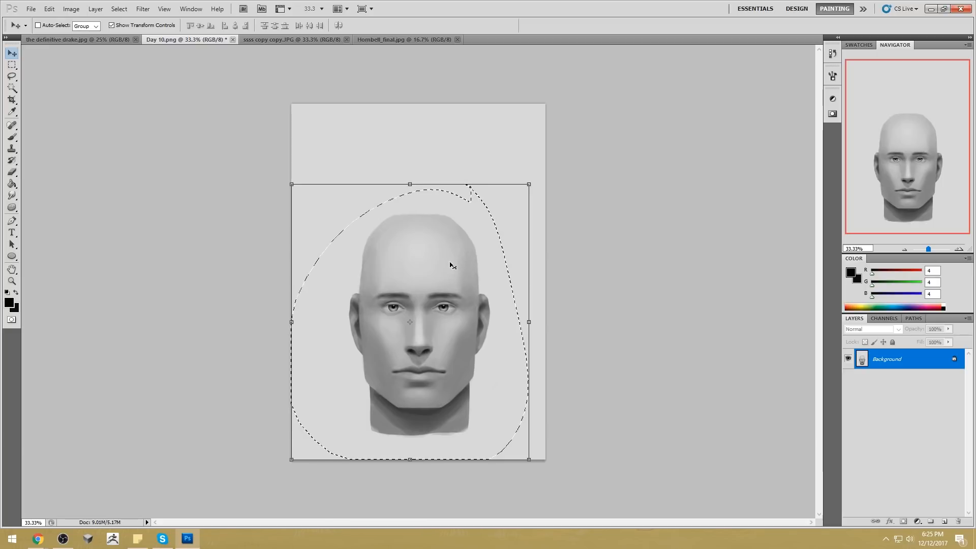
mouse_move(444, 264)
left_mouse_down()
mouse_move(460, 220)
mouse_move(449, 211)
left_mouse_up()
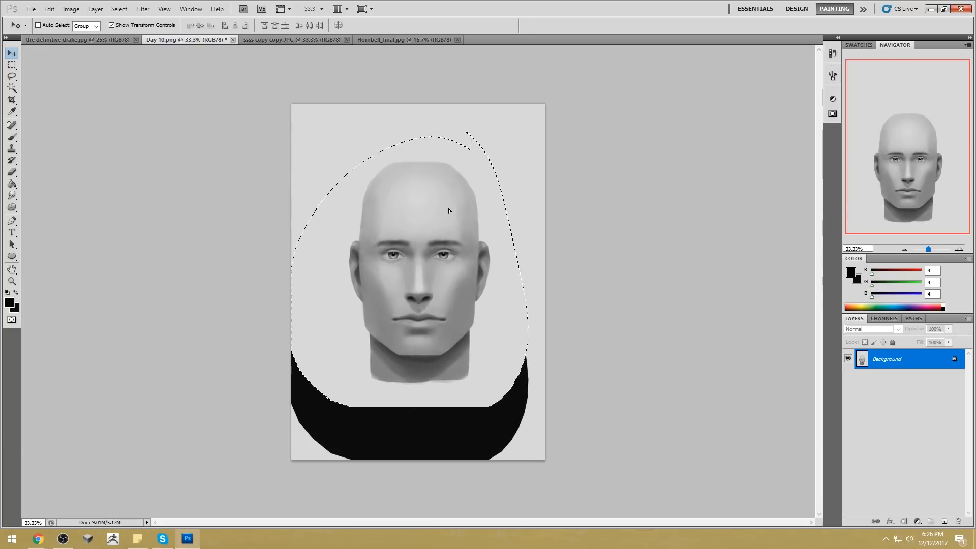
key("m")
right_click(498, 204)
left_click(508, 211)
Step: Fill the black gap below the head with light grey sampled from the background, using the Paint Bucket
key("g")
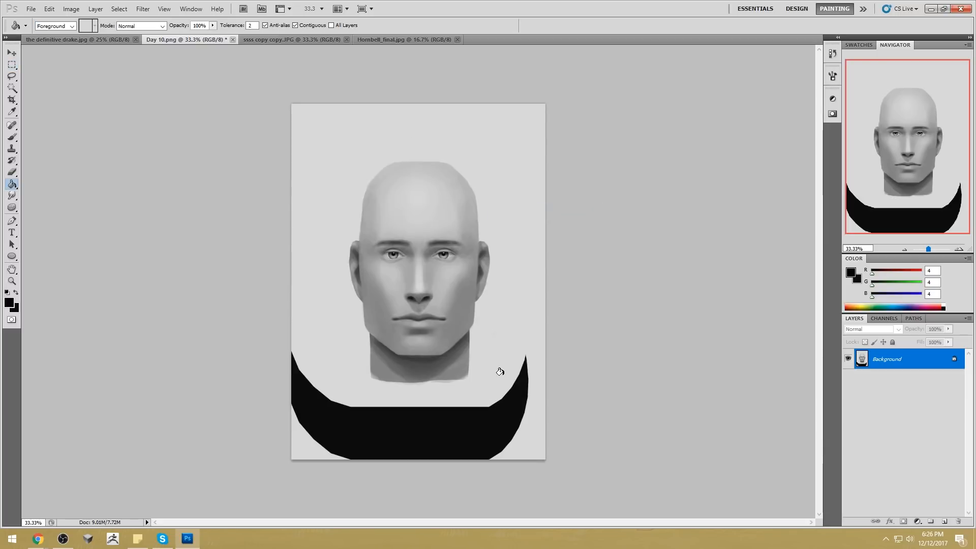
left_click(467, 404)
key("ctrl+z")
left_click(494, 371, "alt")
left_click(442, 434)
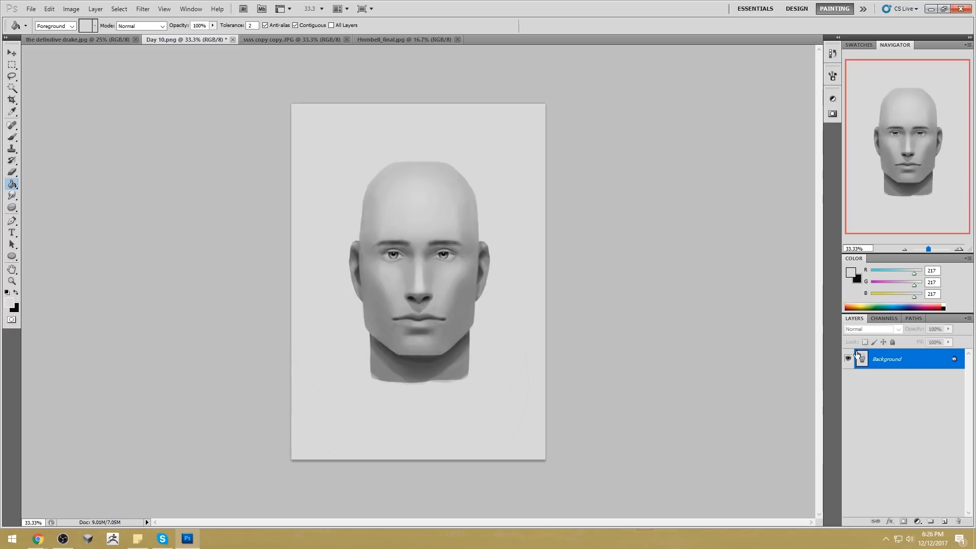
Step: Lasso both eyes with their brows, copy them to a new layer, and shift the copy slightly up and left
key("l")
mouse_move(447, 228)
left_mouse_down()
mouse_move(423, 251)
mouse_move(451, 267)
mouse_move(446, 228)
left_mouse_up()
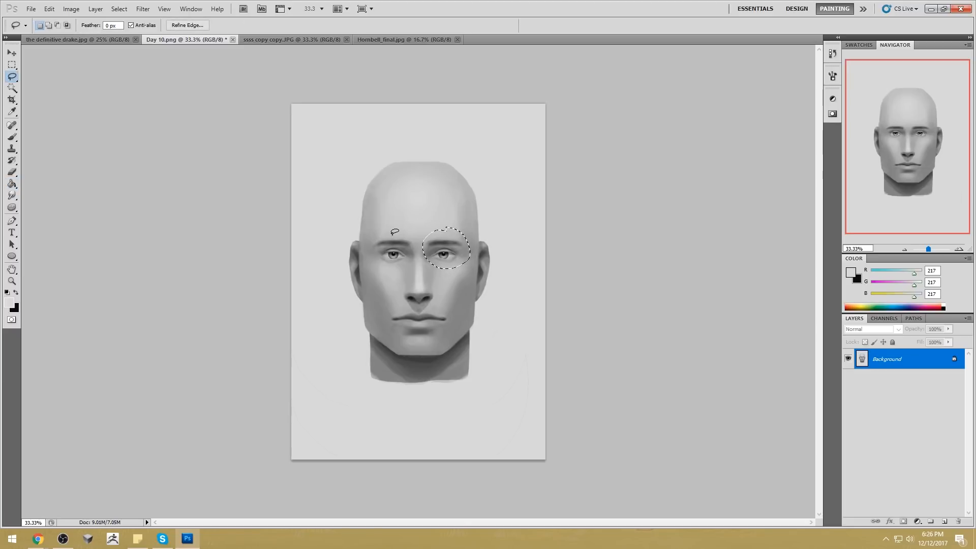
mouse_move(405, 233)
left_mouse_down()
mouse_move(368, 253)
mouse_move(407, 265)
mouse_move(405, 233)
left_mouse_up()
mouse_move(438, 230)
left_mouse_down()
mouse_move(431, 267)
mouse_move(464, 234)
left_mouse_up()
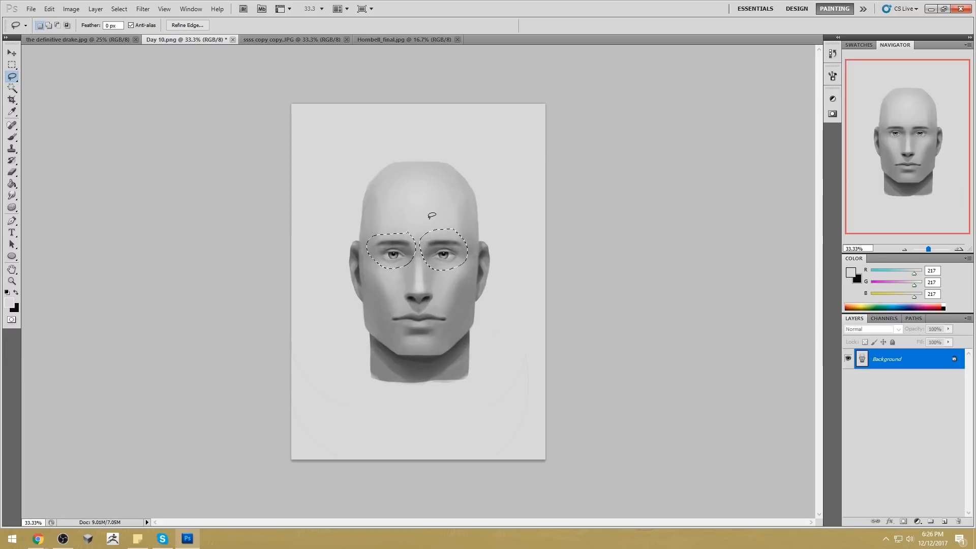
key("ctrl+j")
key("v")
left_click_drag(451, 259, 449, 256)
Step: Nudge the copied eye on the viewer's right outward to widen the eye spacing, and merge the eye layer into the Background
key("l")
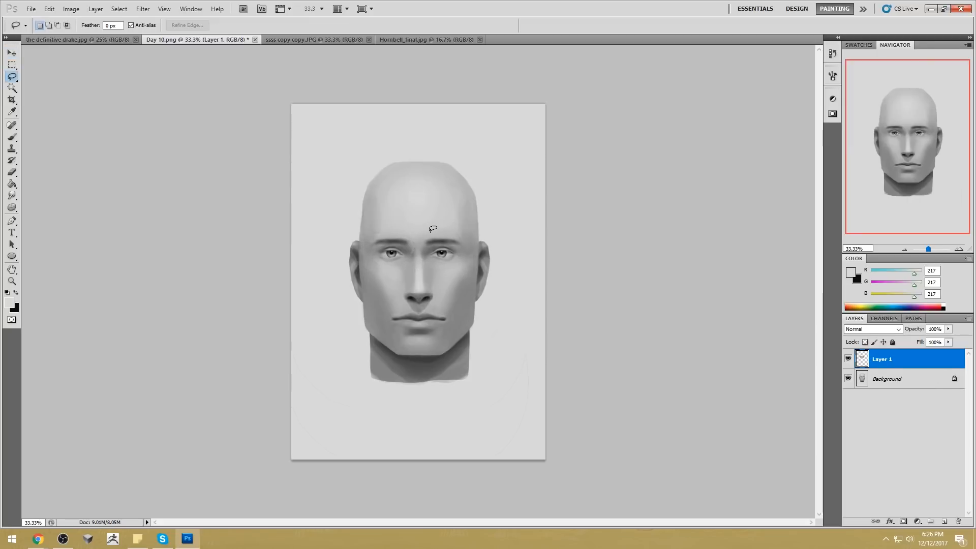
key("v")
key("Right")
key("Right")
key("Right")
key("Right")
key("Right")
key("Right")
key("Right")
key("Right")
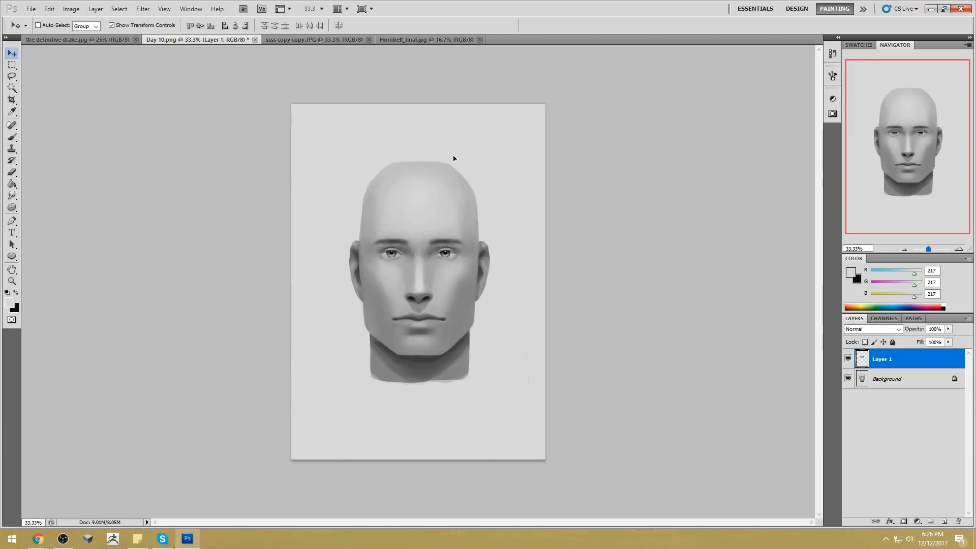
right_click(941, 358)
left_click(931, 349)
key("l")
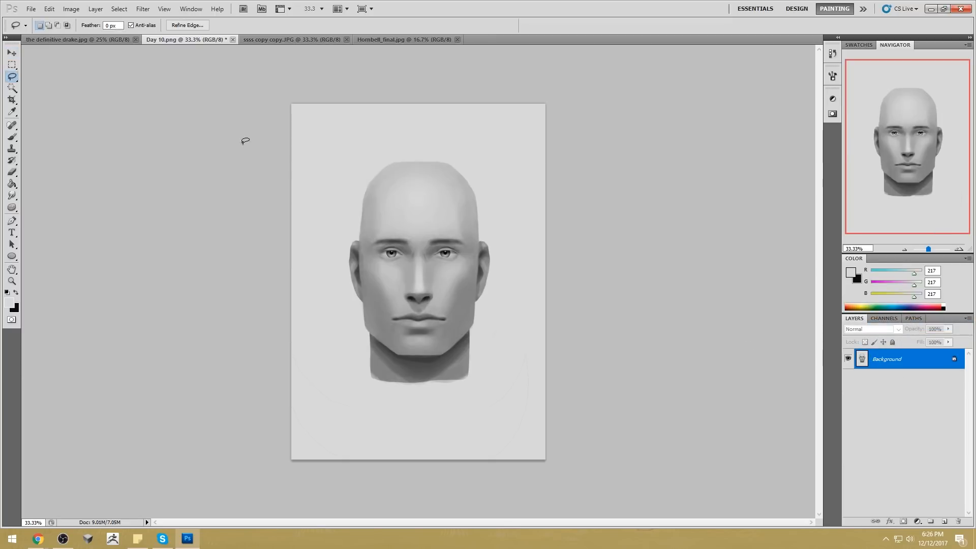
left_click(142, 9)
left_click(157, 68)
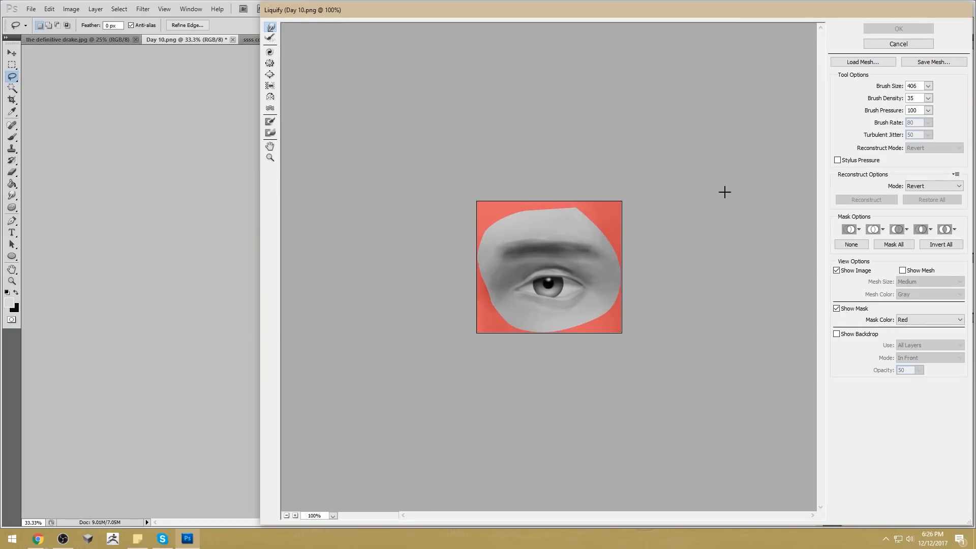
left_click(903, 44)
Step: Clear the selection and use Liquify on the whole image with brush size 286 to pull both mouth corners slightly inward
key("m")
right_click(418, 247)
left_click(444, 255)
left_click(143, 9)
left_click(203, 67)
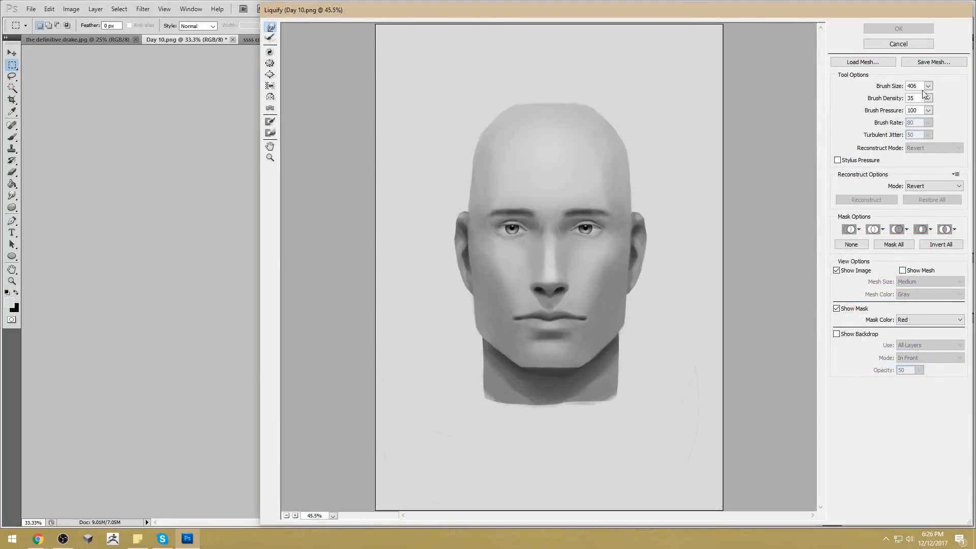
left_click(928, 86)
left_click_drag(892, 98, 887, 99)
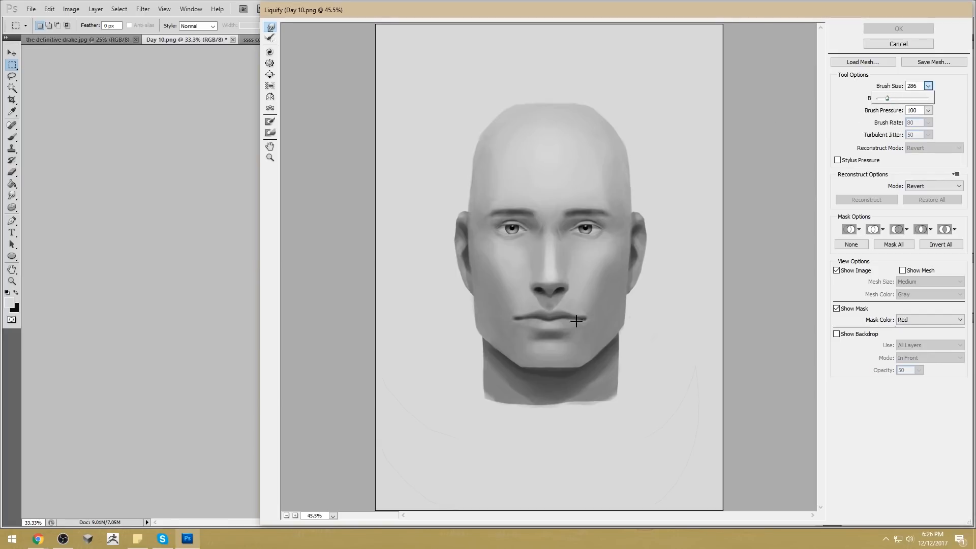
left_click(590, 321)
left_click_drag(584, 321, 582, 321)
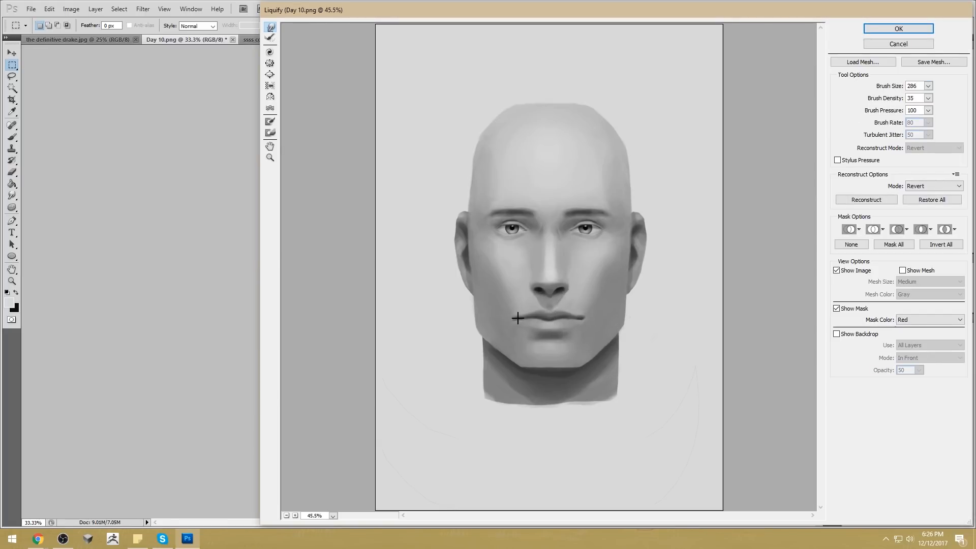
left_click_drag(513, 319, 517, 316)
Step: Set the Liquify brush size to 376 and push both sides of the jaw and neck inward to slim them
left_click(928, 86)
left_click_drag(887, 98, 891, 99)
left_click(636, 331)
left_click_drag(637, 339, 631, 375)
mouse_move(460, 321)
left_mouse_down()
mouse_move(470, 280)
mouse_move(456, 239)
left_mouse_up()
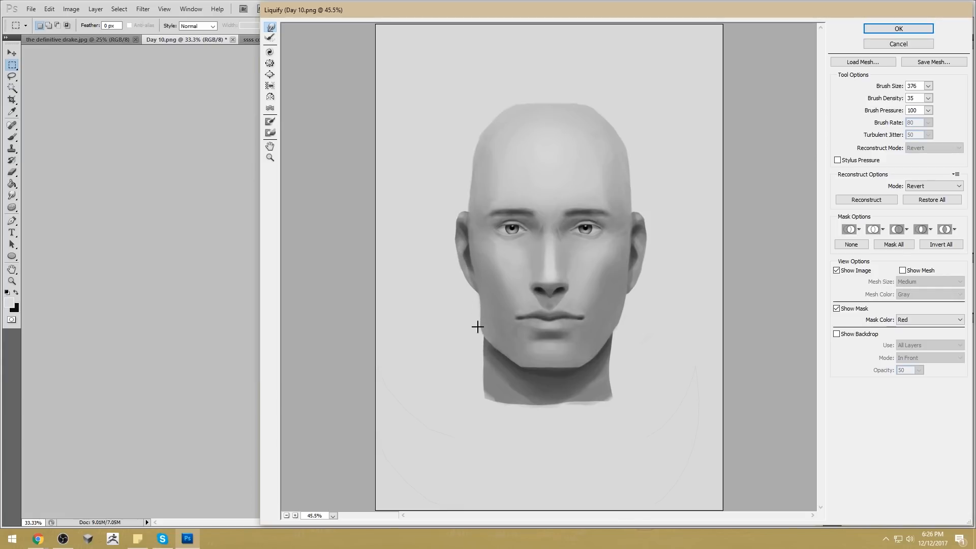
mouse_move(479, 296)
left_mouse_down()
mouse_move(484, 349)
mouse_move(459, 314)
mouse_move(462, 298)
left_mouse_up()
left_click_drag(461, 341, 452, 334)
mouse_move(485, 338)
left_mouse_down()
mouse_move(487, 356)
mouse_move(470, 382)
mouse_move(477, 392)
mouse_move(473, 351)
mouse_move(460, 351)
left_mouse_up()
left_click_drag(468, 356, 494, 380)
mouse_move(629, 330)
left_mouse_down()
mouse_move(638, 294)
mouse_move(634, 301)
left_mouse_up()
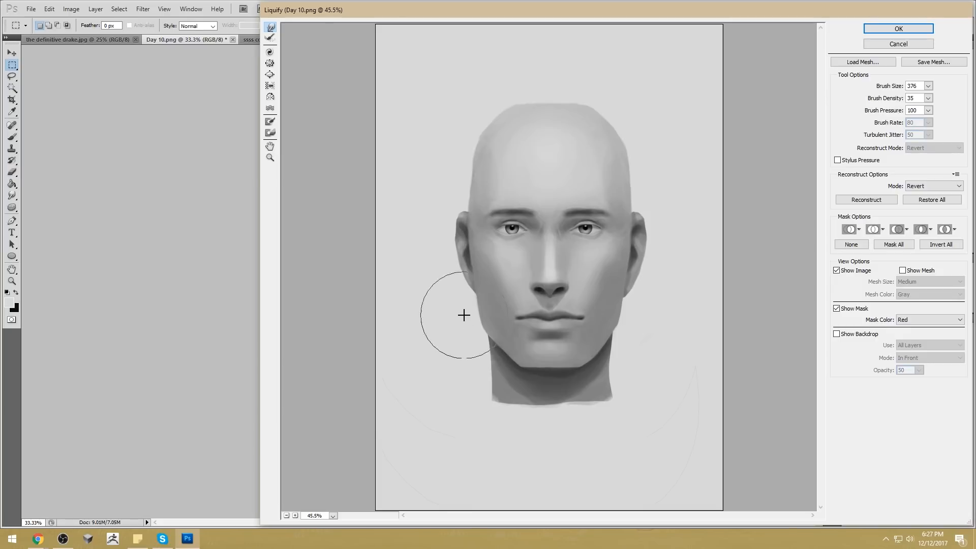
Step: Warp the tops of both ears slightly downward
left_click_drag(473, 219, 454, 219)
left_click_drag(461, 213, 463, 224)
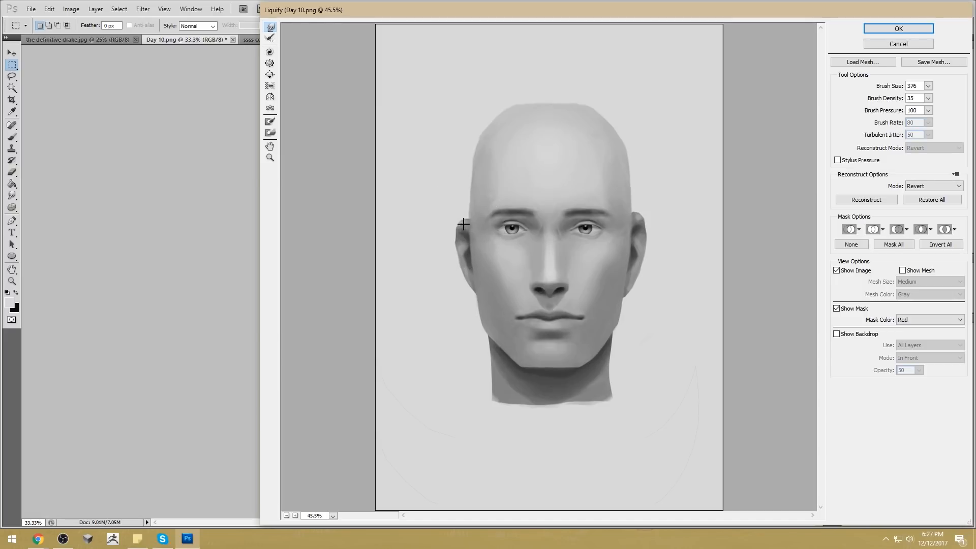
left_click_drag(650, 216, 640, 225)
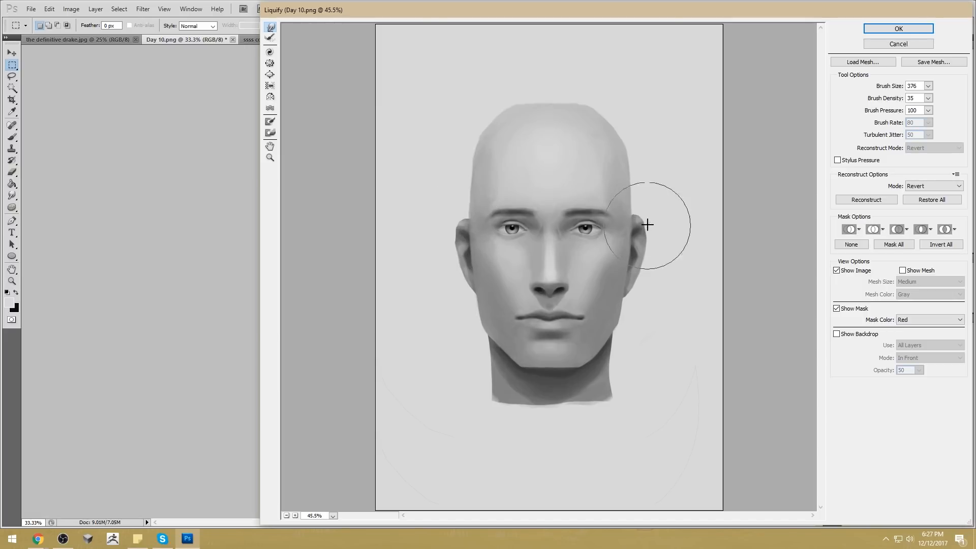
Step: Reshape the skull into a rounder, taller crown and tuck the ear on the viewer's right closer to the head
mouse_move(472, 183)
left_mouse_down()
mouse_move(535, 100)
mouse_move(452, 178)
left_mouse_up()
left_click_drag(460, 135, 488, 109)
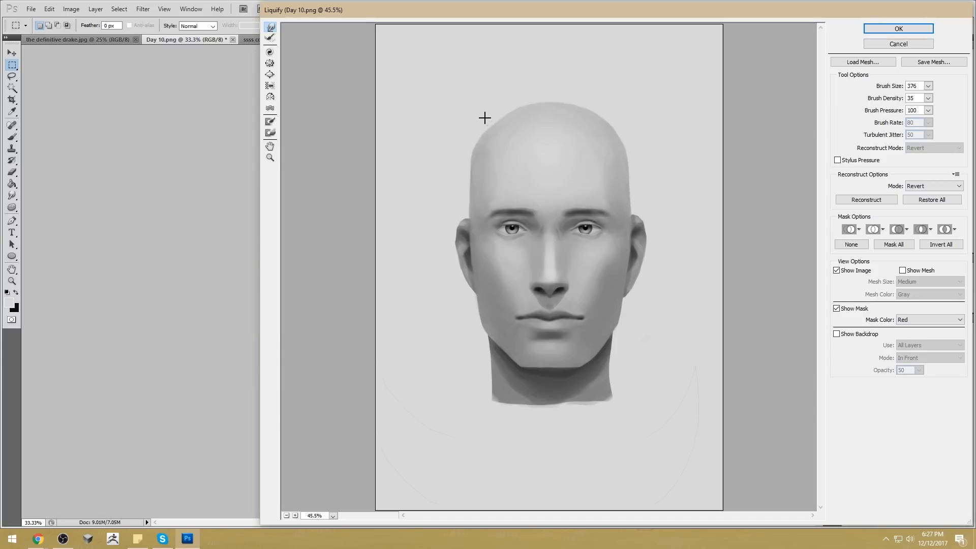
left_click_drag(552, 99, 599, 110)
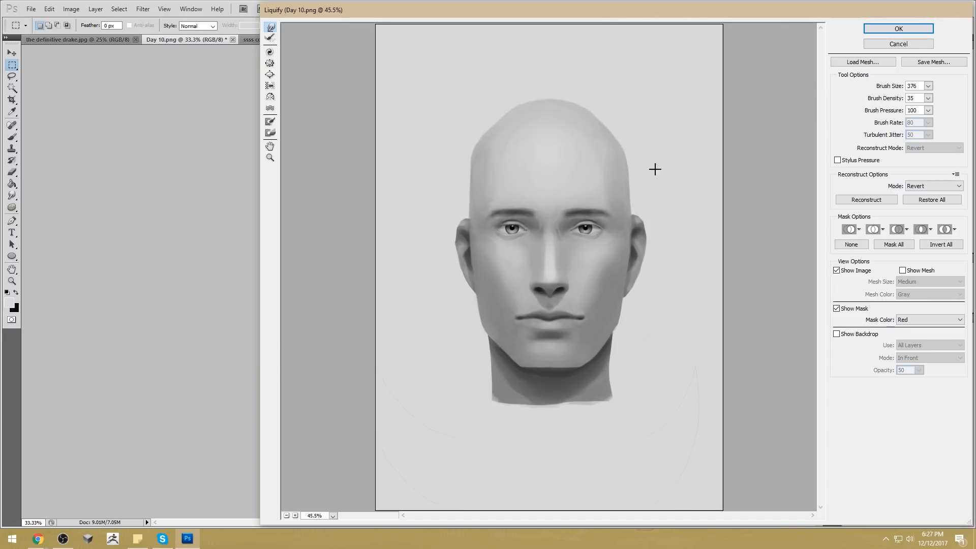
mouse_move(640, 219)
left_mouse_down()
mouse_move(640, 259)
mouse_move(660, 245)
mouse_move(654, 237)
left_mouse_up()
left_click_drag(651, 284, 634, 305)
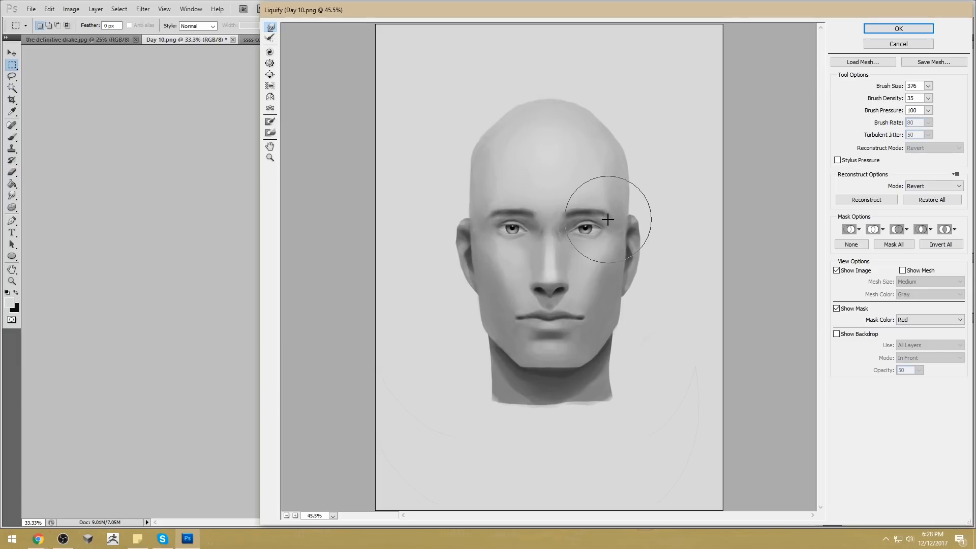
Step: Try arching the eyebrow on the viewer's left with a Liquify brush size of 166, and undo the warp
left_click(928, 86)
left_click_drag(888, 101, 884, 101)
left_click(564, 234)
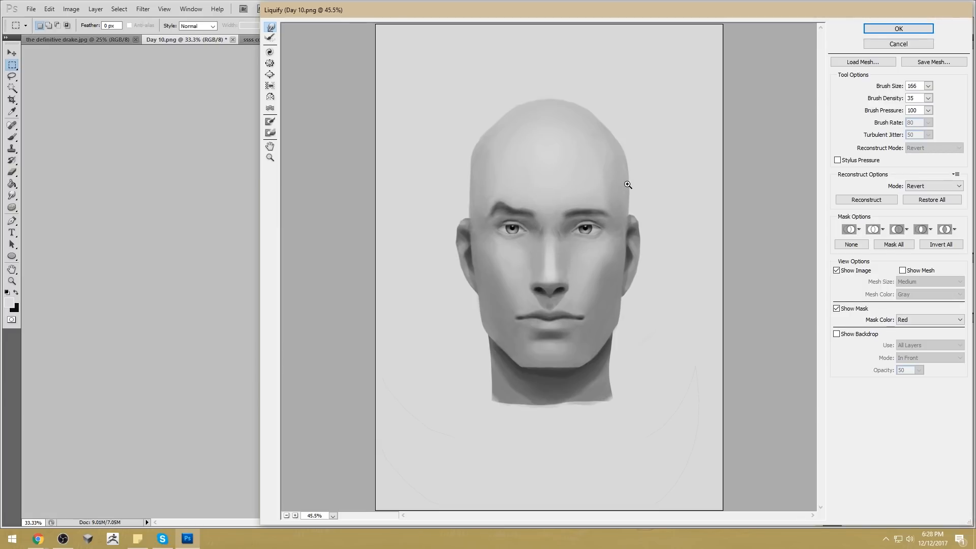
left_click_drag(509, 208, 500, 204)
key("ctrl+alt+z")
key("ctrl+alt+z")
key("ctrl+alt+z")
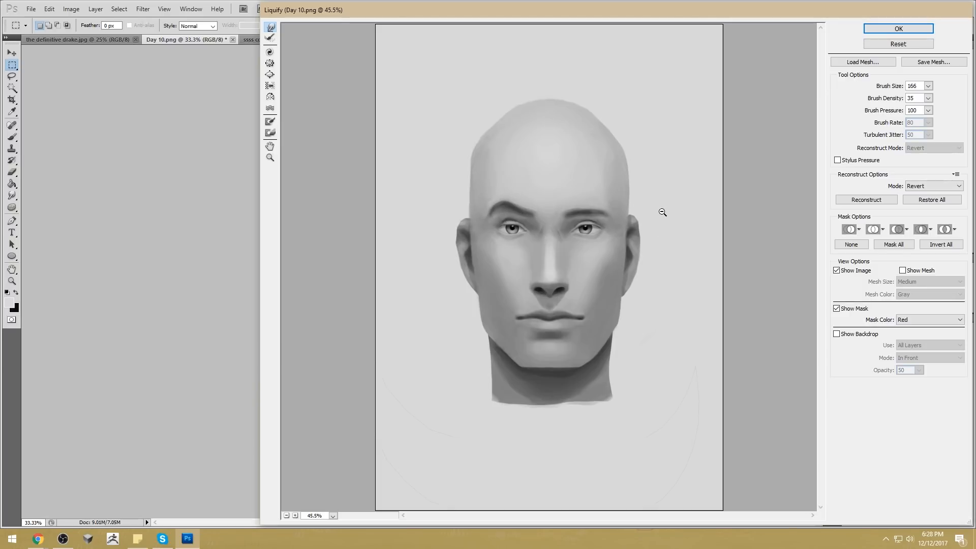
key("ctrl+alt+z")
key("ctrl+alt+z")
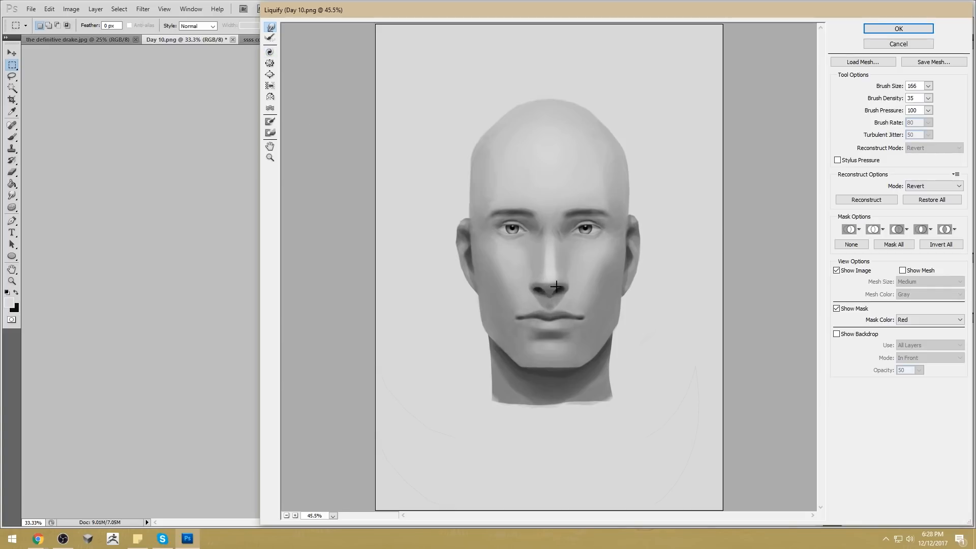
Step: Set the Liquify brush size to 825 and push the chin and neck slightly upward to shorten the lower face
left_click(928, 86)
left_click_drag(886, 101, 888, 101)
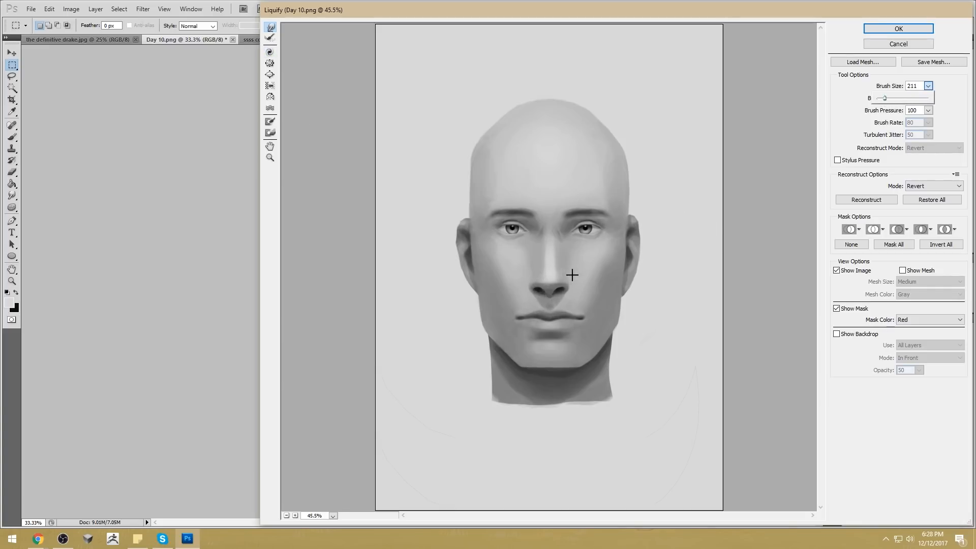
left_click(890, 98)
left_click(566, 269)
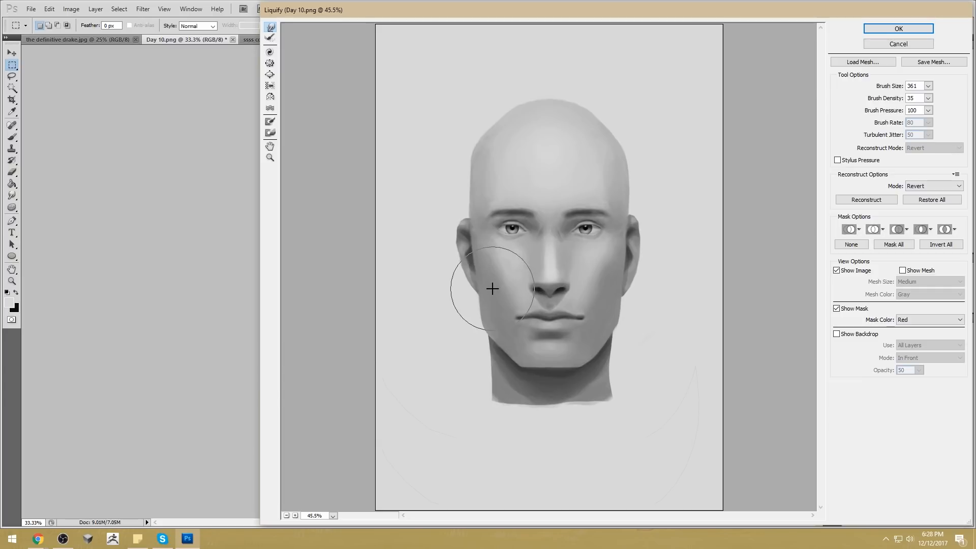
left_click(929, 90)
left_click(905, 99)
left_click(614, 359)
left_click_drag(612, 357, 610, 356)
left_click_drag(506, 387, 515, 370)
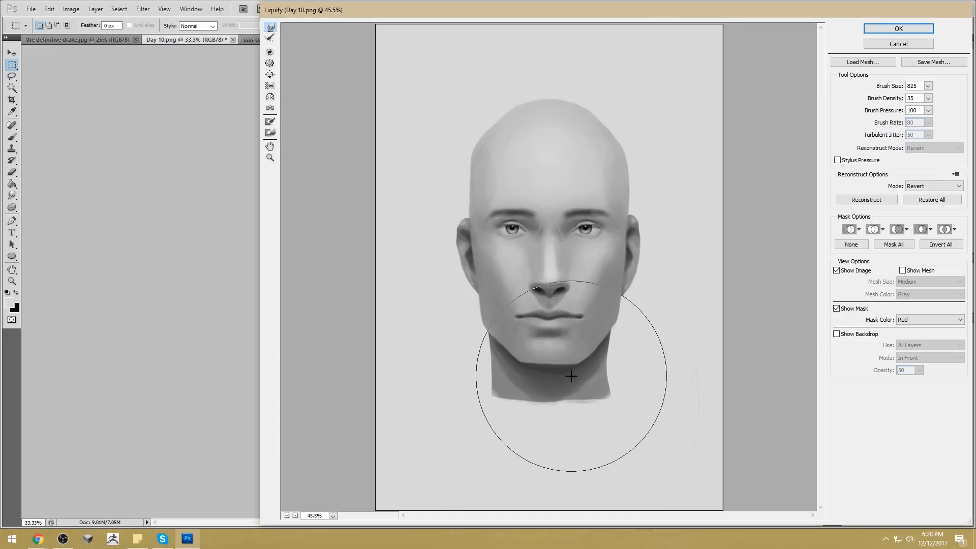
Step: Narrow the neck from both sides, pull its base downward with a Liquify brush size of 436, and apply the warp
mouse_move(637, 398)
left_mouse_down()
mouse_move(635, 420)
mouse_move(645, 438)
left_mouse_up()
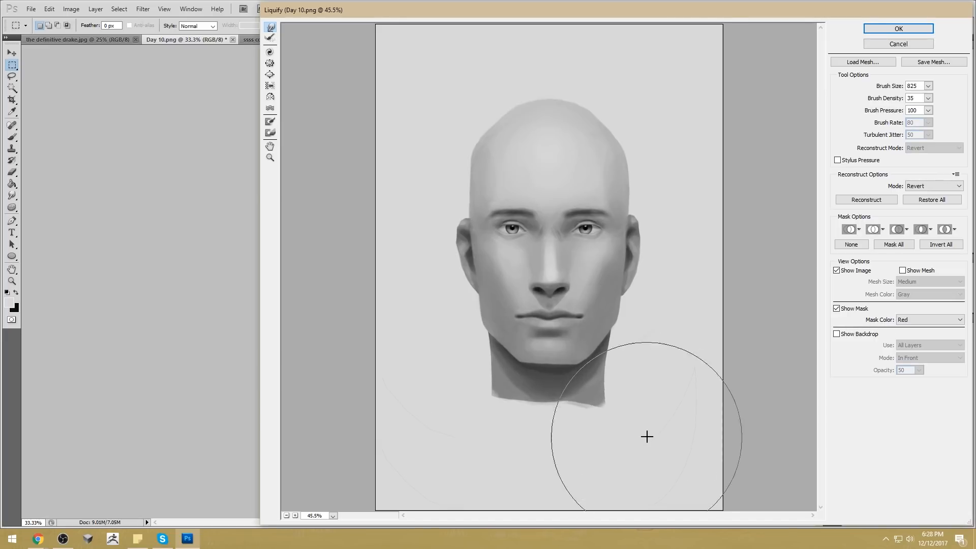
left_click_drag(461, 418, 492, 403)
left_click(930, 87)
left_click(892, 101)
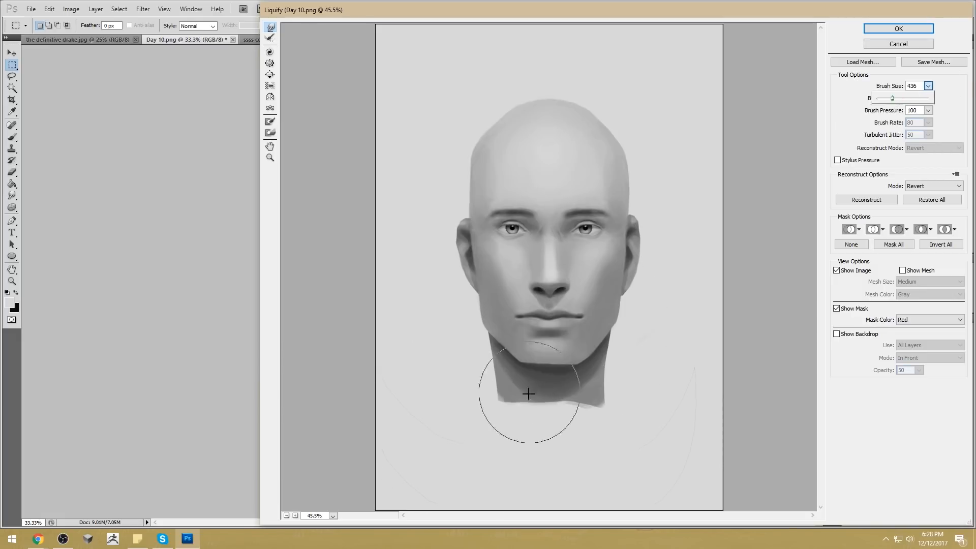
left_click_drag(543, 411, 572, 422)
mouse_move(570, 418)
left_mouse_down()
mouse_move(521, 428)
mouse_move(590, 441)
mouse_move(609, 431)
left_mouse_up()
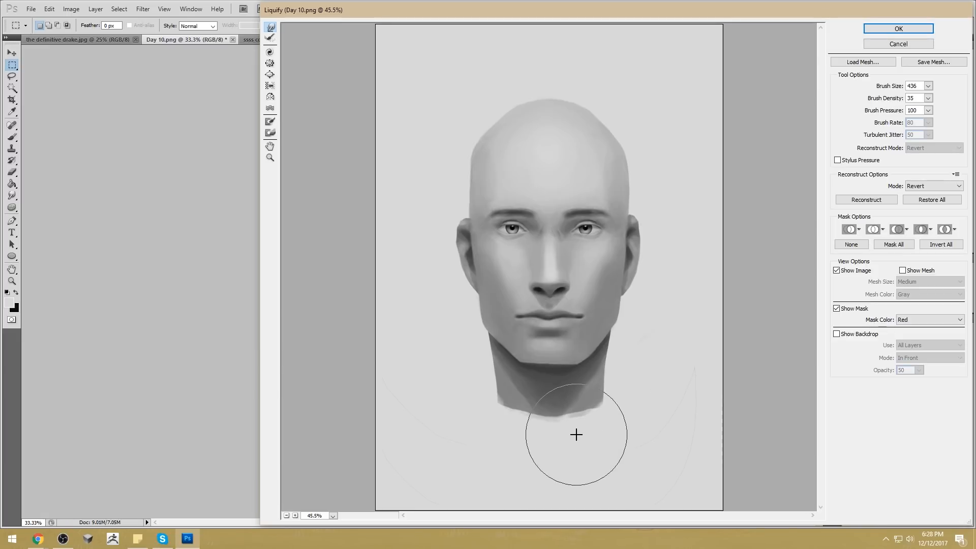
left_click(904, 34)
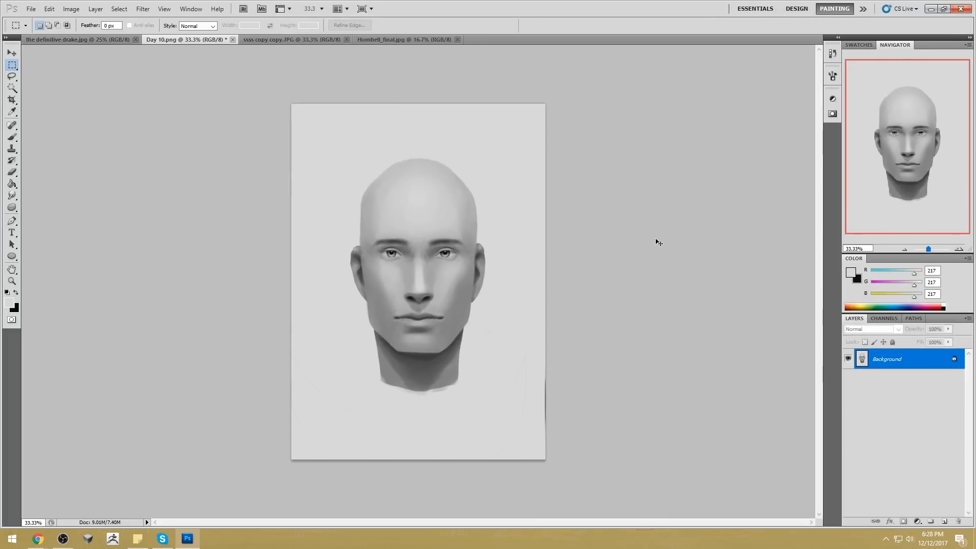
Step: Copy the whole corrected canvas, revert Day 10.png to its opening snapshot, and paste the copy in place as a new layer
key("ctrl+plus")
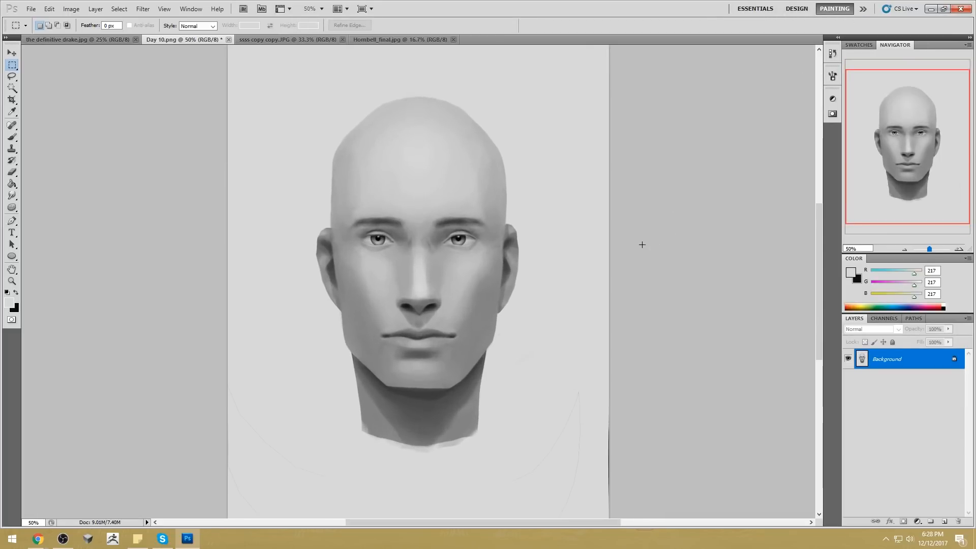
key("ctrl+a")
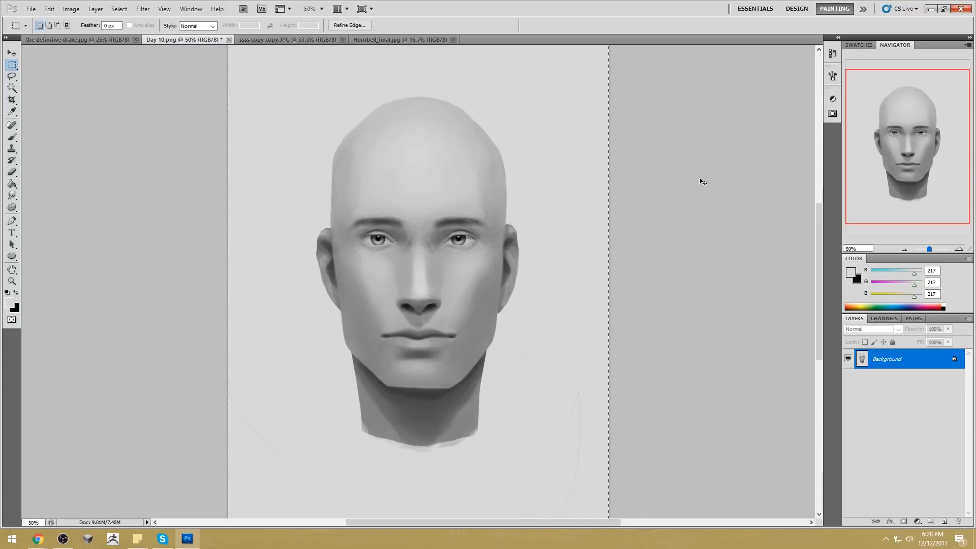
left_click(833, 53)
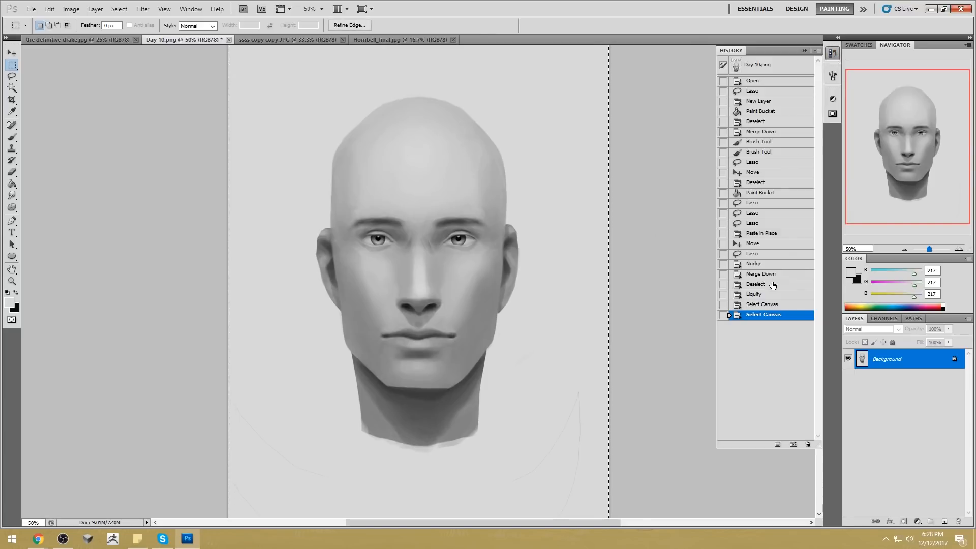
left_click(775, 67)
key("ctrl+shift+v")
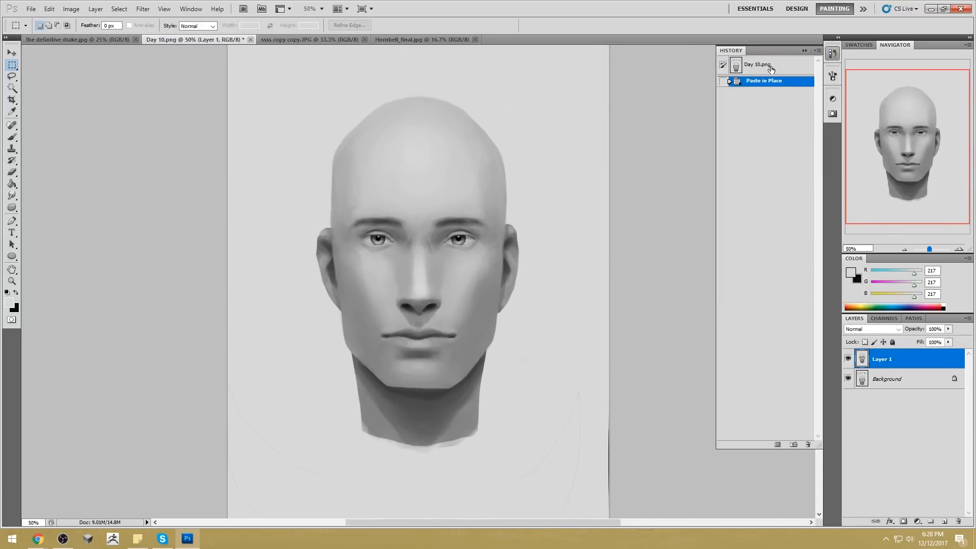
left_click(806, 50)
Step: Align the corrected head over the original's facial features at 59% layer fill, and restore the fill to 100%
key("v")
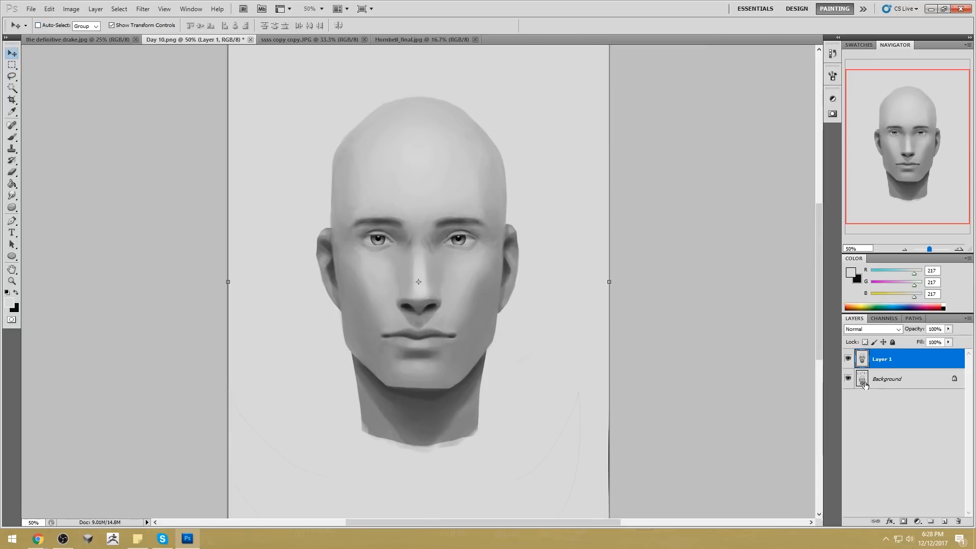
left_click_drag(543, 389, 556, 303)
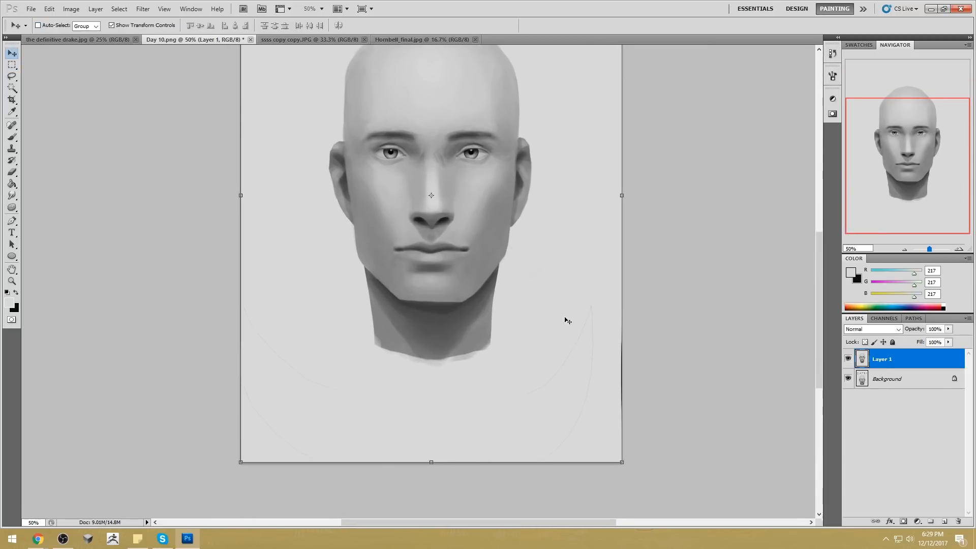
left_click(848, 360)
left_click(848, 359)
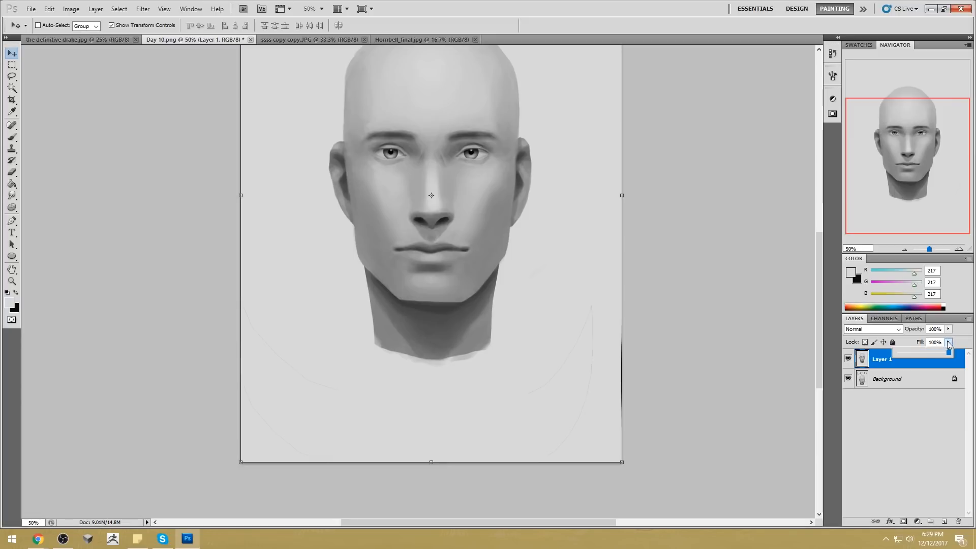
left_click_drag(920, 343, 815, 344)
left_click_drag(527, 192, 529, 279)
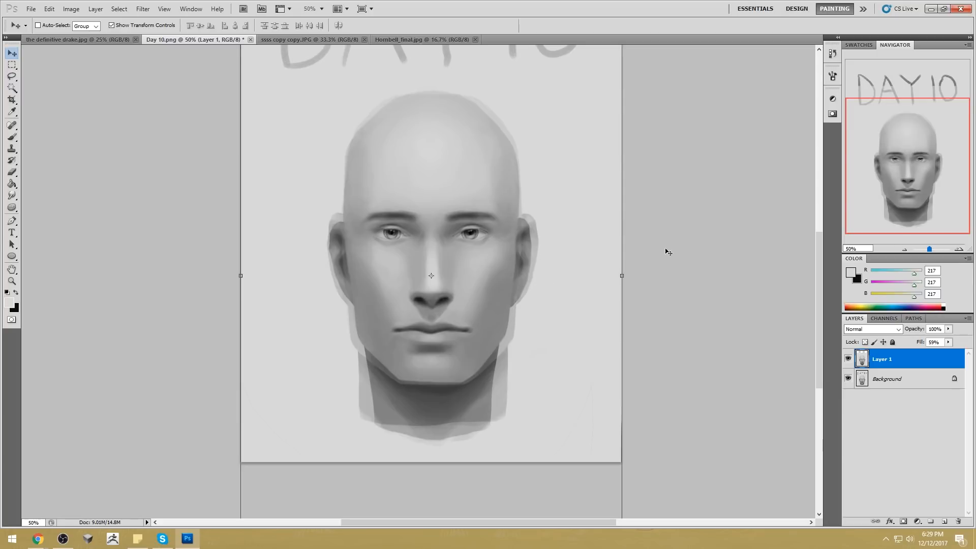
left_click(948, 342)
left_click_drag(948, 354, 966, 354)
Step: Toggle the corrected layer's visibility repeatedly to compare the reshaped head with the original
left_click(849, 360)
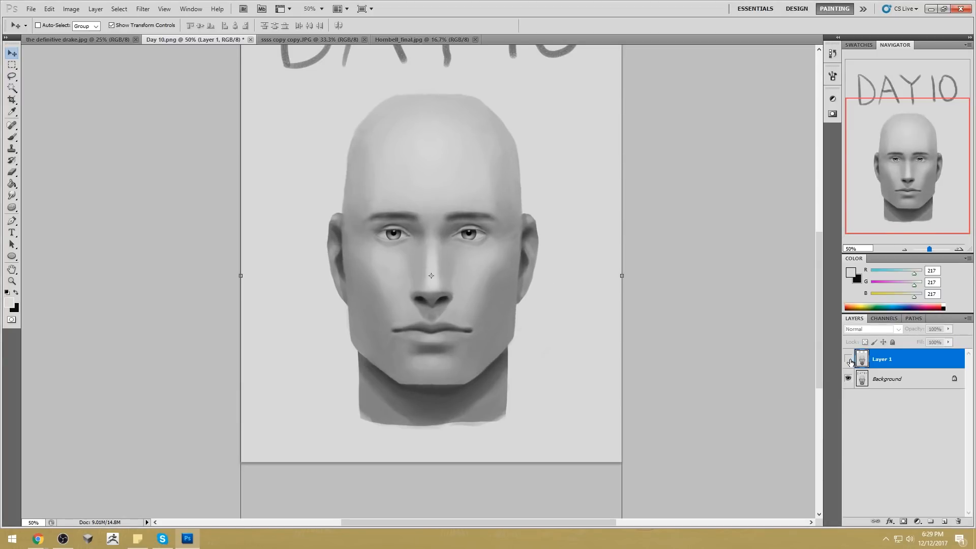
left_click(849, 360)
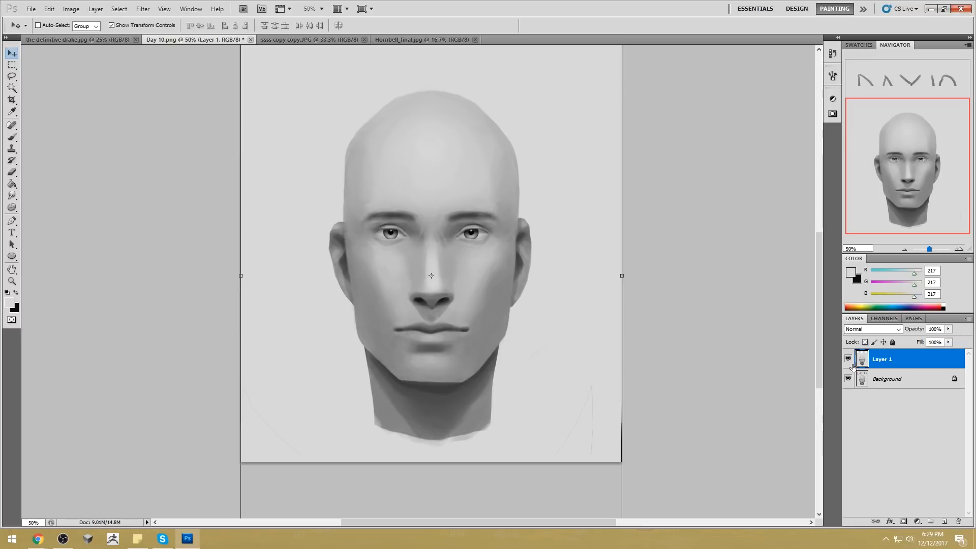
left_click(849, 360)
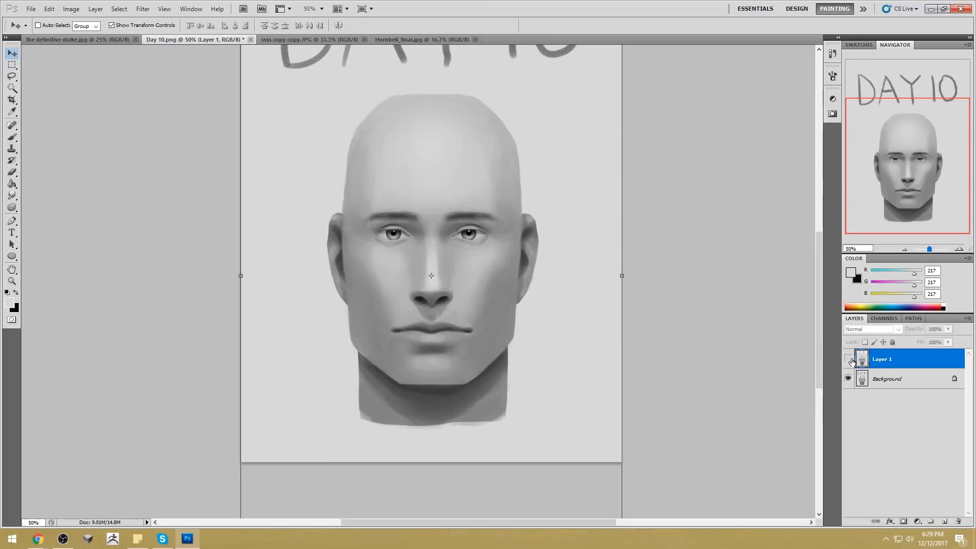
left_click(849, 360)
left_click(849, 360)
left_click(849, 360)
left_click(849, 360)
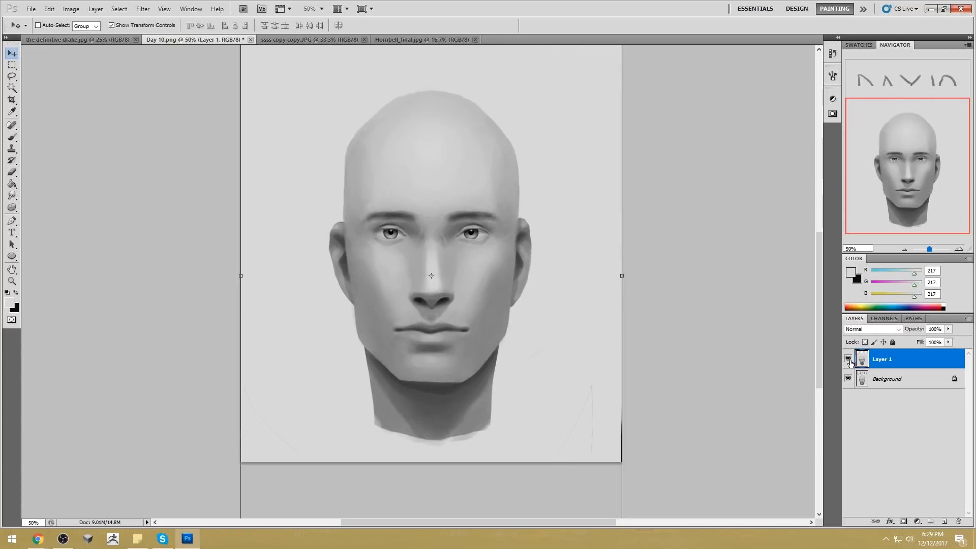
Step: Undo the corrected layer's repositioning and merge the layer into the background
key("ctrl+alt+z")
key("ctrl+alt+z")
key("ctrl+alt+z")
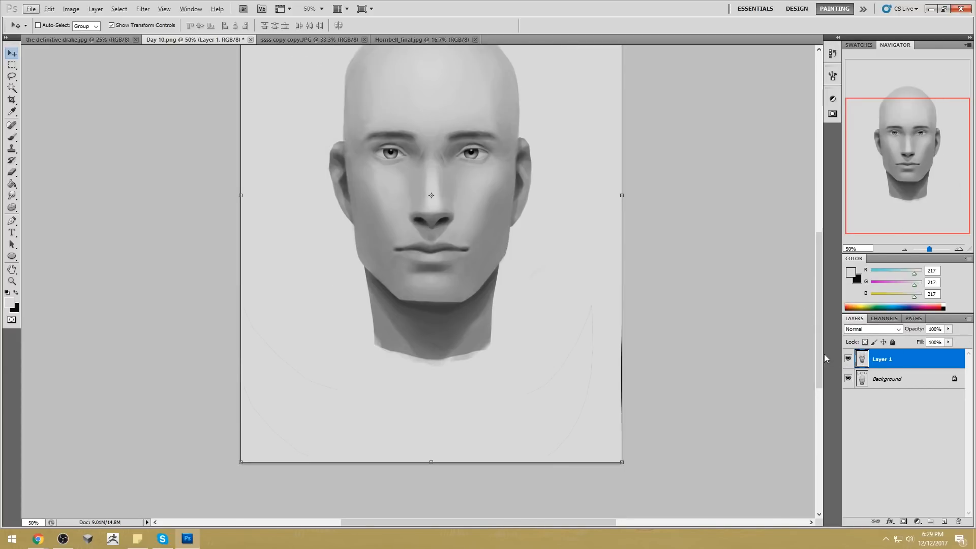
key("ctrl+minus")
right_click(886, 367)
left_click(925, 331)
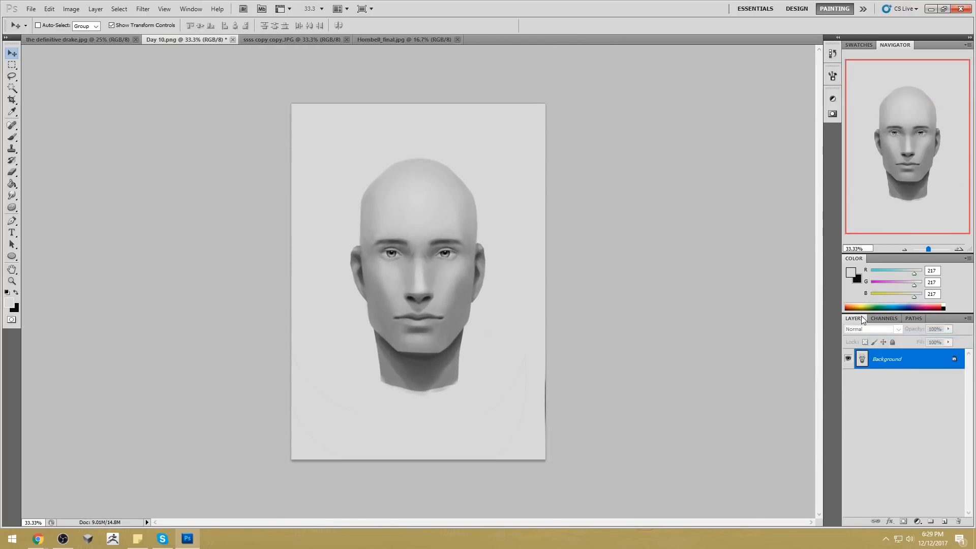
Step: Close Day 10.png with its changes saved, and bring up the Hornbell_final.jpg portrait
left_click(233, 40)
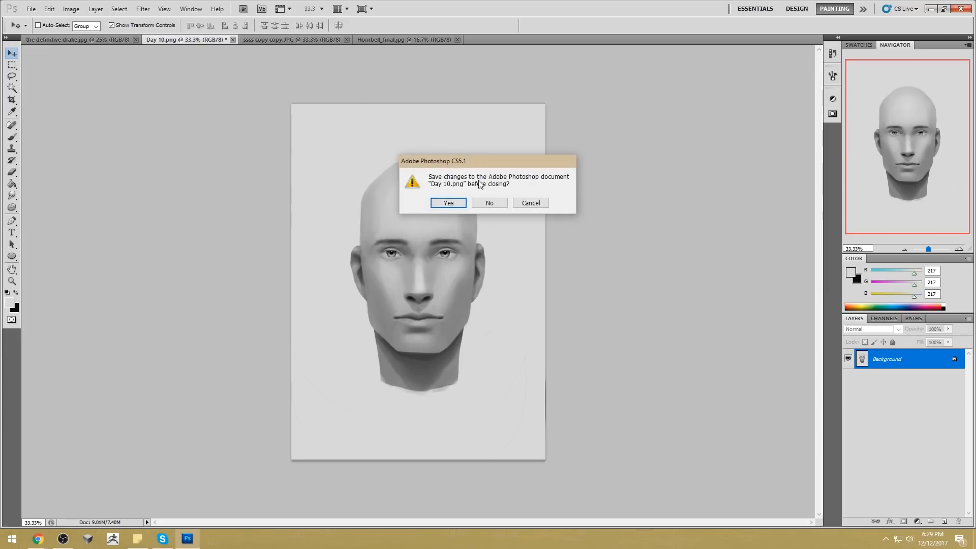
left_click(450, 203)
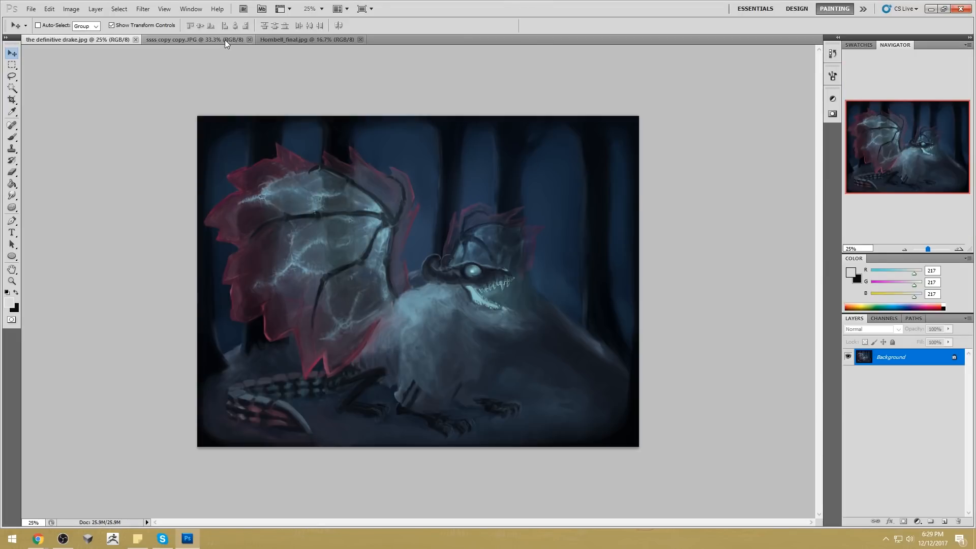
left_click(225, 40)
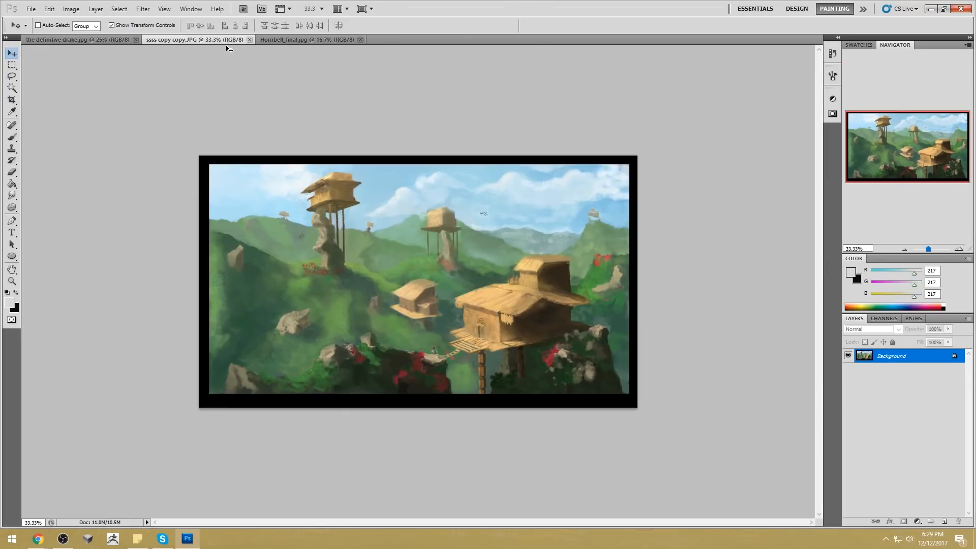
left_click(308, 41)
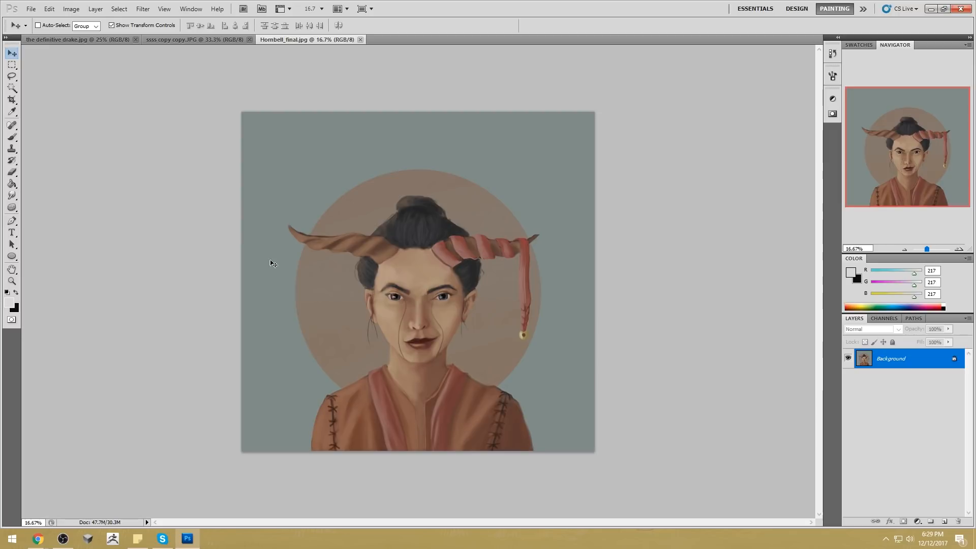
Step: Blur the loose hair strands beside the face on the viewer's left
left_click_drag(12, 196, 43, 193)
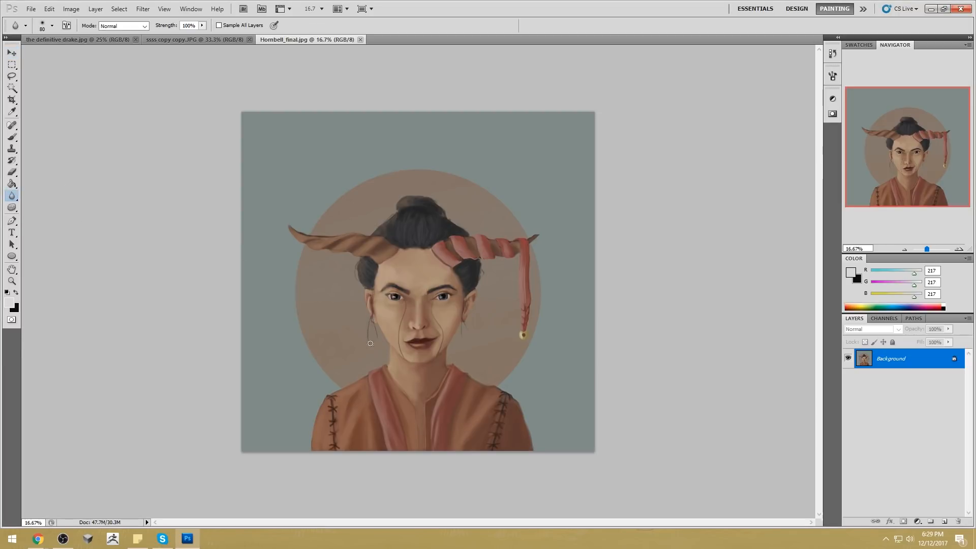
left_click_drag(373, 350, 375, 299)
key("m")
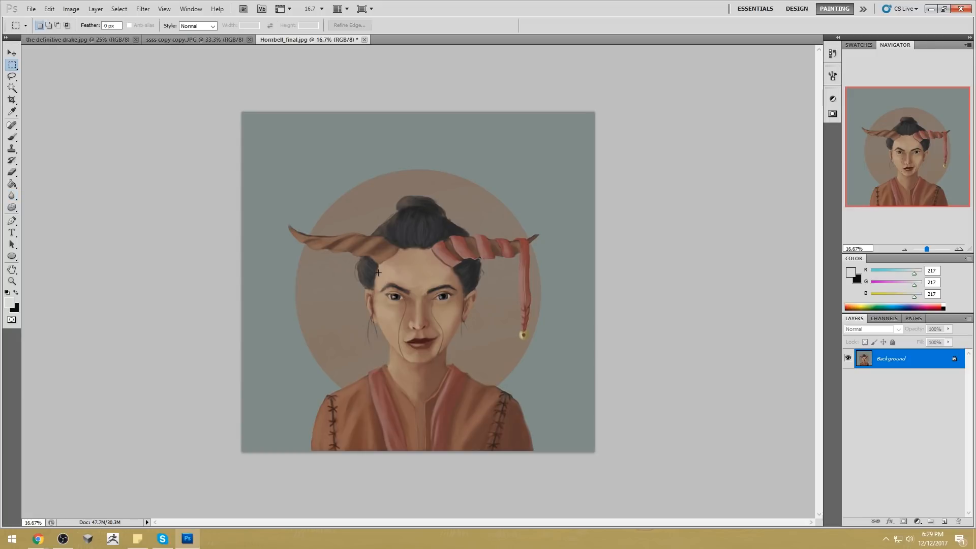
right_click(379, 272)
left_click(18, 195)
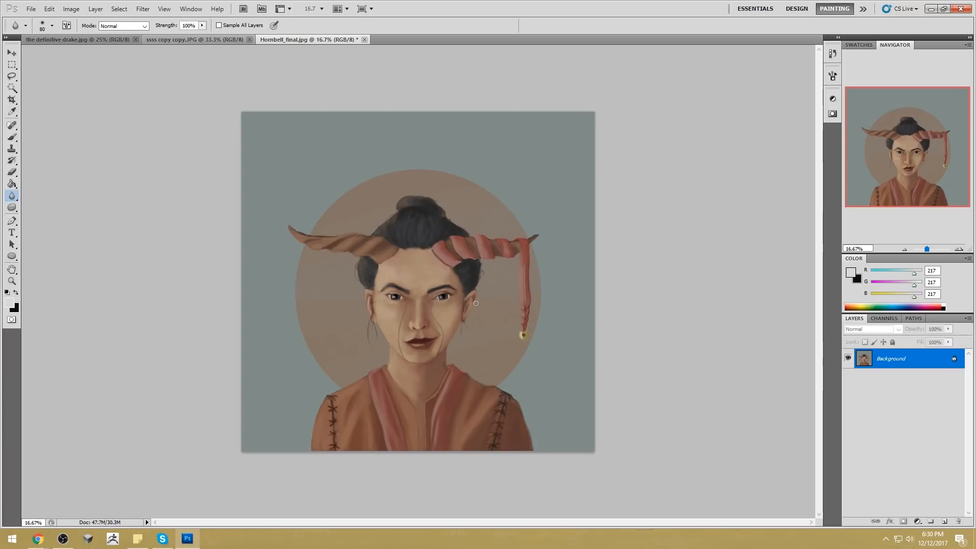
Step: Try marking the horns, hair and robe with a soft 100 px brush, undoing each mark
key("b")
right_click(503, 312)
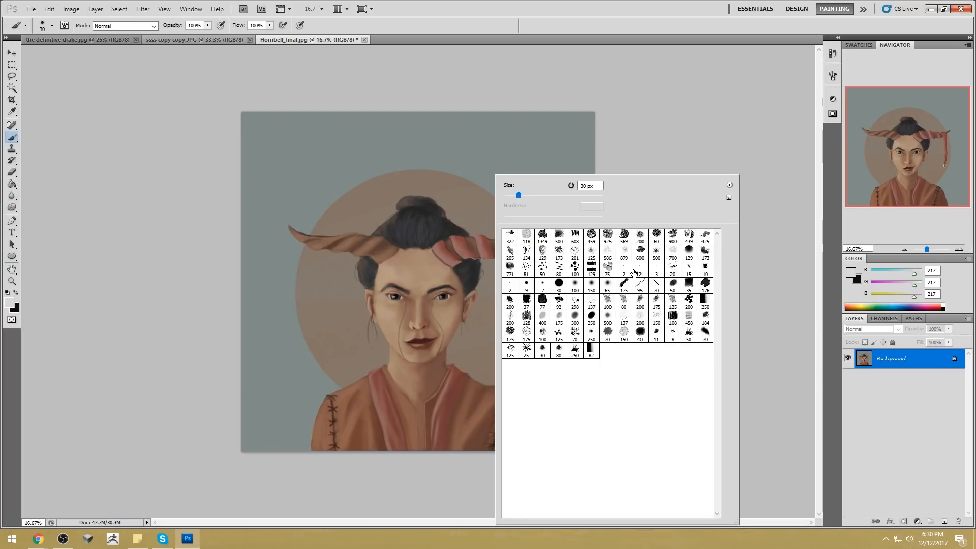
left_click(591, 286)
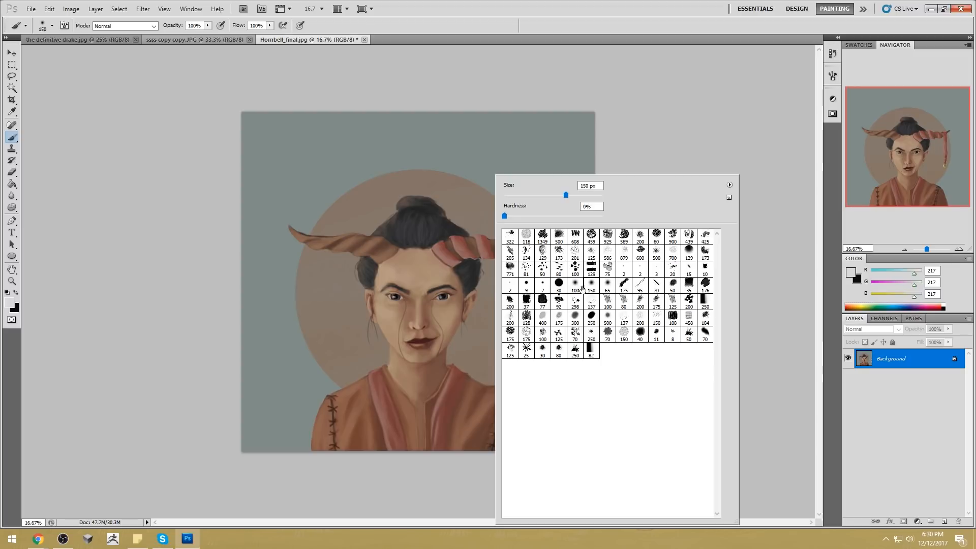
left_click(576, 286)
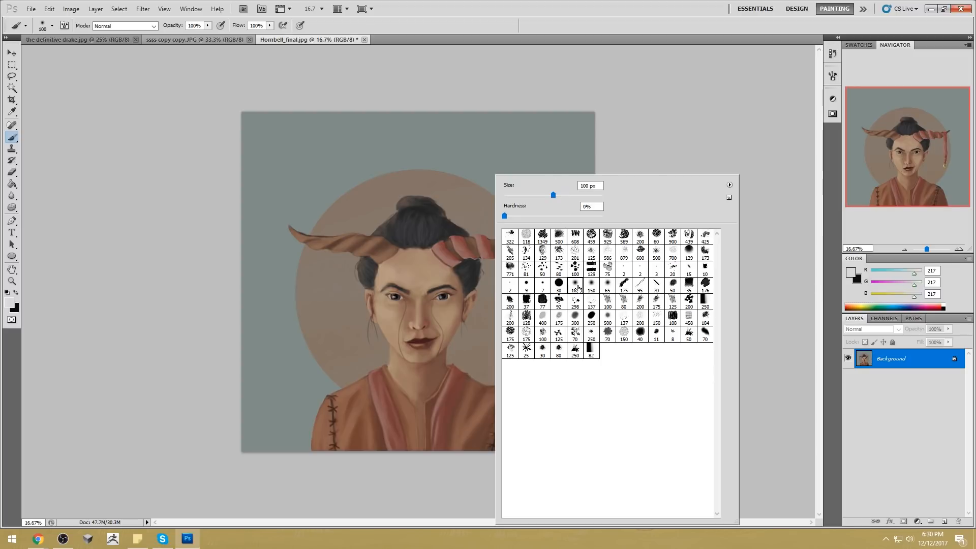
left_click(665, 167)
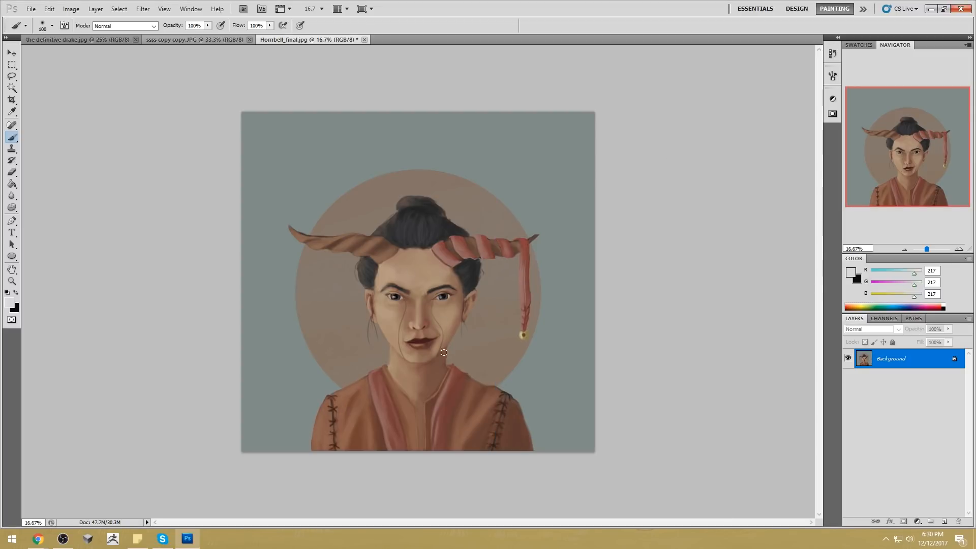
left_click_drag(334, 246, 494, 250)
key("ctrl+alt+z")
mouse_move(427, 224)
left_mouse_down()
mouse_move(460, 216)
mouse_move(402, 223)
left_mouse_up()
key("ctrl+alt+z")
mouse_move(338, 401)
left_mouse_down()
mouse_move(299, 313)
mouse_move(514, 334)
left_mouse_up()
key("ctrl+alt+z")
Step: Paint pale pointer marks at the wrapped horn and the hanging bead, and undo them
mouse_move(499, 225)
left_mouse_down()
mouse_move(502, 234)
mouse_move(517, 225)
left_mouse_up()
left_click_drag(536, 344, 541, 351)
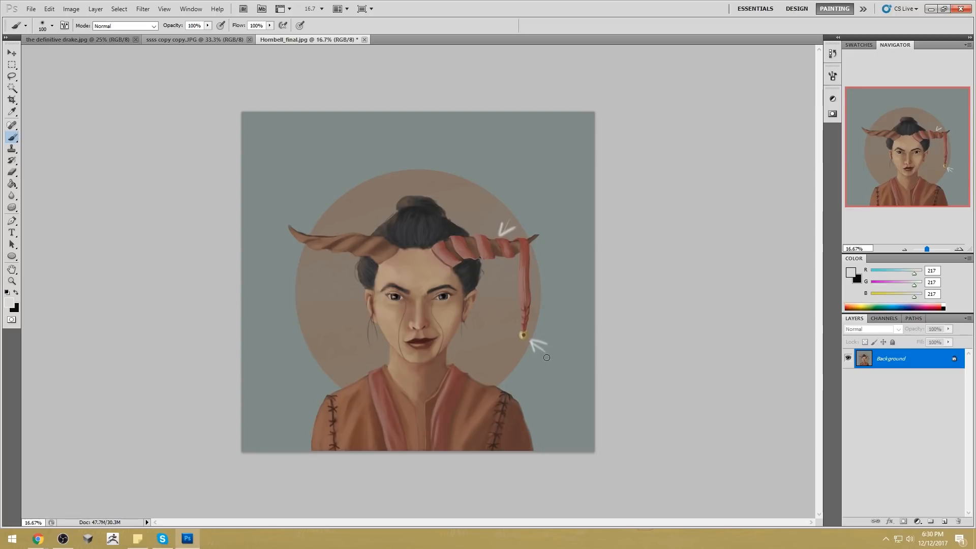
mouse_move(554, 339)
left_mouse_down()
mouse_move(520, 354)
mouse_move(521, 333)
left_mouse_up()
mouse_move(548, 329)
left_mouse_down()
mouse_move(561, 354)
mouse_move(557, 332)
left_mouse_up()
key("ctrl+alt+z")
key("ctrl+alt+z")
key("ctrl+alt+z")
key("ctrl+alt+z")
key("ctrl+alt+z")
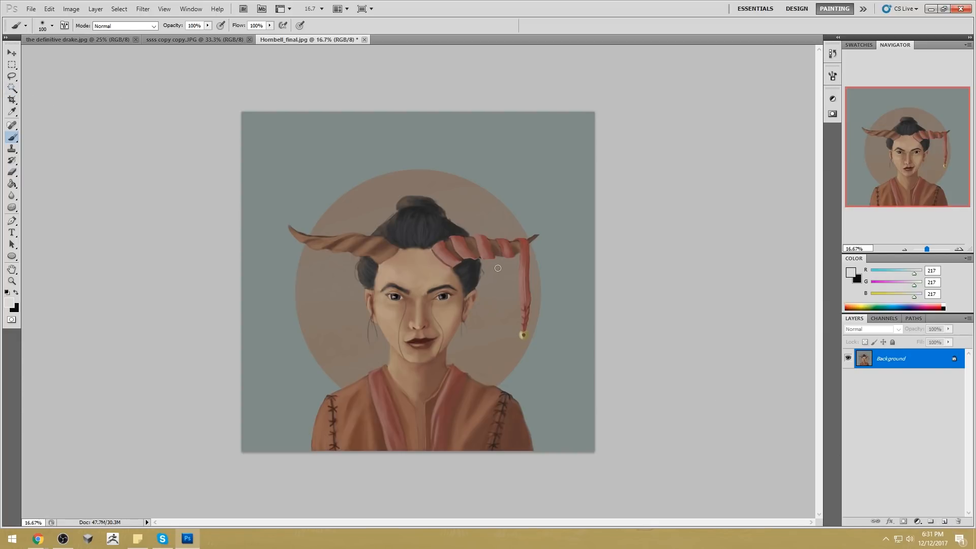
Step: Fill a new layer with a muted blue of RGB 122, 159, 193
key("g")
left_click(538, 284, "alt")
left_click(849, 276)
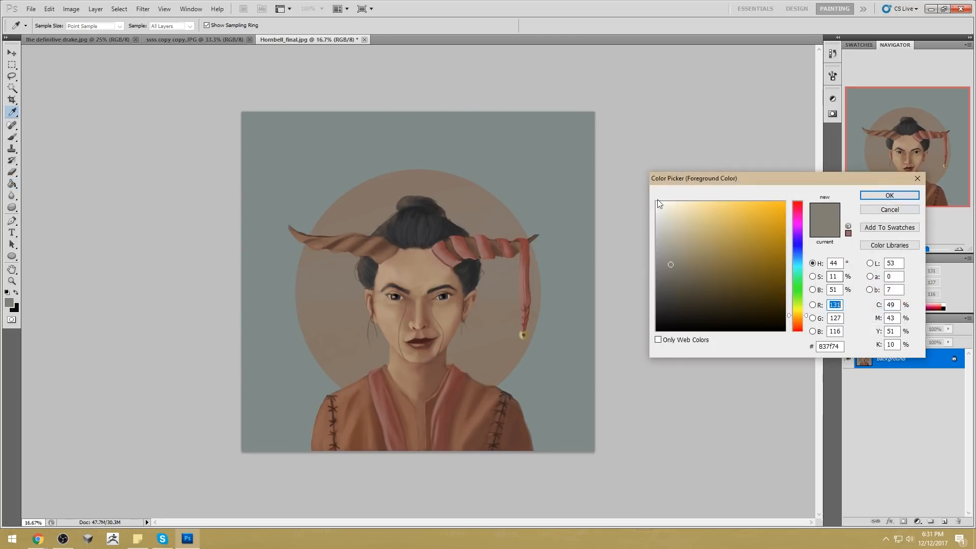
left_click_drag(798, 318, 798, 255)
mouse_move(688, 249)
left_mouse_down()
mouse_move(704, 253)
mouse_move(718, 237)
mouse_move(702, 234)
left_mouse_up()
left_click(890, 196)
key("g")
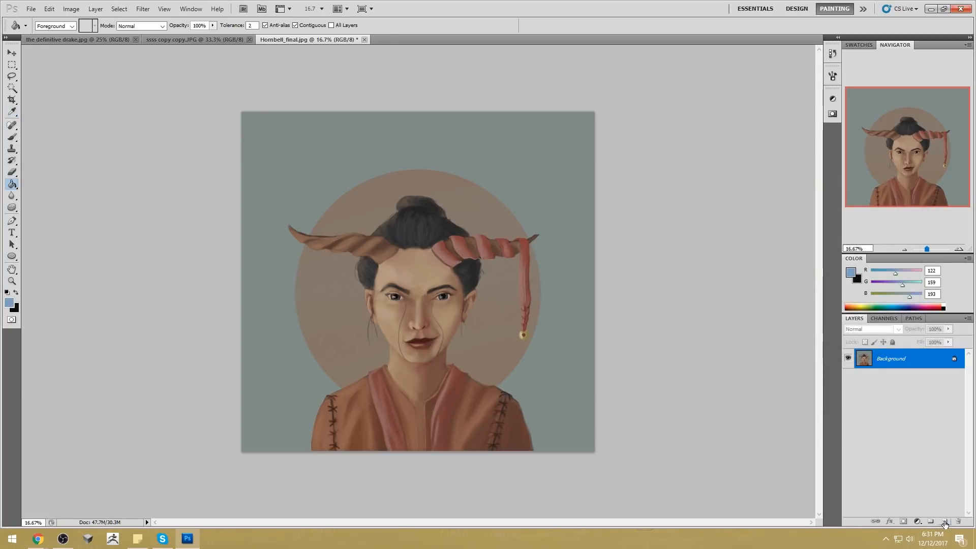
left_click(945, 521)
left_click(562, 333)
Step: Try blend modes on the blue fill layer, running from Darken through Difference
left_click(873, 329)
left_click(886, 68)
key("Down")
key("Down")
key("Down")
key("Down")
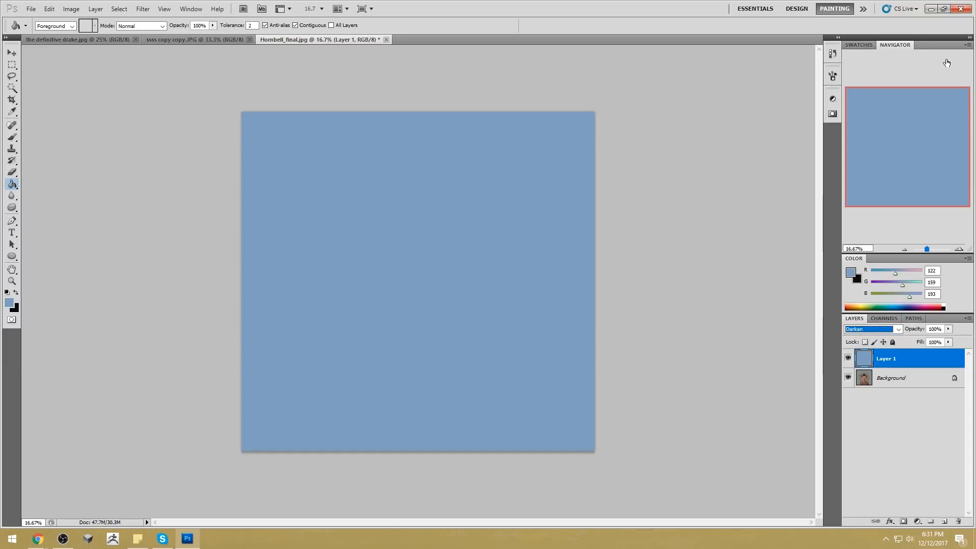
key("Down")
key("Down")
key("Down")
key("Down")
key("Down")
key("Down")
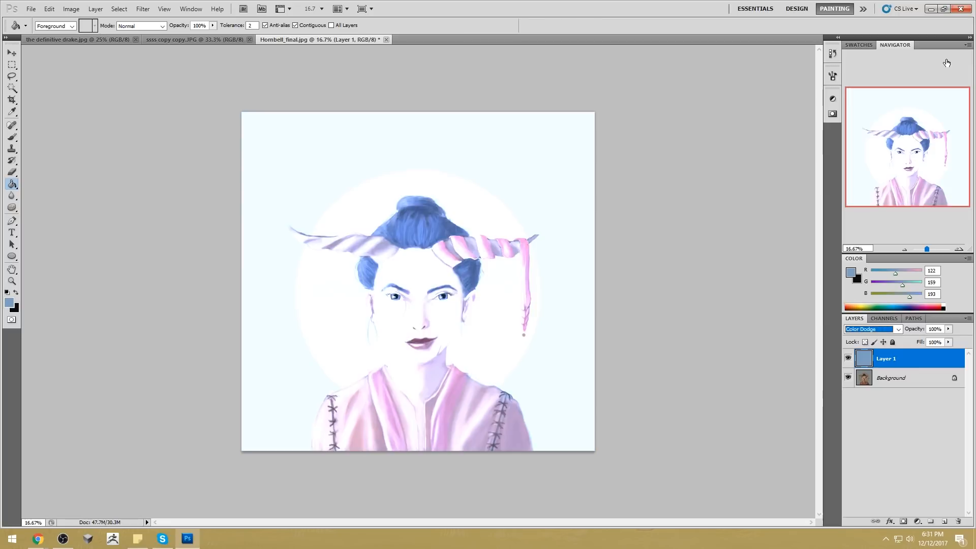
key("Down")
key("Down")
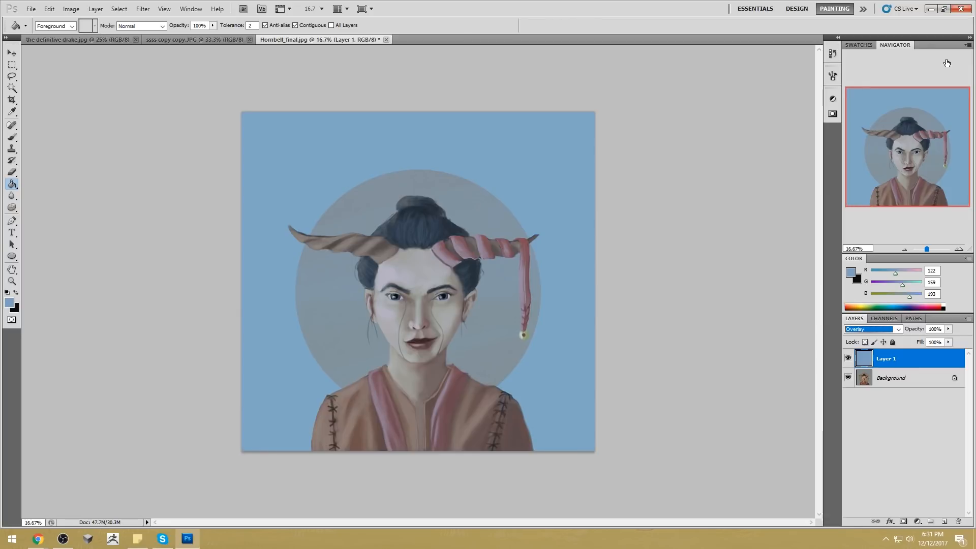
key("Up")
key("Up")
key("Up")
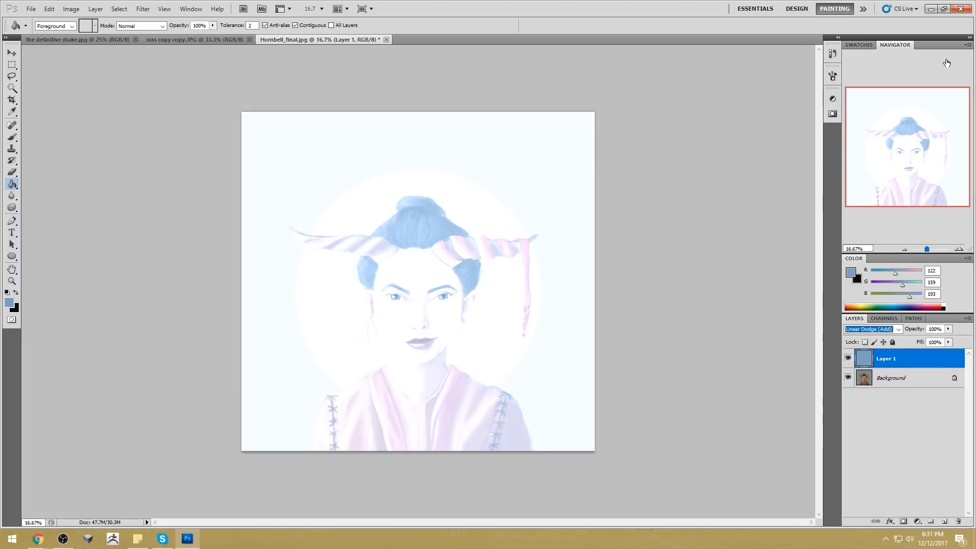
key("Down")
key("Down")
key("Down")
key("Down")
key("Down")
key("Down")
key("Down")
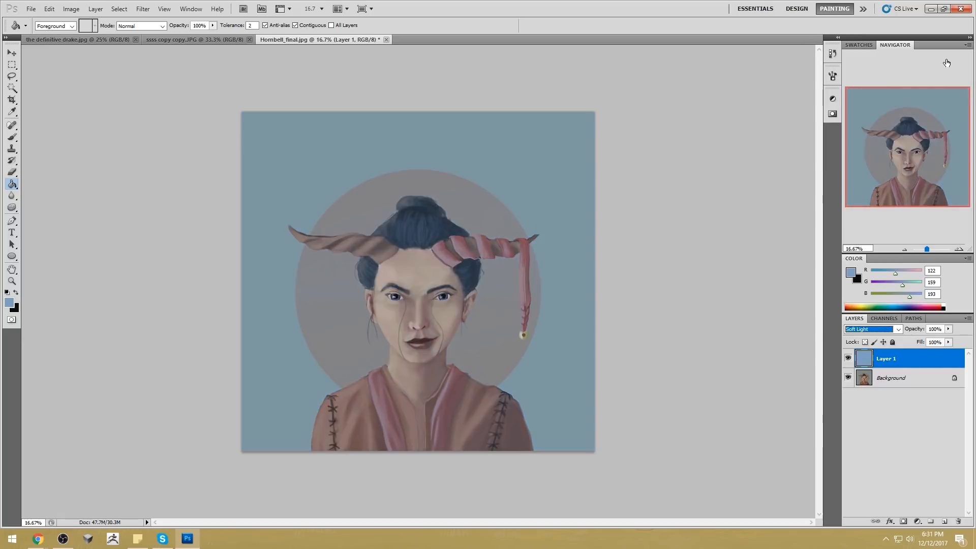
key("Down")
key("Down")
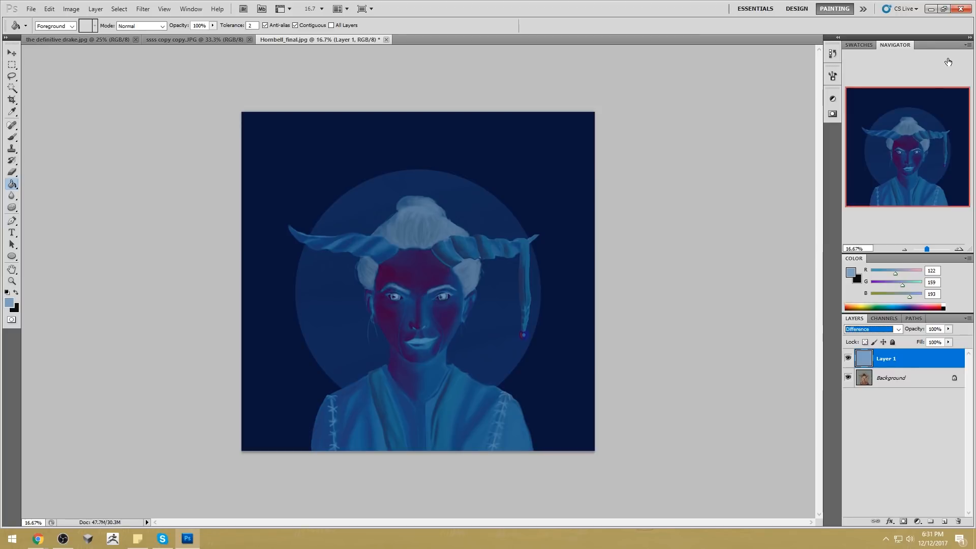
Step: Set the blue layer's blend mode to Linear Burn and lower its fill to 25%
left_click(885, 329)
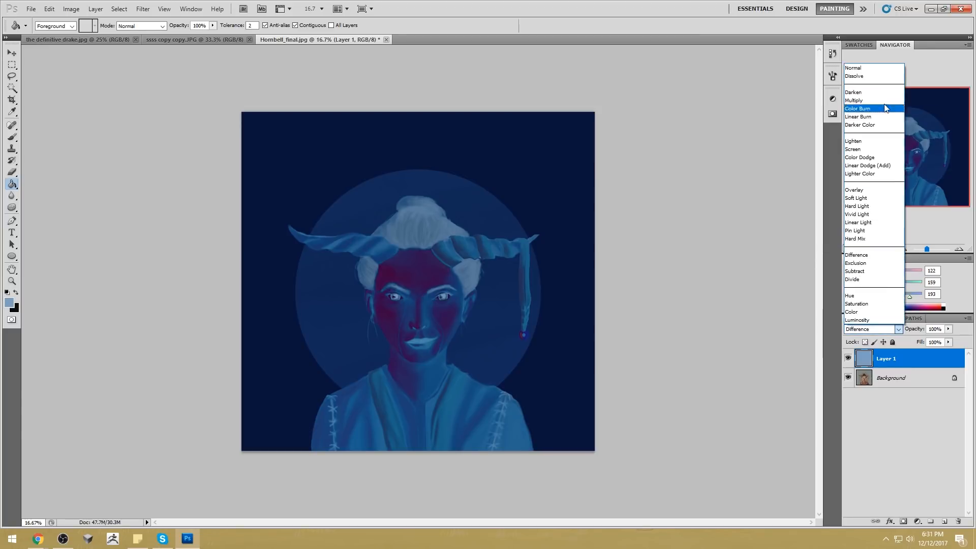
left_click(883, 70)
key("Down")
key("Down")
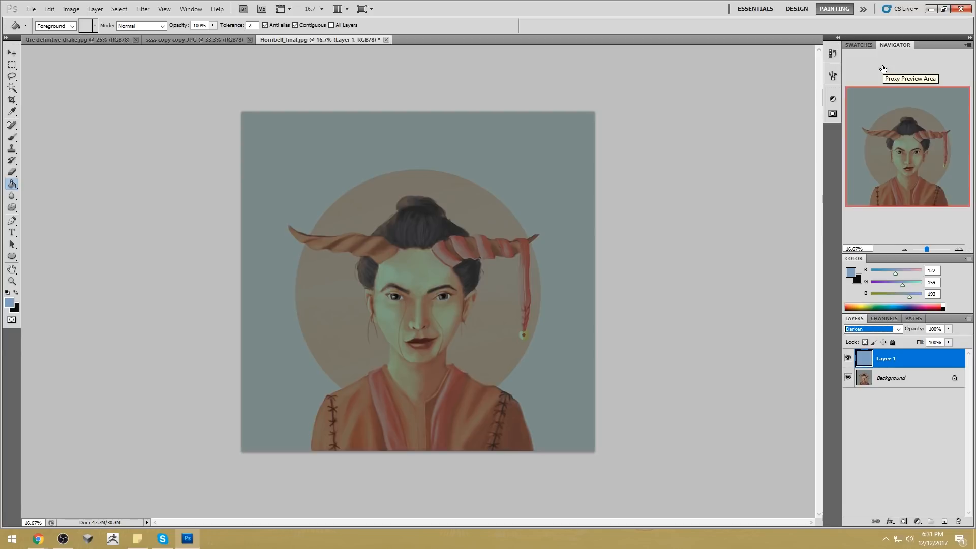
key("Down")
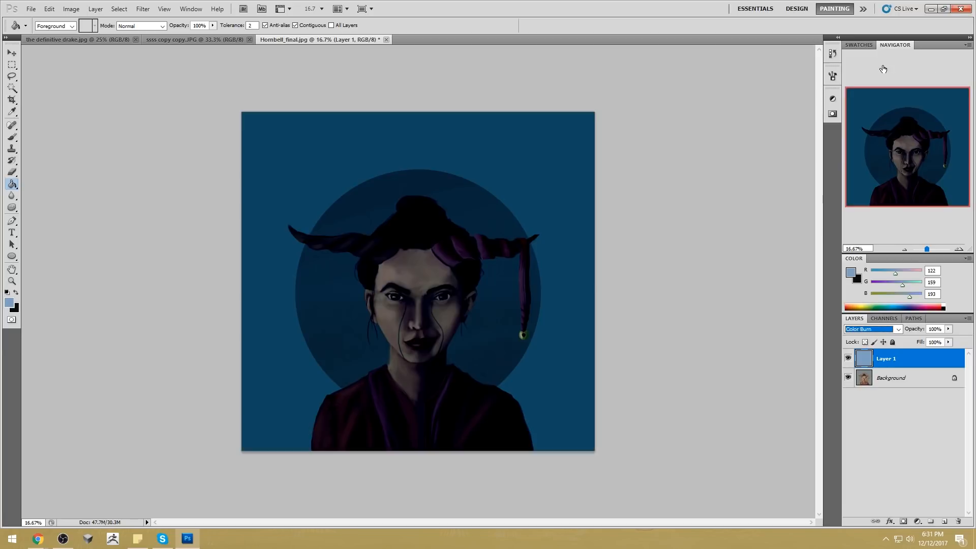
key("Down")
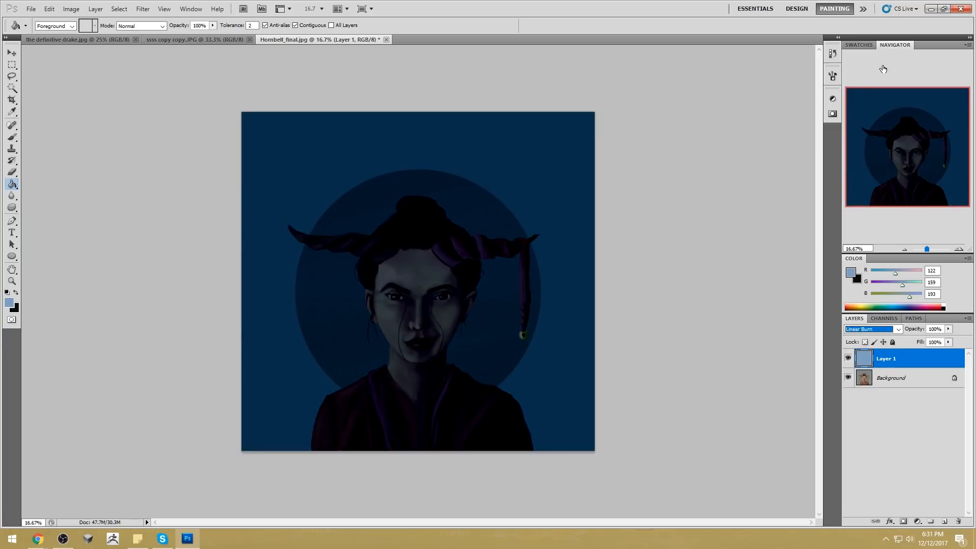
key("Down")
key("Up")
left_click(949, 343)
left_click_drag(949, 352, 899, 353)
Step: Duplicate the blue layer and set the copy to Color blend mode with 50% fill
right_click(873, 362)
left_click(905, 162)
left_click(574, 166)
left_click(872, 329)
left_click(869, 314)
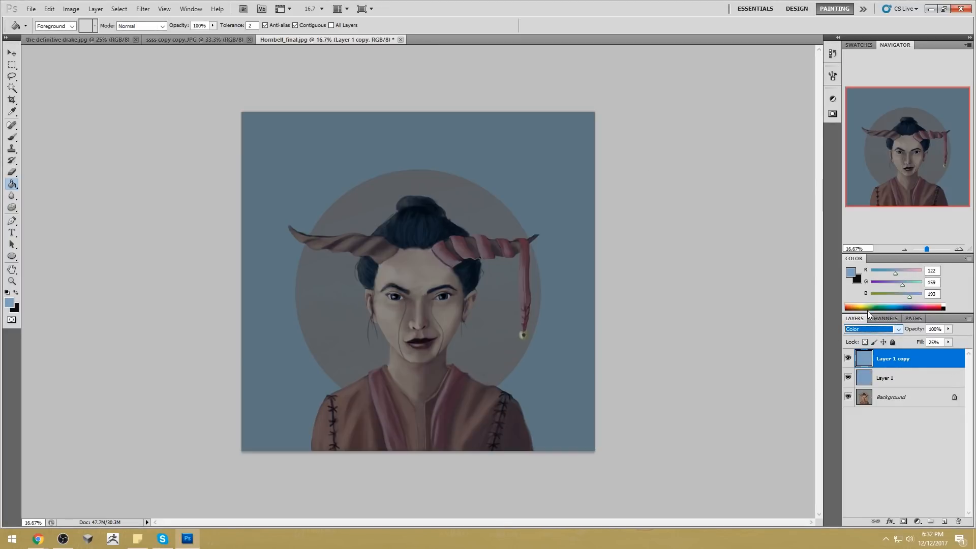
left_click(948, 342)
left_click_drag(928, 351, 888, 387)
left_click(883, 367)
left_click(949, 342)
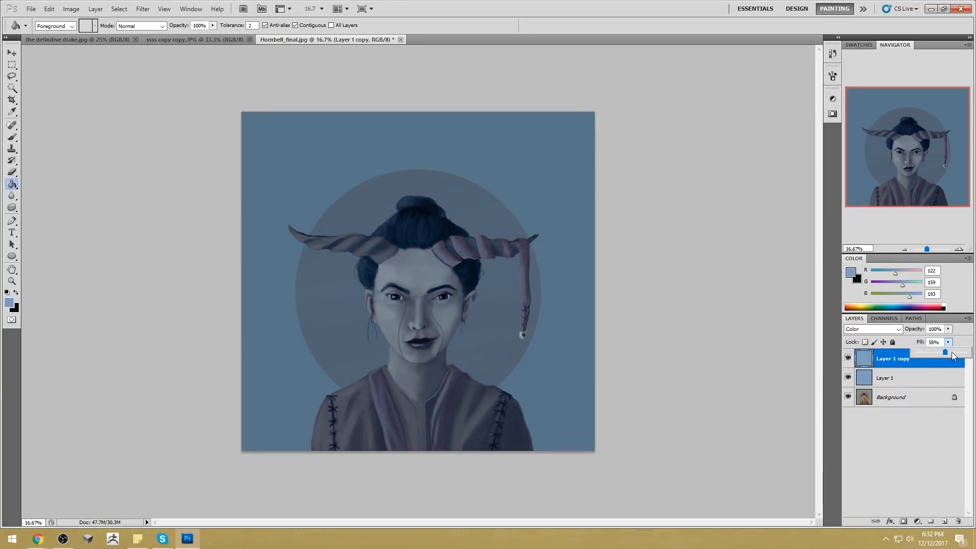
left_click_drag(947, 351, 941, 352)
Step: Try Darken on the layer copy, return it to Color mode and set its fill to 44%
left_click(884, 329)
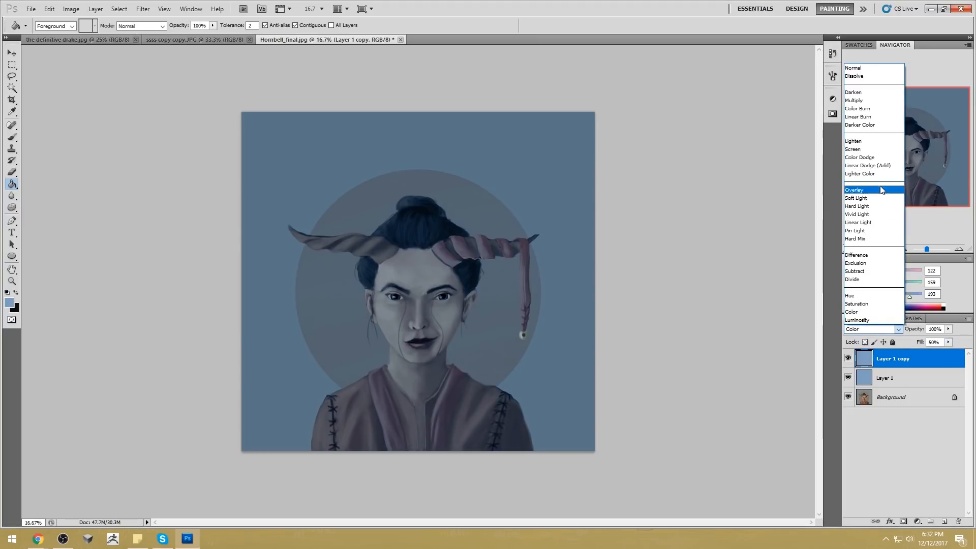
left_click(882, 92)
left_click(874, 330)
left_click(866, 319)
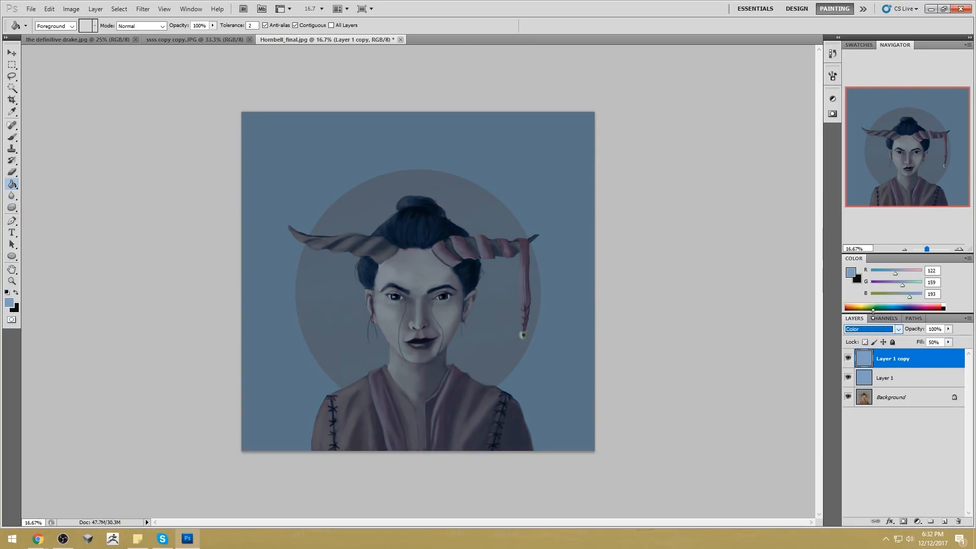
left_click(949, 342)
left_click_drag(941, 352, 933, 351)
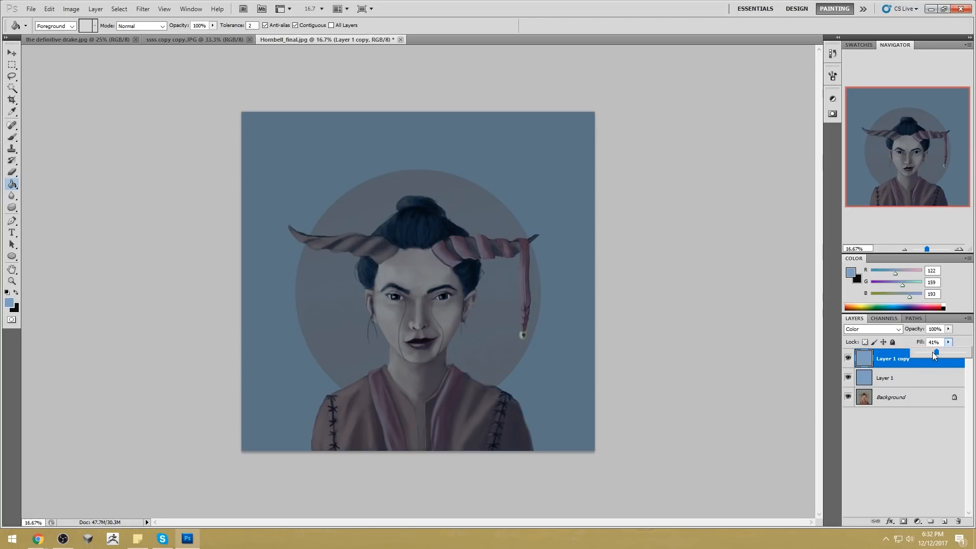
left_click_drag(932, 352, 938, 352)
Step: Crop the top of the canvas so the upper edge of the background circle is cut off
key("b")
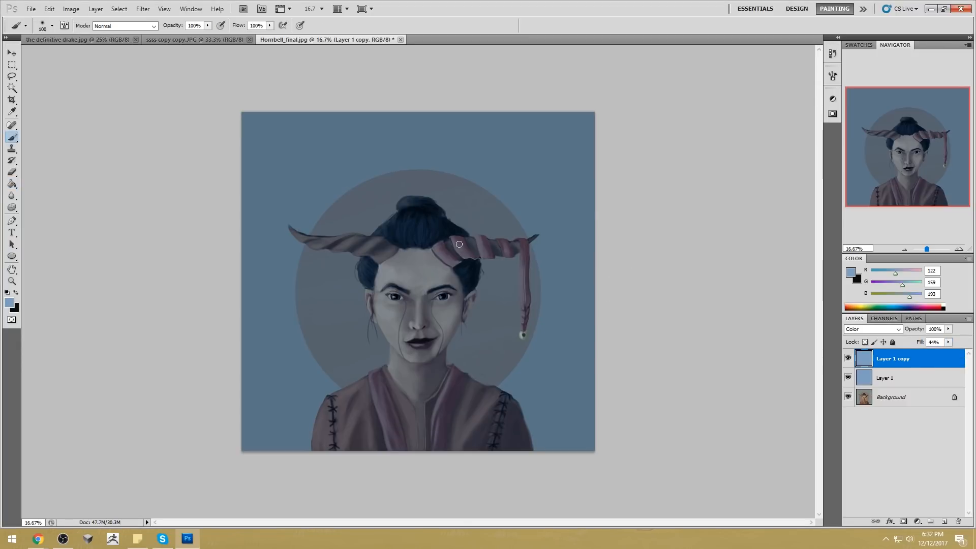
right_click(457, 244)
key("c")
left_click_drag(224, 179, 780, 457)
key("Return")
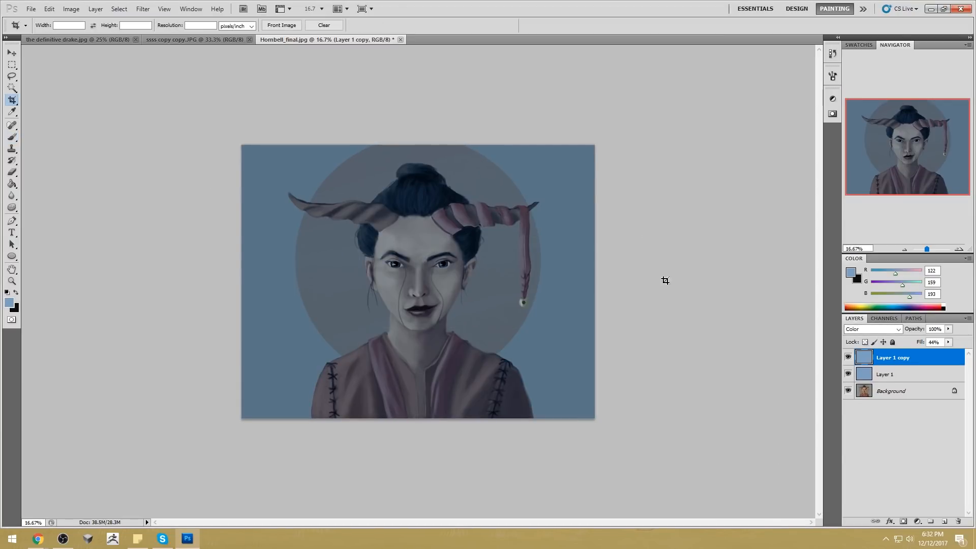
Step: Try cropping the bottom strip, then both the top and bottom edges, undoing each crop
left_click_drag(237, 144, 645, 404)
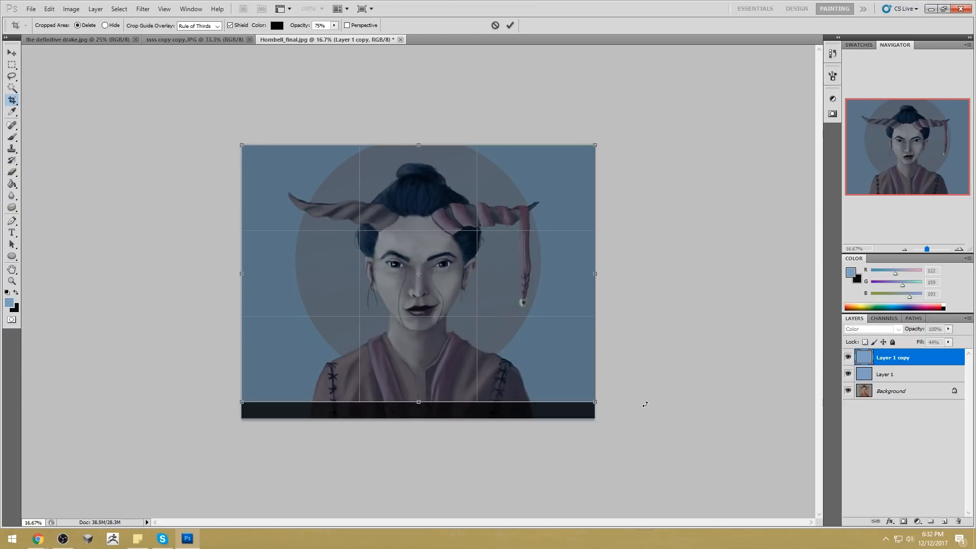
key("Return")
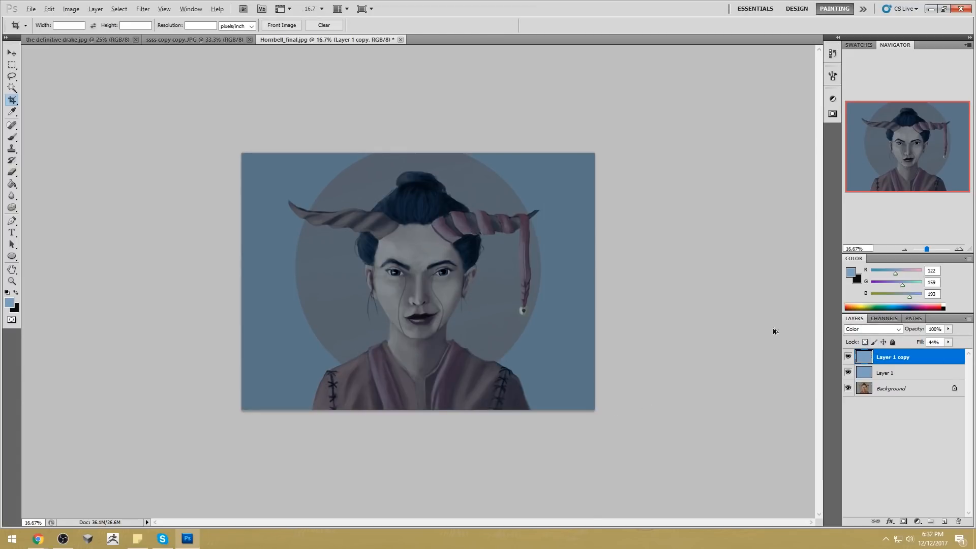
key("ctrl+z")
left_click_drag(239, 159, 669, 406)
left_click_drag(418, 159, 420, 167)
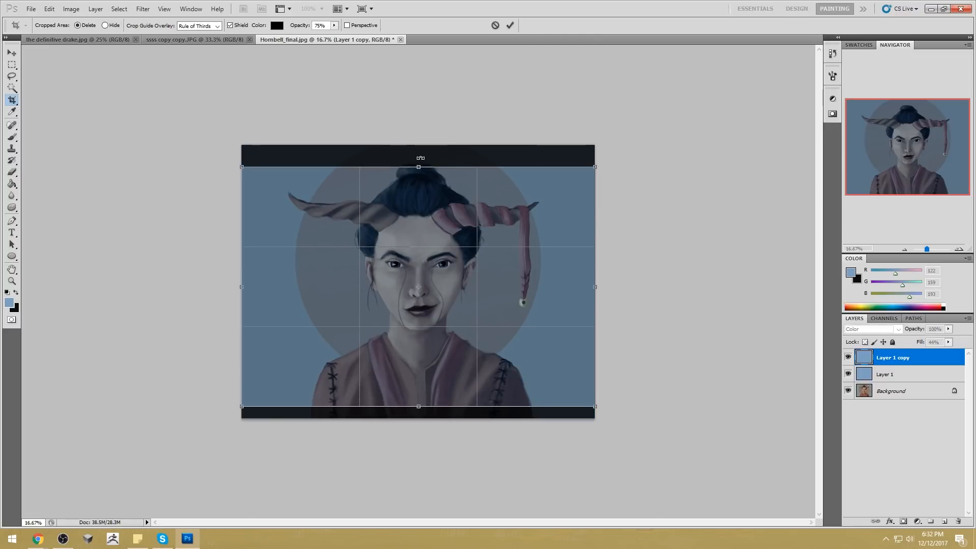
key("Return")
key("ctrl+z")
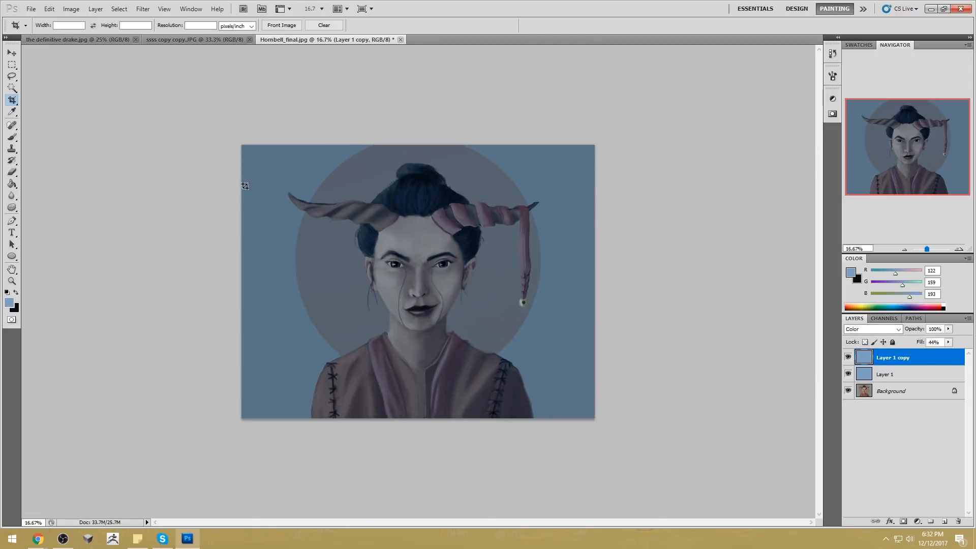
Step: Crop a thin strip above the hair bun and a wider strip from the bottom of the robe
left_click_drag(346, 226, 693, 400)
left_click_drag(419, 146, 419, 151)
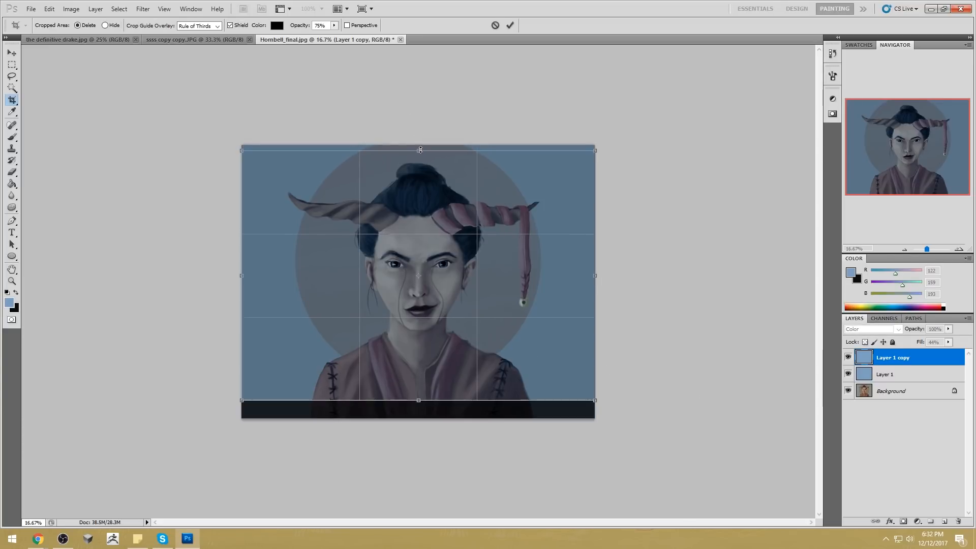
key("Return")
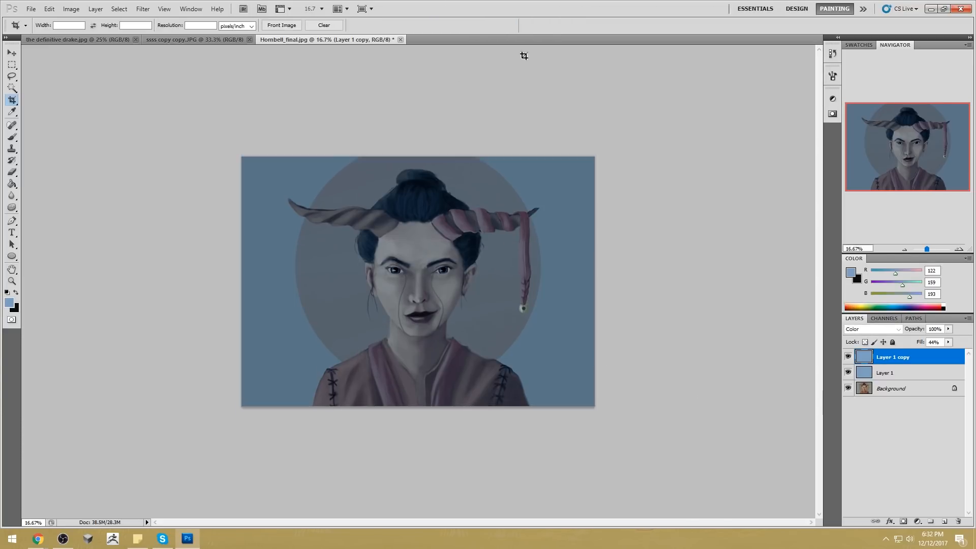
Step: Merge both blue layers down into the Background
left_click(849, 372)
right_click(894, 376)
left_click(900, 342)
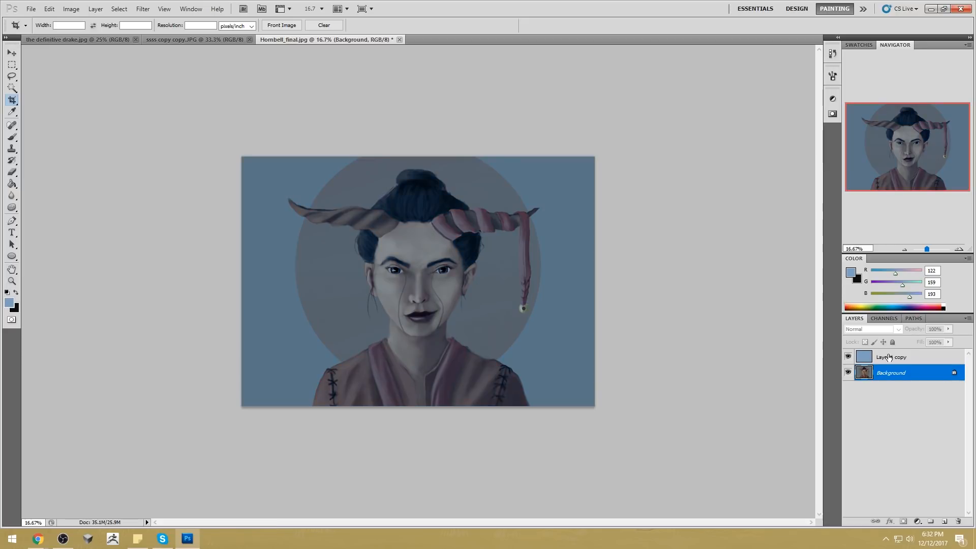
right_click(893, 359)
left_click(921, 339)
Step: Adjust the merged image's Hue/Saturation to saturation +20 and lightness -26
key("ctrl+u")
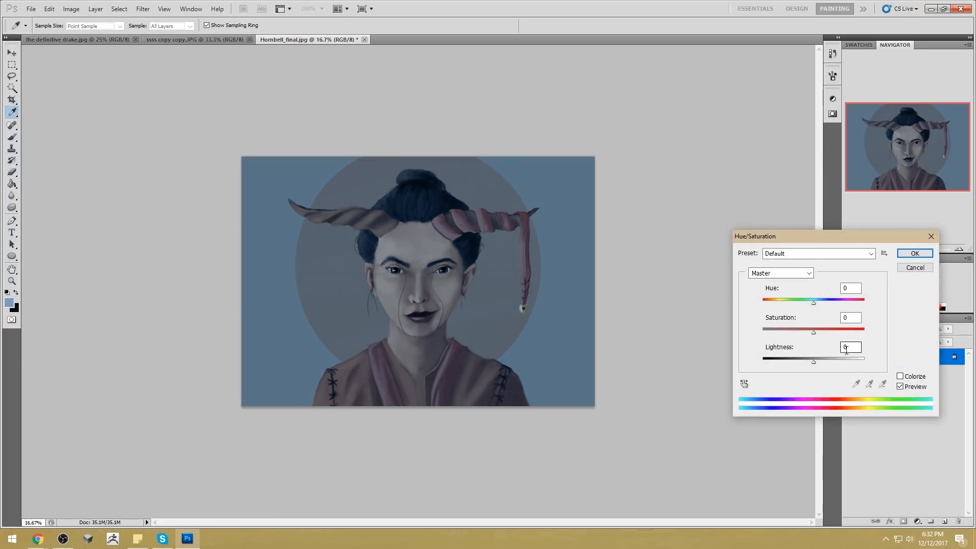
left_click_drag(812, 362, 822, 333)
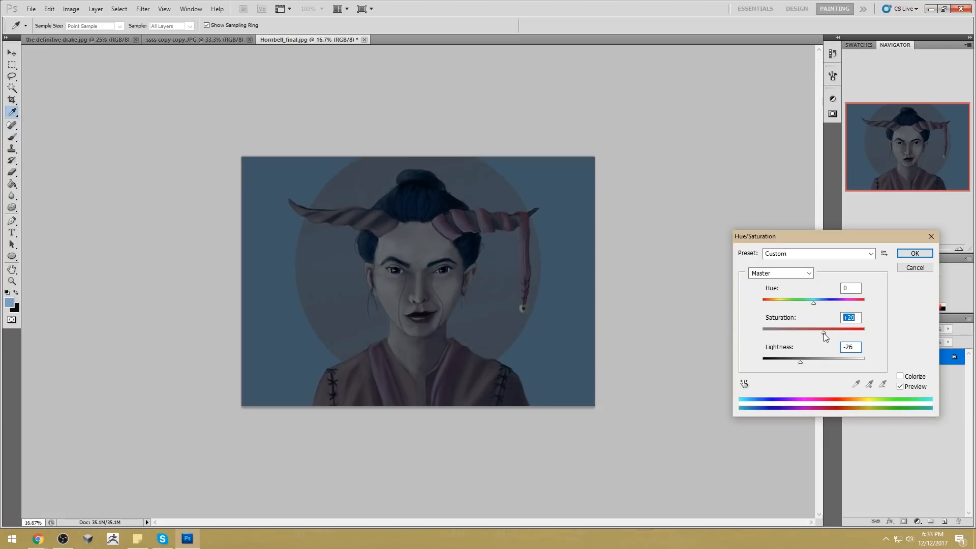
left_click(915, 253)
Step: Add a new layer and choose a pale blue brush colour of RGB 203, 218, 232
left_click(944, 522)
key("b")
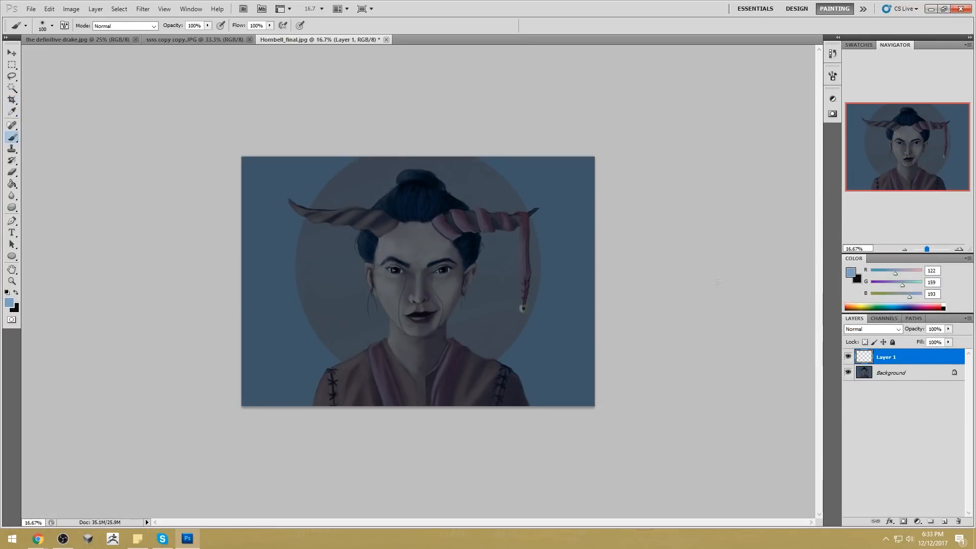
left_click(851, 273)
mouse_move(709, 220)
left_mouse_down()
mouse_move(677, 227)
mouse_move(672, 213)
left_mouse_up()
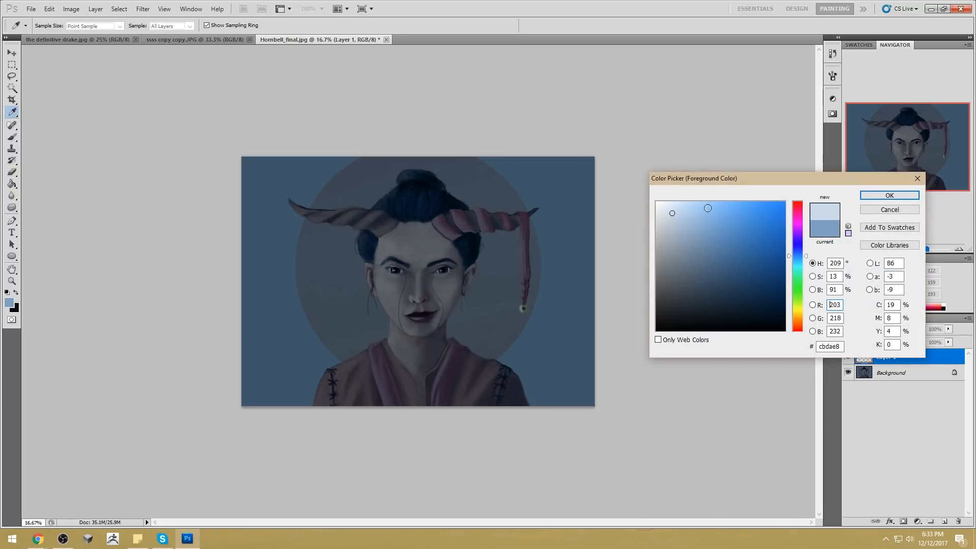
left_click(890, 195)
Step: Try a soft 300 px highlight on the cheek at the viewer's right, and undo it
key("bracketright")
key("bracketright")
key("bracketright")
key("bracketright")
key("bracketright")
key("bracketright")
key("bracketright")
key("bracketright")
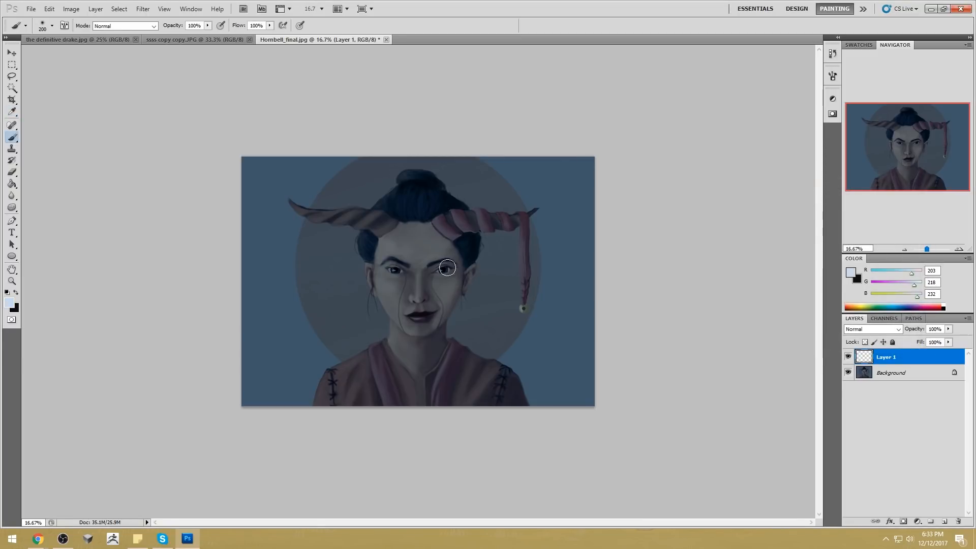
key("bracketleft")
key("bracketleft")
key("bracketleft")
left_click_drag(461, 272, 460, 293)
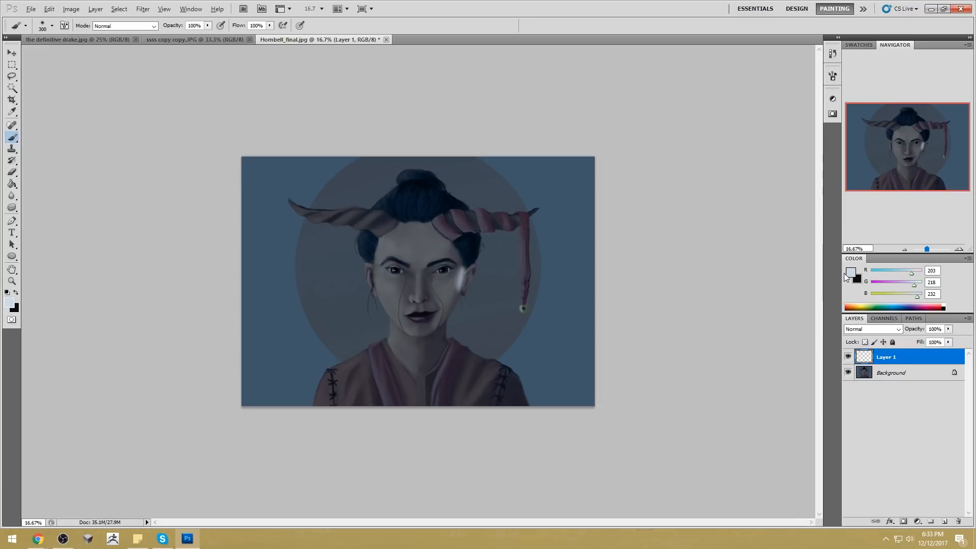
key("ctrl+z")
Step: Paint rim light along both sides of the cheeks and jaw in light blue, RGB 147, 198, 245
key("i")
left_click(851, 273)
left_click(702, 208)
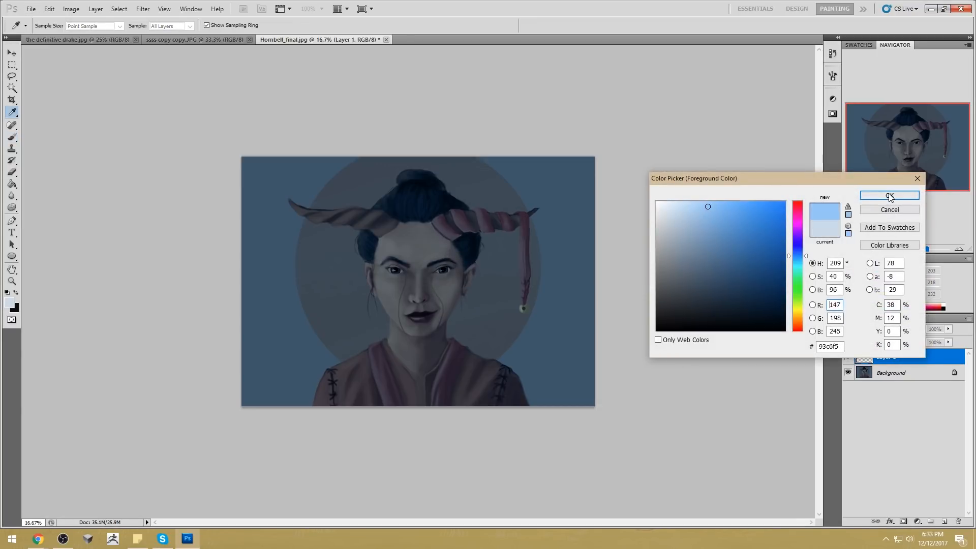
left_click(889, 196)
key("b")
mouse_move(457, 281)
left_mouse_down()
mouse_move(442, 324)
mouse_move(456, 289)
mouse_move(452, 305)
left_mouse_up()
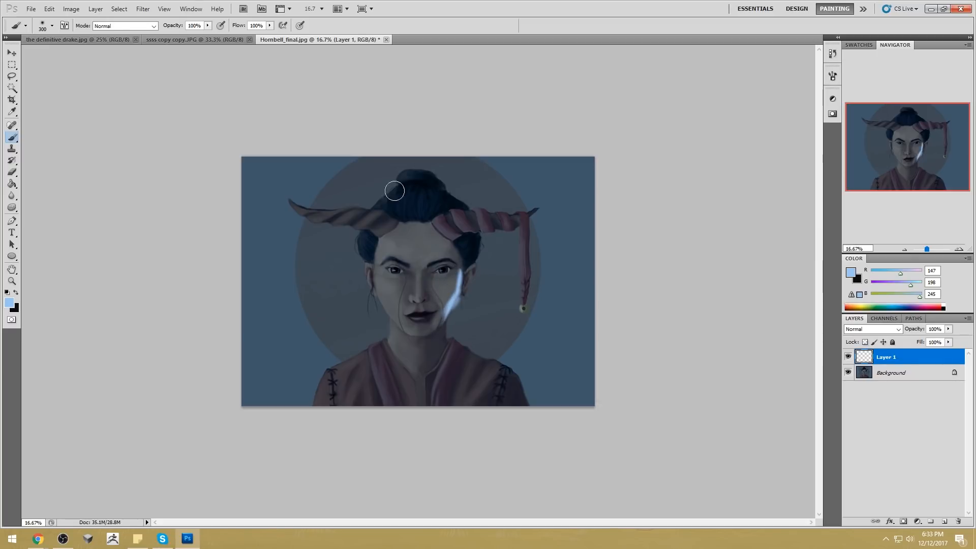
mouse_move(375, 262)
left_mouse_down()
mouse_move(384, 306)
mouse_move(380, 298)
mouse_move(376, 277)
mouse_move(404, 332)
mouse_move(391, 316)
left_mouse_up()
mouse_move(450, 308)
left_mouse_down()
mouse_move(458, 260)
mouse_move(462, 278)
left_mouse_up()
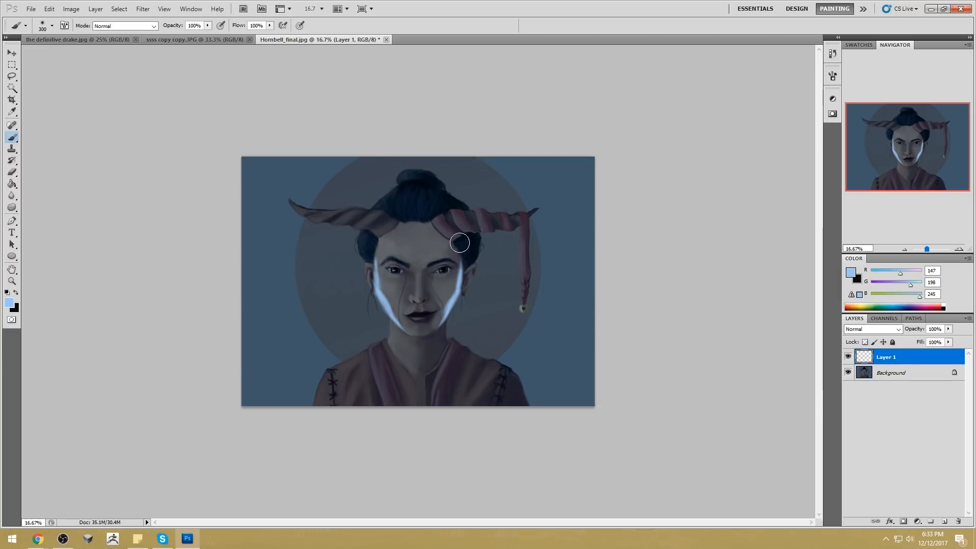
Step: Extend the blue glow over both temples and ears with a larger brush, undoing the last stroke
key("bracketright")
key("bracketright")
key("bracketright")
key("bracketright")
mouse_move(468, 265)
left_mouse_down()
mouse_move(475, 247)
mouse_move(476, 258)
left_mouse_up()
key("bracketleft")
left_click_drag(374, 264, 367, 246)
key("ctrl+z")
Step: Paint light blue rim highlights under both horns and down the hanging ribbon with a 200 px brush
key("bracketleft")
key("bracketleft")
key("bracketleft")
key("bracketleft")
mouse_move(288, 202)
left_mouse_down()
mouse_move(308, 219)
mouse_move(336, 224)
left_mouse_up()
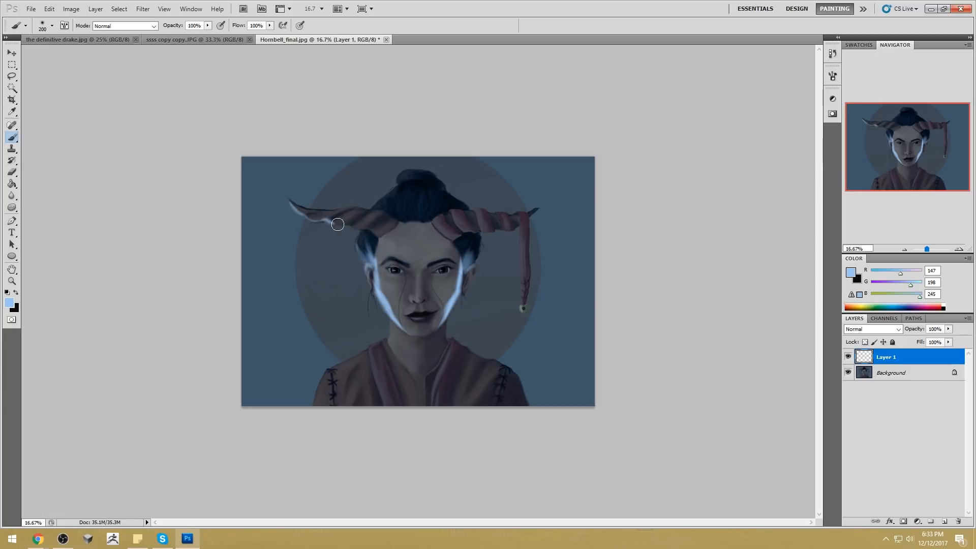
left_click_drag(512, 228, 459, 237)
left_click_drag(528, 220, 526, 263)
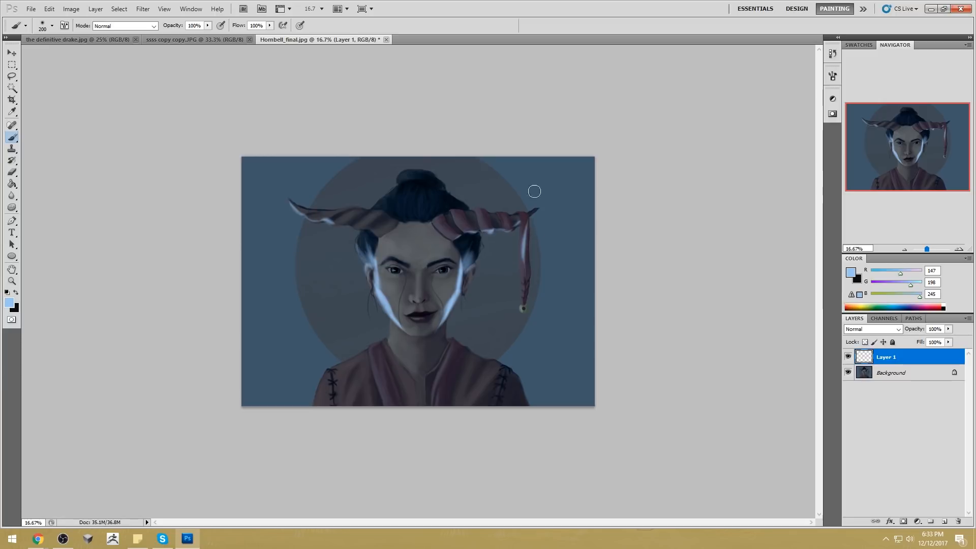
Step: Undo the last ribbon strokes and repaint a thinner light blue rim down the outer edge of the hanging ribbon
key("ctrl+z")
key("ctrl+z")
key("ctrl+z")
key("ctrl+z")
key("ctrl+z")
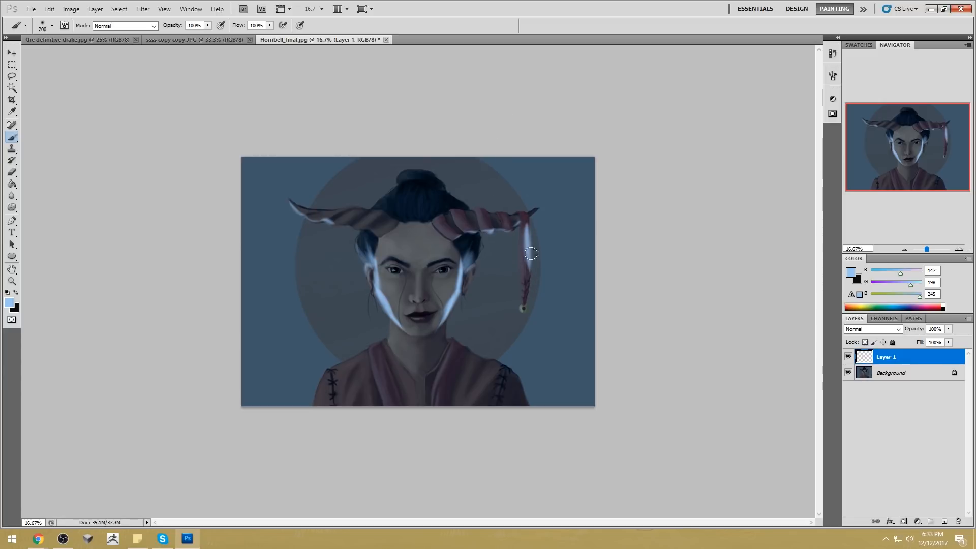
left_click_drag(528, 221, 528, 273)
left_click_drag(528, 224, 524, 297)
Step: Paint light blue rim light along the neck and over both shoulders, enlarging the brush to 700 px, and trim the glow with the Eraser
left_click_drag(441, 328, 450, 346)
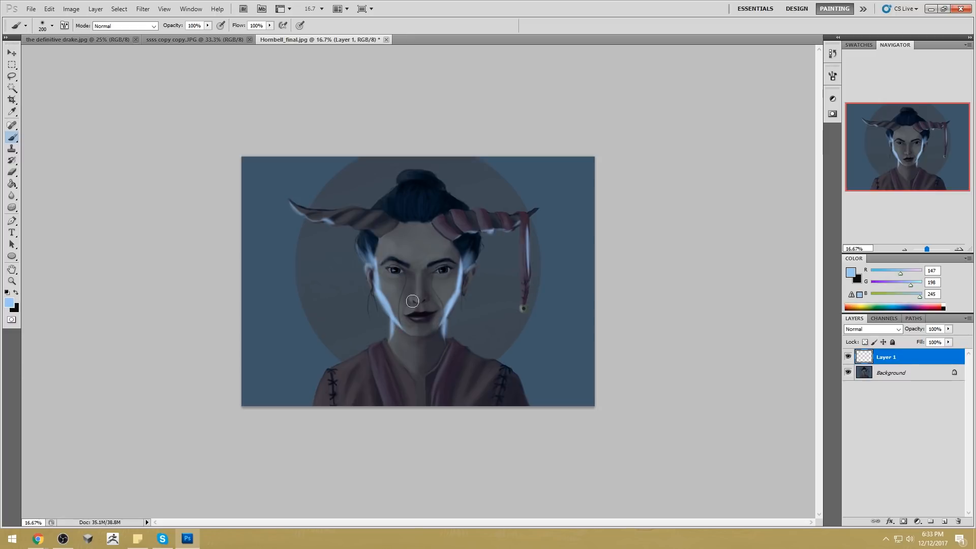
key("bracketright")
key("bracketright")
key("bracketright")
key("bracketright")
key("bracketright")
key("bracketright")
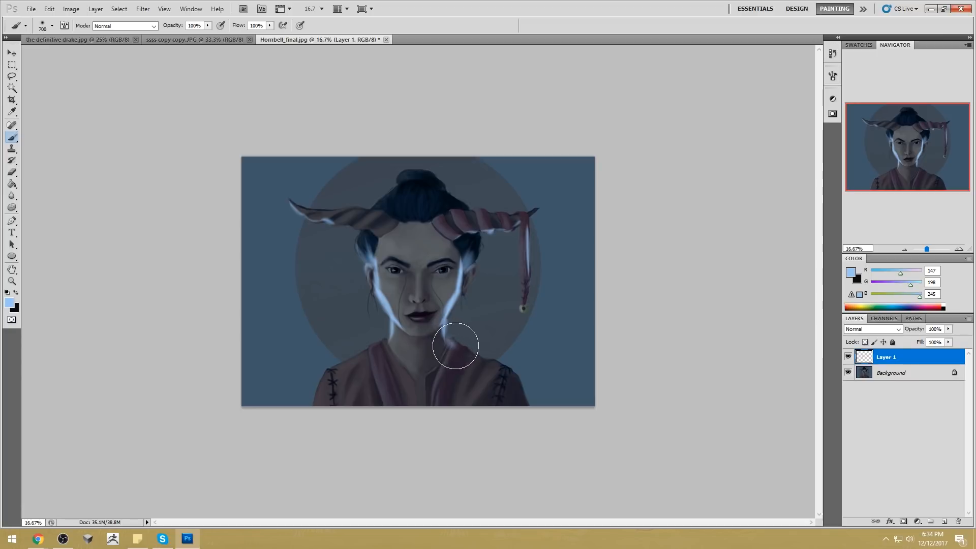
mouse_move(465, 353)
left_mouse_down()
mouse_move(509, 373)
mouse_move(528, 420)
left_mouse_up()
left_click_drag(518, 386, 515, 415)
mouse_move(508, 368)
left_mouse_down()
mouse_move(521, 399)
mouse_move(514, 377)
mouse_move(455, 344)
left_mouse_up()
mouse_move(378, 340)
left_mouse_down()
mouse_move(329, 371)
mouse_move(318, 395)
mouse_move(328, 376)
mouse_move(359, 368)
left_mouse_up()
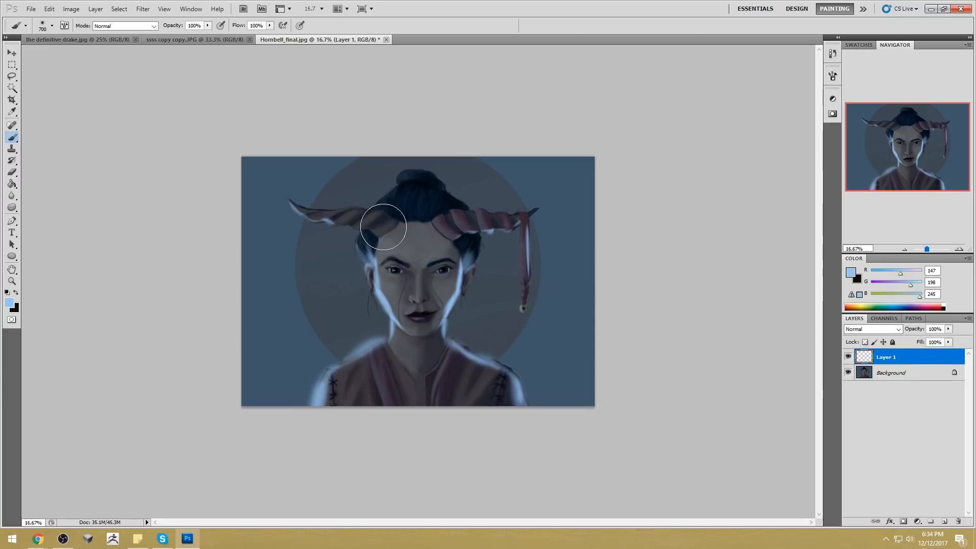
key("e")
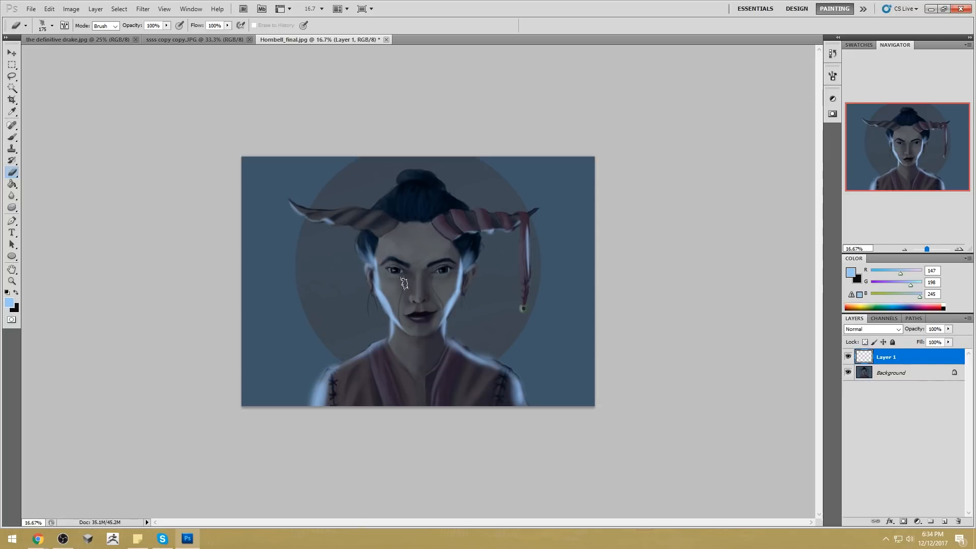
Step: Paint rim light around the ears, hair and top bun in sampled light blue, RGB 141, 187, 230, with the 700 px brush
key("b")
left_click(373, 293, "alt")
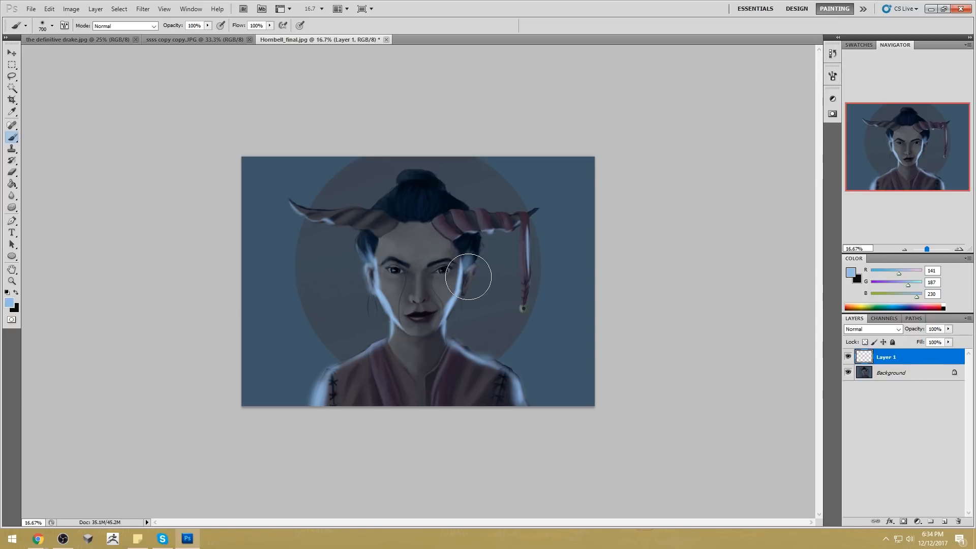
mouse_move(466, 290)
left_mouse_down()
mouse_move(476, 267)
mouse_move(464, 271)
left_mouse_up()
left_click_drag(357, 264, 362, 240)
mouse_move(473, 262)
left_mouse_down()
mouse_move(476, 206)
mouse_move(455, 204)
mouse_move(445, 196)
mouse_move(465, 207)
mouse_move(429, 170)
mouse_move(466, 207)
left_mouse_up()
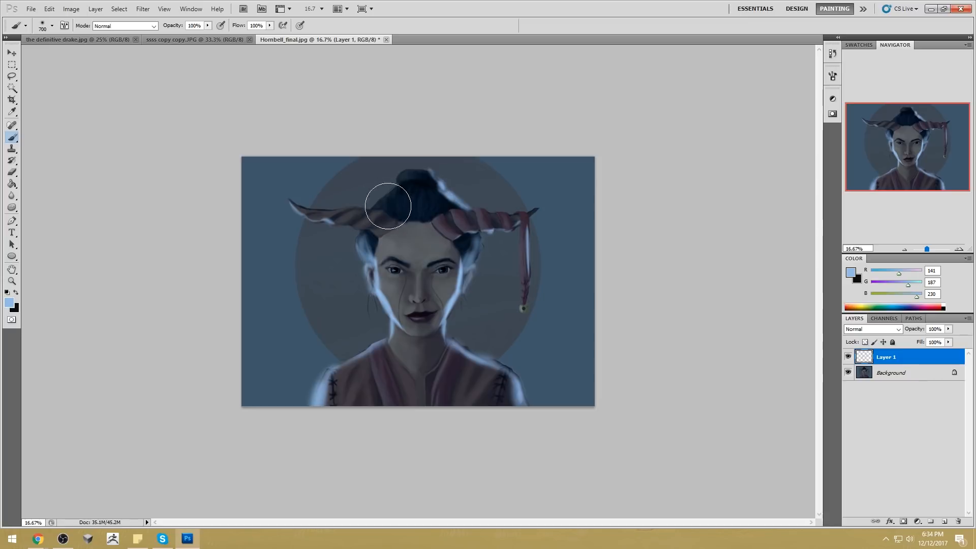
mouse_move(374, 204)
left_mouse_down()
mouse_move(398, 185)
mouse_move(388, 170)
mouse_move(399, 174)
mouse_move(363, 234)
mouse_move(333, 224)
mouse_move(370, 260)
mouse_move(349, 245)
mouse_move(357, 236)
mouse_move(371, 264)
left_mouse_up()
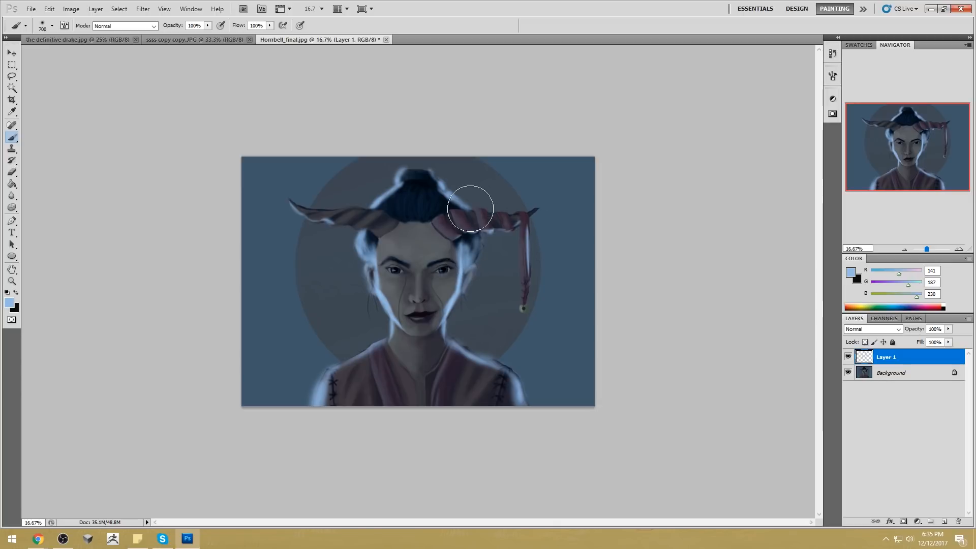
Step: Brighten the rim light around the face and hair with the Dodge tool at 1100 px, Highlights range and 25% exposure
left_click(11, 208)
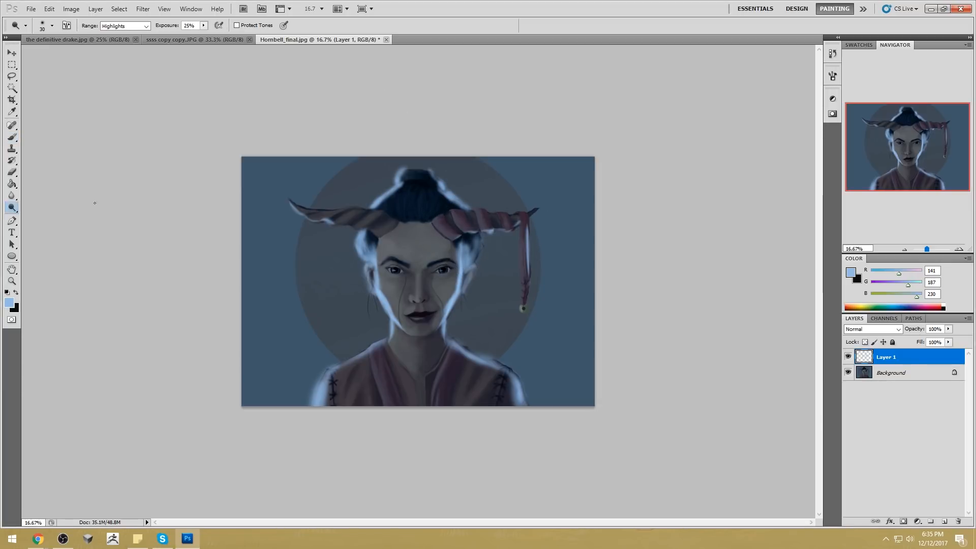
key("bracketright")
key("bracketright")
key("bracketright")
key("bracketright")
key("bracketright")
key("bracketright")
key("bracketright")
key("bracketright")
key("bracketright")
key("bracketright")
key("bracketright")
key("bracketright")
key("bracketright")
key("bracketright")
key("bracketright")
key("bracketright")
key("bracketright")
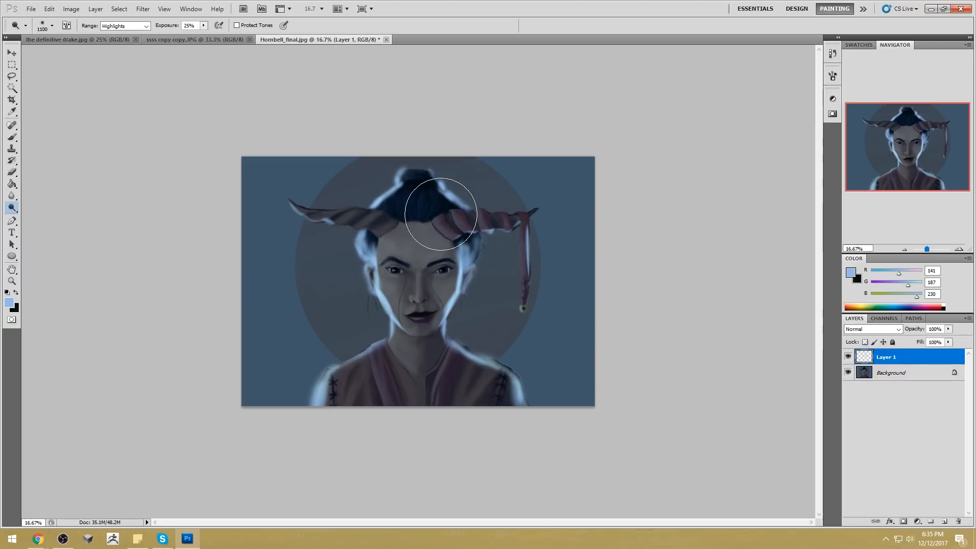
Step: Refine the hair's rim light with sampled blue, RGB 143, 188, 225, using a 250 to 400 px brush, and clean it up with the Eraser
key("b")
left_click(395, 190, "alt")
key("bracketleft")
key("bracketleft")
key("bracketleft")
key("bracketleft")
key("bracketleft")
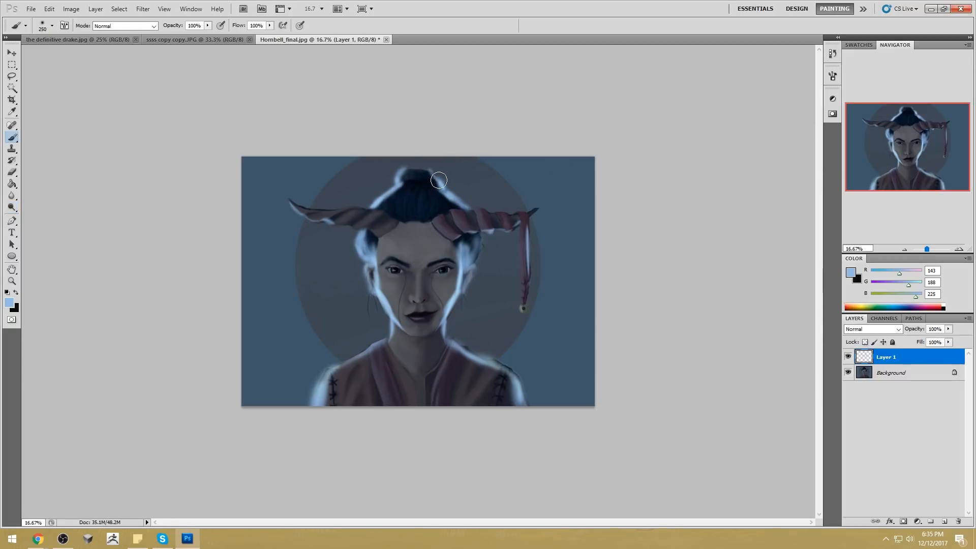
key("bracketright")
key("bracketright")
key("e")
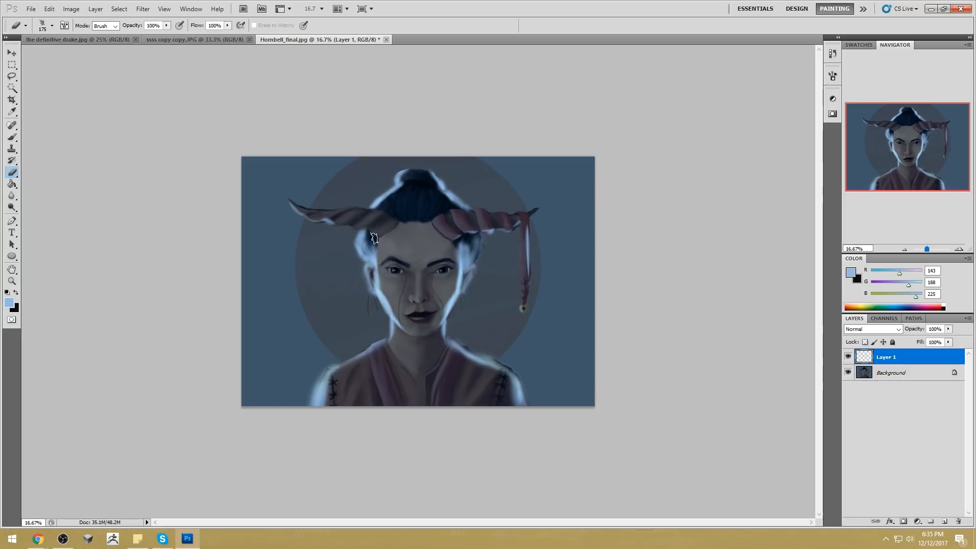
Step: Paint a soft light blue highlight on the nose and smudge the facial creases smooth on the Background layer at 10% strength
key("b")
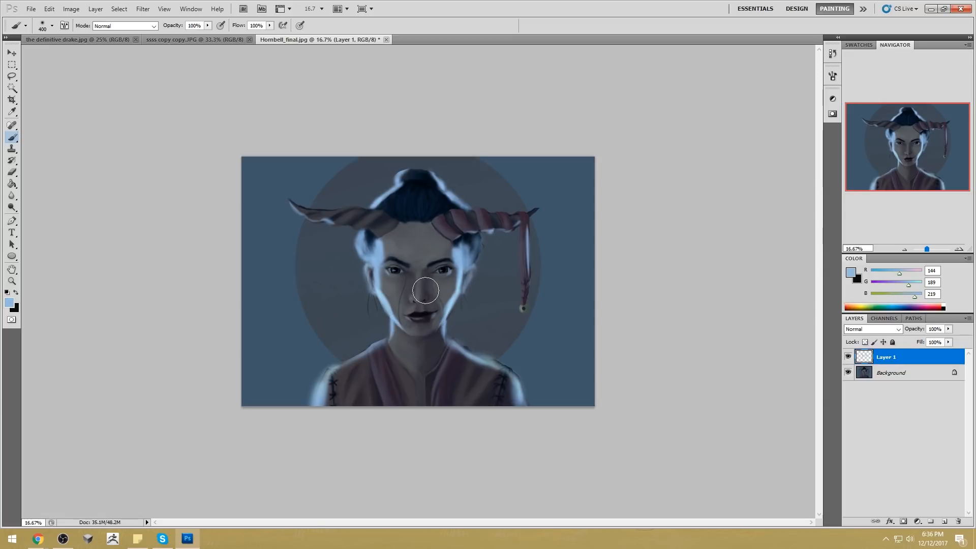
mouse_move(424, 293)
left_mouse_down()
mouse_move(415, 303)
mouse_move(417, 284)
left_mouse_up()
left_click_drag(12, 195, 45, 214)
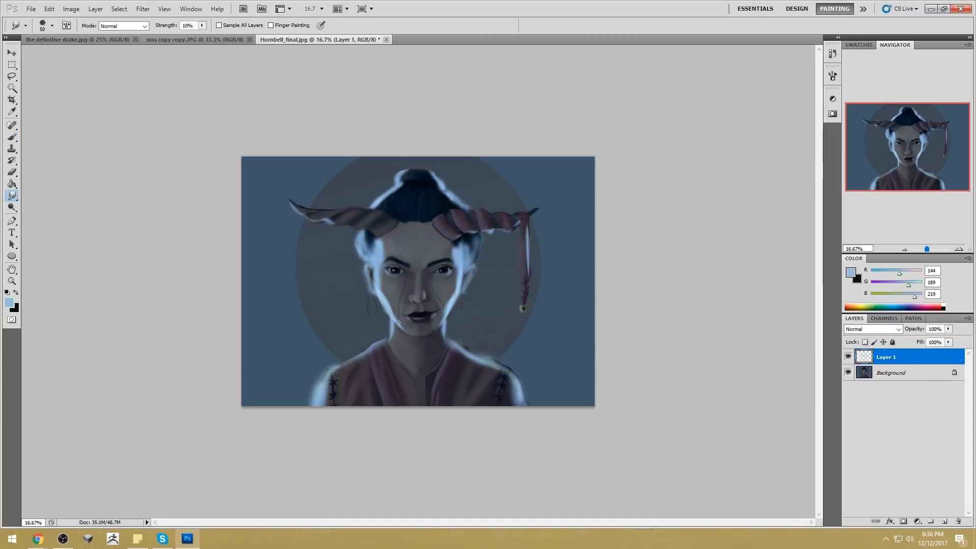
key("alt+bracketleft")
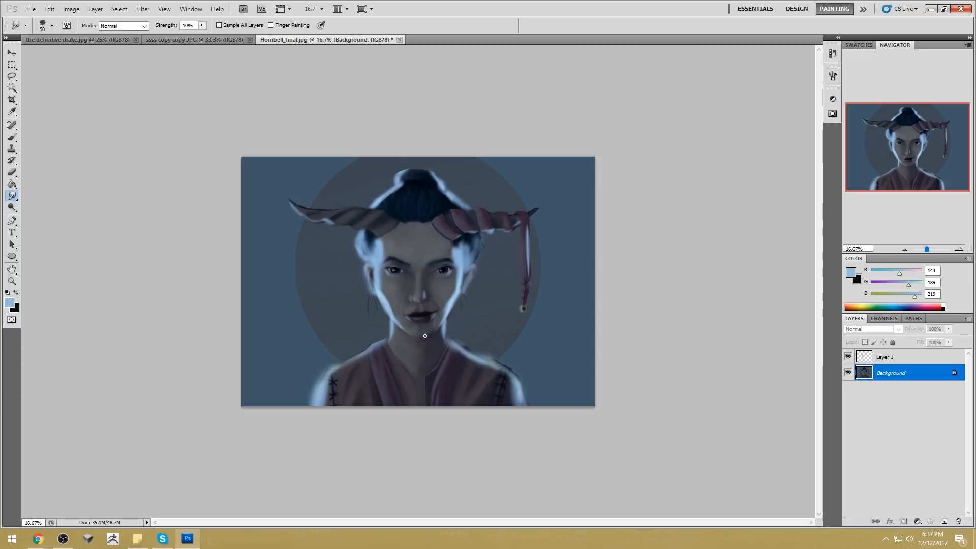
Step: Touch up the glow along the face's edges with a 175 px brush in sampled light blue, RGB 154, 206, 241
key("b")
left_click(450, 311, "alt")
key("bracketleft")
key("bracketleft")
key("bracketleft")
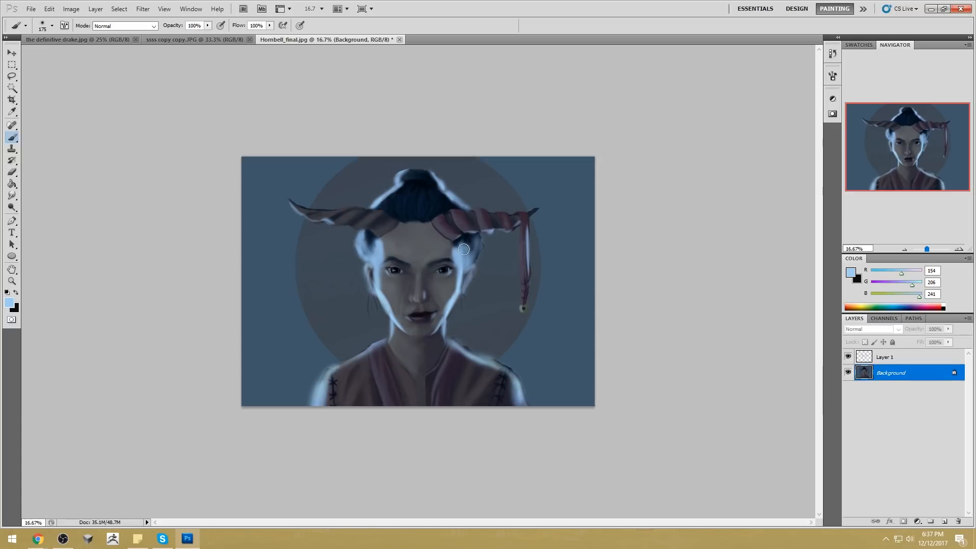
Step: Merge Layer 1 into the Background and reshape the eyes and eyebrows with Liquify using brush size 226
right_click(876, 357)
left_click(901, 345)
left_click(142, 8)
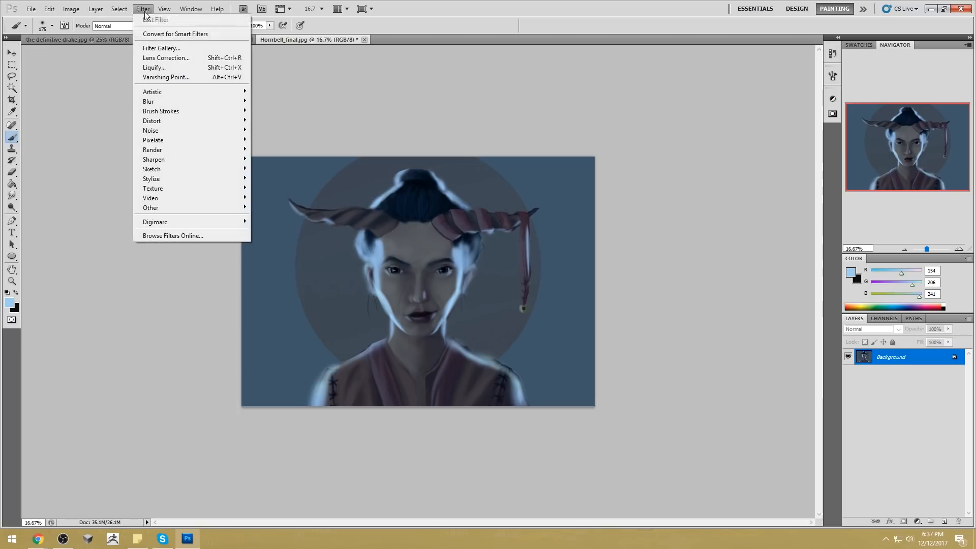
left_click(153, 68)
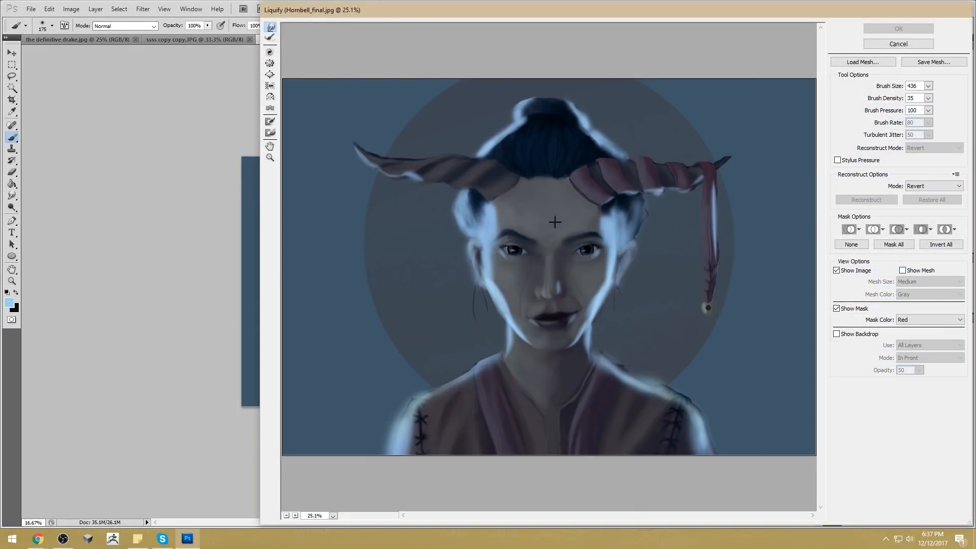
left_click(928, 86)
left_click(592, 249)
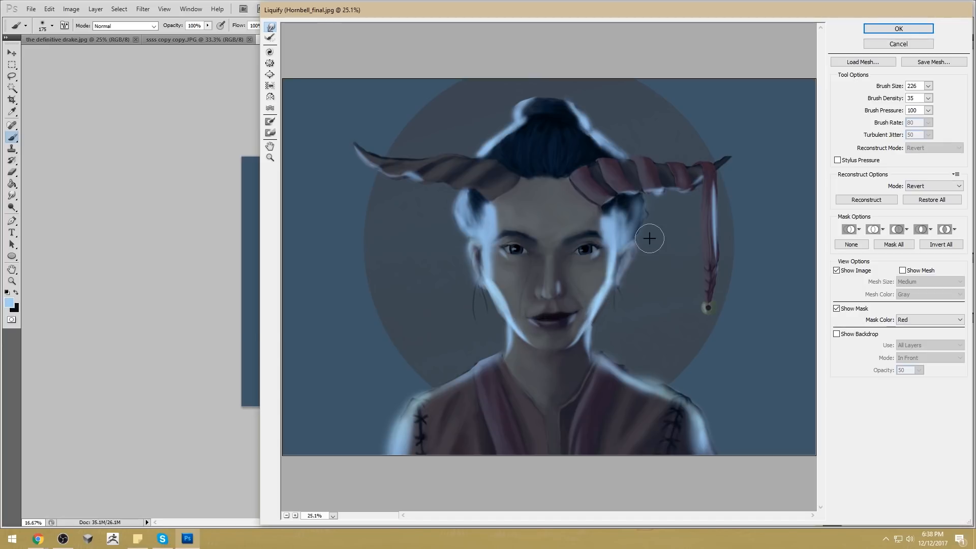
left_click(899, 28)
Step: Apply a faint glow to the face in sampled blue, RGB 136, 180, 210, with a 700 px brush at 62% opacity
left_click(454, 301, "alt")
key("bracketright")
key("bracketright")
key("bracketright")
key("bracketright")
key("bracketright")
key("bracketright")
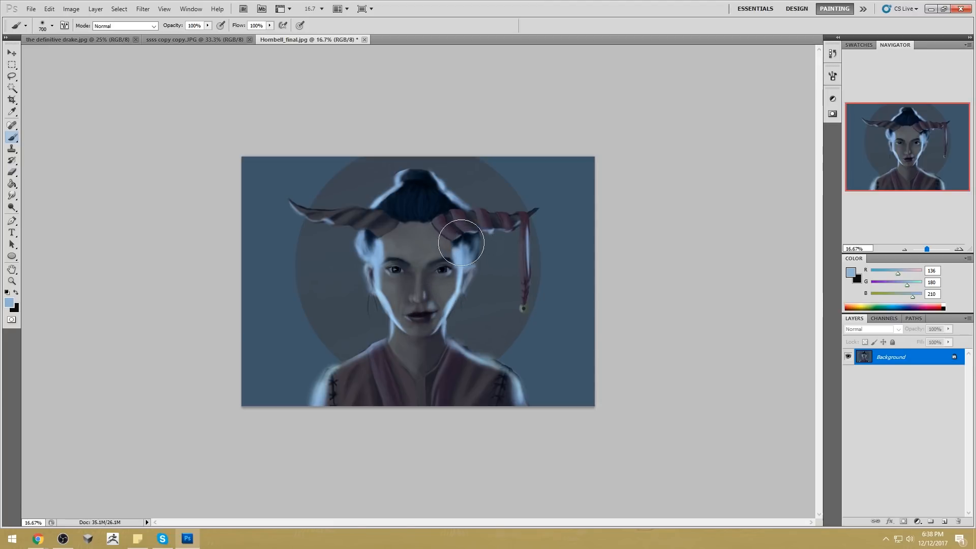
left_click(207, 25)
left_click_drag(208, 36, 188, 36)
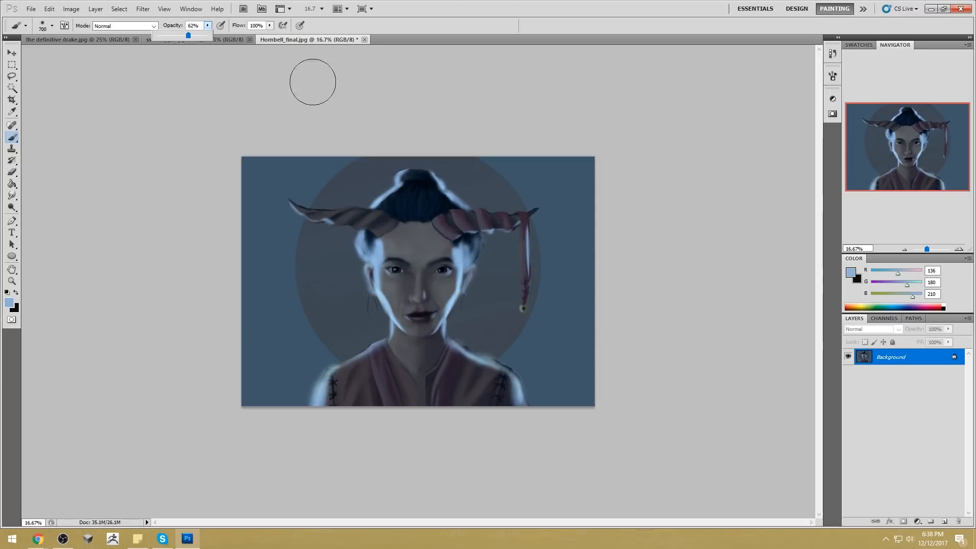
left_click(434, 306)
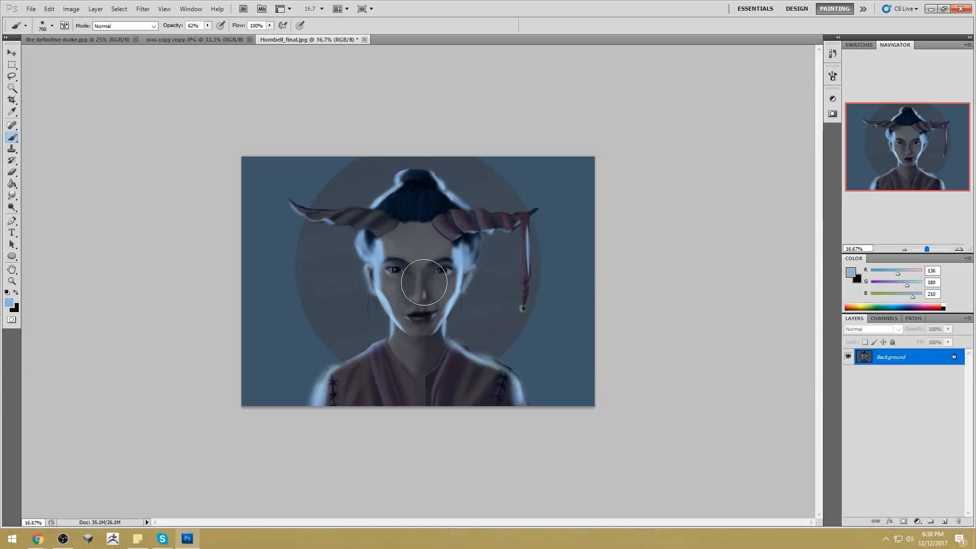
Step: Reshape both eyebrows with Liquify using brush size 376 to give them a sharper angle
left_click(143, 8)
left_click(222, 67)
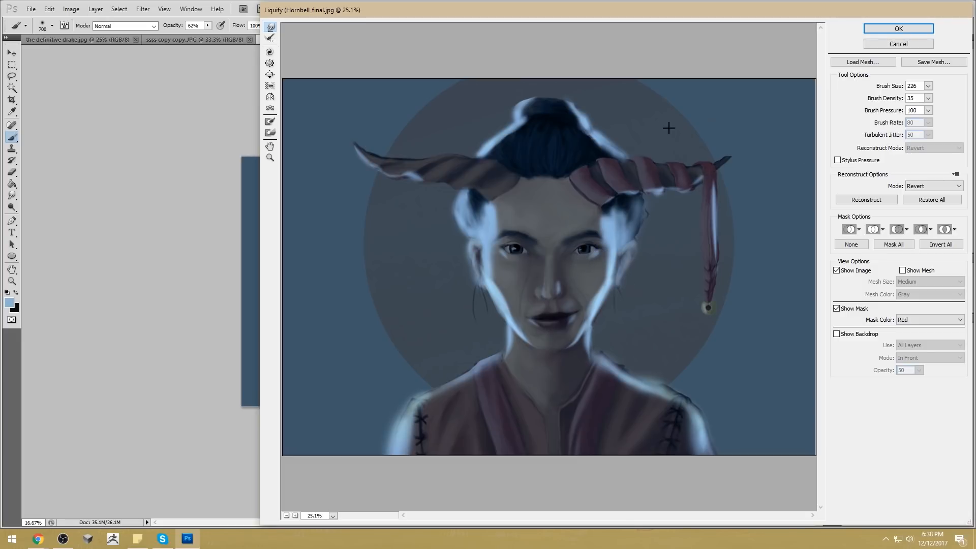
left_click(928, 86)
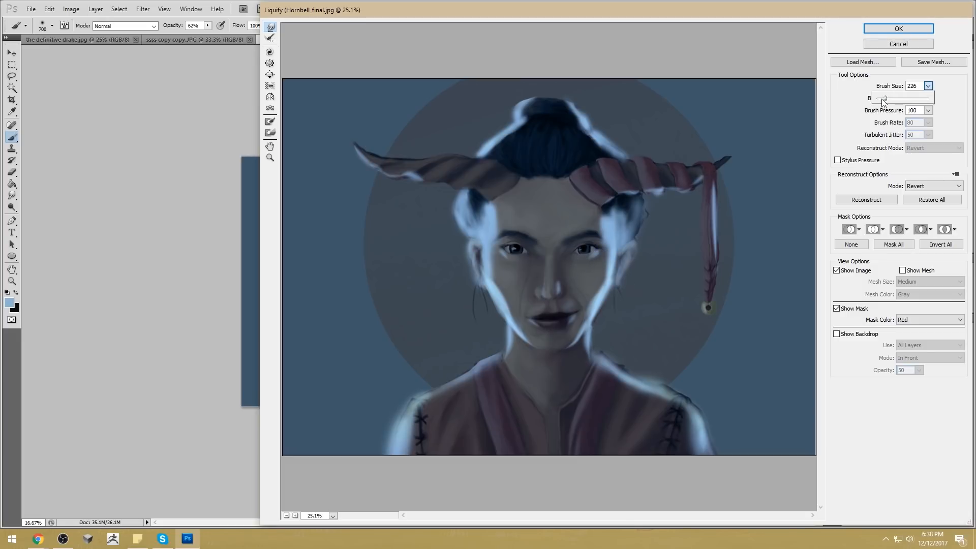
left_click(512, 222)
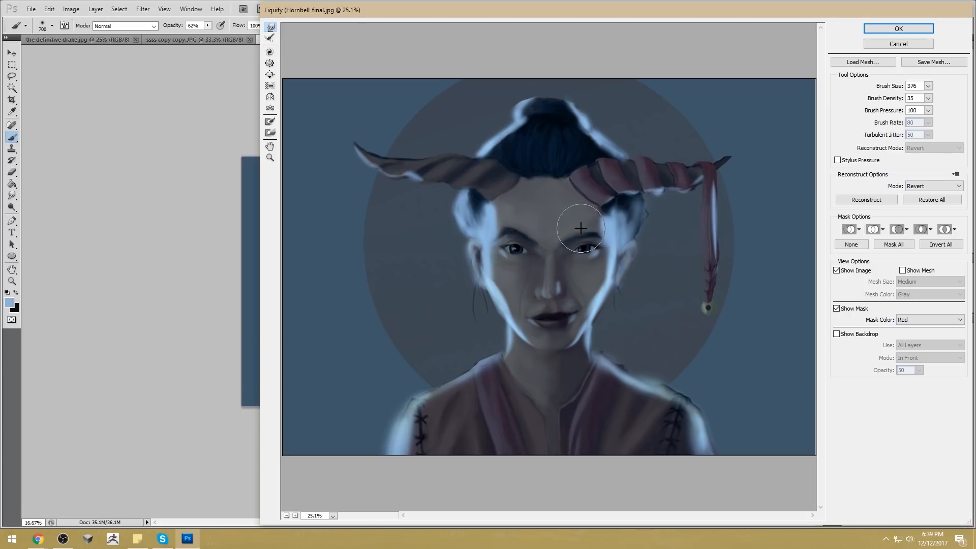
left_click(874, 28)
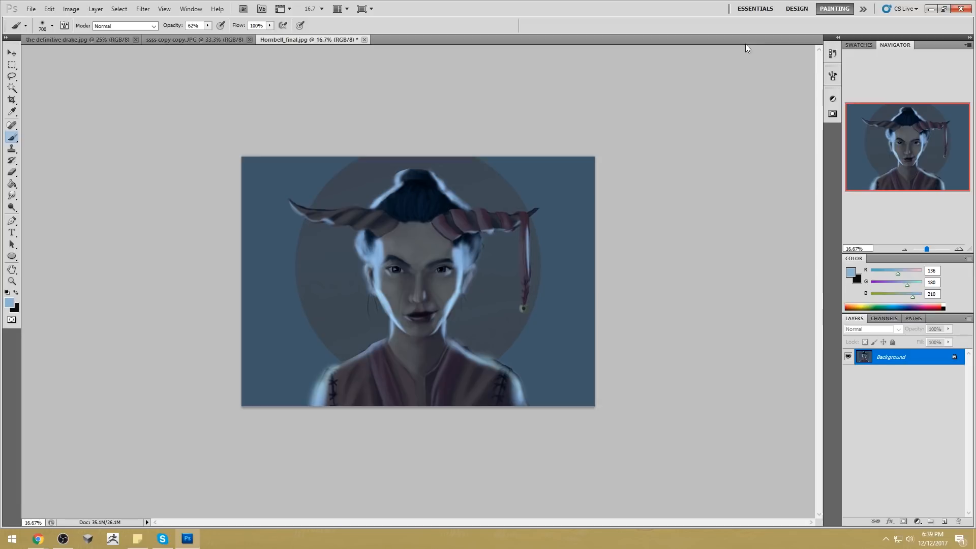
Step: Shade around the brows and inner eyes with sampled dark blues, RGB 25, 35, 49 and 35, 45, 57, and smudge the area at 10% strength
left_click(12, 196)
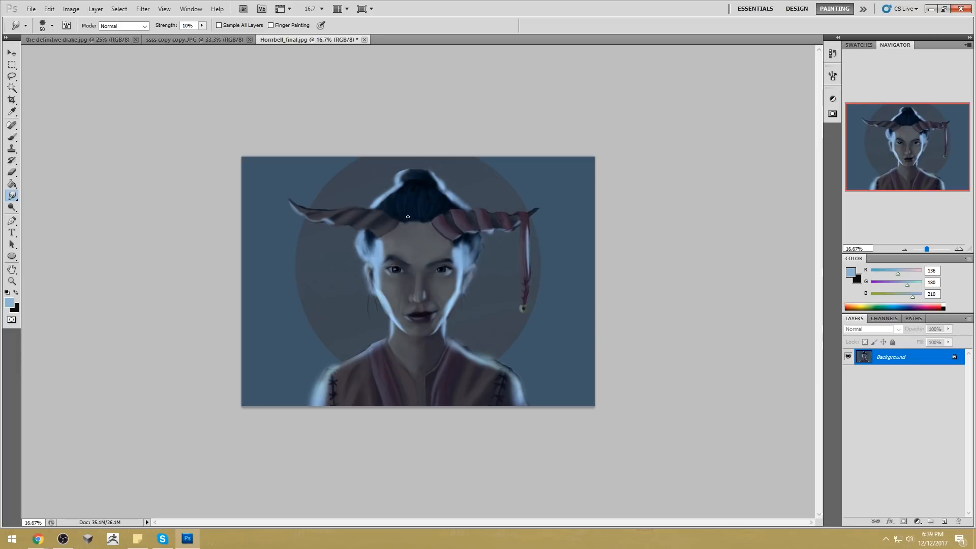
key("b")
left_click(407, 268, "alt")
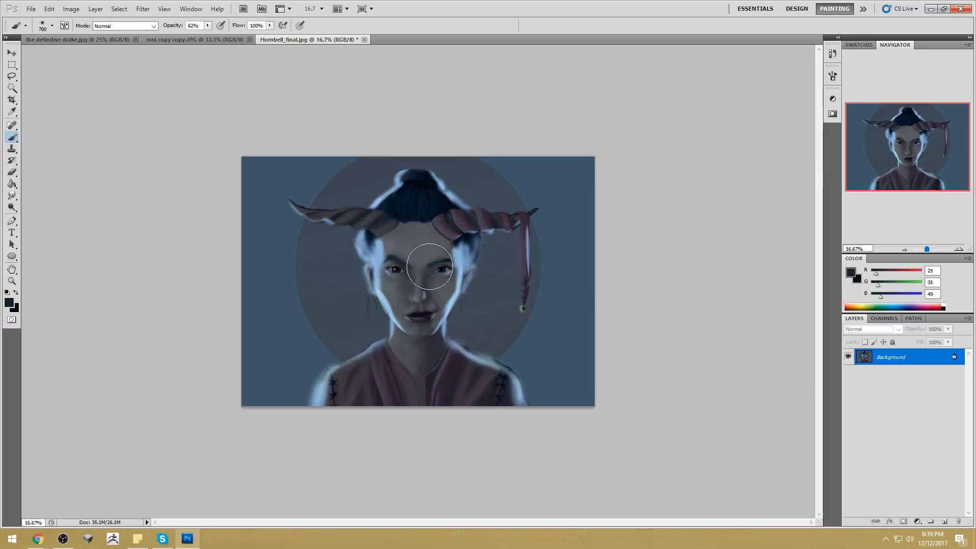
left_click(428, 265, "alt")
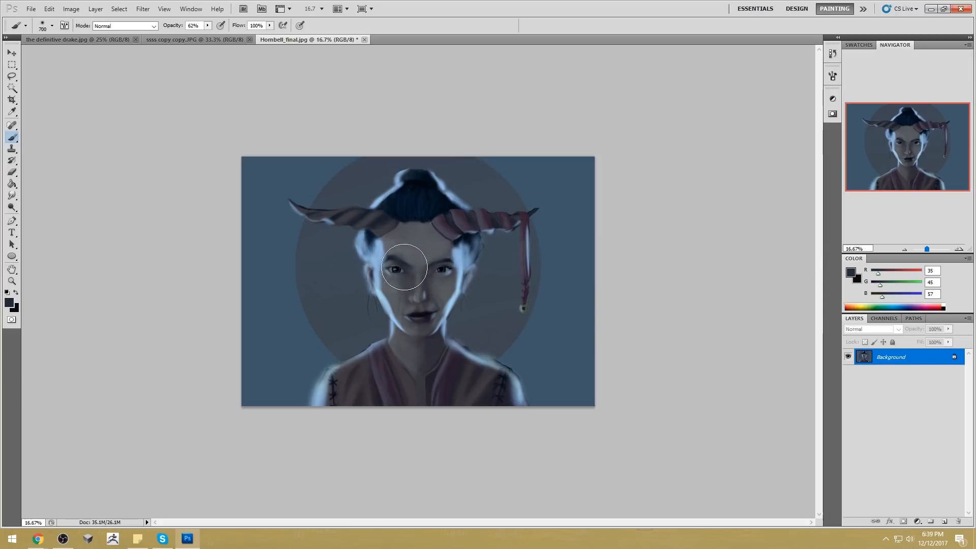
left_click(15, 196)
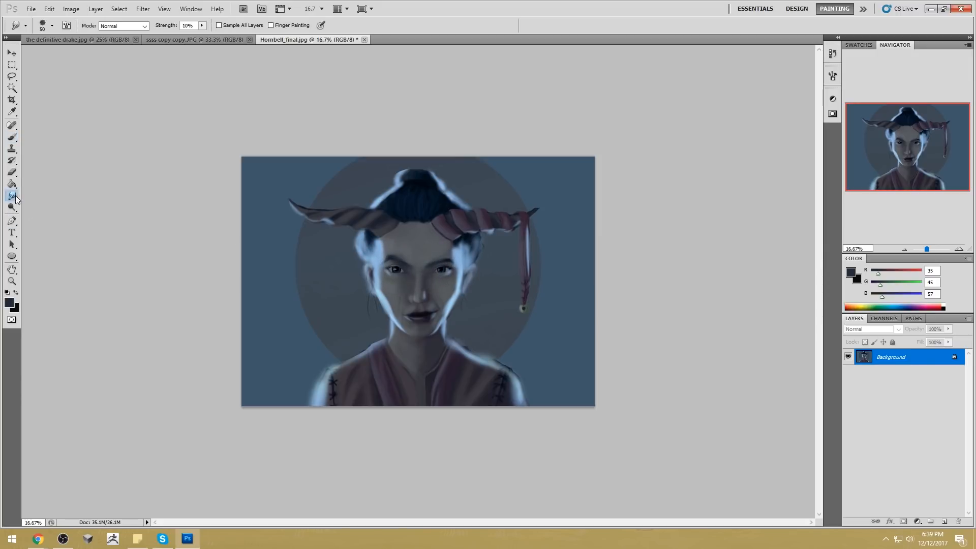
left_click(41, 217)
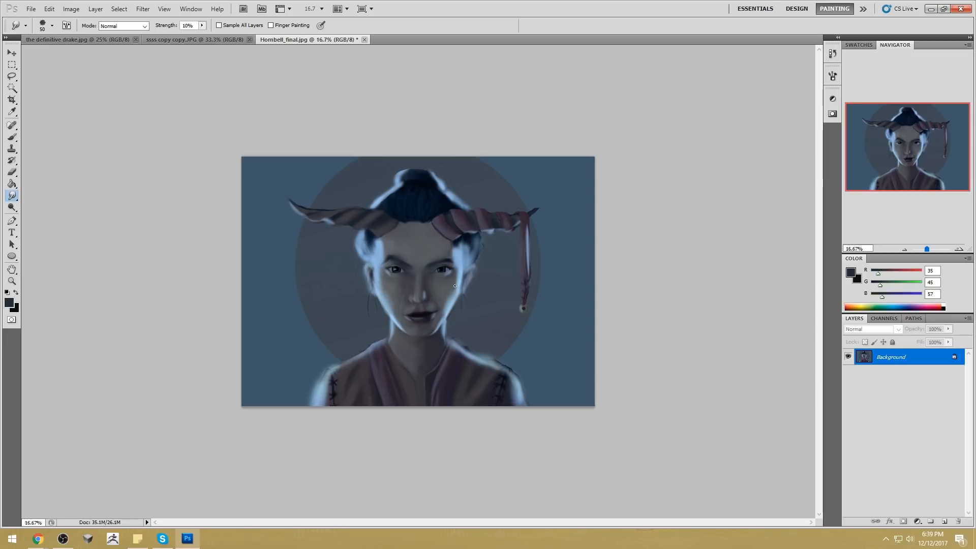
Step: Dodge the highlights along both cheek edges at 25% exposure with a brush between 400 and 600 px
left_click_drag(11, 207, 45, 209)
key("bracketleft")
key("bracketleft")
key("bracketleft")
key("bracketleft")
key("bracketleft")
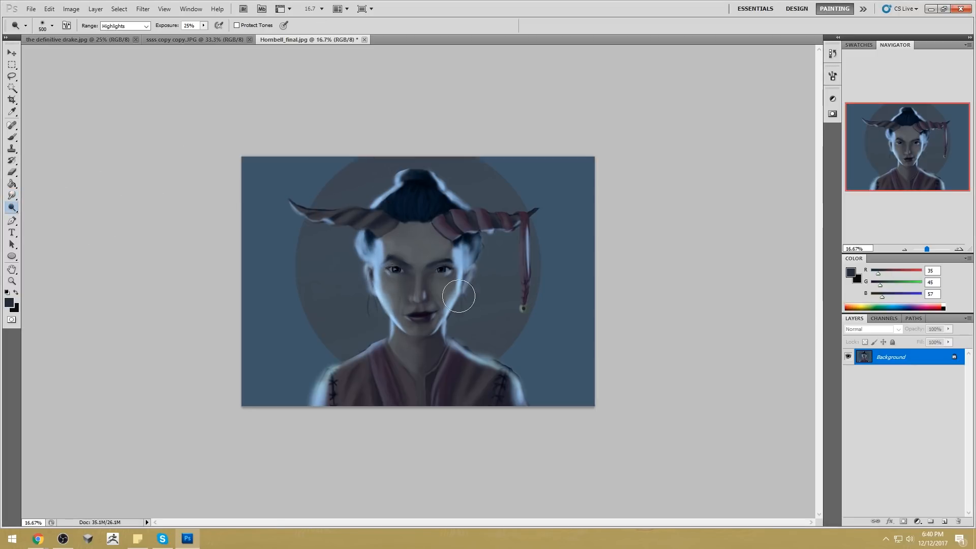
key("bracketleft")
key("bracketleft")
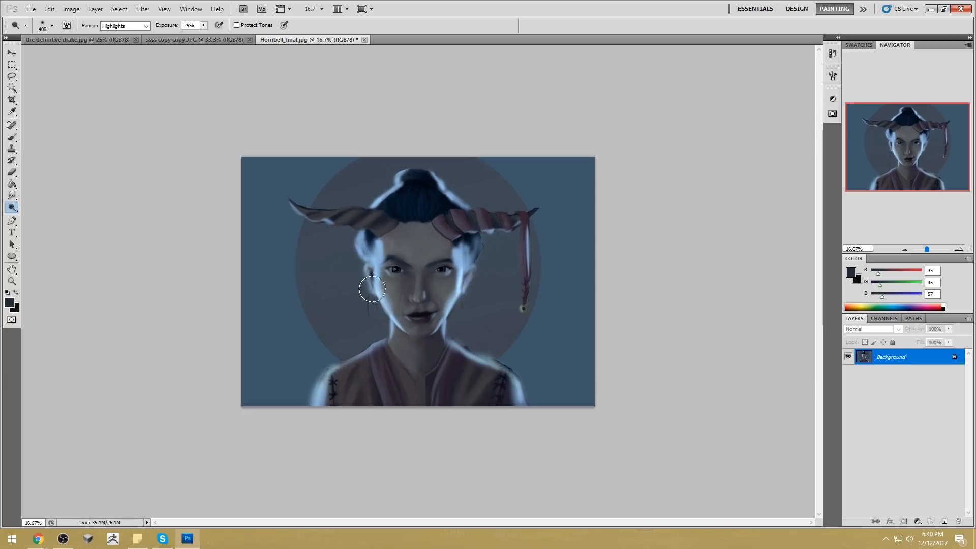
key("bracketright")
key("bracketright")
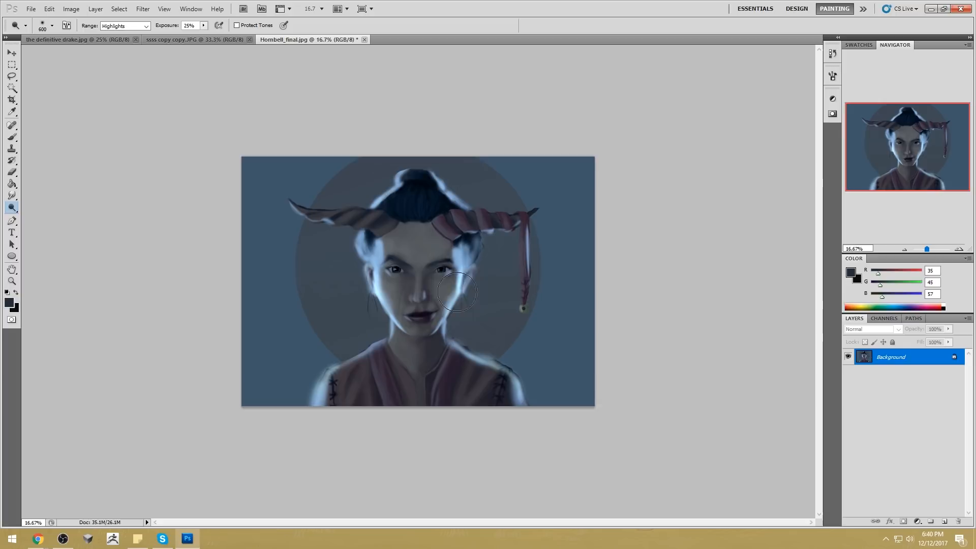
key("alt")
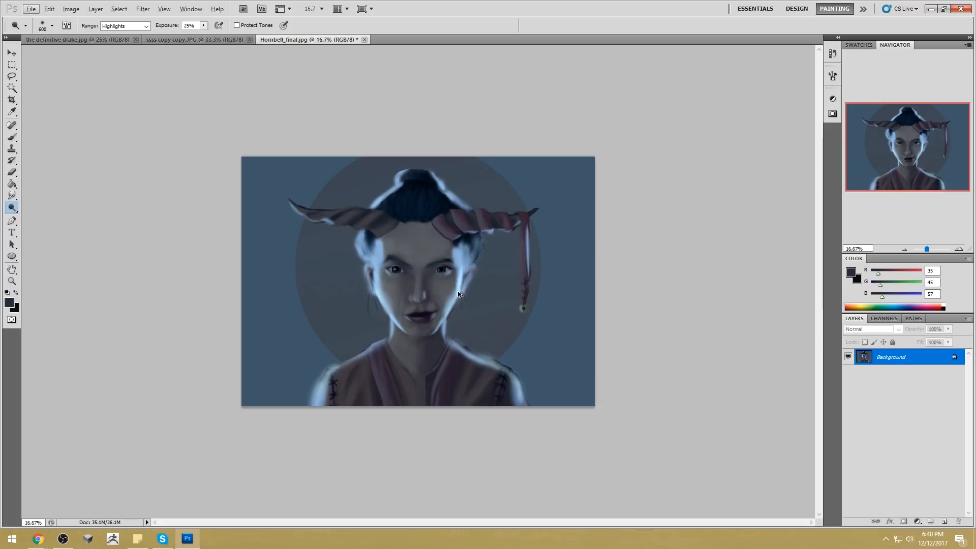
Step: Add a new layer and ready a 2500 px brush in light blue, RGB 156, 209, 246, sampled from the rim light
key("b")
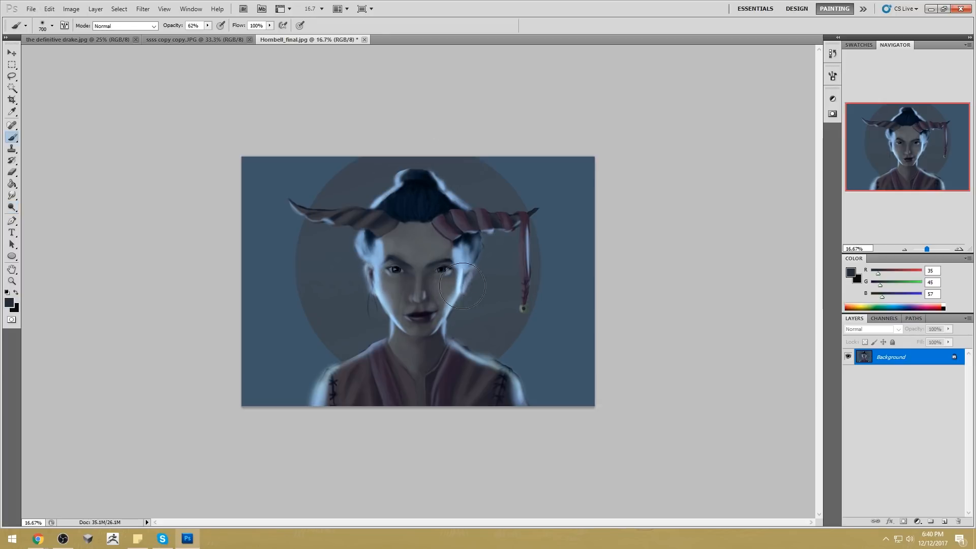
left_click(463, 279, "alt")
left_click(491, 281, "alt")
key("bracketright")
key("bracketright")
key("bracketright")
key("bracketright")
key("bracketright")
key("bracketright")
key("bracketright")
key("bracketright")
key("bracketright")
key("bracketright")
key("bracketright")
key("bracketright")
key("bracketright")
key("bracketright")
key("bracketright")
key("bracketright")
key("bracketright")
left_click(944, 521)
key("bracketright")
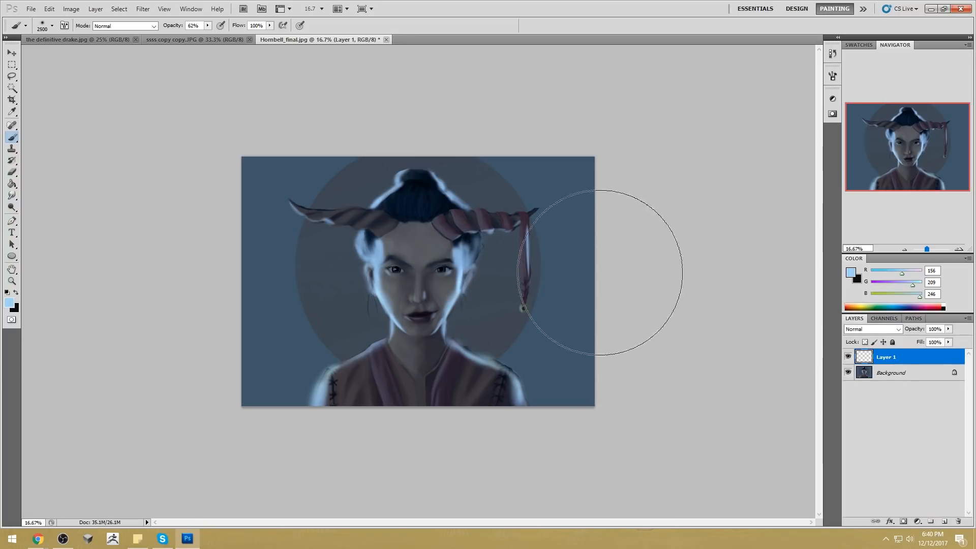
Step: Paint a soft light-blue haze along both sides of the background on the new layer at 20% brush opacity
left_click(208, 26)
left_click_drag(209, 35, 185, 35)
left_click(609, 267)
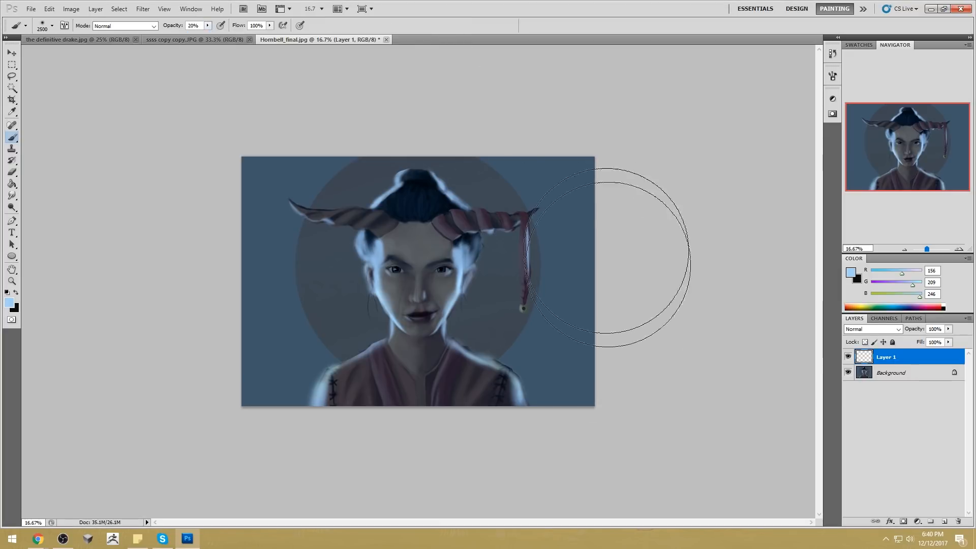
left_click_drag(609, 258, 454, 511)
mouse_move(215, 261)
left_mouse_down()
mouse_move(257, 337)
mouse_move(240, 366)
left_mouse_up()
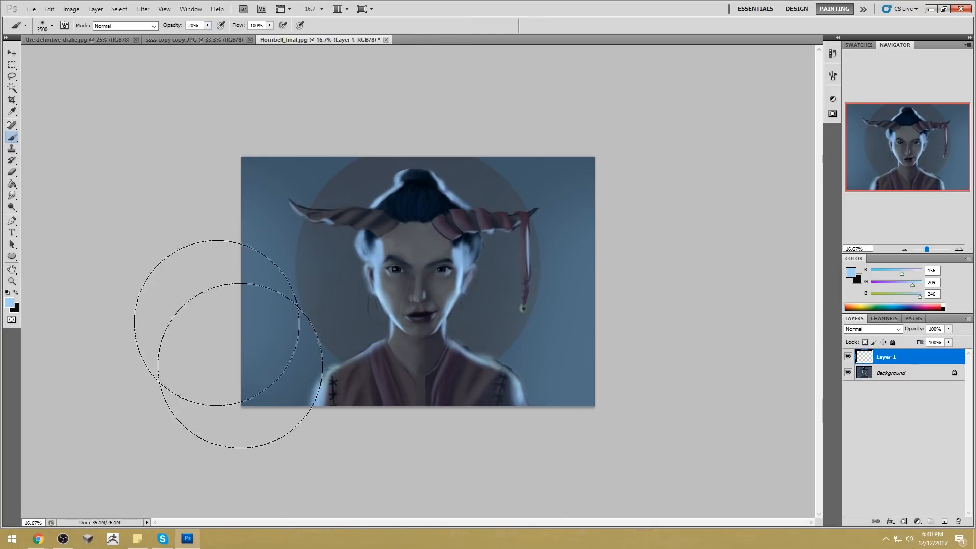
left_click_drag(556, 276, 551, 479)
Step: Ready the Sponge tool in Saturate mode at 49% flow with an 800 px brush for the Background layer
left_click(12, 207)
left_click_drag(15, 211, 41, 227)
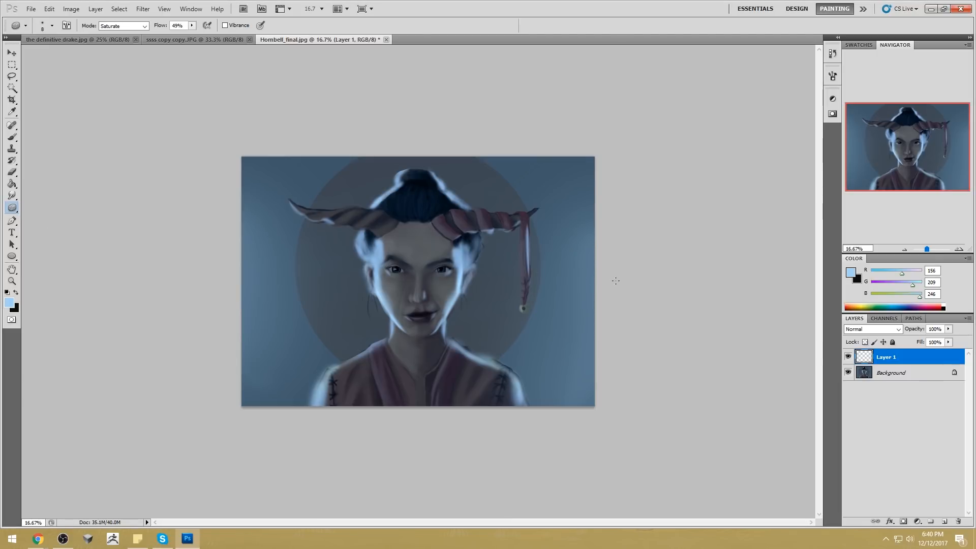
key("bracketright")
key("bracketright")
key("bracketright")
key("bracketright")
key("bracketright")
key("bracketright")
key("bracketright")
key("bracketright")
key("bracketright")
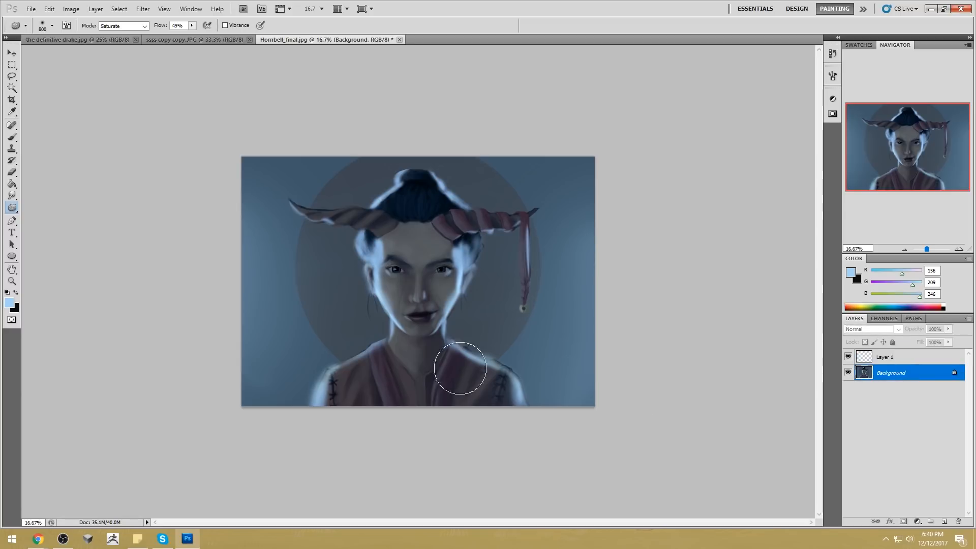
Step: Desaturate the portrait's horns and robe using the Sponge tool in Desaturate mode
key("bracketright")
key("bracketright")
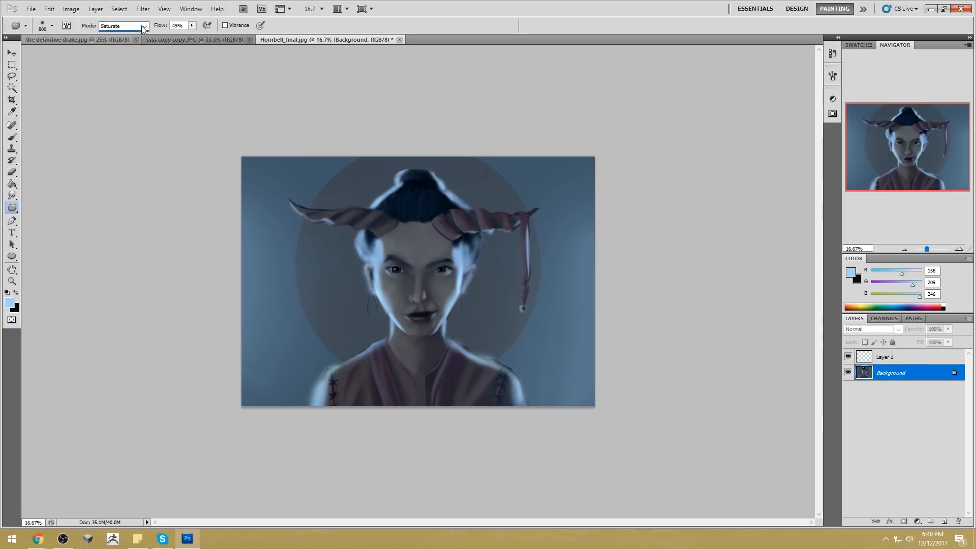
left_click(123, 26)
left_click(117, 32)
mouse_move(374, 356)
left_mouse_down()
mouse_move(413, 415)
mouse_move(525, 281)
mouse_move(438, 398)
mouse_move(440, 332)
left_mouse_up()
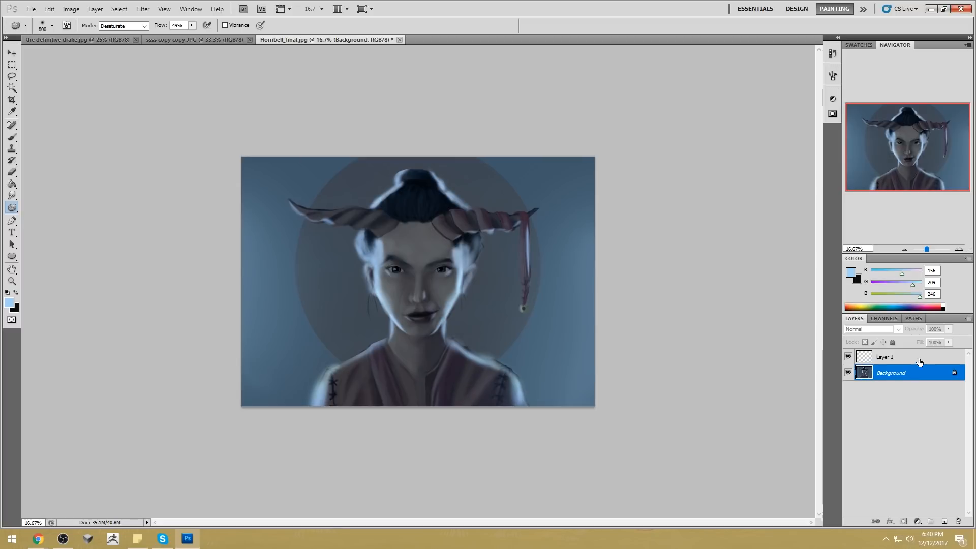
Step: Merge Layer 1 down into the Background, and raise the image's contrast with Levels using a black input of 17 and a slightly lower white input
right_click(900, 364)
left_click(909, 358)
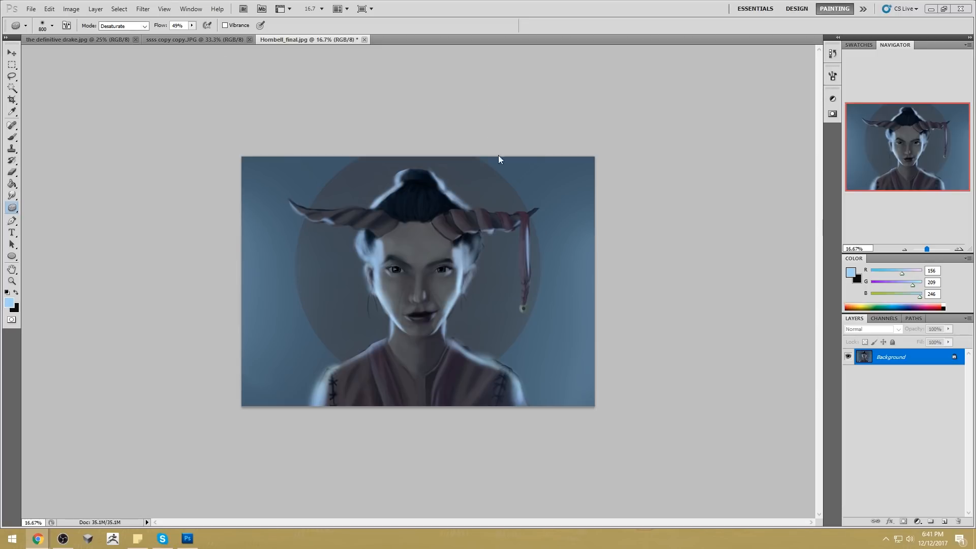
key("ctrl+l")
left_click_drag(752, 358, 761, 358)
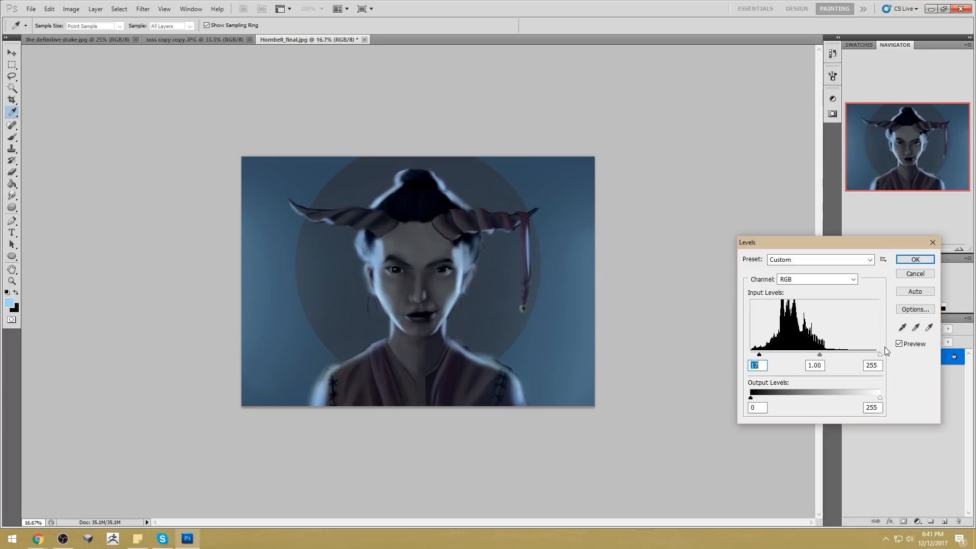
left_click_drag(880, 355, 875, 354)
left_click(910, 261)
key("o")
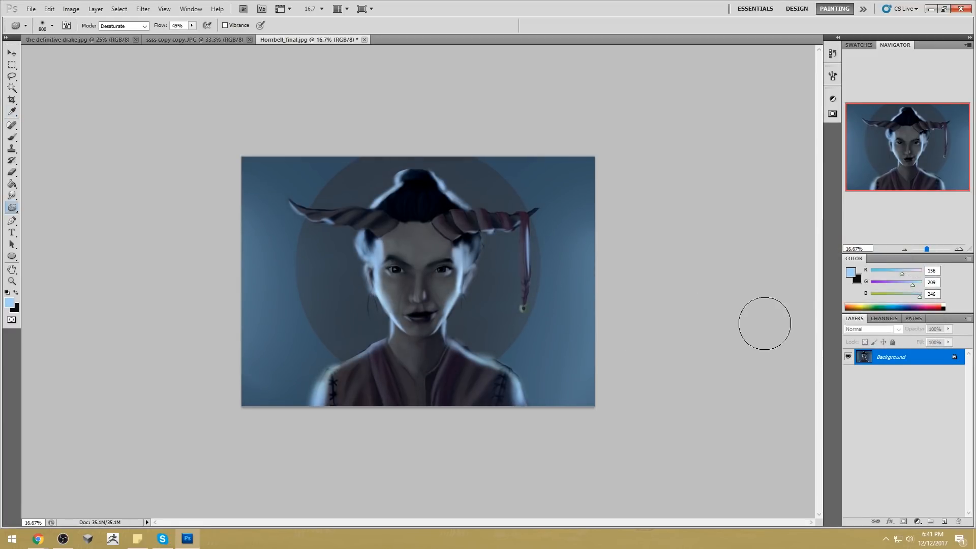
Step: Copy the whole repainted canvas, revert to the original Hornbell_final.jpg snapshot, and paste the copy in place
key("ctrl+a")
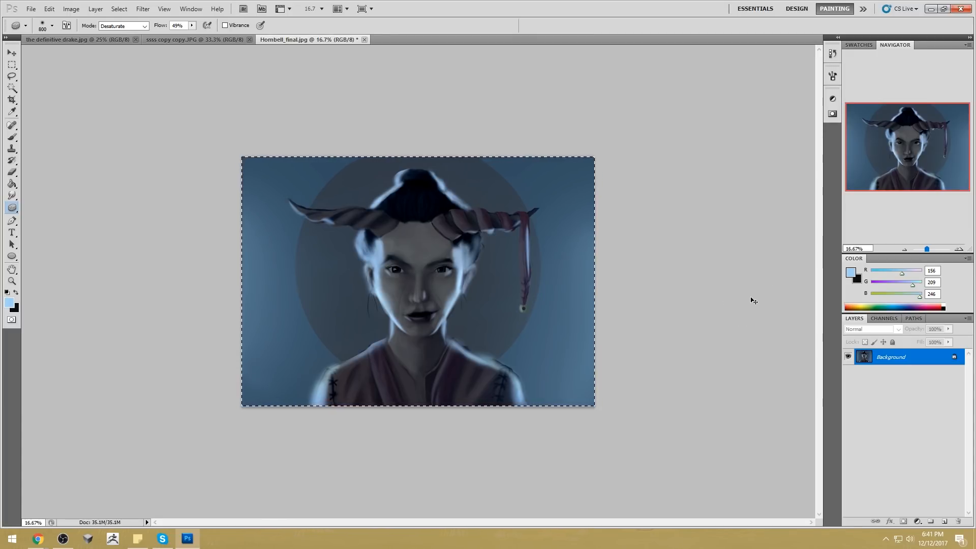
left_click(833, 53)
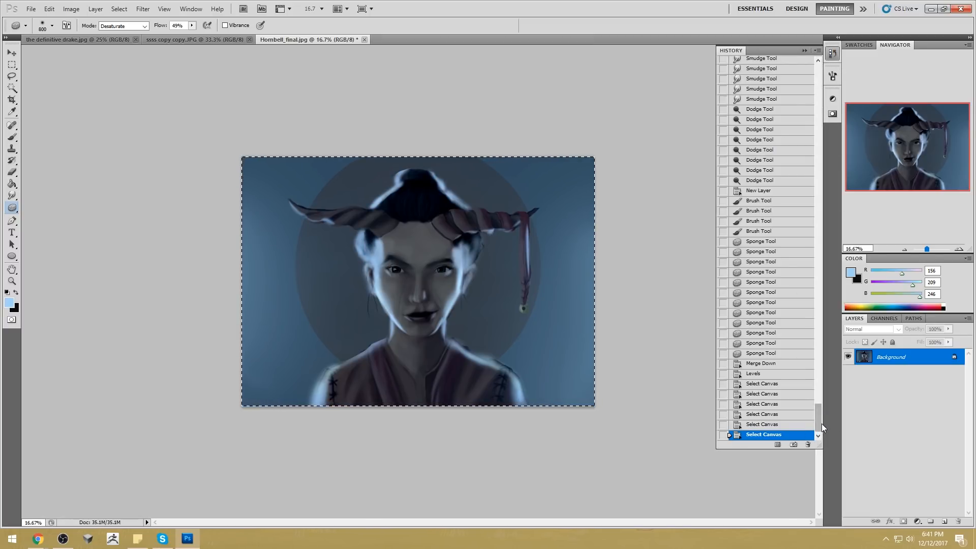
left_click_drag(820, 423, 820, 76)
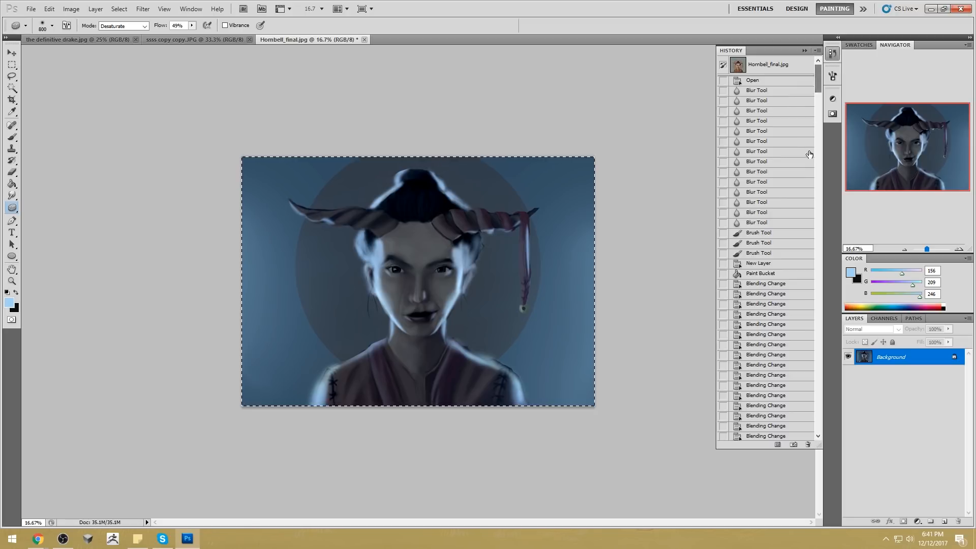
left_click(769, 65)
key("ctrl+shift+v")
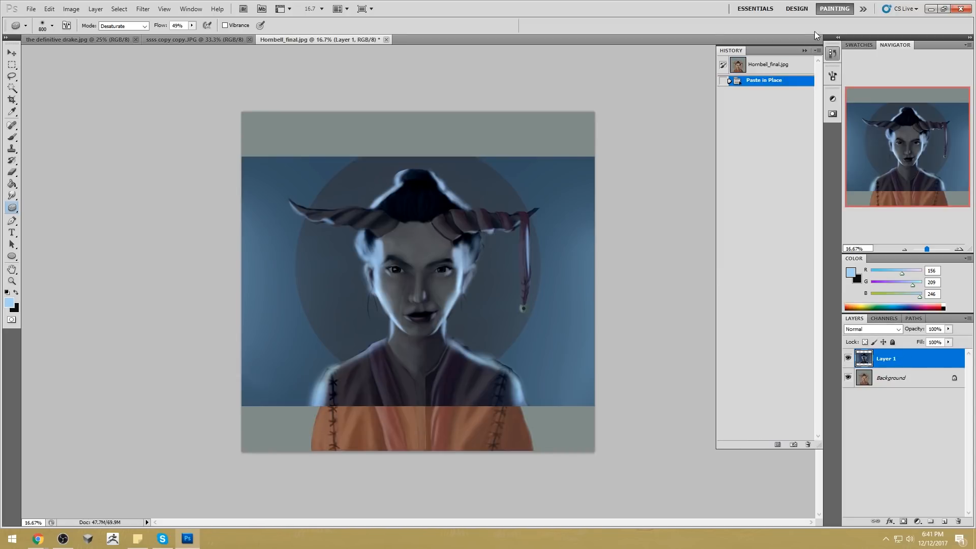
Step: Align the pasted night version with the original portrait, reducing the layer's fill for reference and restoring it to 100%
key("v")
left_click_drag(507, 273, 518, 312)
left_click(804, 51)
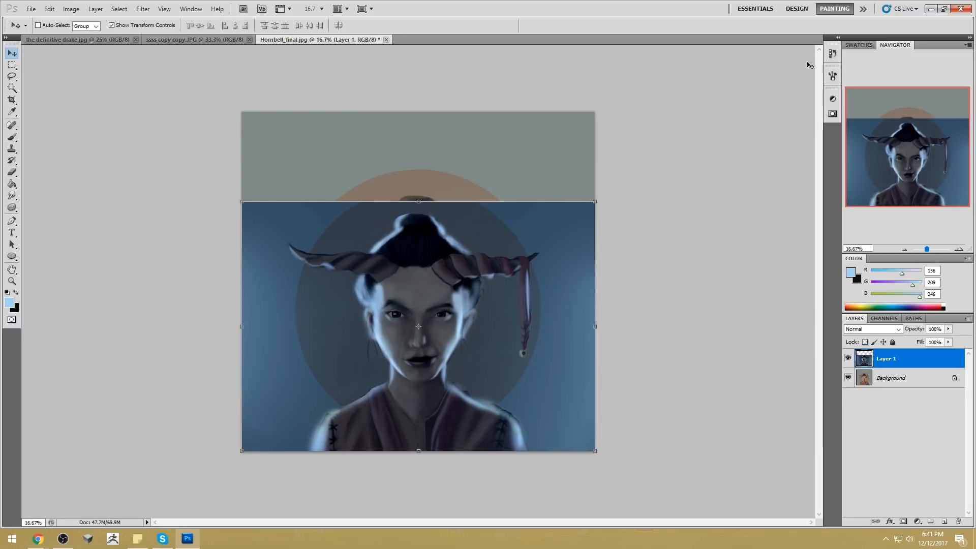
left_click(949, 343)
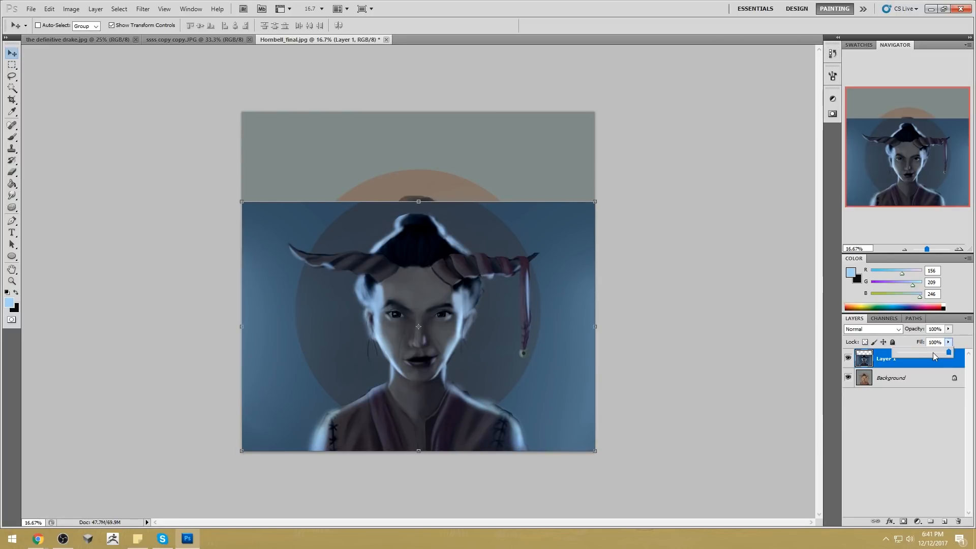
left_click_drag(947, 352, 930, 351)
left_click_drag(500, 320, 499, 303)
left_click(949, 343)
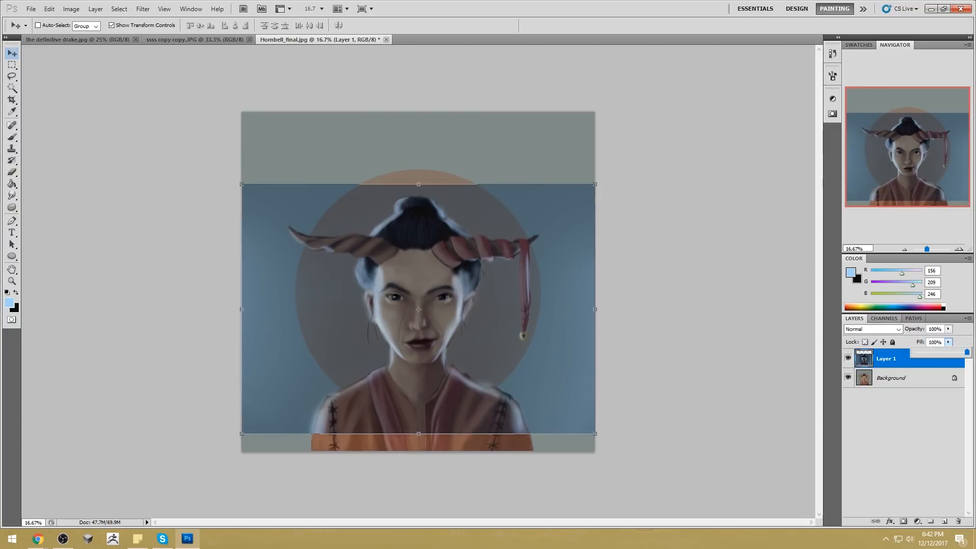
left_click_drag(934, 351, 967, 352)
Step: Hide and show Layer 1 to check its alignment with the original portrait
key("b")
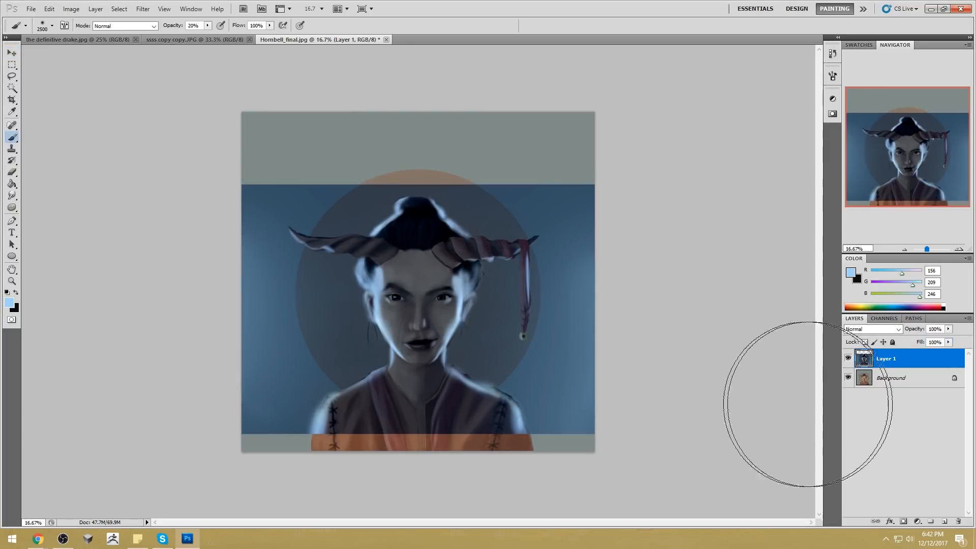
left_click(848, 359)
left_click(849, 359)
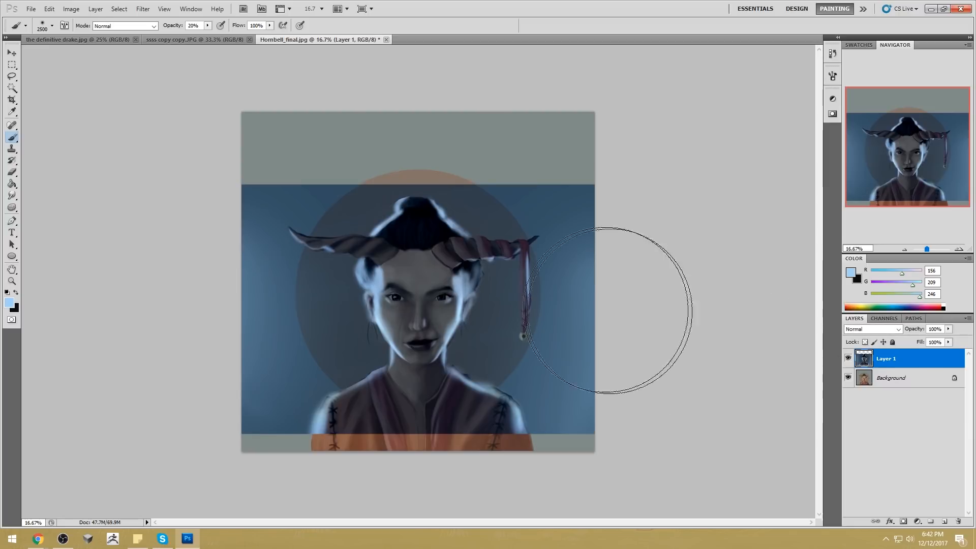
Step: Try cropping the canvas to the area covered by Layer 1, and undo the crop
key("c")
left_click_drag(241, 185, 670, 434)
key("Return")
key("ctrl+z")
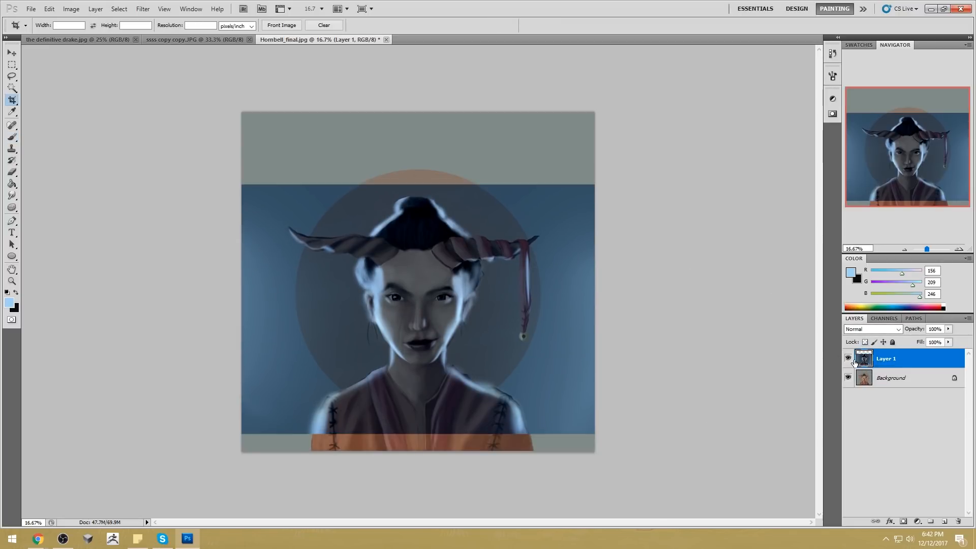
Step: Compare Layer 1 with the original portrait beneath it, and crop the canvas to the area Layer 1 covers
left_click(849, 359)
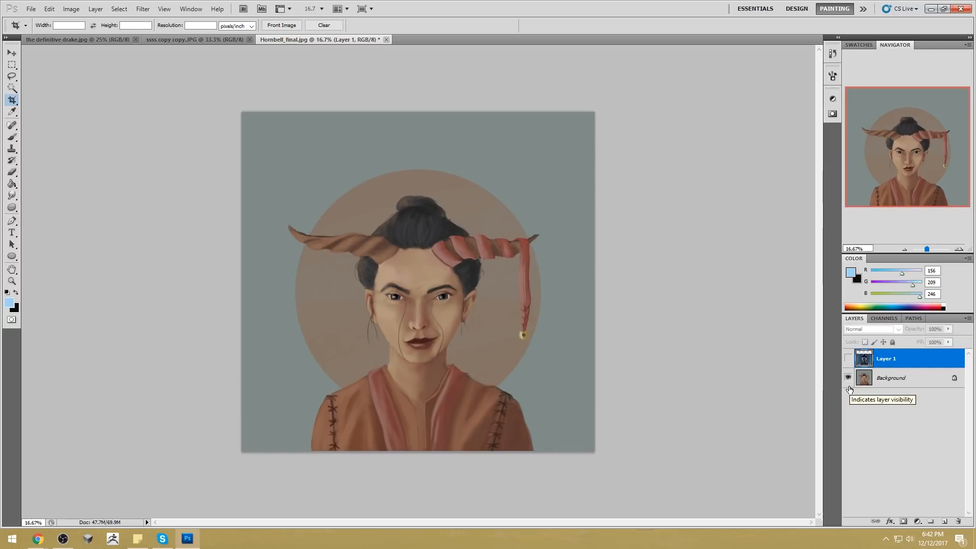
left_click(849, 360)
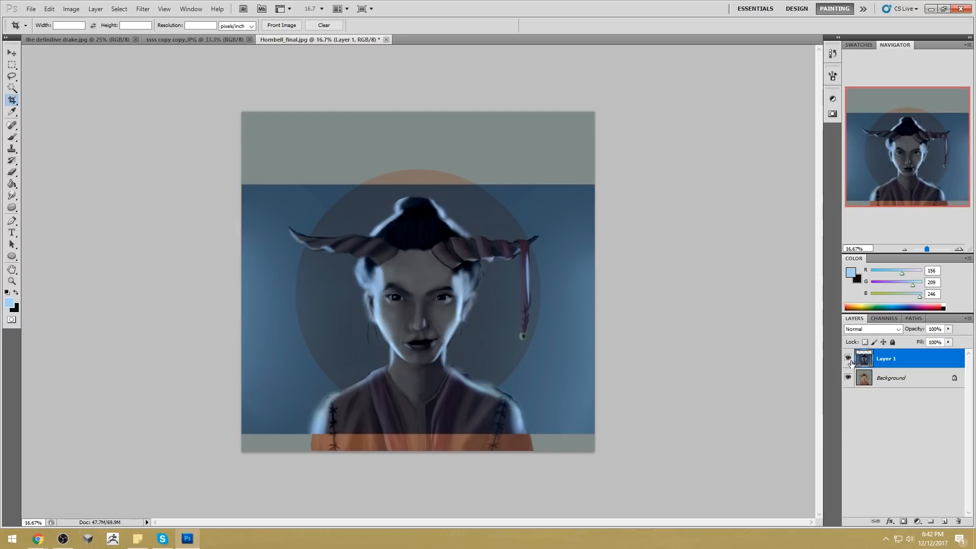
left_click_drag(232, 184, 613, 409)
key("Return")
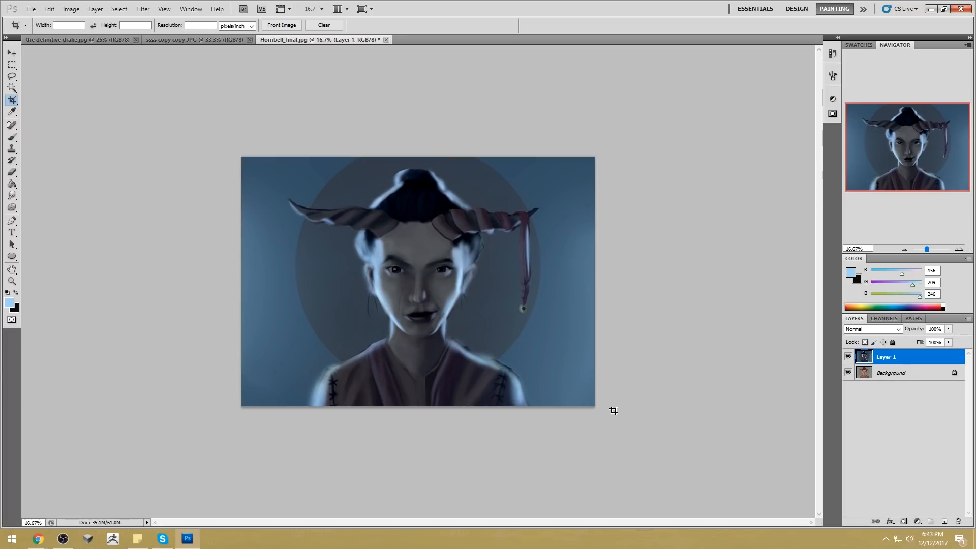
Step: Toggle Layer 1's visibility to compare the cropped portrait before and after the lighting change
left_click(845, 359)
left_click(847, 359)
left_click(848, 358)
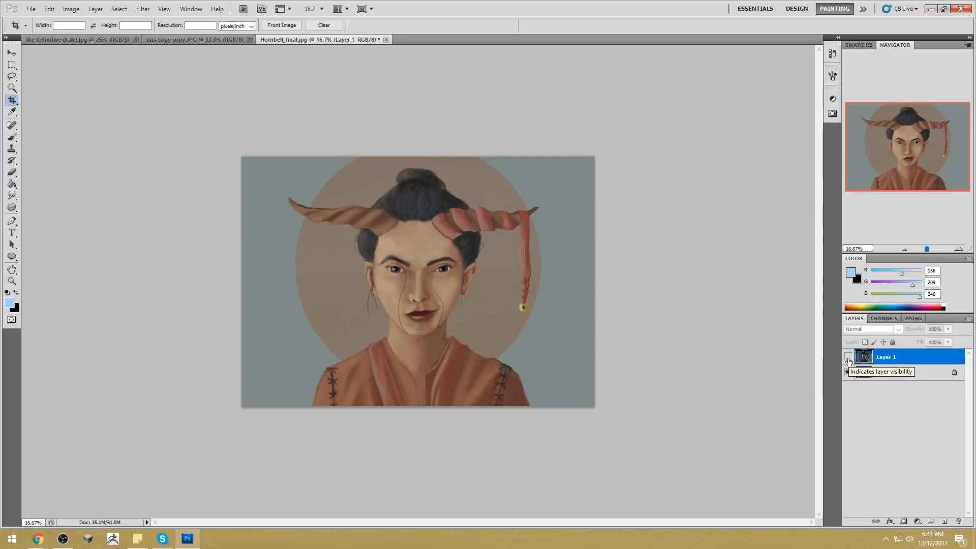
left_click(848, 359)
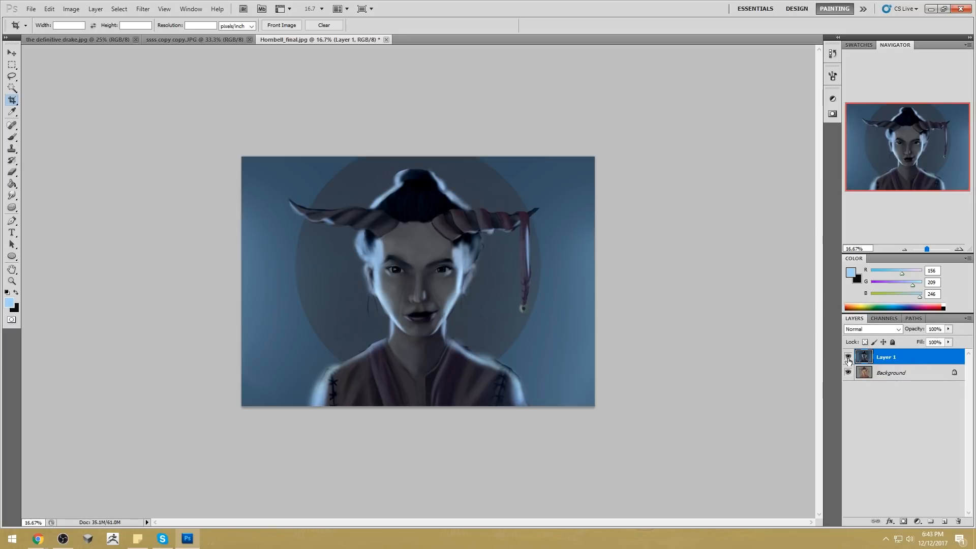
Step: Merge Layer 1 down into the Background, and close Hornbell_final.jpg with its changes saved
right_click(895, 362)
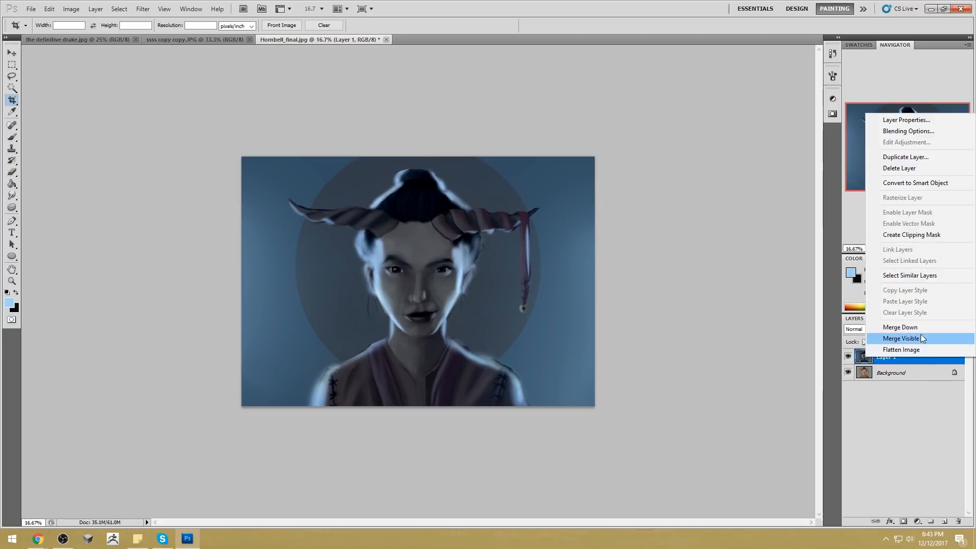
left_click(919, 330)
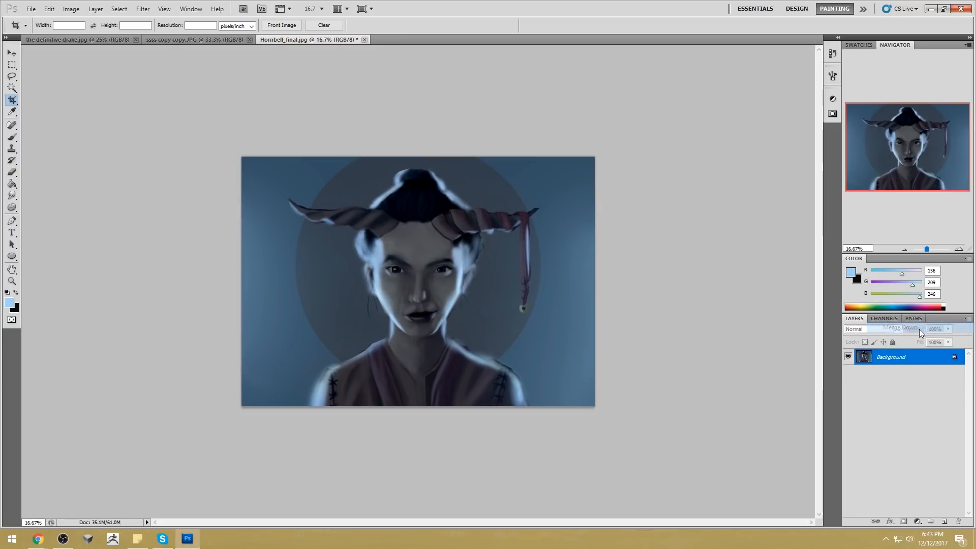
left_click(364, 39)
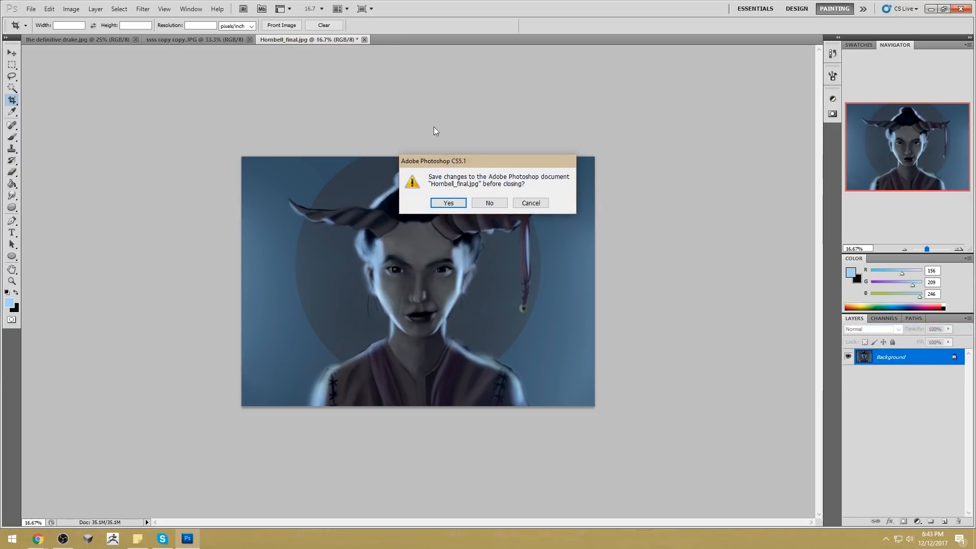
left_click(448, 203)
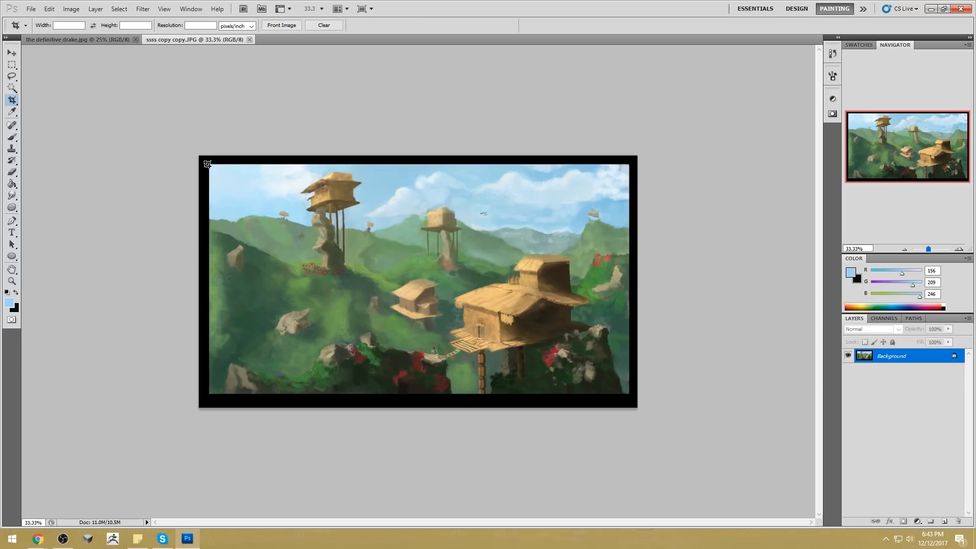
Step: Crop the black border off the hillside village painting
left_click_drag(210, 165, 629, 393)
key("Return")
key("Return")
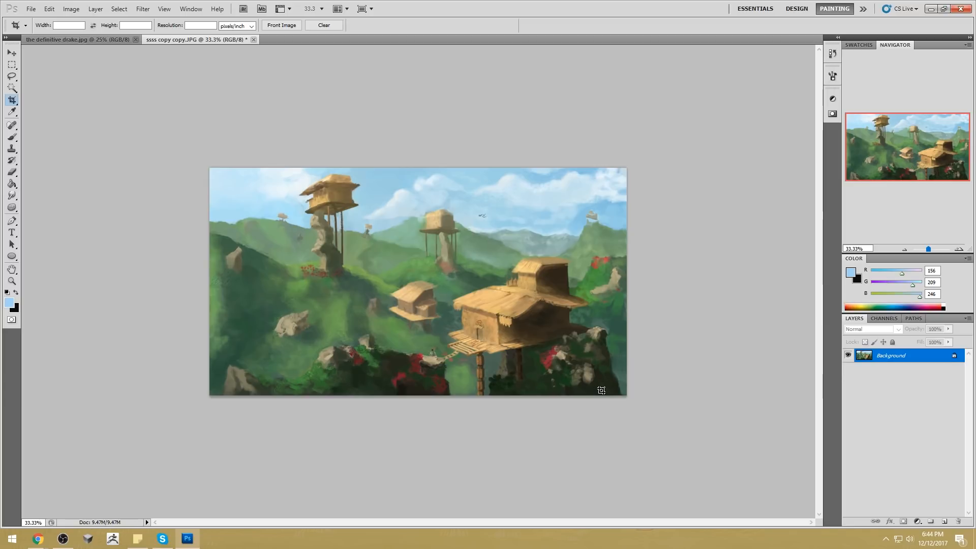
Step: Shift the village painting's hue with Hue/Saturation so the huts turn reddish and the sky turquoise
key("ctrl+u")
mouse_move(812, 304)
left_mouse_down()
mouse_move(823, 307)
mouse_move(803, 304)
left_mouse_up()
left_click(915, 253)
Step: Select the landscape below a slanted horizon line with the Polygonal Lasso, extending the outline beyond the canvas edges
key("l")
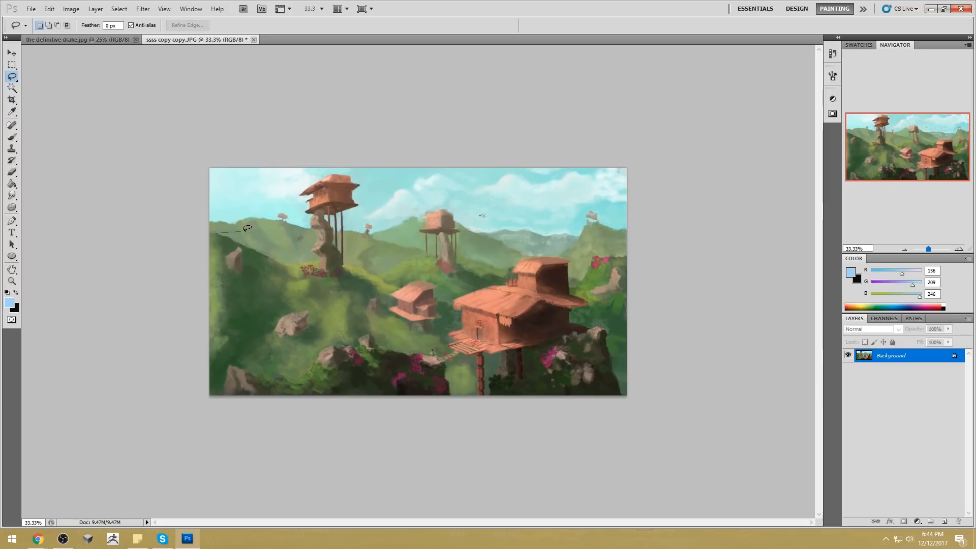
left_click_drag(247, 229, 244, 231)
left_click_drag(12, 77, 39, 84)
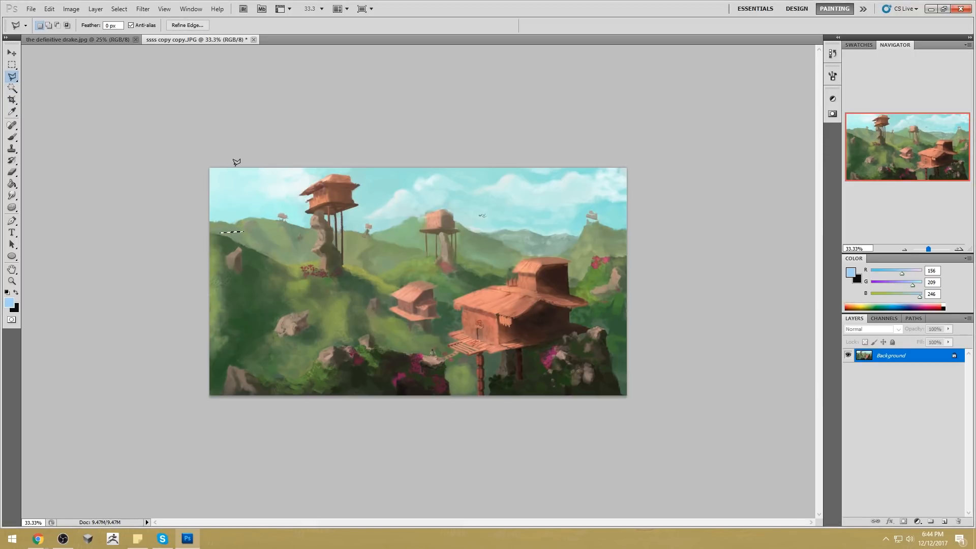
left_click(215, 233)
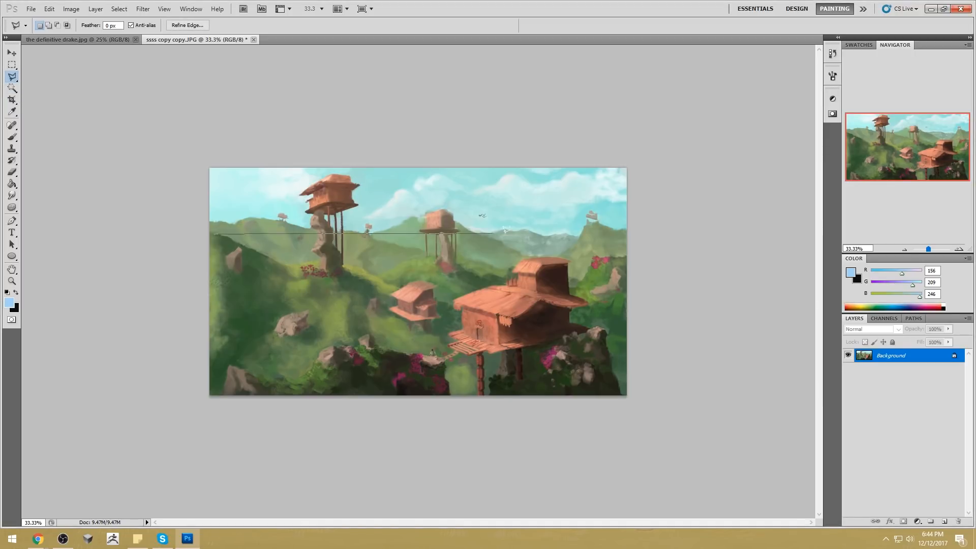
left_click(661, 193)
left_click(637, 423)
left_click(272, 427)
left_click(164, 412)
left_click(165, 367)
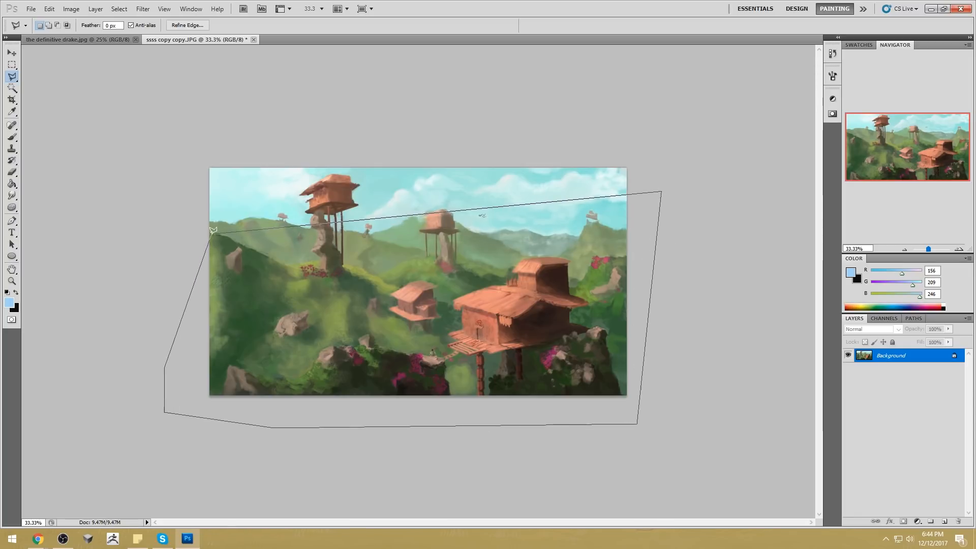
left_click(217, 230)
Step: Nudge the polygonal selection outline slightly to the left, keeping the selection active
key("h")
key("m")
left_click_drag(525, 273, 517, 274)
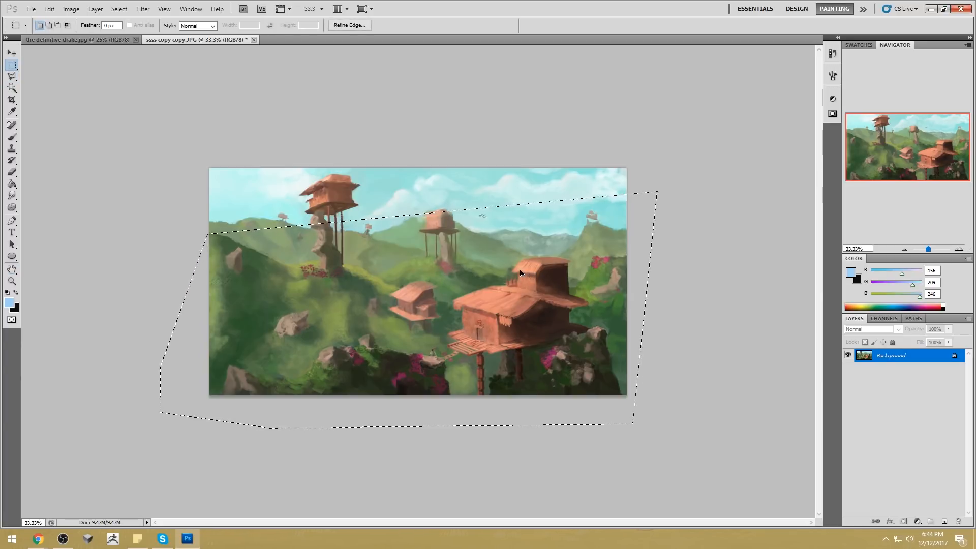
key("ctrl+d")
key("ctrl+z")
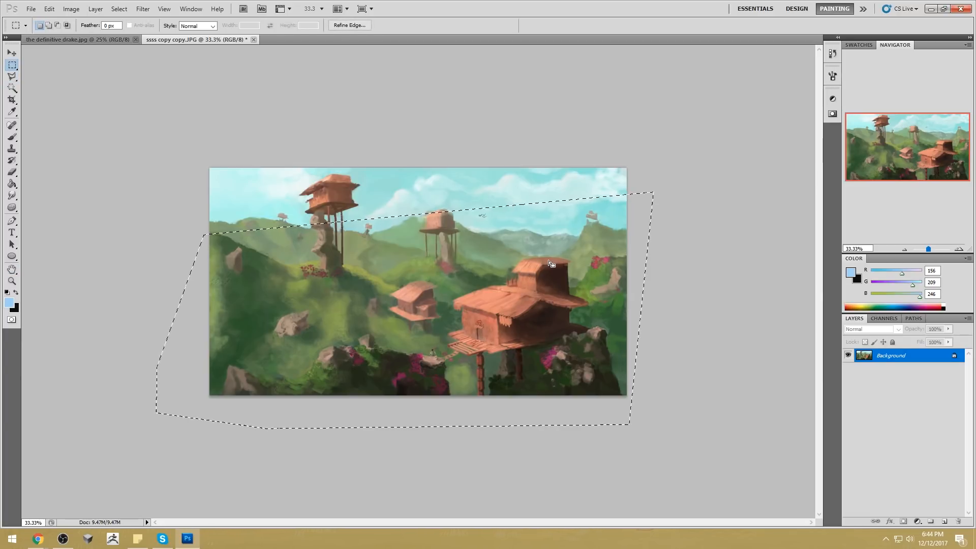
Step: Sample a green from the landscape and adjust it to a dark teal green foreground colour, RGB 39, 64, 55
key("g")
left_click(502, 276, "alt")
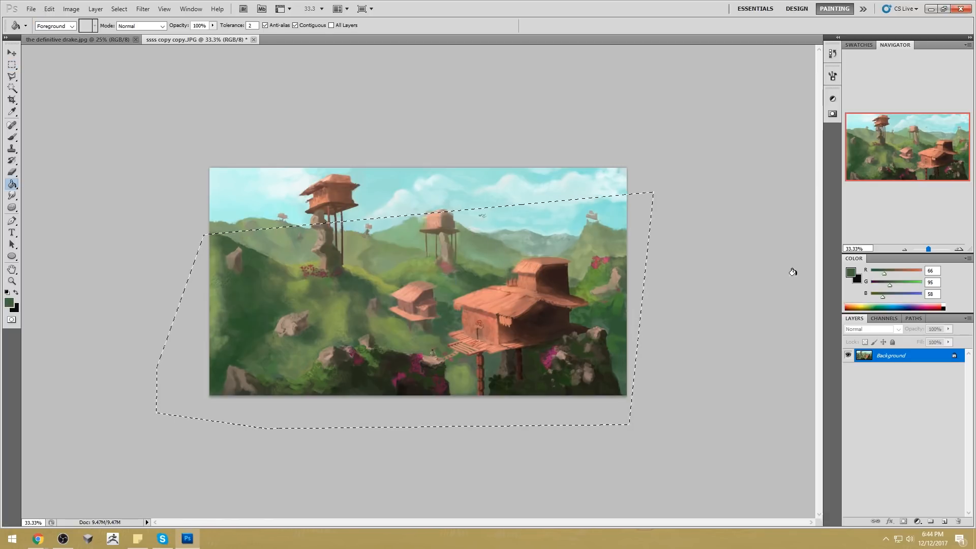
left_click(851, 274)
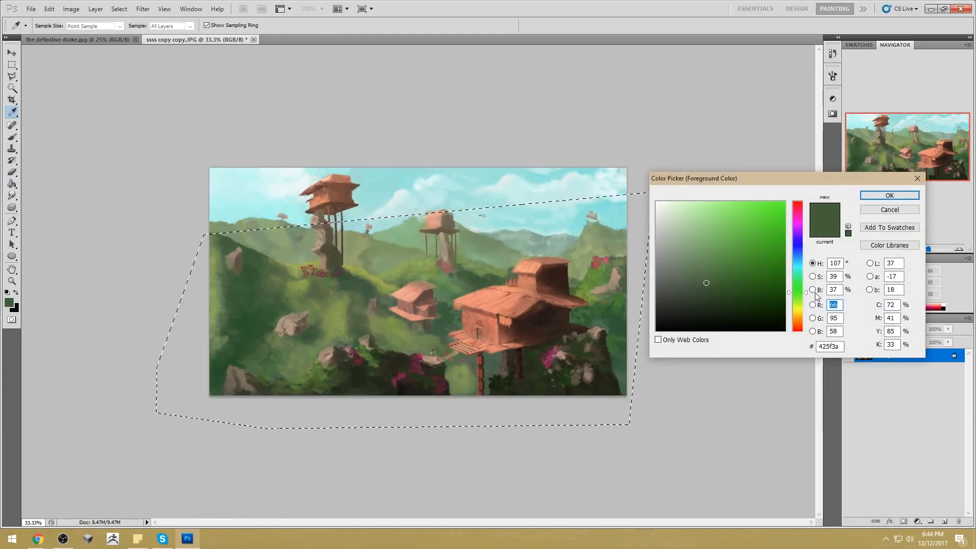
left_click_drag(808, 296, 808, 274)
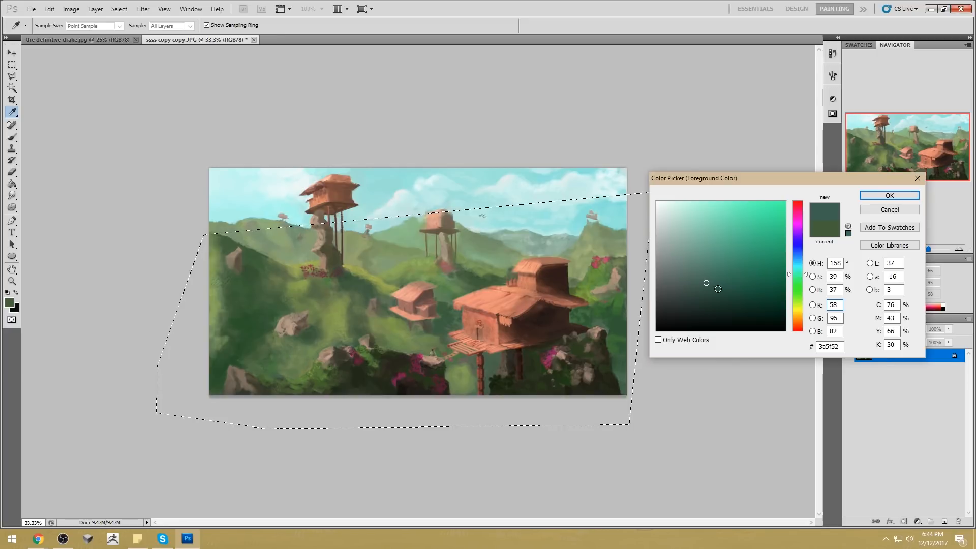
left_click(728, 290)
mouse_move(727, 290)
left_mouse_down()
mouse_move(708, 299)
mouse_move(731, 299)
mouse_move(704, 298)
left_mouse_up()
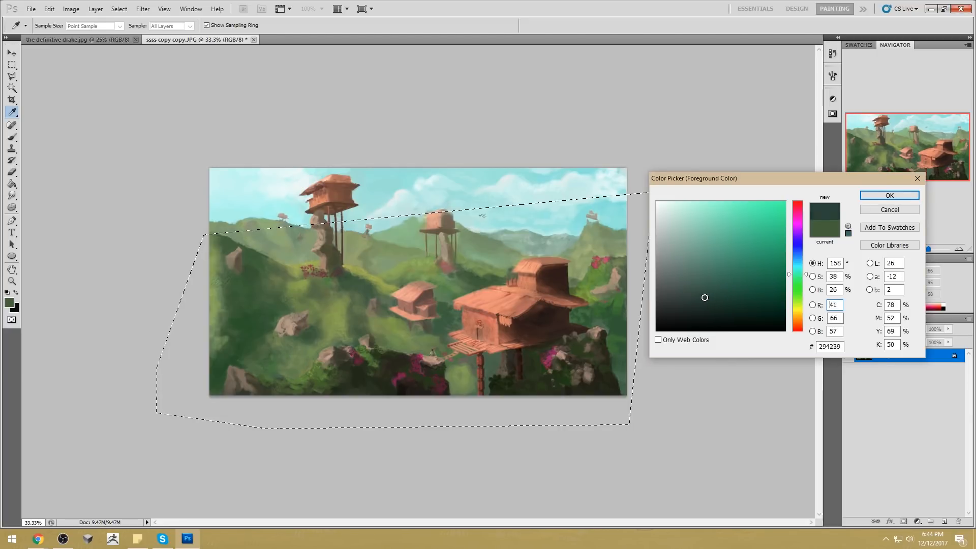
left_click(877, 195)
key("g")
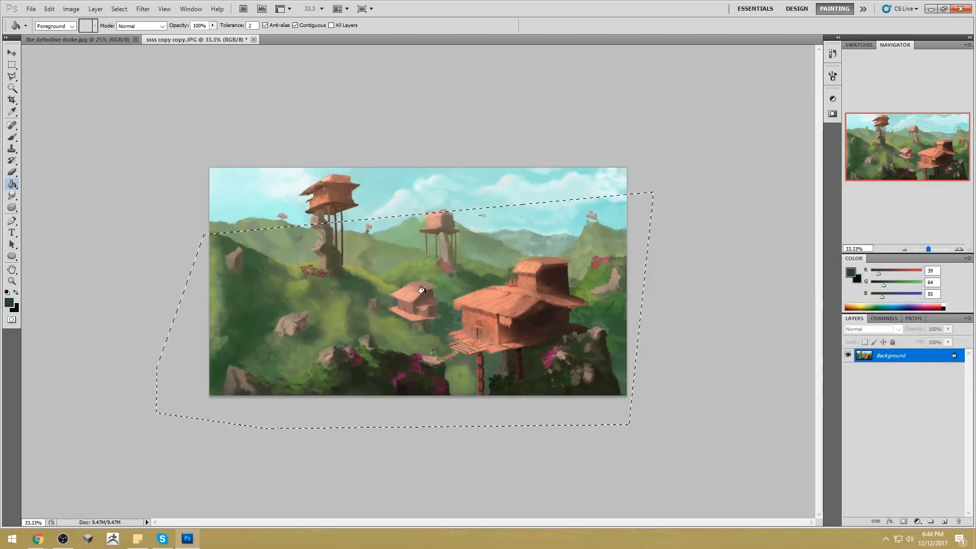
Step: Fill the selected landscape area with the dark teal green on a new layer and clear the selection
left_click(945, 521)
left_click(458, 311)
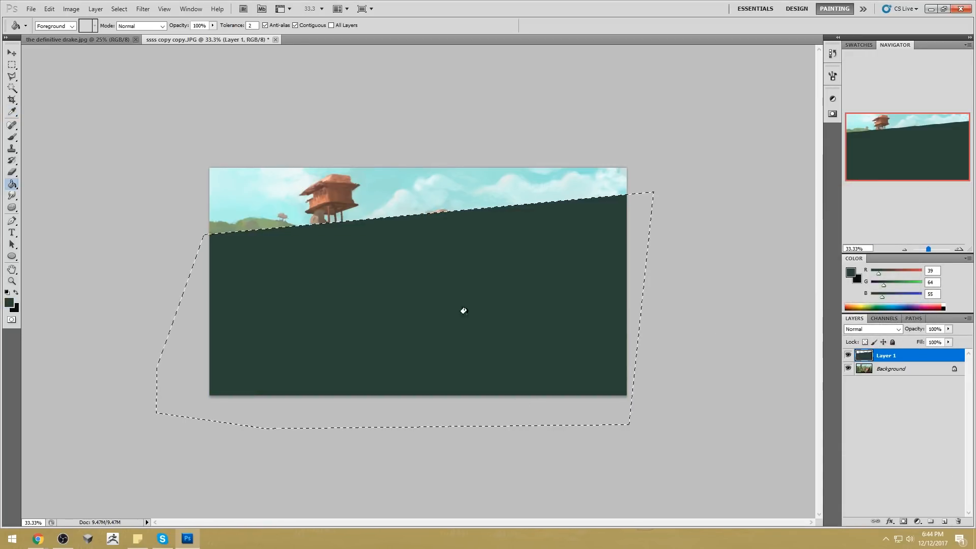
key("m")
right_click(477, 280)
left_click(502, 287)
Step: Shift the fill layer's hue to about +22 with Hue/Saturation for a bluer tone
key("ctrl+u")
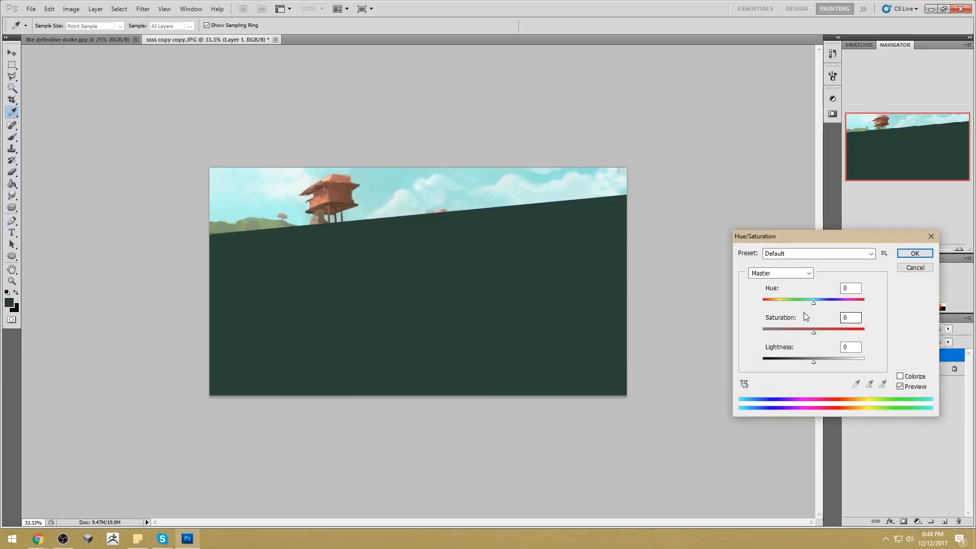
left_click_drag(813, 303, 824, 301)
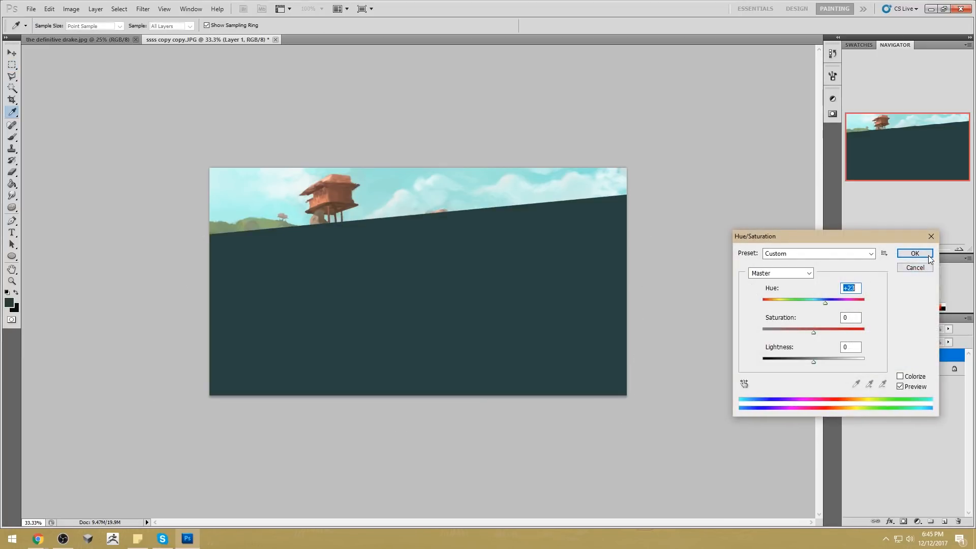
key("Return")
Step: Try the Multiply and Darken blend modes on the dark fill layer
left_click(866, 328)
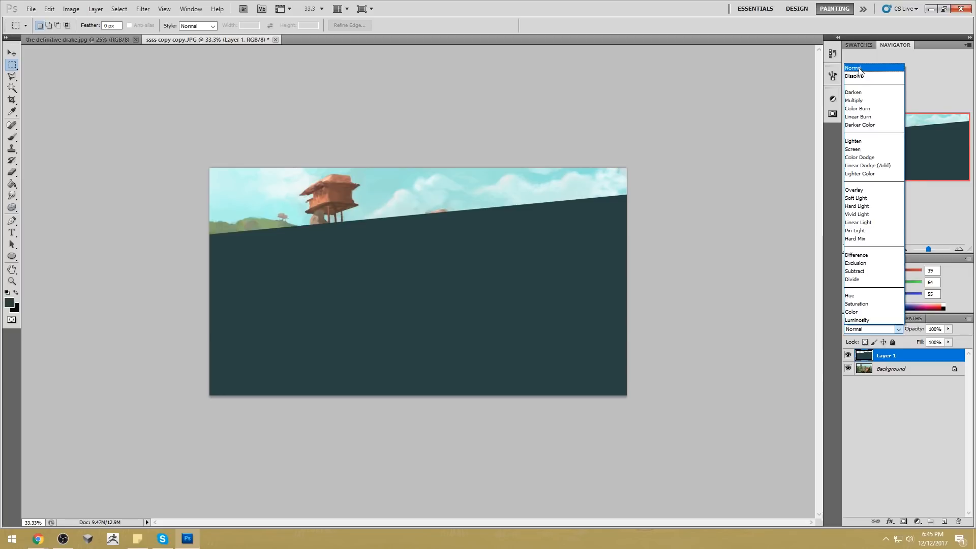
left_click(846, 71)
key("Down")
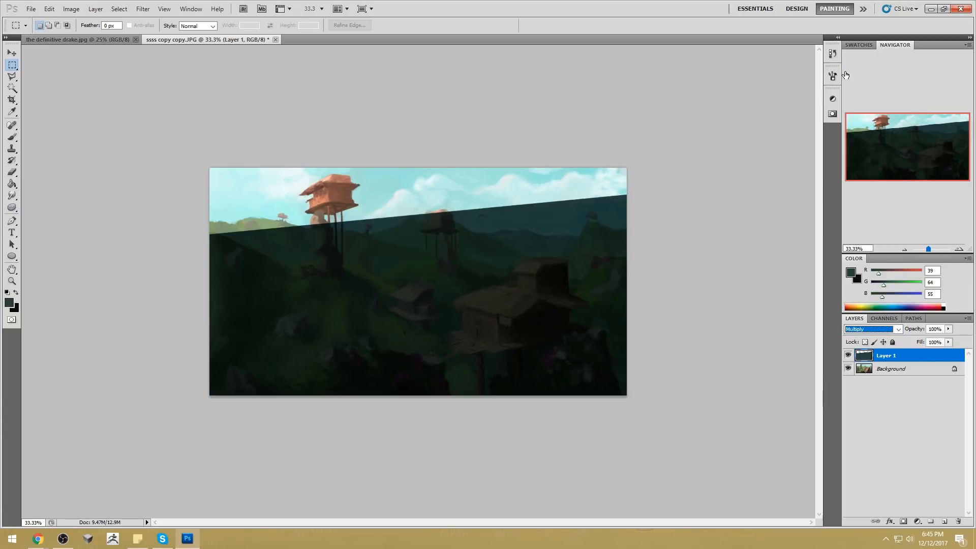
key("Down")
key("Up")
key("Up")
left_click(854, 329)
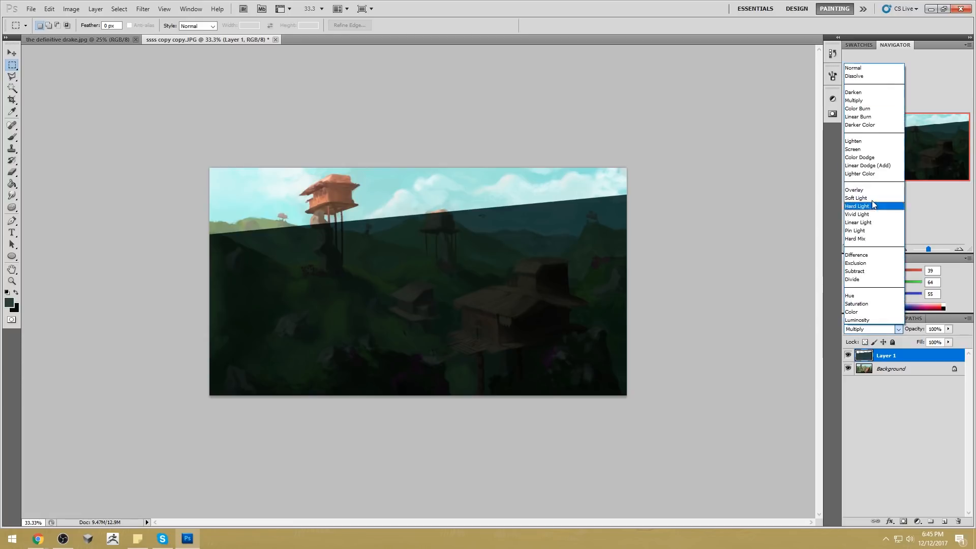
left_click(867, 97)
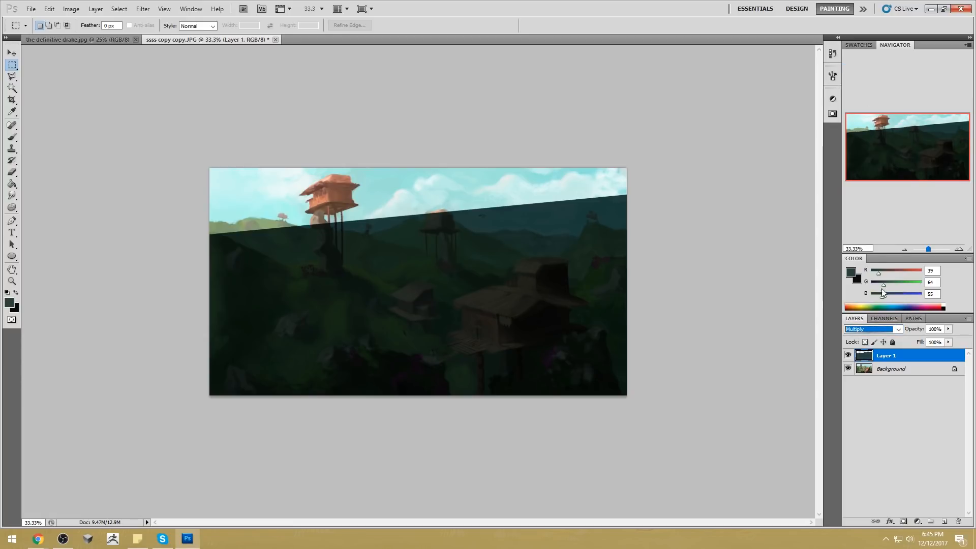
left_click(870, 329)
left_click(871, 91)
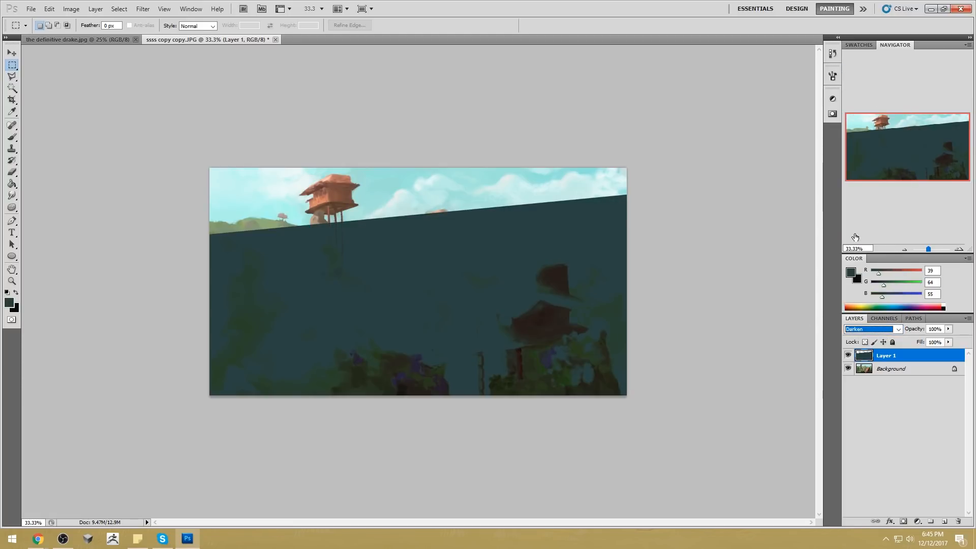
mouse_move(948, 342)
left_mouse_down()
mouse_move(915, 355)
mouse_move(949, 352)
left_mouse_up()
left_click(885, 319)
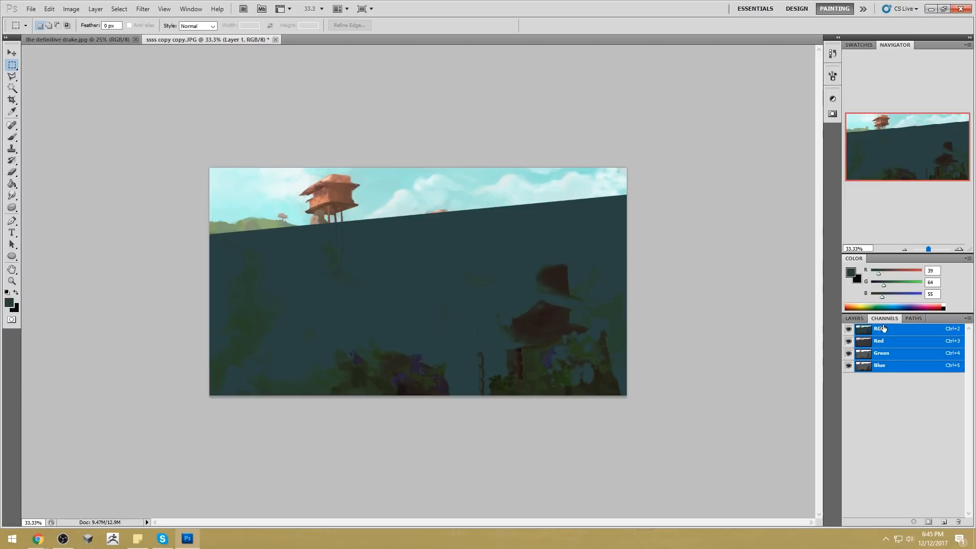
left_click(859, 319)
Step: Step through the blend modes for the dark fill layer and set it to Overlay
left_click(873, 329)
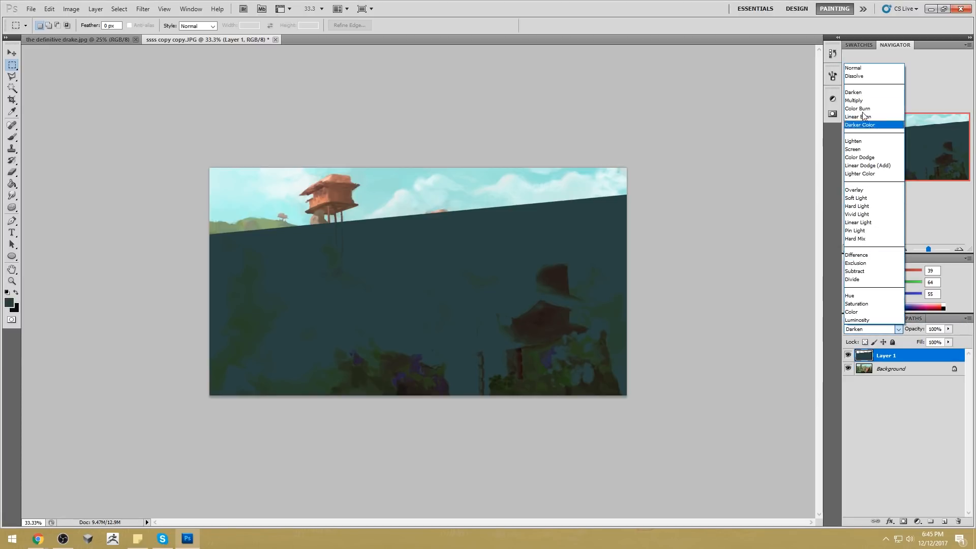
left_click(854, 64)
key("Down")
key("Down")
key("Down")
key("Down")
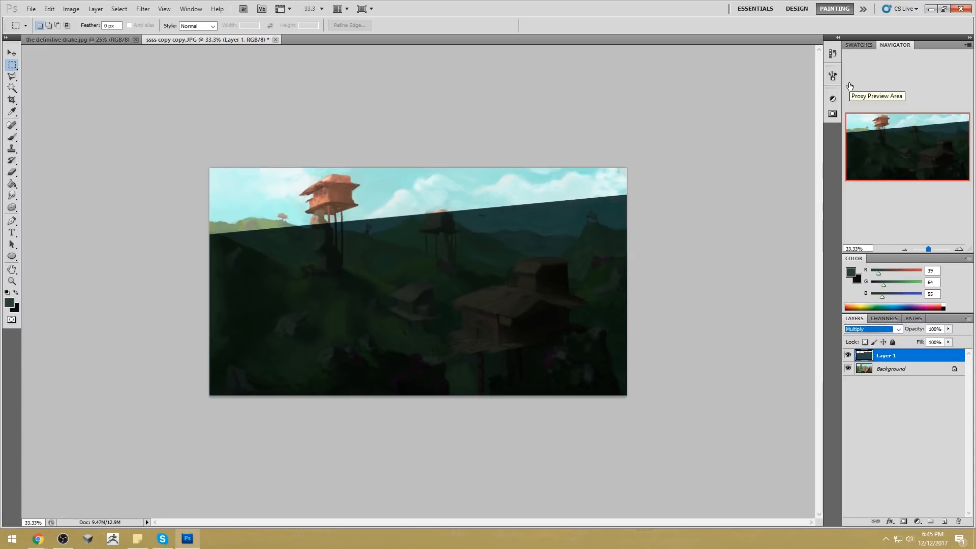
key("Down")
key("Down")
key("Up")
key("Up")
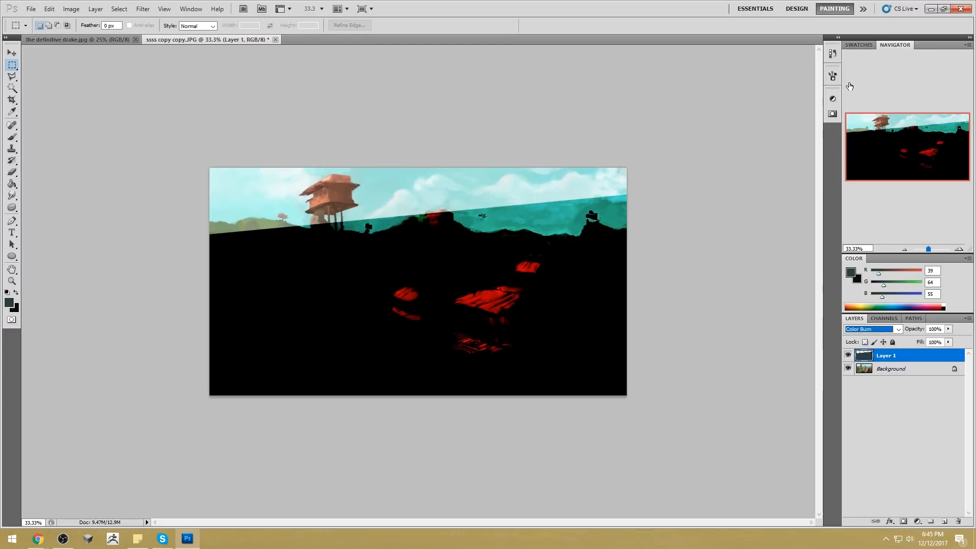
key("Down")
key("Down")
key("Down")
key("Down")
key("Down")
key("Down")
key("Down")
key("Down")
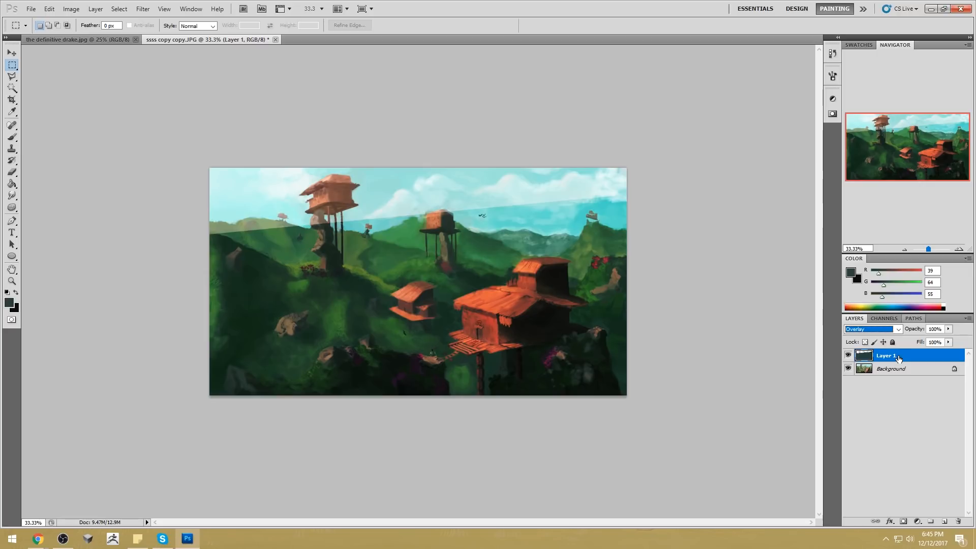
Step: Set the overlay layer's hue to +27 and saturation to +75 with Hue/Saturation
key("ctrl+u")
left_click_drag(814, 330, 857, 331)
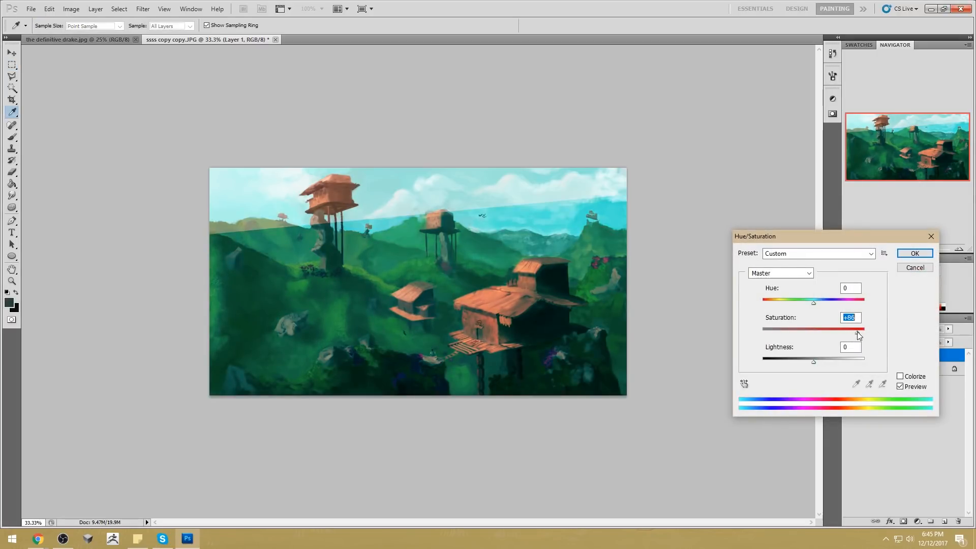
left_click_drag(814, 303, 828, 304)
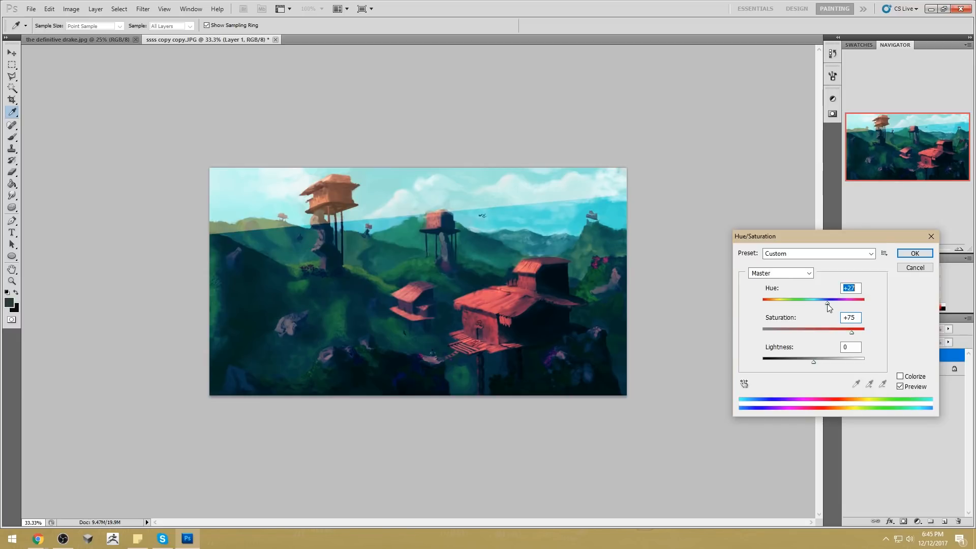
left_click(915, 253)
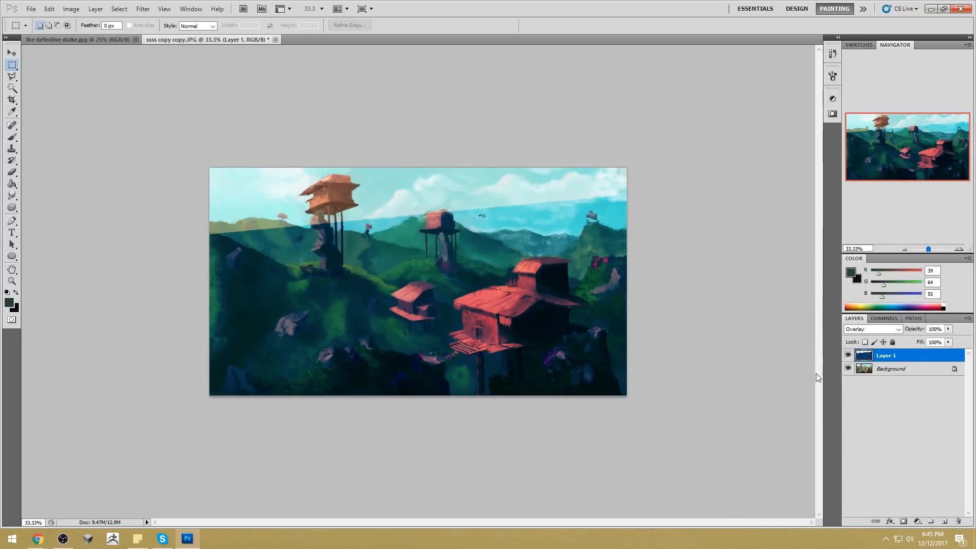
Step: Select the sky area above the slanted horizon line, outside the fill on Layer 1
left_click(872, 371)
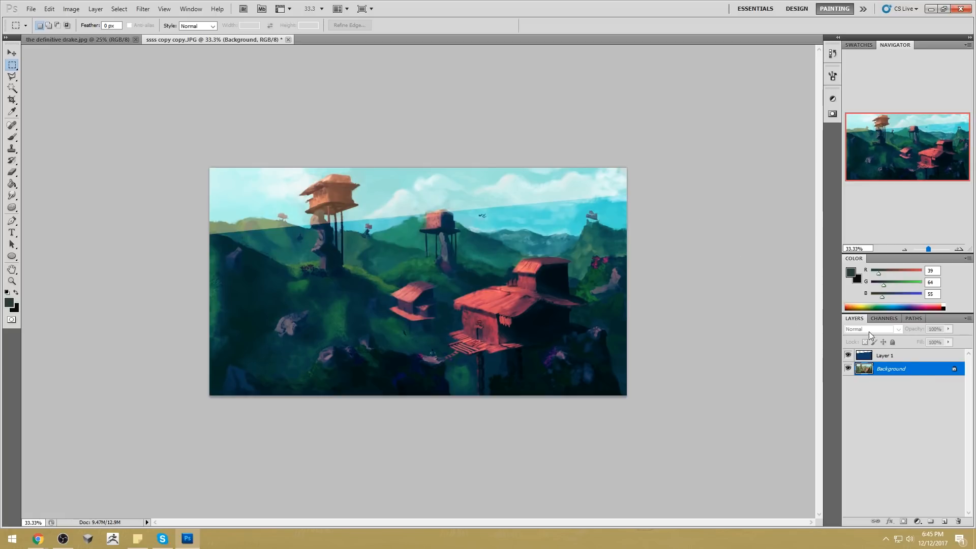
left_click(899, 359)
key("v")
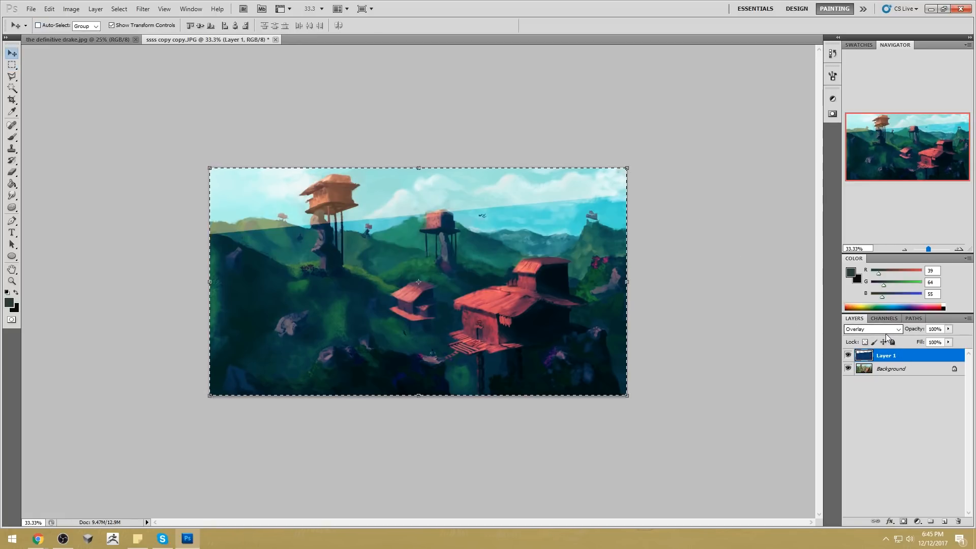
key("m")
right_click(507, 252)
left_click(543, 270)
Step: Shift the hue of the selected sky area on the Background layer to +12 with Hue/Saturation
left_click(885, 370)
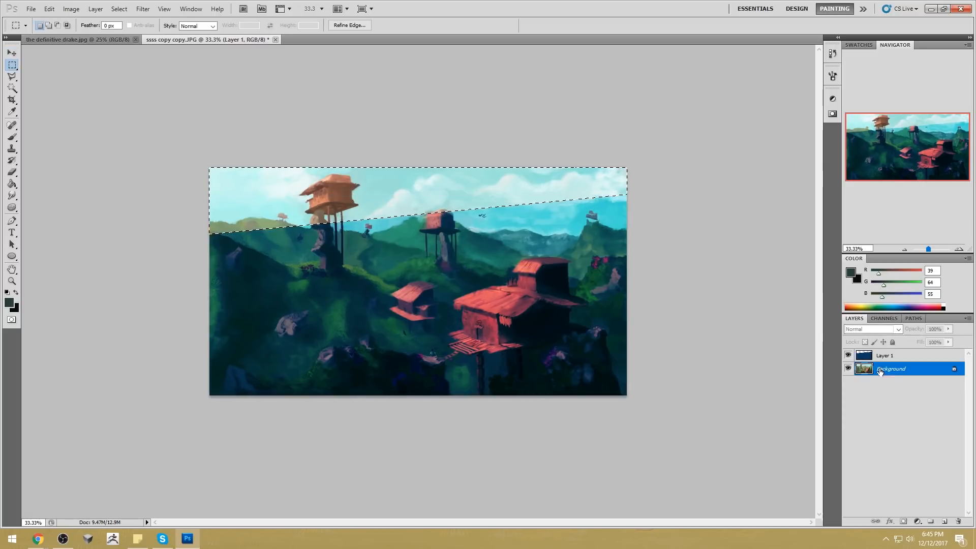
key("ctrl+u")
mouse_move(813, 301)
left_mouse_down()
mouse_move(828, 304)
mouse_move(820, 304)
left_mouse_up()
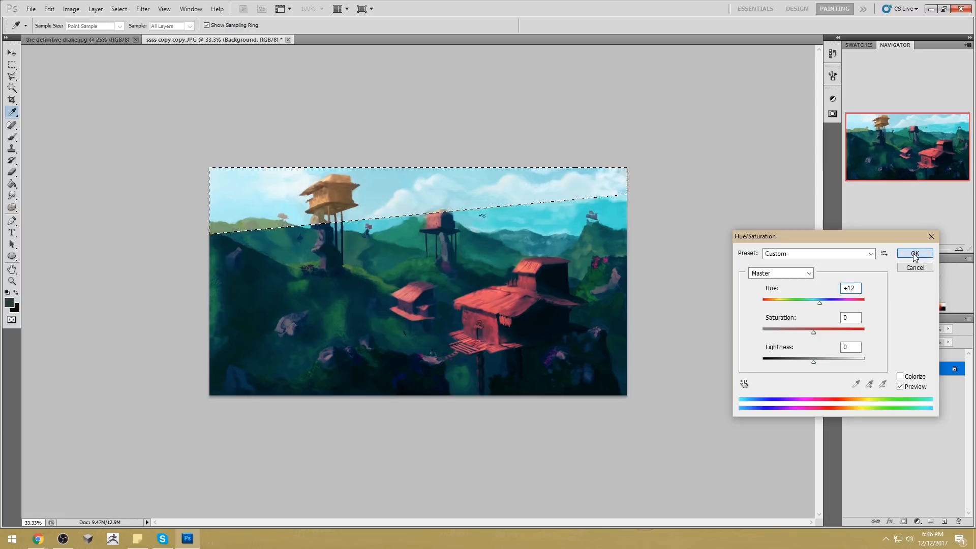
left_click(915, 254)
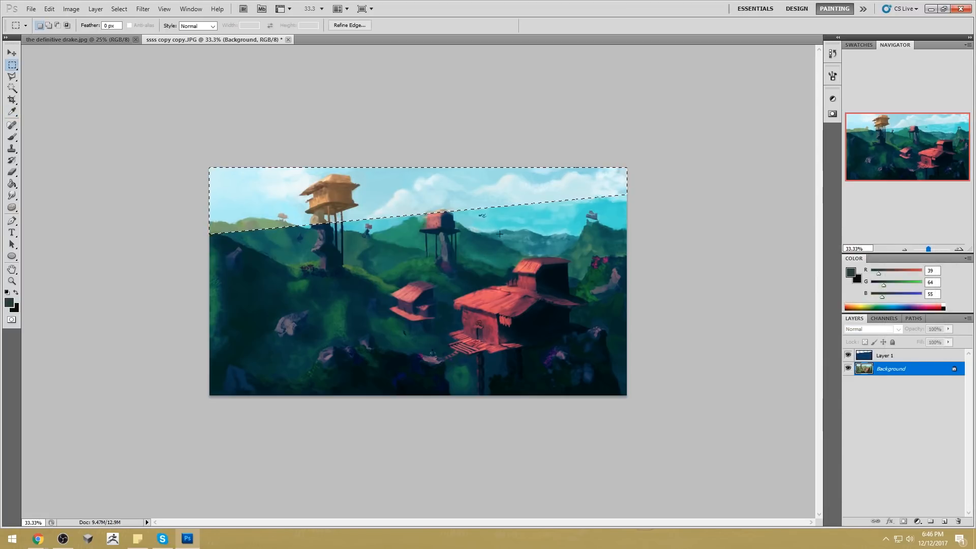
Step: Tint the selected sky with a tan sampled from the tall hut, using the Brush in Color mode at 8% opacity, and deselect
key("b")
left_click(348, 185, "alt")
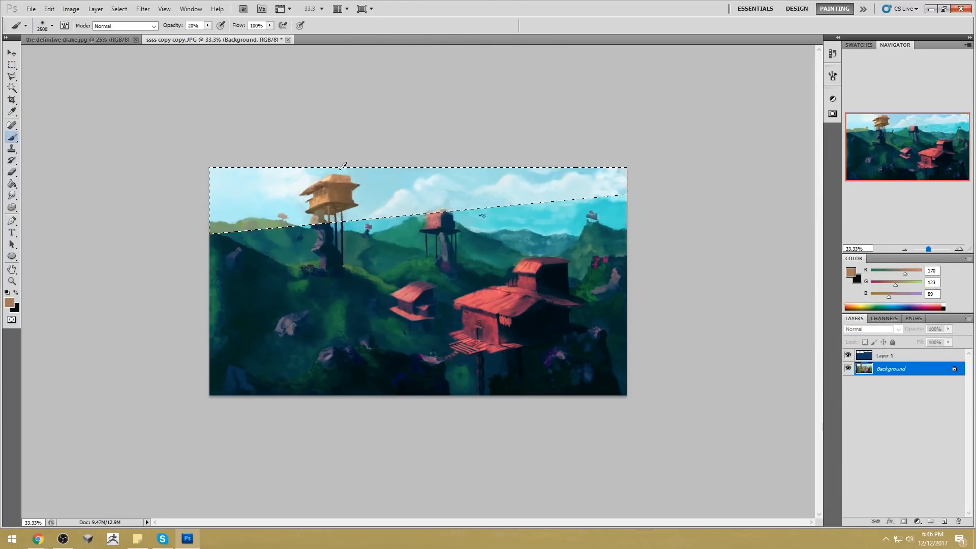
left_click(207, 25)
left_click(201, 39)
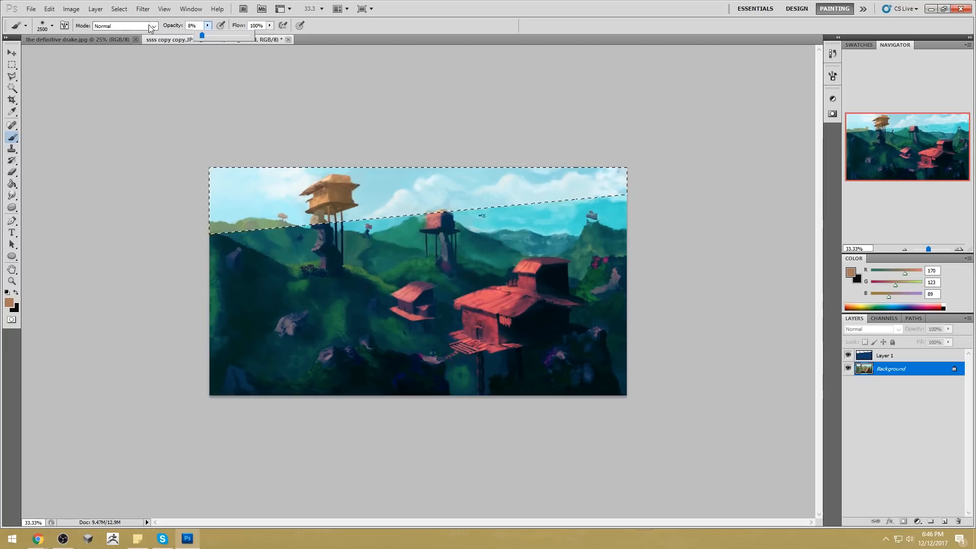
left_click(153, 26)
left_click(121, 299)
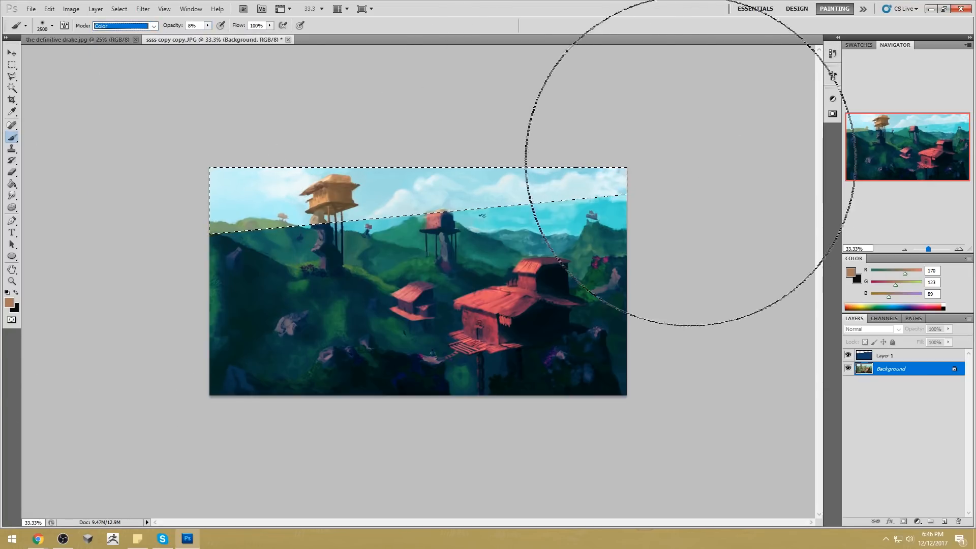
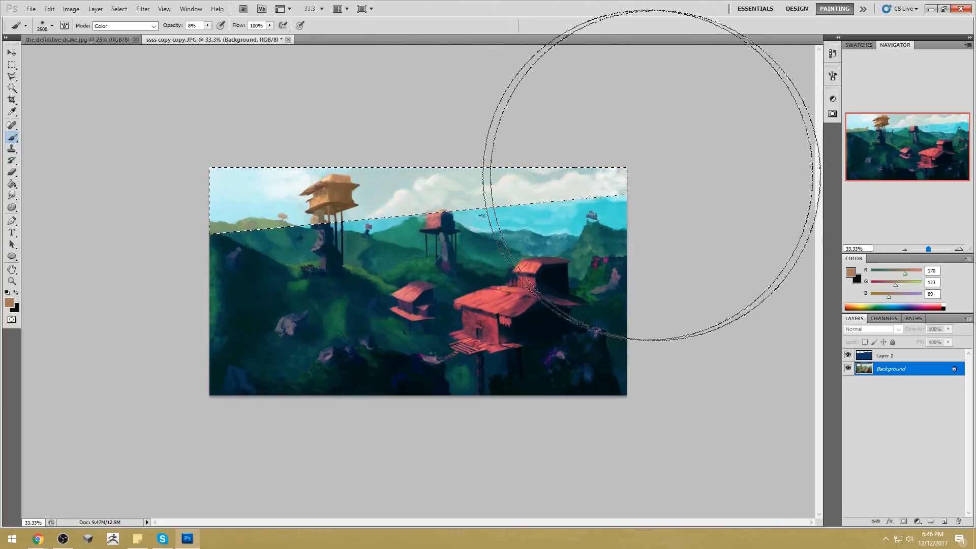
key("m")
right_click(488, 231)
left_click(488, 232)
Step: Erase the overlay fill on Layer 1 from the sky strip along the slanted horizon edge and around the tall hut
key("e")
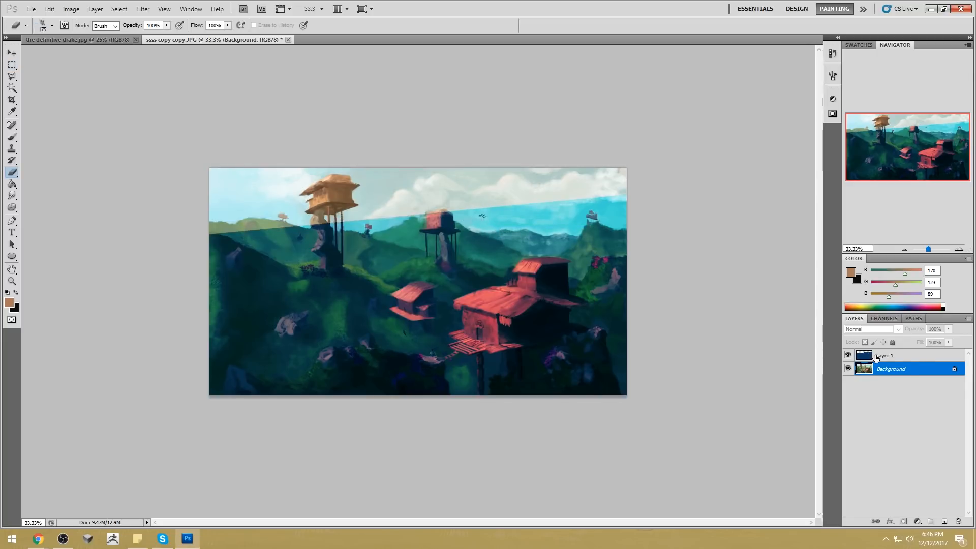
key("alt+]")
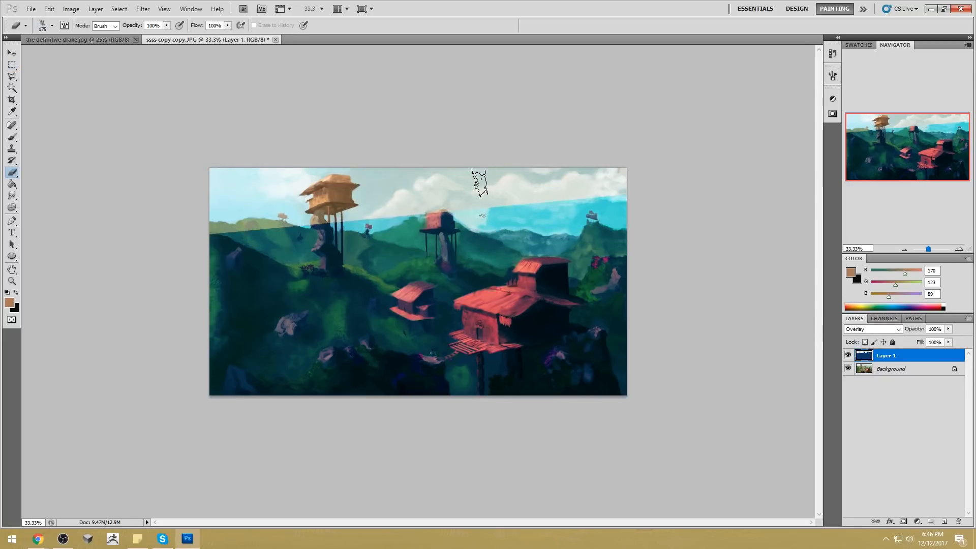
key("alt+[")
left_click(890, 356)
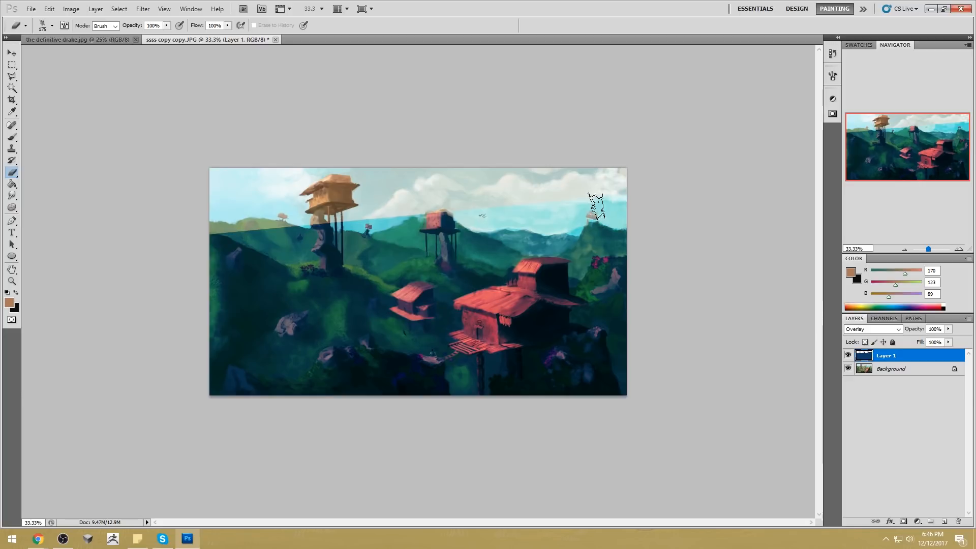
mouse_move(413, 197)
left_mouse_down()
mouse_move(374, 214)
mouse_move(389, 208)
mouse_move(302, 214)
mouse_move(318, 209)
left_mouse_up()
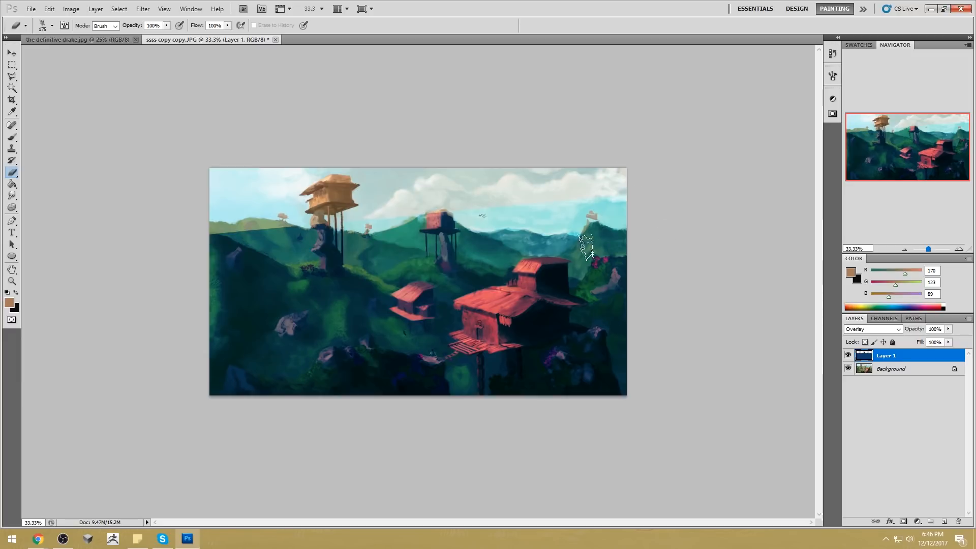
Step: Erase the overlay fill on Layer 1 from the sunlit roofs of the large hut and the small hut beside it
key("bracketleft")
key("bracketleft")
key("bracketleft")
key("bracketleft")
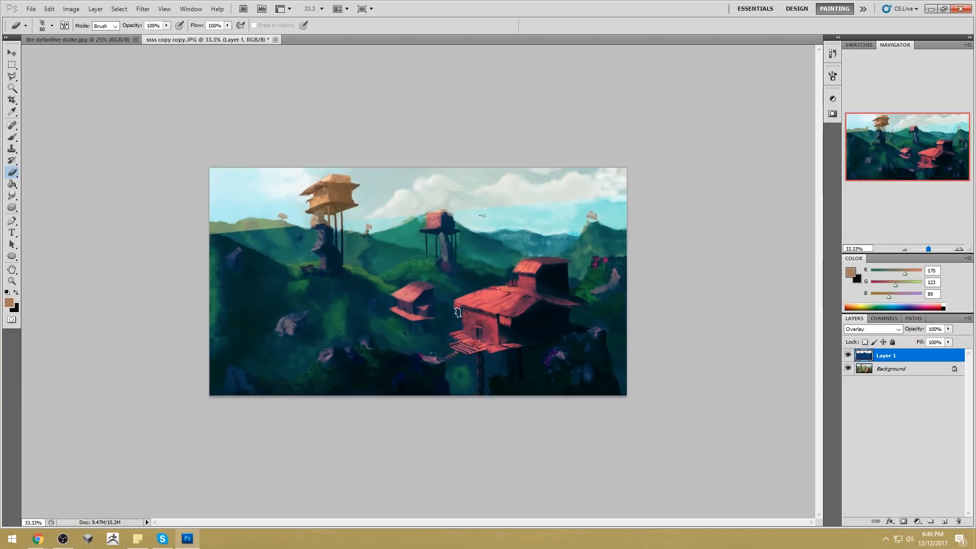
mouse_move(468, 312)
left_mouse_down()
mouse_move(501, 321)
mouse_move(458, 303)
mouse_move(501, 294)
mouse_move(492, 293)
mouse_move(524, 300)
mouse_move(486, 303)
mouse_move(519, 303)
mouse_move(514, 313)
mouse_move(531, 302)
mouse_move(526, 281)
left_mouse_up()
key("bracketleft")
key("bracketleft")
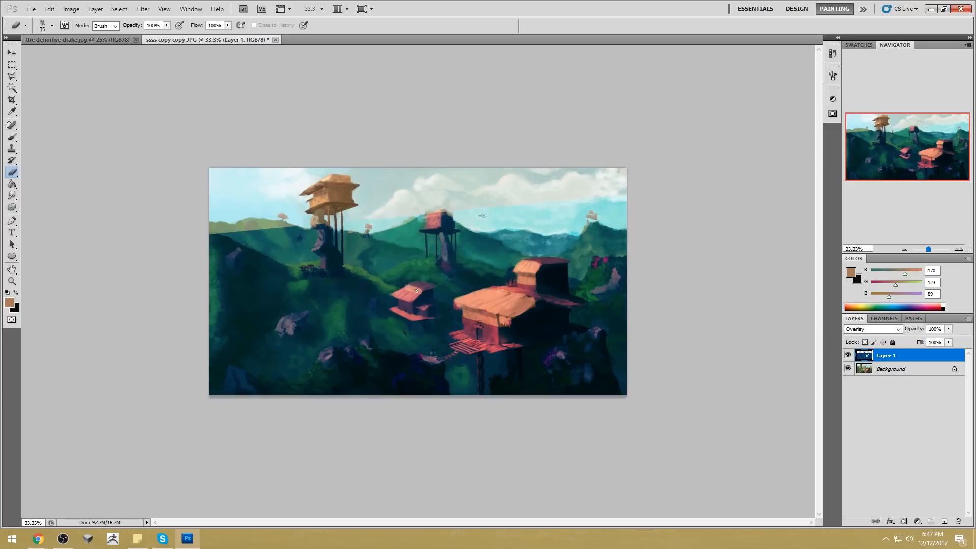
left_click_drag(420, 291, 417, 290)
Step: Hide Layer 1 and sample the pale green upper sky on the Background layer with a smaller Brush
left_click(847, 356)
left_click(847, 356)
left_click(848, 356)
left_click(895, 376)
key("b")
left_click(488, 173, "alt")
key("bracketleft")
key("bracketleft")
key("bracketleft")
key("bracketleft")
key("bracketleft")
key("bracketleft")
key("bracketleft")
key("bracketleft")
key("bracketleft")
key("bracketleft")
key("bracketleft")
key("bracketleft")
key("bracketleft")
key("bracketleft")
key("bracketleft")
key("bracketleft")
key("bracketleft")
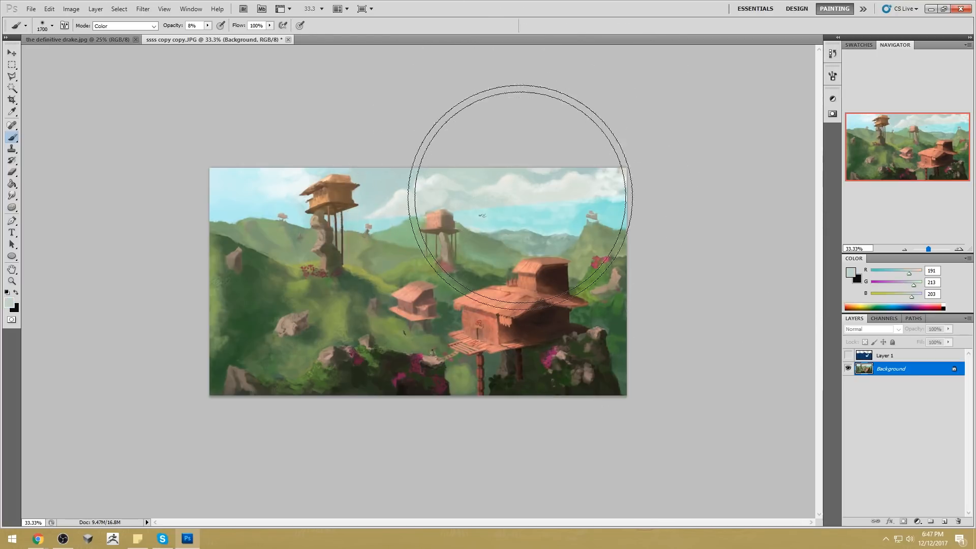
Step: Lasso the cyan sky strip above the distant mountains, leave out the huts, and hide the selection edges
mouse_move(16, 89)
left_mouse_down()
mouse_move(48, 89)
mouse_move(49, 76)
left_mouse_up()
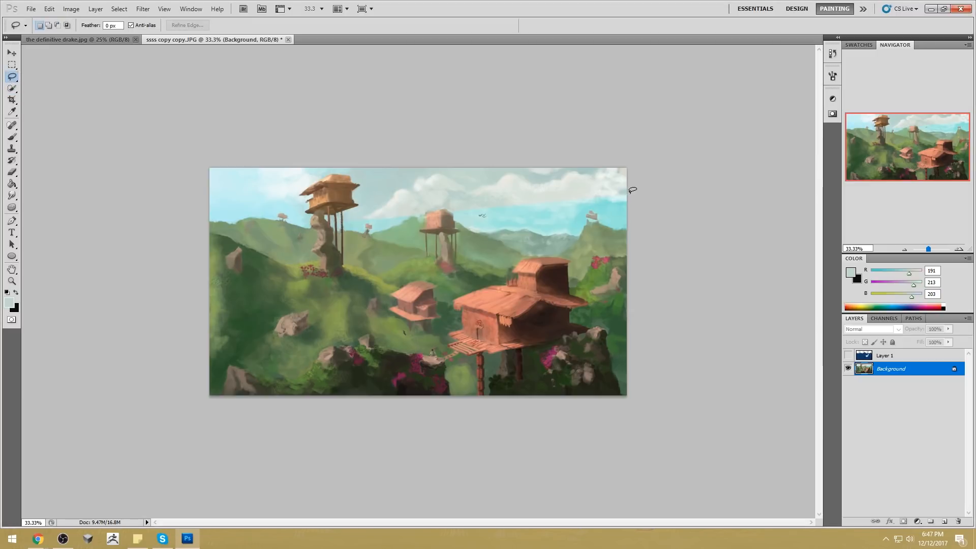
left_click_drag(512, 229, 591, 221)
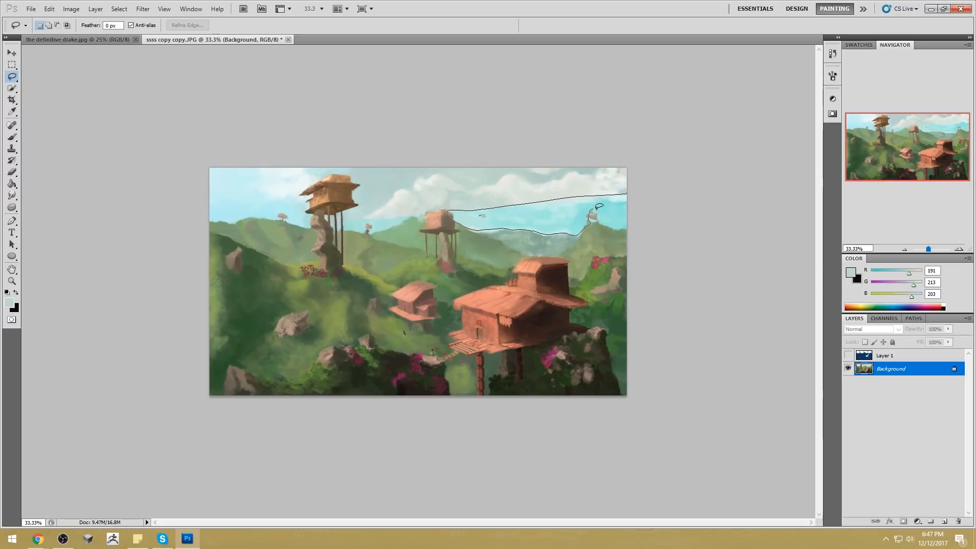
left_click_drag(640, 185, 639, 186)
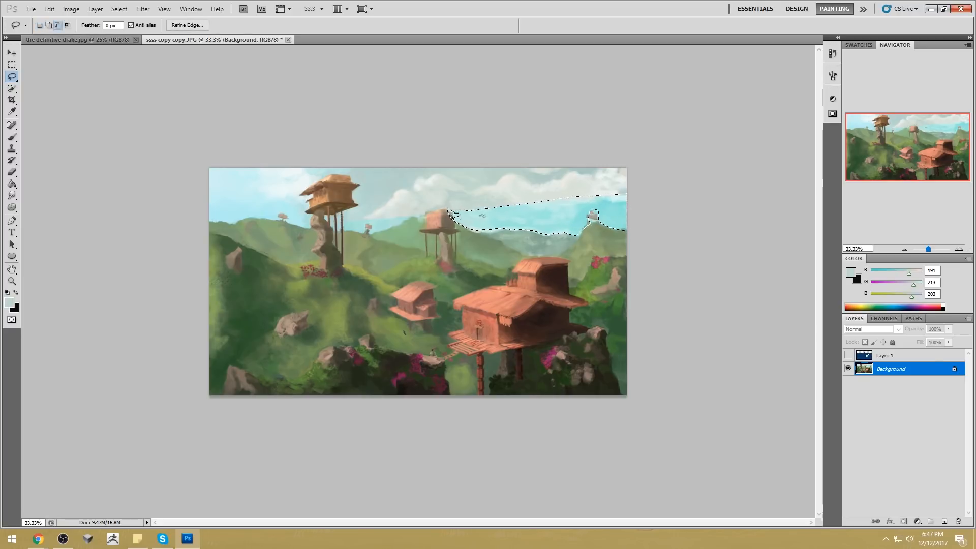
left_click_drag(421, 211, 413, 217)
key("ctrl+h")
Step: Shift the selected sky strip to hue -11 and saturation -21 with Hue/Saturation, and deselect
key("ctrl+u")
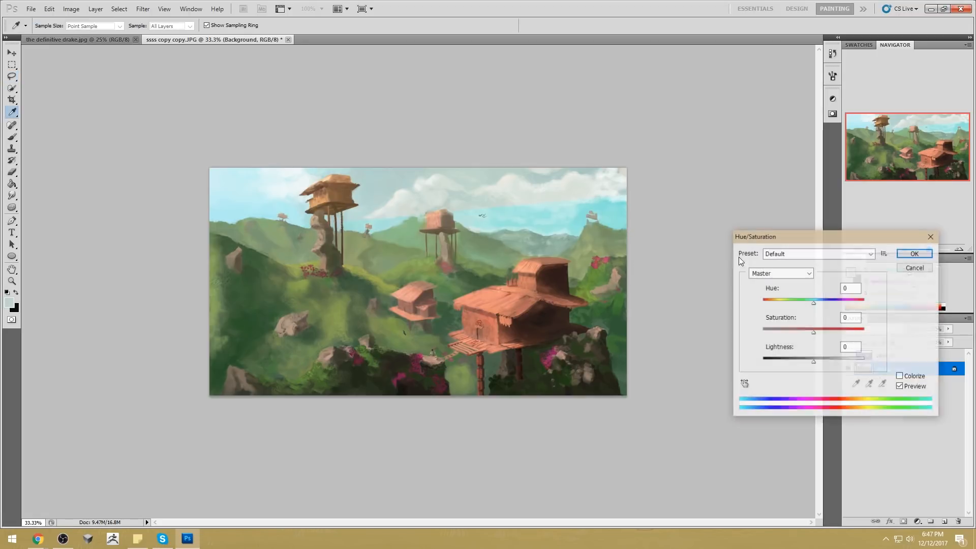
left_click_drag(813, 302, 803, 334)
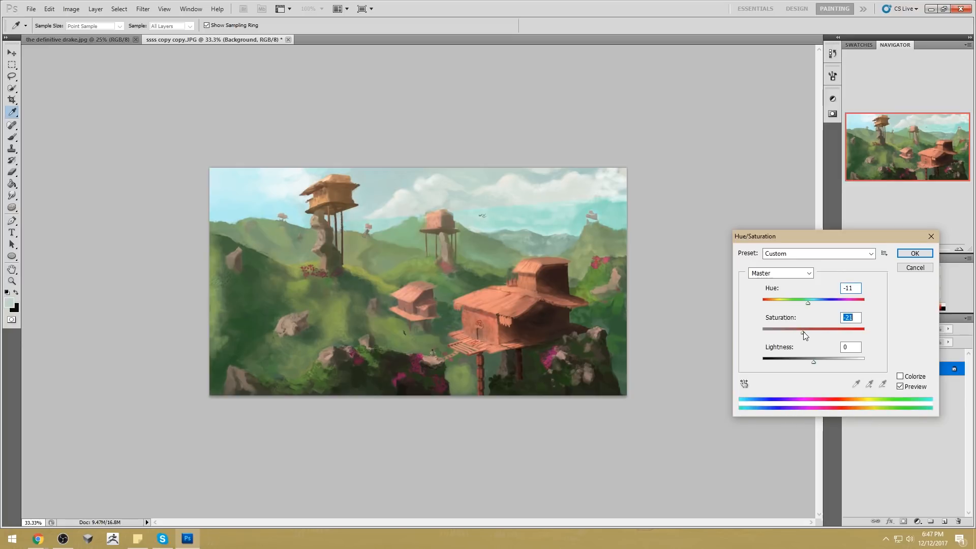
left_click(915, 256)
key("m")
right_click(451, 224)
left_click(470, 230)
Step: Even out the sky's colour with a pale green sampled from the upper sky, using the Brush in Color mode at 40% opacity
left_click(15, 196)
right_click(16, 197)
left_click(53, 213)
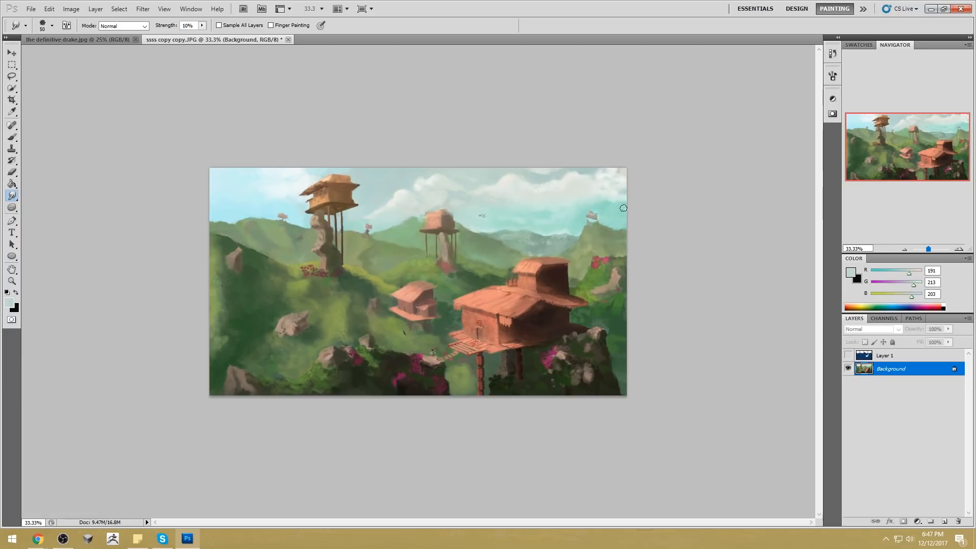
key("b")
left_click(526, 169, "alt")
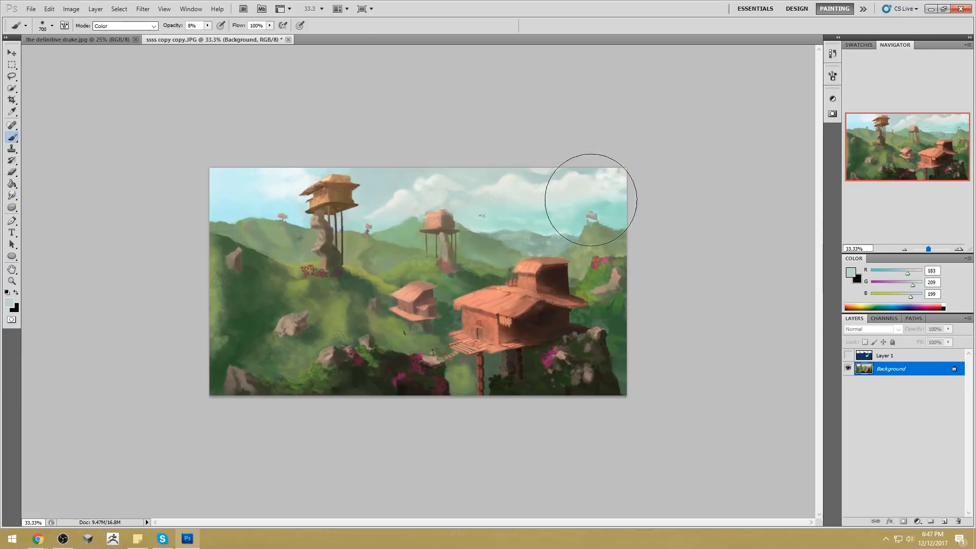
key("bracketleft")
key("bracketleft")
key("bracketleft")
key("bracketleft")
key("bracketleft")
key("bracketleft")
key("bracketleft")
key("bracketleft")
key("bracketleft")
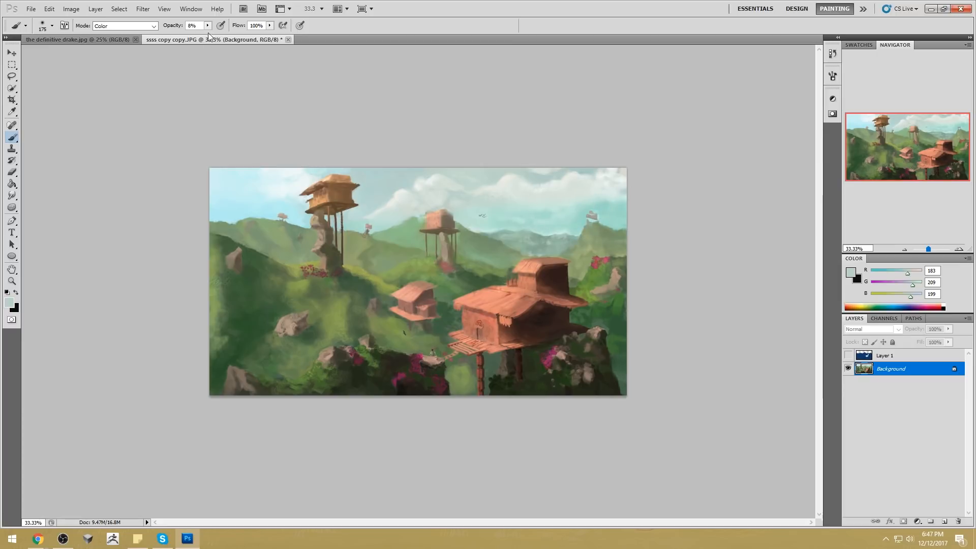
left_click_drag(209, 25, 225, 35)
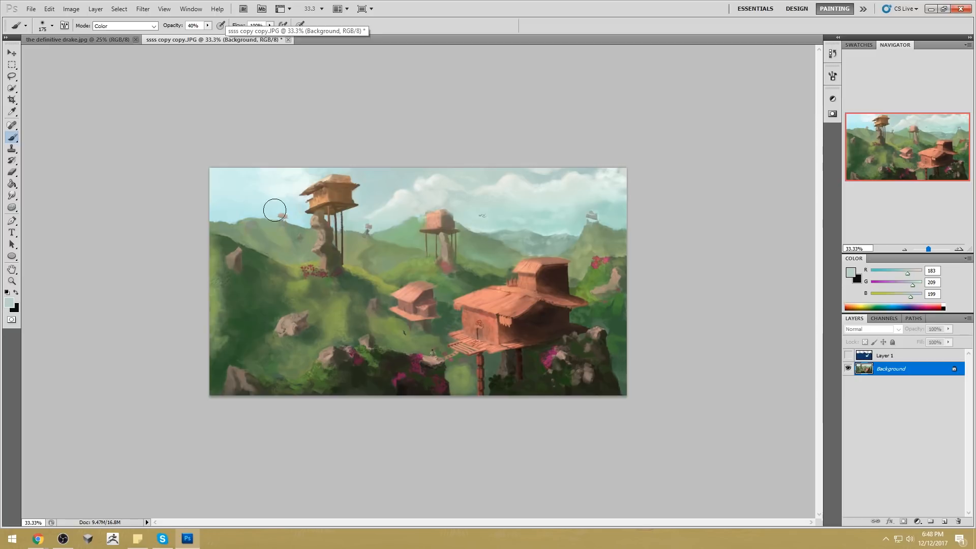
Step: Show Layer 1 again and lower its fill to 57%
left_click(848, 355)
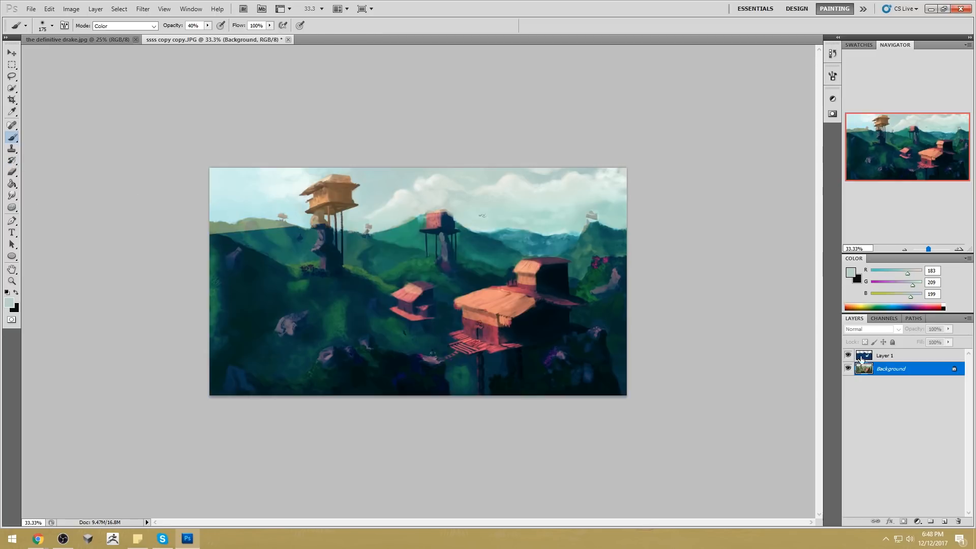
left_click(870, 350)
left_click_drag(949, 343, 932, 354)
left_click(880, 369)
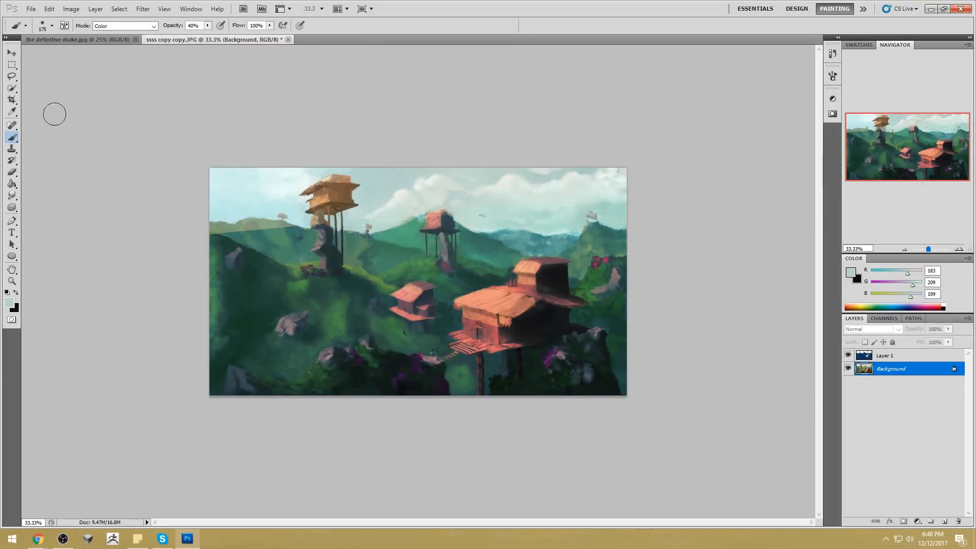
left_click(12, 90)
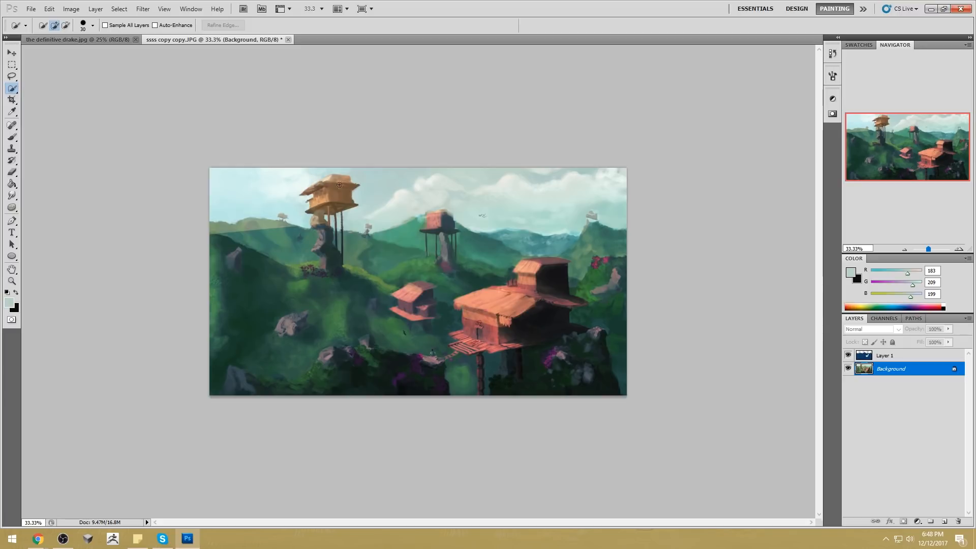
mouse_move(494, 316)
left_mouse_down()
mouse_move(478, 315)
mouse_move(482, 340)
left_mouse_up()
key("alt+bracketright")
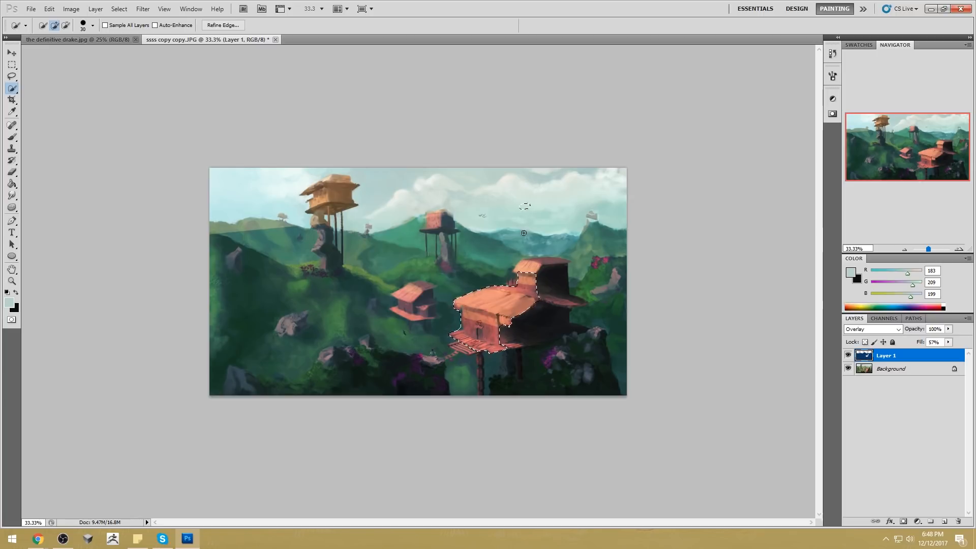
key("m")
right_click(540, 241)
left_click(546, 245)
Step: Select the overlay-covered landscape on Layer 1, leaving out the sky and the three sunlit roof areas
left_click(16, 89)
left_click(527, 269)
left_click(413, 293)
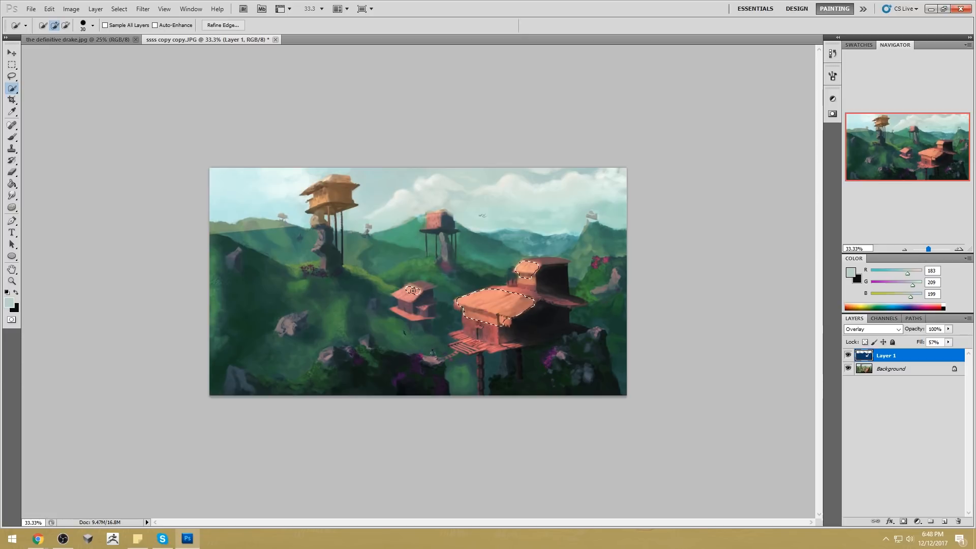
left_click(532, 277)
key("ctrl+shift+i")
key("v")
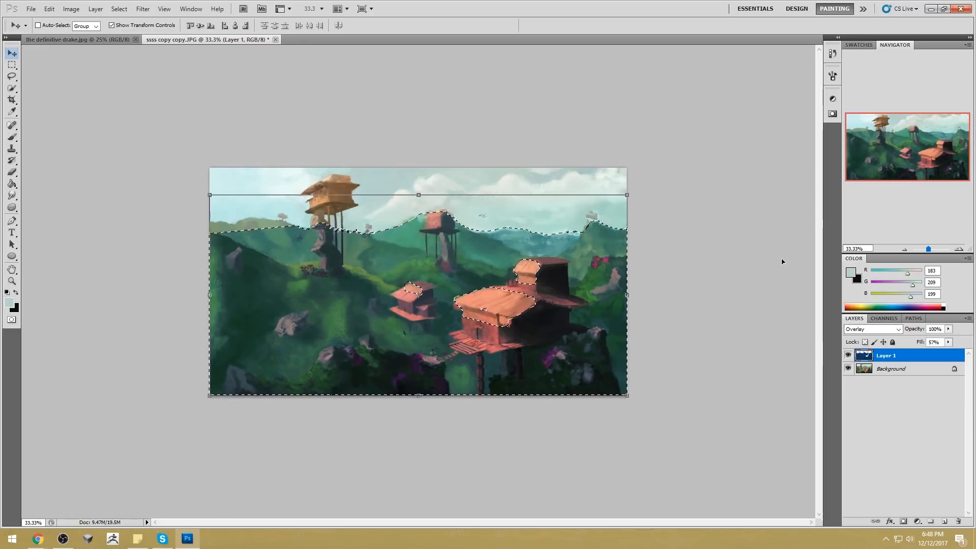
Step: Invert the selection and brighten the sunlit roofs on the Background layer with the Dodge tool on Highlights at 25% exposure
left_click(883, 369)
key("ctrl+d")
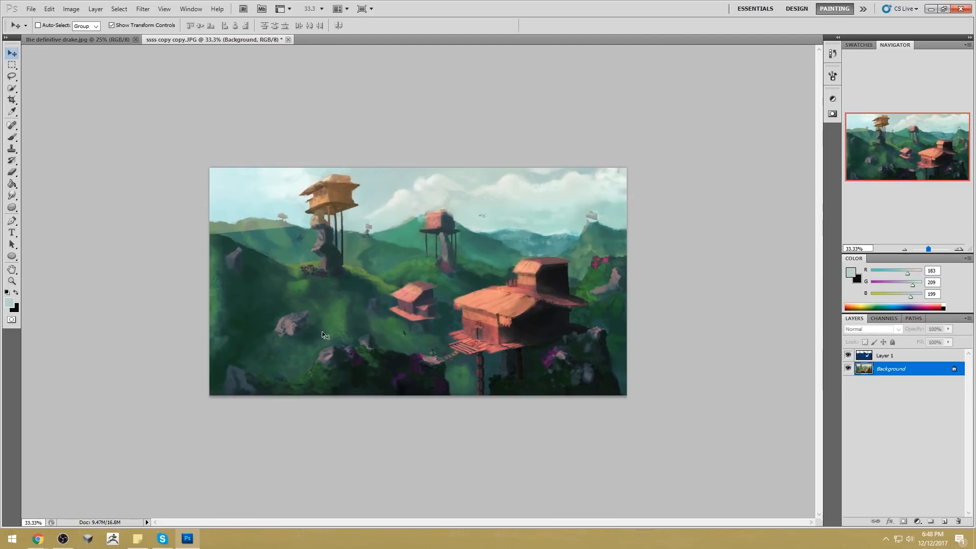
left_click(11, 207)
left_click(49, 210)
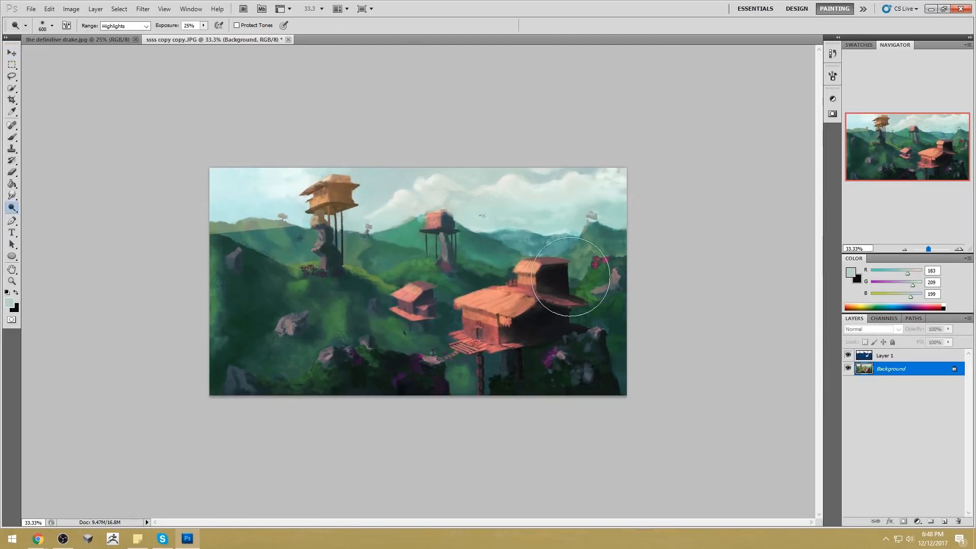
key("m")
right_click(485, 275)
left_click(513, 281)
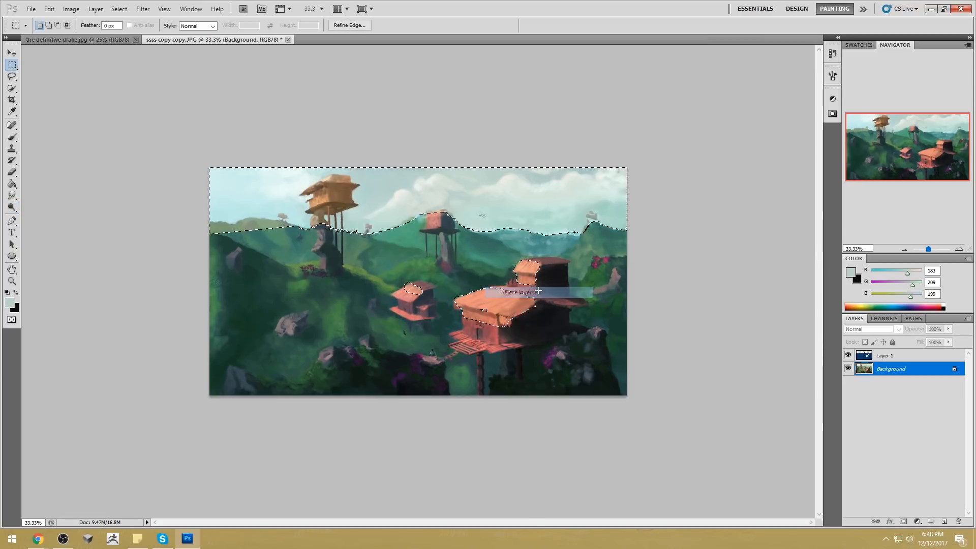
left_click(11, 207)
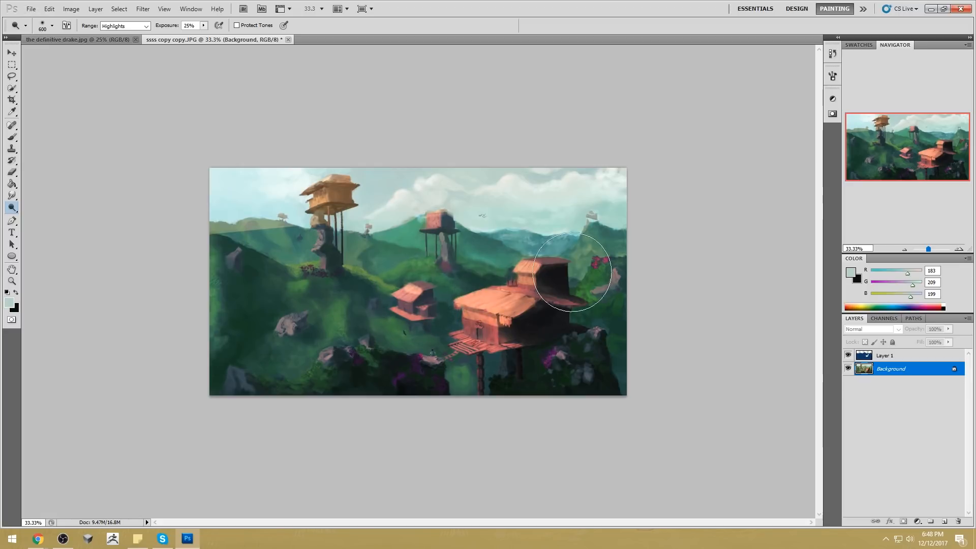
Step: Invert the selection back to the landscape and desaturate it with the Sponge tool at 49% flow
key("m")
right_click(500, 302)
left_click(529, 319)
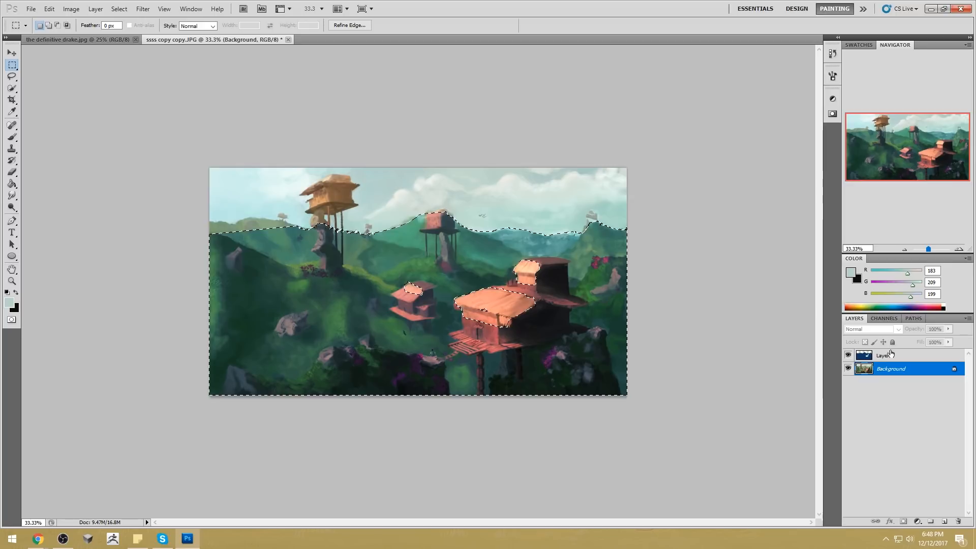
key("ctrl+d")
left_click(11, 207)
left_click(41, 225)
mouse_move(516, 284)
left_mouse_down()
mouse_move(549, 283)
mouse_move(491, 345)
mouse_move(459, 332)
mouse_move(564, 348)
mouse_move(601, 321)
mouse_move(607, 358)
mouse_move(633, 274)
mouse_move(402, 362)
mouse_move(389, 336)
mouse_move(288, 356)
mouse_move(285, 329)
mouse_move(264, 314)
mouse_move(267, 276)
mouse_move(337, 296)
mouse_move(473, 273)
mouse_move(443, 255)
mouse_move(468, 258)
mouse_move(462, 243)
mouse_move(473, 243)
mouse_move(618, 247)
mouse_move(580, 287)
mouse_move(609, 275)
mouse_move(644, 318)
left_mouse_up()
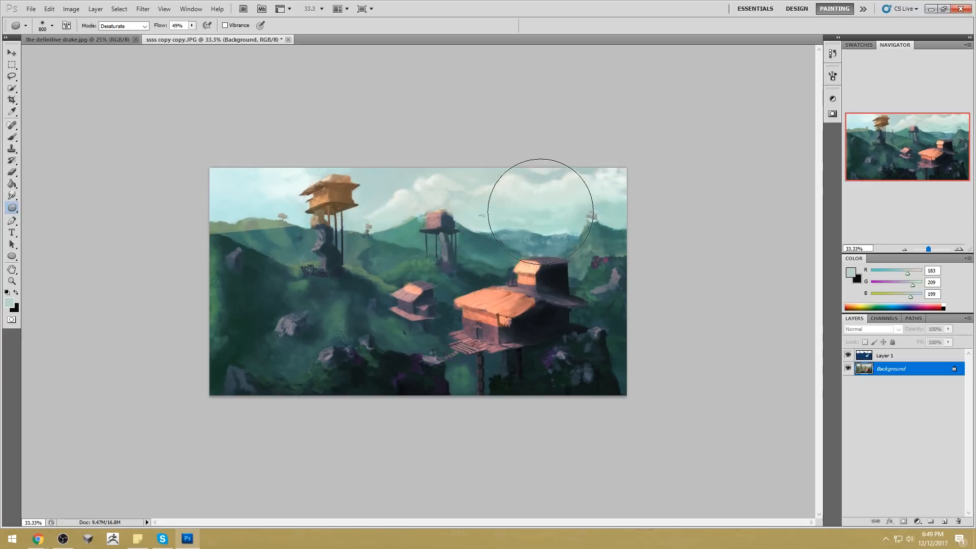
Step: Enlarge the Brush to 2200, add a layer above Background, and sample dark purple-grey from the large hut's shaded upper roof
key("b")
key("bracketright")
key("bracketright")
key("bracketright")
key("bracketright")
key("bracketright")
key("bracketright")
key("bracketright")
key("bracketright")
key("bracketright")
key("bracketright")
key("bracketright")
key("bracketright")
key("bracketright")
key("bracketright")
key("bracketright")
key("bracketright")
key("bracketright")
key("bracketright")
key("bracketright")
key("bracketright")
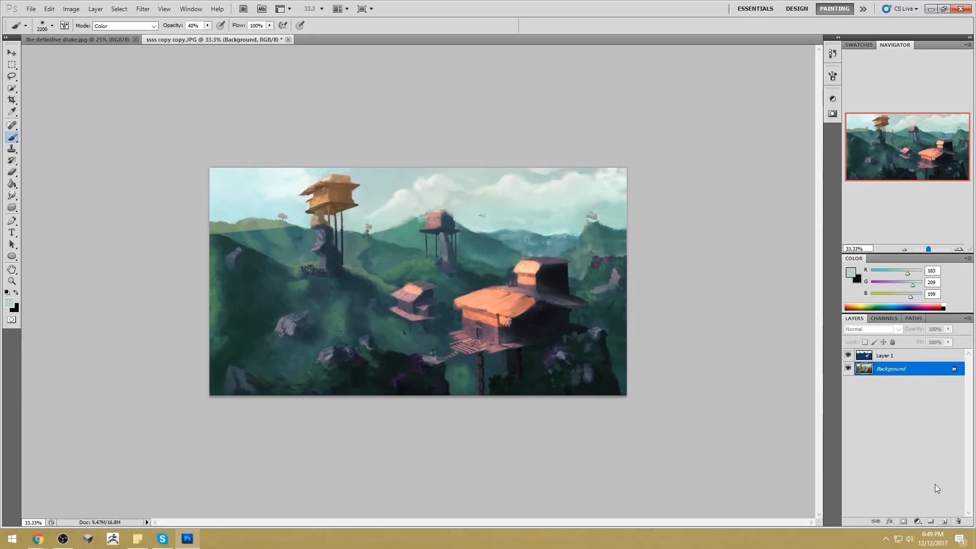
left_click(944, 520)
left_click(558, 261, "alt")
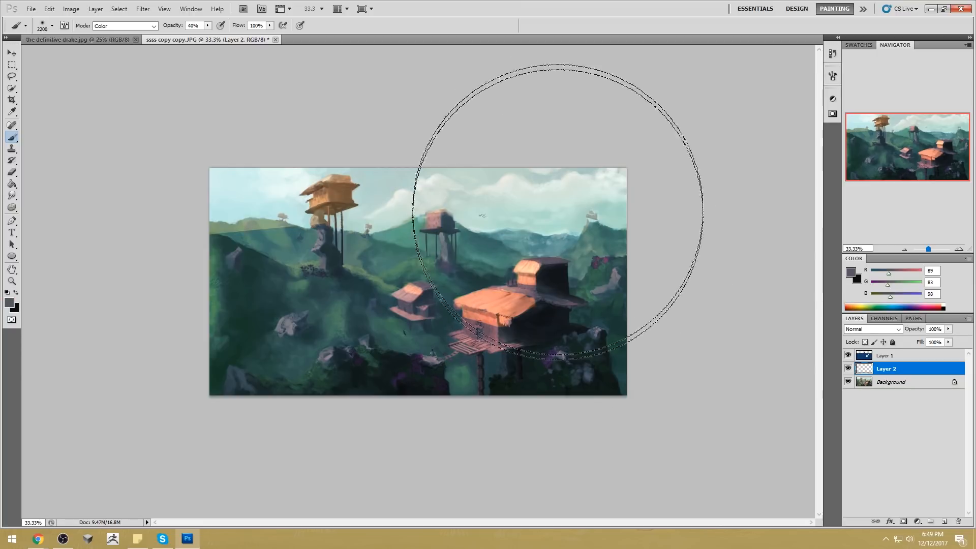
Step: Darken the sky and distant hills on the painting's right side with broad purple-grey strokes on Layer 2 at 40% opacity
right_click(531, 203)
left_click(539, 209)
mouse_move(508, 180)
left_mouse_down()
mouse_move(564, 111)
mouse_move(631, 146)
mouse_move(422, 171)
left_mouse_up()
key("ctrl+z")
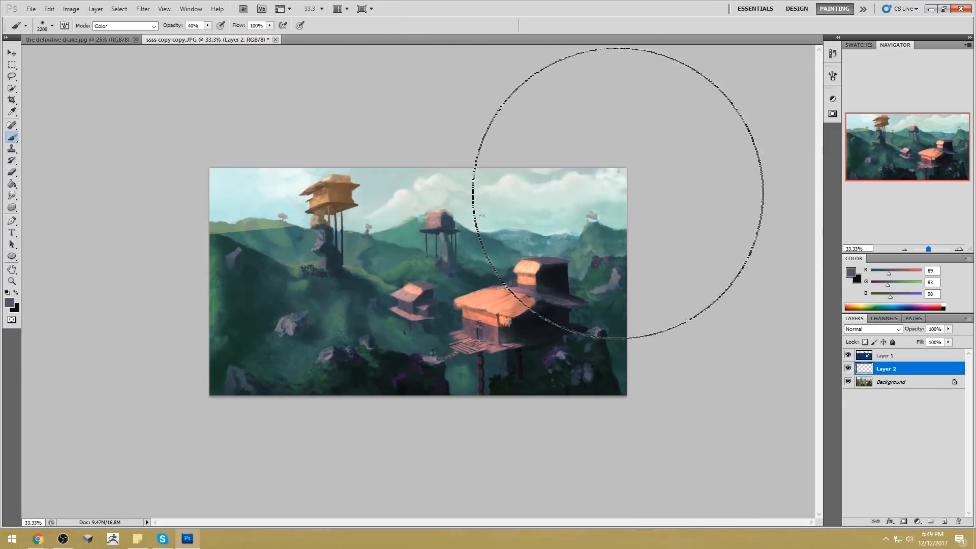
left_click_drag(422, 203, 664, 50)
left_click_drag(640, 188, 724, 103)
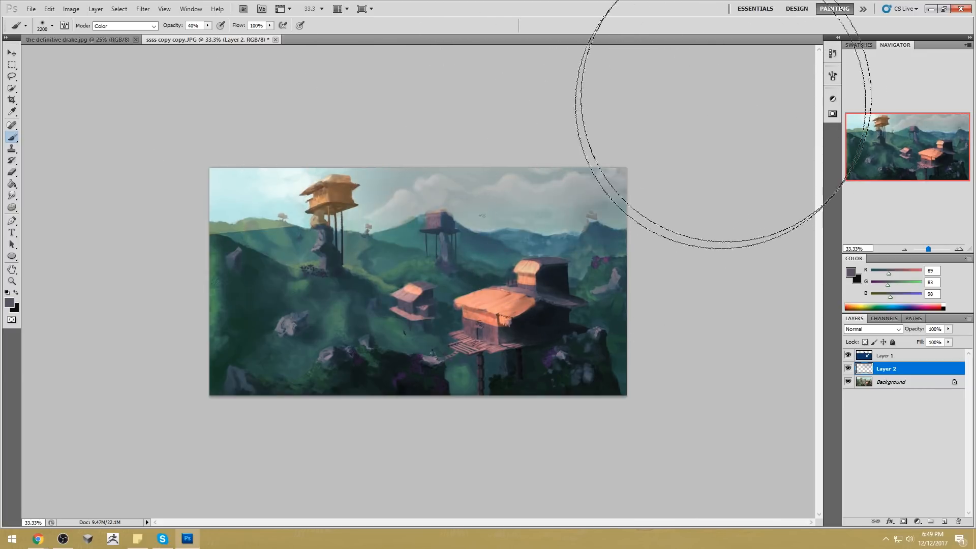
Step: Set the foreground colour to a warm pale yellow-orange, RGB 249, 214, 147
left_click(852, 273)
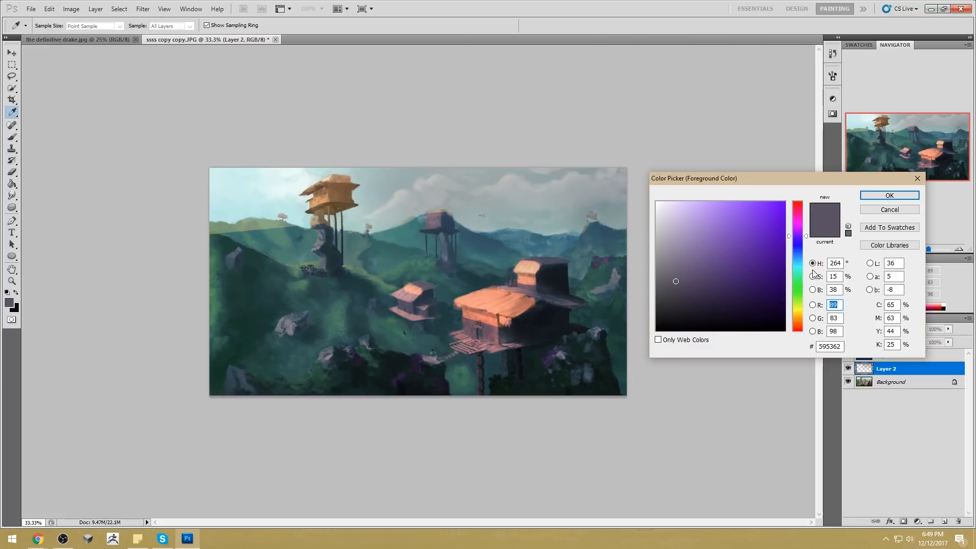
left_click_drag(799, 319, 800, 313)
left_click_drag(722, 212, 695, 202)
left_click_drag(802, 319, 802, 317)
left_click_drag(703, 202, 709, 205)
left_click(889, 196)
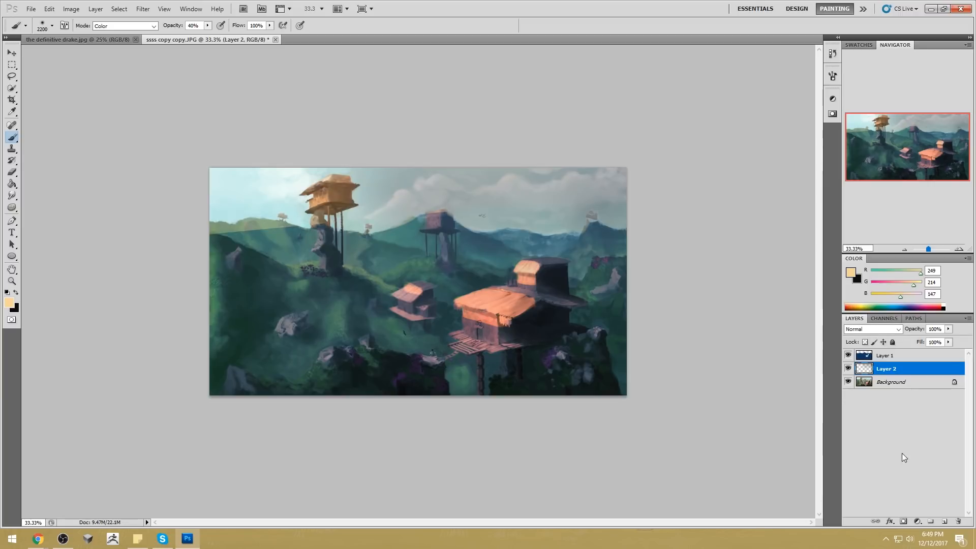
Step: Add a layer above Layer 2 and paint a warm yellow glow over the upper-left sky and tall hut
left_click(945, 521)
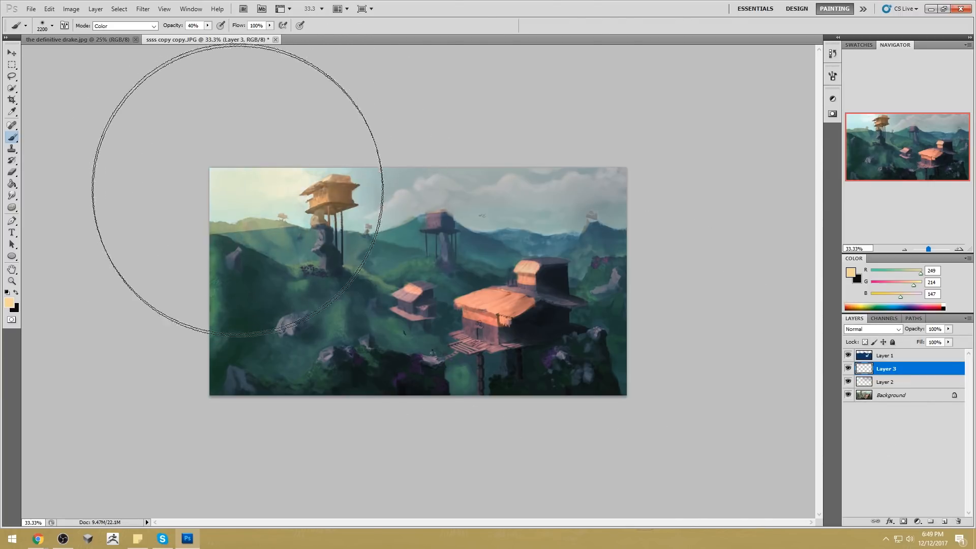
left_click_drag(305, 137, 437, 99)
mouse_move(295, 204)
left_mouse_down()
mouse_move(226, 200)
mouse_move(552, 151)
mouse_move(343, 189)
mouse_move(337, 199)
mouse_move(490, 162)
mouse_move(242, 201)
mouse_move(428, 168)
left_mouse_up()
Step: Smudge the hard overlay edge on Layer 1 along the left hills at 10% strength
left_click(848, 355)
left_click(848, 356)
left_click(864, 355)
left_click(12, 198)
right_click(12, 198)
left_click(57, 213)
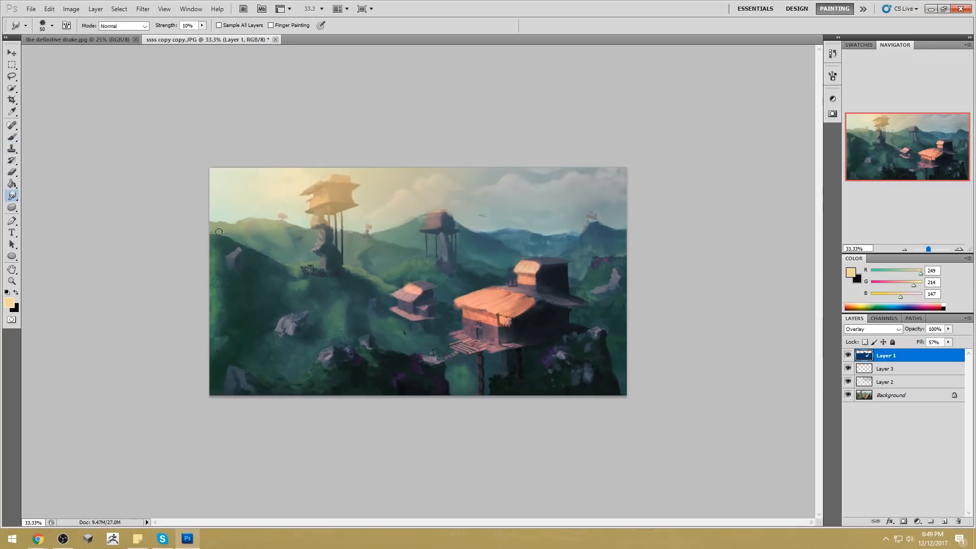
left_click_drag(348, 213, 279, 227)
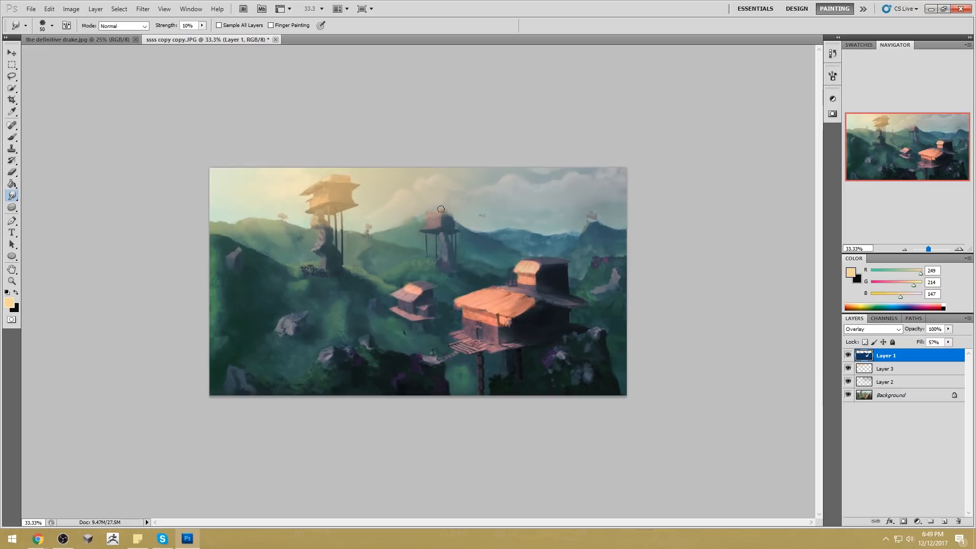
Step: Erase the warm glow from the left and middle hills on Layer 3 with a large soft eraser
key("b")
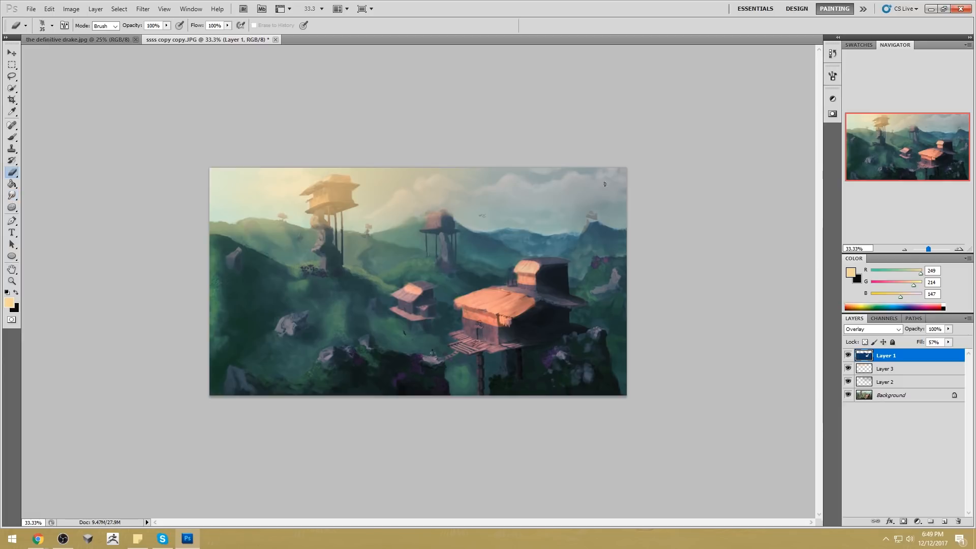
left_click(867, 366)
right_click(518, 208)
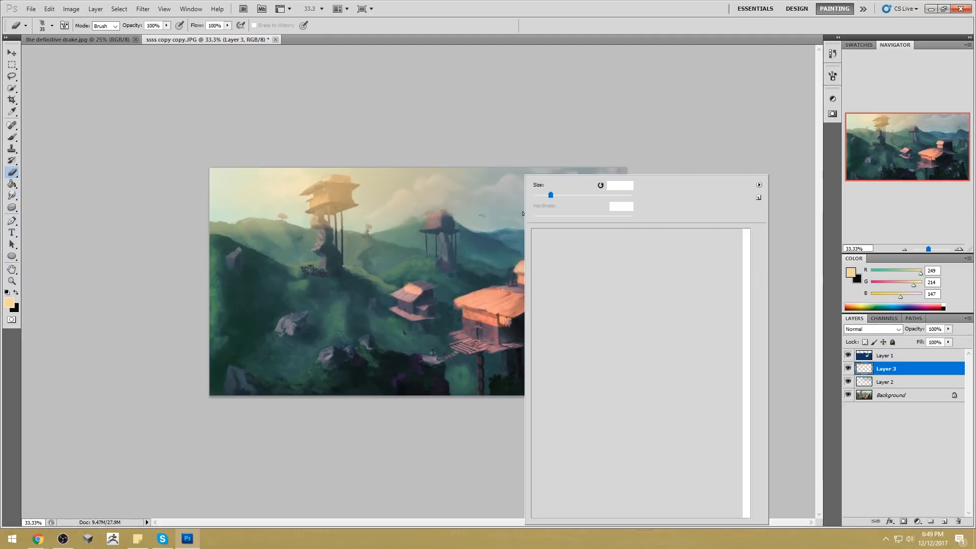
left_click(608, 288)
left_click(702, 130)
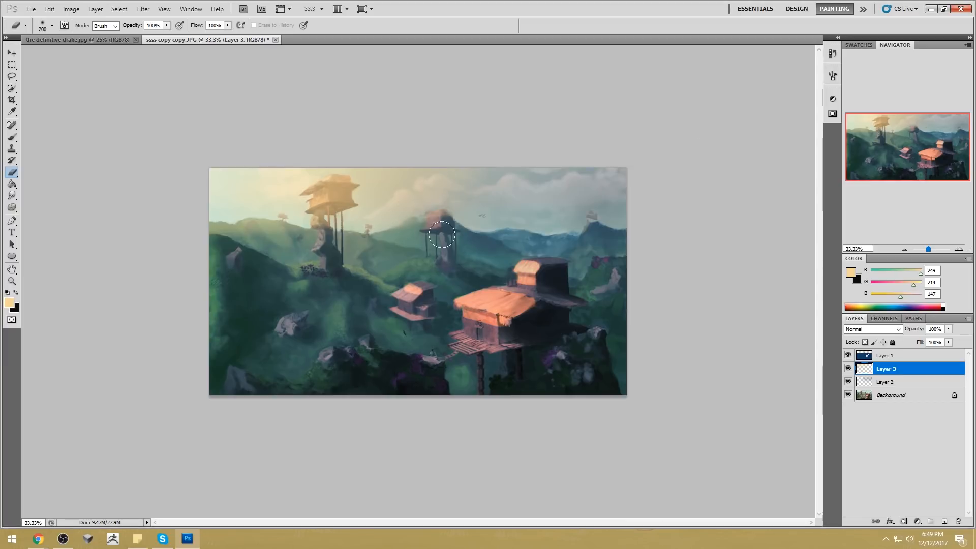
key("bracketright")
key("bracketright")
key("bracketright")
key("bracketright")
key("bracketright")
left_click_drag(260, 266, 431, 252)
Step: Clean up the remaining glow on Layer 3 along the middle and right hills with a smaller eraser
key("bracketleft")
key("bracketleft")
key("bracketleft")
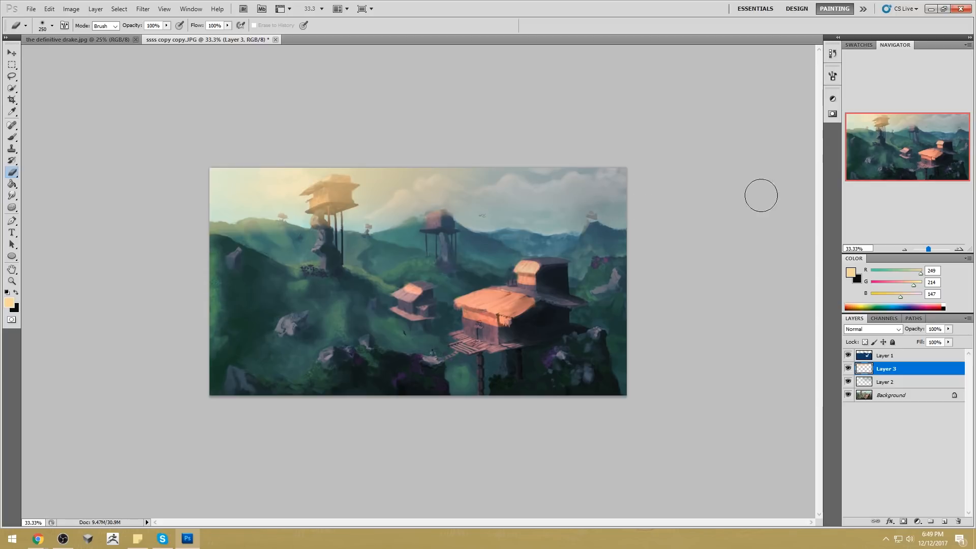
left_click_drag(398, 266, 612, 228)
key("bracketleft")
key("bracketleft")
key("bracketleft")
key("bracketleft")
key("bracketleft")
key("bracketleft")
key("bracketleft")
key("bracketleft")
left_click(847, 370)
left_click(849, 369)
Step: Try out successive blend modes on Layer 3, including Darker Color, Lighten, Color Dodge, Overlay and Hard Light
left_click(871, 329)
left_click(870, 70)
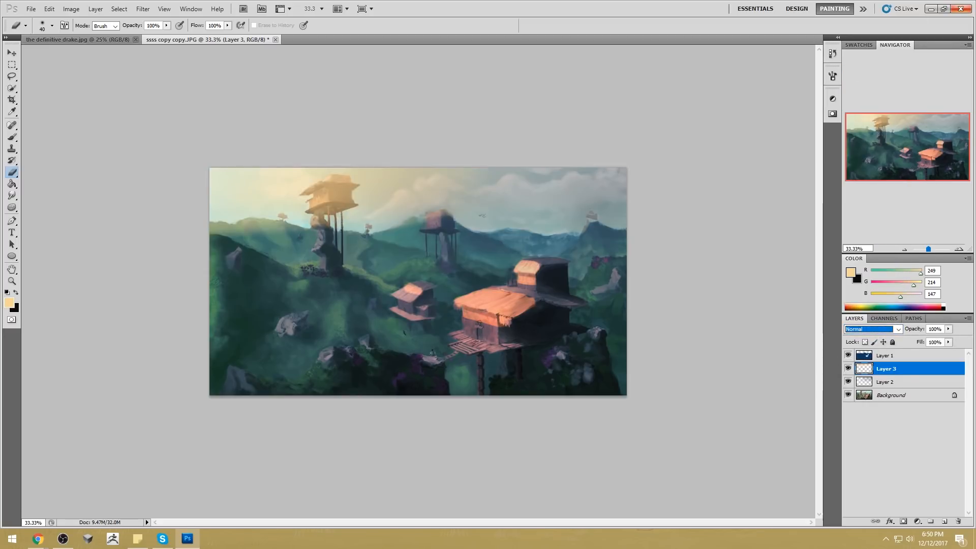
key("Down")
key("Down")
key("Down")
key("Down")
key("Down")
key("Down")
key("Down")
key("Down")
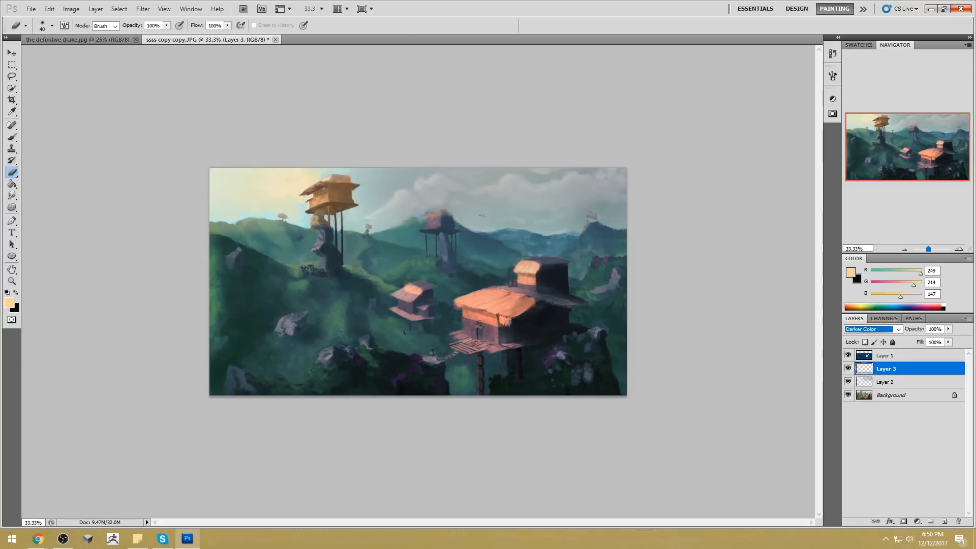
key("Up")
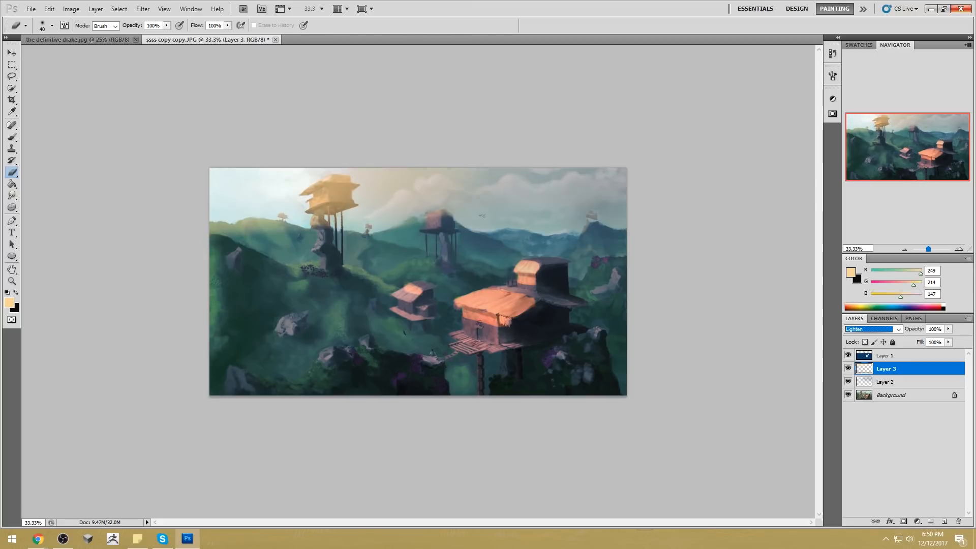
key("Down")
key("Down")
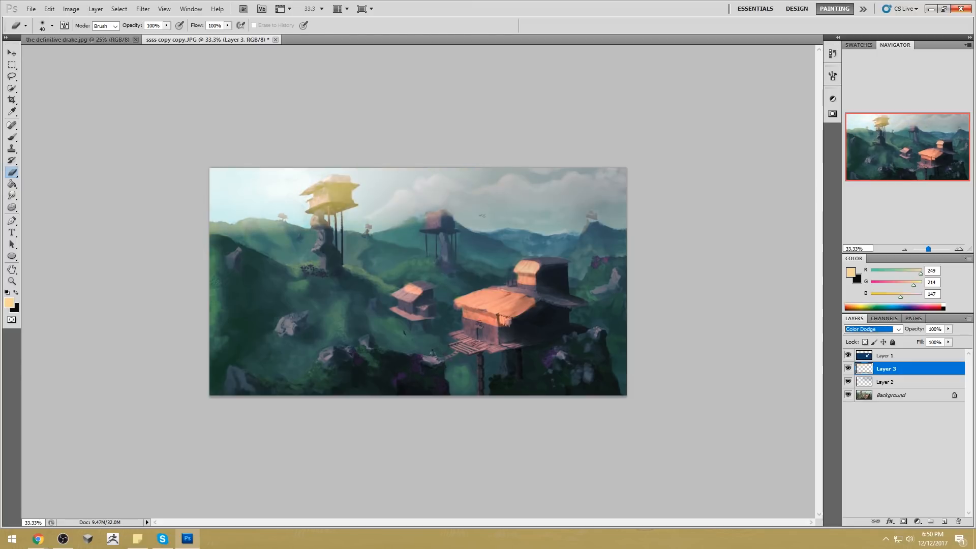
key("Down")
key("Down")
key("Down")
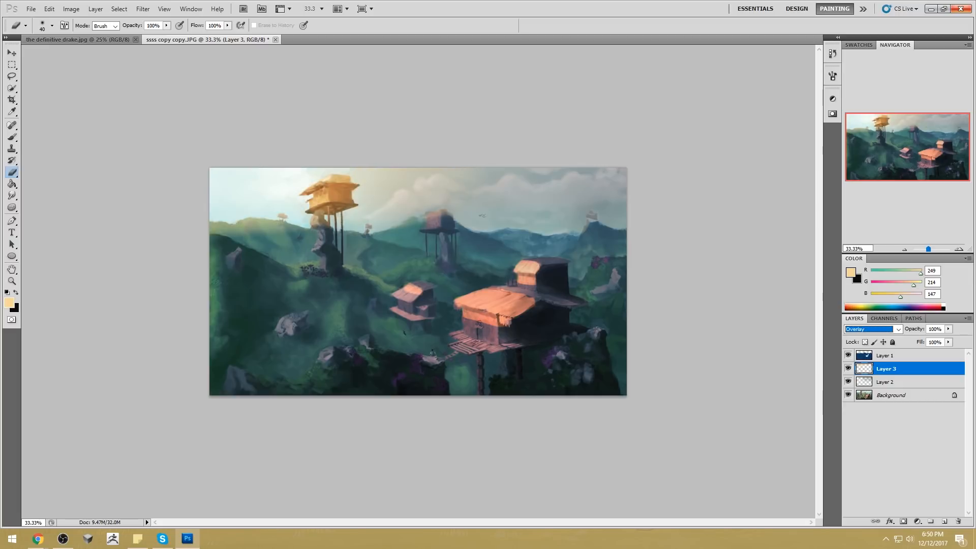
key("Down")
key("Down")
key("Down")
key("Up")
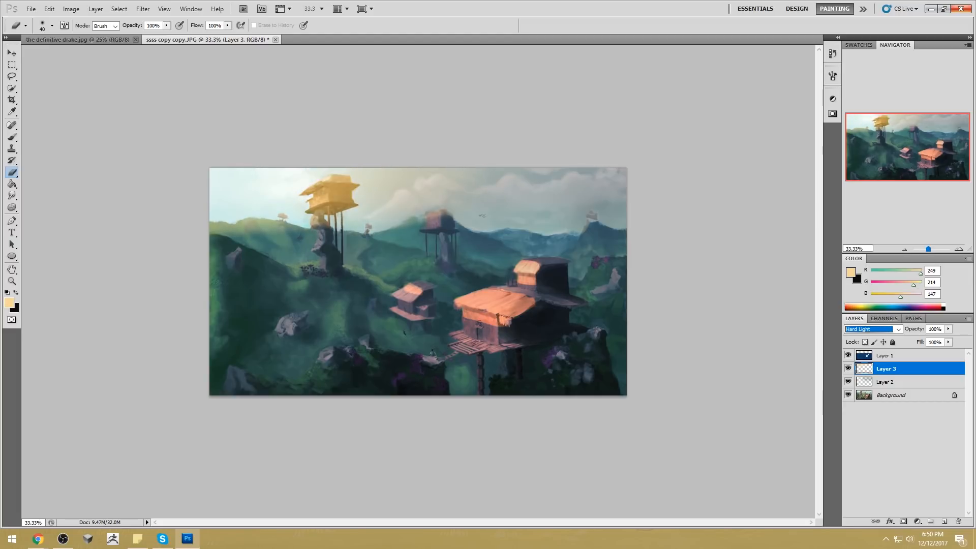
Step: Try the darkening blend modes Multiply and Linear Burn on Layer 3
left_click(866, 329)
left_click(881, 63)
key("Down")
key("Down")
key("Down")
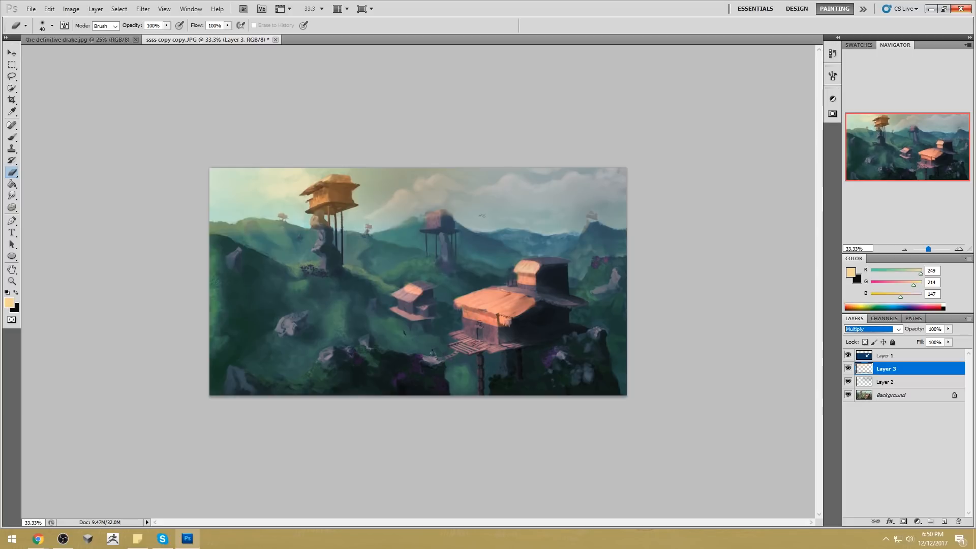
key("Down")
key("Down")
key("Down")
key("Up")
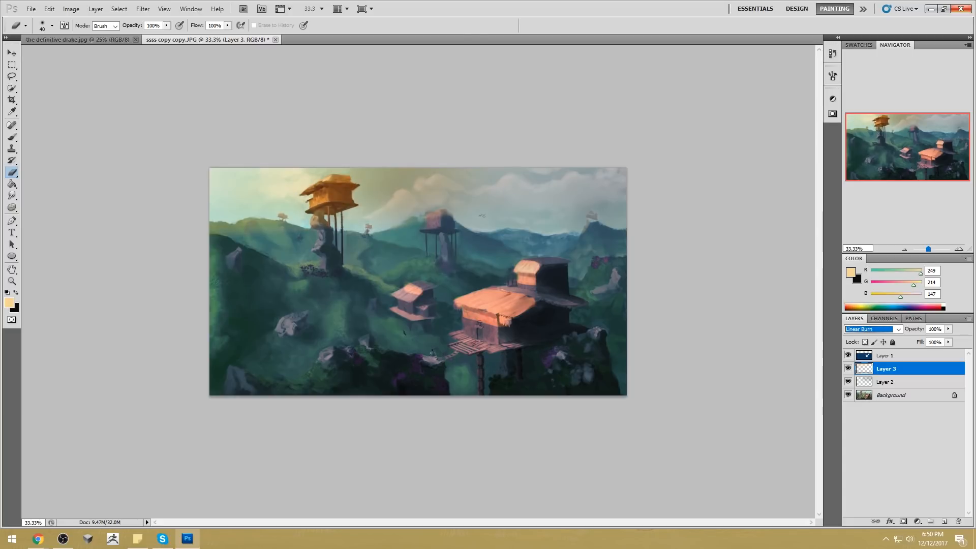
Step: Set Layer 3's blend mode to Soft Light and shift its hue slightly towards yellow with Hue/Saturation
left_click(854, 331)
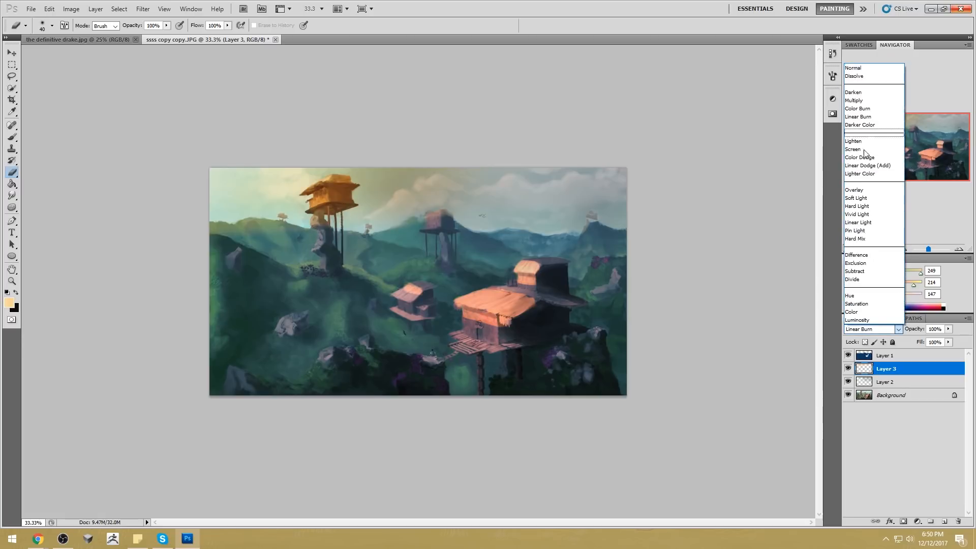
left_click(859, 198)
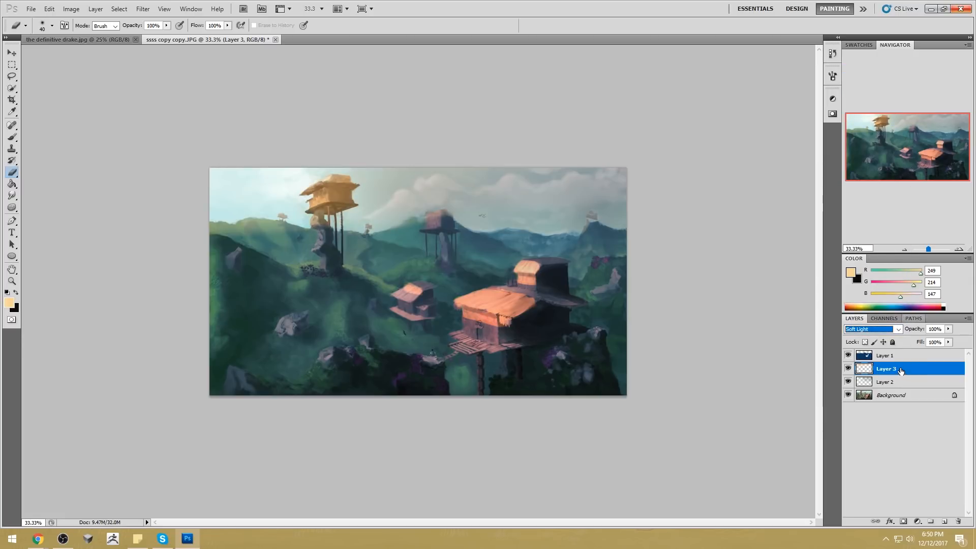
key("ctrl+u")
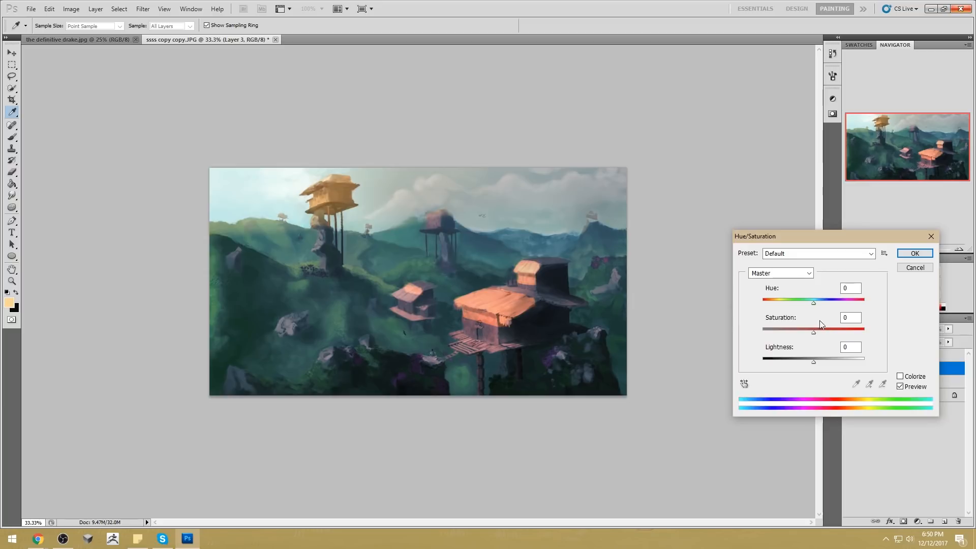
left_click_drag(814, 298, 824, 303)
left_click(915, 253)
key("e")
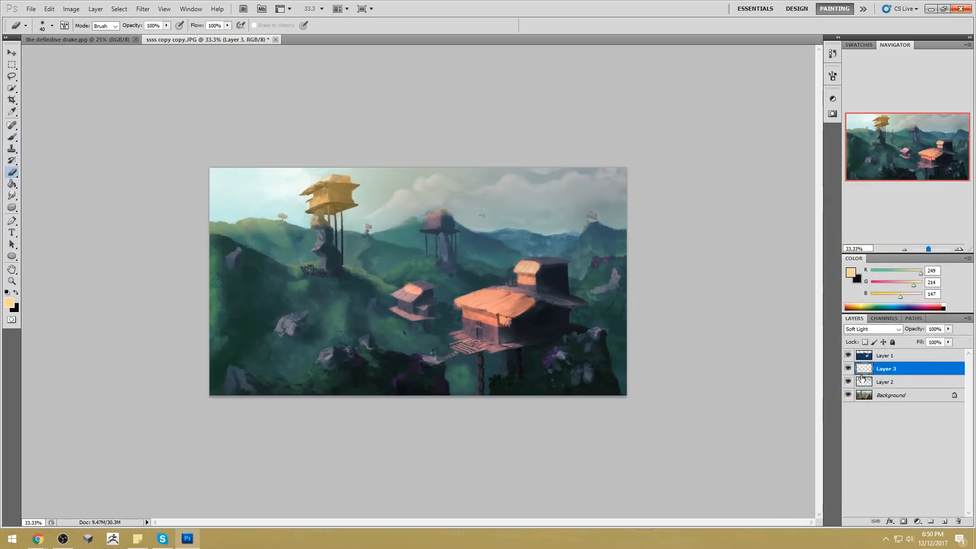
Step: Duplicate Layer 3 and merge the copy down into it, two times in a row
right_click(892, 370)
left_click(905, 165)
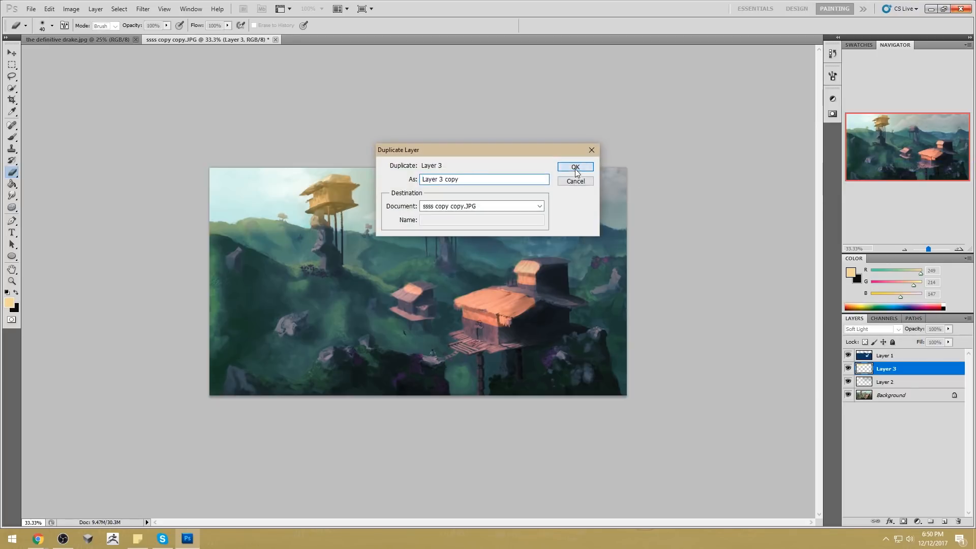
key("Return")
right_click(885, 370)
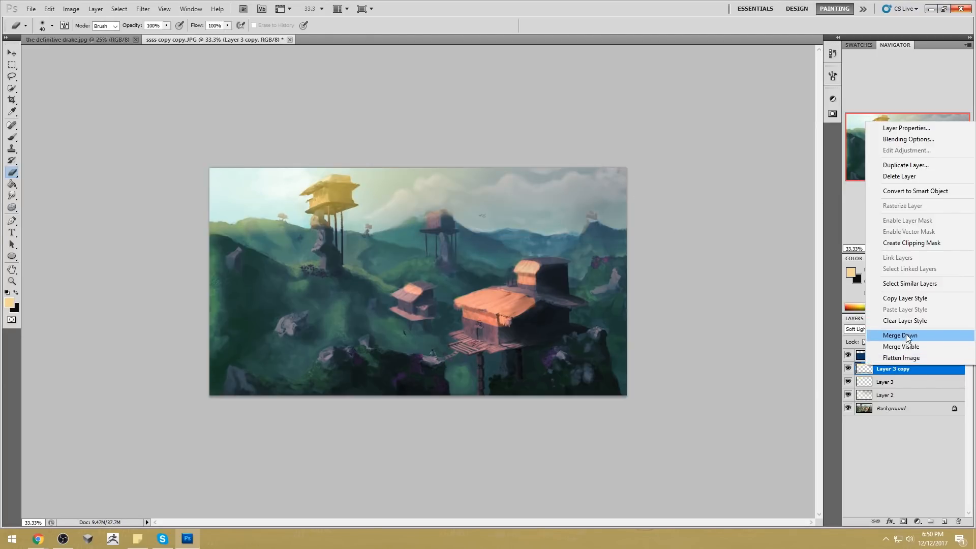
left_click(895, 331)
right_click(888, 370)
left_click(907, 165)
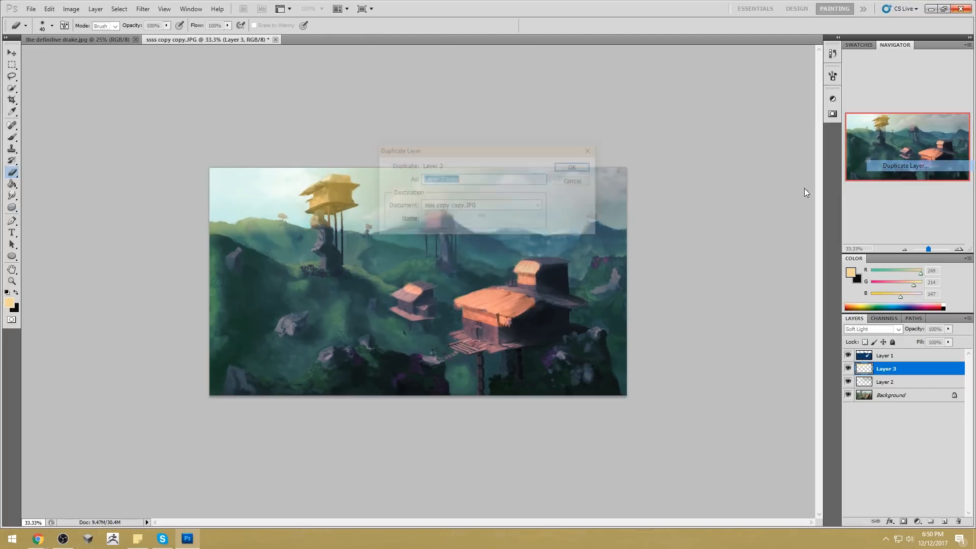
left_click(582, 166)
right_click(903, 367)
left_click(900, 337)
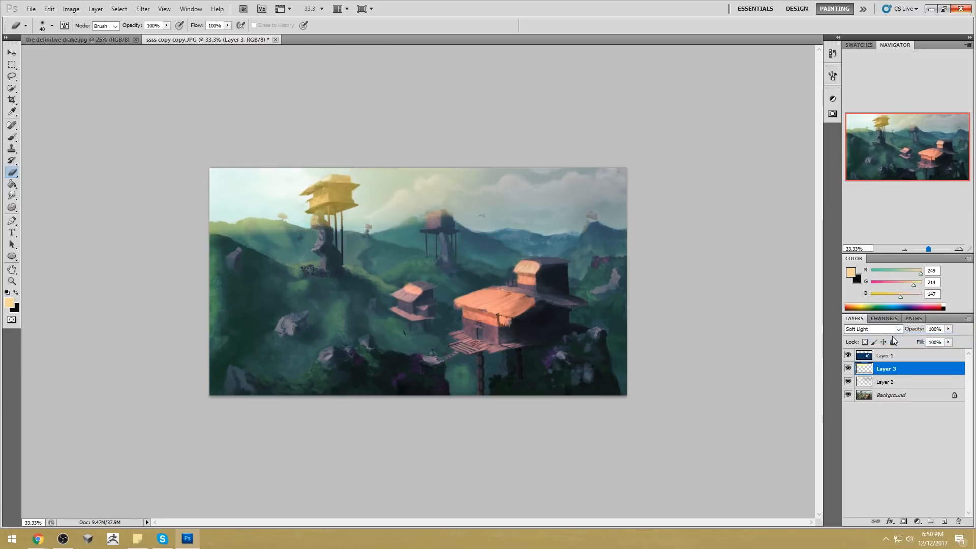
Step: Shift Layer 3's hue to -33 with Hue/Saturation to turn the glow more orange
key("ctrl+u")
mouse_move(814, 303)
left_mouse_down()
mouse_move(783, 305)
mouse_move(797, 304)
left_mouse_up()
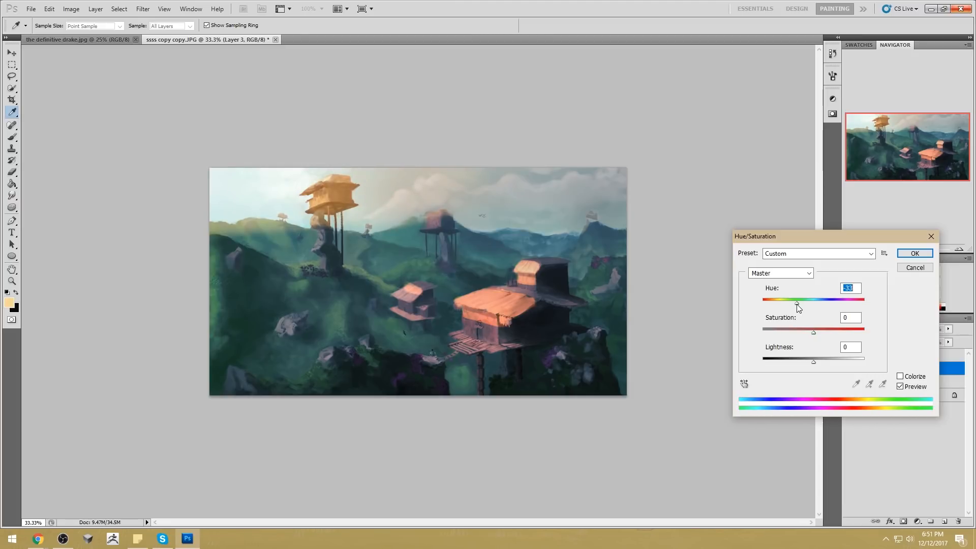
left_click(906, 254)
key("e")
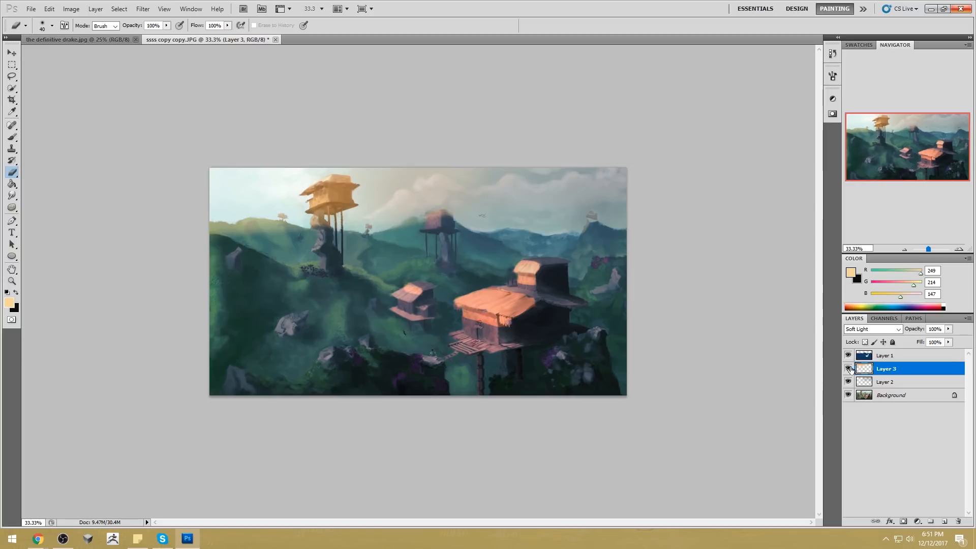
Step: Compare the painting with and without Layer 3's glow and Layer 1's overlay shadow
left_click(848, 368)
left_click(848, 368)
key("ctrl+u")
left_click(912, 267)
left_click(849, 356)
left_click(849, 355)
left_click(849, 356)
left_click(849, 356)
Step: Lasso a strip across the lower-left valley and dodge it on the Background layer, Highlights range at 25% exposure
key("l")
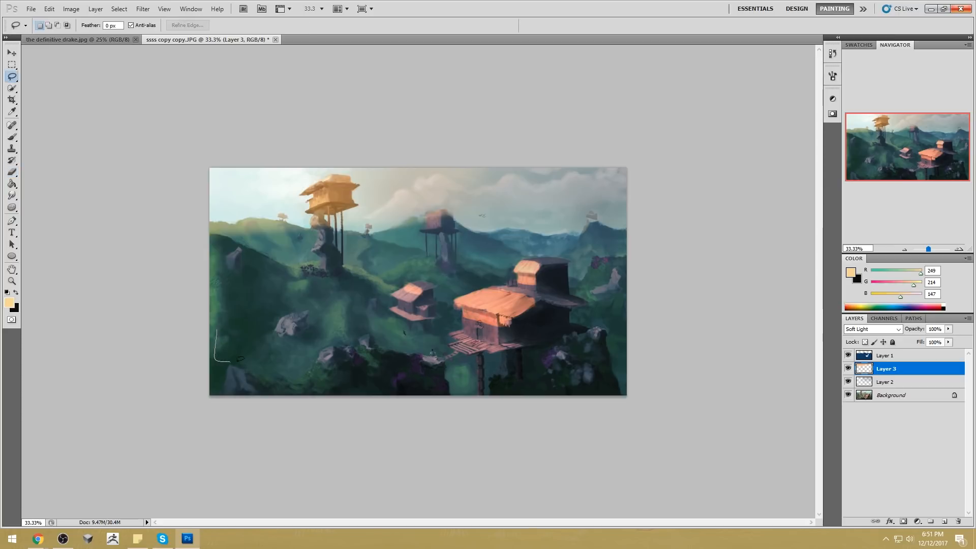
left_click_drag(363, 358, 365, 357)
left_click(214, 351)
left_click_drag(177, 365, 178, 365)
mouse_move(321, 350)
left_mouse_down()
mouse_move(329, 371)
mouse_move(407, 351)
left_mouse_up()
left_click(12, 207)
left_click(53, 206)
key("ctrl+d")
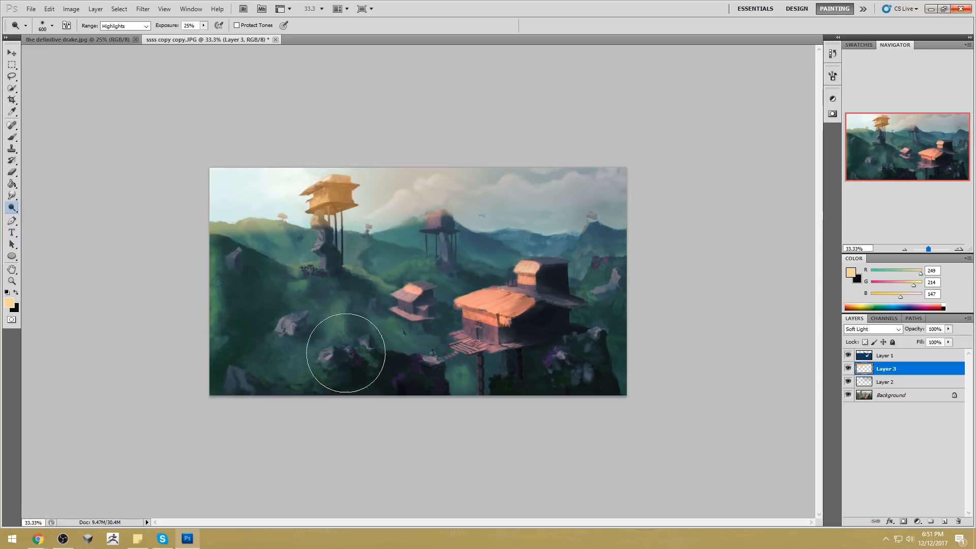
left_click(891, 395)
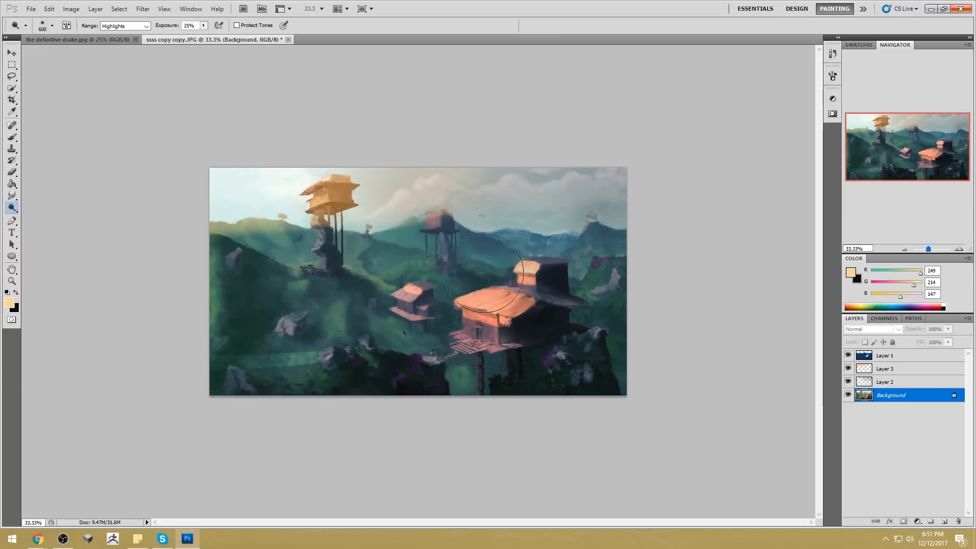
Step: Brighten the clouds in the middle of the sky on the Background layer with a 300 px Dodge brush
key("m")
left_click(12, 206)
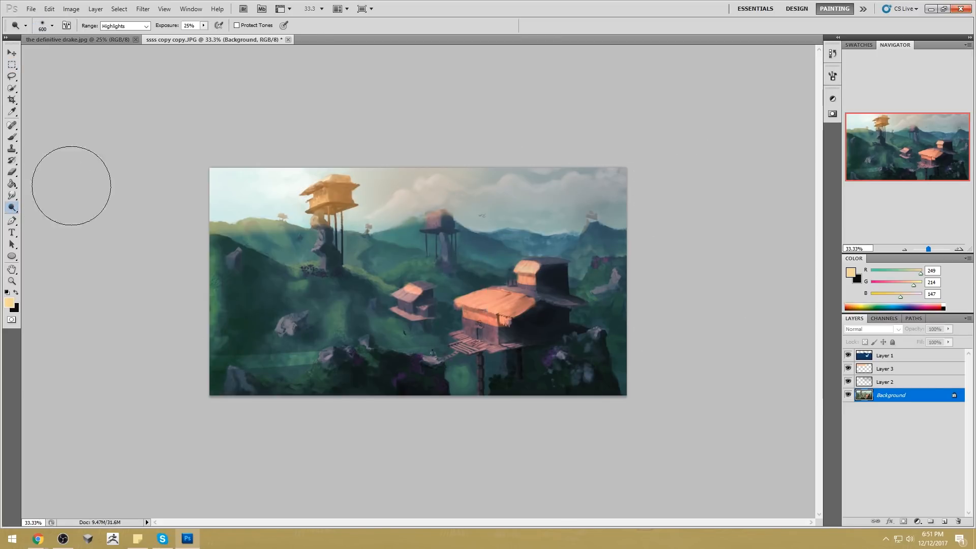
key("bracketleft")
key("bracketleft")
key("bracketleft")
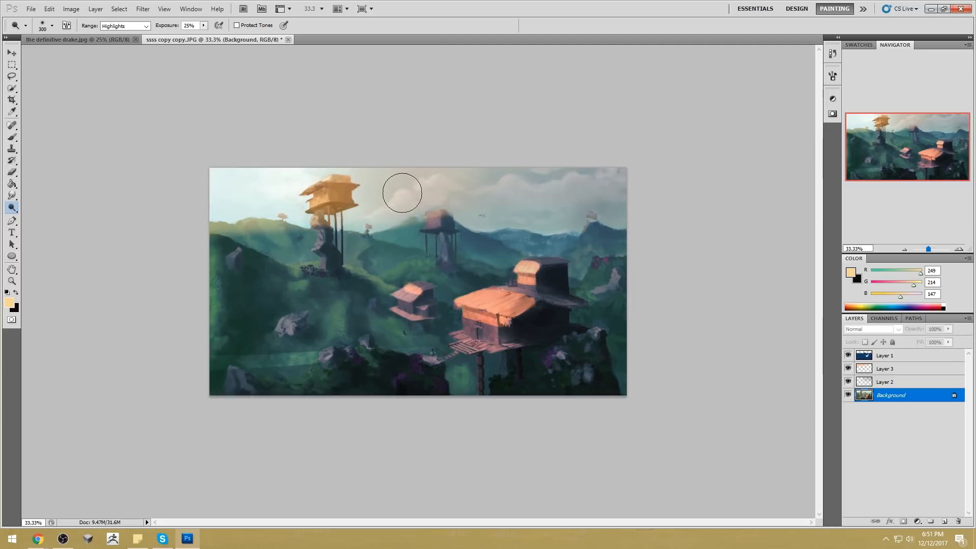
mouse_move(395, 198)
left_mouse_down()
mouse_move(368, 214)
mouse_move(441, 178)
mouse_move(490, 189)
mouse_move(470, 203)
mouse_move(514, 179)
mouse_move(539, 190)
mouse_move(569, 185)
mouse_move(546, 212)
mouse_move(565, 193)
mouse_move(520, 204)
left_mouse_up()
Step: Sample the tall hut's brown, RGB 173, 122, 72, and brush it over the upper-right clouds in Color mode at 40% opacity
key("b")
left_click(342, 197, "alt")
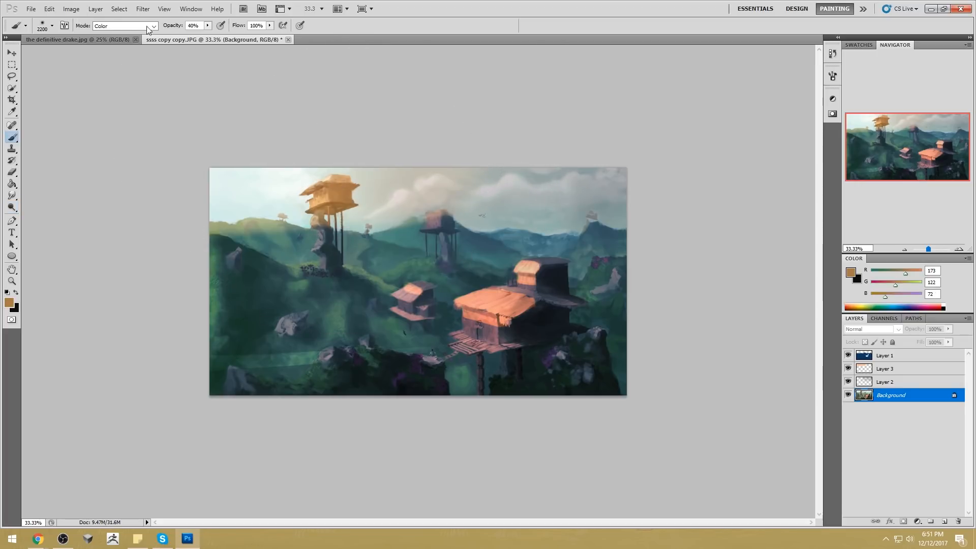
mouse_move(500, 169)
left_mouse_down()
mouse_move(631, 172)
mouse_move(533, 184)
mouse_move(753, 134)
mouse_move(726, 199)
mouse_move(549, 201)
mouse_move(569, 165)
left_mouse_up()
left_click_drag(849, 382, 849, 370)
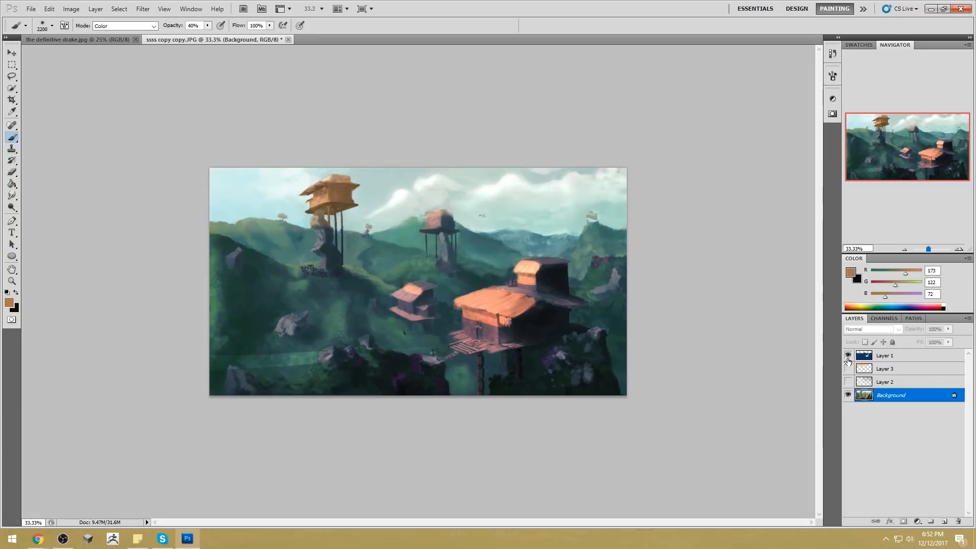
left_click(848, 357)
left_click_drag(849, 382, 848, 356)
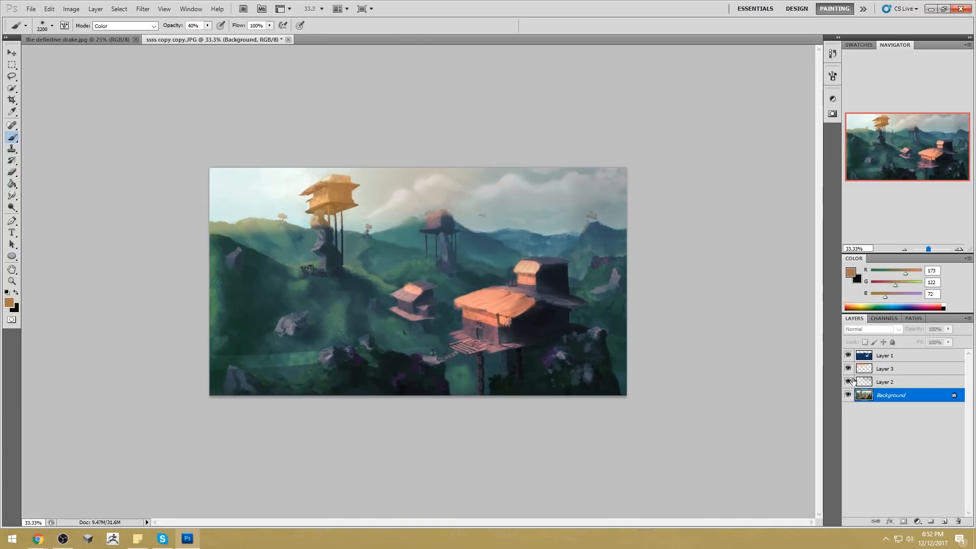
Step: Lasso the shaded right side of the large foreground hut, including its upper tower and lower walls
left_click(907, 382)
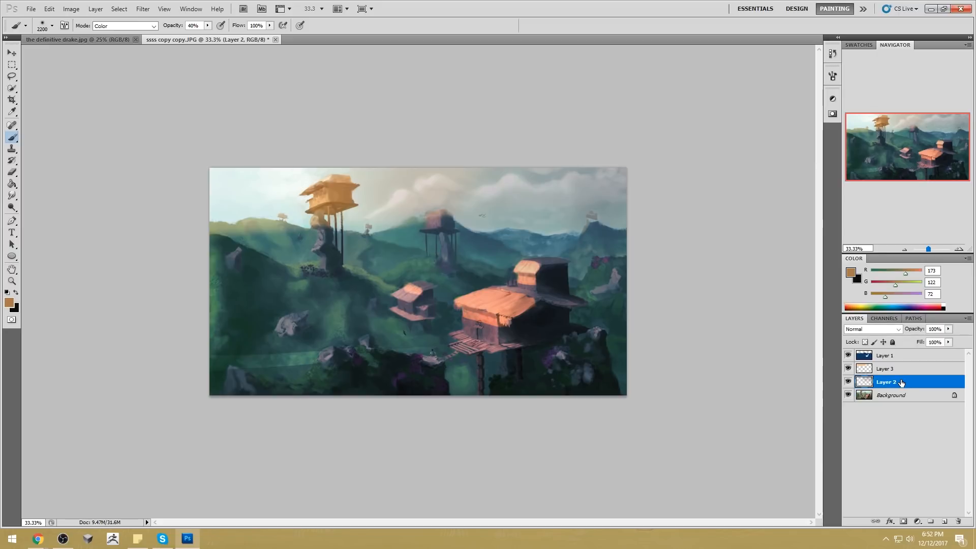
key("l")
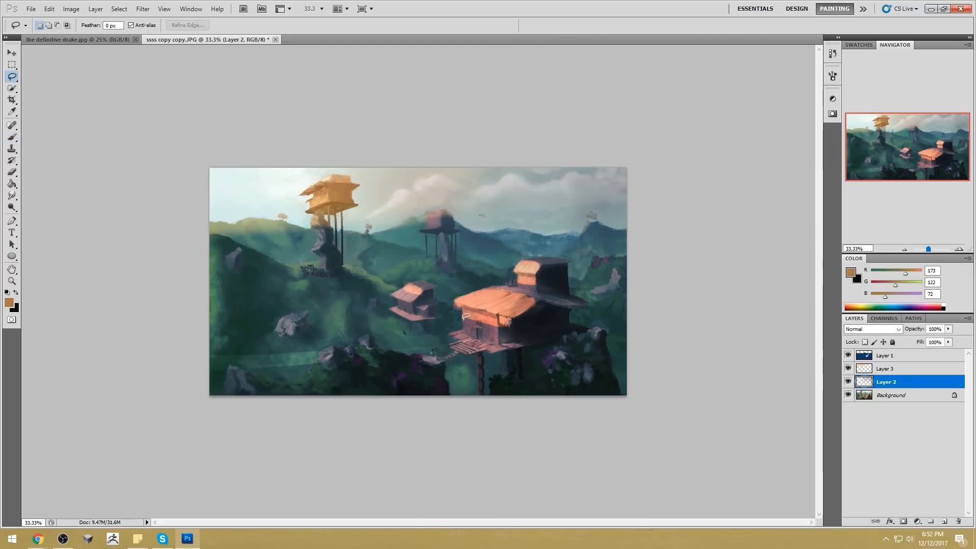
left_click_drag(562, 290, 565, 290)
left_click_drag(459, 320, 470, 318)
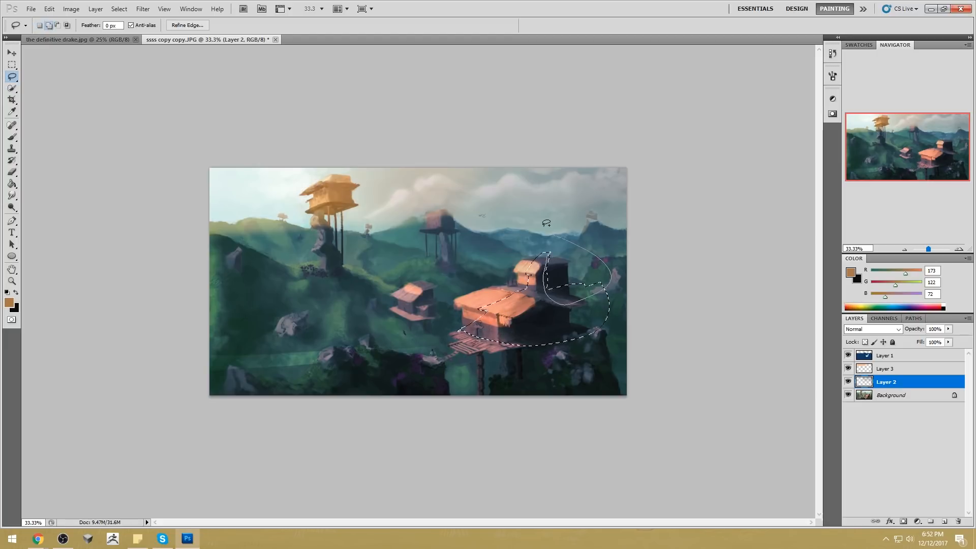
Step: Add a layer above Layer 1 and set its blend mode to Darken
left_click(895, 358)
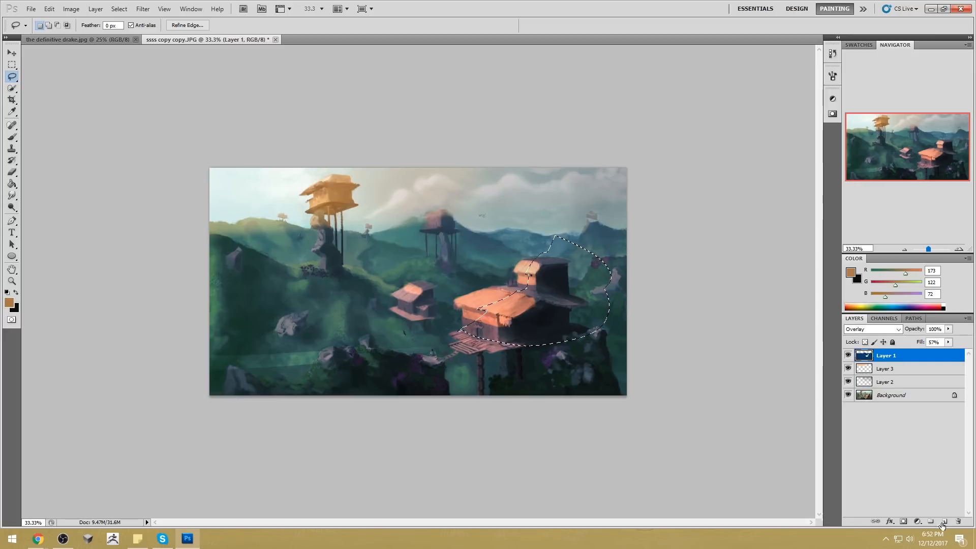
left_click(944, 522)
left_click(872, 329)
left_click(875, 97)
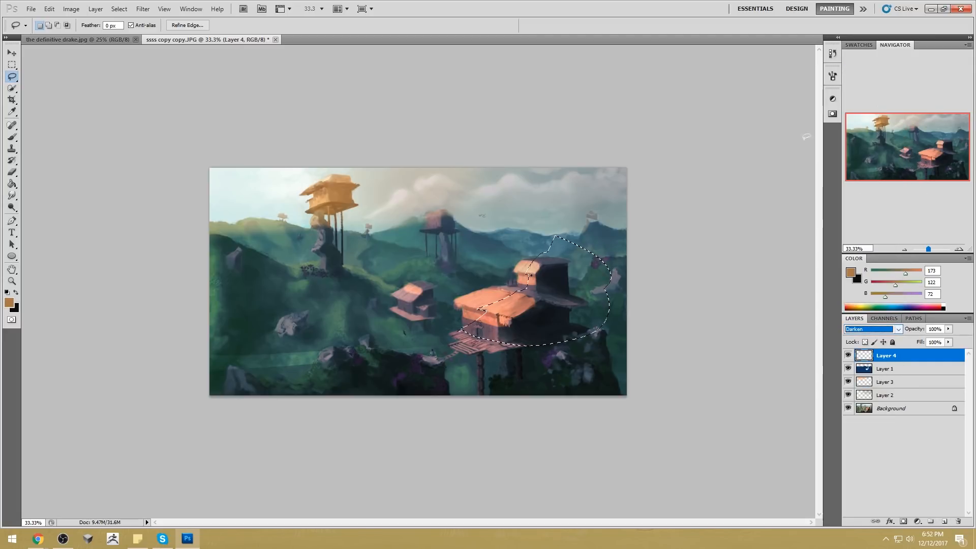
Step: Sample a dark blue-grey, RGB 70, 79, 97, and brush it over the selected side of the large hut with a 1300 px brush, then deselect
key("b")
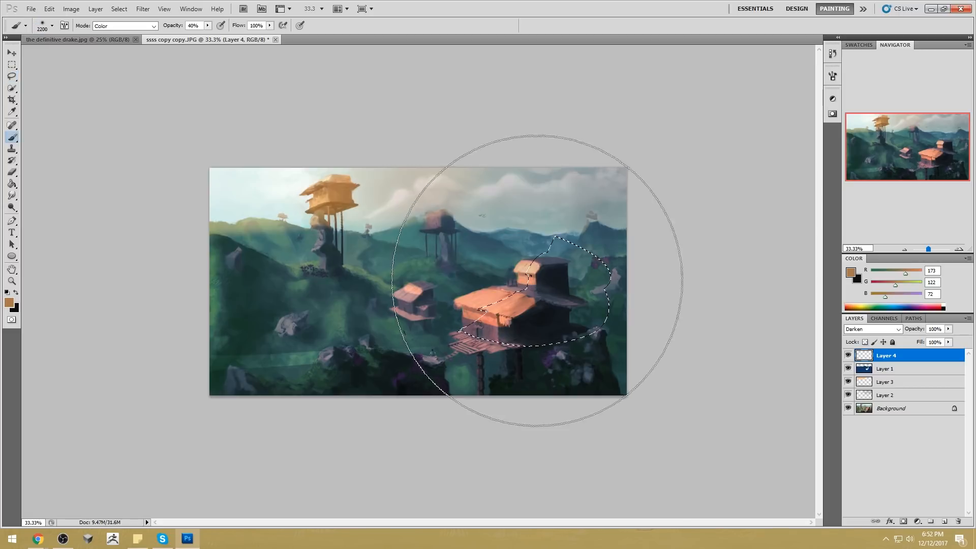
left_click(524, 275, "alt")
key("bracketleft")
key("bracketleft")
key("bracketleft")
key("bracketleft")
key("bracketleft")
key("bracketleft")
key("bracketleft")
key("bracketleft")
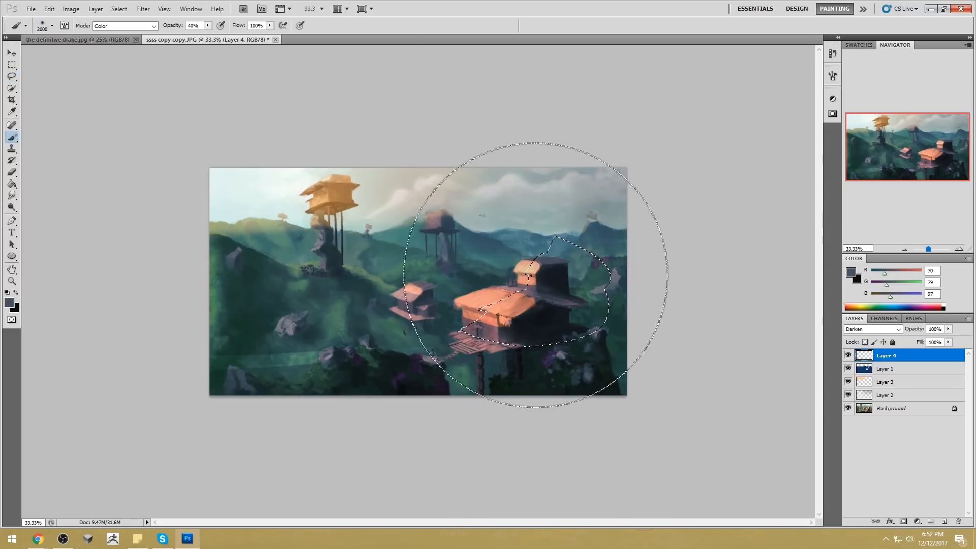
mouse_move(496, 313)
left_mouse_down()
mouse_move(540, 276)
mouse_move(528, 275)
left_mouse_up()
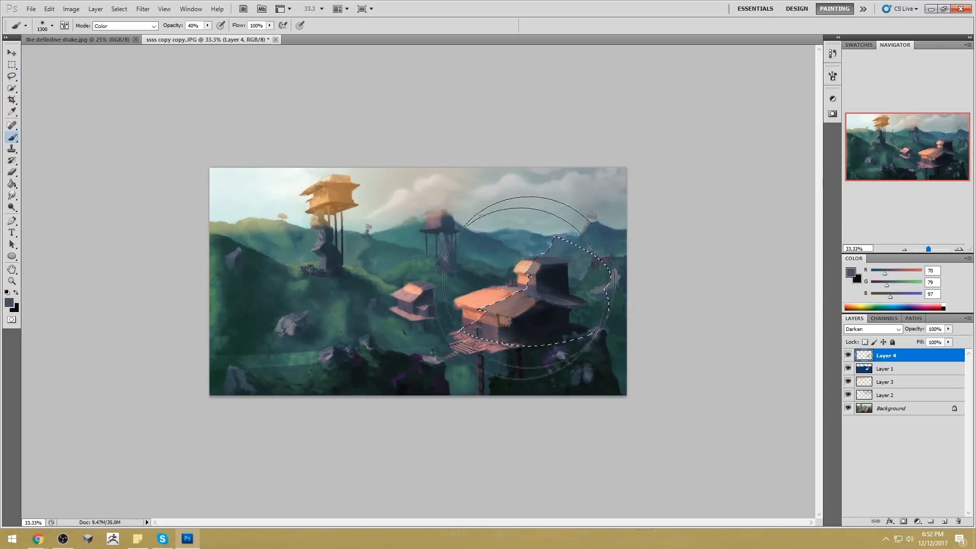
key("ctrl+d")
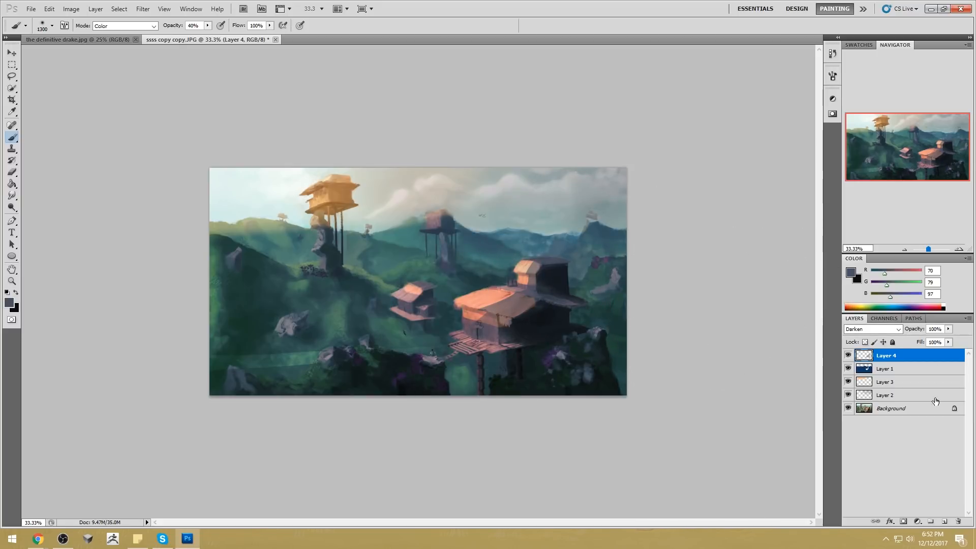
Step: Select the Background layer and sample a muted green, RGB 80, 122, 115, from the valley as the foreground colour
left_click(916, 413)
key("m")
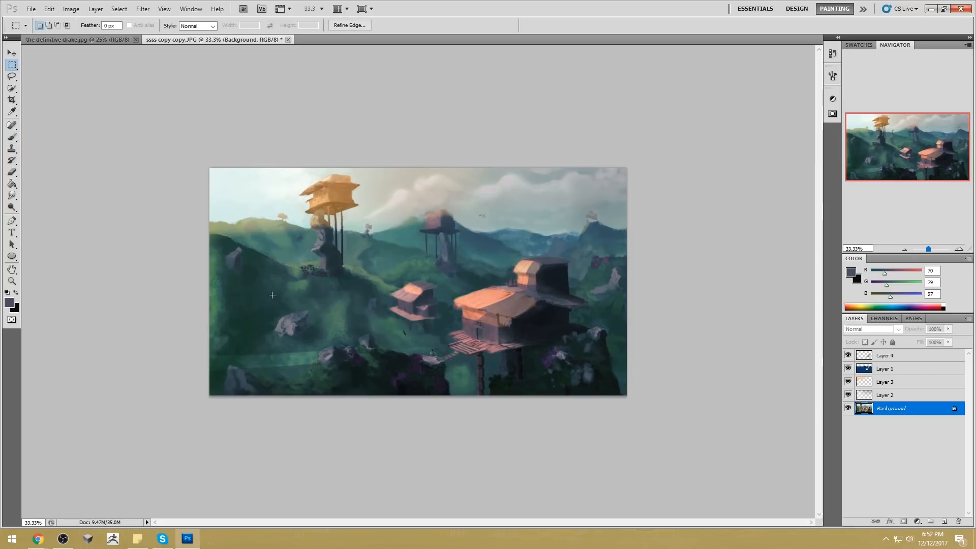
key("b")
left_click(354, 283, "alt")
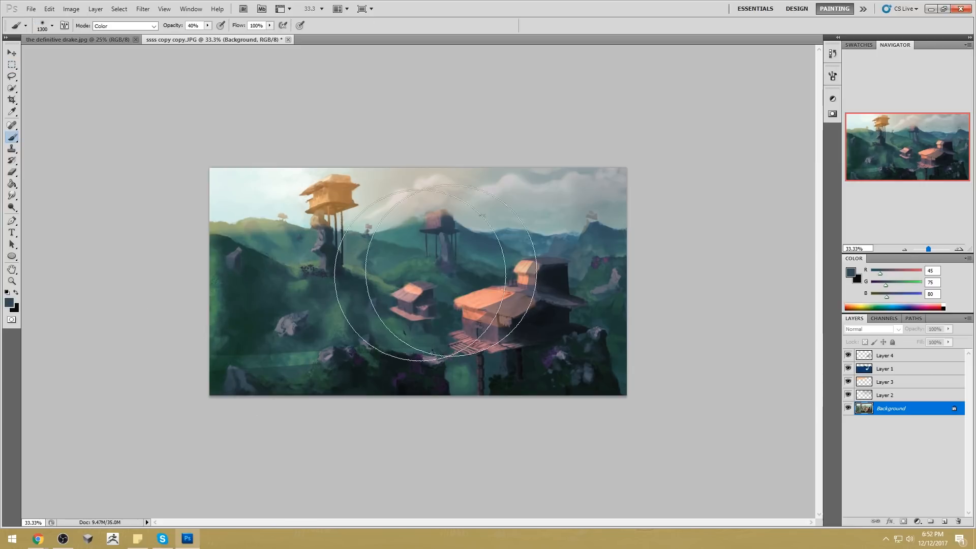
left_click(853, 273)
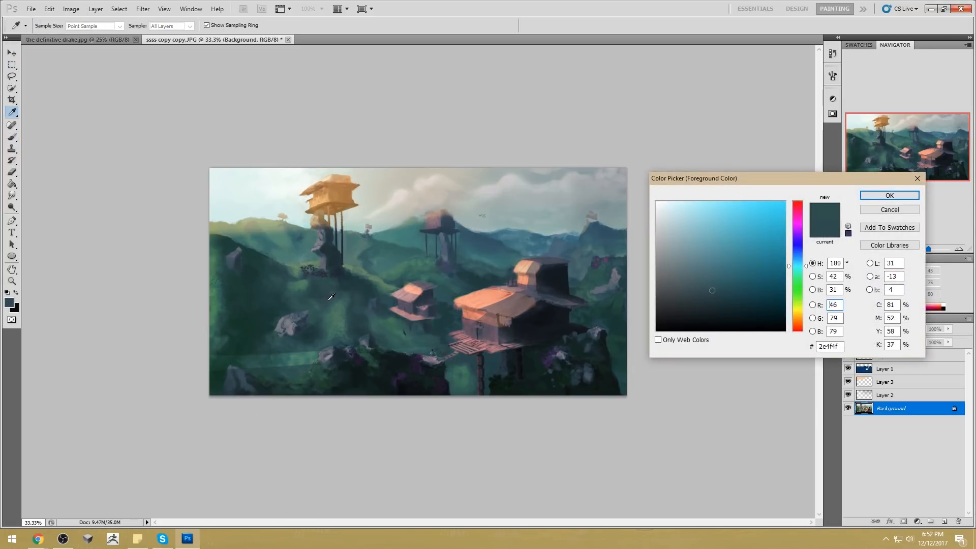
left_click(352, 310)
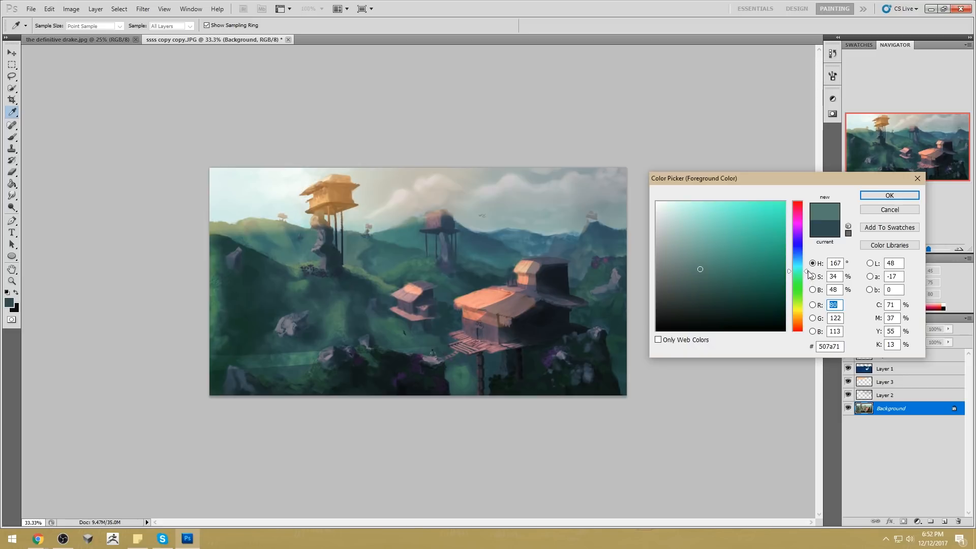
left_click(887, 198)
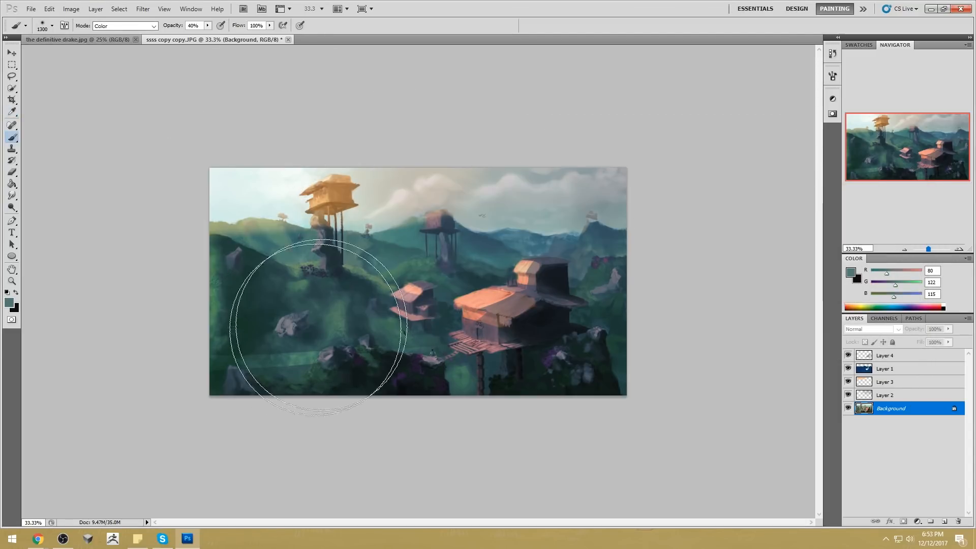
Step: Brush the muted green over the left valley in Color mode with an 800 px brush at 43% opacity
key("[")
key("[")
key("[")
key("[")
key("[")
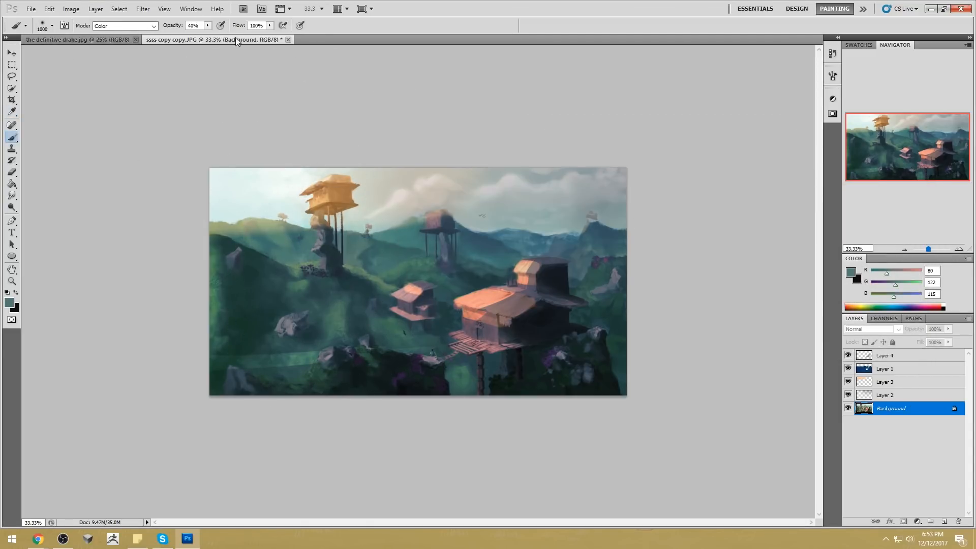
key("m")
right_click(328, 274)
left_click(337, 282)
left_click(12, 138)
left_click(207, 25)
left_click_drag(207, 36, 184, 35)
mouse_move(282, 281)
left_mouse_down()
mouse_move(241, 340)
mouse_move(260, 288)
left_mouse_up()
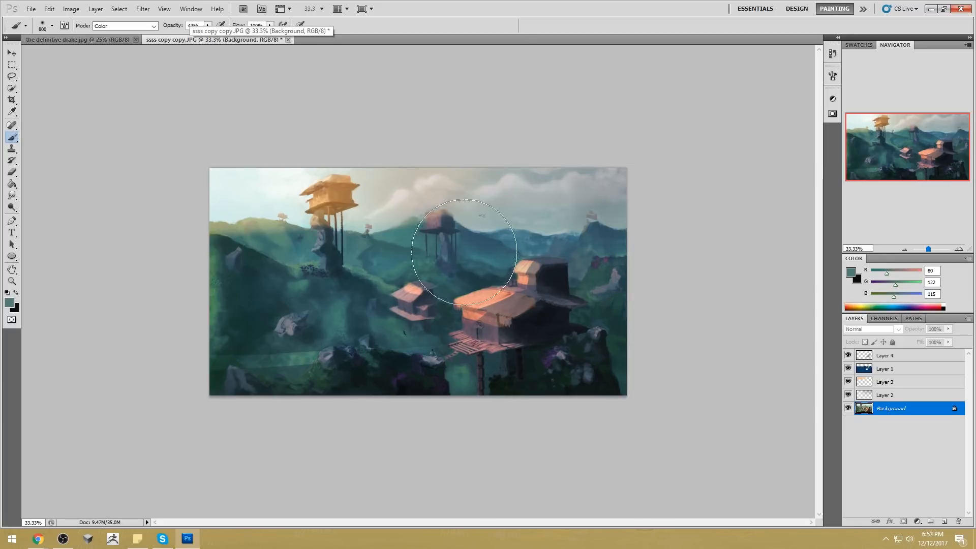
Step: Add a layer above Layer 4 and set its blend mode to Darken
left_click(914, 359)
left_click(944, 523)
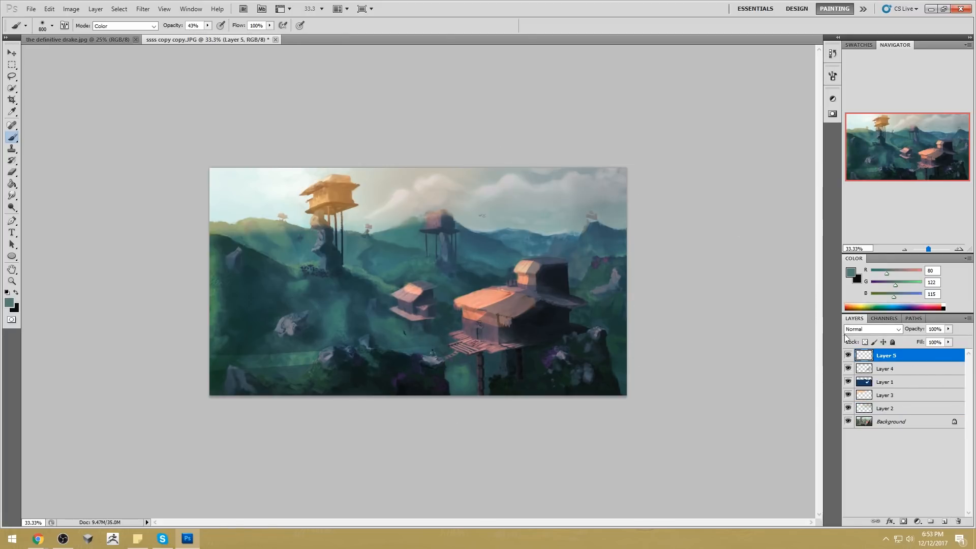
left_click(873, 330)
left_click(867, 94)
Step: Try brushing a sampled teal, RGB 58, 120, 121, across the distant hills and sky with a 300 px brush, and undo the strokes
left_click(403, 229, "alt")
key("bracketleft")
key("bracketleft")
key("bracketleft")
key("bracketleft")
key("bracketleft")
mouse_move(605, 221)
left_mouse_down()
mouse_move(538, 220)
mouse_move(718, 203)
left_mouse_up()
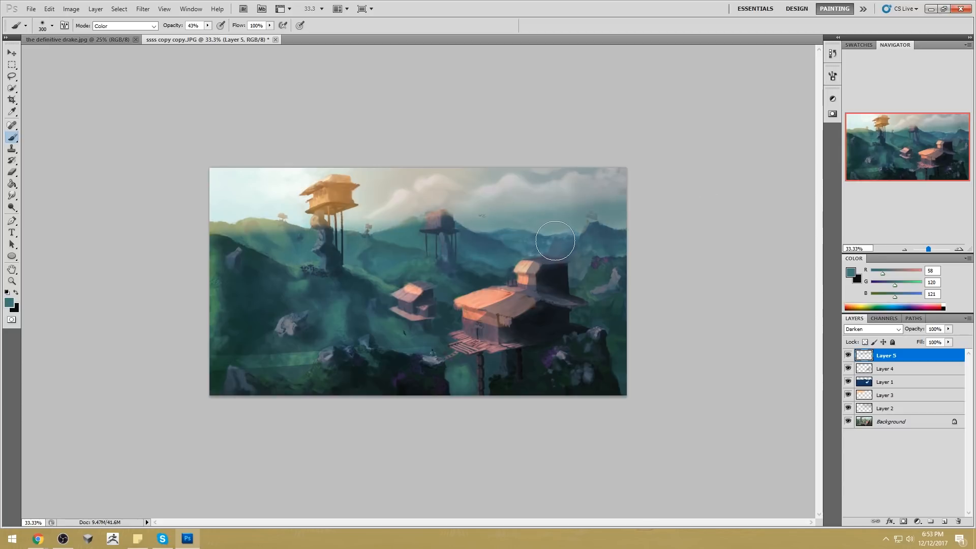
mouse_move(323, 225)
left_mouse_down()
mouse_move(606, 151)
mouse_move(637, 177)
mouse_move(381, 264)
mouse_move(770, 158)
left_mouse_up()
key("ctrl+alt+z")
key("ctrl+alt+z")
Step: Set Layer 5 to Color Dodge and brush a sampled sage green, RGB 165, 178, 133, as mist over the valley beside the tall hut
left_click(251, 224, "alt")
key("e")
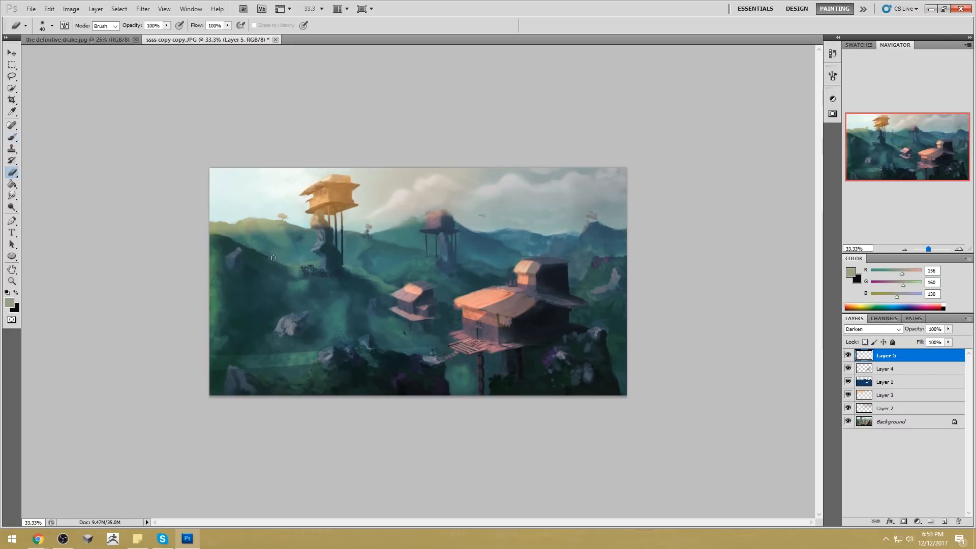
key("b")
left_click(858, 331)
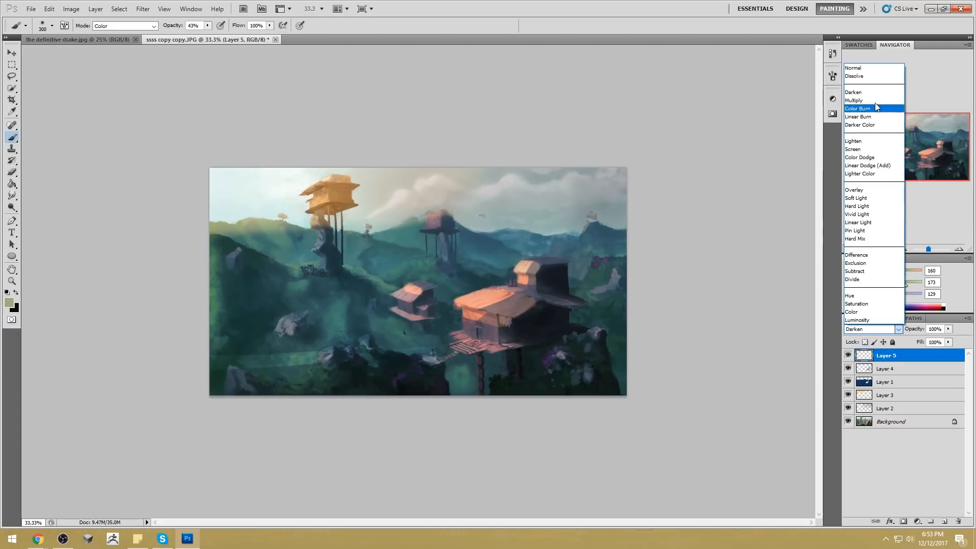
left_click(864, 158)
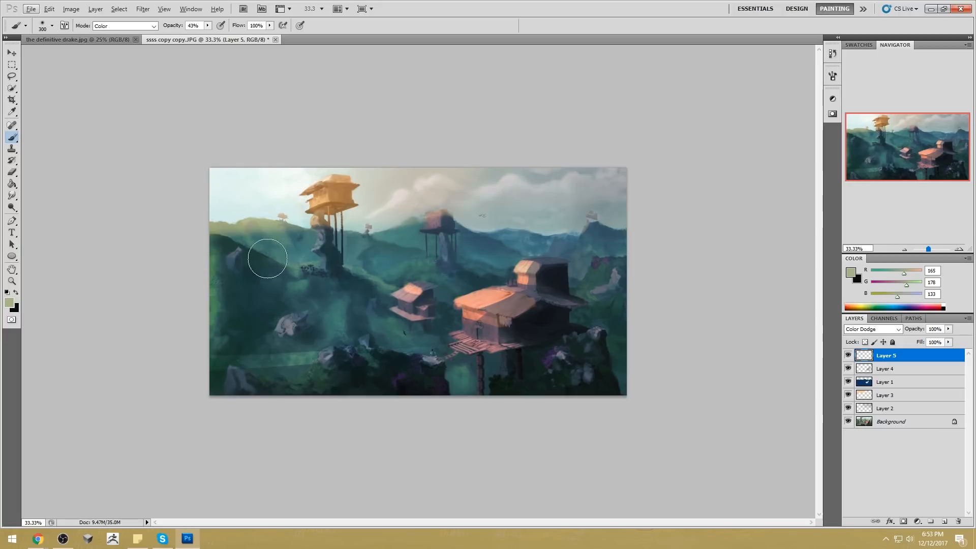
left_click_drag(267, 259, 508, 249)
key("ctrl+z")
mouse_move(254, 255)
left_mouse_down()
mouse_move(414, 243)
mouse_move(345, 252)
mouse_move(365, 270)
left_mouse_up()
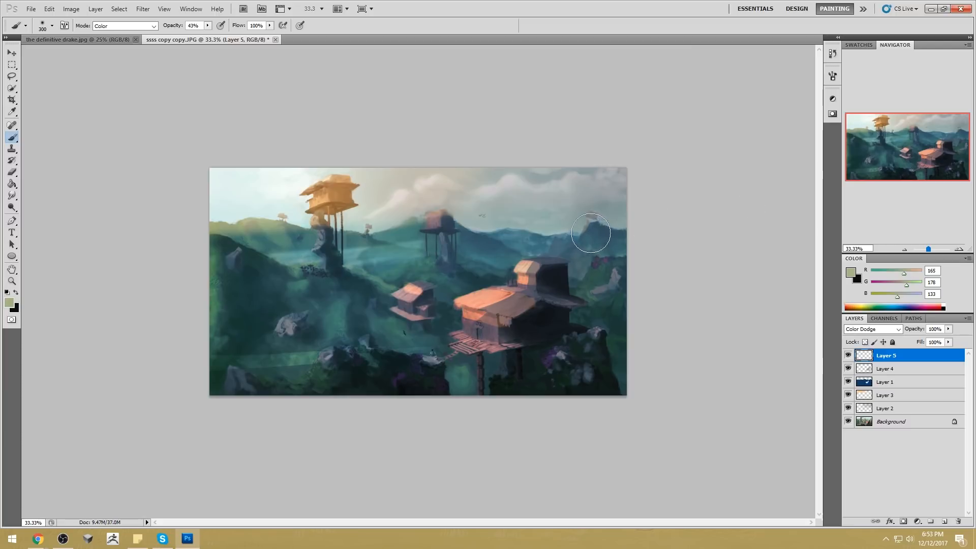
key("ctrl+alt+z")
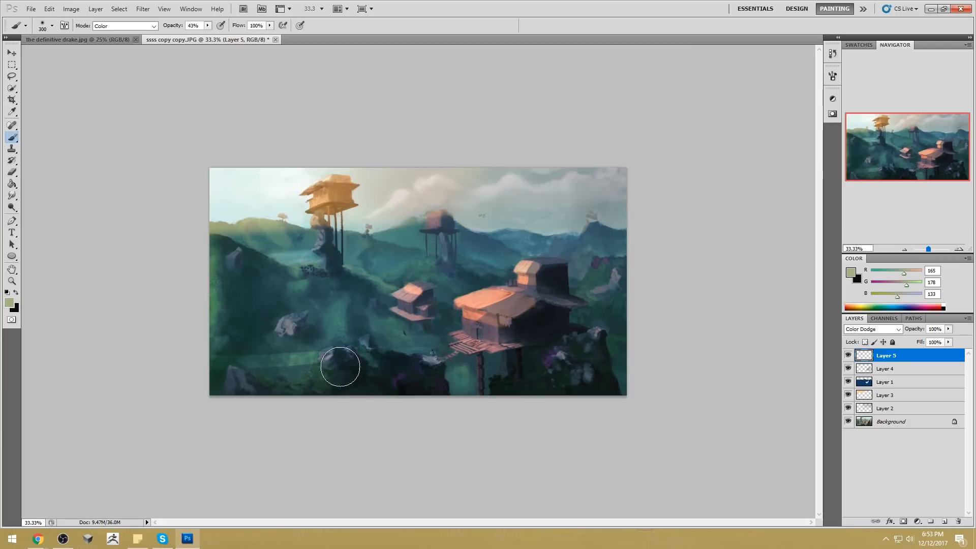
Step: Lasso the lit roof and deck of the small middle hut and flatten the image
key("l")
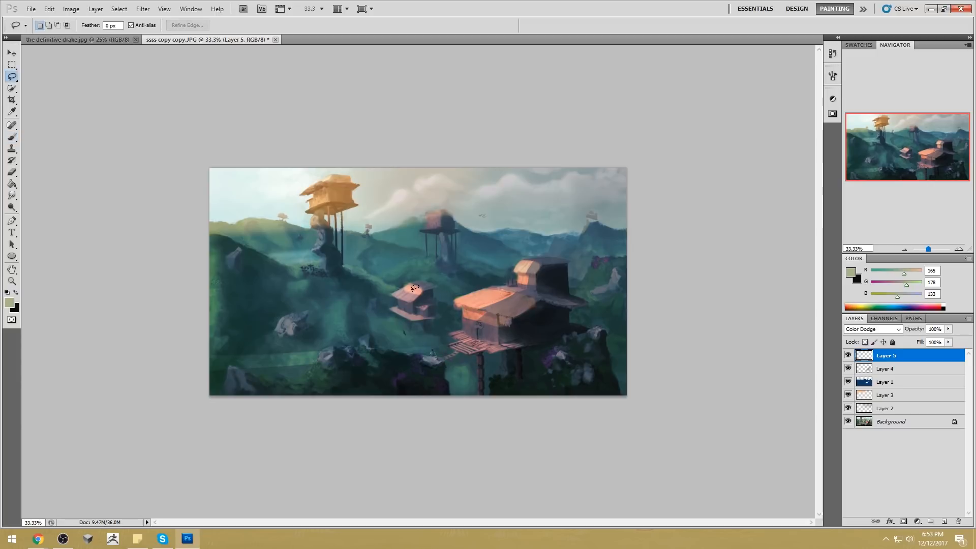
key("shift")
right_click(868, 370)
right_click(892, 361)
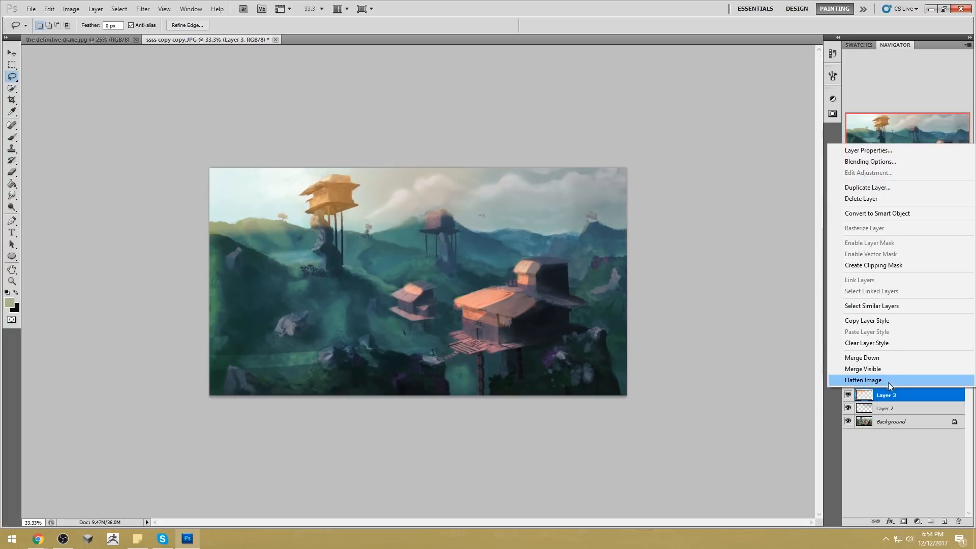
left_click(891, 381)
Step: Dodge the small hut's highlights with a 250 px brush at 25% exposure, sample its peach, RGB 241, 166, 146, and deselect
left_click(12, 208)
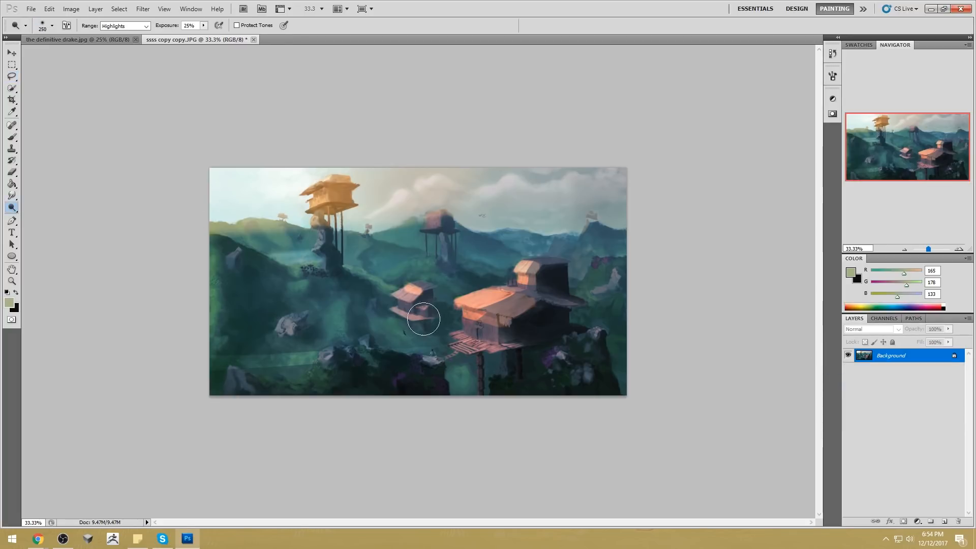
left_click_drag(417, 320, 415, 299)
key("b")
left_click(413, 291, "alt")
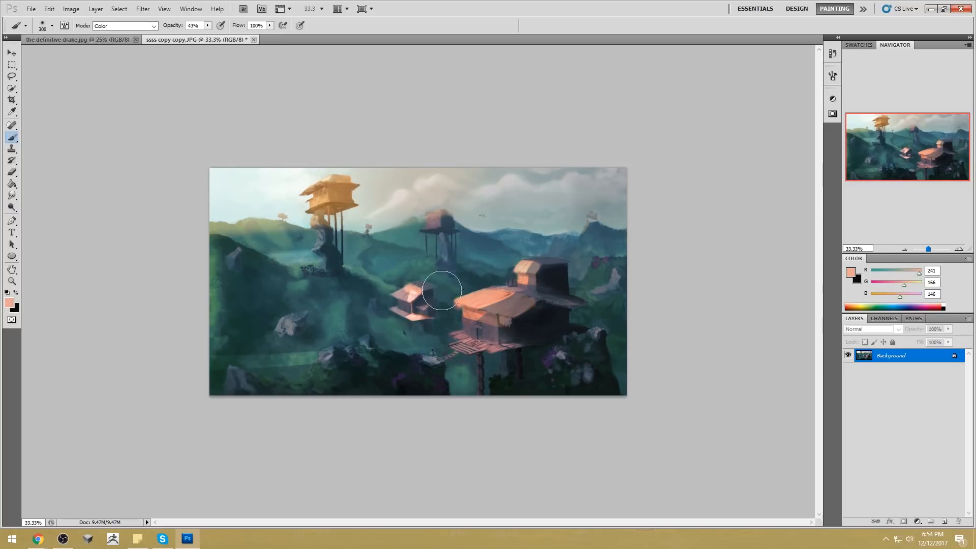
key("m")
right_click(416, 291)
left_click(437, 299)
Step: Smudge the small middle hut's roof with a 30 px brush at 10% strength
left_click(12, 196)
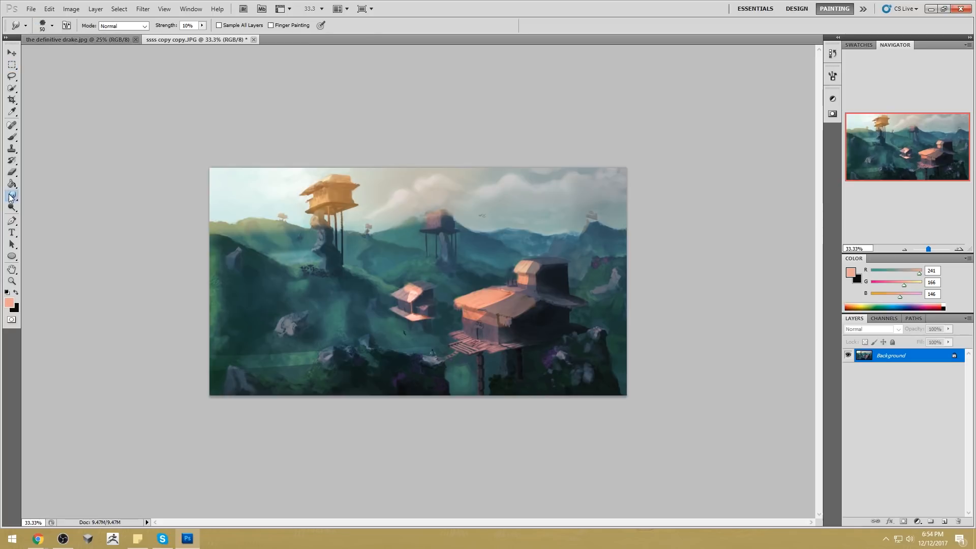
left_click(44, 216)
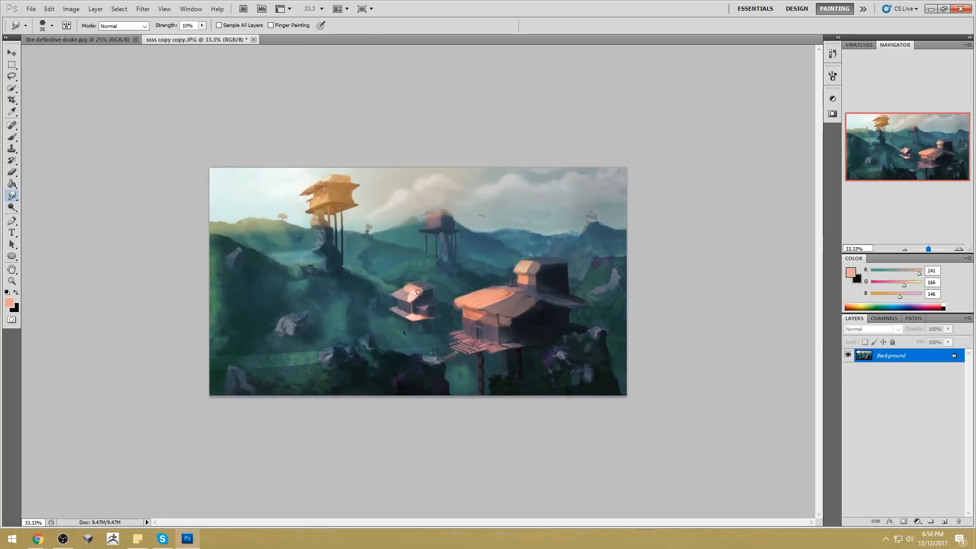
key("bracketleft")
key("bracketleft")
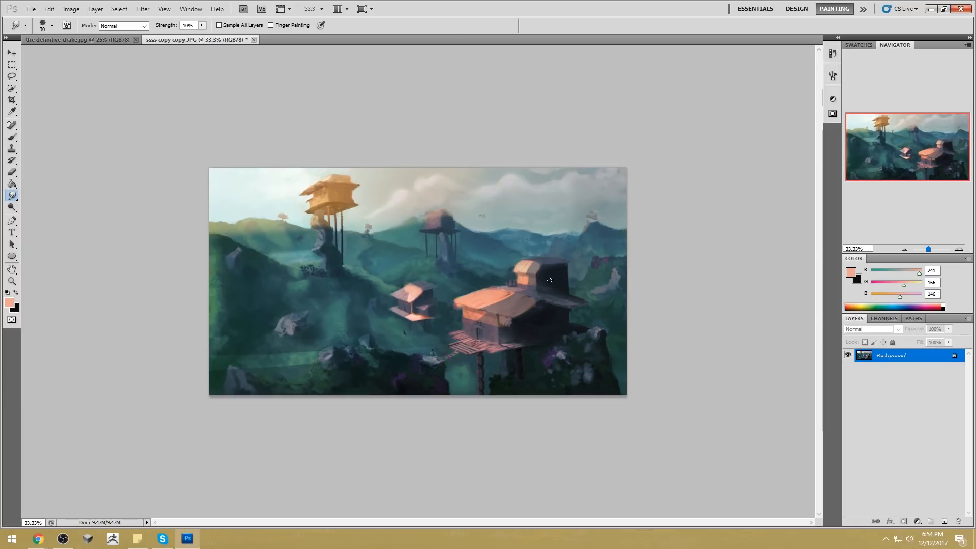
Step: Select the large hut's dark side and the shadowed foliage below with the Magic Wand at tolerance 14, and hide the selection edges
left_click(12, 89)
left_click(42, 98)
left_click(546, 265)
left_click(593, 352, "shift")
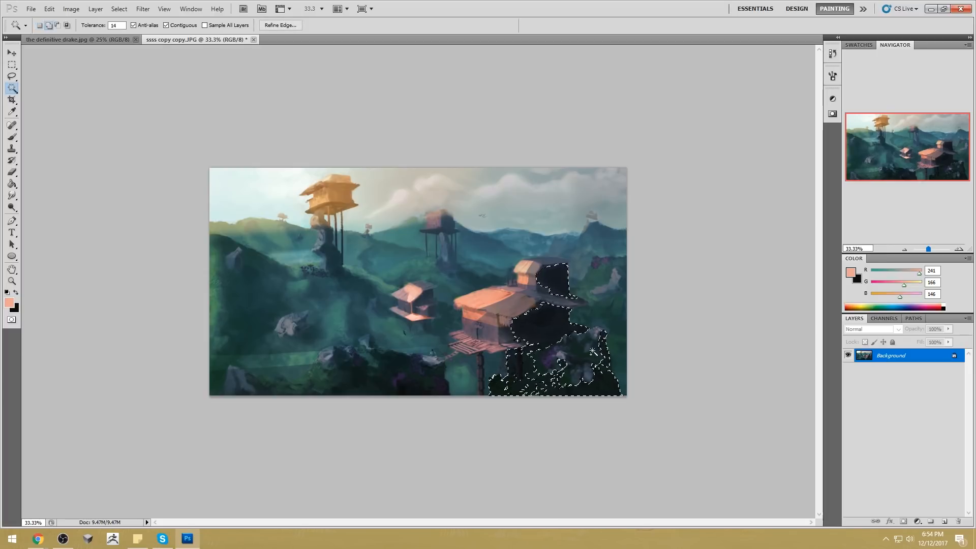
key("ctrl+d")
Step: Sample a blue-grey, RGB 66, 78, 96, and brush it over the selected dark areas in Normal mode at 1300 px and 43% opacity
key("b")
left_click(556, 257, "alt")
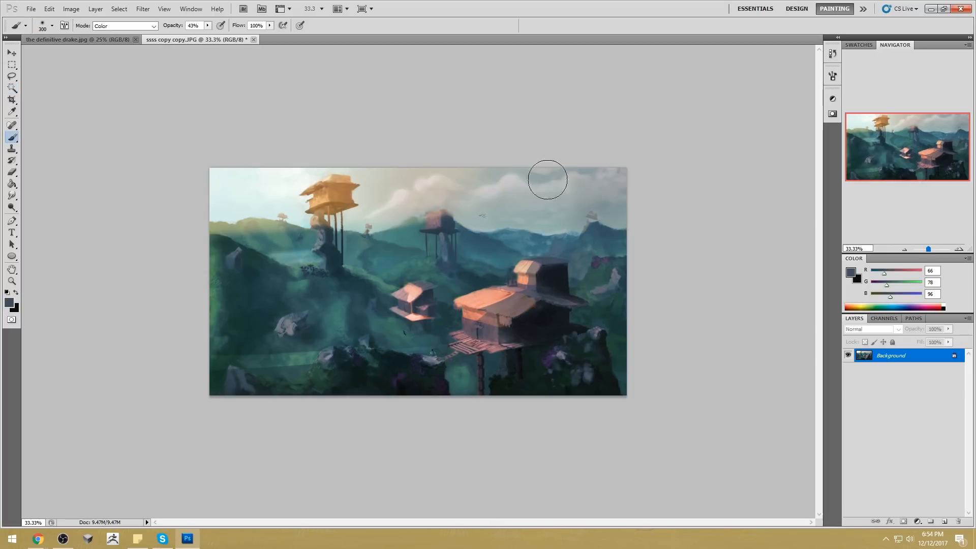
key("bracketright")
key("bracketright")
key("bracketright")
key("bracketright")
key("bracketright")
key("bracketright")
key("bracketright")
key("bracketright")
key("bracketright")
key("bracketright")
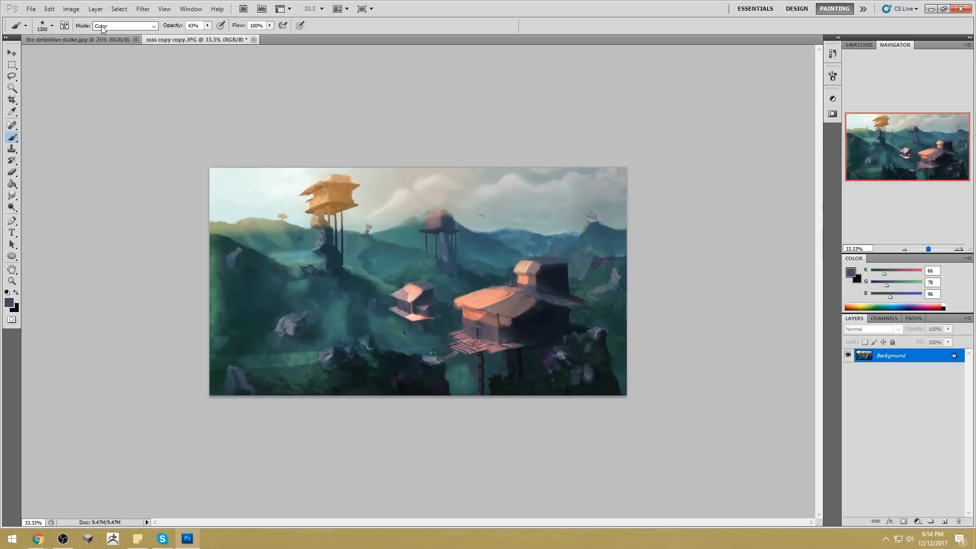
left_click(101, 28)
left_click(104, 32)
mouse_move(580, 366)
left_mouse_down()
mouse_move(414, 450)
mouse_move(592, 370)
mouse_move(602, 317)
mouse_move(568, 287)
mouse_move(549, 359)
left_mouse_up()
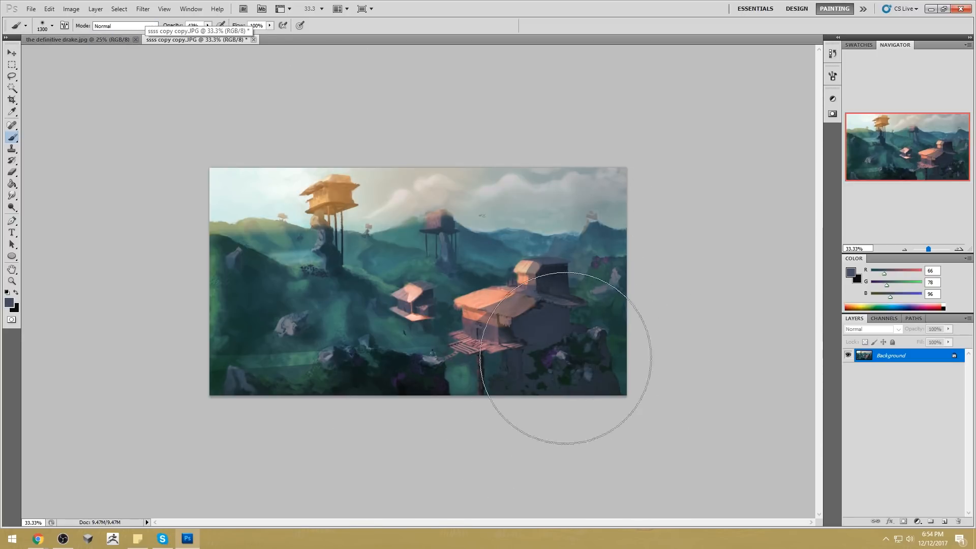
Step: Outline the tall hut's roof and outer walls with the Polygonal Lasso and hide the selection edges
key("l")
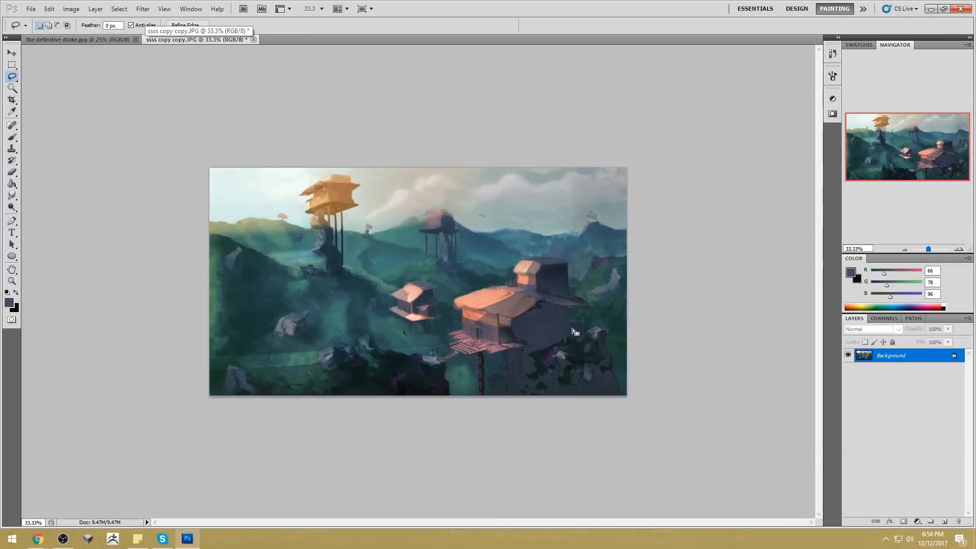
left_click_drag(581, 329, 587, 333)
left_click(487, 203)
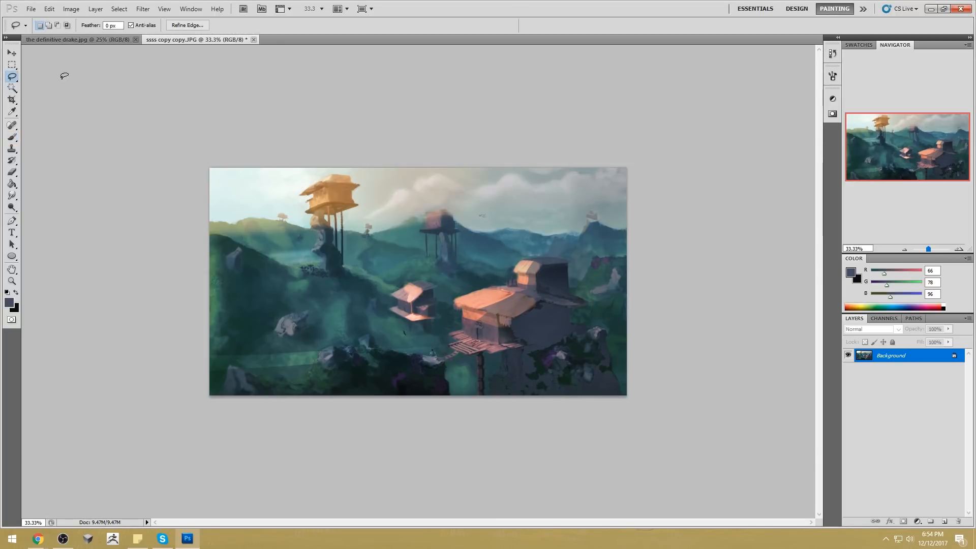
right_click(11, 76)
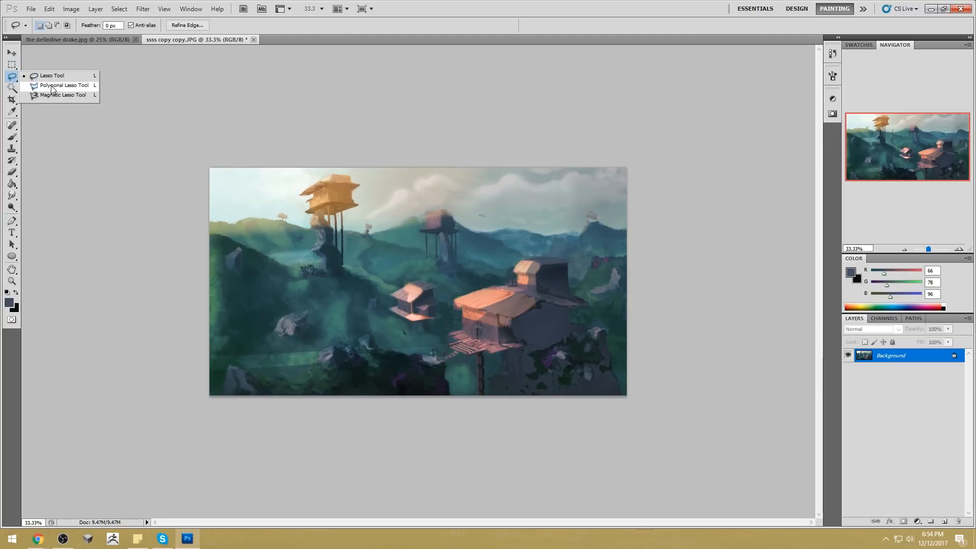
left_click(52, 85)
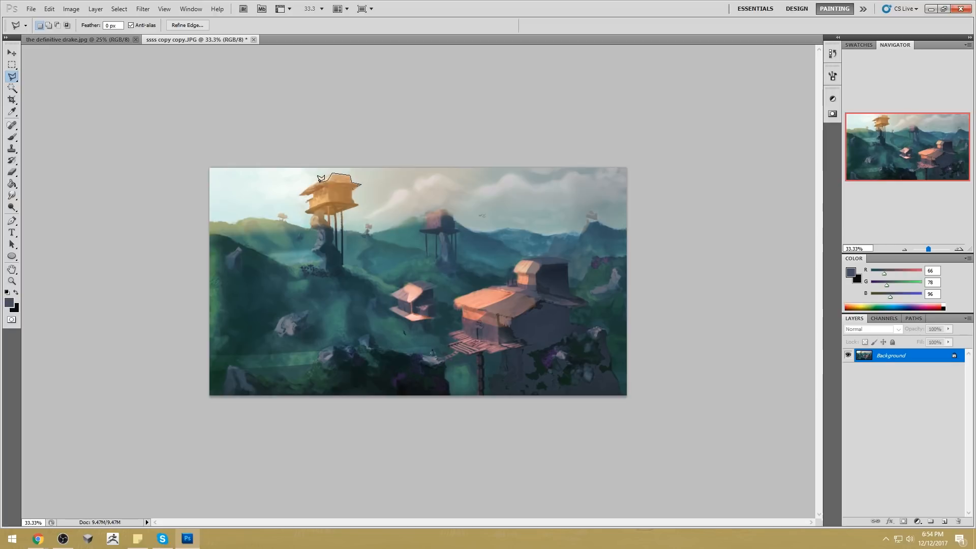
left_click(326, 183)
left_click(353, 198)
key("shift")
left_click(305, 211)
left_click(306, 215)
left_click(329, 204)
left_click(322, 184, "shift")
left_click(301, 195)
left_click(324, 186)
left_click(323, 183)
key("ctrl+d")
Step: Recolour the selected tall hut with Hue/Saturation at hue -119, saturation -77 and lightness -3
key("u")
key("ctrl+u")
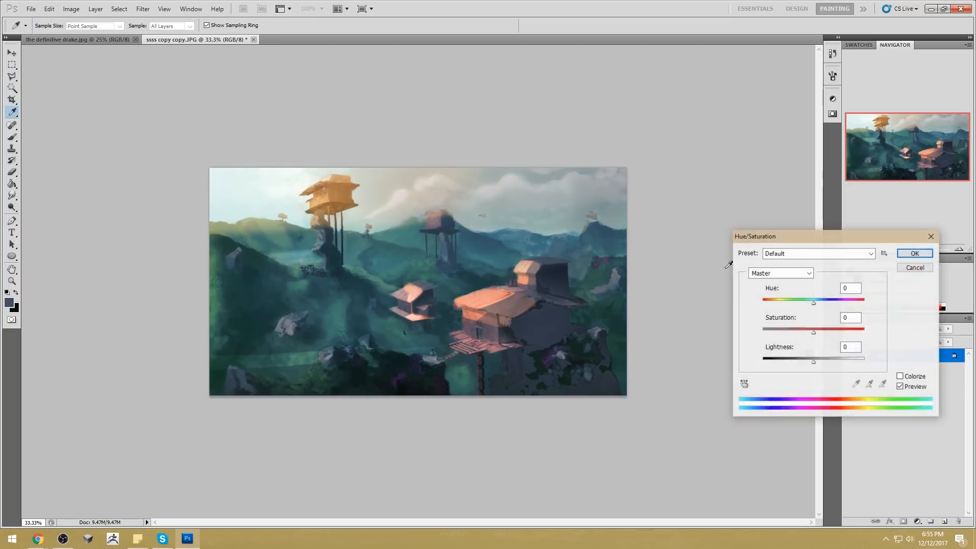
left_click_drag(814, 303, 763, 312)
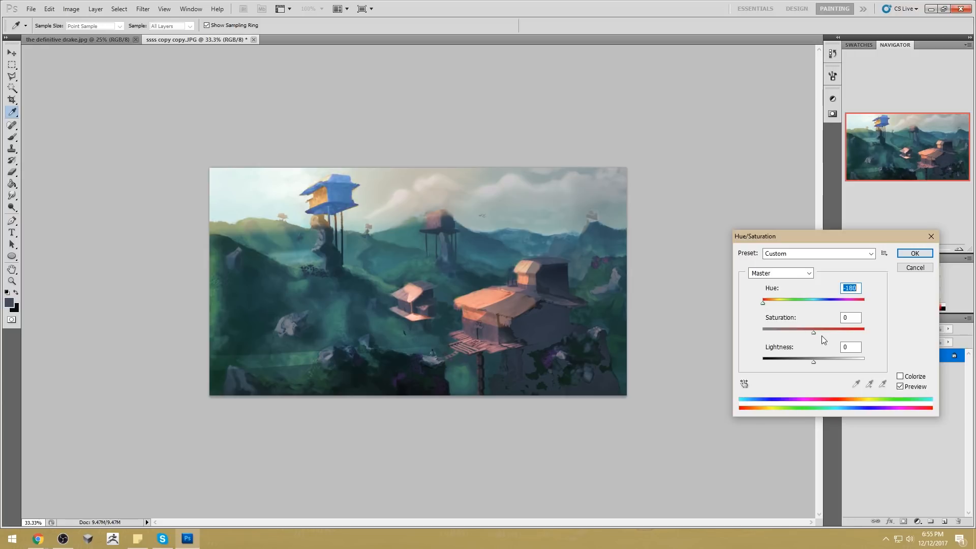
left_click_drag(812, 332, 767, 306)
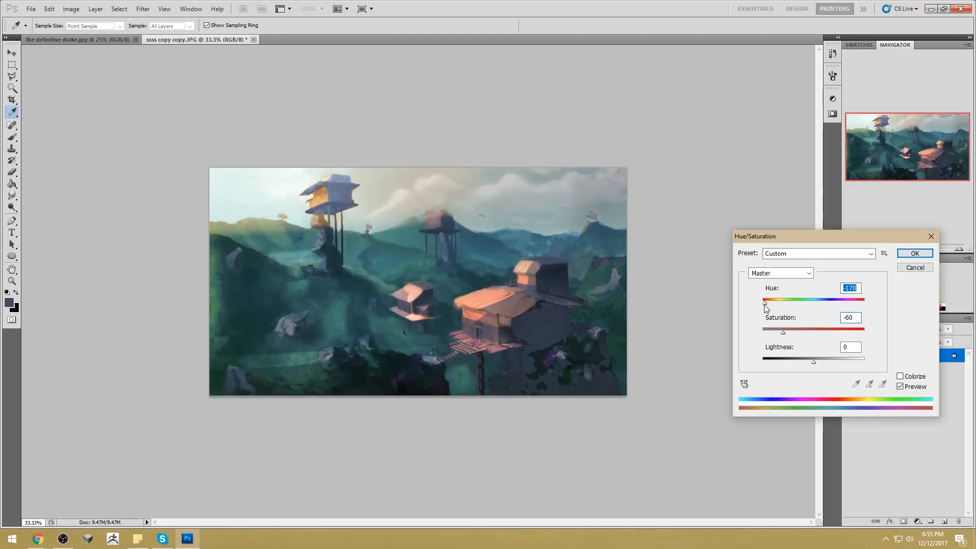
left_click_drag(784, 333, 867, 300)
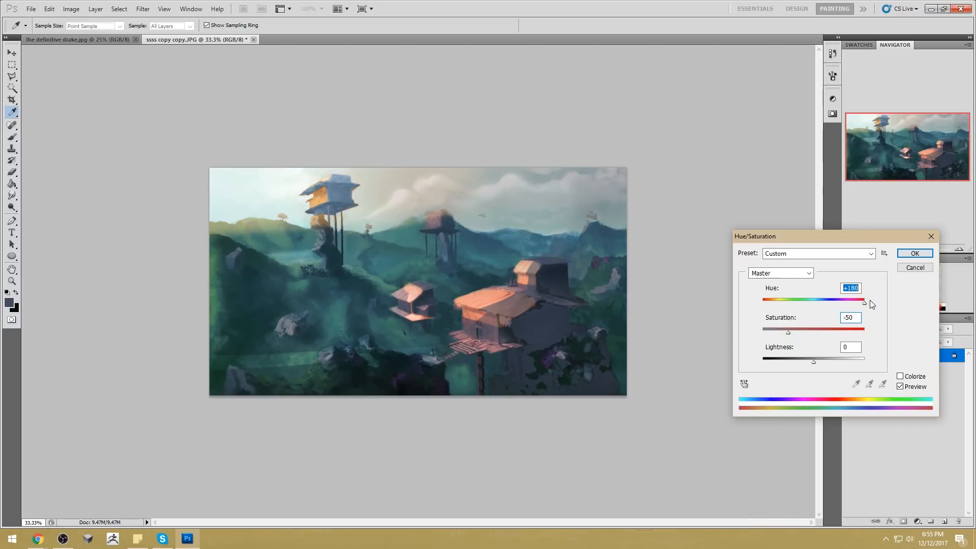
left_click_drag(868, 301, 777, 331)
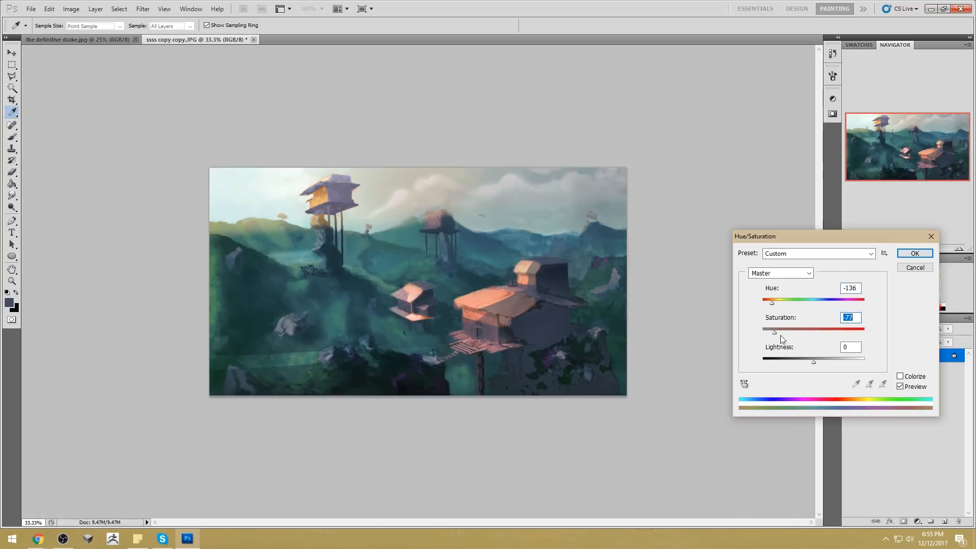
mouse_move(814, 363)
left_mouse_down()
mouse_move(793, 361)
mouse_move(812, 362)
left_mouse_up()
left_click_drag(773, 304, 776, 304)
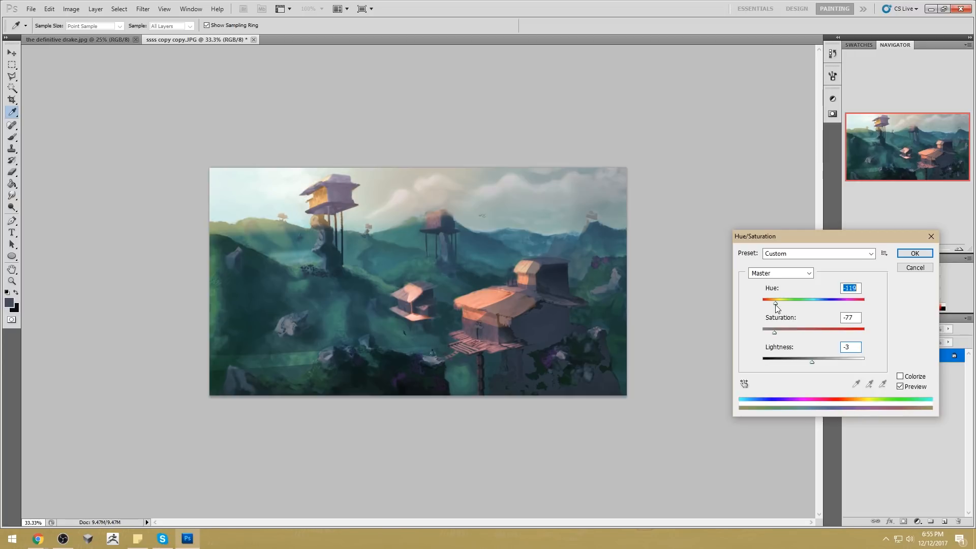
left_click(914, 253)
Step: Invert the selection, dodge the tall hut's yellow wall at 250 px in the Highlights range at 25% exposure, and deselect
key("m")
right_click(323, 207)
left_click(356, 220)
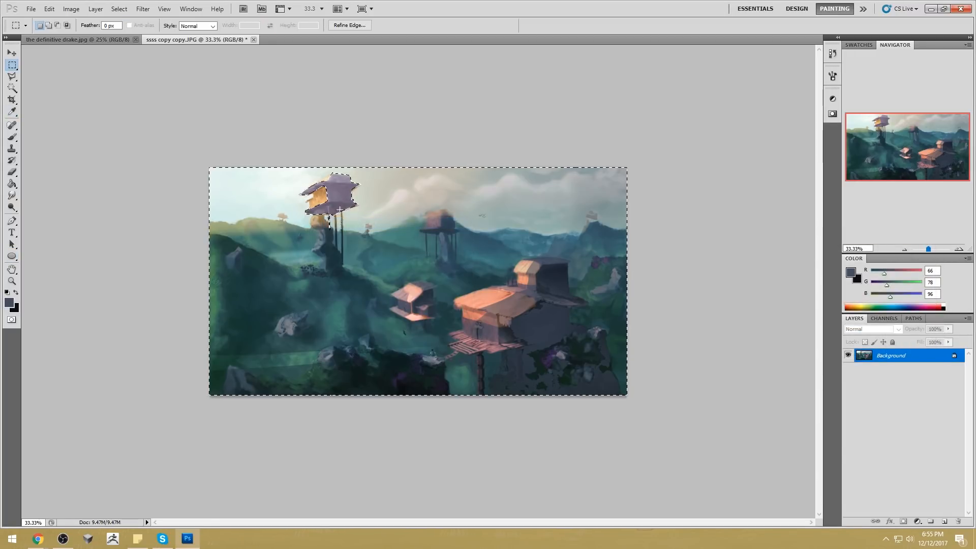
left_click(11, 209)
left_click_drag(306, 203, 328, 191)
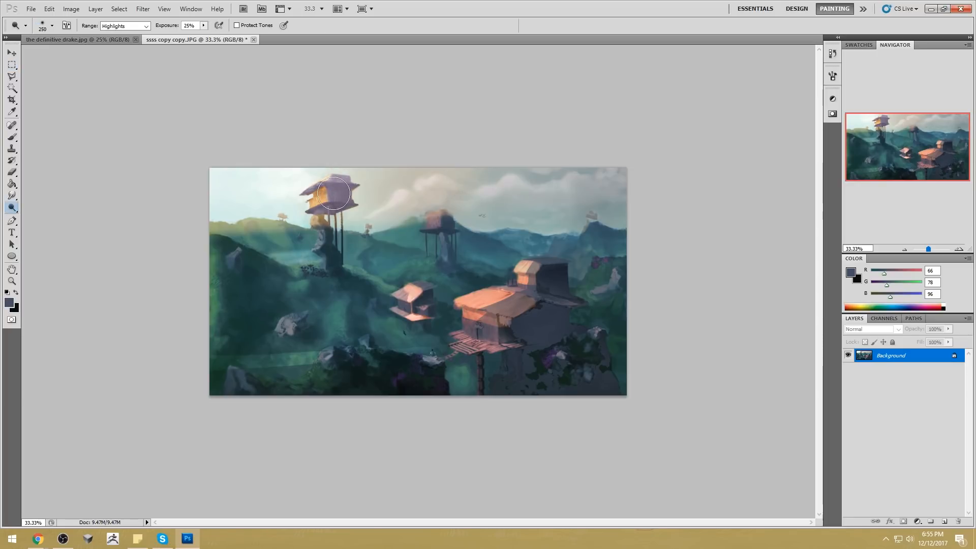
key("l")
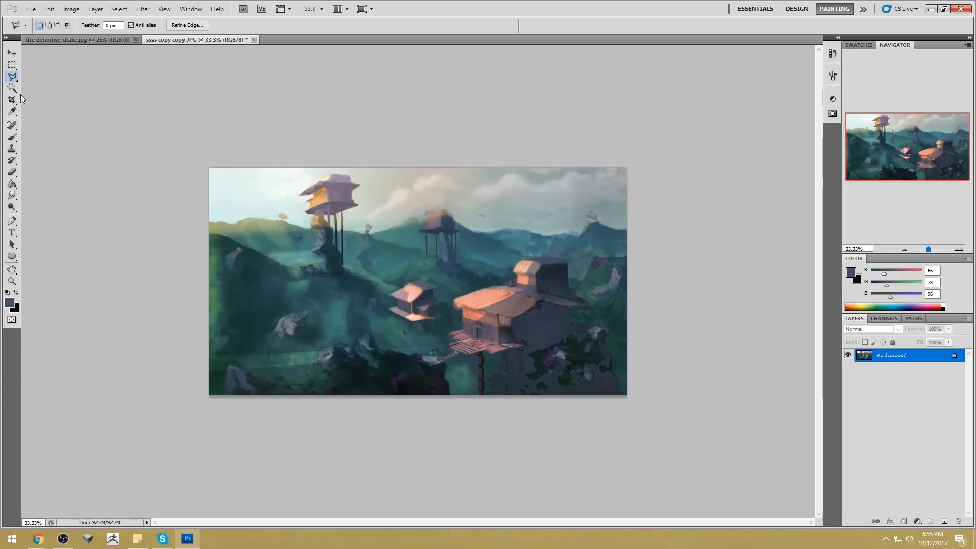
key("ctrl+d")
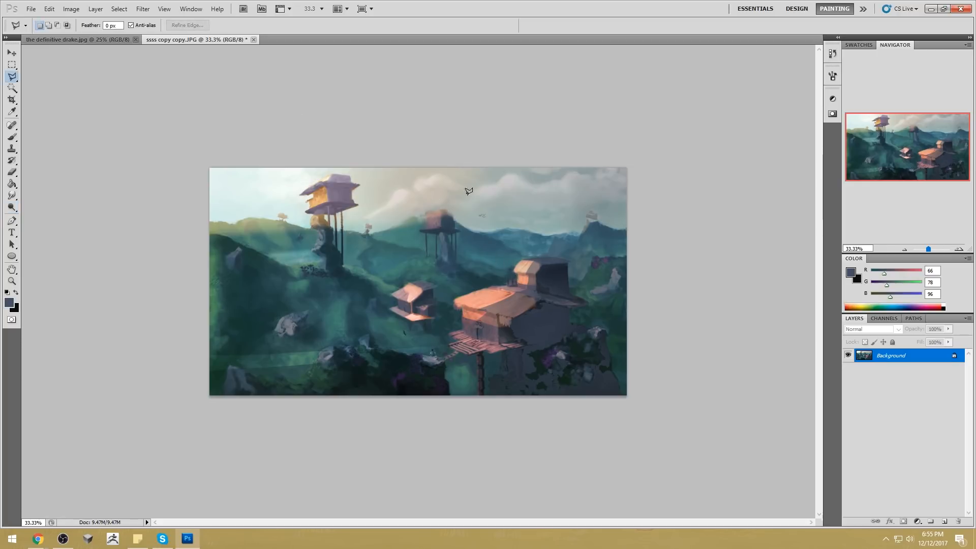
Step: Outline the distant hut's sunlit side with the Polygonal Lasso and brush on sampled peach, RGB 245, 155, 135, in Color Dodge at 43% opacity
left_click(427, 213)
left_click(427, 213)
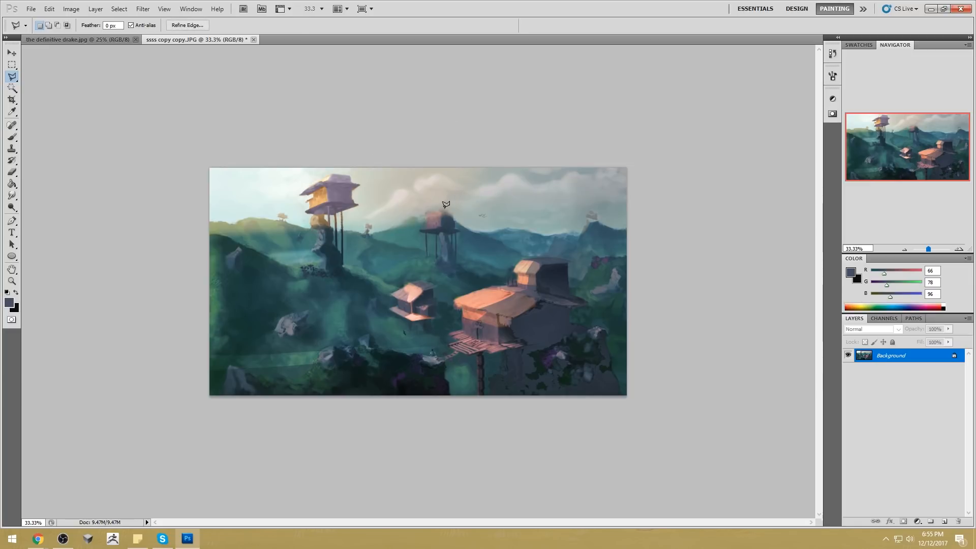
key("b")
left_click(476, 301, "alt")
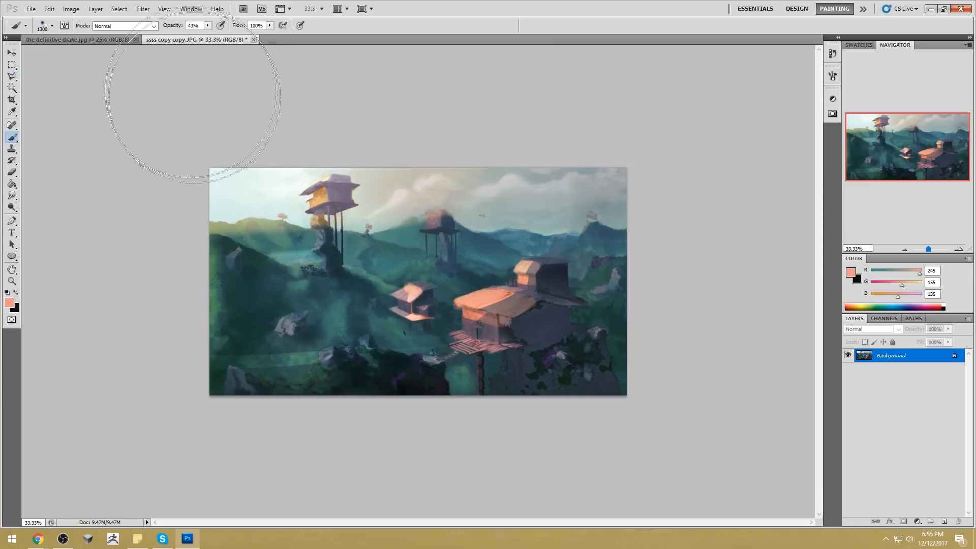
left_click(125, 26)
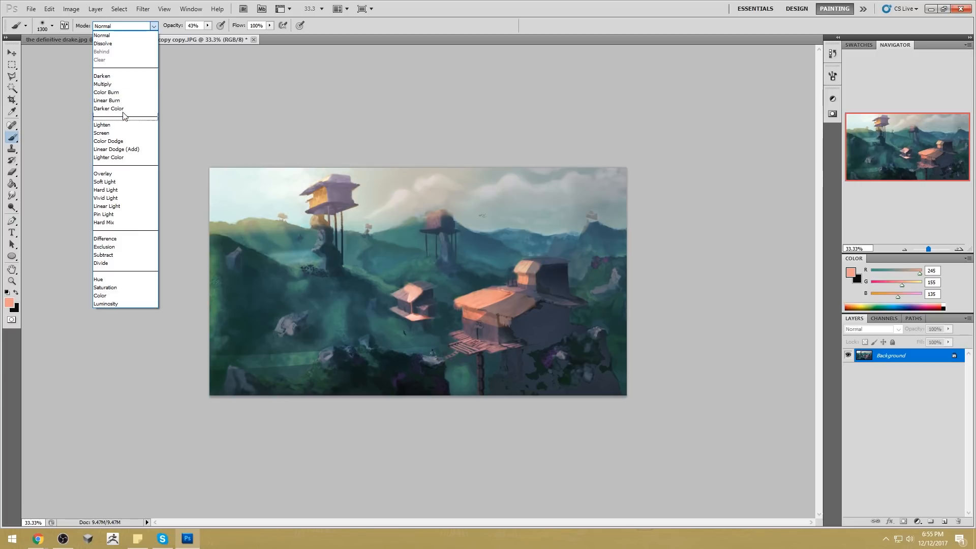
left_click(122, 141)
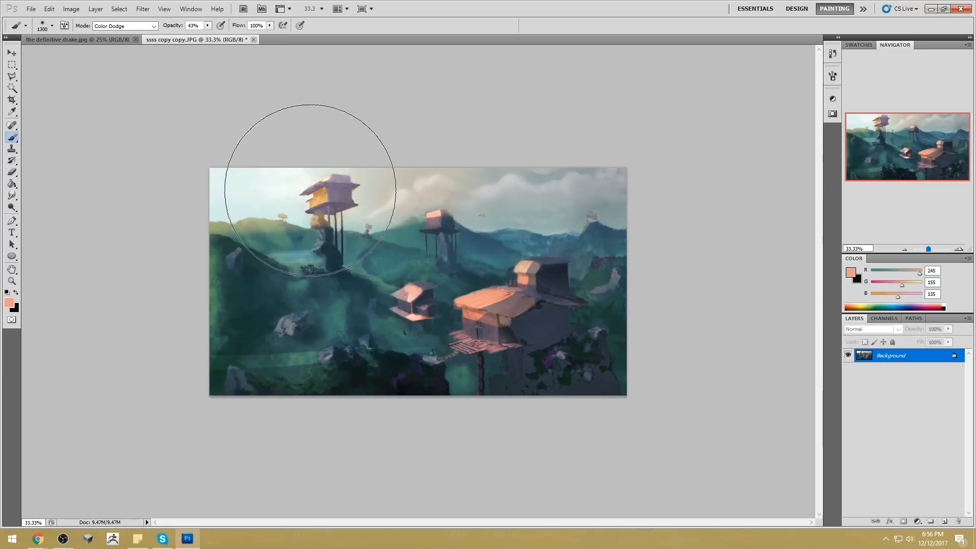
Step: Sample a lighter peach, RGB 255, 187, 169, from the distant hut and reduce the brush to 700 px
left_click(449, 208, "alt")
key("bracketleft")
key("bracketleft")
key("bracketleft")
key("bracketleft")
key("bracketleft")
key("bracketleft")
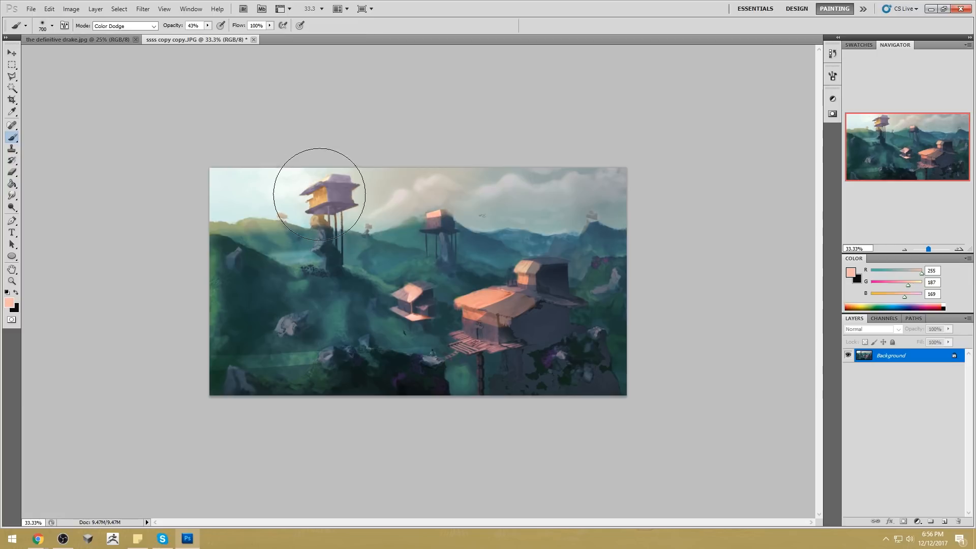
Step: Deselect the distant hut and dodge the tall hut's yellow wall at 250 px in the Highlights range at 25% exposure
key("m")
right_click(309, 234)
left_click(326, 242)
left_click(12, 207)
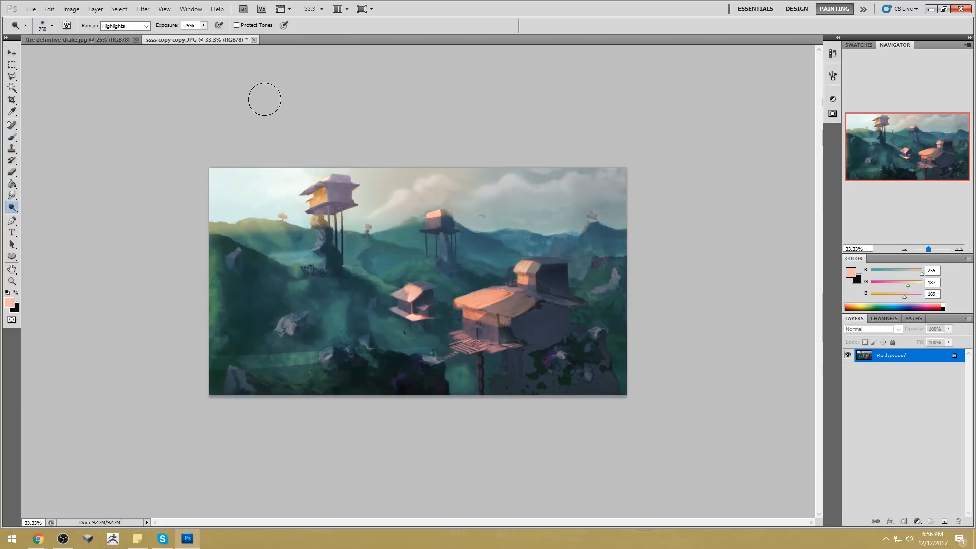
left_click_drag(331, 192, 323, 194)
Step: Tint the tall hut's yellow wall with peach, RGB 255, 191, 173, using a 45 px brush in Color mode at 43% opacity
key("b")
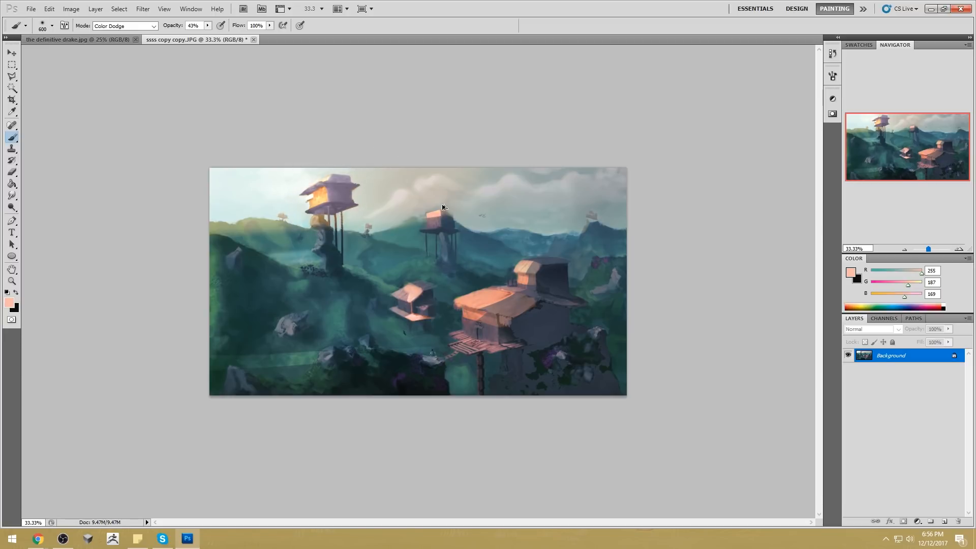
left_click(124, 26)
left_click(114, 295)
key("bracketleft")
key("bracketleft")
key("bracketleft")
key("bracketleft")
key("bracketleft")
key("bracketleft")
key("bracketleft")
key("bracketleft")
key("bracketleft")
key("bracketleft")
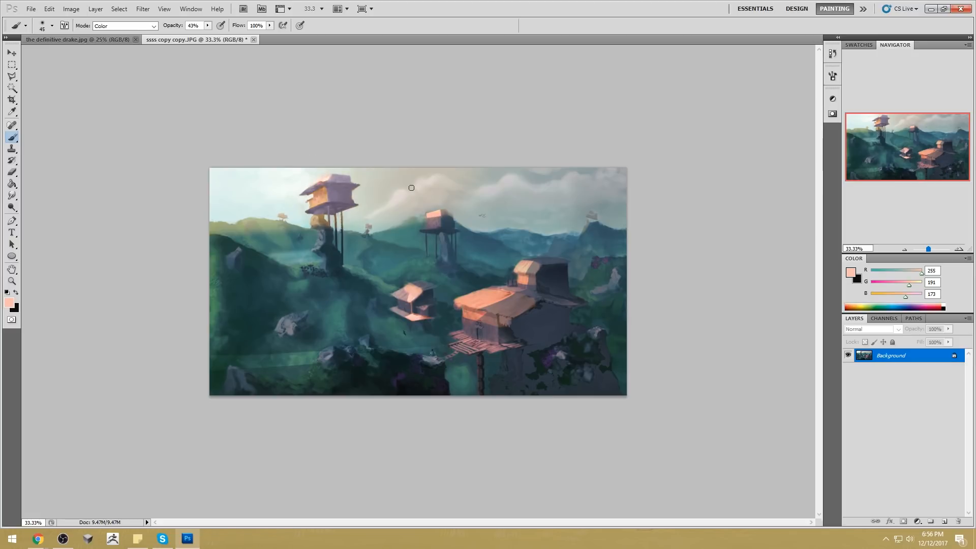
Step: Dodge the highlights on the large hut's roof, upper room and deck at 250 px and 25% exposure, and switch to the Smudge tool
key("m")
right_click(325, 197)
left_click(82, 197)
key("o")
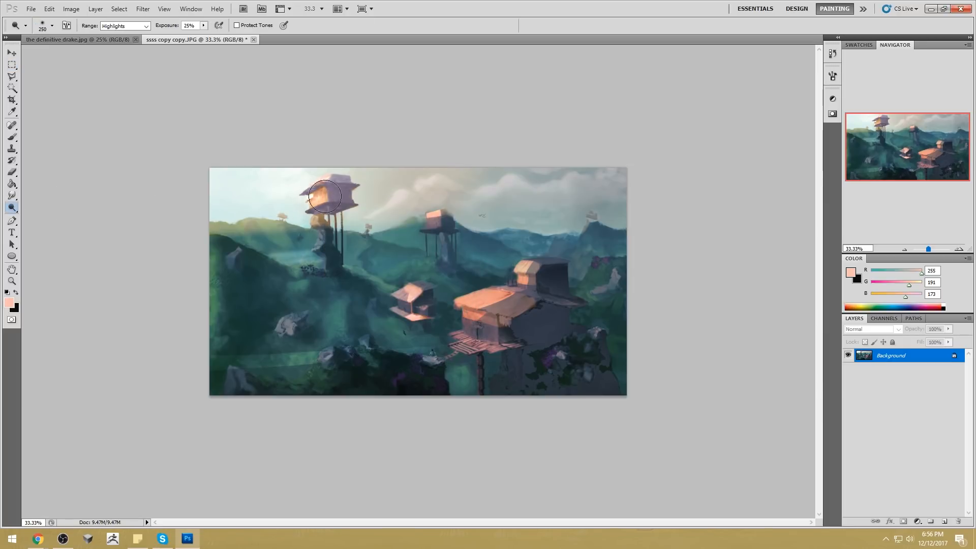
left_click_drag(491, 300, 458, 301)
left_click_drag(522, 265, 526, 280)
left_click_drag(464, 335, 459, 336)
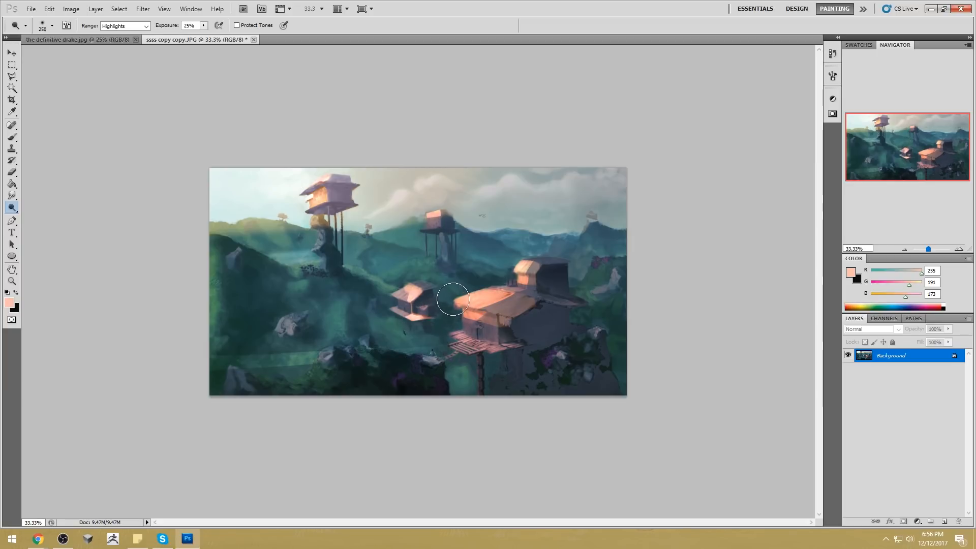
left_click(11, 201)
left_click(51, 218)
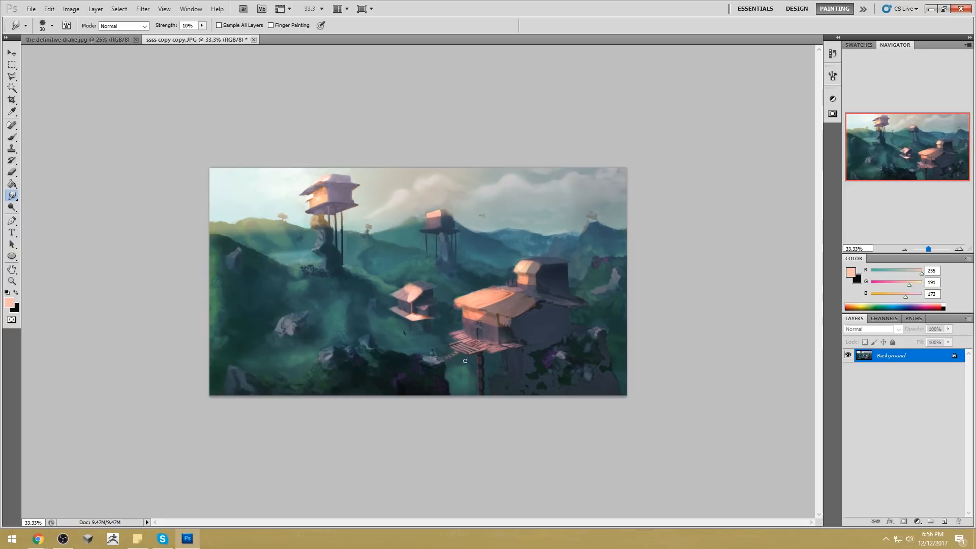
Step: Outline the sun-facing sides of the two rocks in the painting's lower-left foreground with the Polygonal Lasso and Lasso
key("l")
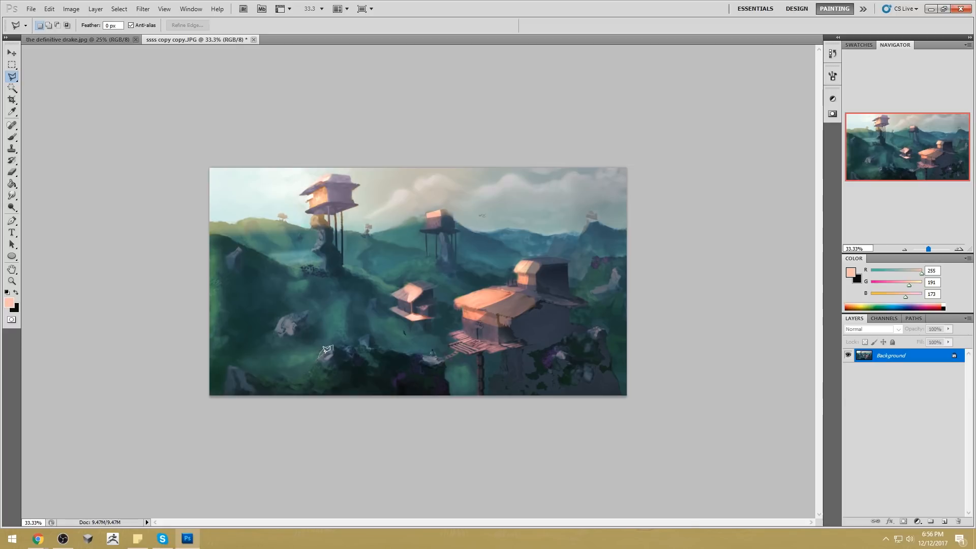
left_click(332, 353)
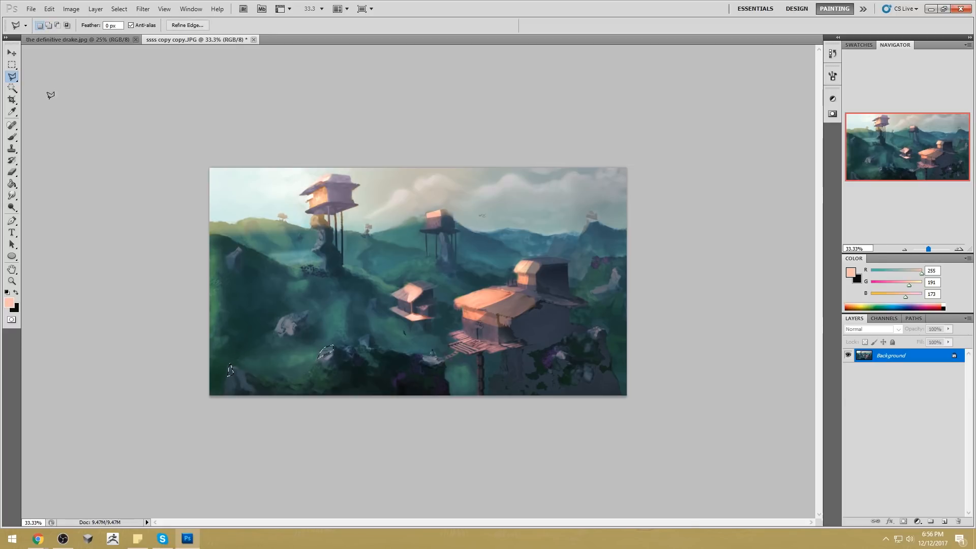
left_click_drag(12, 76, 40, 75)
left_click_drag(219, 391, 219, 391)
Step: Brush sampled peach, RGB 255, 183, 153, over the selected rock faces at 700 px and 43% opacity, and set the brush mode to Normal
key("b")
left_click(482, 297, "alt")
key("l")
key("b")
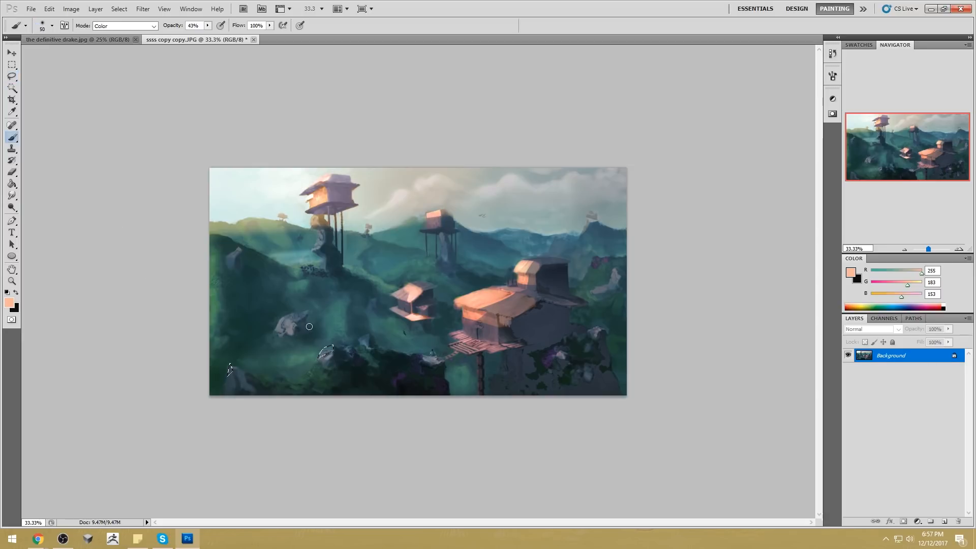
key("bracketright")
key("bracketright")
key("bracketright")
key("bracketright")
key("bracketright")
key("bracketright")
key("bracketright")
key("bracketright")
key("bracketright")
key("bracketright")
left_click_drag(330, 347, 256, 364)
left_click(131, 27)
left_click(127, 36)
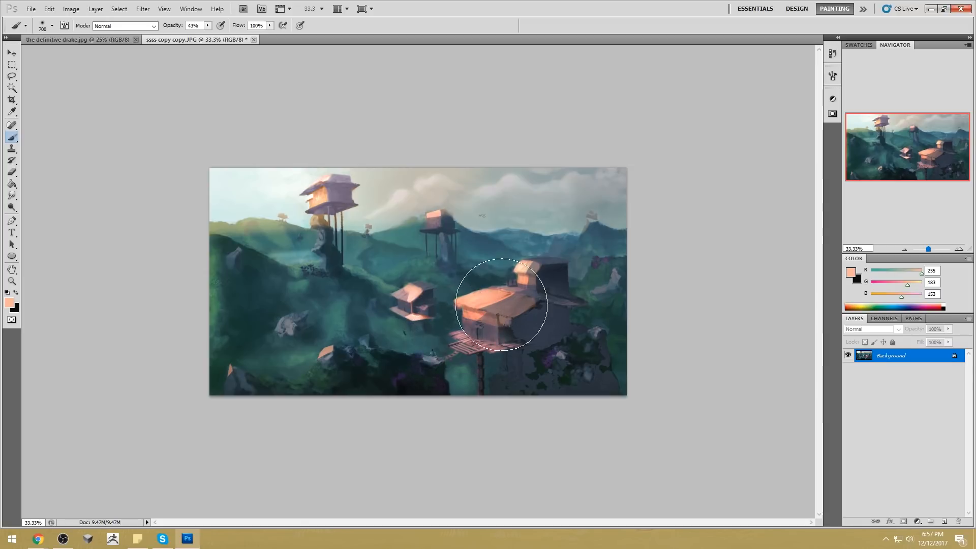
Step: Lasso hill-edge patches and the large left slope and valley floor around the rock, and hide the selection edges
key("l")
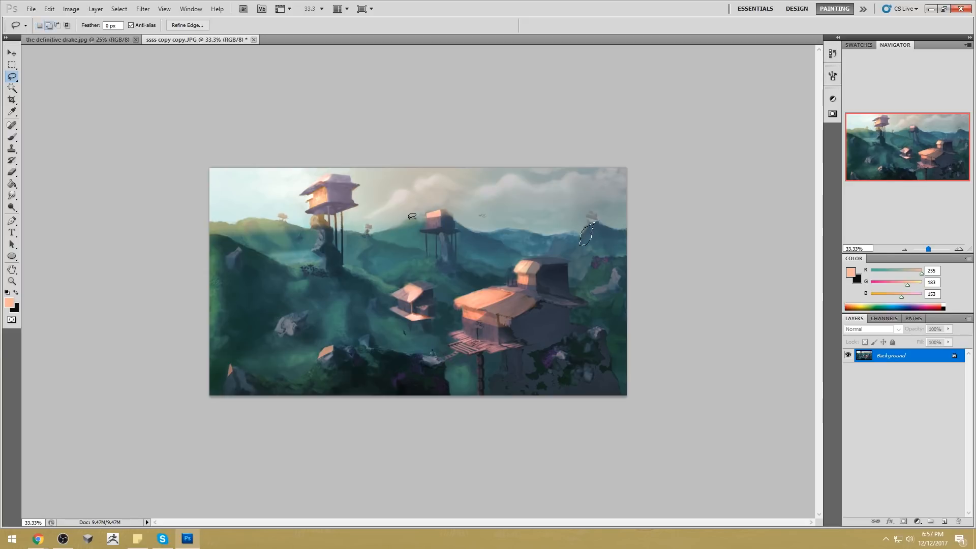
left_click_drag(392, 229, 425, 223)
mouse_move(237, 224)
left_mouse_down()
mouse_move(223, 252)
mouse_move(266, 320)
mouse_move(305, 333)
mouse_move(436, 337)
mouse_move(305, 336)
mouse_move(430, 320)
mouse_move(334, 351)
mouse_move(197, 355)
mouse_move(205, 234)
left_mouse_up()
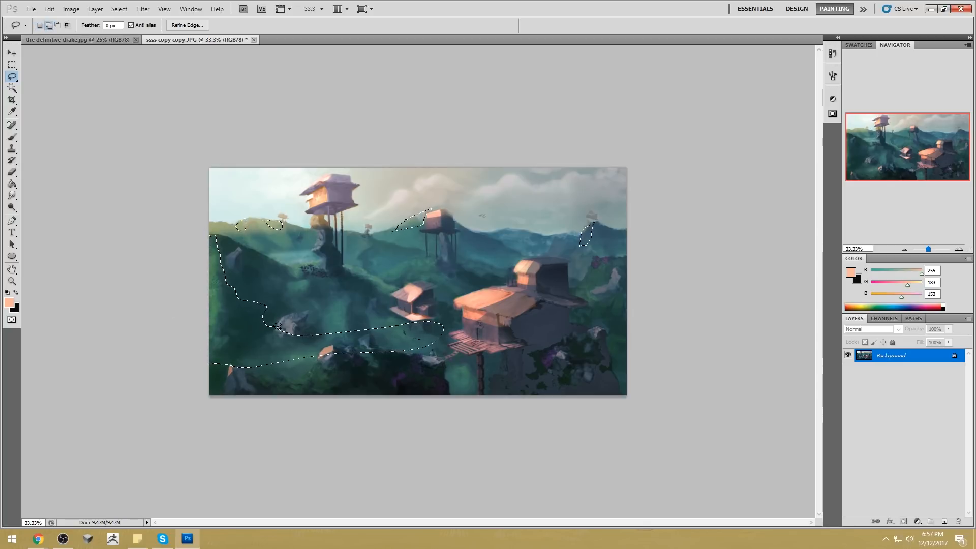
mouse_move(279, 331)
left_mouse_down()
mouse_move(285, 336)
mouse_move(284, 316)
mouse_move(293, 318)
left_mouse_up()
key("ctrl+d")
Step: Sample peach, RGB 255, 195, 178, from the small hut's roof and brush it over the selected slope at 1100 px and 43% opacity
key("b")
left_click(404, 285, "alt")
key("bracketright")
key("bracketright")
key("bracketright")
key("bracketright")
mouse_move(227, 235)
left_mouse_down()
mouse_move(257, 344)
mouse_move(443, 331)
left_mouse_up()
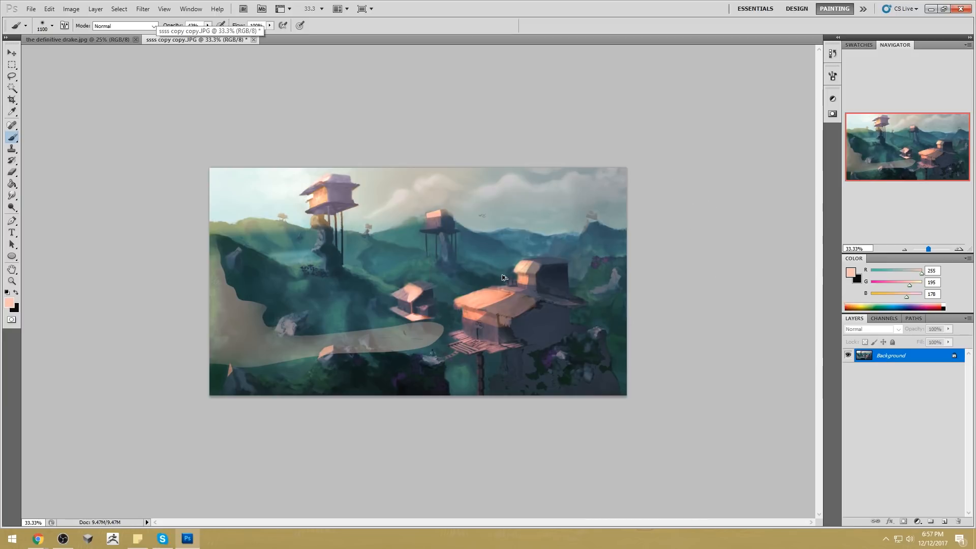
Step: Undo the last peach stroke and repaint it over the selected slope on a new layer
key("ctrl+z")
key("ctrl+shift+alt+n")
mouse_move(227, 239)
left_mouse_down()
mouse_move(261, 359)
mouse_move(437, 338)
left_mouse_up()
Step: Compare blending modes for the peach slope layer and set it to Vivid Light
left_click(873, 329)
left_click(864, 67)
key("Down")
key("Down")
key("Down")
key("Down")
key("Down")
key("Down")
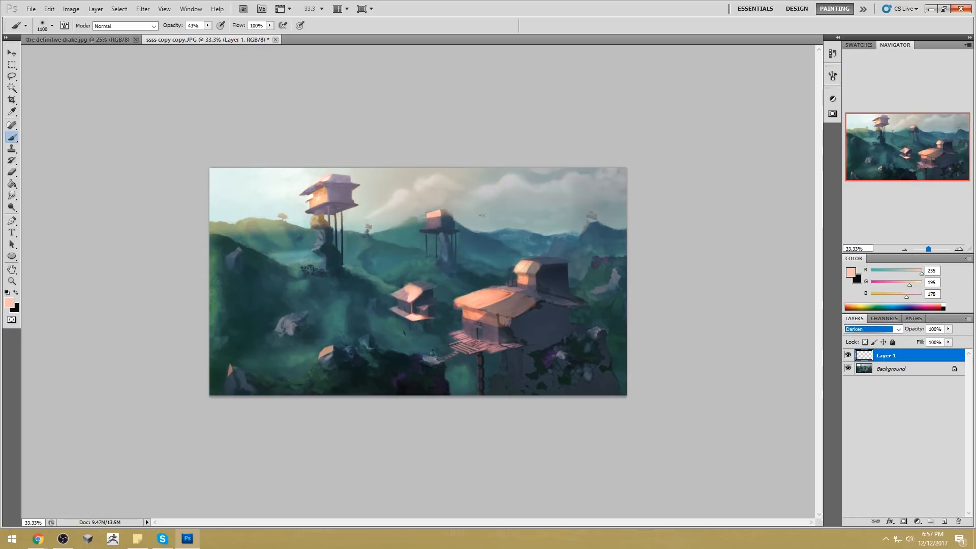
key("Down")
key("Down")
key("Down")
key("Down")
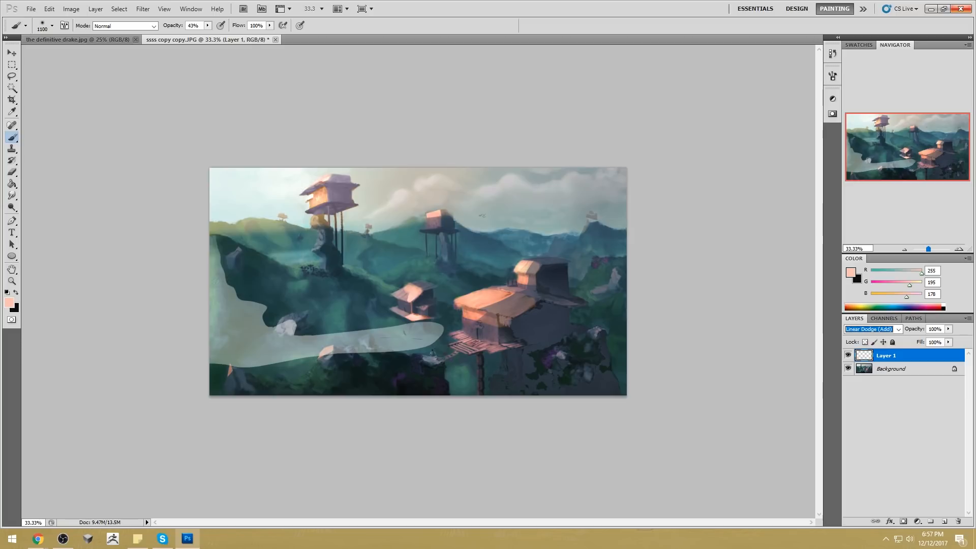
key("Down")
key("Down")
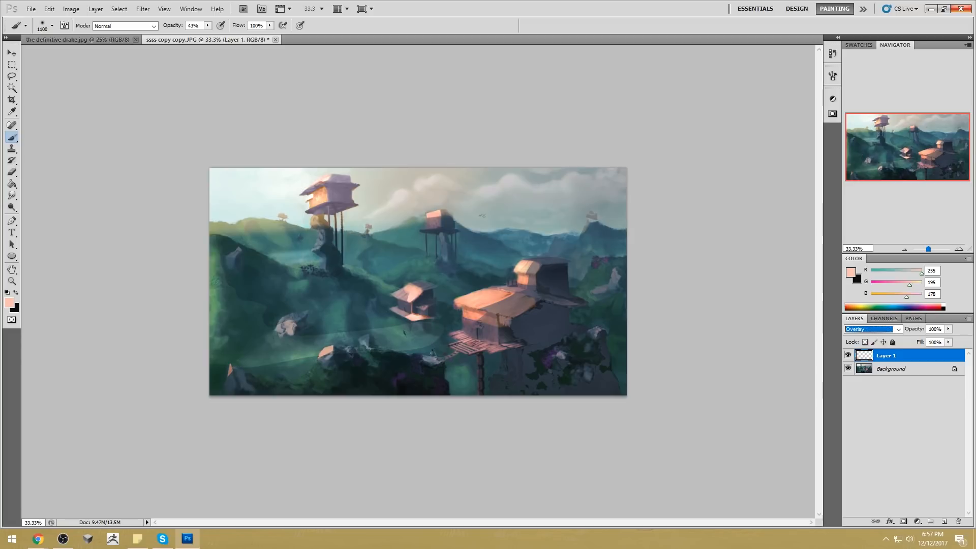
key("Up")
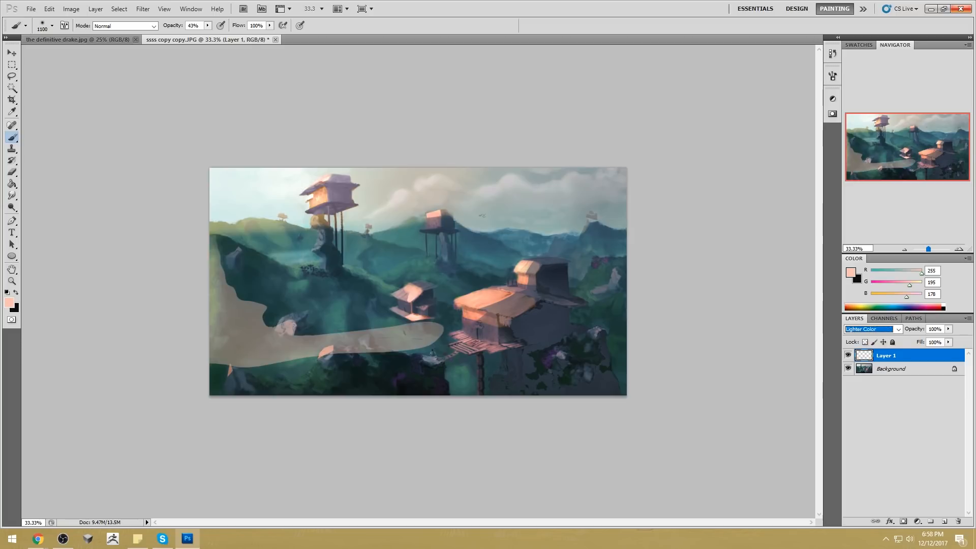
key("Down")
key("Down")
key("Down")
key("Down")
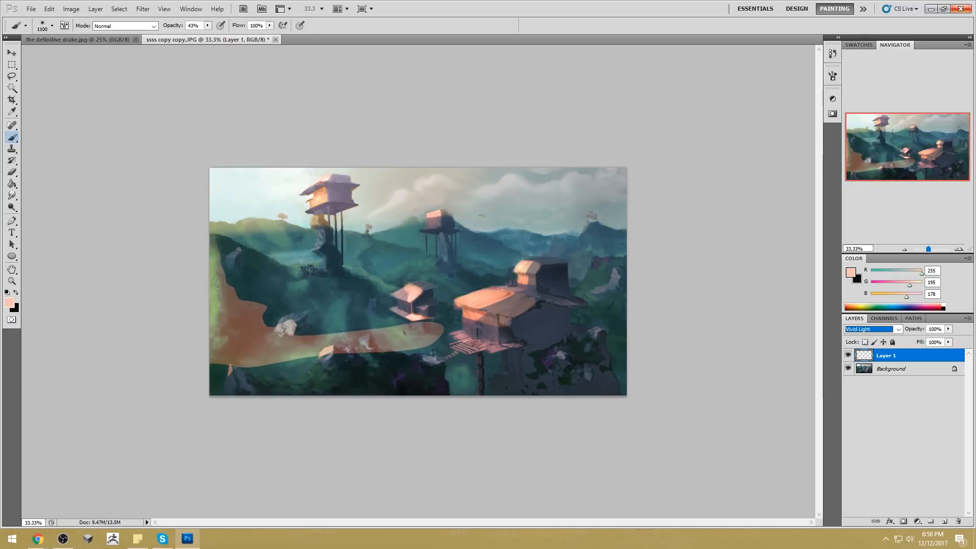
key("Return")
Step: Shift the peach slope layer's hue to -1 with Hue/Saturation and return to the Brush tool
key("ctrl+u")
mouse_move(810, 303)
left_mouse_down()
mouse_move(766, 304)
mouse_move(830, 301)
mouse_move(776, 308)
mouse_move(815, 304)
left_mouse_up()
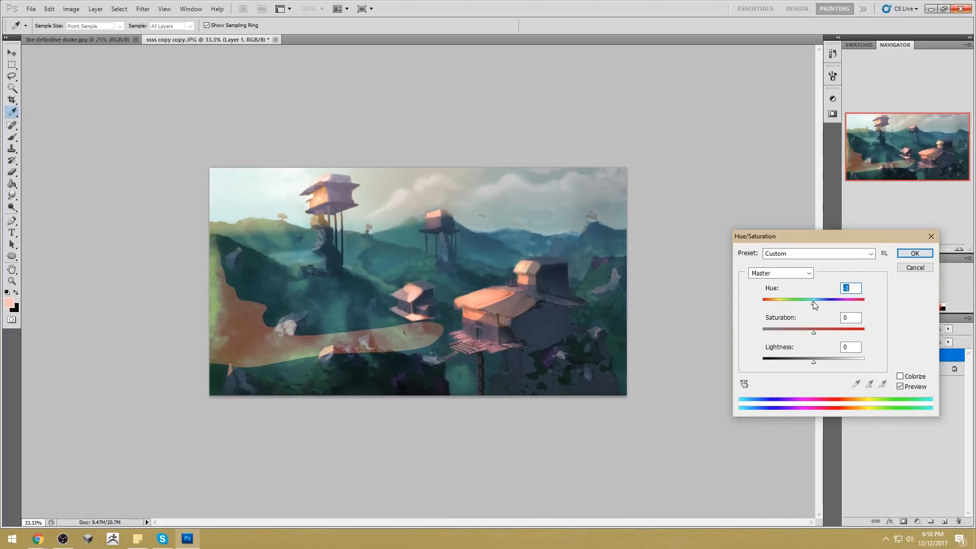
left_click(915, 253)
key("b")
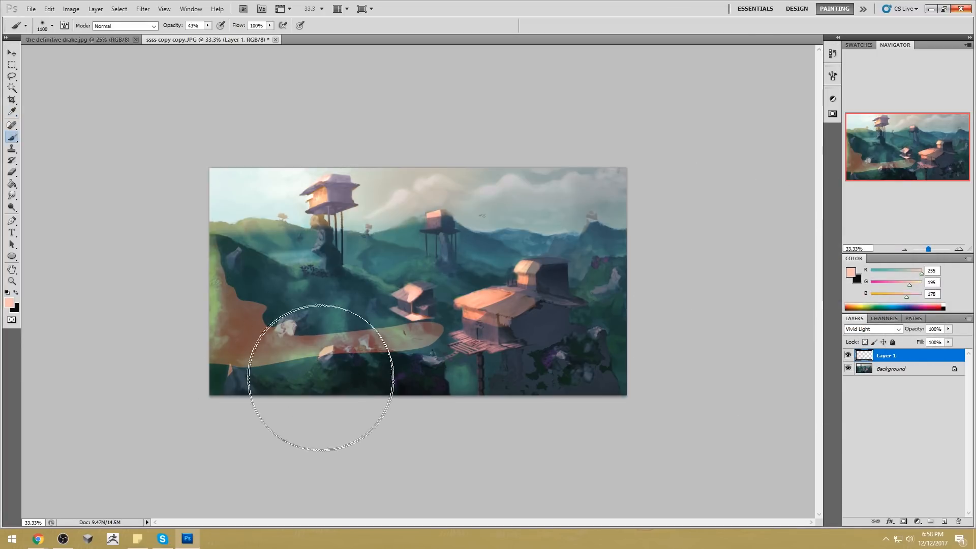
Step: Erase the peach colour spilling over the foreground rocks and the slope's end below the small hut with a 40 px eraser
key("e")
mouse_move(326, 356)
left_mouse_down()
mouse_move(382, 359)
mouse_move(354, 351)
mouse_move(365, 339)
mouse_move(381, 353)
mouse_move(352, 335)
mouse_move(310, 335)
mouse_move(349, 330)
mouse_move(309, 332)
mouse_move(355, 332)
left_mouse_up()
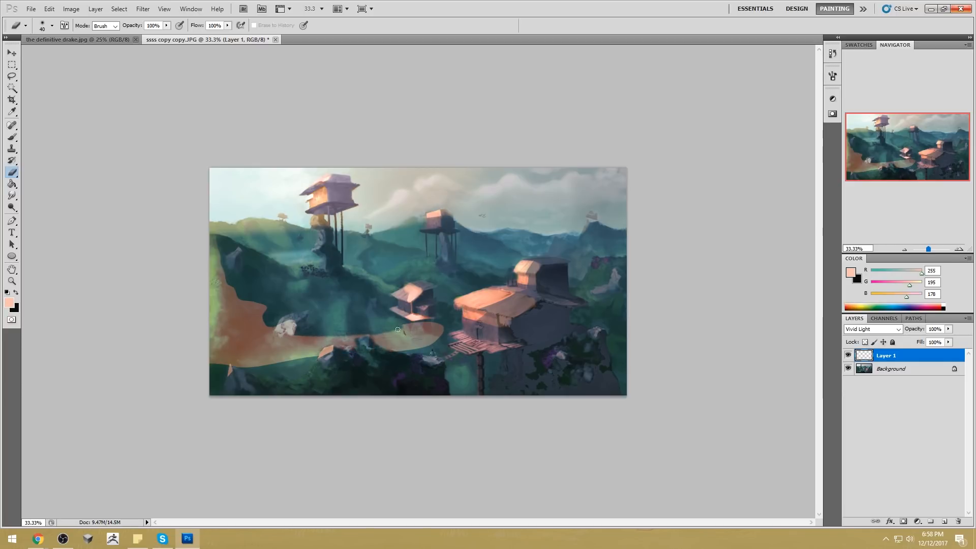
left_click_drag(425, 327, 440, 331)
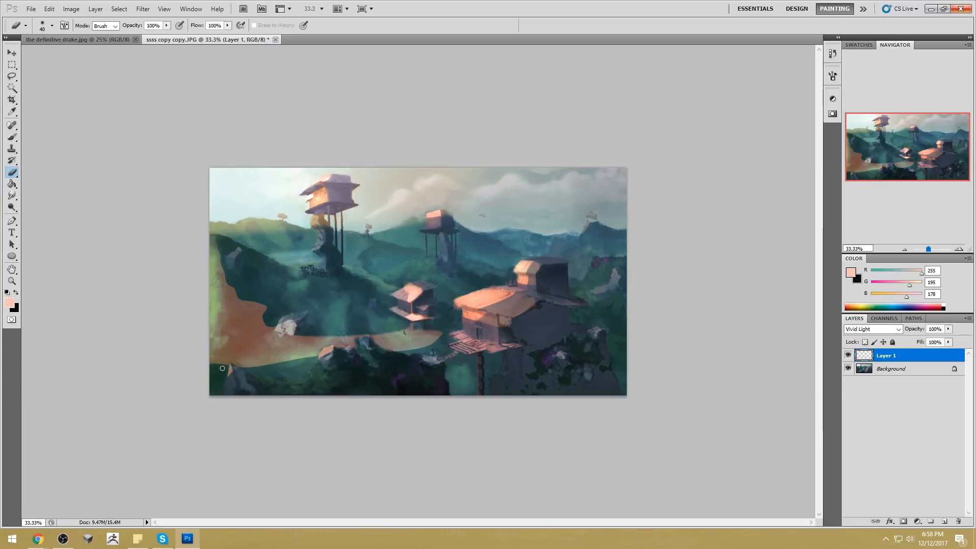
Step: Try a Gaussian Blur with a radius of 74 pixels on the selected peach slope layer
left_click(162, 11)
mouse_move(143, 10)
mouse_move(153, 101)
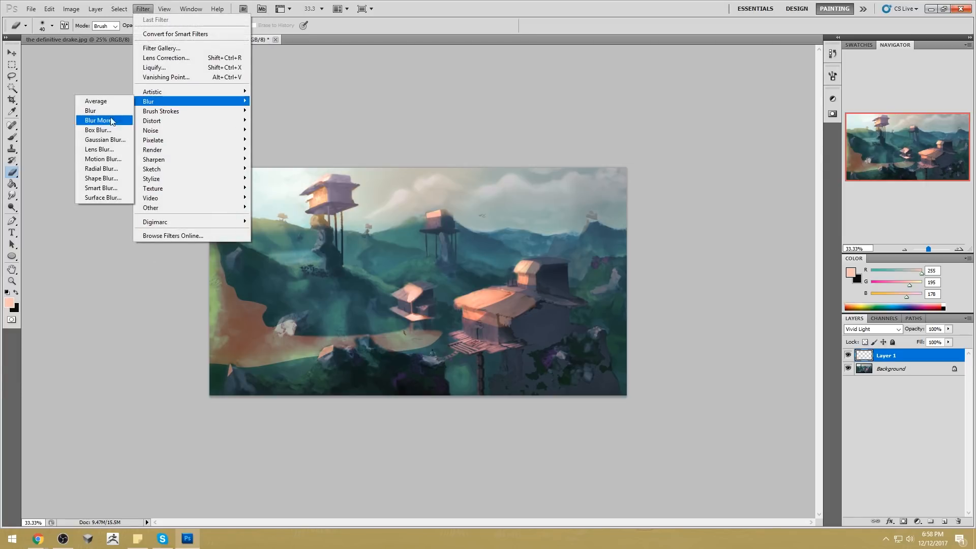
left_click(101, 142)
left_click_drag(868, 372, 879, 372)
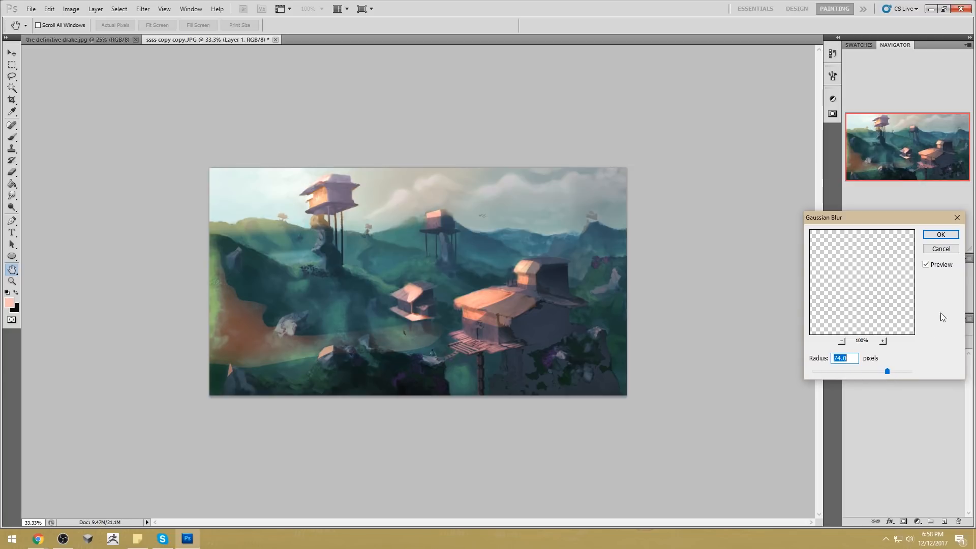
left_click(941, 235)
Step: Clear the selection and soften the whole peach slope layer with Gaussian Blur
left_click(12, 65)
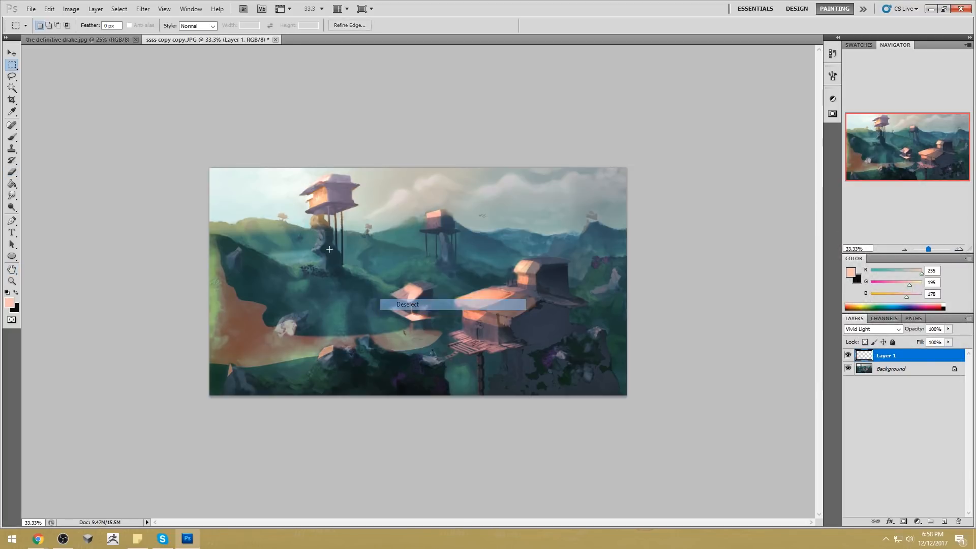
left_click(144, 9)
mouse_move(153, 99)
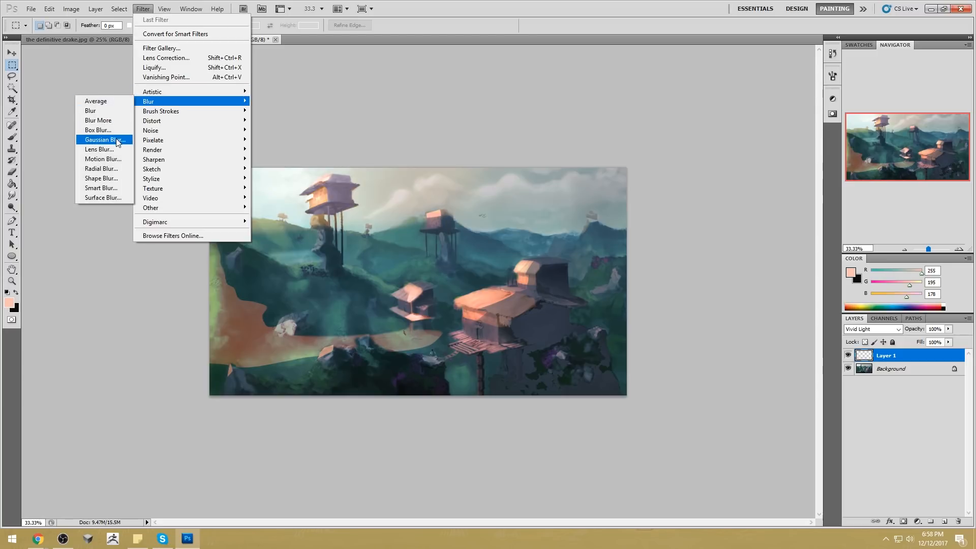
left_click(104, 141)
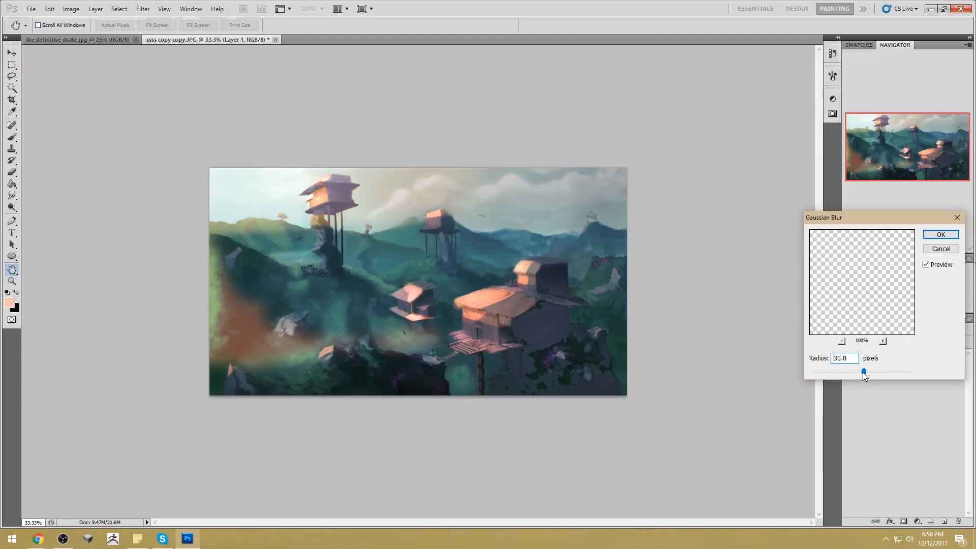
left_click(956, 237)
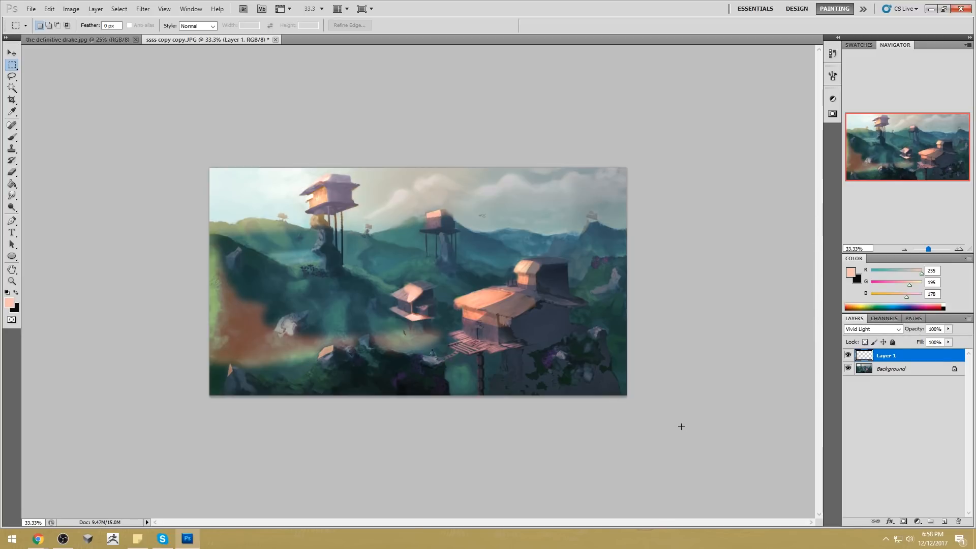
Step: Hide the peach slope layer and lasso the cloudy sky along the mountain ridge and around the middle hut's roof
key("l")
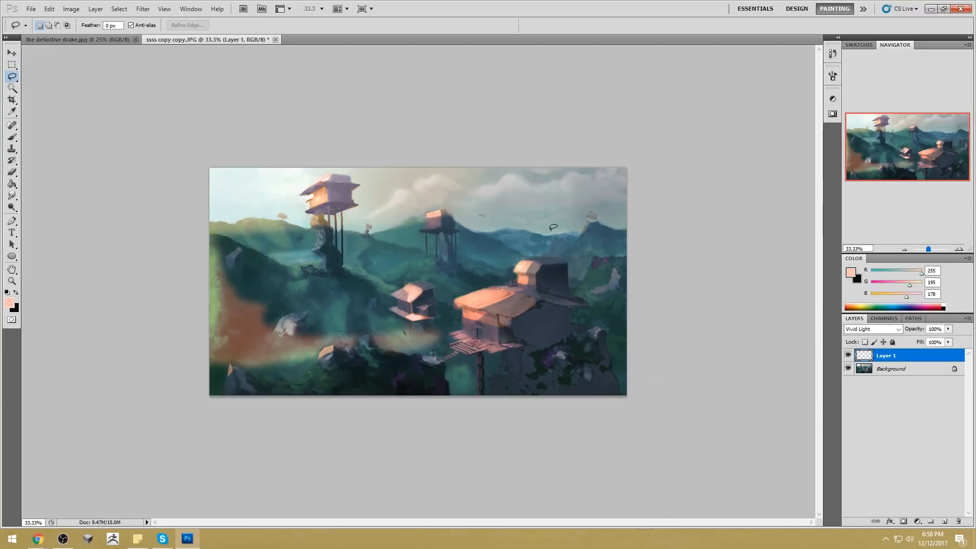
left_click(848, 355)
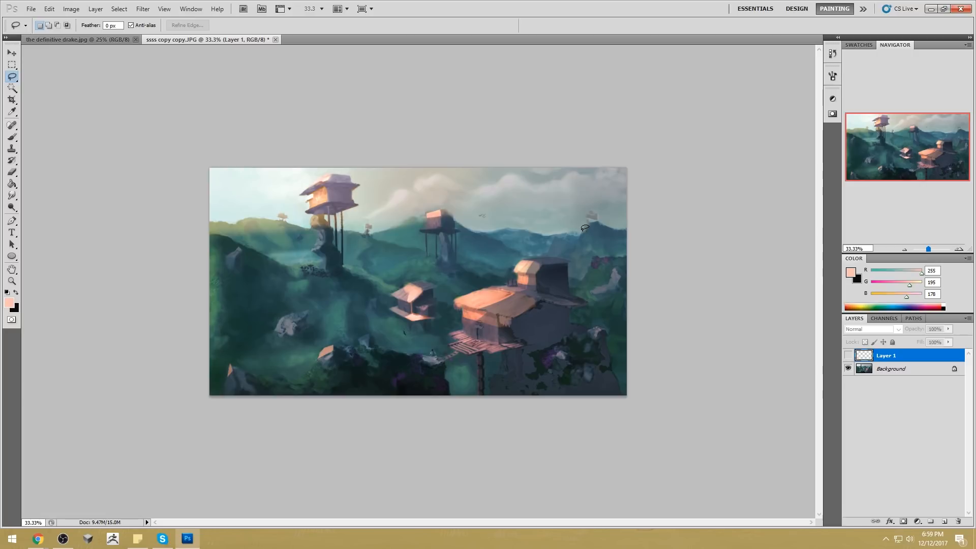
left_click_drag(557, 233, 477, 232)
mouse_move(467, 164)
left_mouse_down()
mouse_move(590, 194)
mouse_move(584, 231)
left_mouse_up()
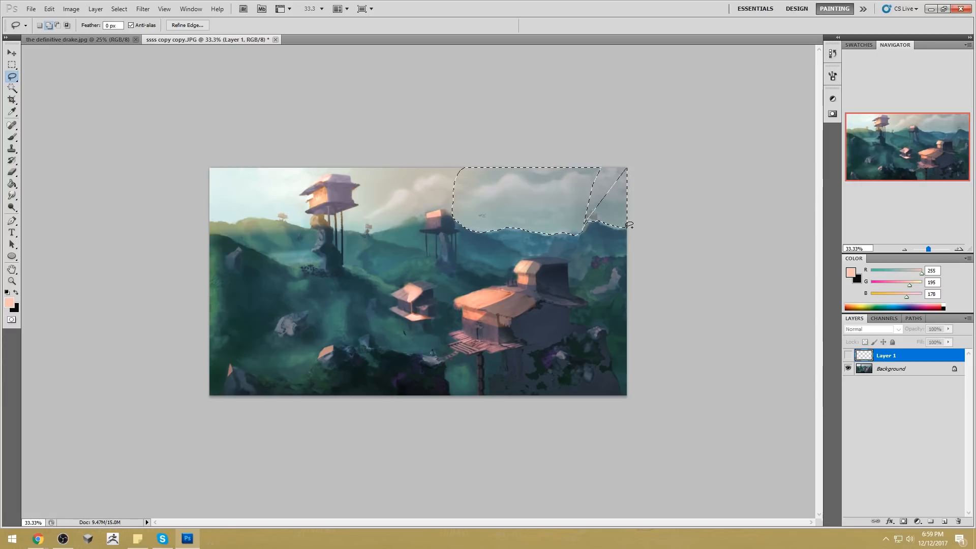
left_click_drag(704, 134, 700, 139)
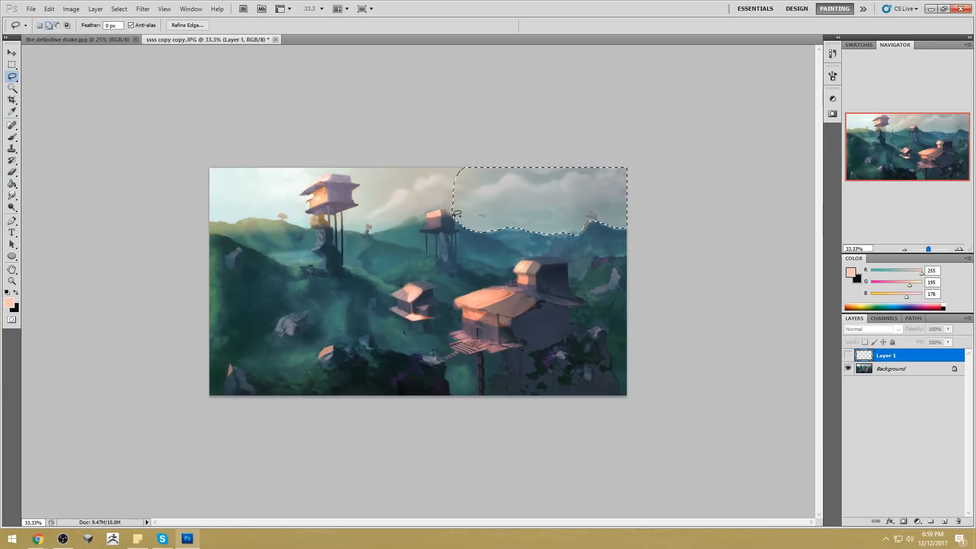
mouse_move(383, 227)
left_mouse_down()
mouse_move(372, 228)
mouse_move(362, 192)
mouse_move(529, 105)
left_mouse_up()
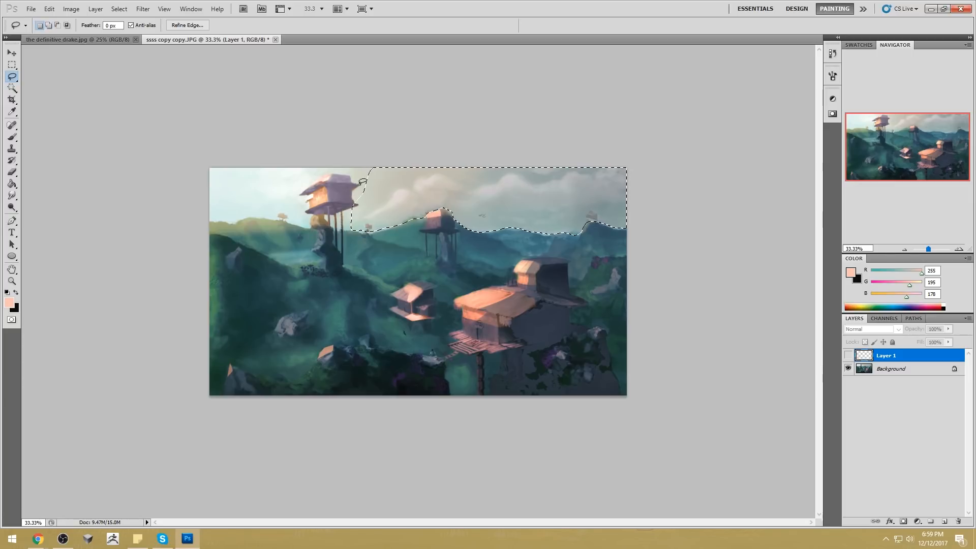
Step: Extend the sky selection around the tall hut and add the gap between its stilts from the Background layer with the Magic Wand
left_click_drag(375, 164, 304, 180)
mouse_move(381, 179)
left_mouse_down()
mouse_move(324, 162)
mouse_move(382, 181)
left_mouse_up()
key("shift")
left_click_drag(345, 209, 367, 213)
key("w")
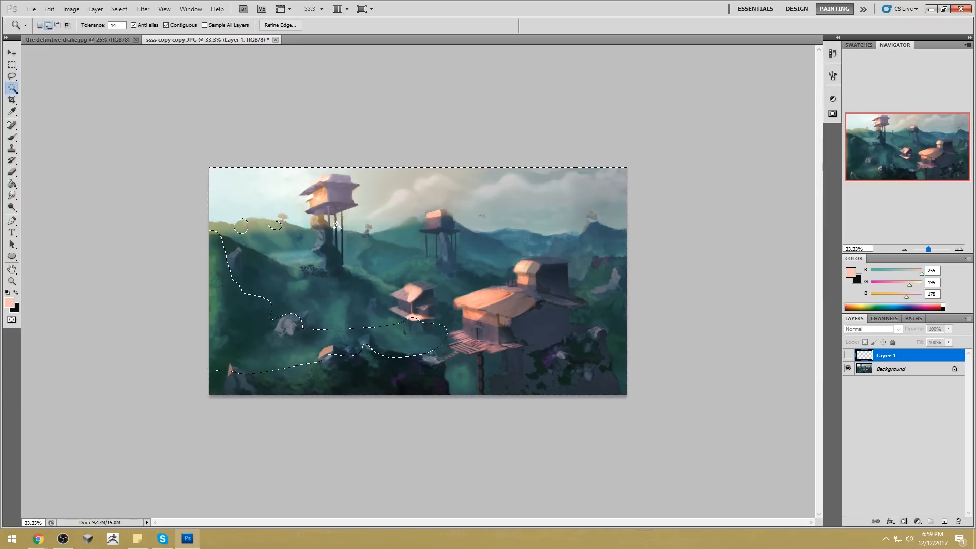
left_click(891, 368)
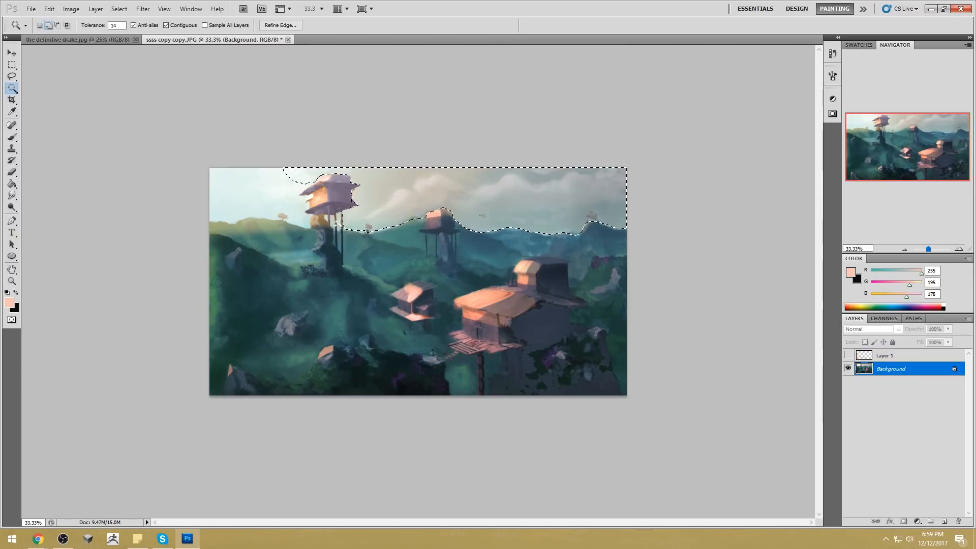
left_click(336, 233, "shift")
Step: Adjust the selected sky's hue, saturation and lightness with Hue/Saturation
key("ctrl+u")
left_click_drag(814, 359, 827, 364)
left_click_drag(813, 303, 863, 302)
left_click_drag(814, 332, 828, 302)
left_click(915, 254)
Step: Sample blue-grey, RGB 170, 196, 208, from the sky and brush it over the clouds in Color mode at 300 px and 43% opacity
key("b")
left_click(547, 215, "alt")
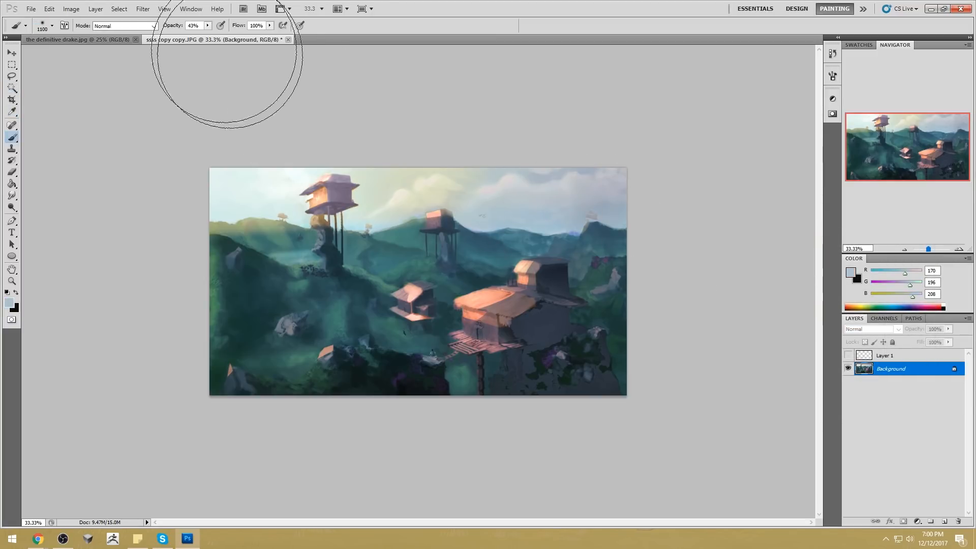
left_click(130, 26)
left_click(118, 297)
key("bracketleft")
key("bracketleft")
key("bracketleft")
key("bracketleft")
key("bracketleft")
key("bracketleft")
key("bracketleft")
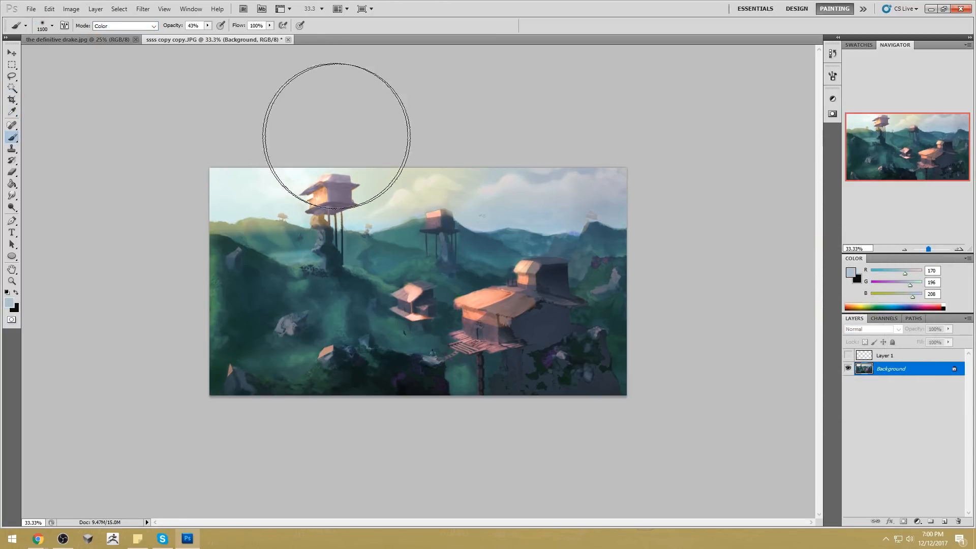
key("bracketleft")
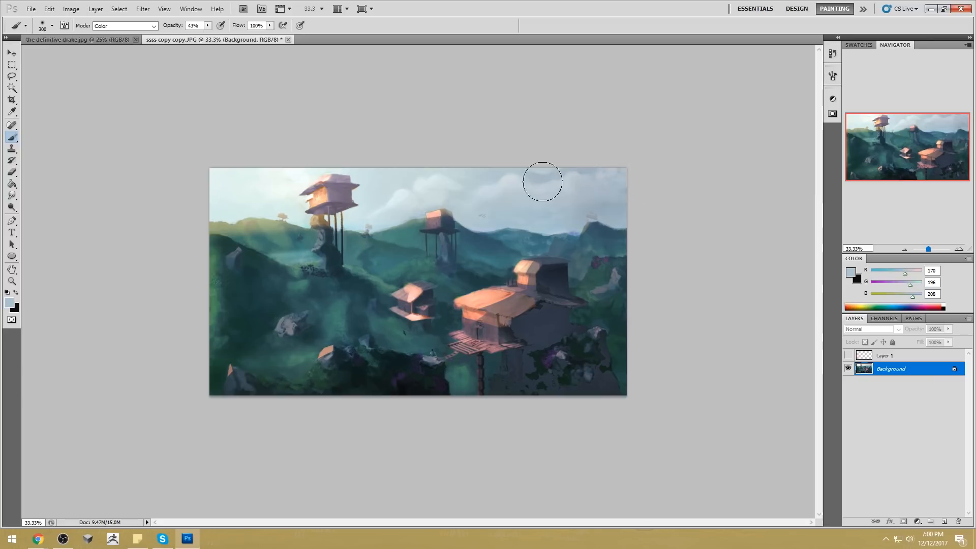
left_click(851, 273)
left_click(528, 195)
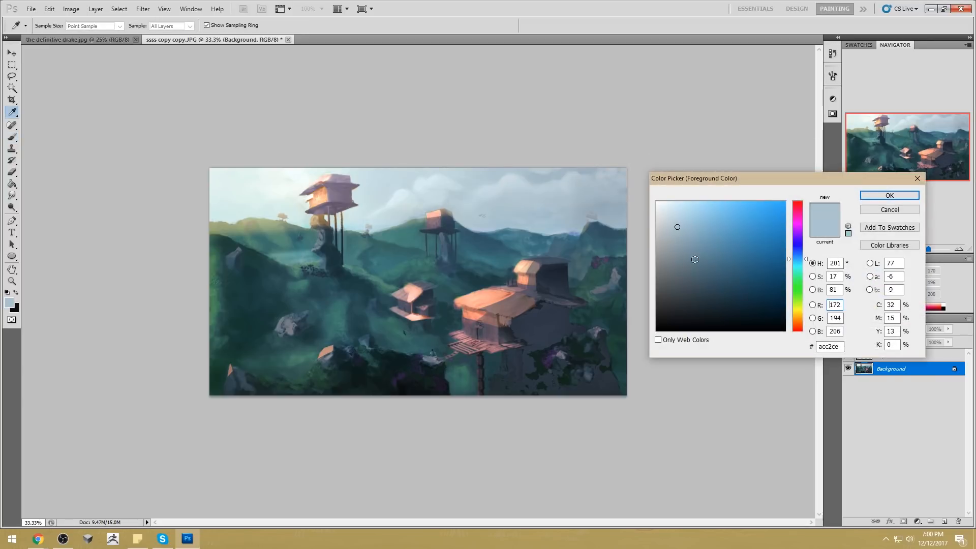
left_click_drag(527, 217, 494, 183)
mouse_move(679, 215)
left_mouse_down()
mouse_move(711, 198)
mouse_move(687, 196)
left_mouse_up()
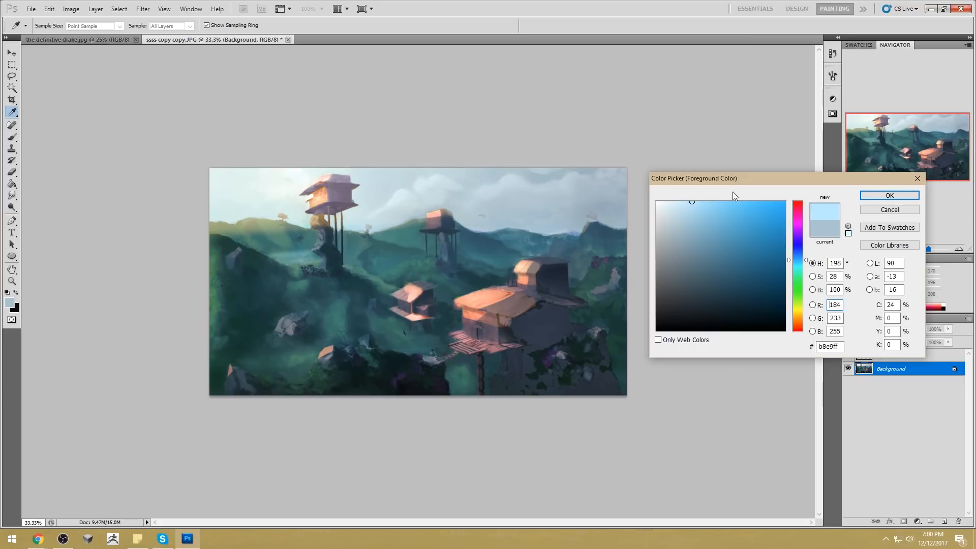
left_click(889, 209)
key("b")
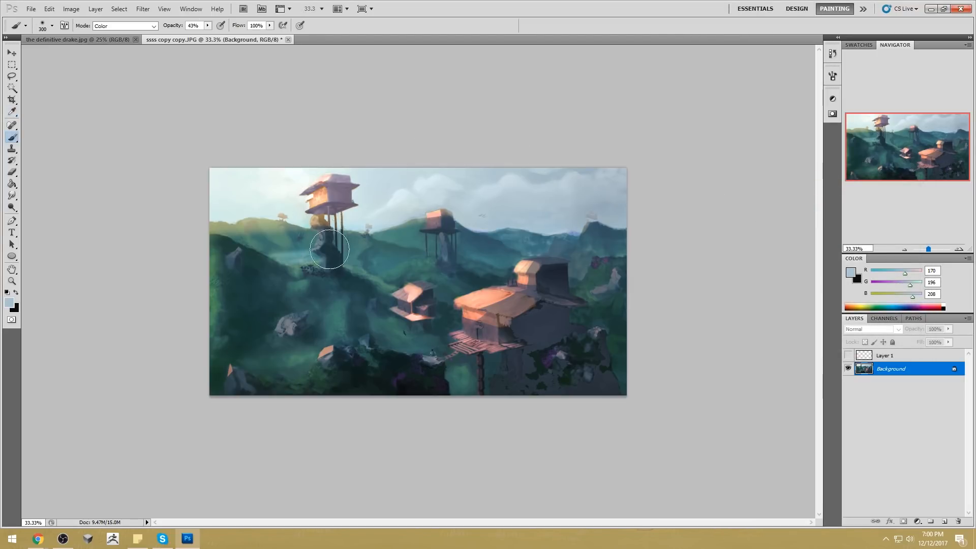
Step: Clear the sky selection and dodge the valley mist near the pale rocks using Highlights at 25% exposure and 250 px
left_click(12, 207)
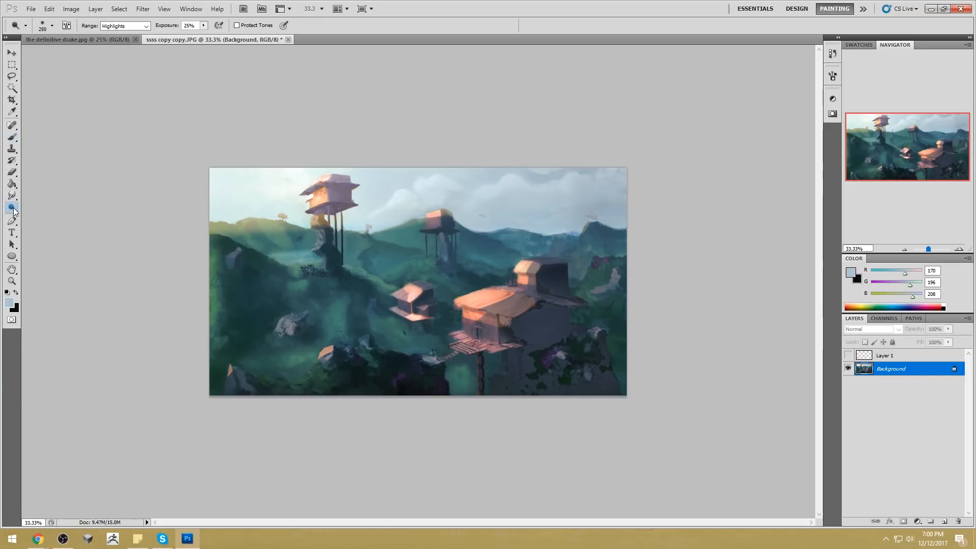
key("m")
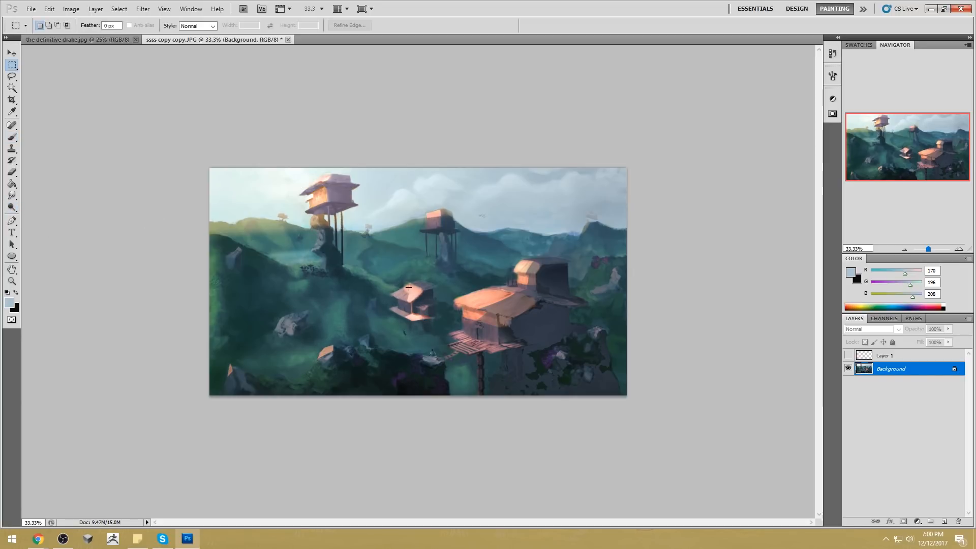
right_click(410, 288)
left_click(441, 295)
key("b")
left_click(13, 210)
mouse_move(341, 310)
left_mouse_down()
mouse_move(333, 320)
mouse_move(298, 279)
left_mouse_up()
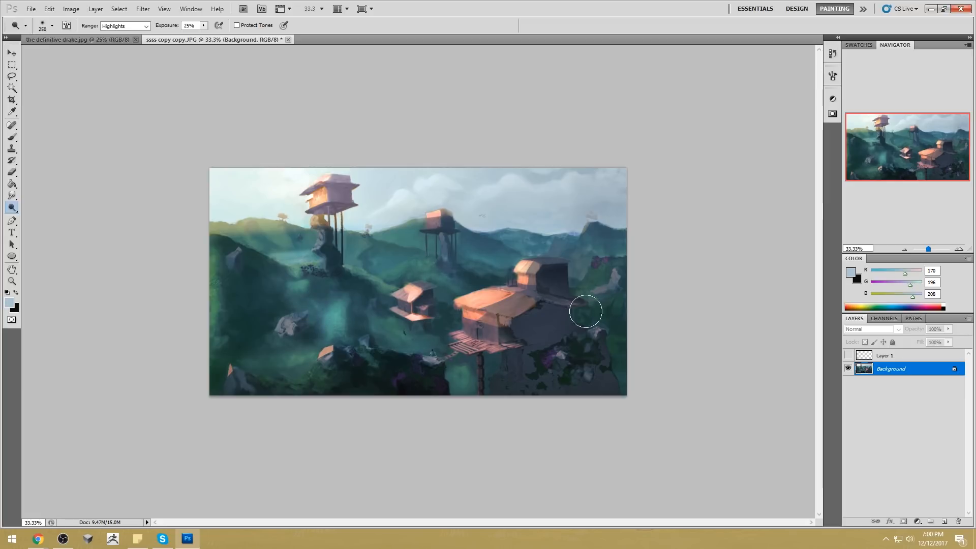
Step: Dodge misty highlights onto the distant hills around the middle and tall huts and below the far mountain peak
left_click_drag(465, 239, 477, 251)
left_click_drag(403, 234, 422, 235)
mouse_move(275, 238)
left_mouse_down()
mouse_move(255, 242)
mouse_move(301, 243)
left_mouse_up()
mouse_move(578, 243)
left_mouse_down()
mouse_move(603, 241)
mouse_move(587, 240)
mouse_move(576, 272)
mouse_move(594, 240)
left_mouse_up()
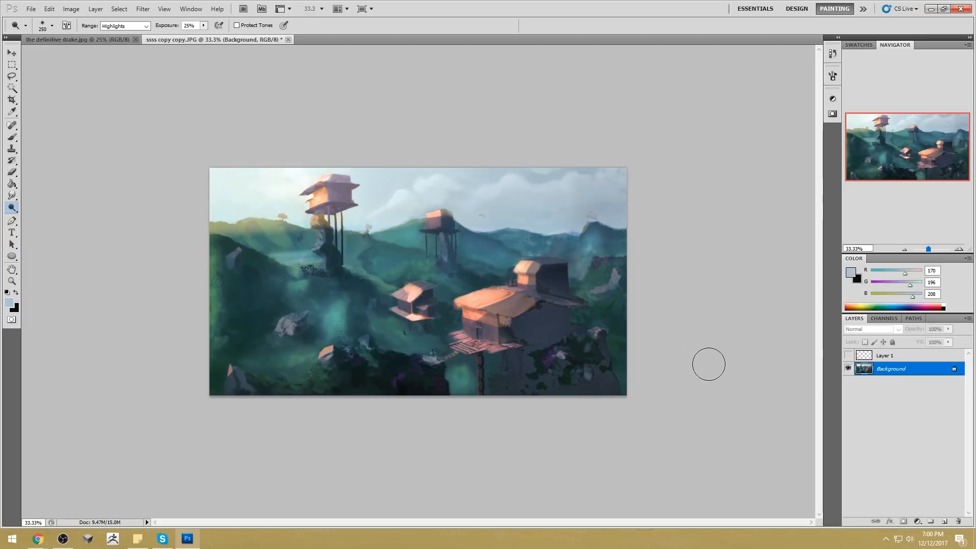
Step: Lasso three small window shapes on the shadowed walls of the large hut and its upper storey
key("l")
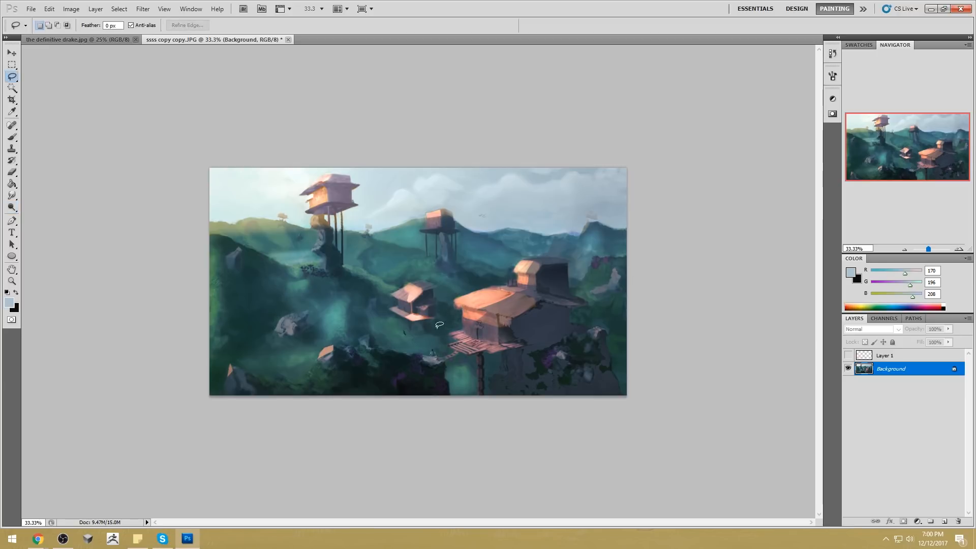
left_click_drag(450, 321, 451, 319)
key("shift")
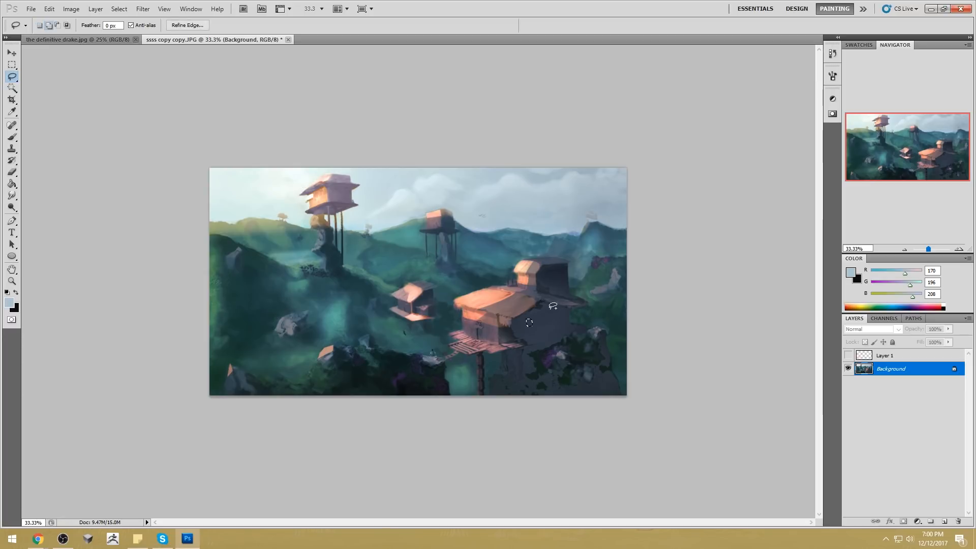
left_click_drag(558, 271, 555, 279)
Step: Add a new layer above the Background and set the foreground colour to golden yellow, RGB 255, 209, 97
left_click(942, 524)
left_click(855, 272)
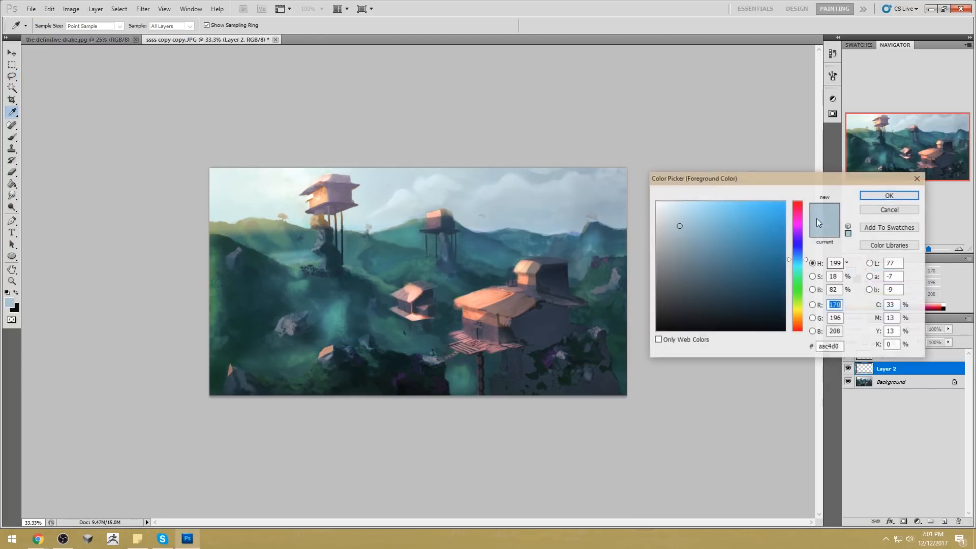
left_click_drag(798, 294, 798, 314)
left_click_drag(747, 213, 738, 202)
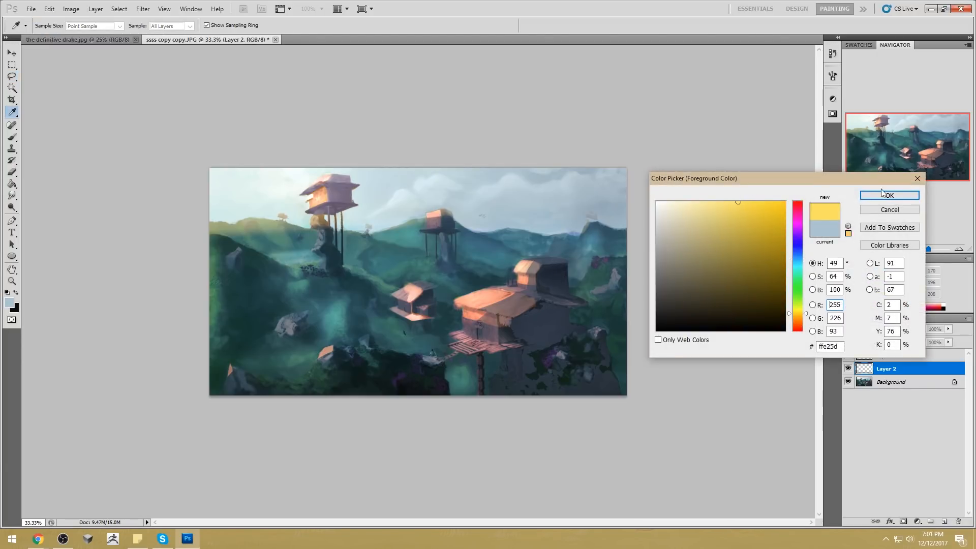
left_click(799, 318)
left_click(737, 202)
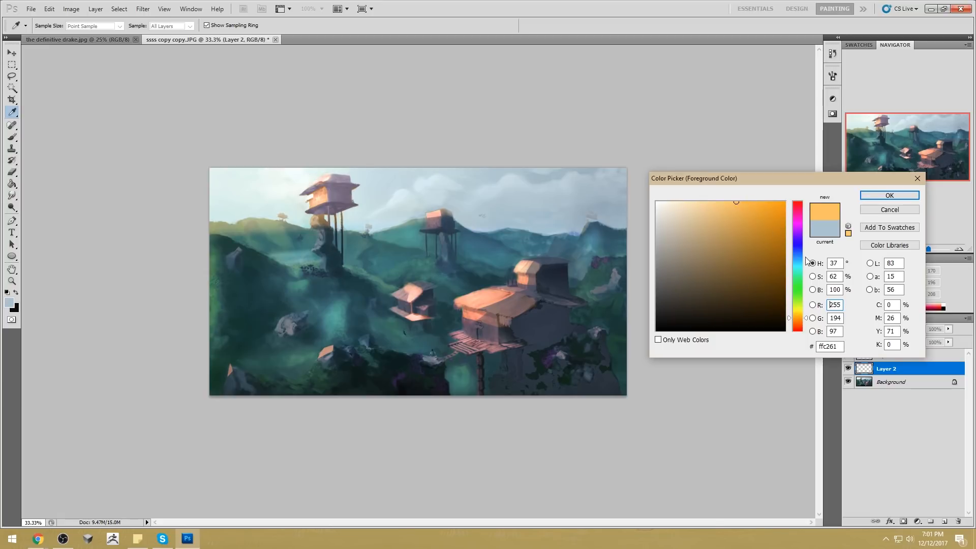
left_click_drag(799, 322, 800, 320)
key("Return")
key("b")
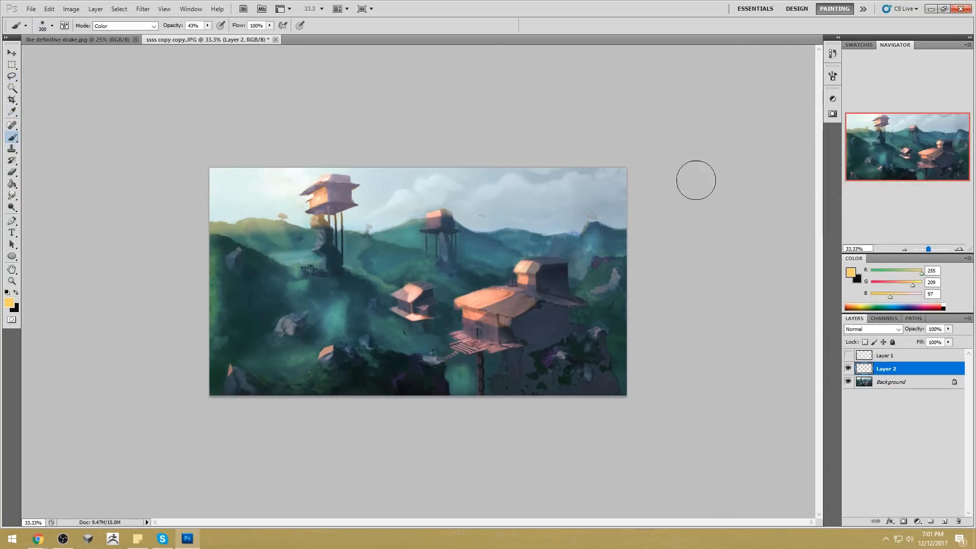
Step: Brush the yellow into the three window selections in Color Dodge mode at 700 px and 43% opacity, and clear the selection
left_click(139, 26)
left_click(117, 136)
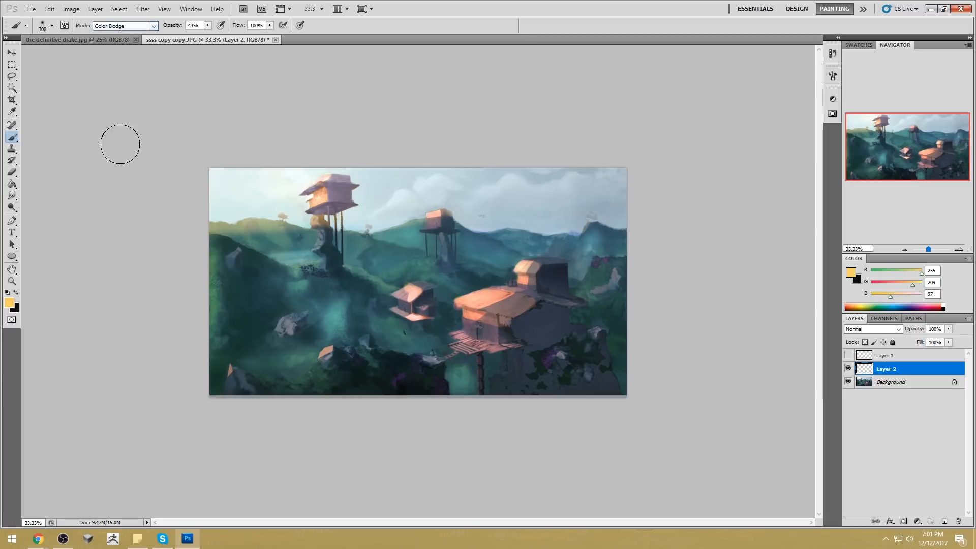
key("bracketright")
key("bracketright")
key("bracketright")
key("bracketright")
mouse_move(544, 319)
left_mouse_down()
mouse_move(555, 281)
mouse_move(548, 308)
mouse_move(529, 323)
mouse_move(556, 309)
mouse_move(560, 287)
mouse_move(561, 297)
mouse_move(536, 275)
left_mouse_up()
key("m")
right_click(534, 275)
left_click(547, 281)
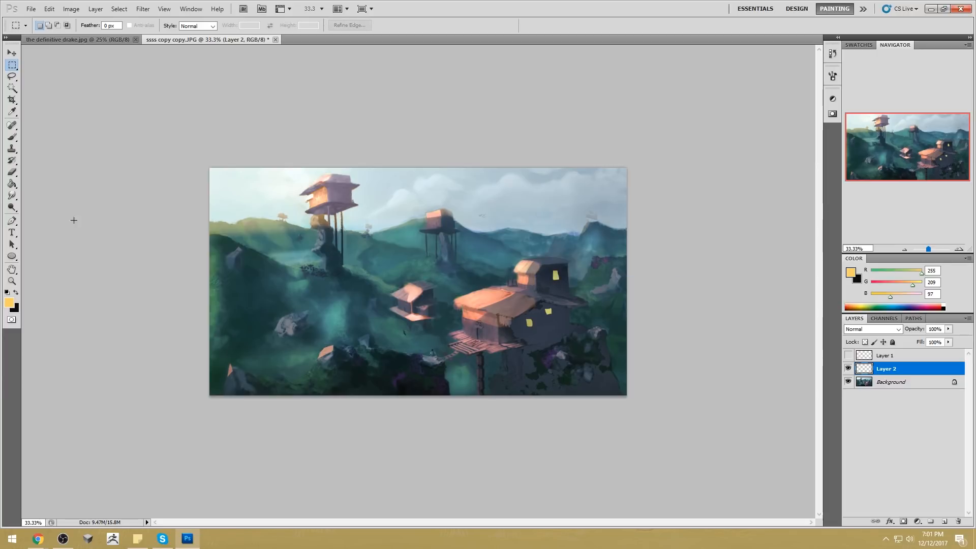
Step: Set the foreground colour to coral, RGB 255, 107, 97, and reduce the Color Dodge brush to 125 px
left_click(15, 208)
left_click(12, 137)
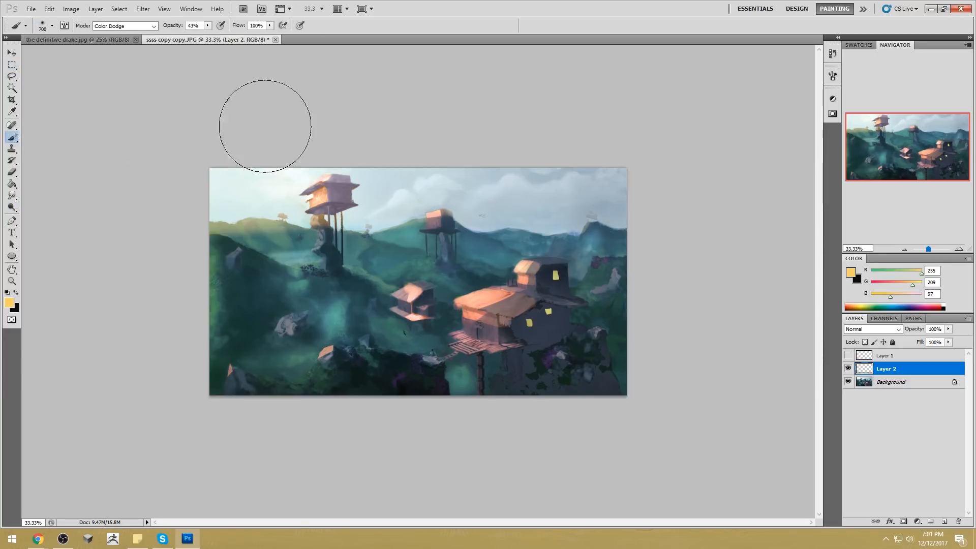
left_click(893, 282)
key("bracketleft")
key("bracketleft")
key("bracketleft")
key("bracketleft")
key("bracketleft")
key("bracketleft")
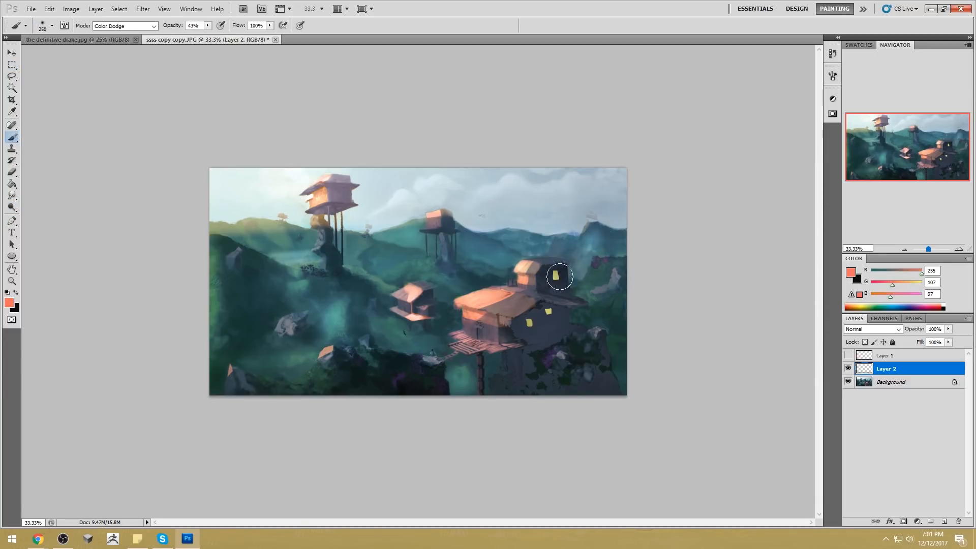
key("bracketleft")
key("bracketleft")
Step: Merge the yellow window layer into the Background and dodge coral over the windows at 26% brush opacity
left_click(206, 26)
left_click_drag(206, 35, 196, 35)
right_click(899, 367)
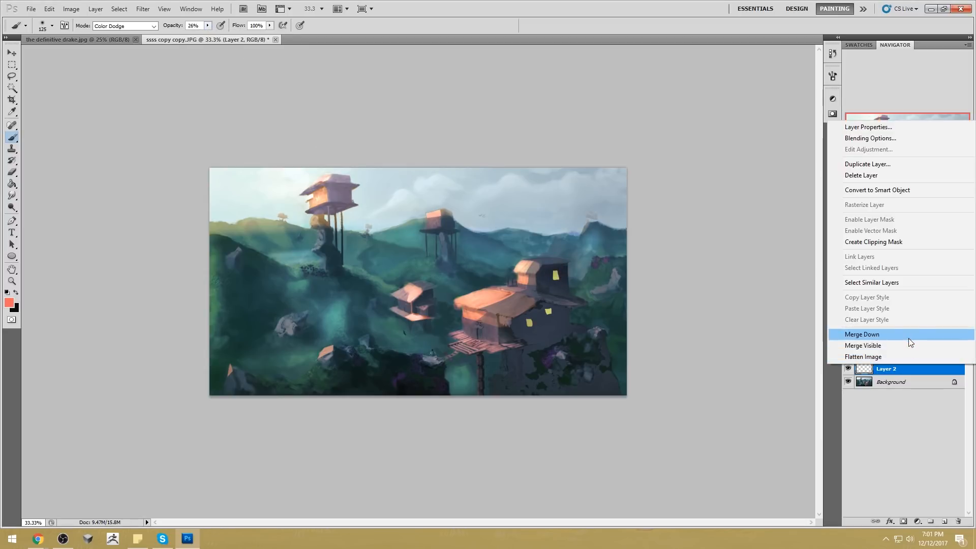
left_click(907, 338)
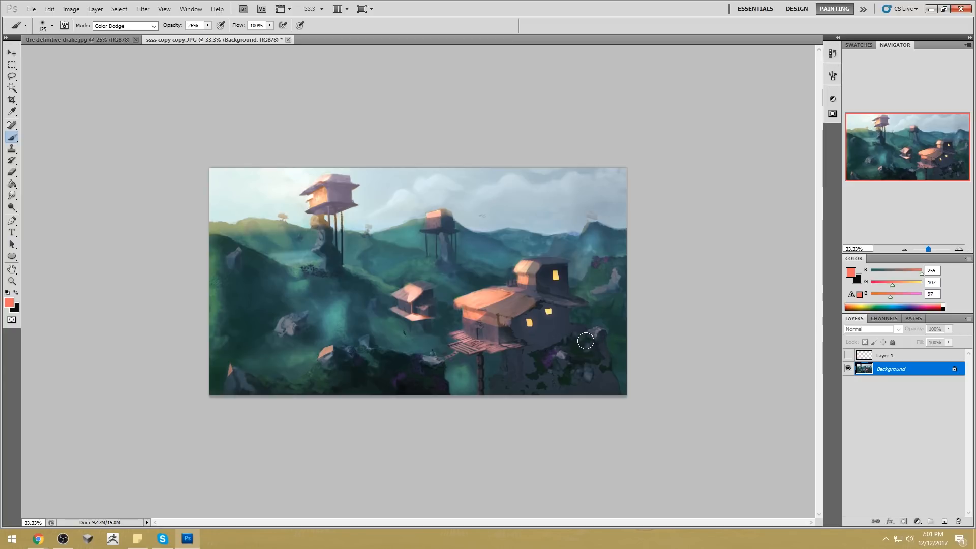
Step: Check the orange glow on Layer 1 by toggling its visibility, and delete that layer
key("m")
right_click(507, 286)
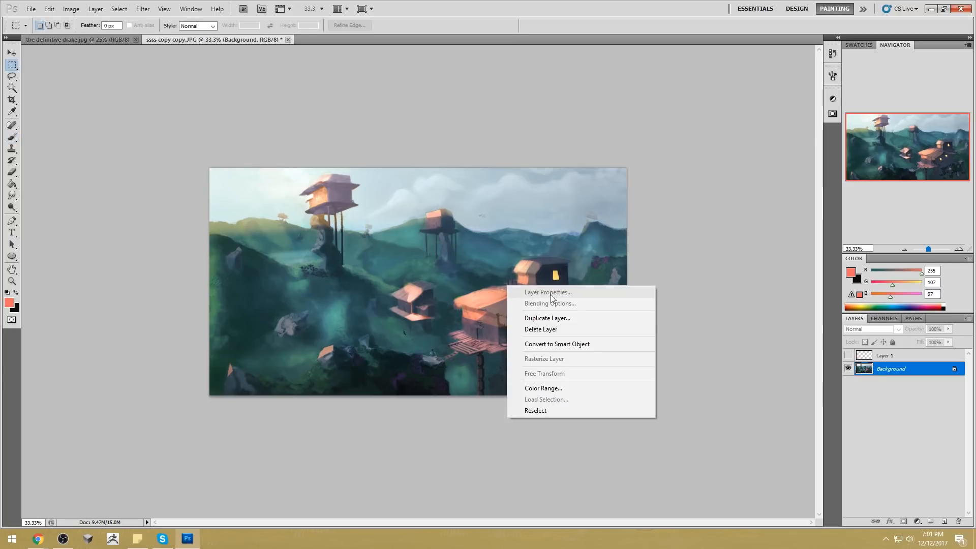
left_click(880, 368)
left_click(848, 356)
left_click(848, 356)
left_click(848, 357)
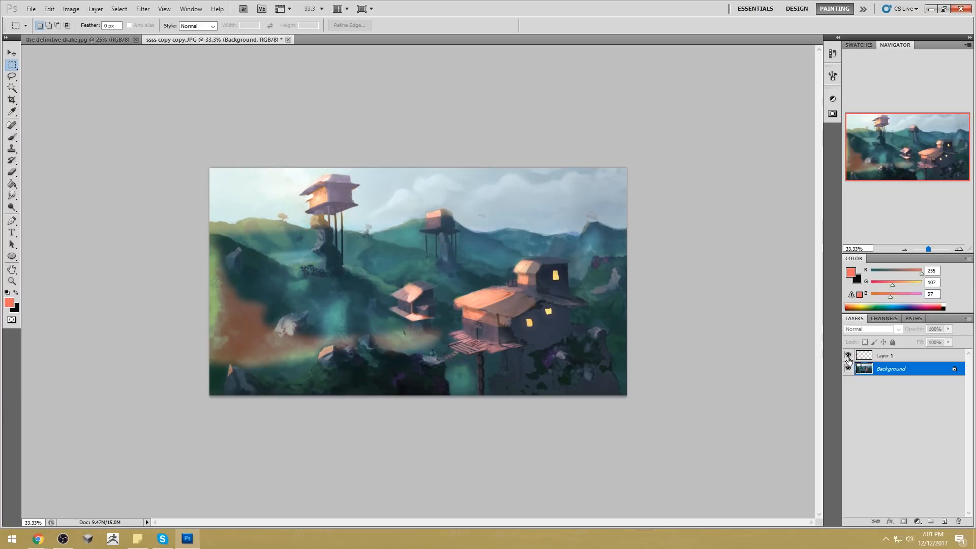
left_click(848, 356)
left_click(913, 360)
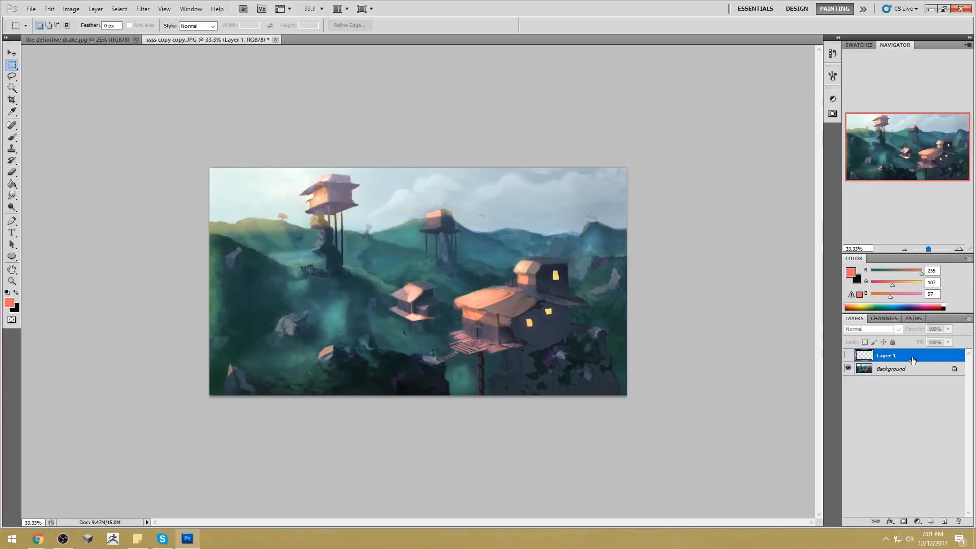
left_click_drag(940, 520, 958, 522)
Step: Unlock the Background, paste a copy of the whole painting as a new layer, and shift the copy slightly down
key("ctrl+a")
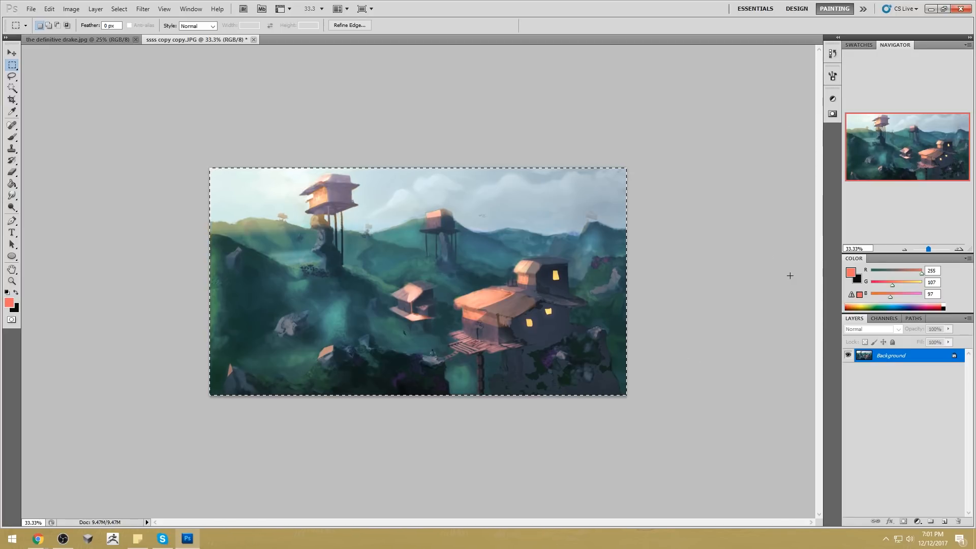
double_click(920, 362)
left_click(582, 174)
key("ctrl+v")
key("v")
left_click_drag(559, 276, 560, 292)
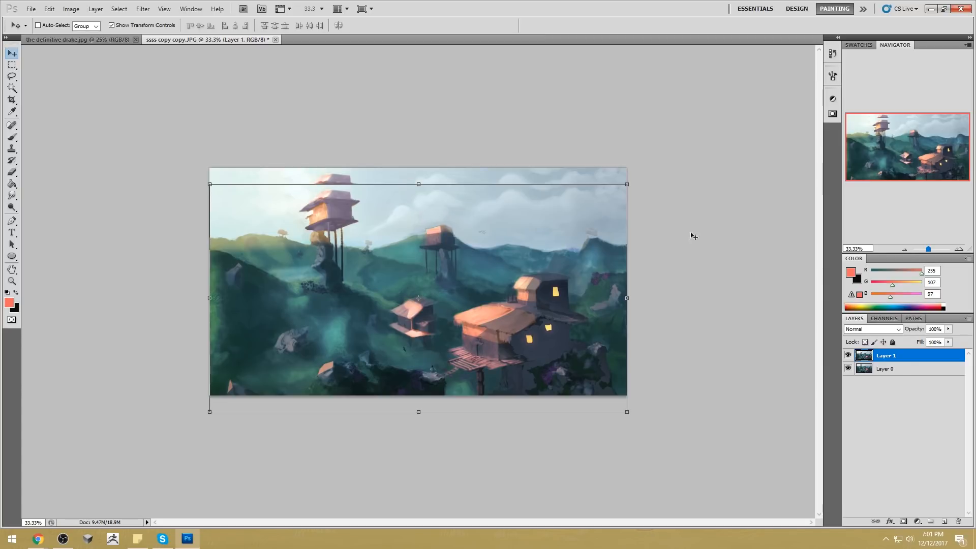
Step: Choose the small textured 80 px brush and set it to Normal mode at 100% opacity
key("b")
right_click(477, 218)
left_click(608, 301)
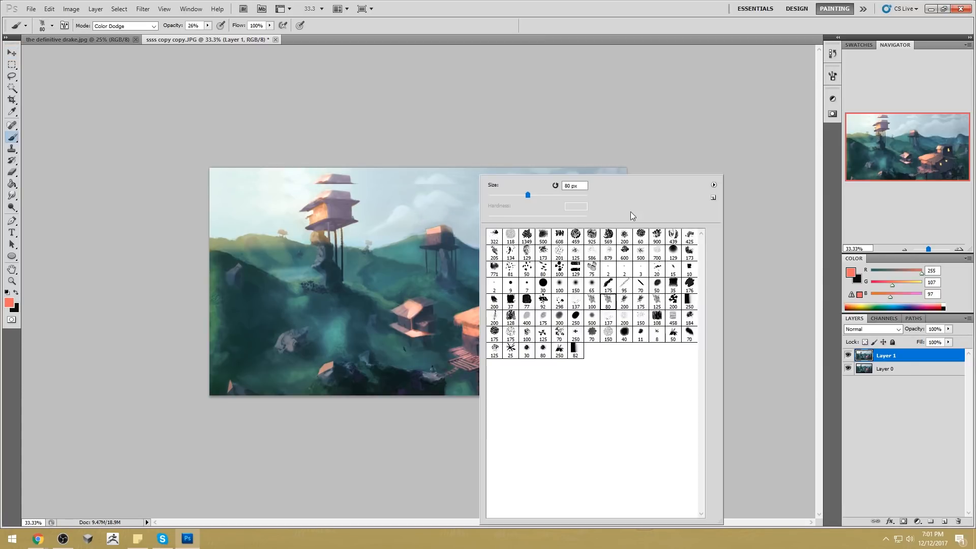
left_click(673, 130)
left_click(373, 180, "alt")
left_click_drag(372, 183, 318, 184)
key("ctrl+alt+z")
left_click(153, 26)
left_click(112, 31)
left_click_drag(208, 26, 296, 38)
Step: Paint sampled pale sky colour over the duplicated roof above the tall hut
left_click(362, 178)
mouse_move(357, 180)
left_mouse_down()
mouse_move(321, 163)
mouse_move(298, 181)
mouse_move(334, 181)
left_mouse_up()
left_click(296, 182, "alt")
left_click(404, 181, "alt")
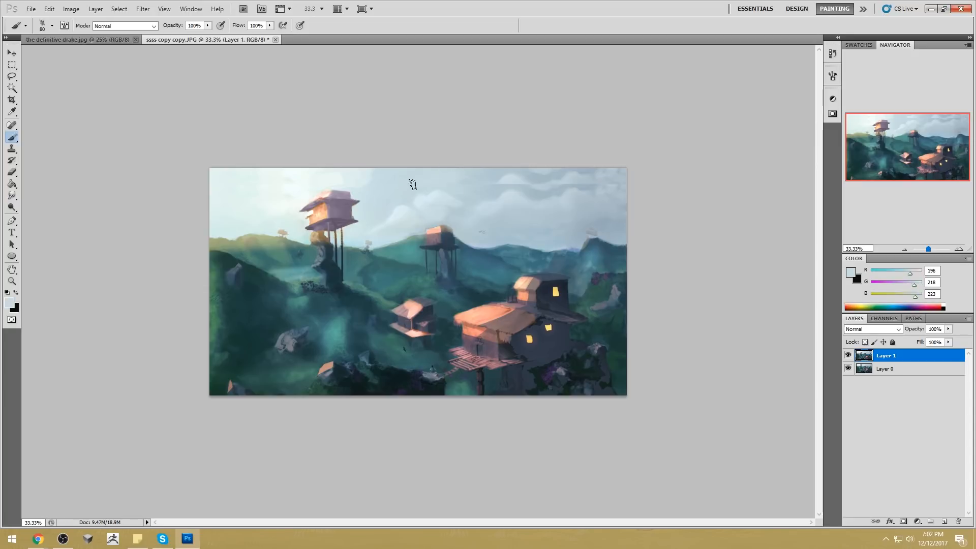
Step: Paint sampled blue-grey tones over the duplicated clouds along the upper edge of the right-hand sky
left_click(508, 182, "alt")
mouse_move(521, 176)
left_mouse_down()
mouse_move(491, 180)
mouse_move(558, 174)
left_mouse_up()
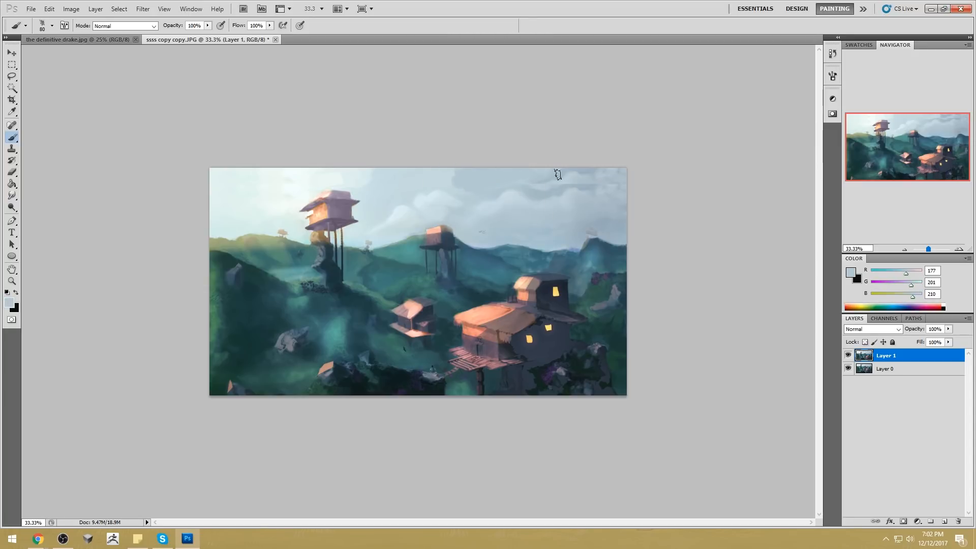
key("ctrl+z")
left_click(594, 181, "alt")
mouse_move(595, 179)
left_mouse_down()
mouse_move(533, 189)
mouse_move(553, 175)
mouse_move(452, 172)
mouse_move(629, 174)
left_mouse_up()
Step: Fill the middle of the upper sky with sampled pale tones and soften it with the Smudge tool at 10% strength
left_click(455, 181, "alt")
mouse_move(456, 182)
left_mouse_down()
mouse_move(479, 183)
mouse_move(447, 175)
left_mouse_up()
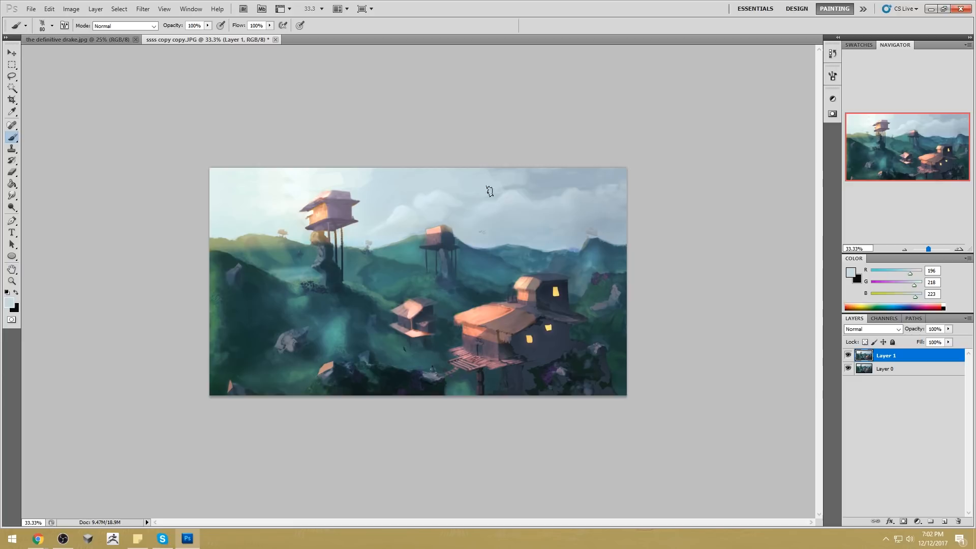
left_click(366, 178, "alt")
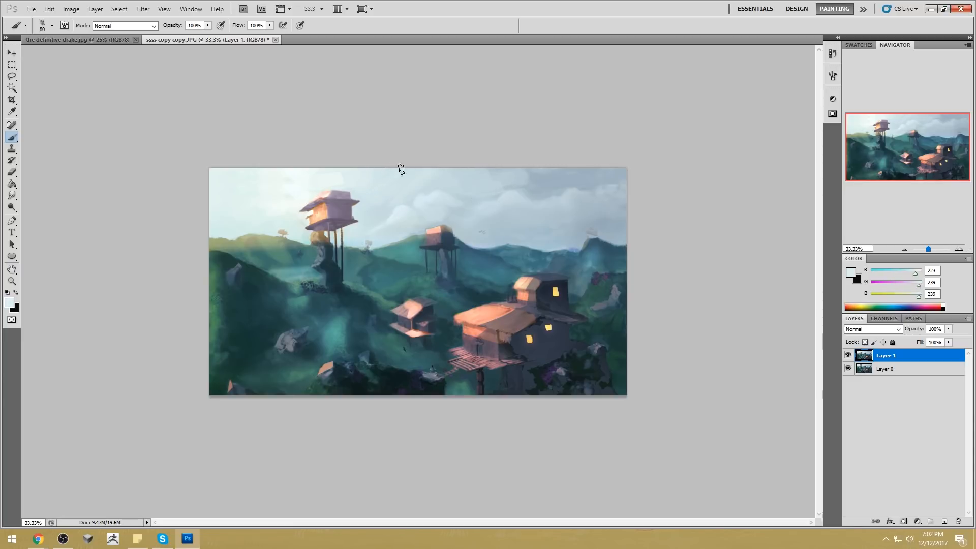
left_click(11, 196)
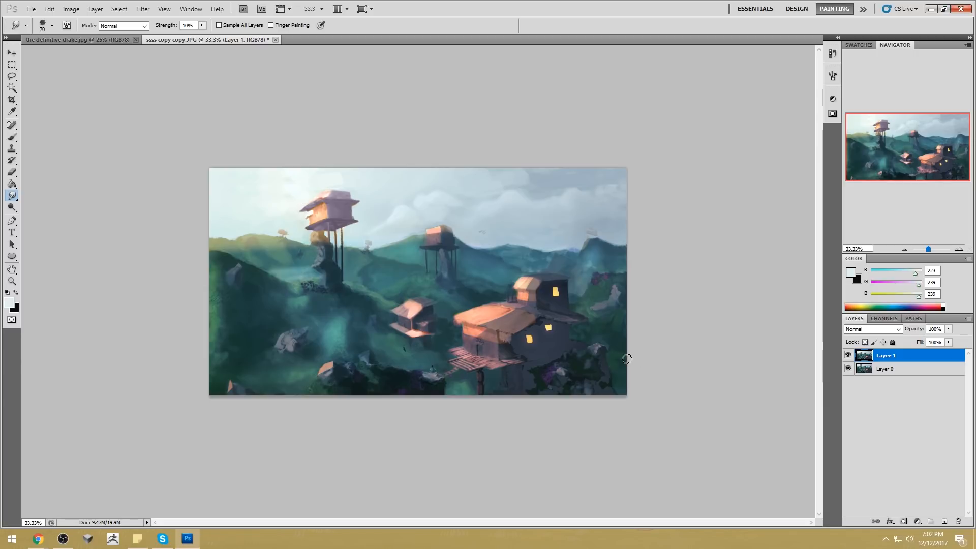
Step: Merge the repainted layer down and copy the whole canvas
key("ctrl+a")
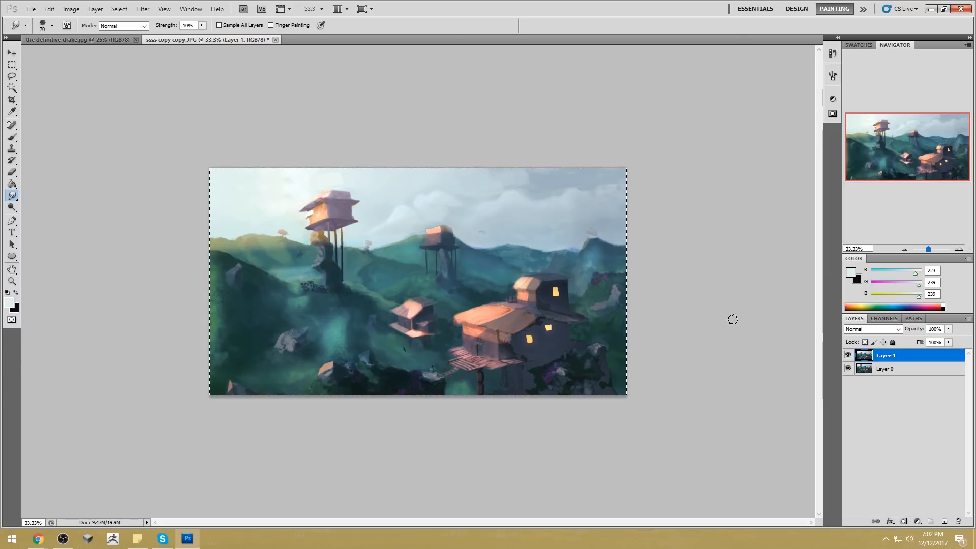
right_click(908, 355)
left_click(878, 329)
Step: Restore the document's opening history snapshot and paste the relit painting over the original, aligned inside the black border
left_click(832, 54)
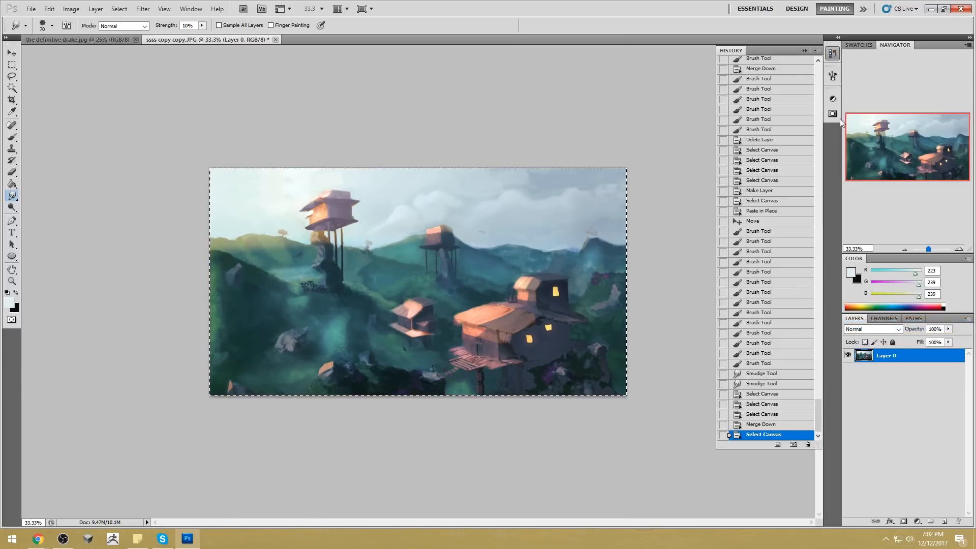
left_click_drag(819, 416, 847, 77)
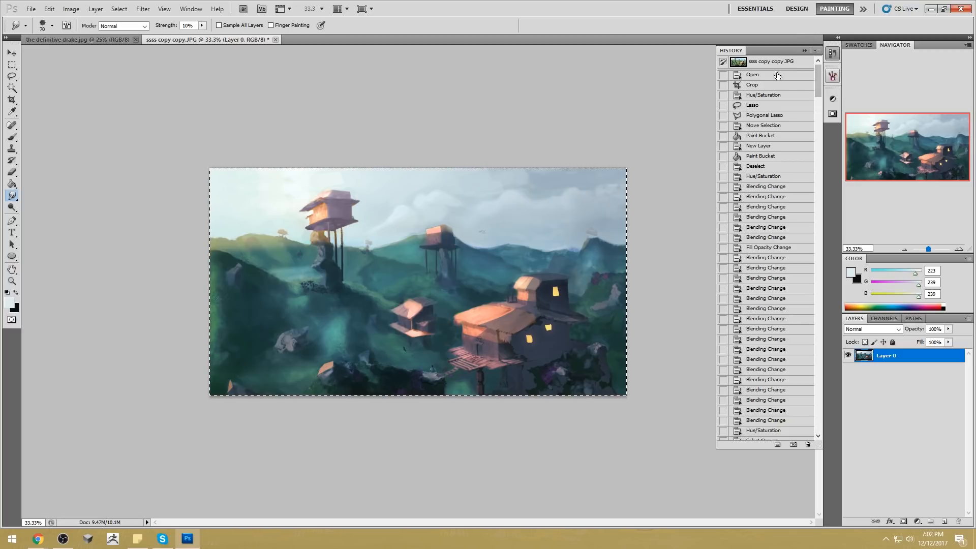
left_click(785, 65)
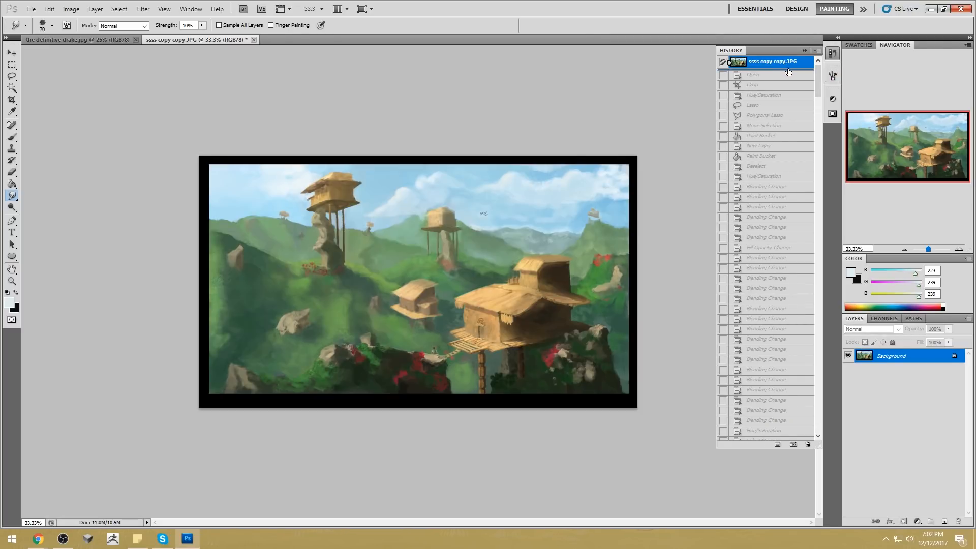
key("ctrl+v")
left_click(804, 50)
key("v")
left_click_drag(517, 294, 517, 292)
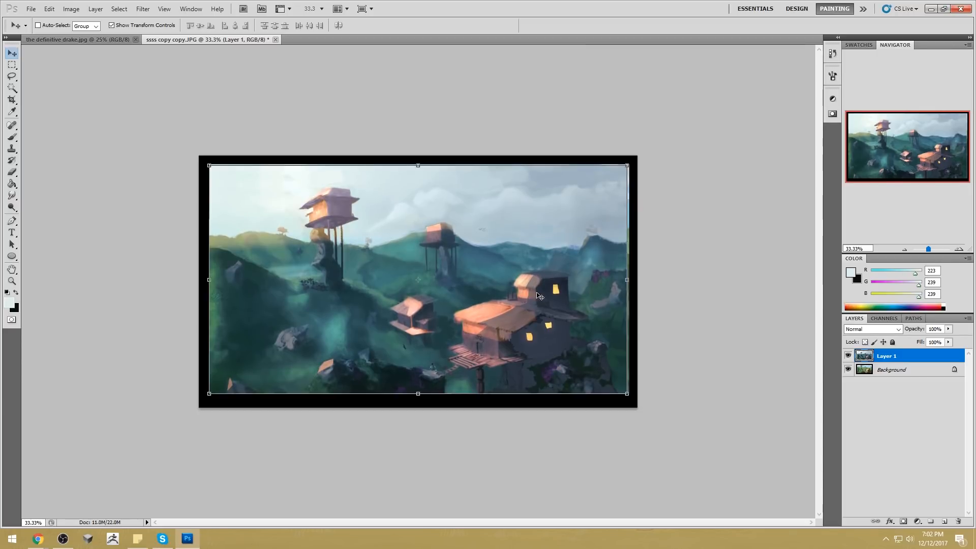
Step: Crop away the black border around the painting and compare the relit layer with the original by toggling its visibility
key("b")
left_click(849, 356)
left_click(849, 356)
left_click(849, 357)
left_click(849, 357)
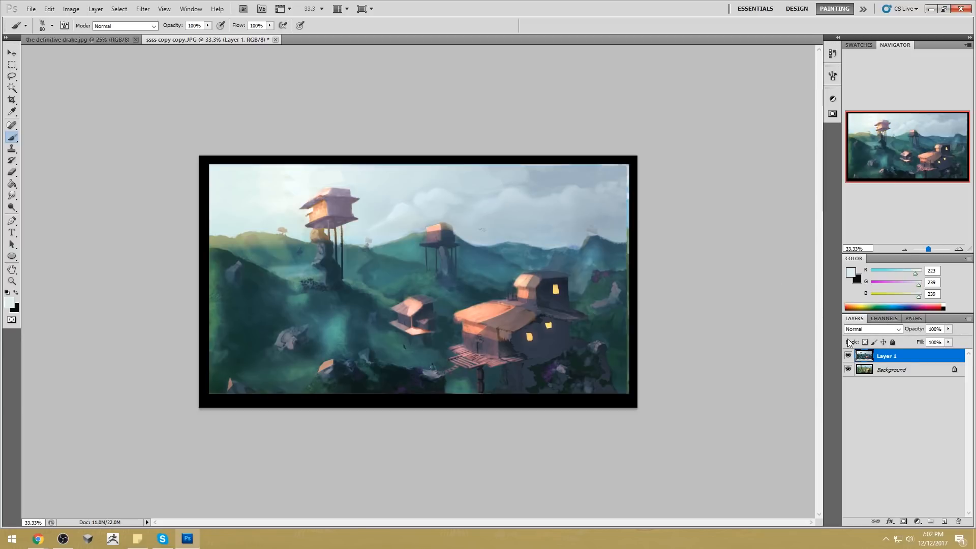
key("c")
left_click_drag(209, 165, 622, 392)
key("Return")
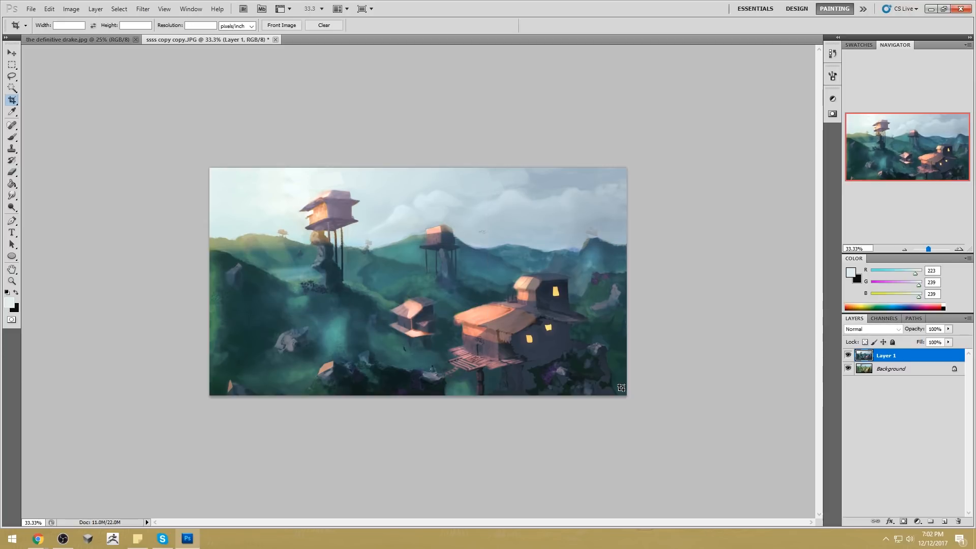
left_click(848, 356)
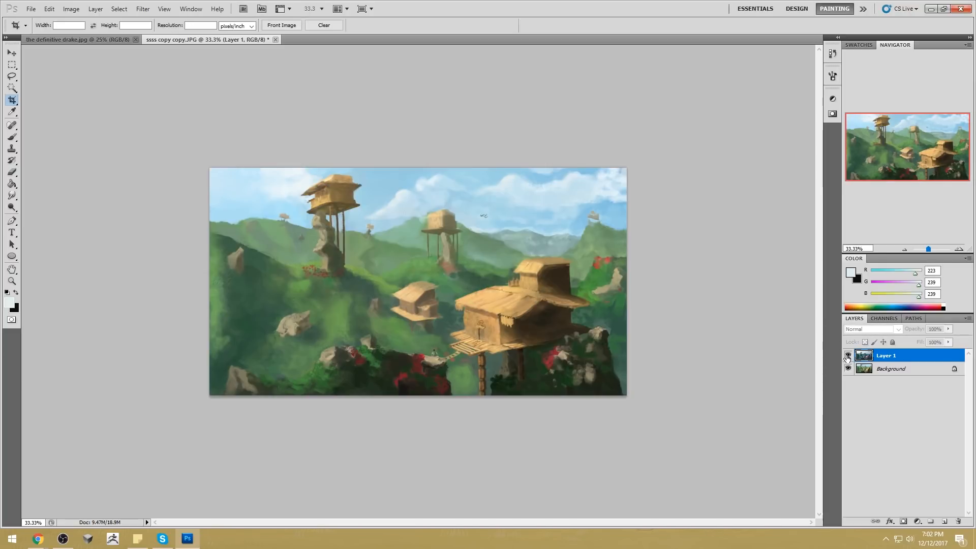
left_click(848, 356)
left_click(848, 357)
left_click(849, 355)
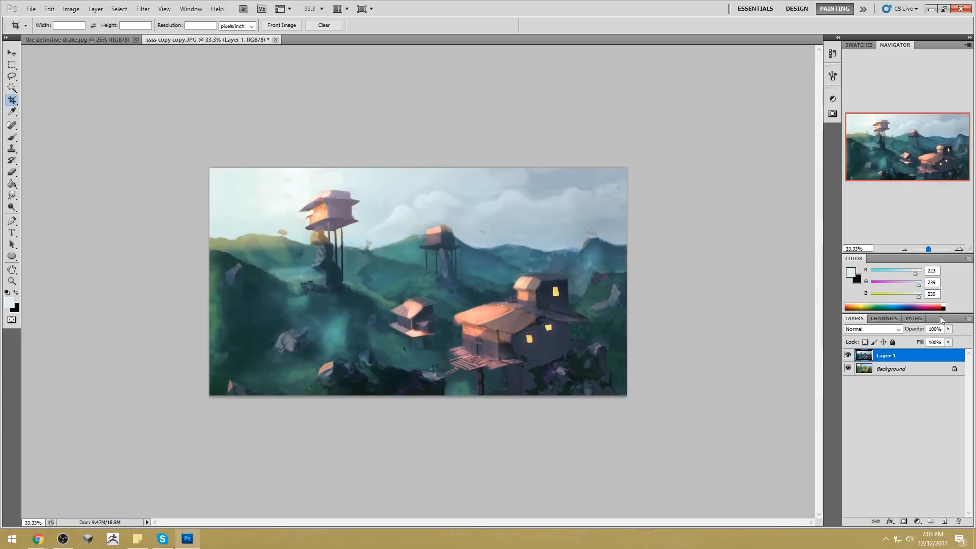
Step: Lasso the upper part of the middle stilt hut and copy it to a new layer
key("alt")
key("l")
key("alt+l")
left_click(438, 224)
mouse_move(434, 222)
left_mouse_down()
mouse_move(426, 237)
mouse_move(449, 239)
mouse_move(433, 225)
left_mouse_up()
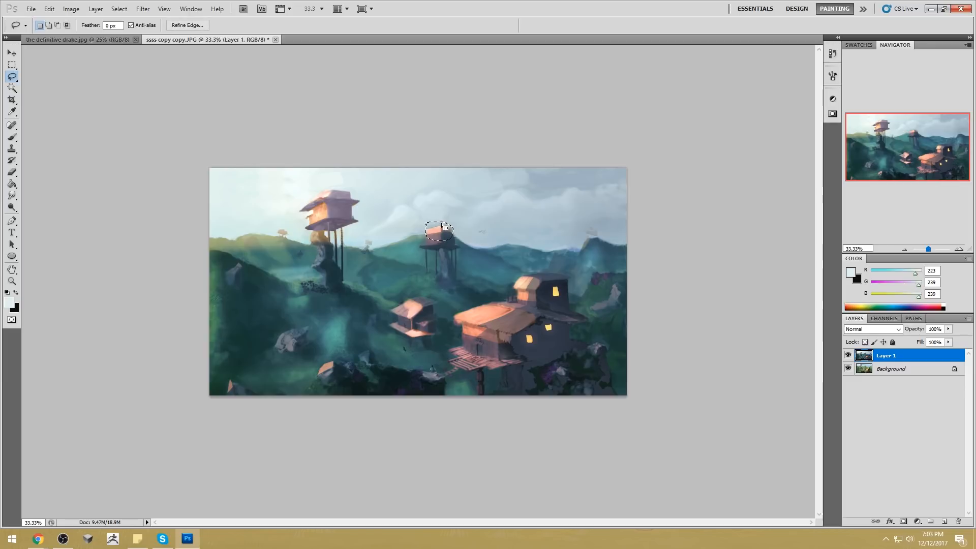
key("ctrl+j")
Step: Nudge the copied hut piece slightly upward and merge it down into Layer 1
key("v")
key("Up")
key("Up")
key("Up")
key("Up")
key("Up")
key("Up")
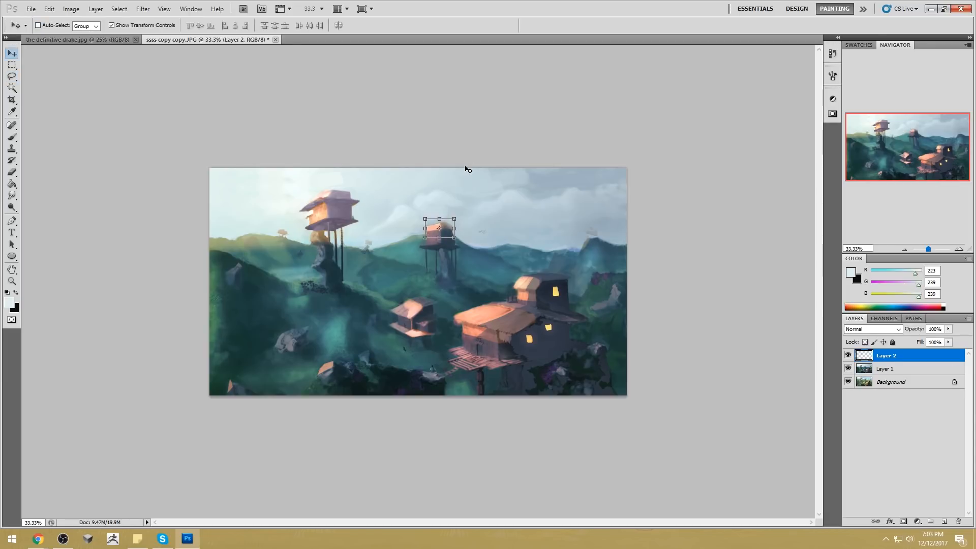
right_click(877, 356)
left_click(897, 326)
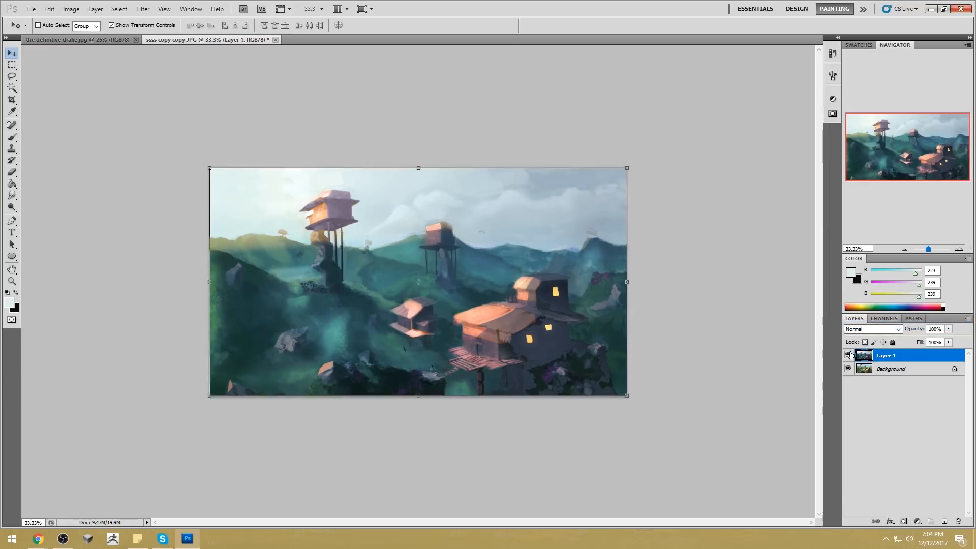
Step: Merge Layer 1 into the Background and close ssss copy copy.JPG, saving the changes
key("b")
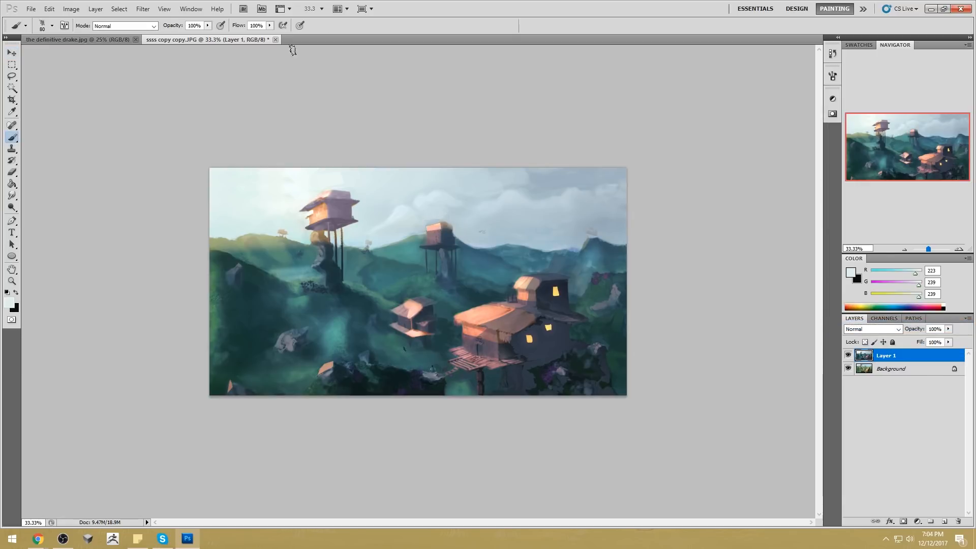
right_click(895, 357)
left_click(904, 328)
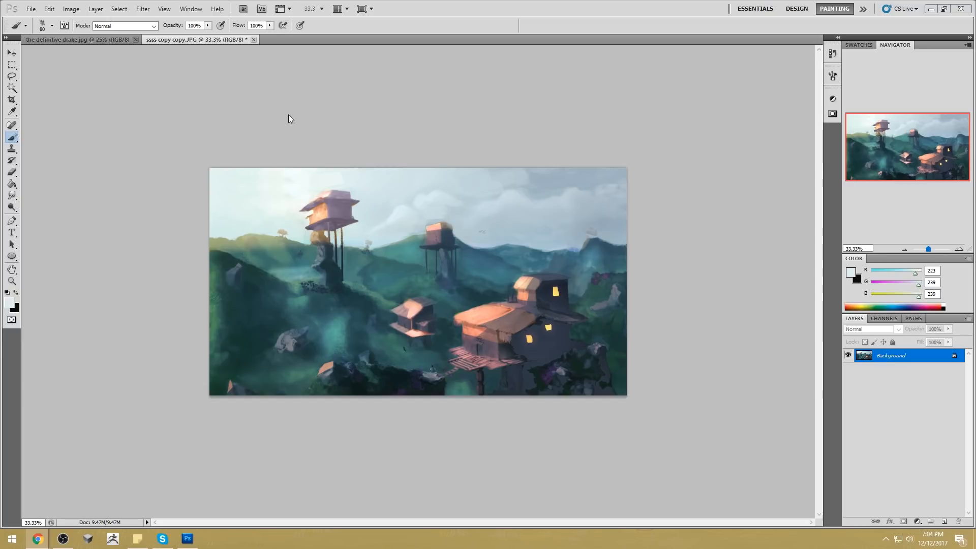
left_click(253, 40)
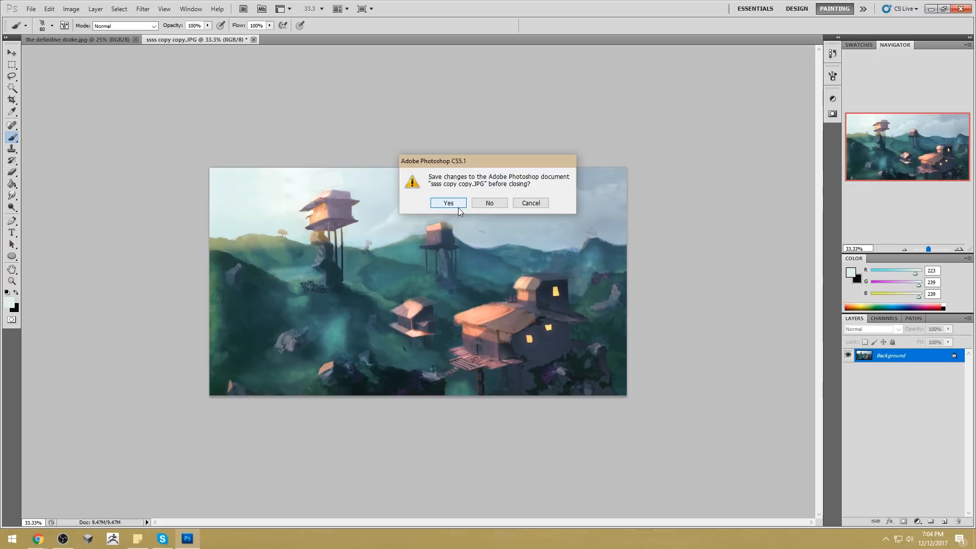
left_click(450, 203)
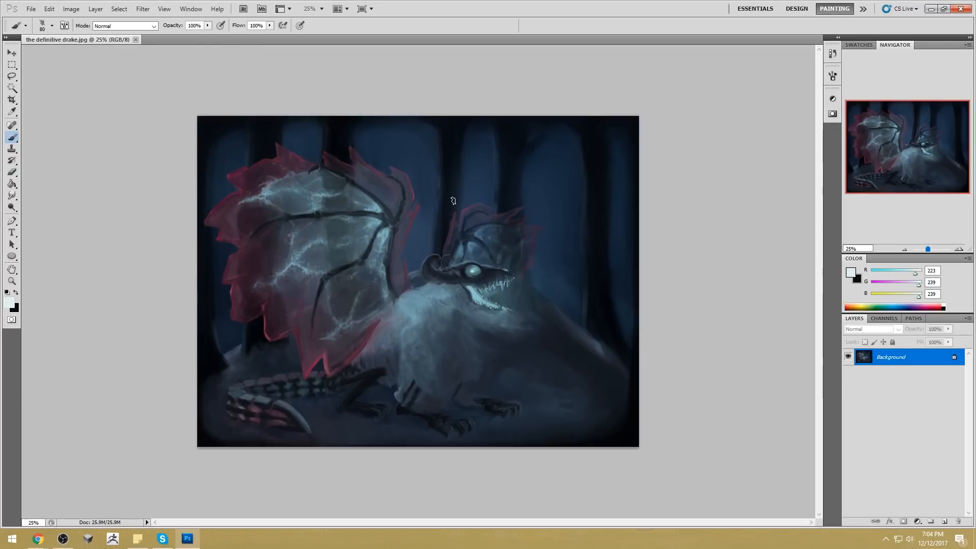
Step: Shrink the program window to reveal the desktop and close the definitive drake.jpg
double_click(538, 10)
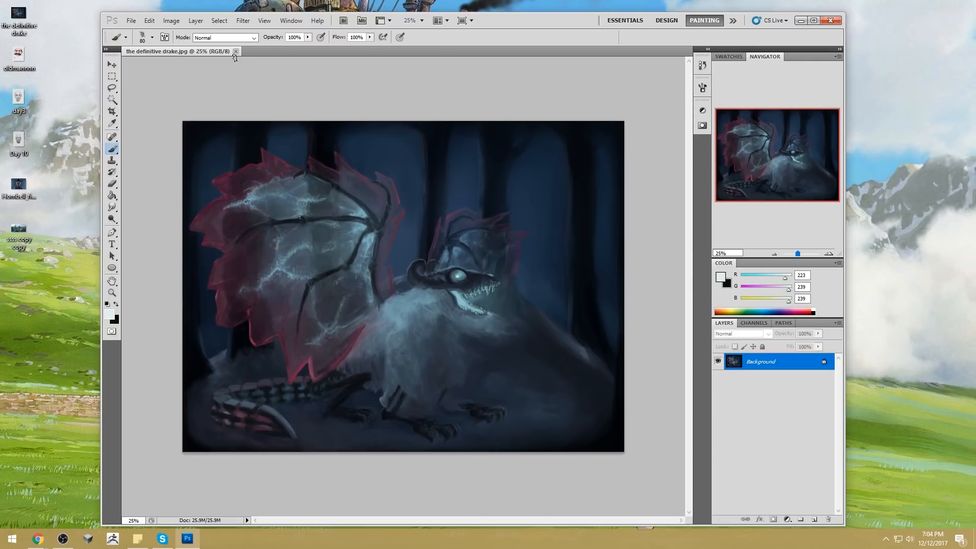
left_click(235, 52)
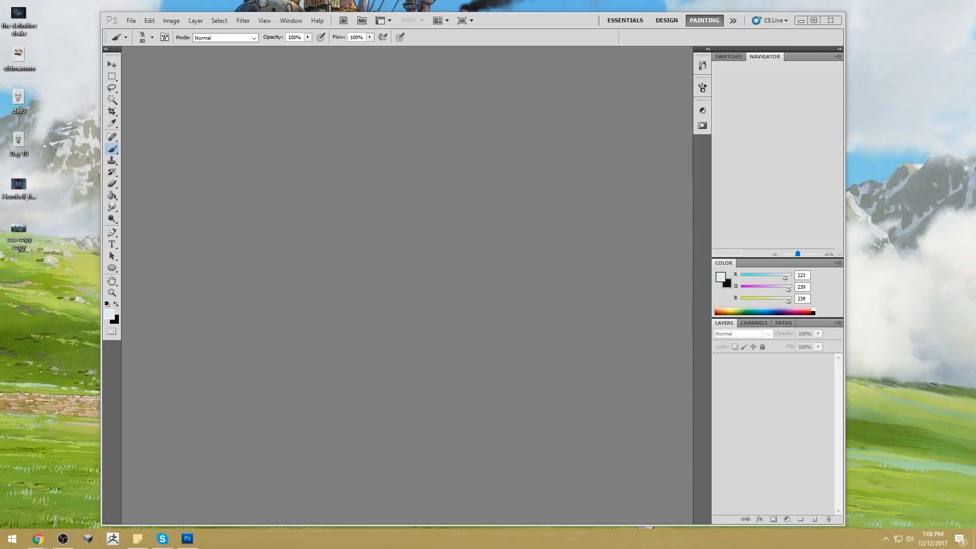
left_click_drag(528, 20, 525, 15)
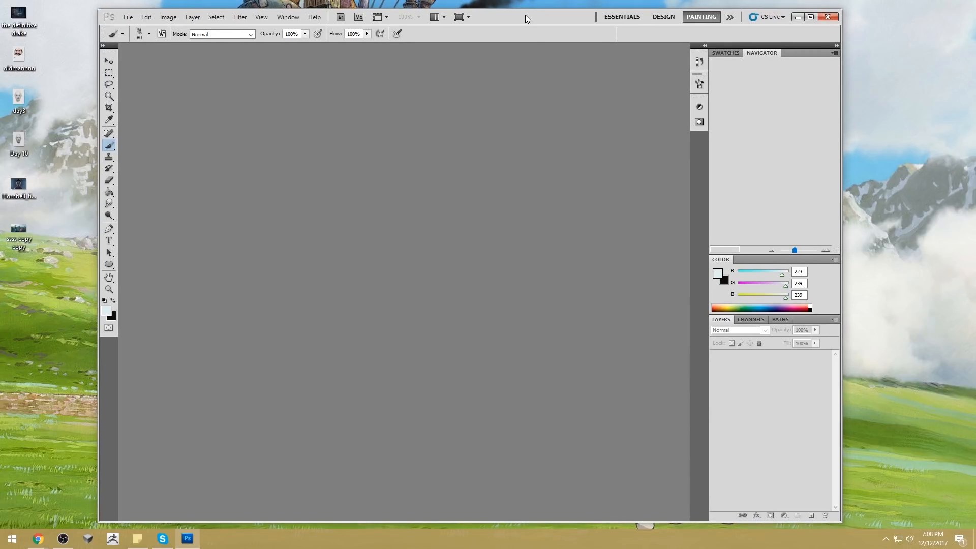
left_click(546, 1)
left_click_drag(545, 16, 543, 15)
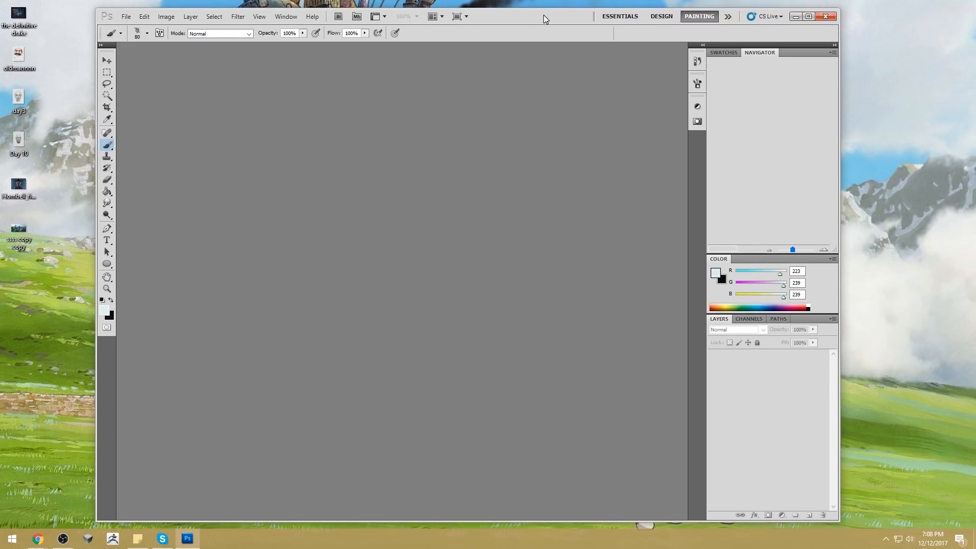
Step: Switch to Google Chrome in a new browser window and open the istebrak.com portfolio page
left_click(570, 1)
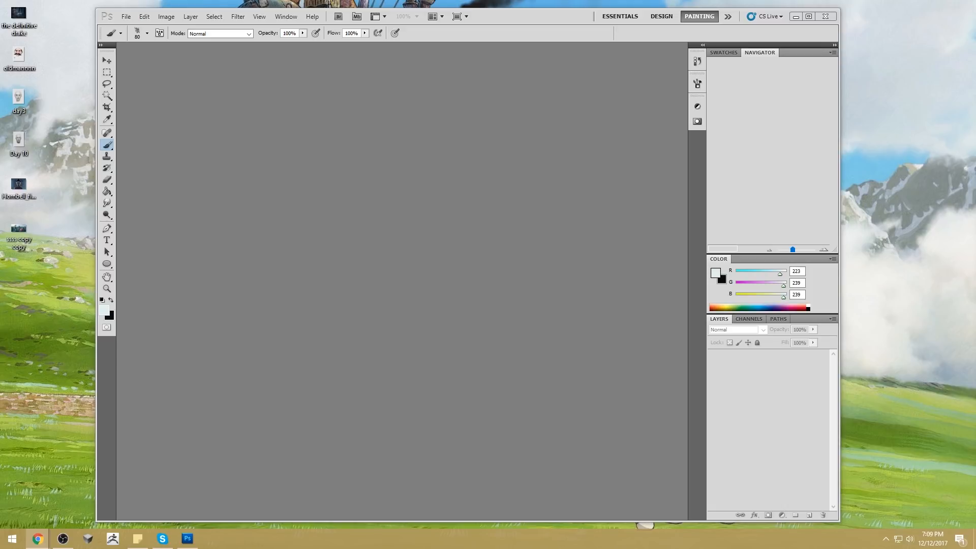
right_click(43, 541)
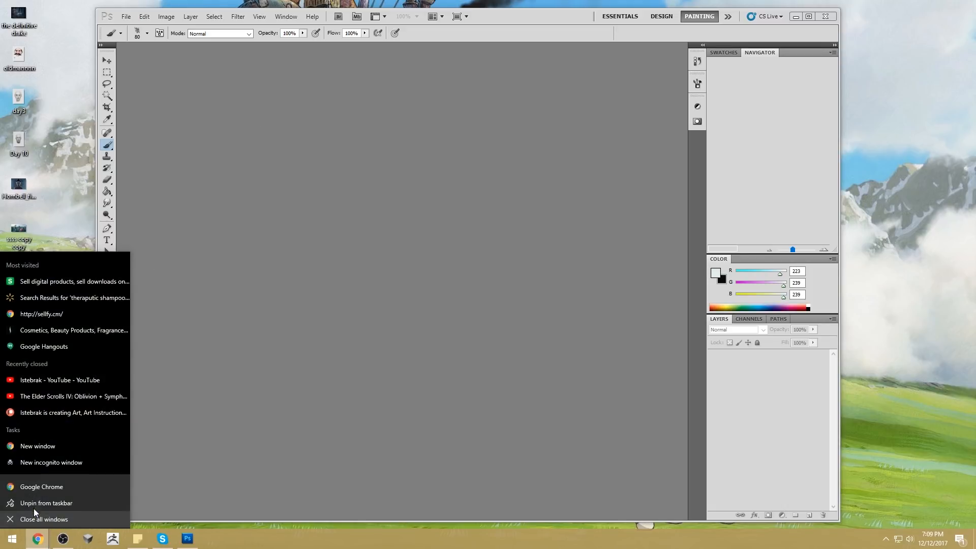
left_click(38, 443)
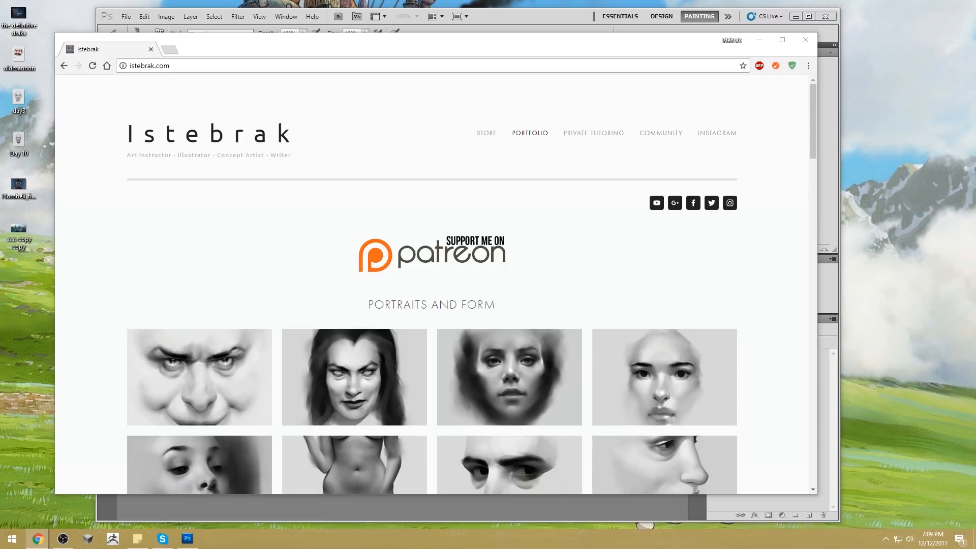
Step: Open the site's linked Google+ critique community in a new tab and show its Announcements posts
right_click(677, 205)
left_click(681, 213)
left_click(203, 49)
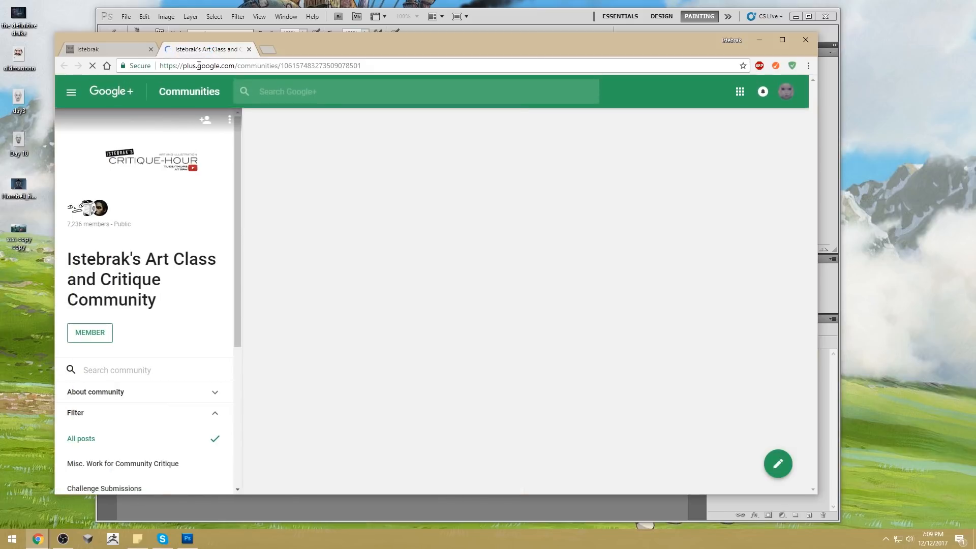
scroll(159, 325, "down", 3)
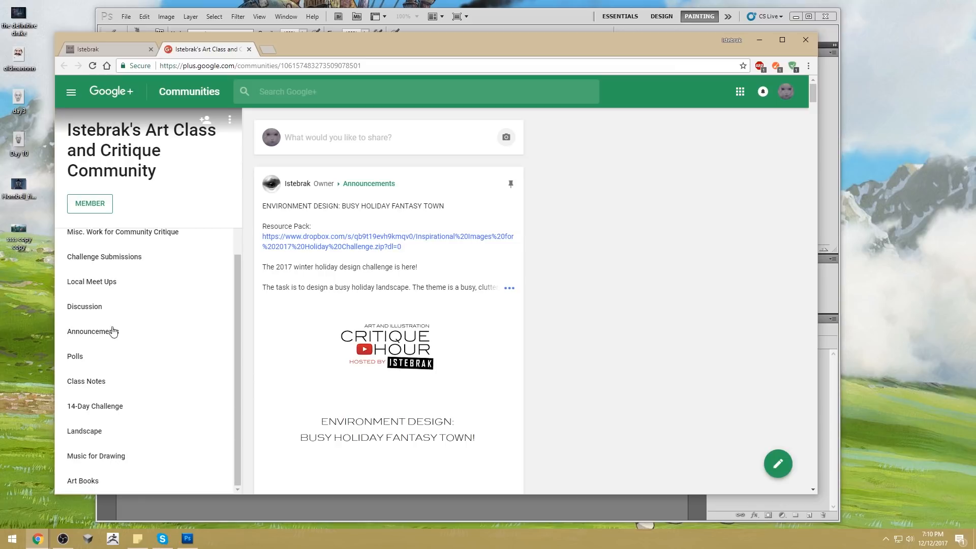
left_click(146, 331)
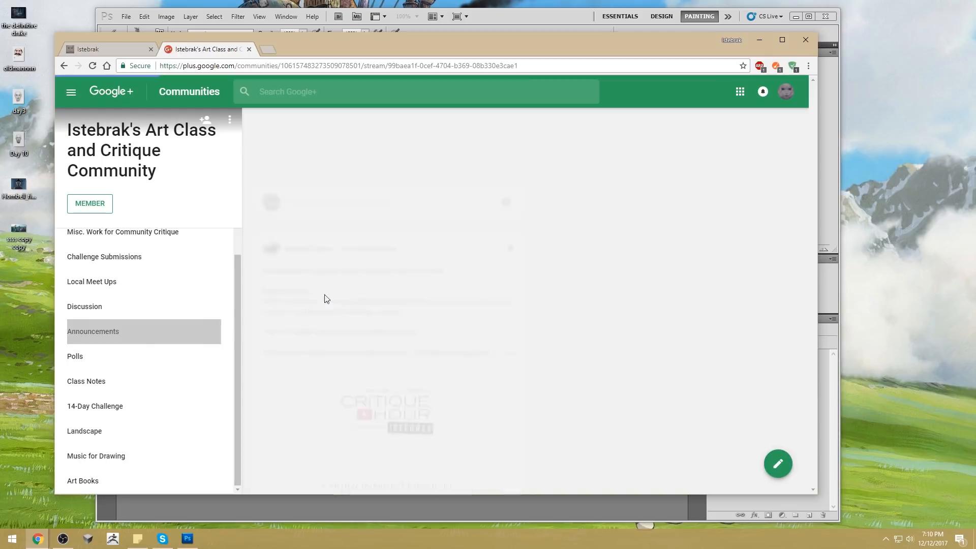
Step: Return to the istebrak.com tab, open the Store page and look through the brush sets and PortraitStudio listing
left_click(107, 50)
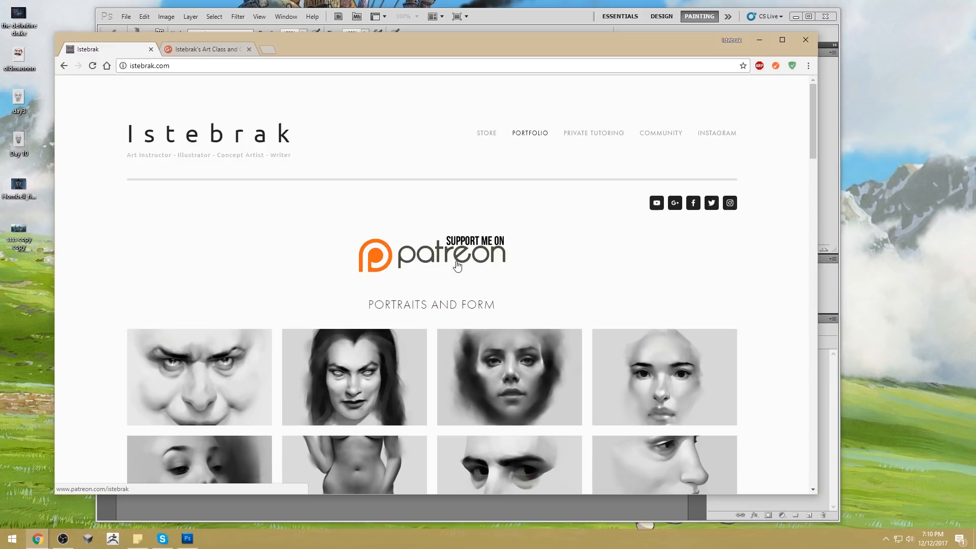
left_click(483, 138)
scroll(486, 255, "down", 5)
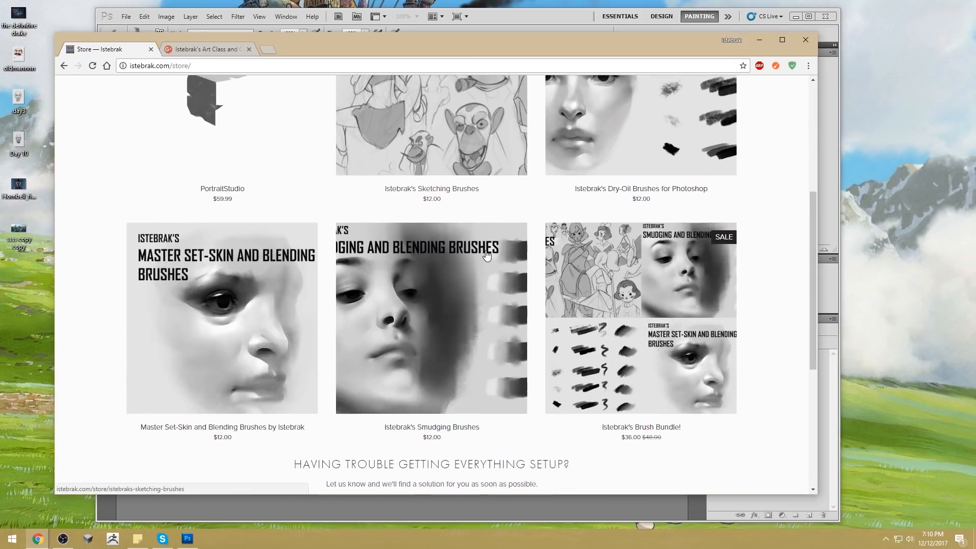
scroll(487, 255, "down", 2)
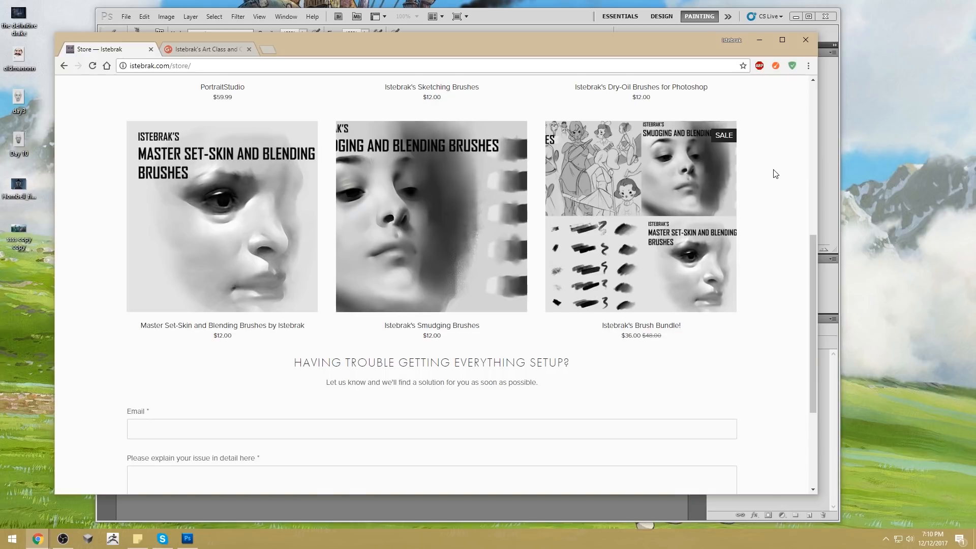
scroll(775, 174, "up", 7)
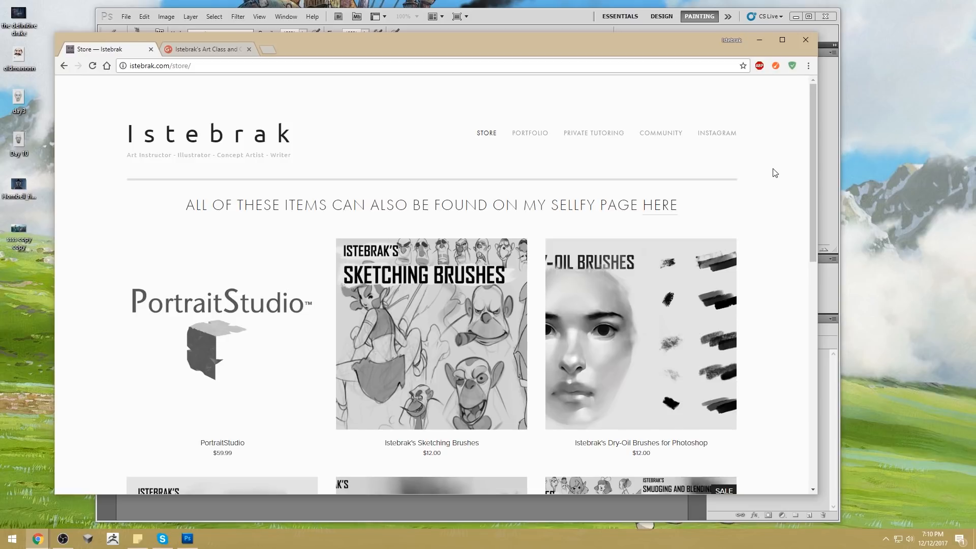
left_click(506, 4)
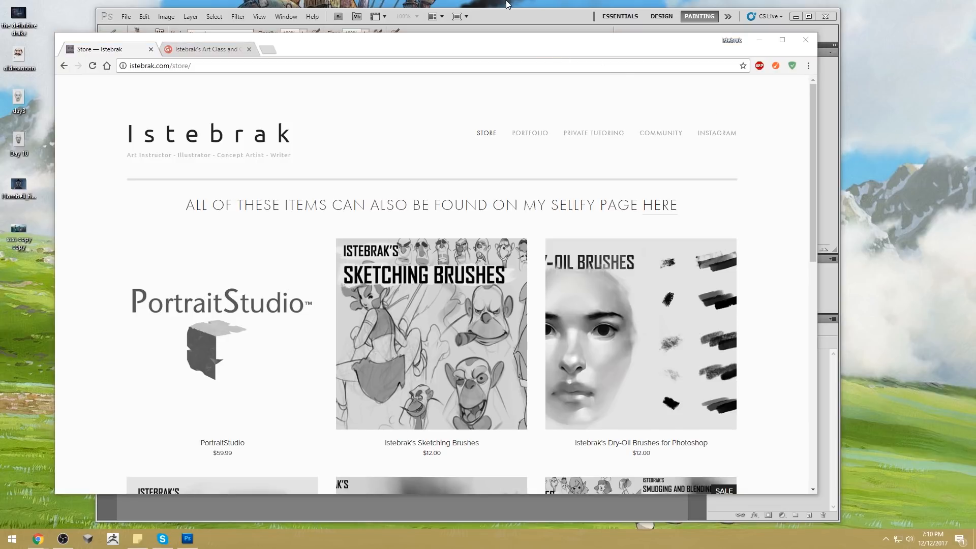